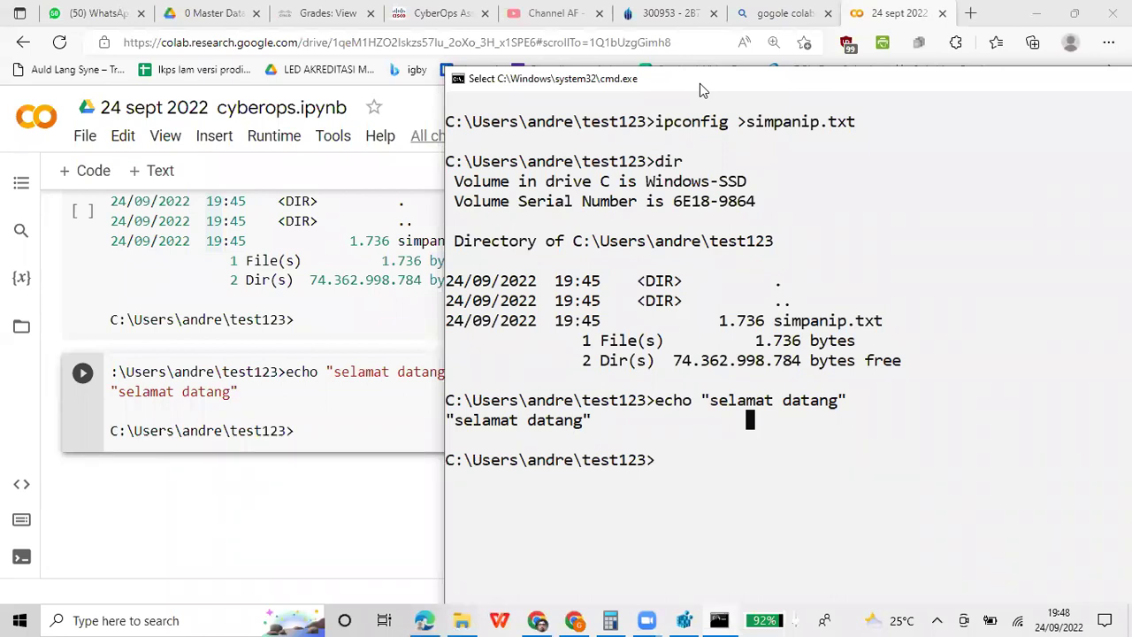
Rerun the echo command with > simpandisini.txt to save 'selamat datang' into the file
key("Up")
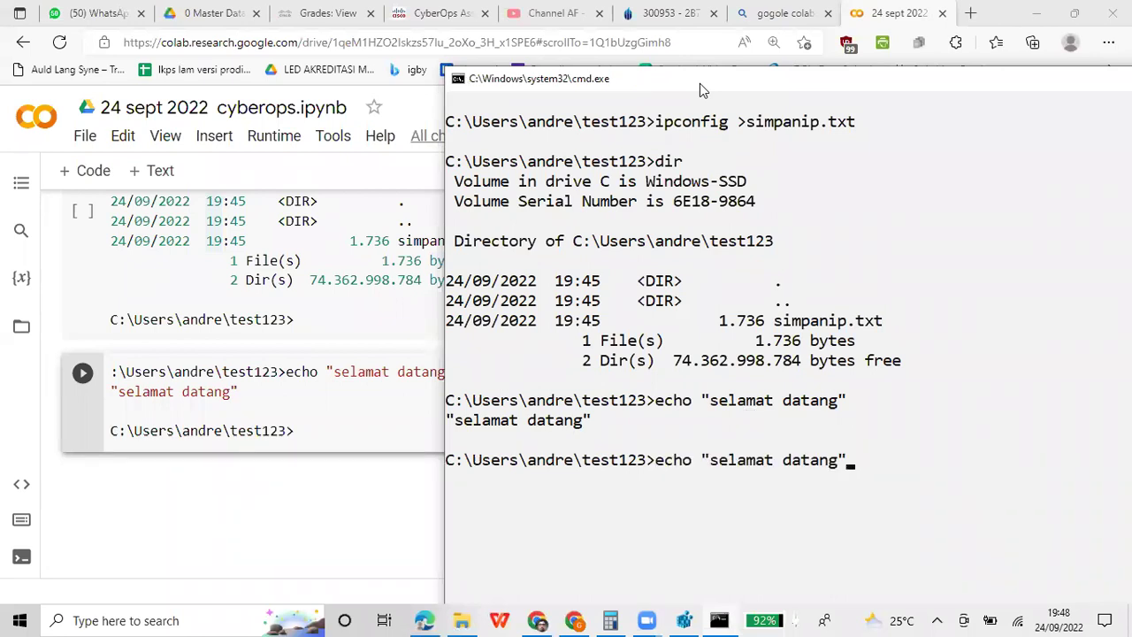
type(">")
type(" \"")
key("BackSpace")
type("simpandisini.t")
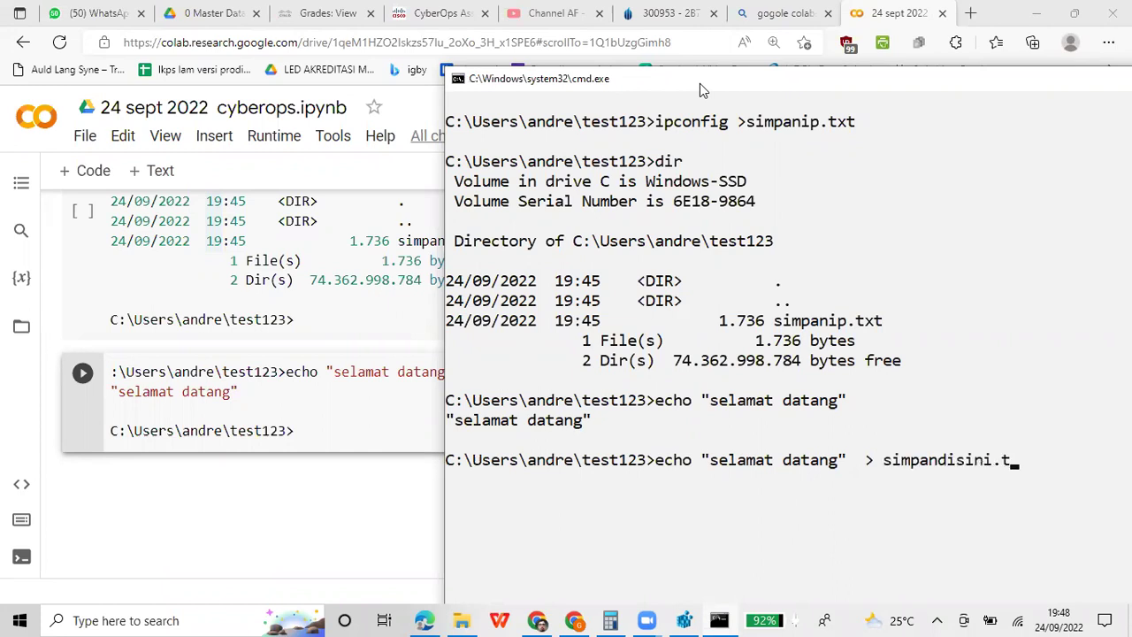
type("xt")
key("Return")
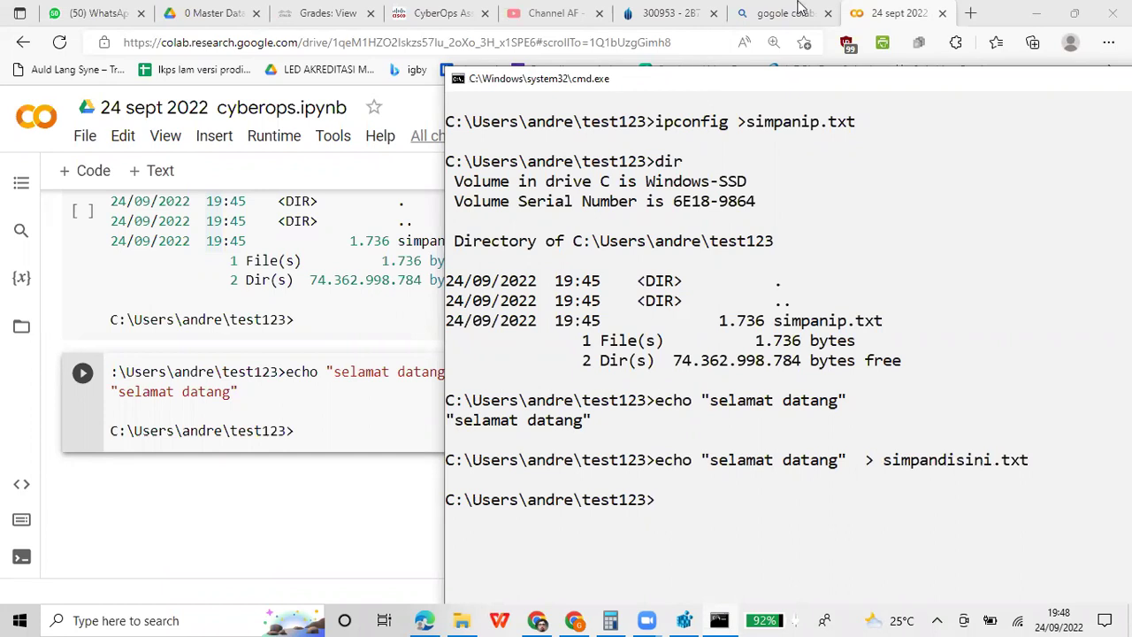
Mark and copy the last command line and prompt from the console window
right_click(769, 79)
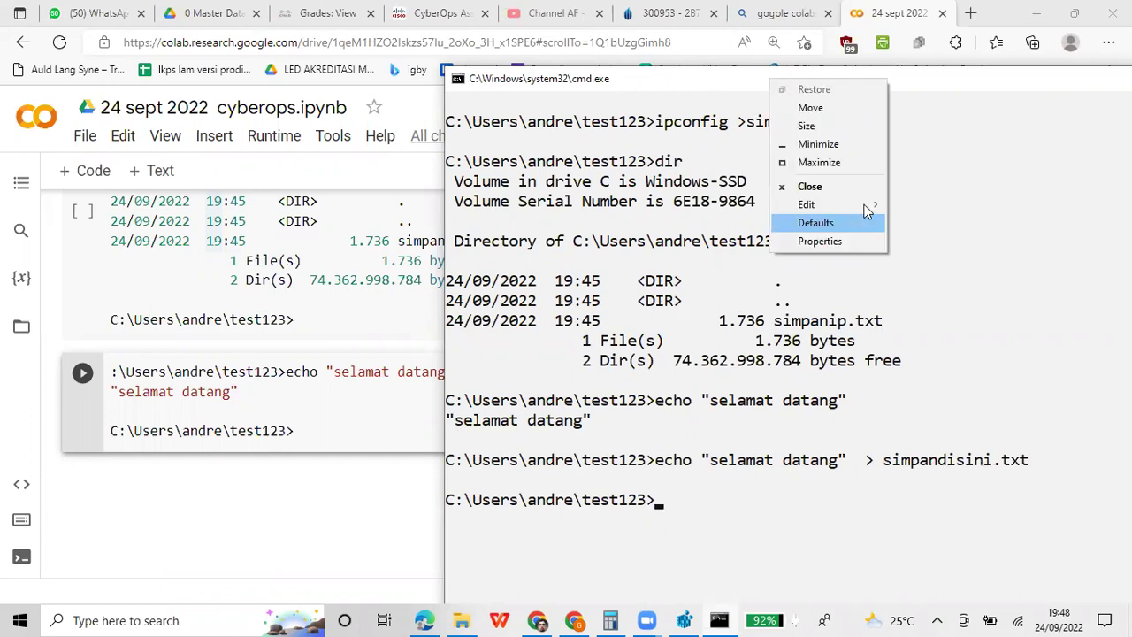
mouse_move(853, 208)
key("Return")
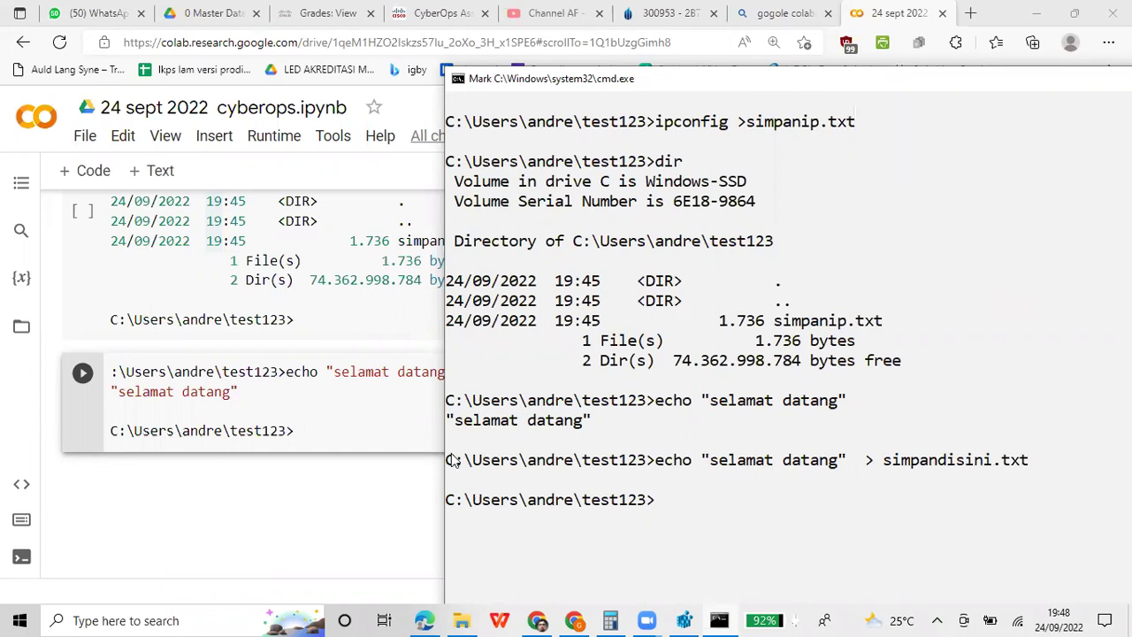
left_click_drag(447, 455, 721, 502)
key("ctrl+c")
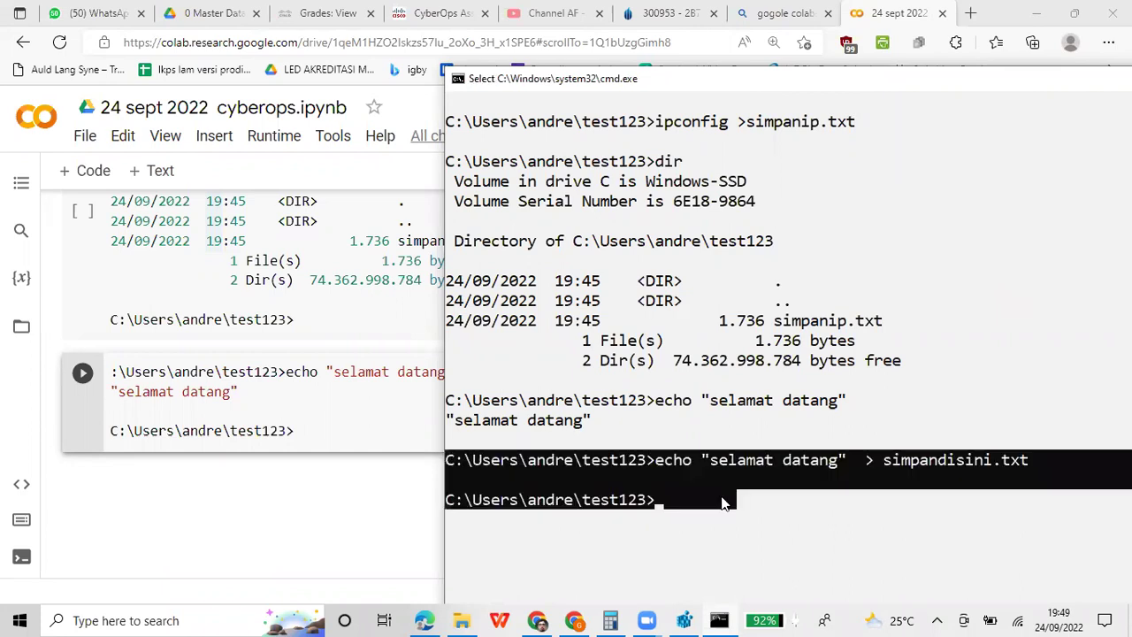
key("Return")
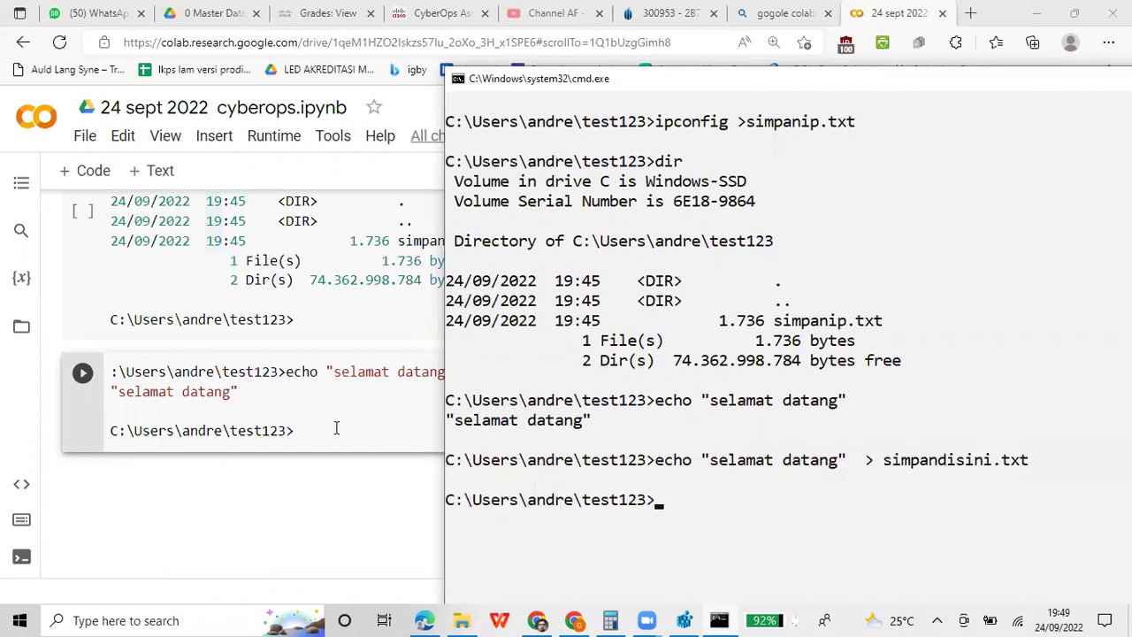
Paste the redirected echo command and prompt into the Colab cell, adding the note 'simpan outou' above
left_click(336, 428)
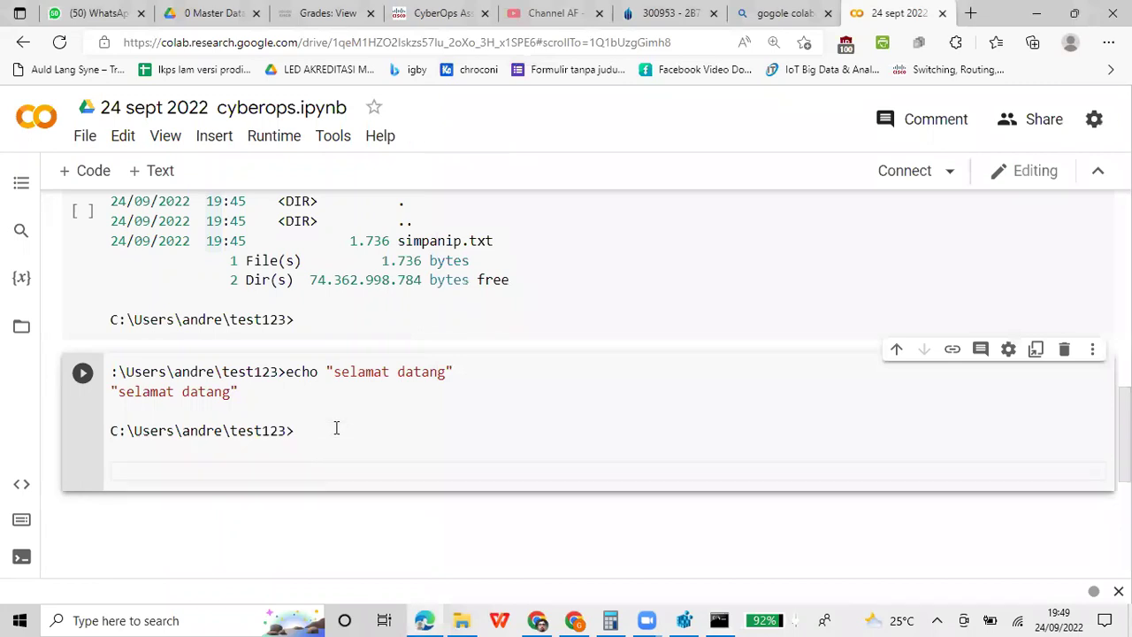
key("ctrl+v")
key("Up")
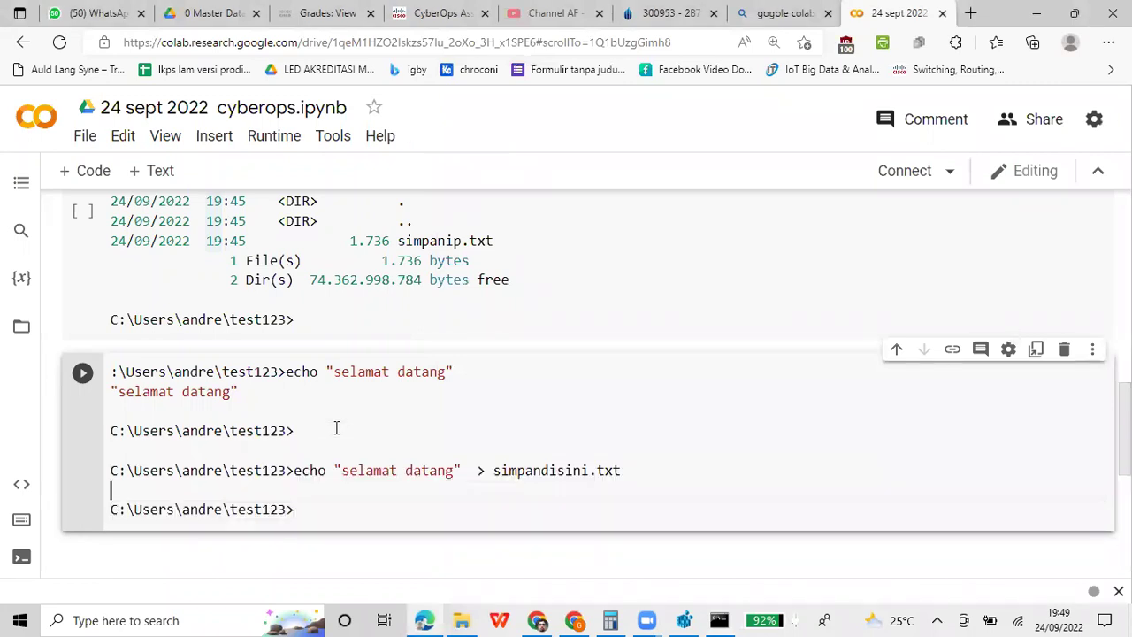
type("hasil dicek")
key("BackSpace")
key("BackSpace")
key("BackSpace")
key("BackSpace")
key("BackSpace")
key("BackSpace")
key("BackSpace")
key("BackSpace")
key("BackSpace")
key("BackSpace")
key("BackSpace")
key("BackSpace")
key("Return")
key("Return")
type("s")
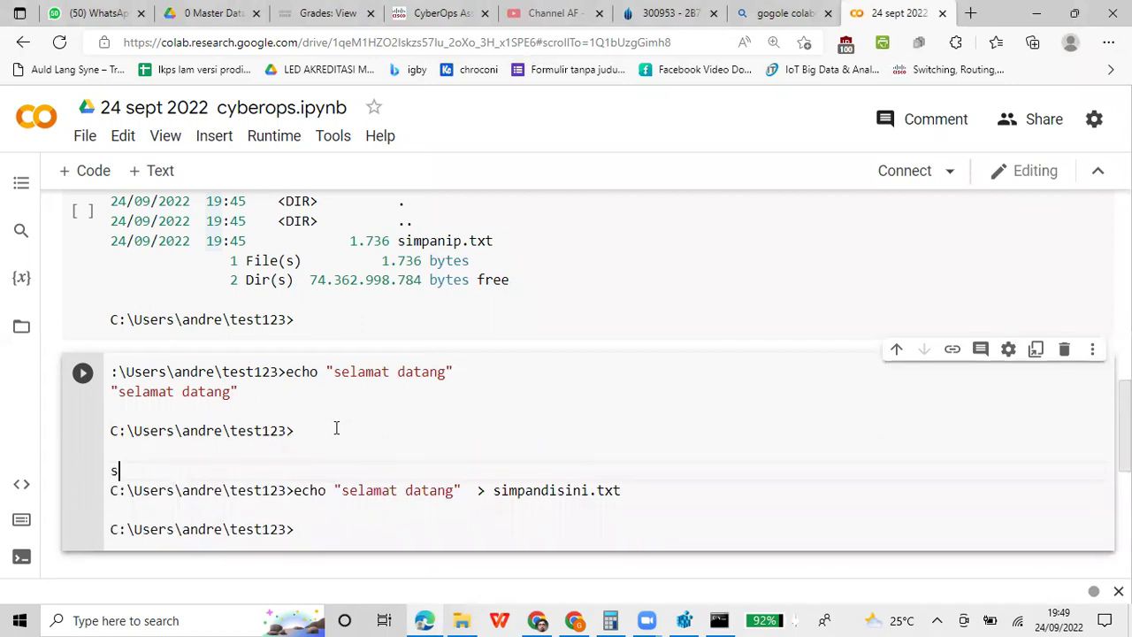
type("impan outout")
Browse This PC > Windows-SSD (C:) > Users > profile > test123 and open the simpandisini file
left_click(459, 619)
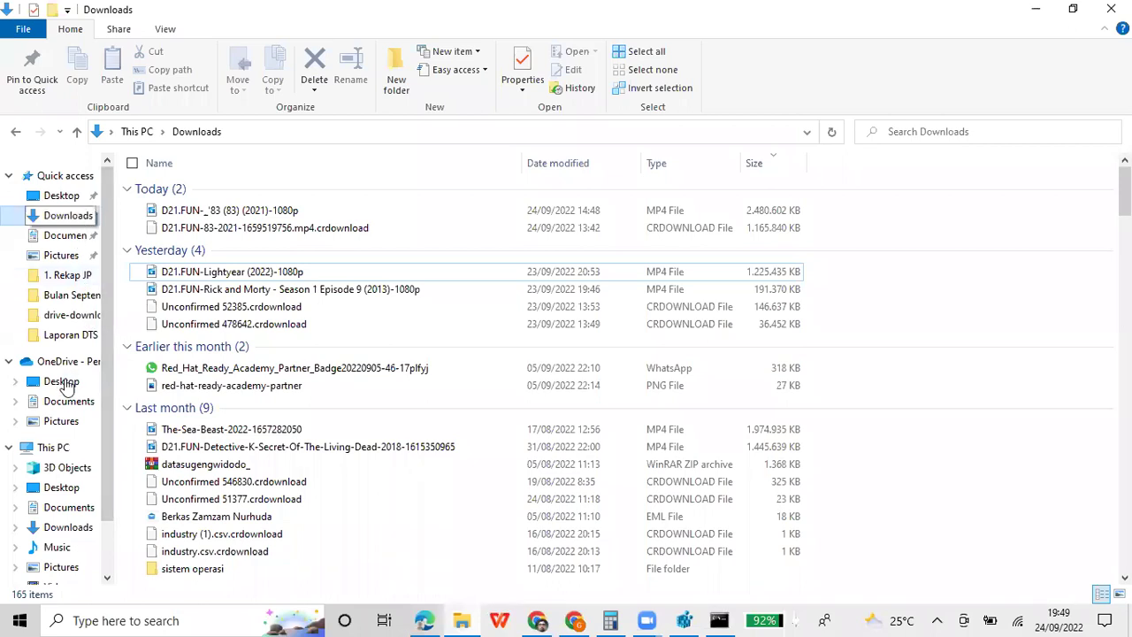
left_click(73, 451)
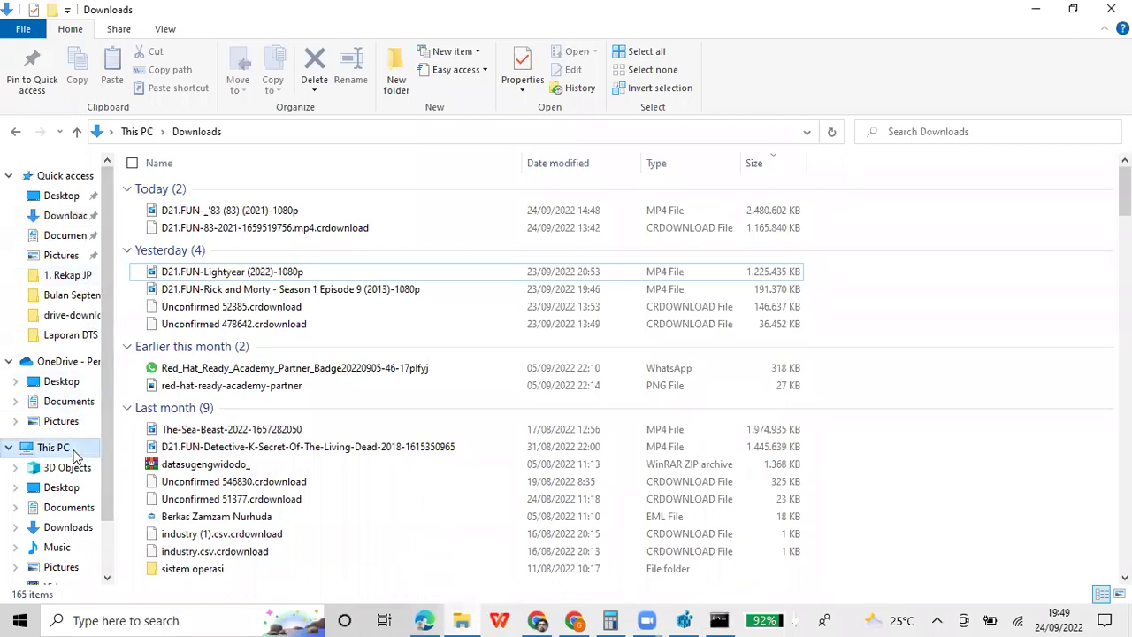
double_click(262, 307)
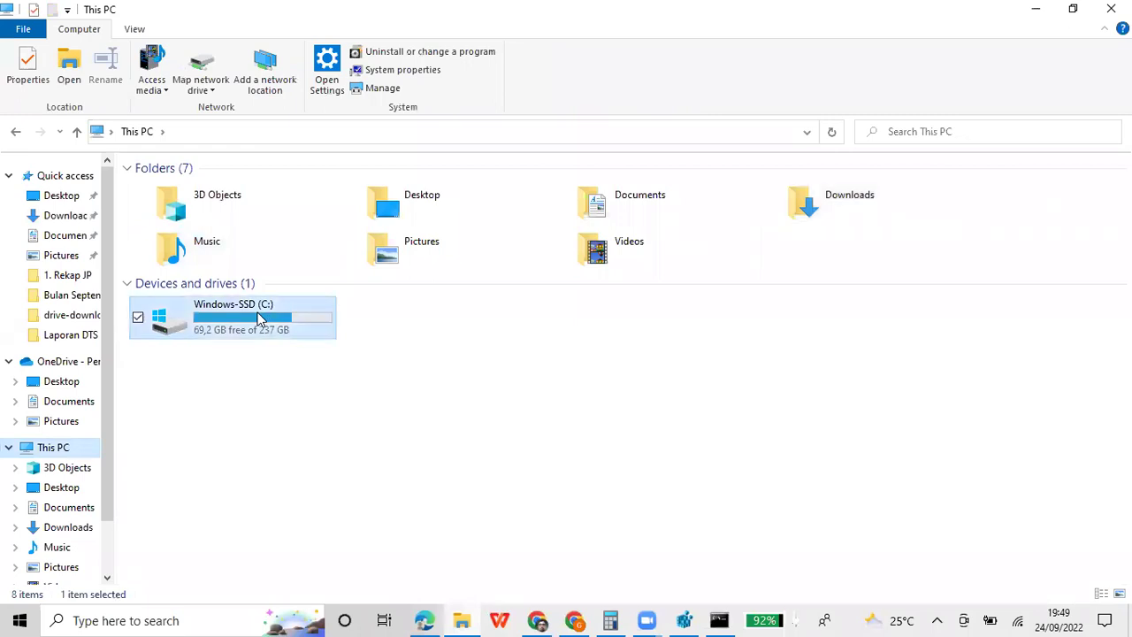
left_click(718, 619)
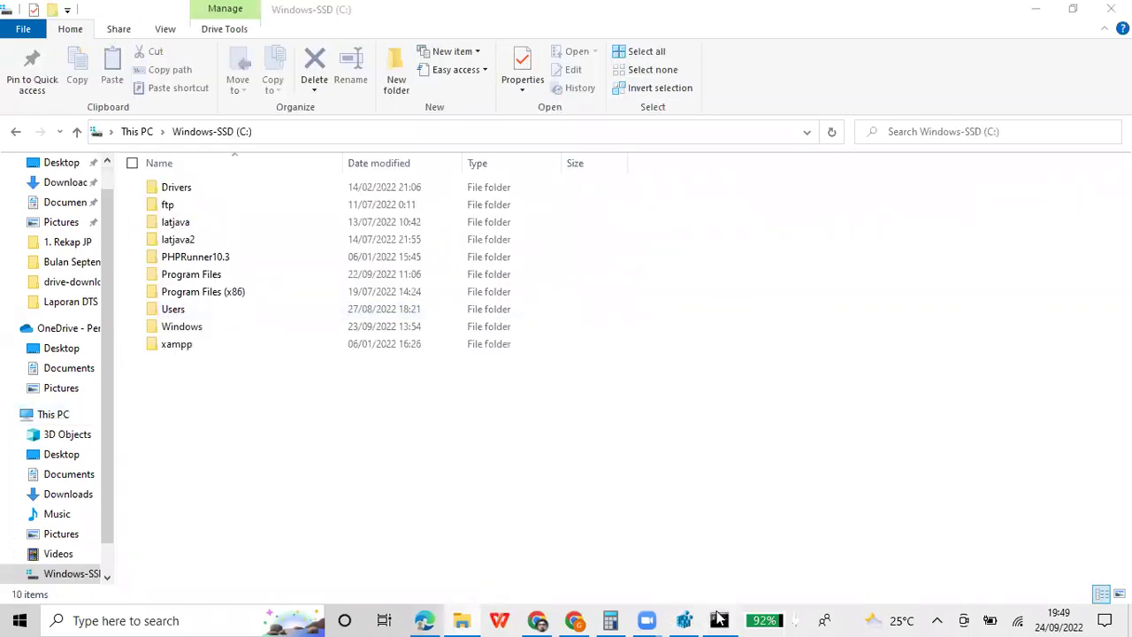
left_click(265, 413)
double_click(196, 314)
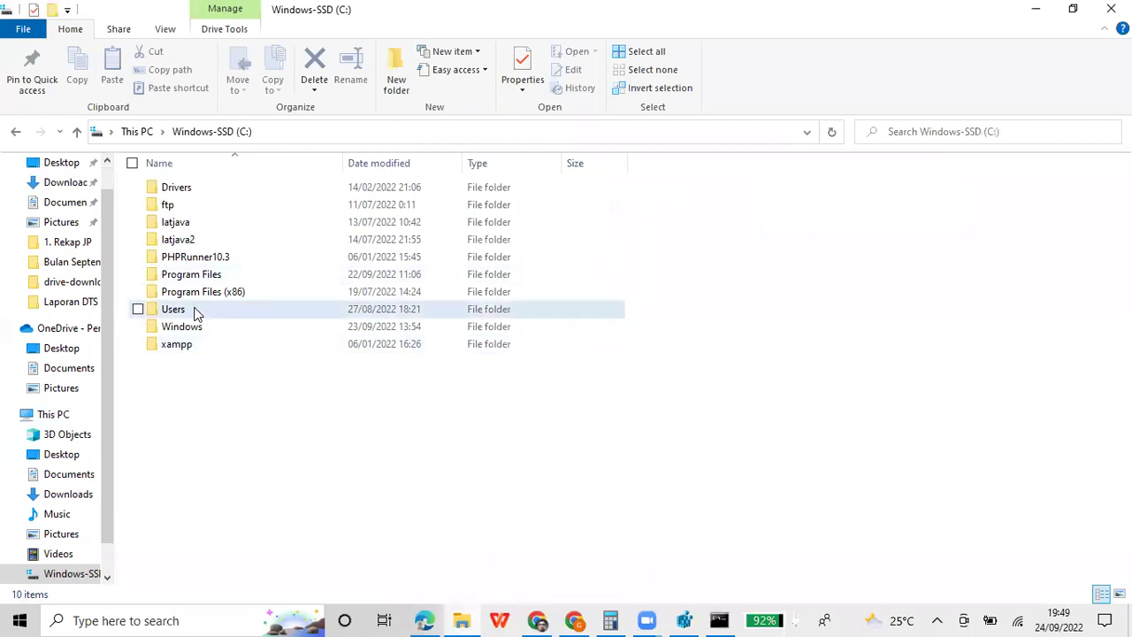
left_click(199, 187)
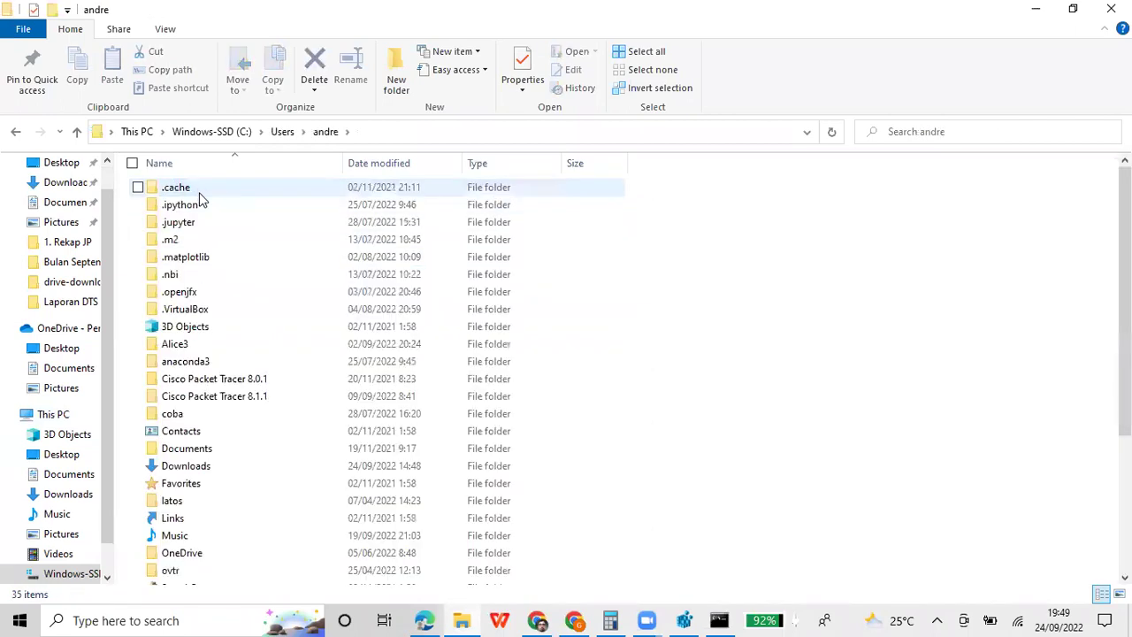
scroll(224, 363, "down", 3)
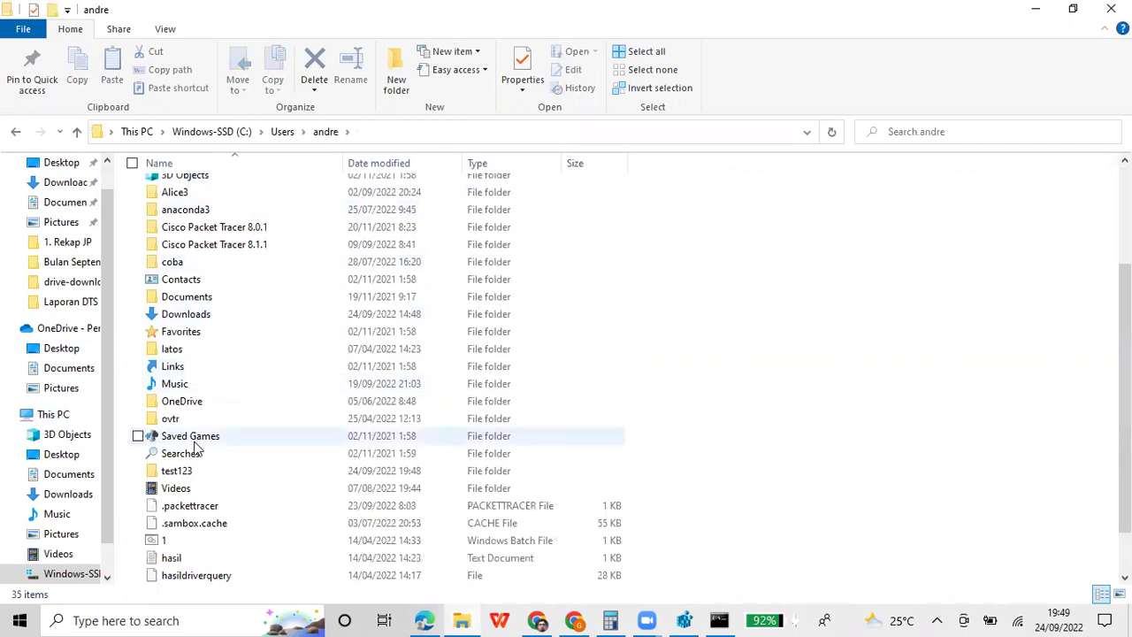
double_click(196, 474)
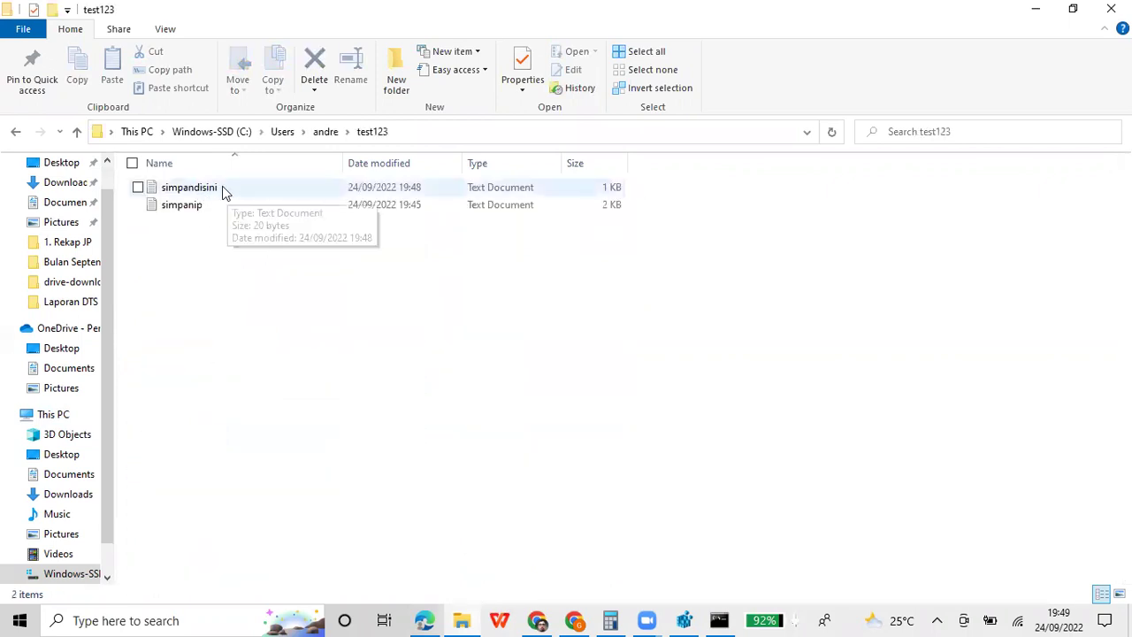
double_click(221, 186)
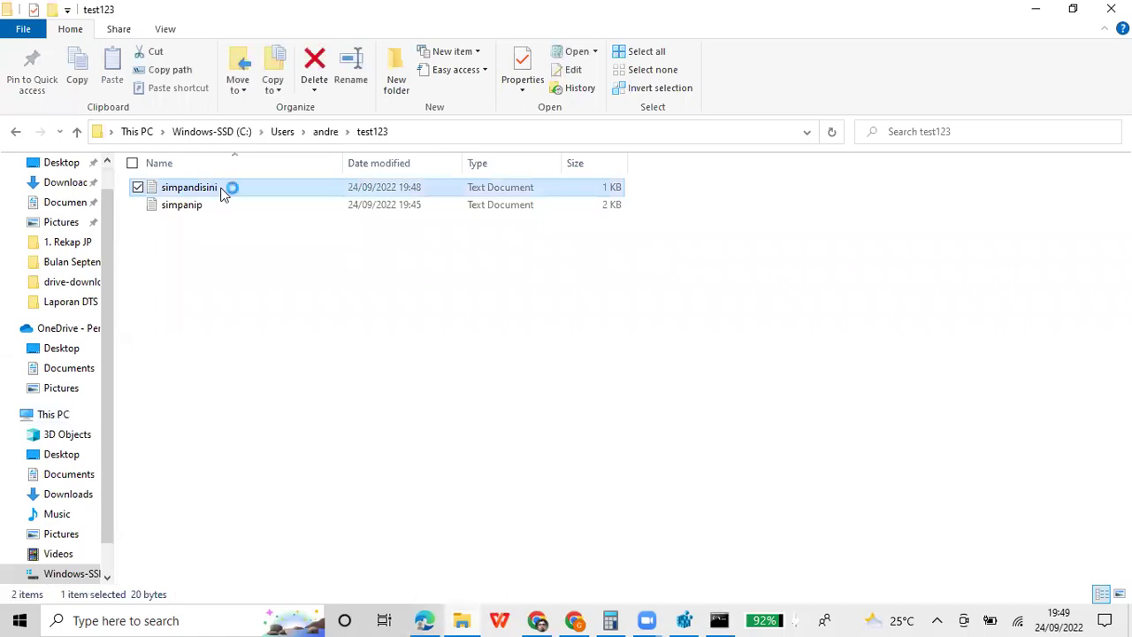
Check simpandisini's text, then read simpanip's ipconfig output in maximized Notepad, closing both
left_click(621, 440)
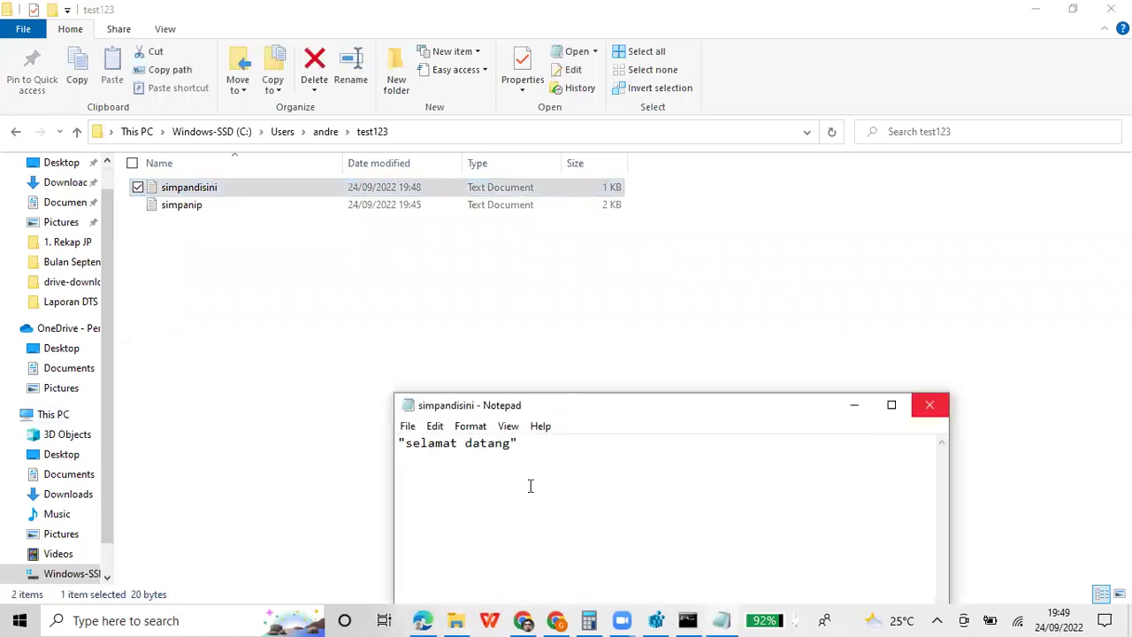
left_click(929, 405)
double_click(214, 209)
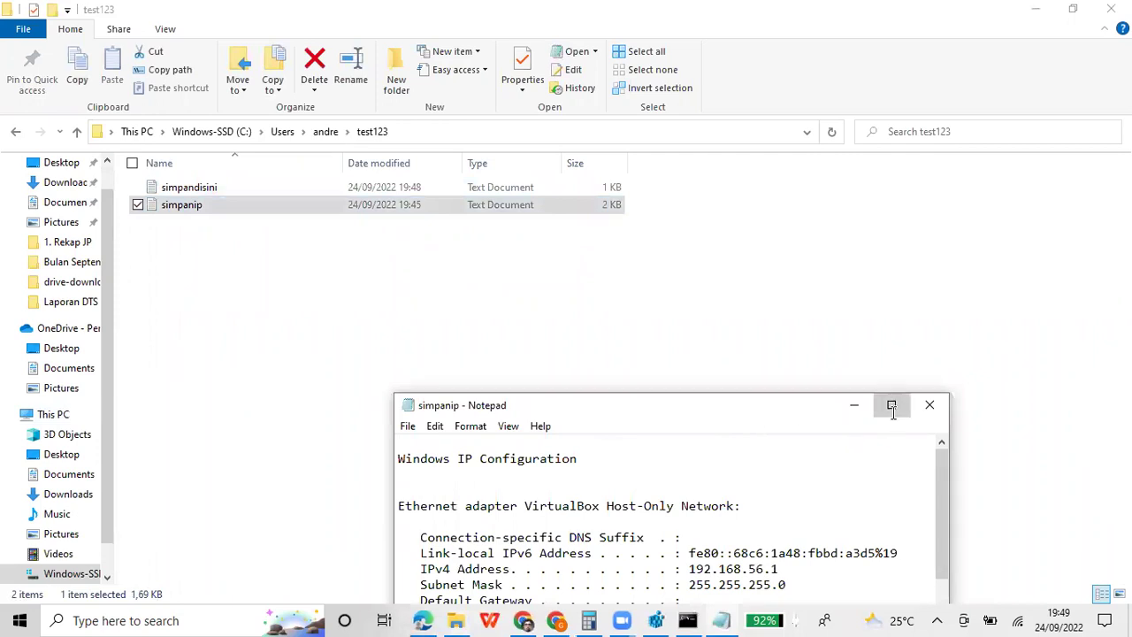
left_click(892, 410)
scroll(489, 332, "down", 7)
scroll(488, 328, "up", 7)
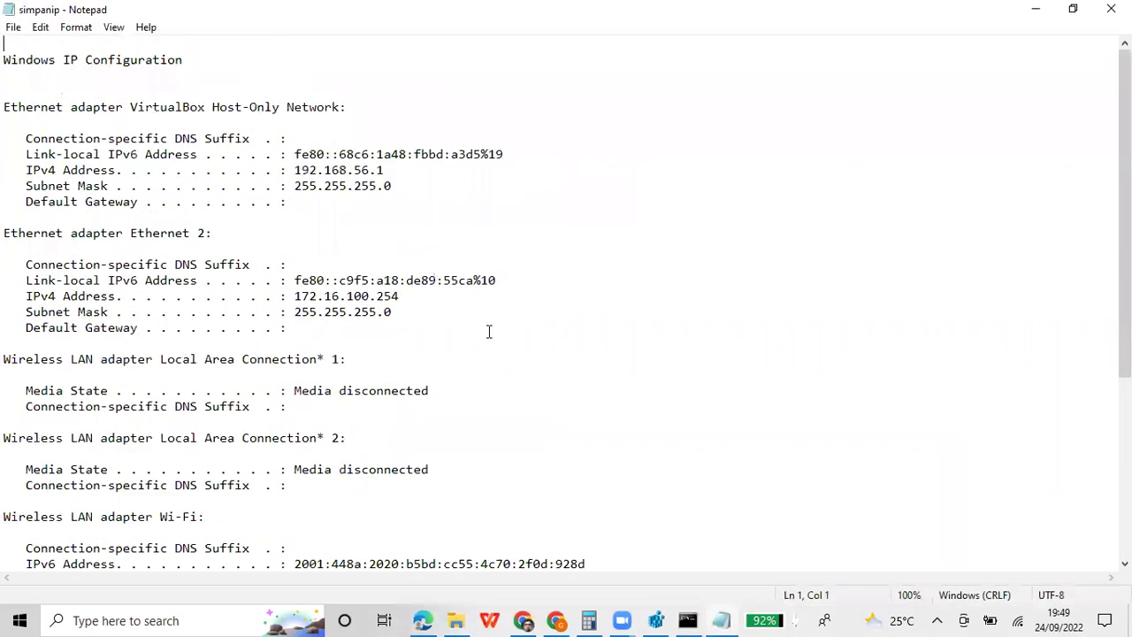
left_click(1111, 9)
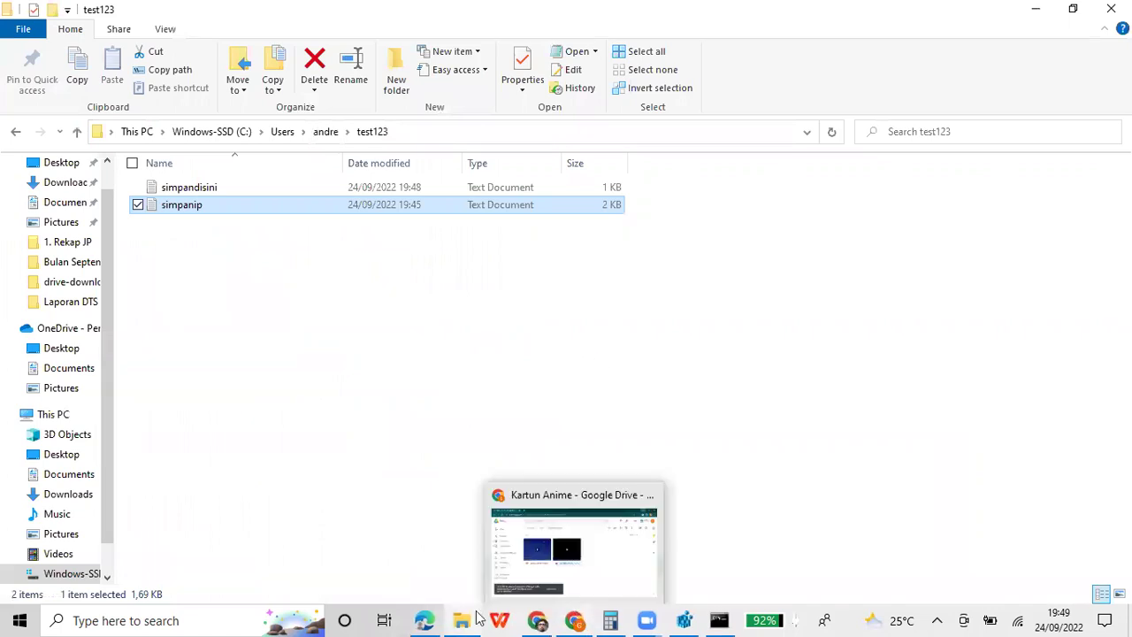
Add the heading line 'ada perbedaan antara > dan >>' below the last prompt in the cell
mouse_move(425, 619)
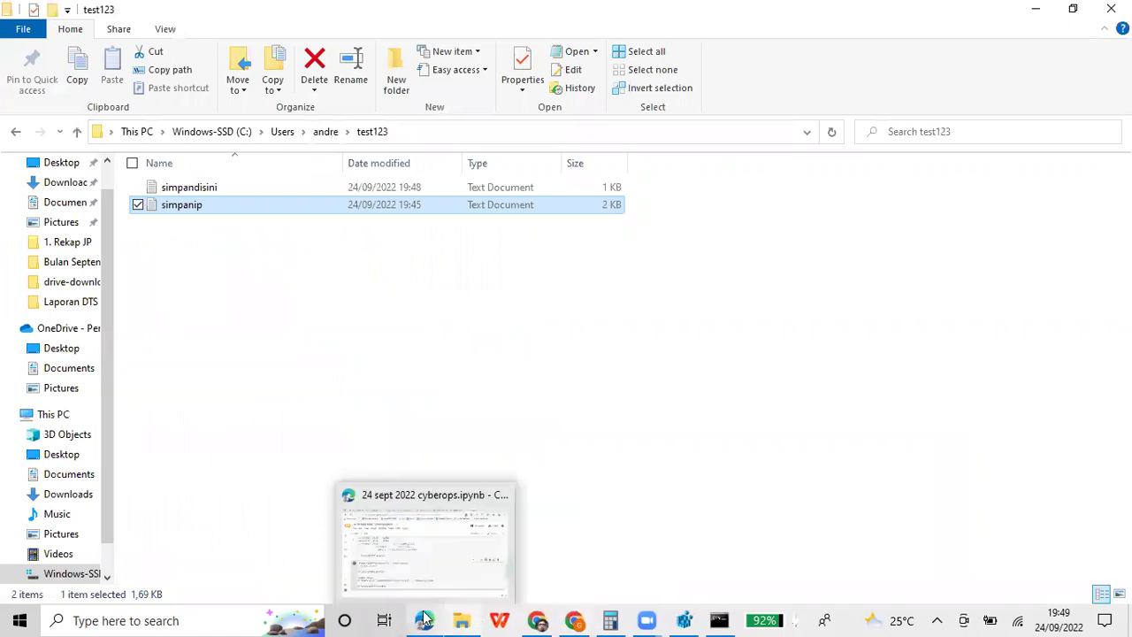
left_click(457, 453)
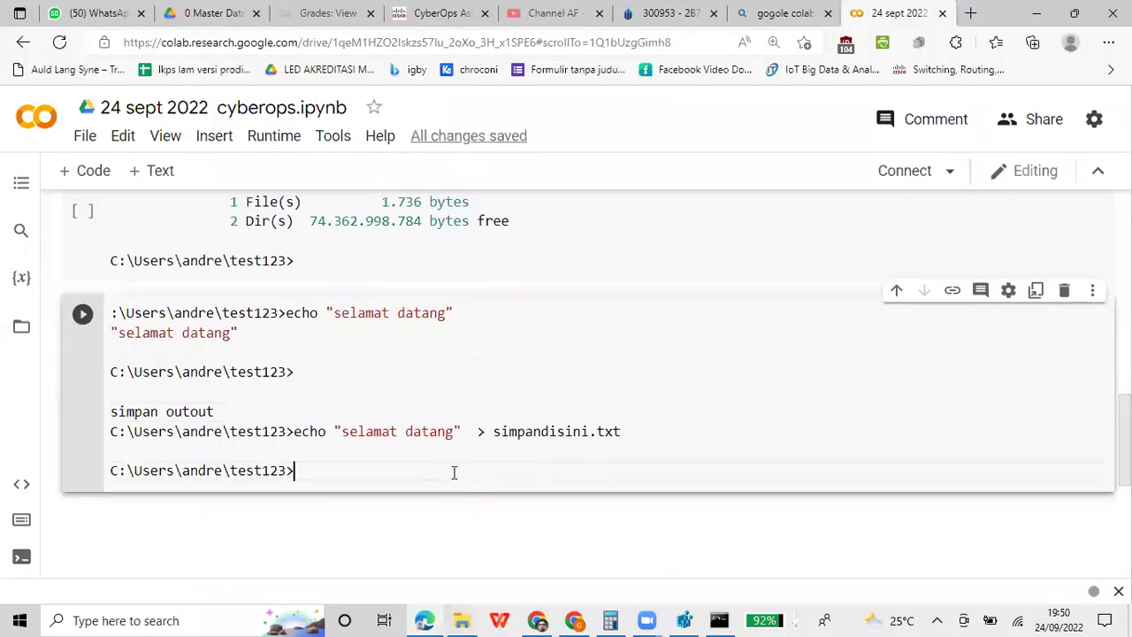
key("Return")
key("Return")
type("ada ")
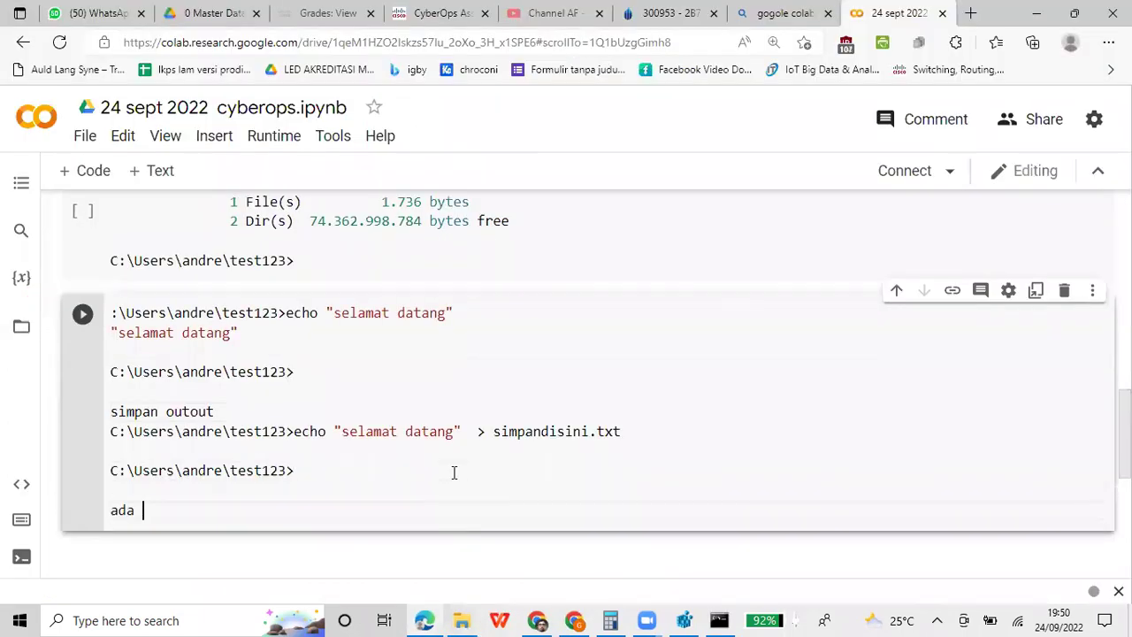
type("perbedaan antara ?")
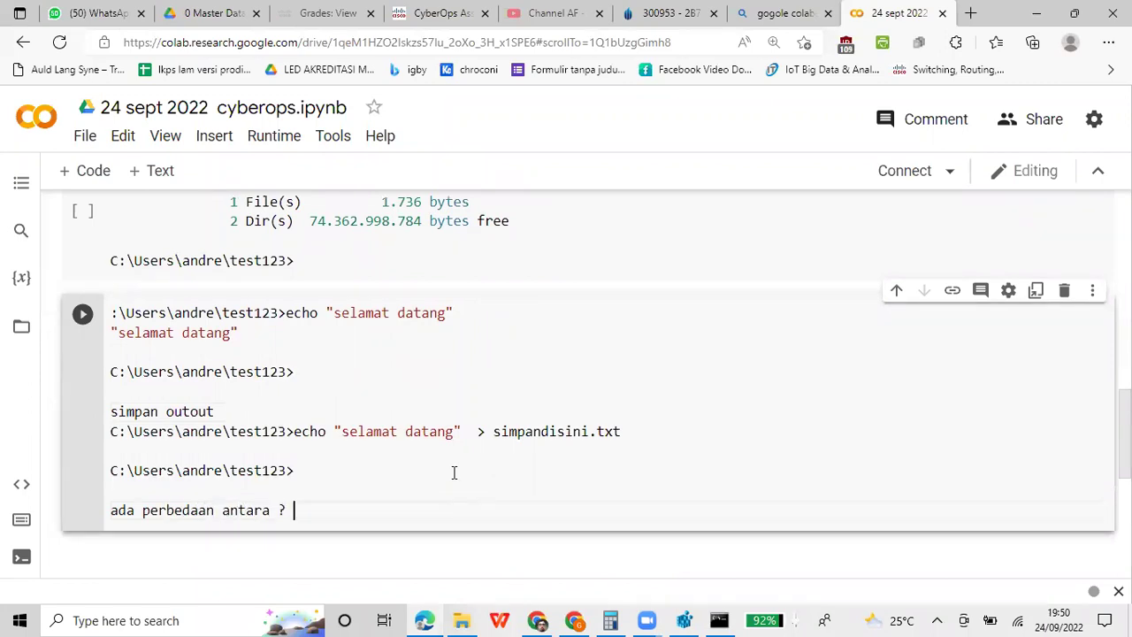
key("BackSpace")
type("> dan >>")
Add lines explaining '> : menimpan data, data lama hilang' and '>> : menambah, append, data lama tetap ada'
key("Return")
type("> : me")
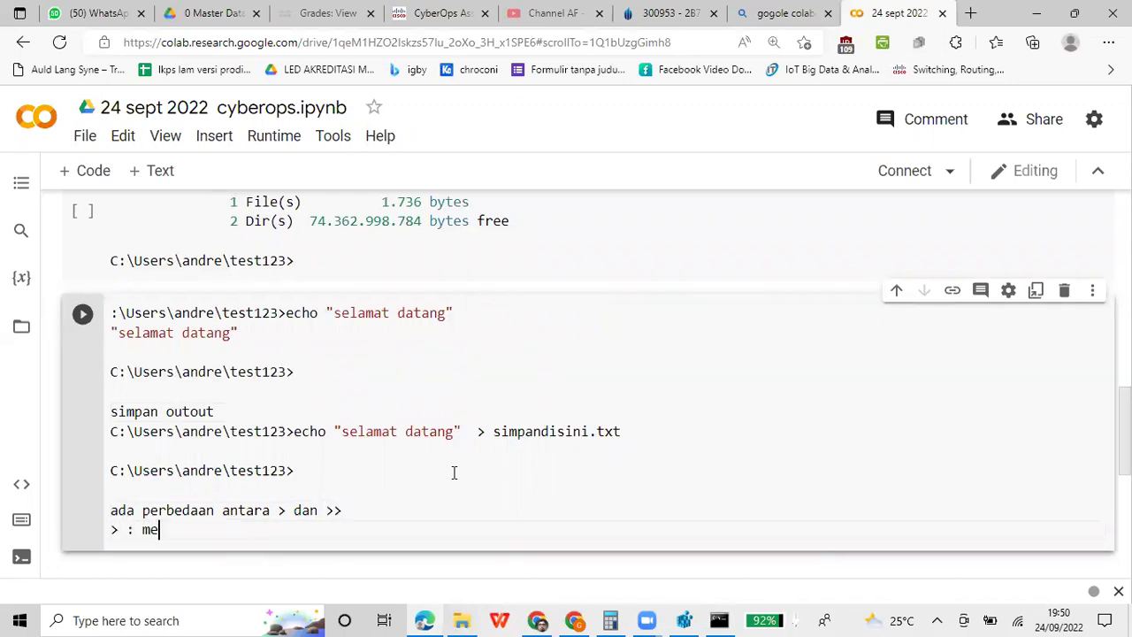
type("nimpan data , data lama hilang")
key("Return")
type(">> : me")
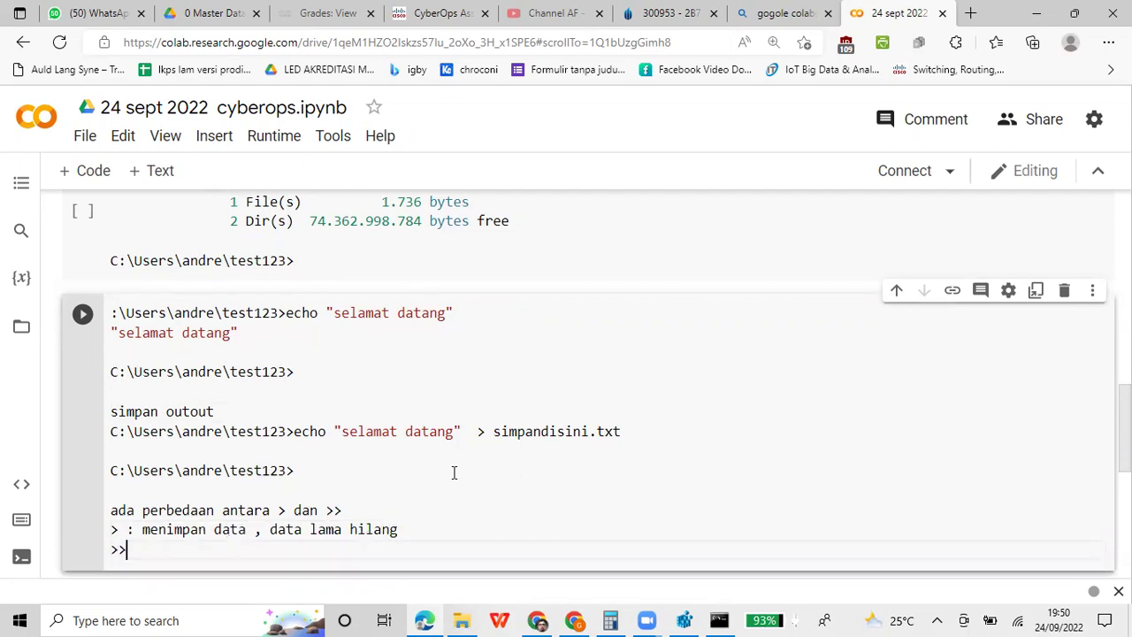
type("nambah, append ")
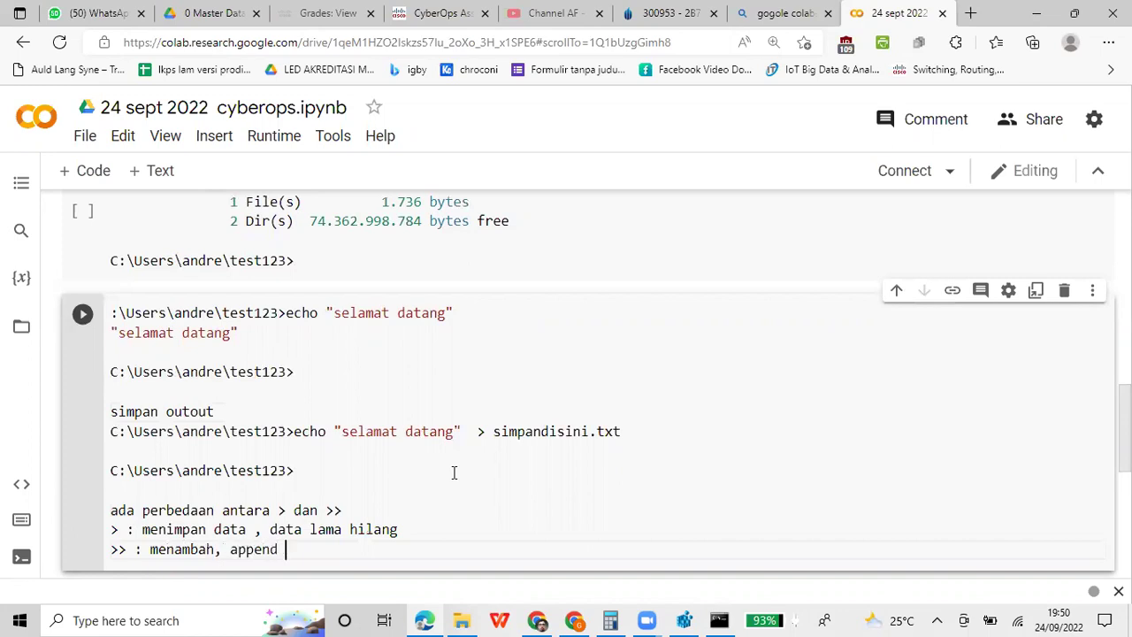
type(",d ata")
key("BackSpace")
key("BackSpace")
key("BackSpace")
key("BackSpace")
key("BackSpace")
type("ata lama tetap ada,")
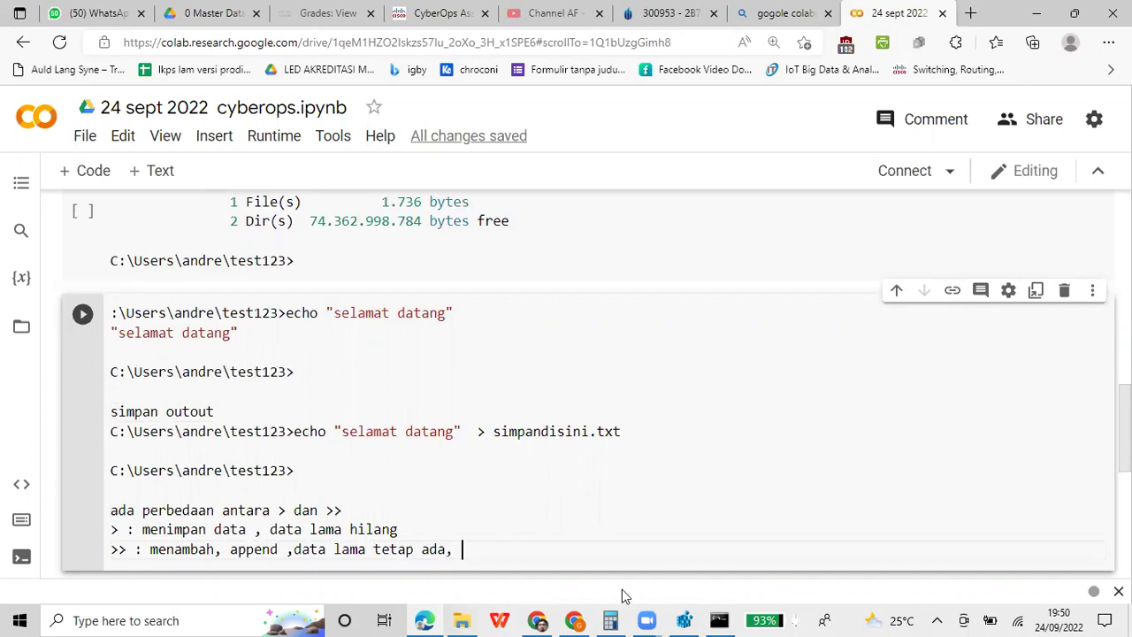
Run echo sabtu malam minggu >> simpandisini.txt to append the line to the file
left_click(719, 619)
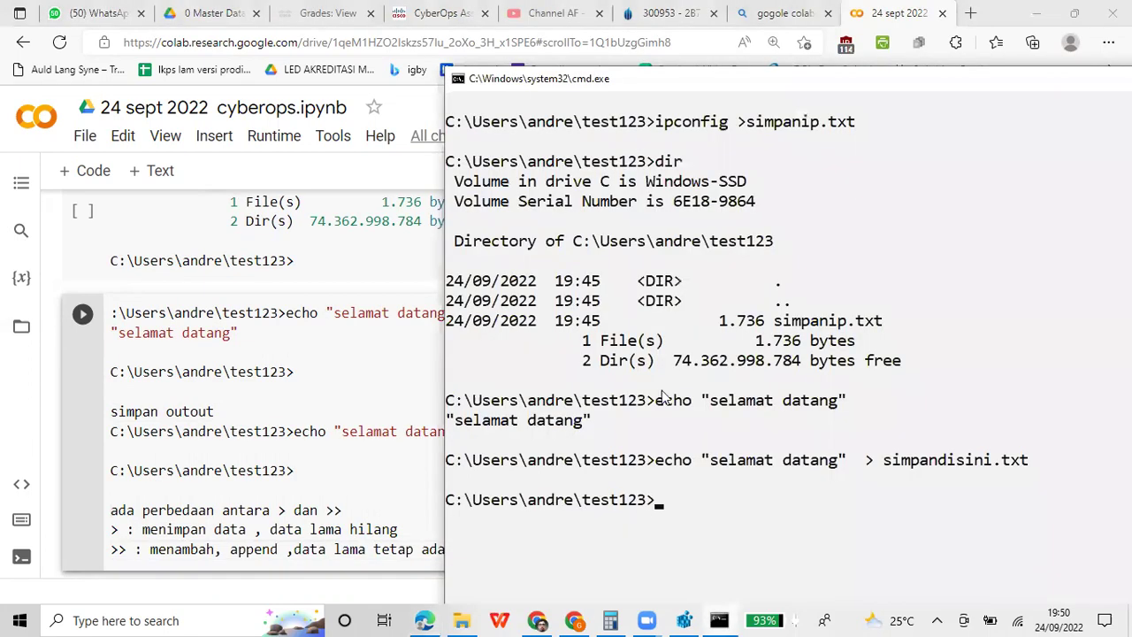
left_click_drag(707, 79, 641, 76)
type("echo")
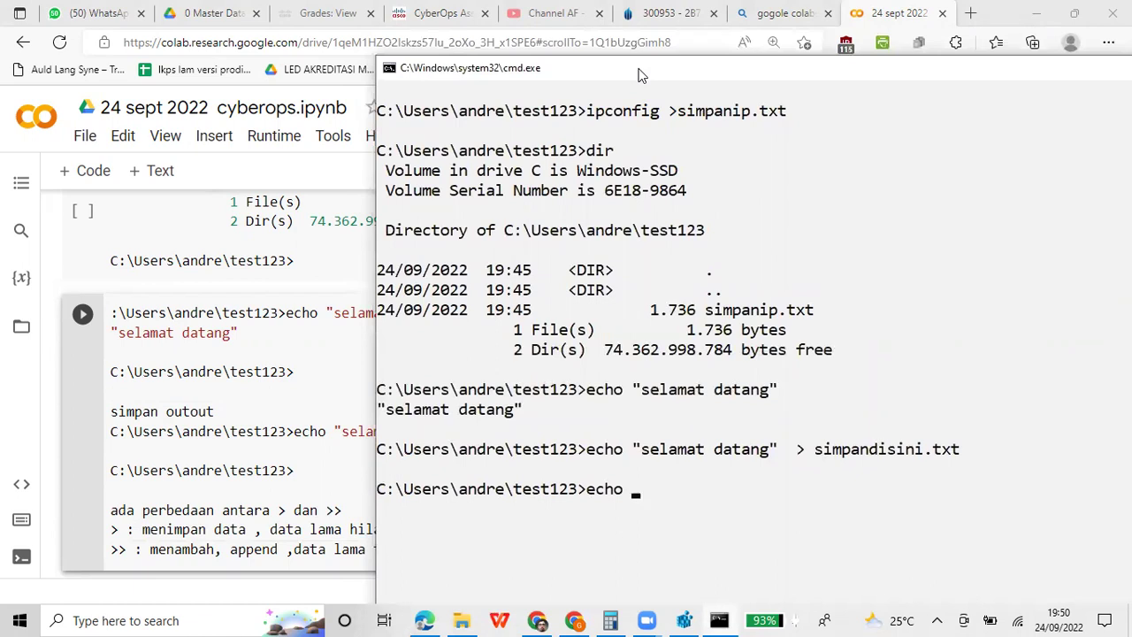
type("sabtu malam minggu >>")
key("BackSpace")
key("BackSpace")
type(">>")
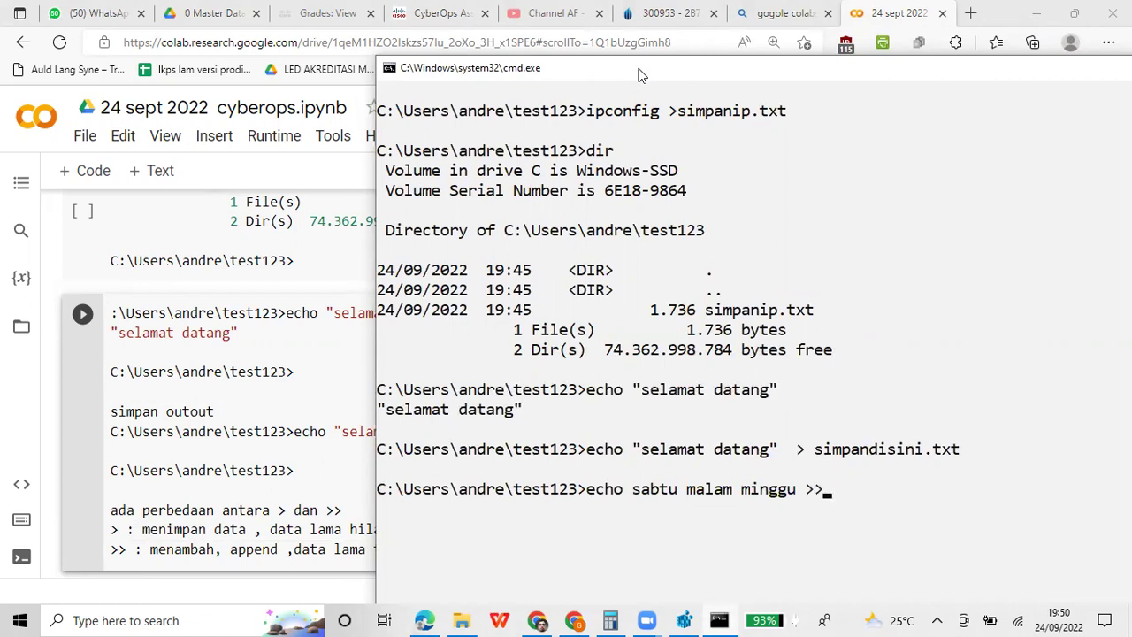
type(" simpandisini.tx")
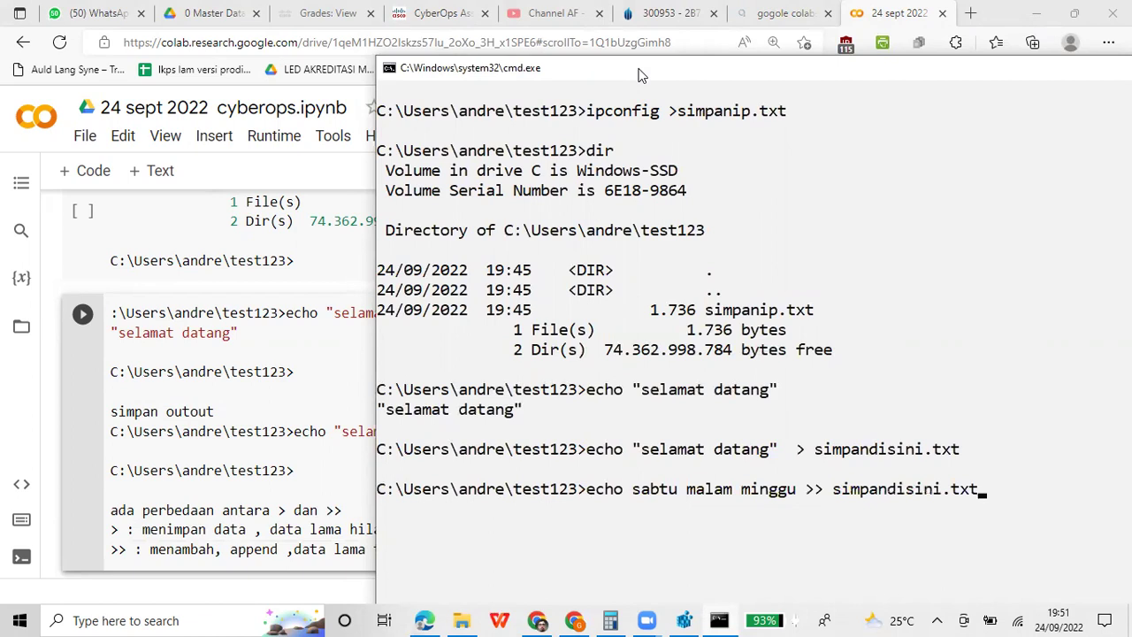
type("t")
key("Return")
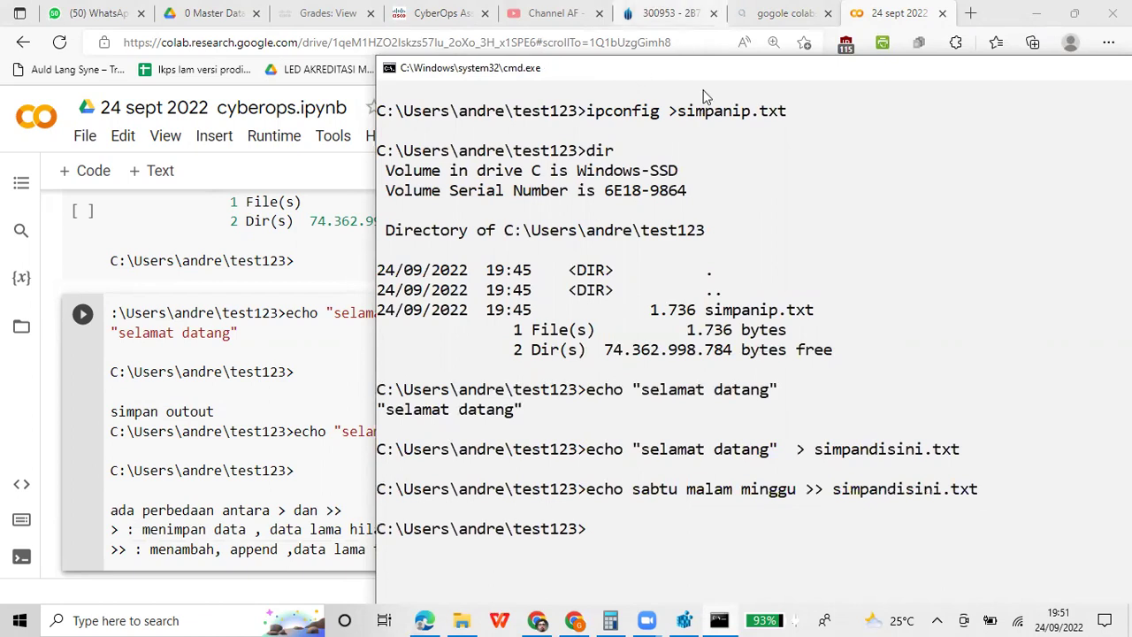
Mark and copy the last two echo commands and prompt from the console
right_click(706, 74)
mouse_move(772, 203)
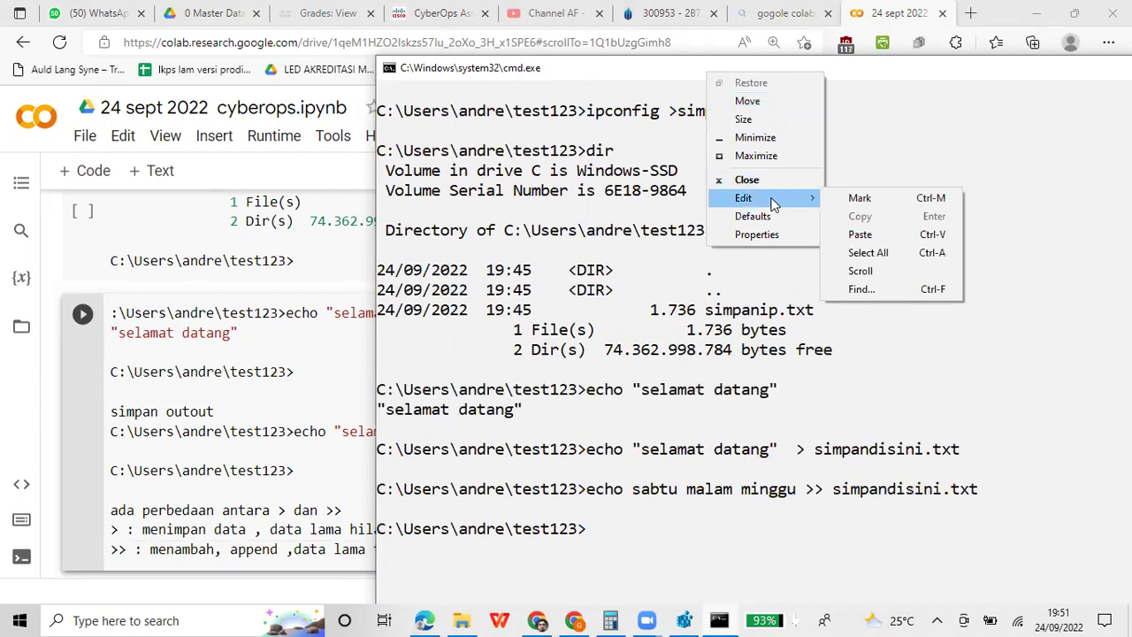
left_click(905, 197)
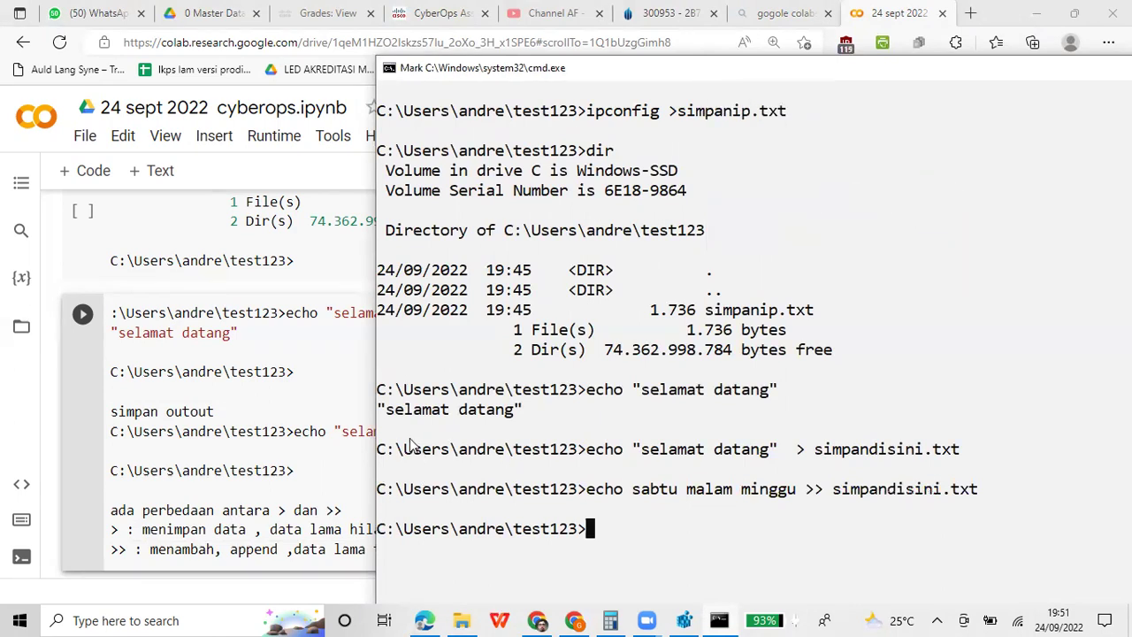
left_click_drag(378, 449, 759, 531)
key("ctrl+c")
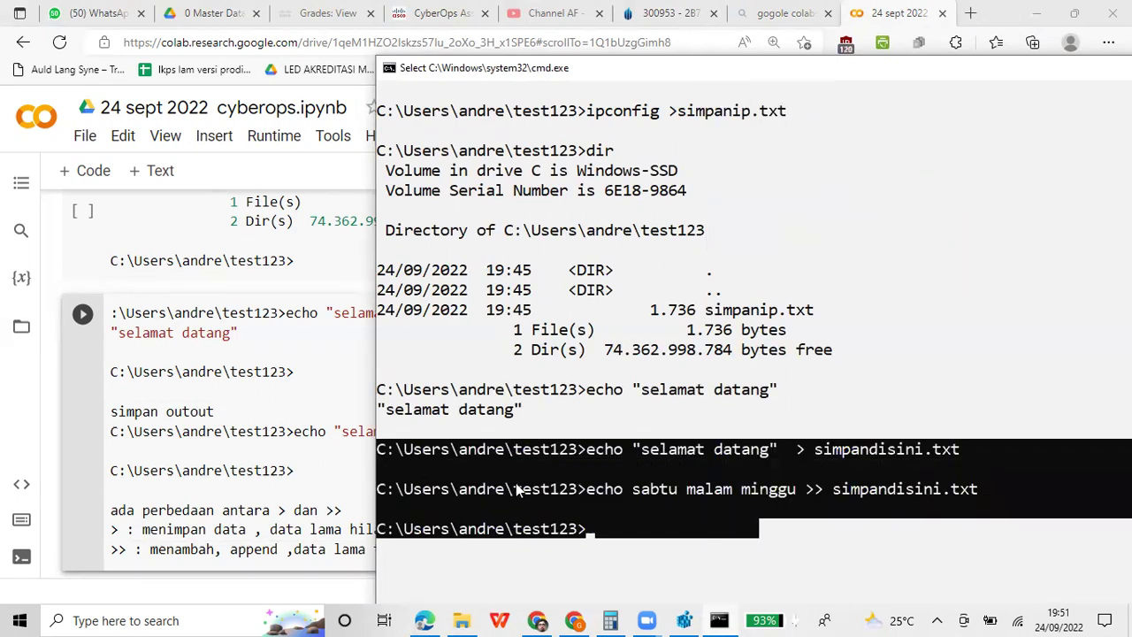
key("Return")
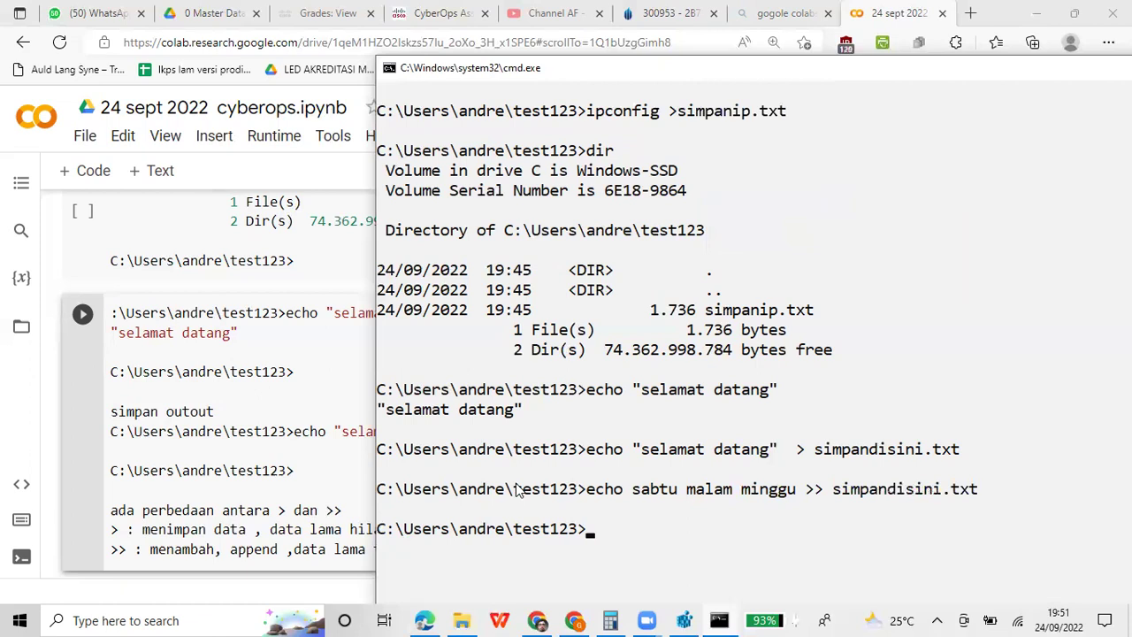
Paste the copied echo commands into the Colab cell below the notes
key("alt+Tab")
scroll(516, 442, "down", 2)
left_click(518, 376)
key("Return")
key("Return")
key("ctrl+v")
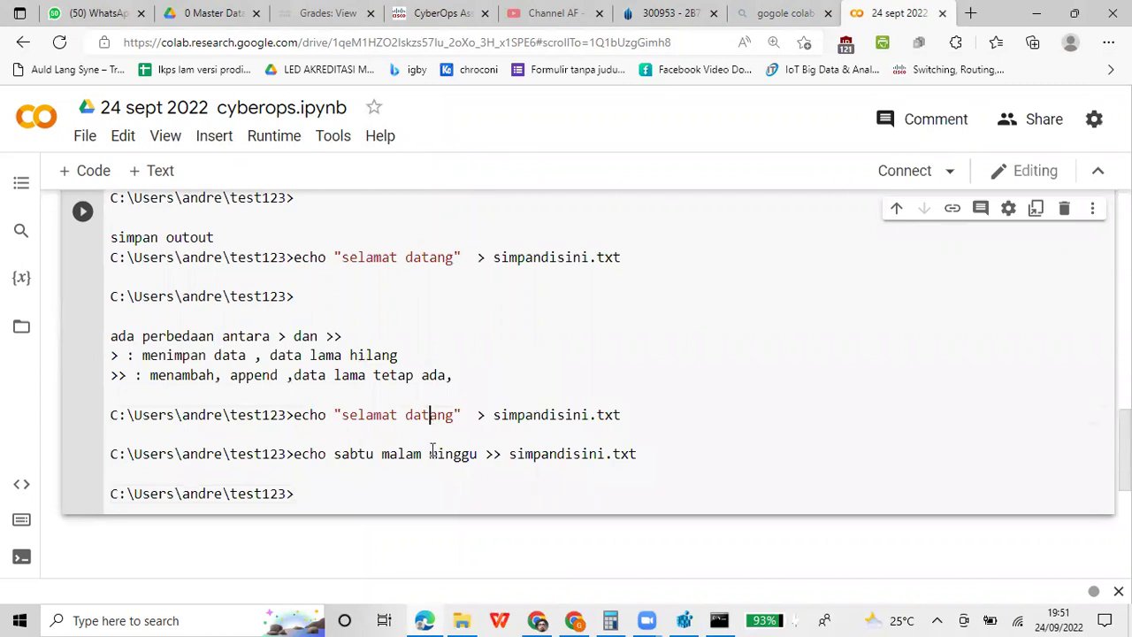
Open simpandisini.txt from the test123 folder to confirm both lines, then close it
left_click(462, 620)
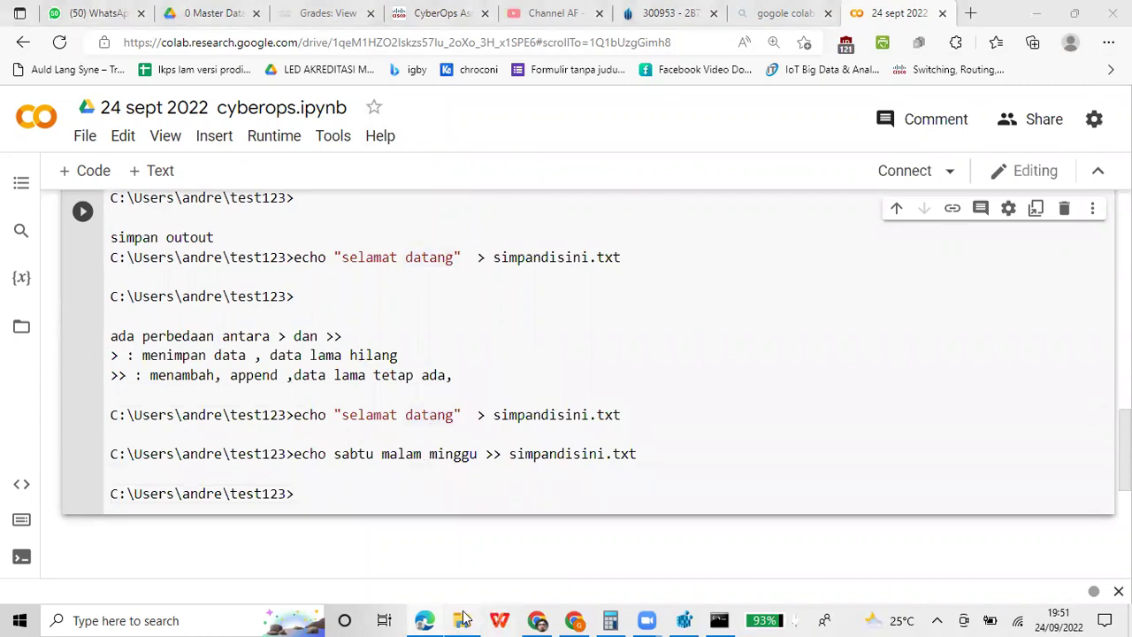
left_click(417, 353)
double_click(336, 190)
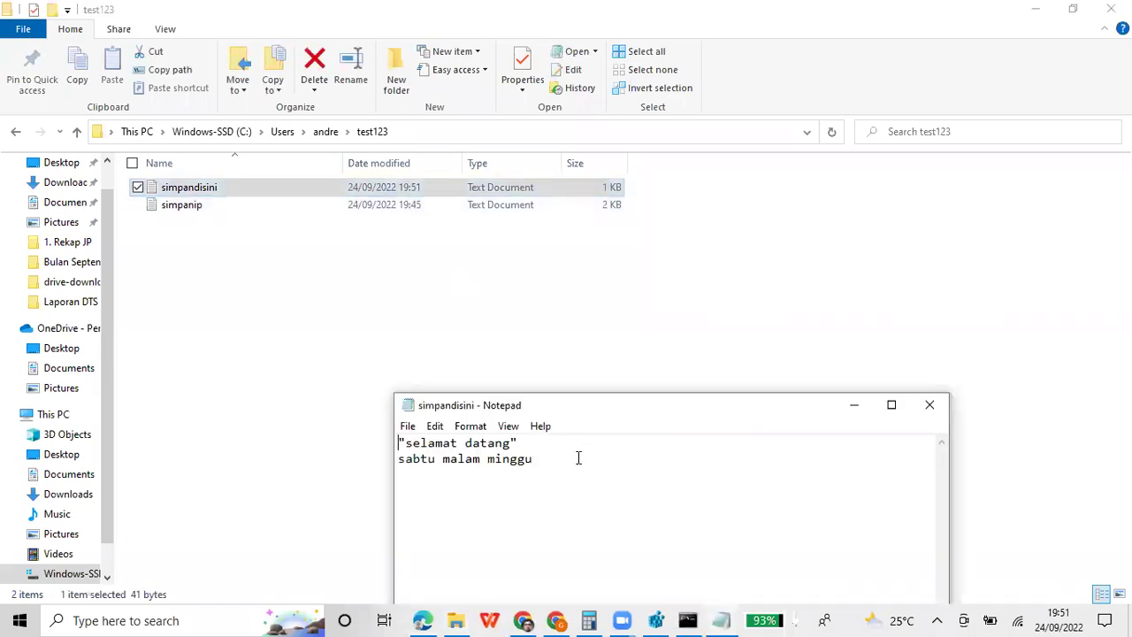
left_click(932, 409)
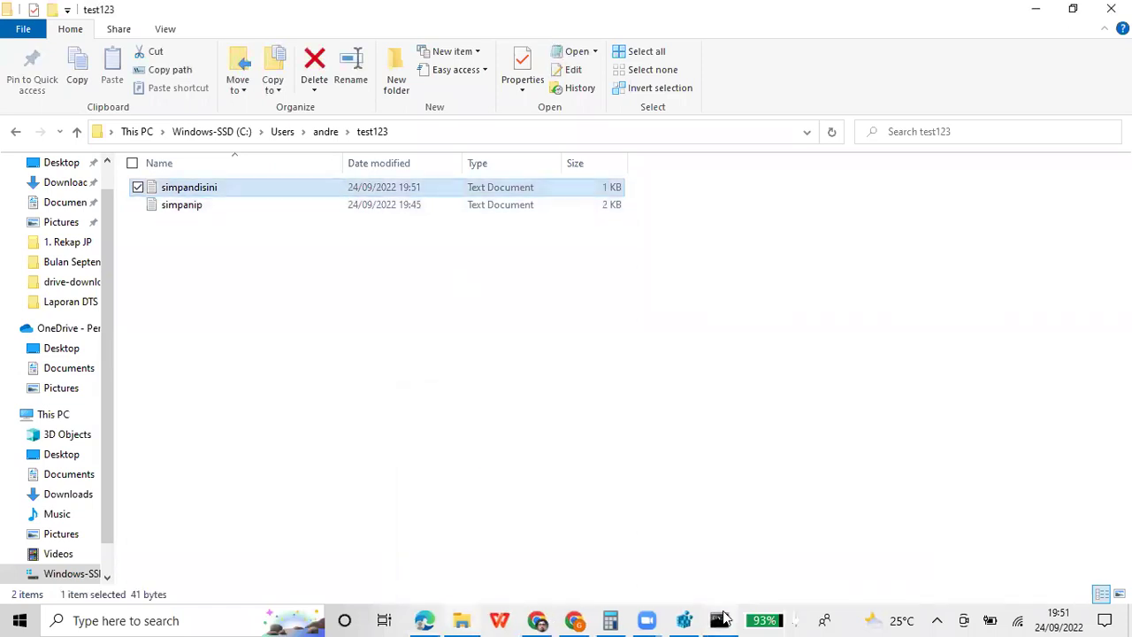
Overwrite the file by running echo data seblumnya hilang > simpandisini.txt
key("alt+Tab")
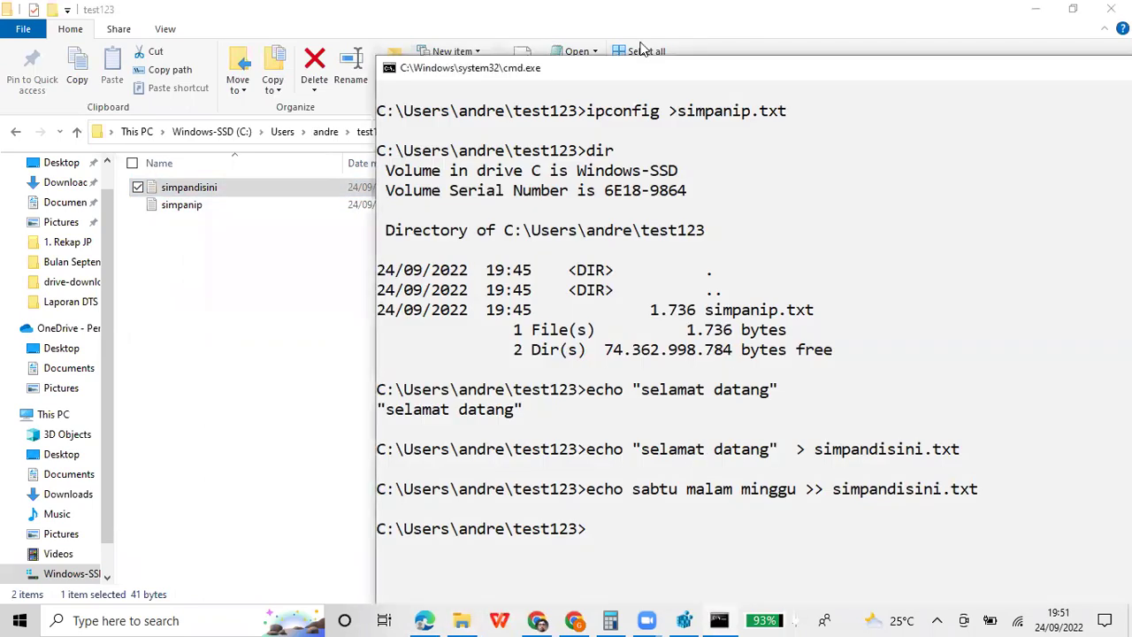
key("Up")
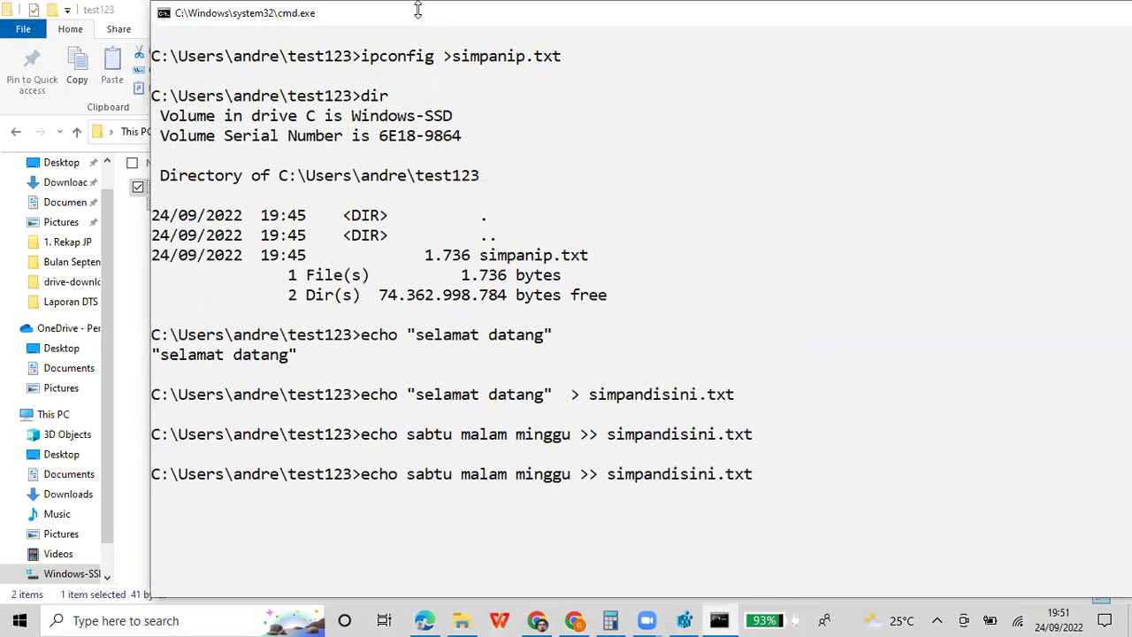
key("BackSpace")
key("BackSpace")
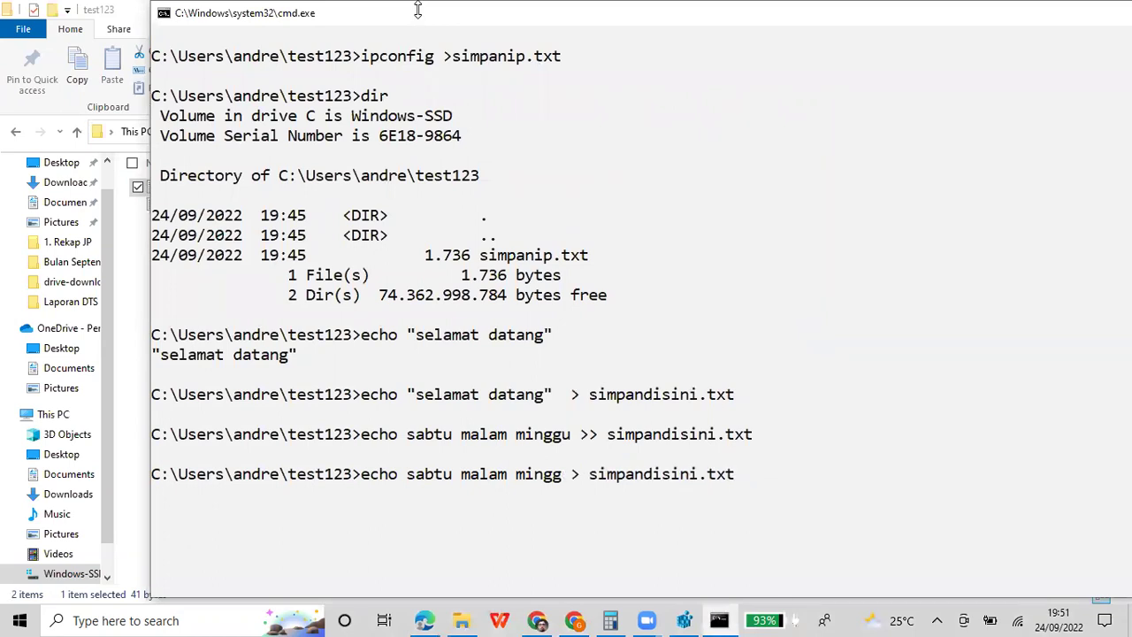
key("BackSpace")
key("BackSpace")
key("BackSpace")
key("BackSpace")
key("BackSpace")
key("BackSpace")
key("BackSpace")
key("BackSpace")
key("BackSpace")
key("BackSpace")
key("BackSpace")
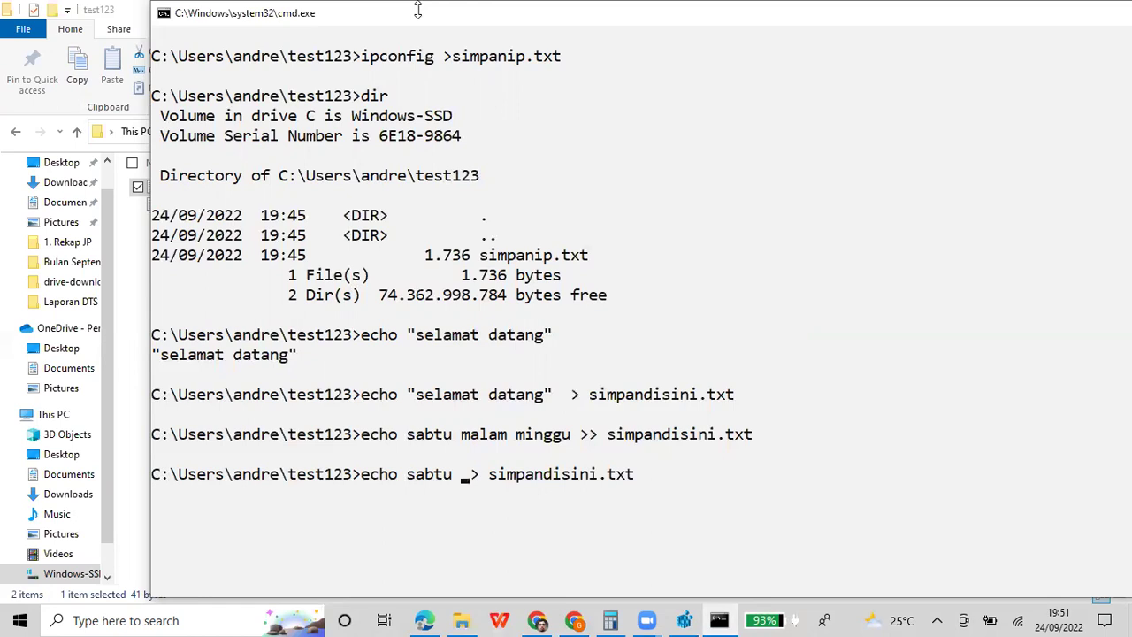
key("BackSpace")
key("BackSpace")
key("BackSpace")
key("BackSpace")
key("BackSpace")
key("BackSpace")
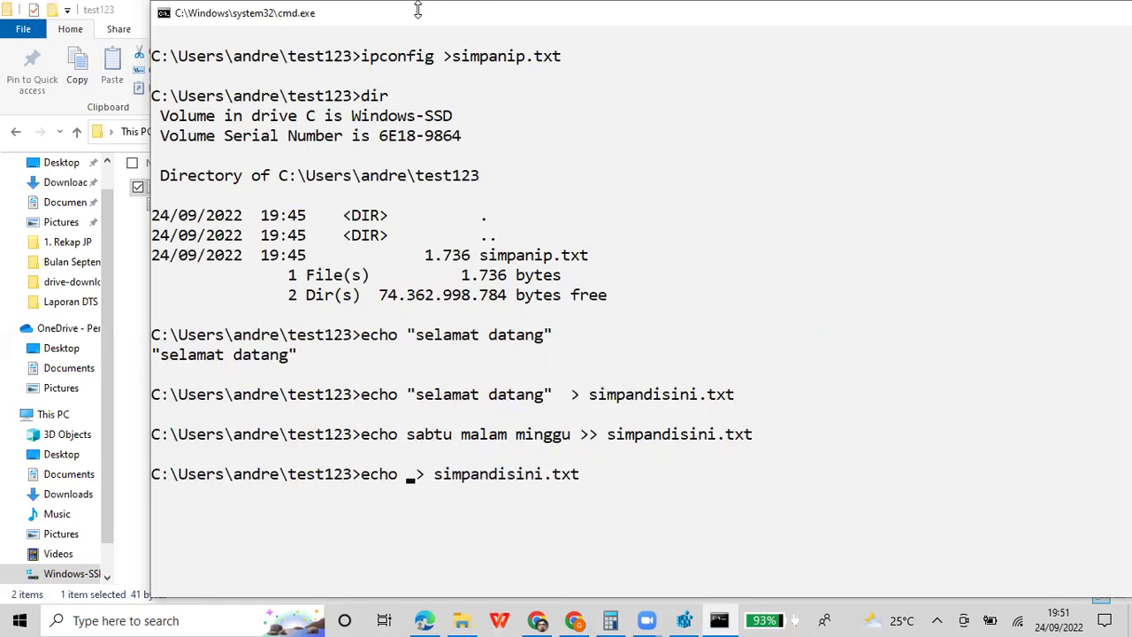
type("beba")
key("BackSpace")
key("BackSpace")
key("BackSpace")
key("BackSpace")
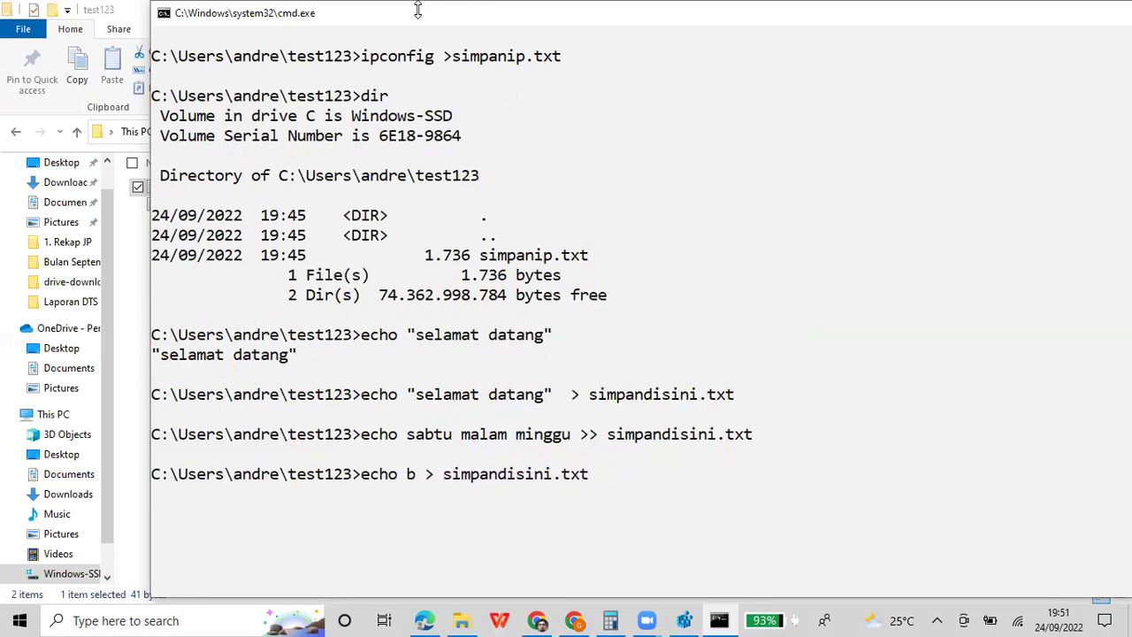
type("data seblum")
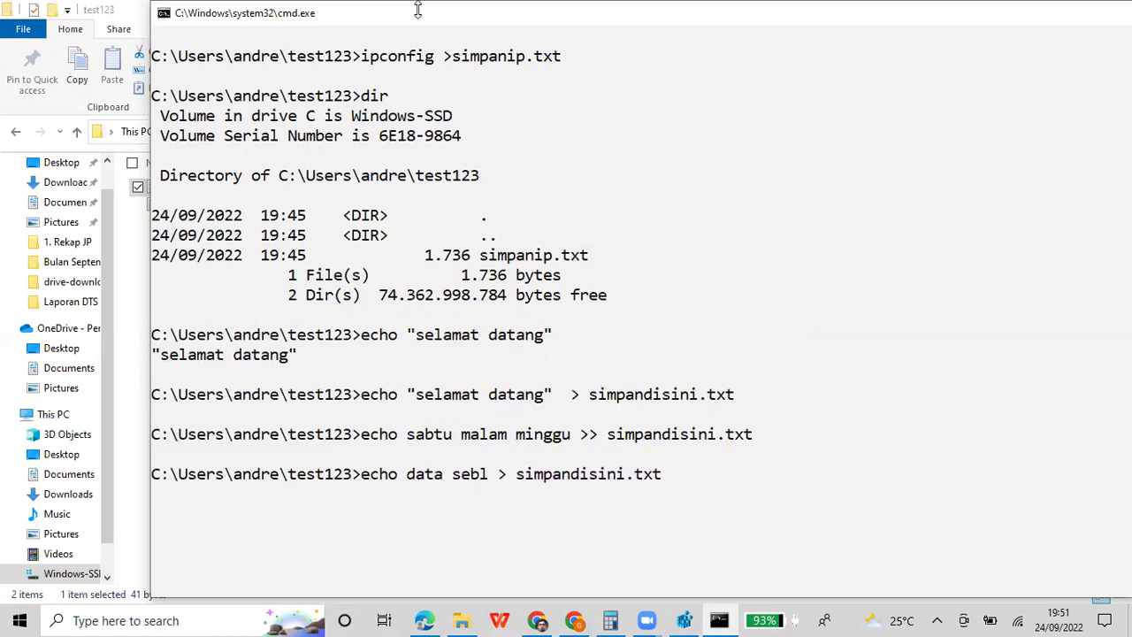
type("nya hilang")
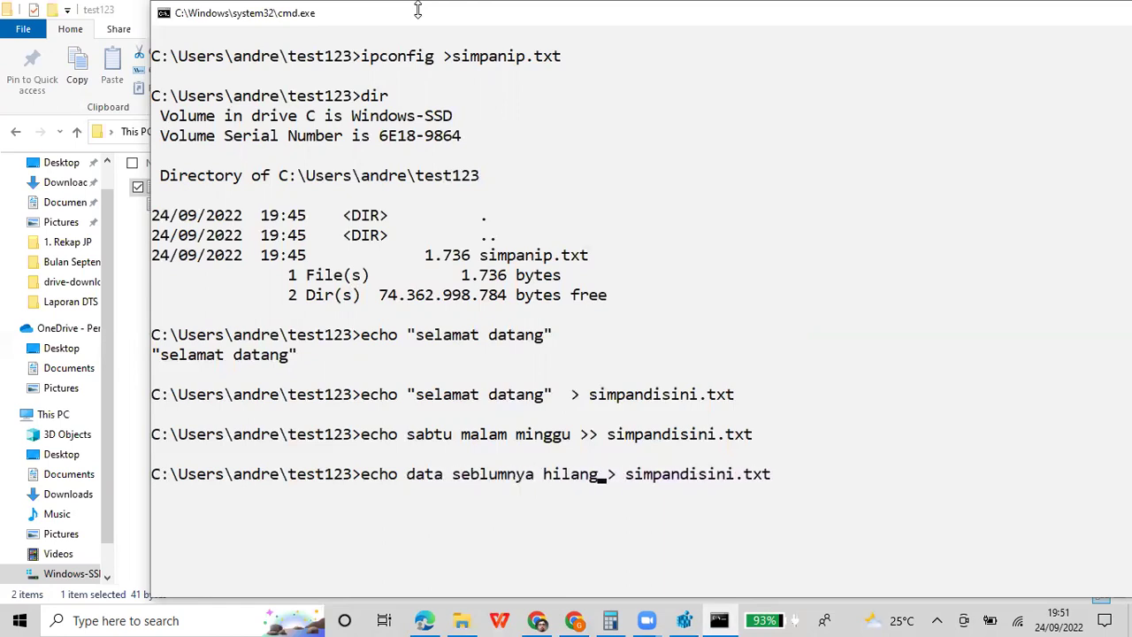
key("Return")
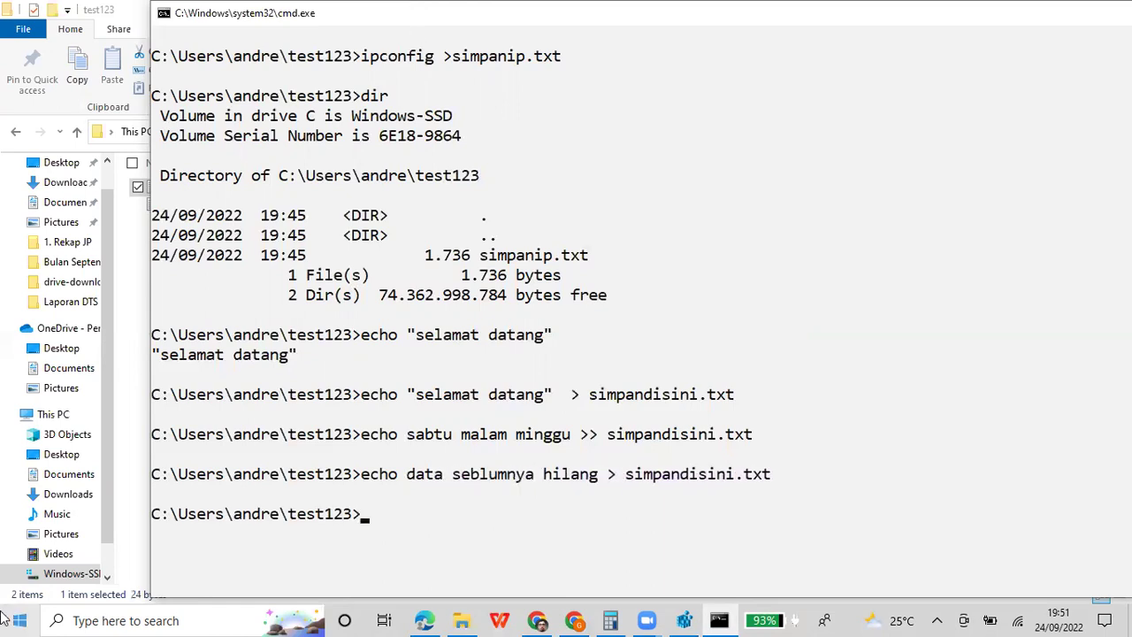
Open simpandisini.txt from test123, confirm it shows only 'data seblumnya hilang', and close it
left_click(460, 620)
left_click(358, 259)
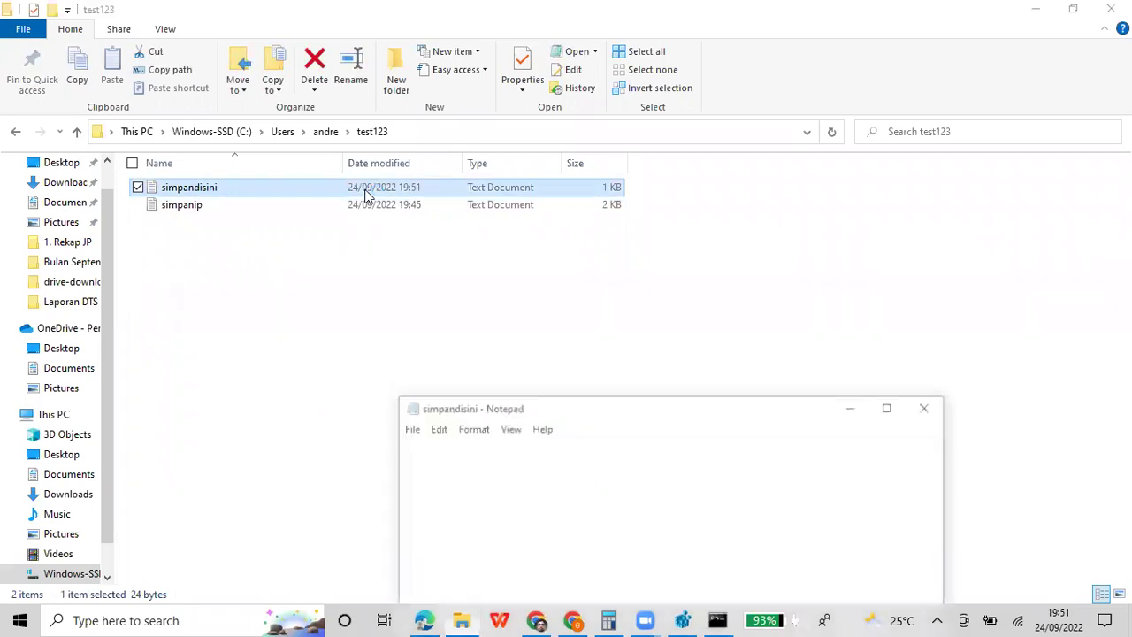
left_click(591, 448)
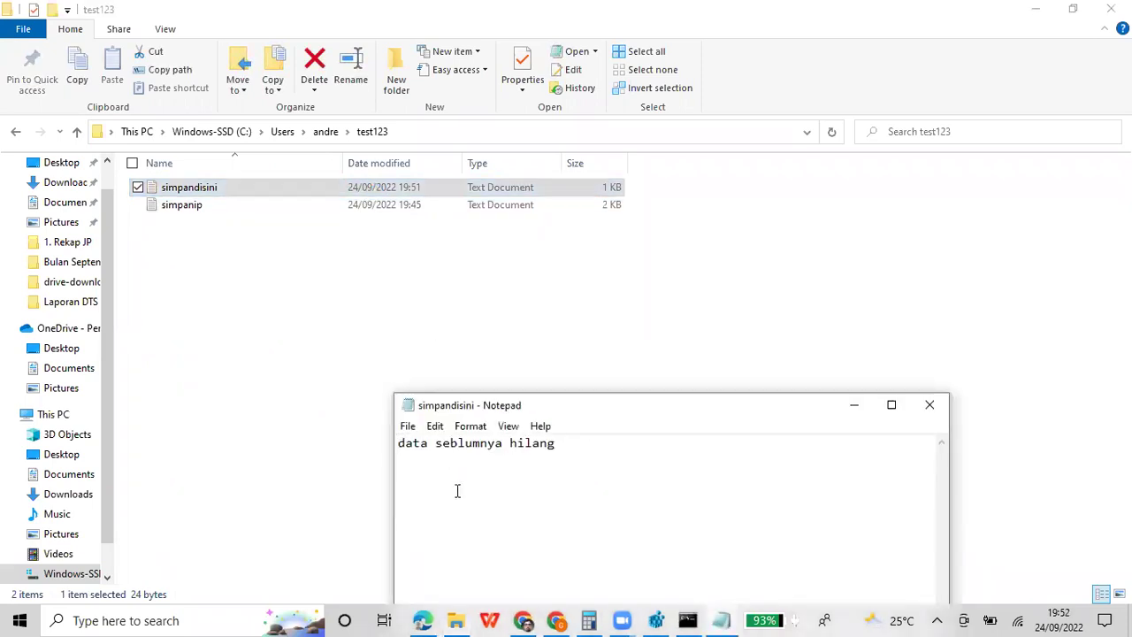
left_click(929, 405)
left_click(720, 619)
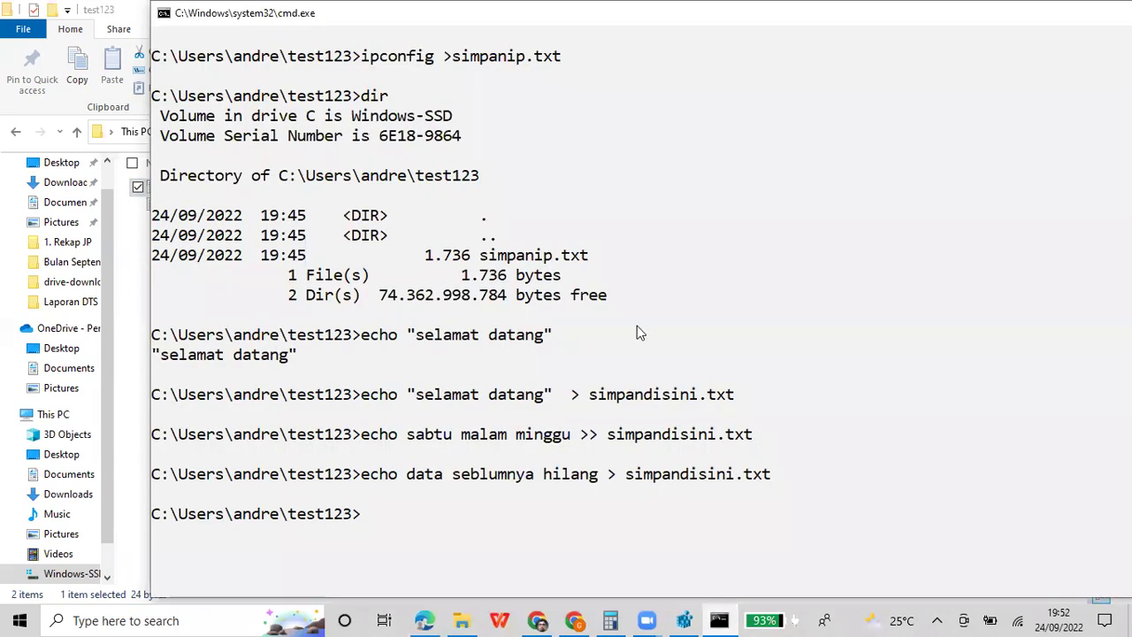
Mark and copy the three echo commands and the final prompt from the console window
right_click(725, 18)
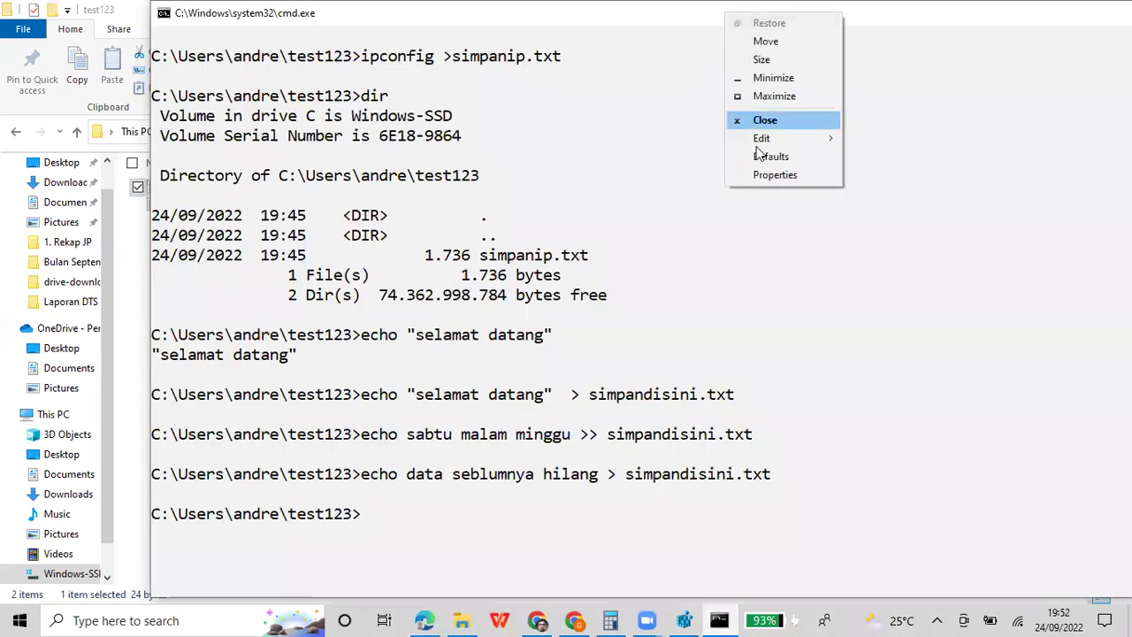
mouse_move(759, 139)
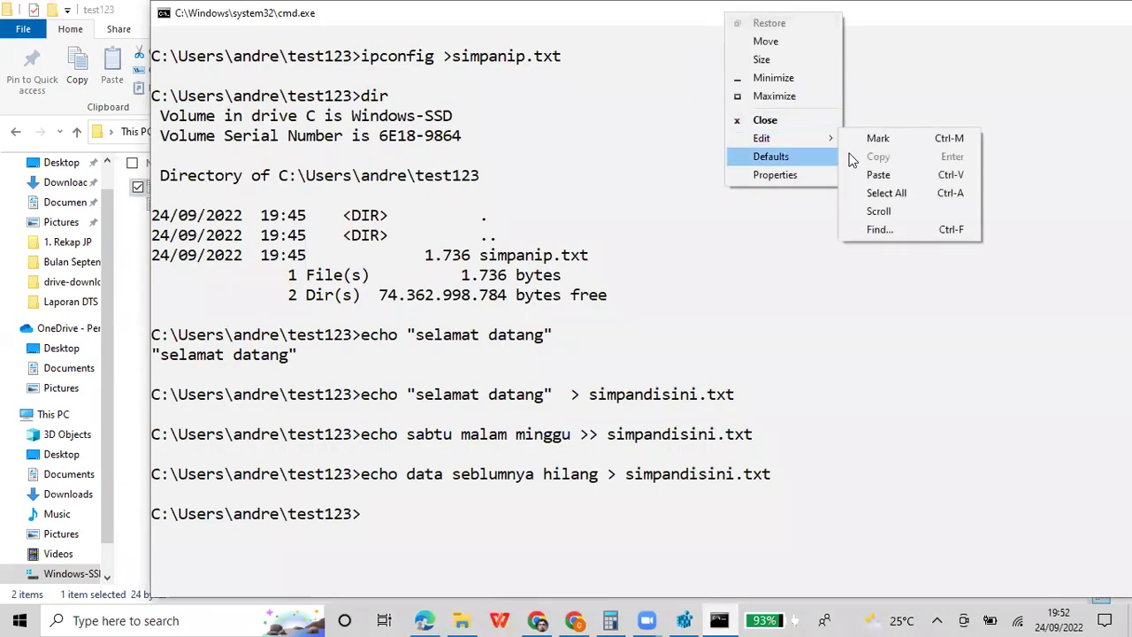
left_click(893, 141)
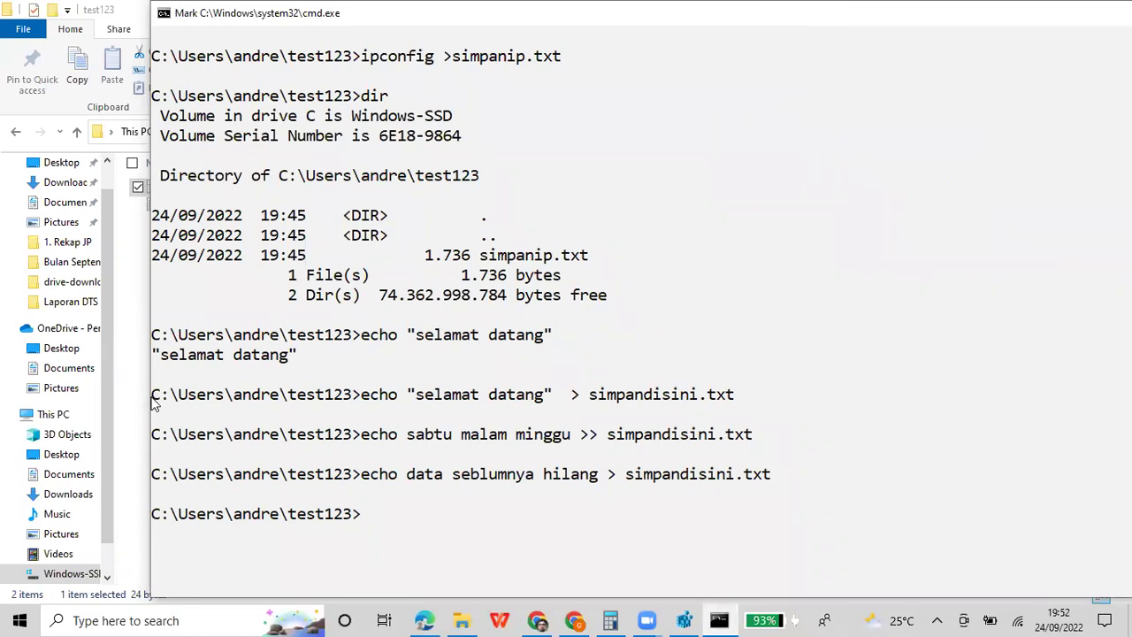
left_click_drag(155, 398, 393, 499)
key("ctrl+c")
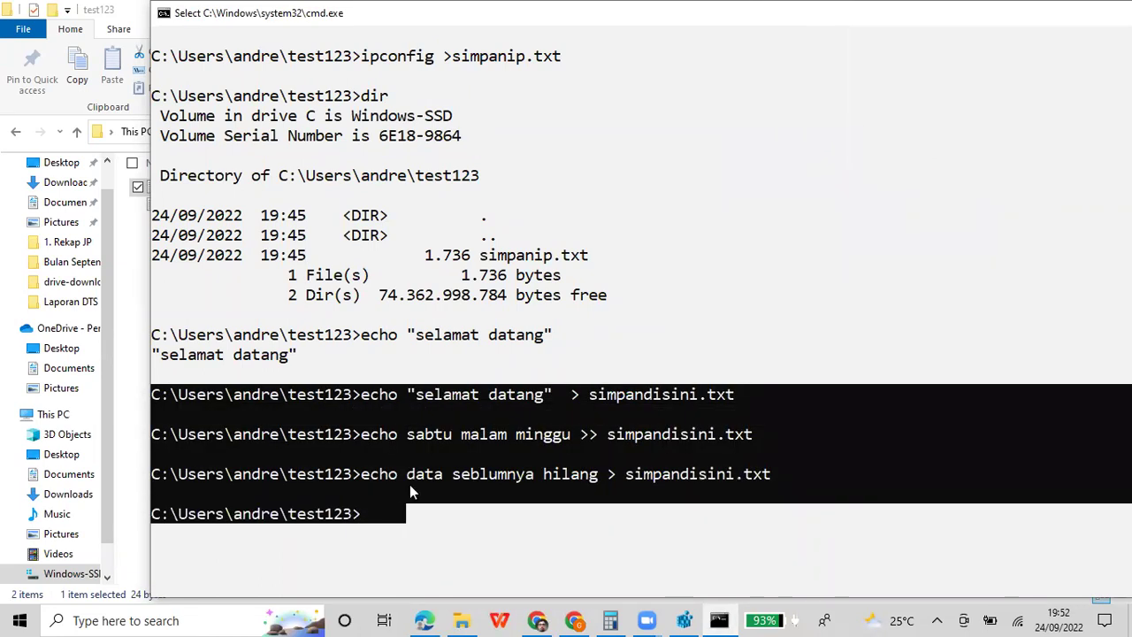
key("Return")
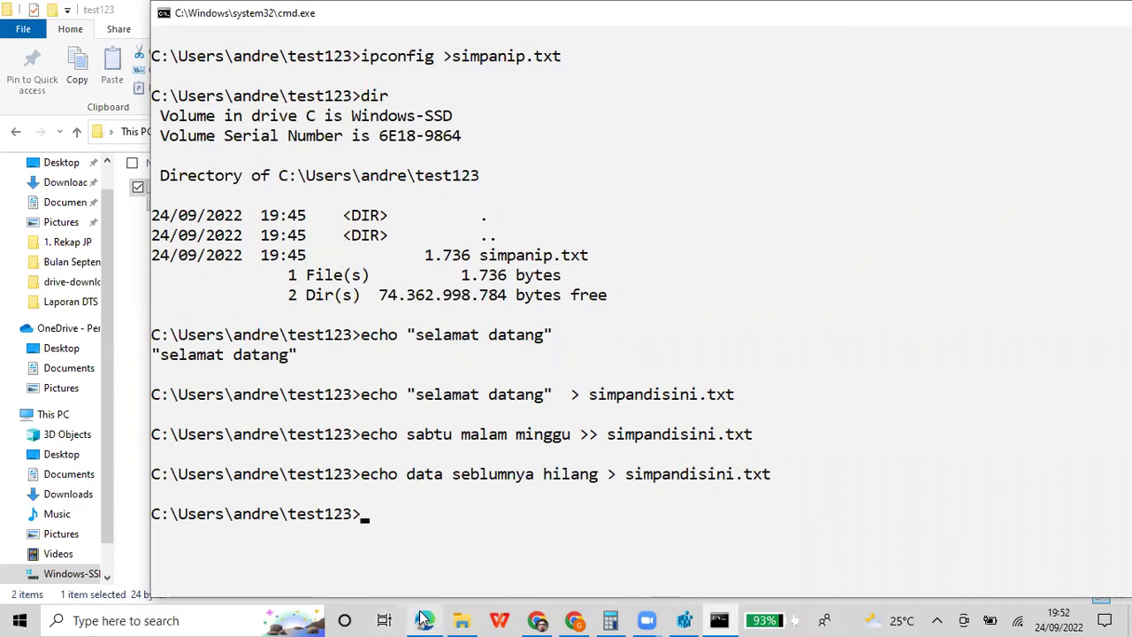
left_click(423, 620)
Select the cell's lines from the selamat datang command onward and paste the three-command console text over them
left_click(419, 493)
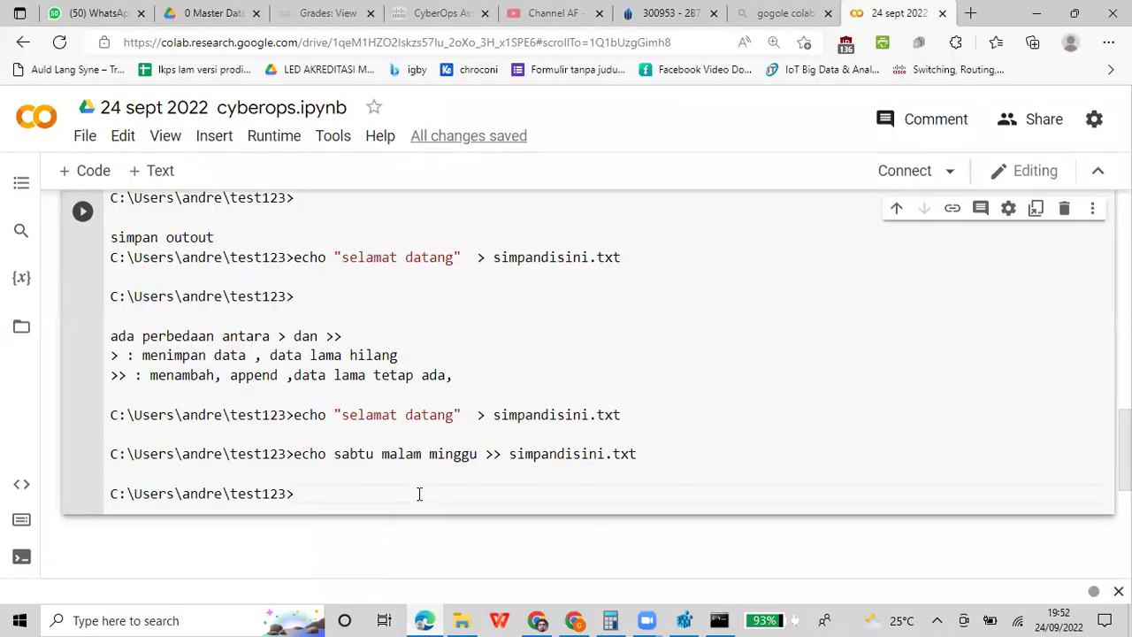
key("shift+Up")
key("shift+Up")
key("shift+Up")
key("shift+Up")
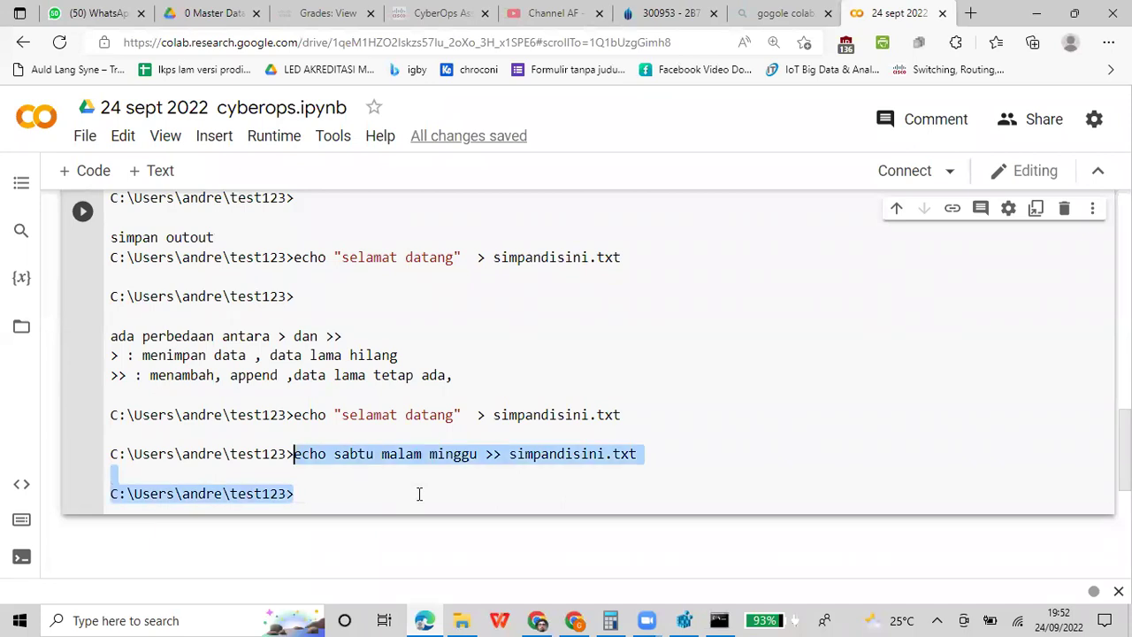
key("shift+Left")
key("shift+Left")
key("shift+Left")
key("shift+Left")
key("shift+Left")
key("shift+Left")
key("shift+Left")
key("shift+Left")
key("shift+Left")
key("shift+Left")
key("shift+Left")
key("shift+Left")
key("shift+Left")
key("shift+Left")
key("shift+Left")
key("shift+Left")
key("shift+Left")
key("shift+Left")
key("shift+Left")
key("shift+Left")
key("shift+Left")
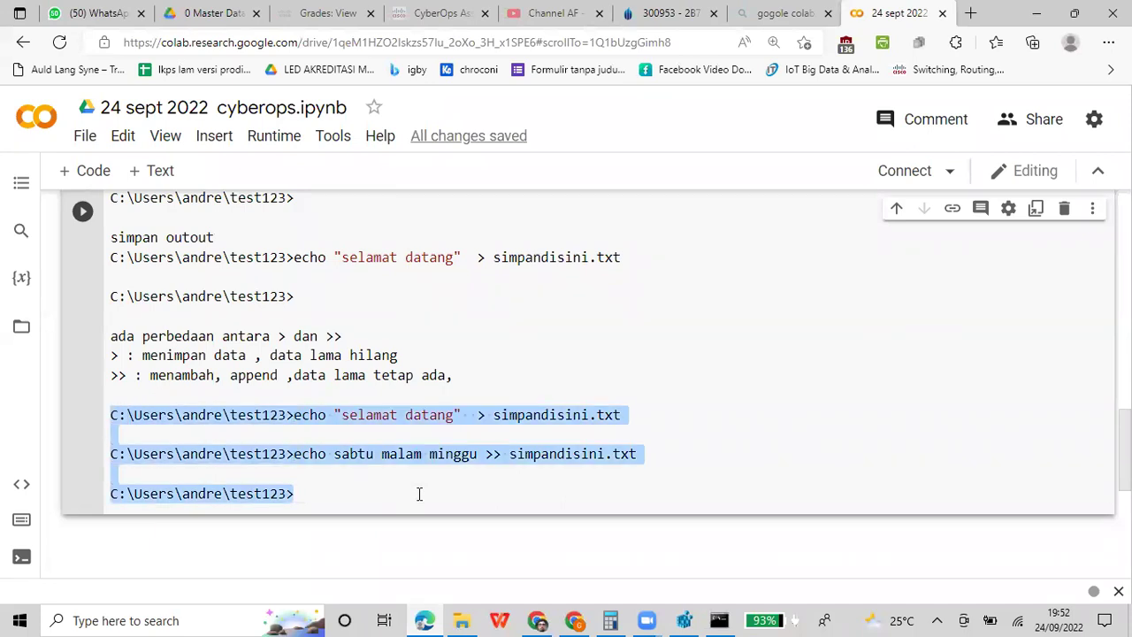
key("ctrl+v")
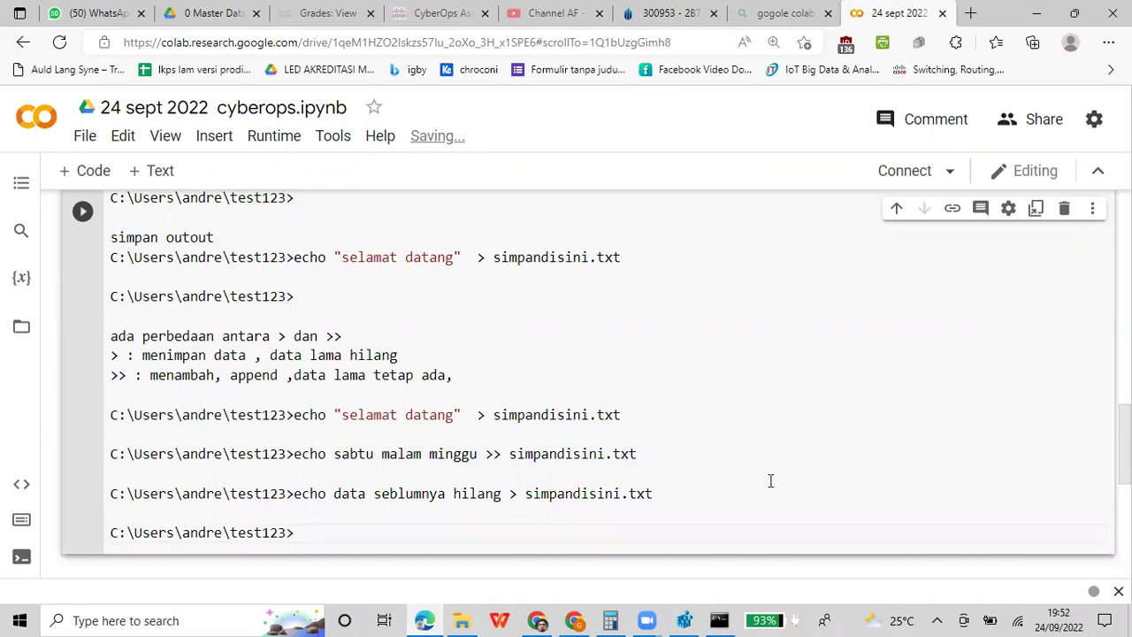
left_click(744, 354)
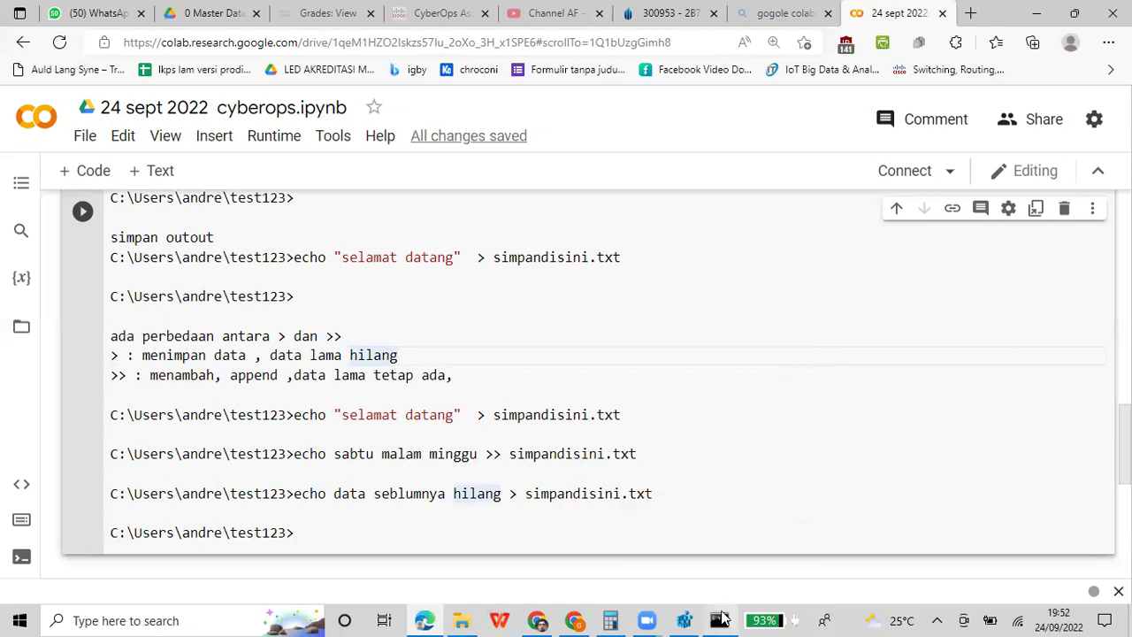
left_click(719, 620)
left_click(692, 475)
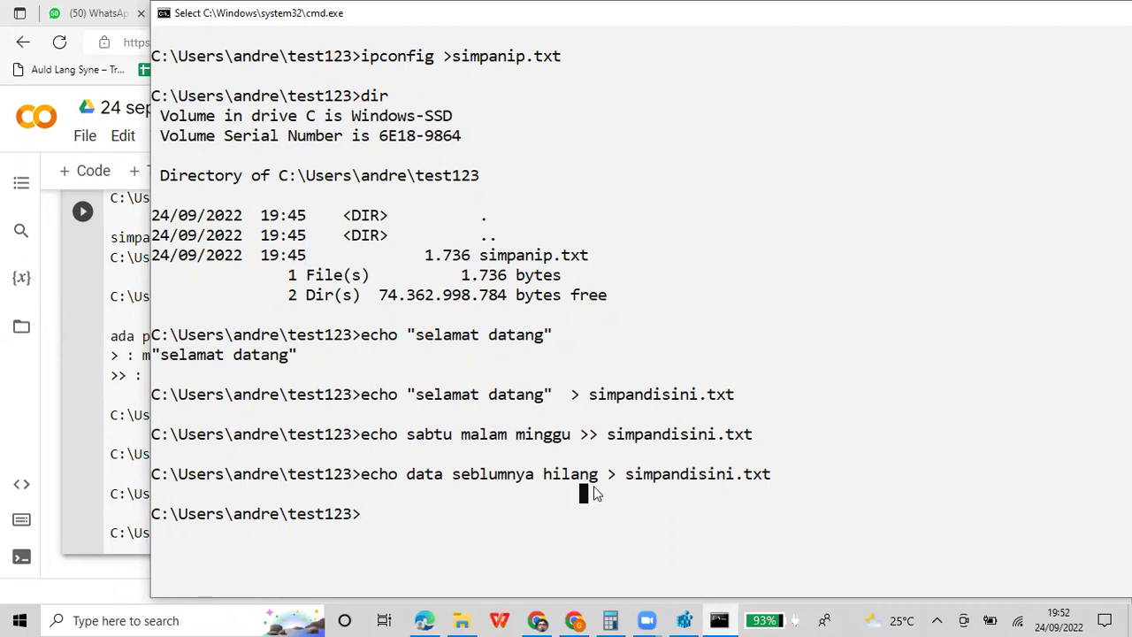
Clear the console with cls
key("Escape")
key("Up")
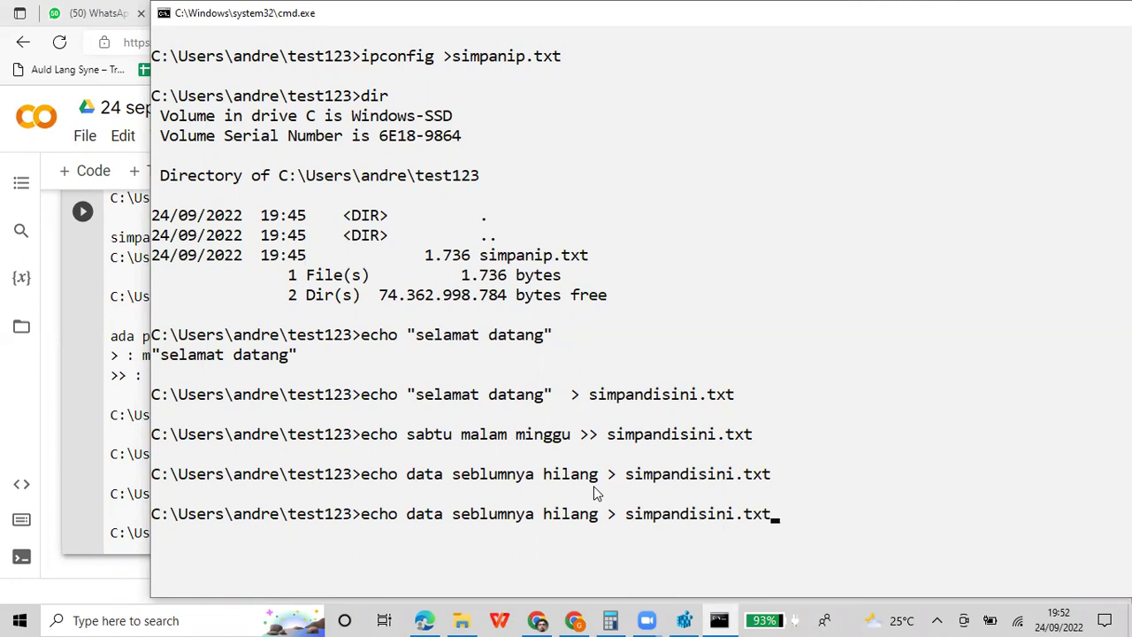
key("BackSpace")
key("BackSpace")
key("BackSpace")
key("BackSpace")
key("BackSpace")
key("BackSpace")
key("BackSpace")
key("BackSpace")
key("BackSpace")
key("BackSpace")
key("BackSpace")
key("BackSpace")
key("BackSpace")
key("BackSpace")
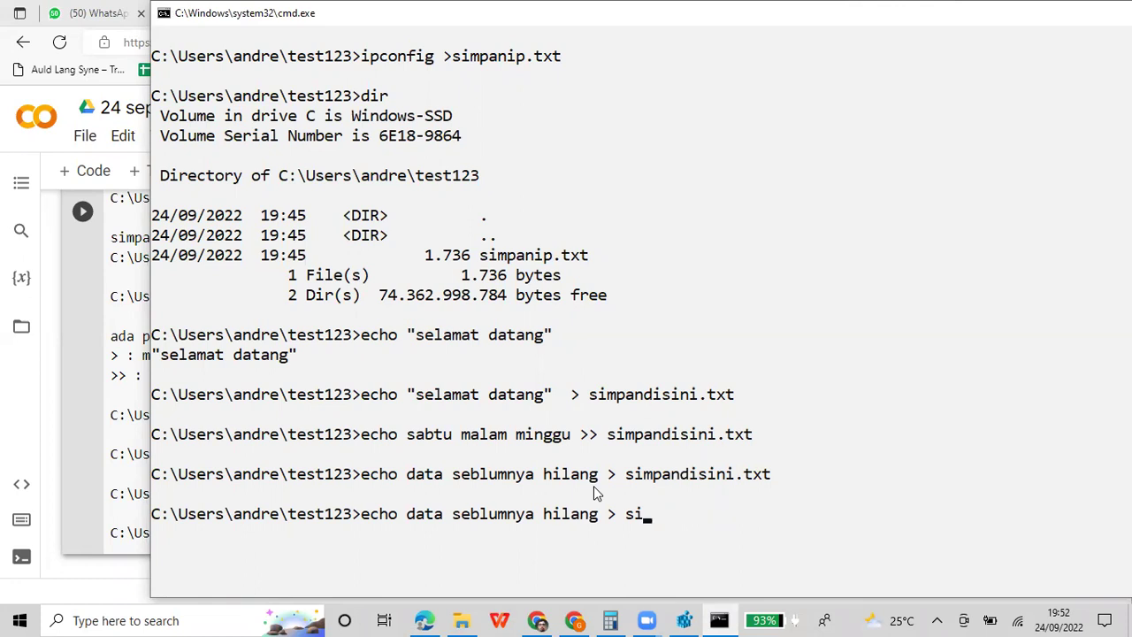
key("BackSpace")
key("BackSpace")
key("BackSpace")
key("BackSpace")
key("BackSpace")
key("BackSpace")
key("BackSpace")
key("BackSpace")
key("BackSpace")
key("BackSpace")
key("BackSpace")
key("BackSpace")
key("BackSpace")
key("BackSpace")
key("BackSpace")
key("BackSpace")
key("BackSpace")
key("BackSpace")
key("BackSpace")
key("BackSpace")
key("BackSpace")
key("BackSpace")
key("BackSpace")
key("BackSpace")
key("BackSpace")
type("cls")
key("Return")
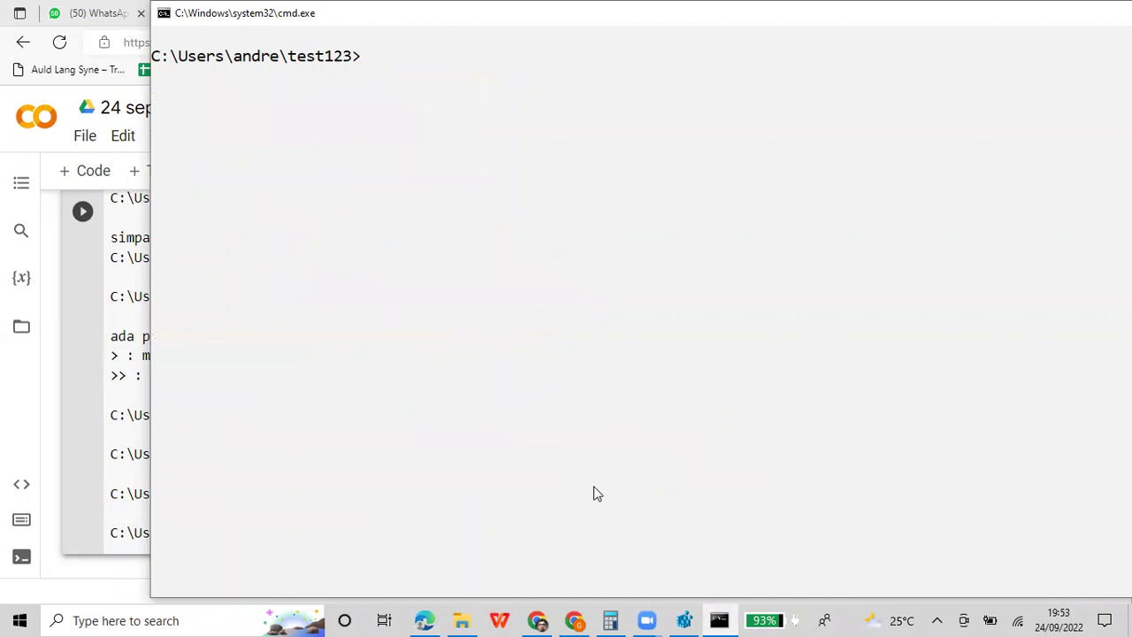
Append the text 'ip address' to simpandisini.txt with an echo command
type("echo")
key("Up")
key("Up")
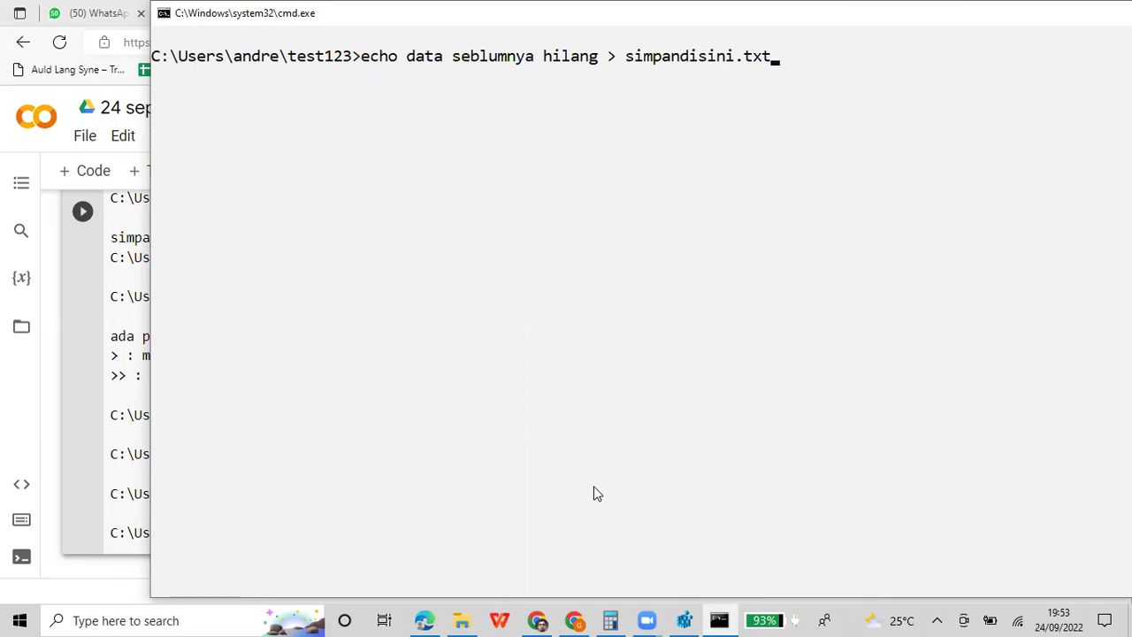
key("BackSpace")
key("BackSpace")
key("BackSpace")
key("BackSpace")
key("BackSpace")
key("BackSpace")
key("BackSpace")
key("BackSpace")
key("BackSpace")
key("BackSpace")
key("BackSpace")
key("BackSpace")
key("BackSpace")
key("BackSpace")
key("BackSpace")
key("BackSpace")
key("BackSpace")
key("BackSpace")
key("BackSpace")
key("BackSpace")
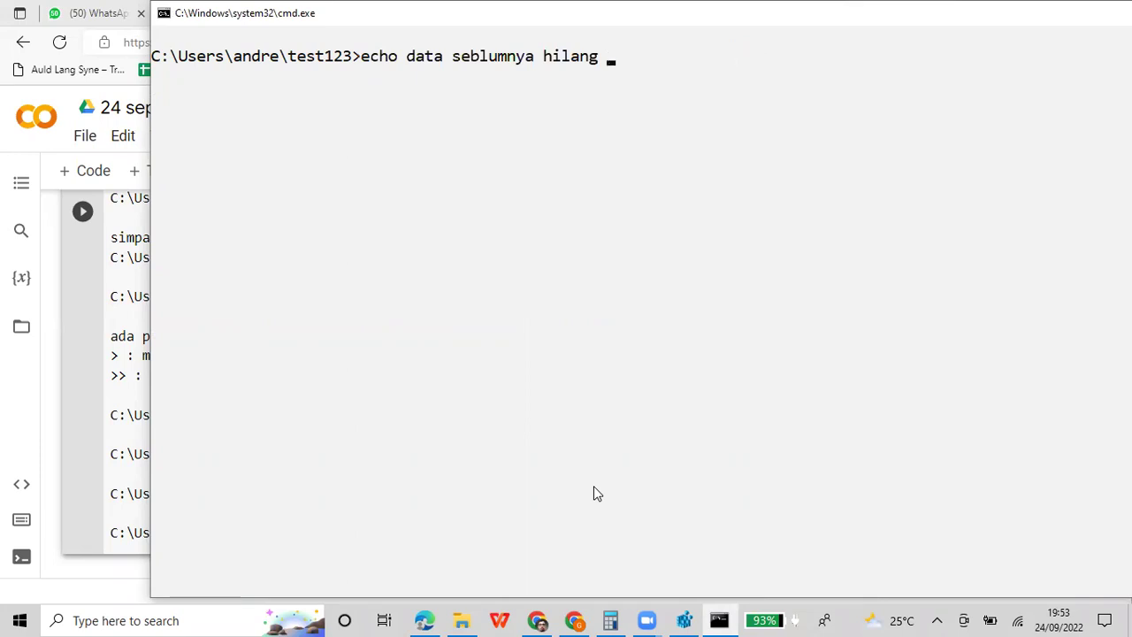
key("BackSpace")
key("BackSpace")
type("ip address >>")
key("BackSpace")
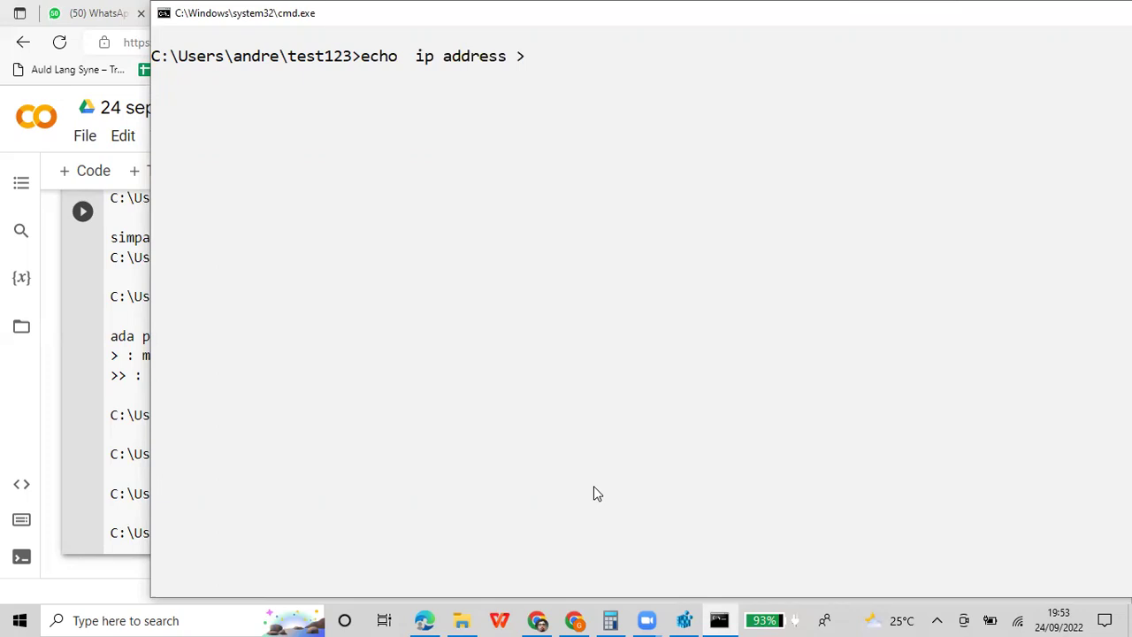
key("Up")
key("Left")
key("Left")
key("Left")
key("Left")
key("Left")
key("Left")
key("Left")
key("Left")
key("Left")
key("Left")
key("Left")
key("Left")
key("Left")
key("Left")
key("Left")
key("Left")
key("Left")
key("Left")
key("Left")
key("Left")
key("BackSpace")
key("BackSpace")
key("BackSpace")
key("BackSpace")
key("BackSpace")
key("BackSpace")
key("BackSpace")
key("BackSpace")
key("BackSpace")
key("BackSpace")
key("BackSpace")
key("BackSpace")
key("BackSpace")
key("BackSpace")
key("BackSpace")
key("BackSpace")
key("BackSpace")
key("BackSpace")
type("ip address")
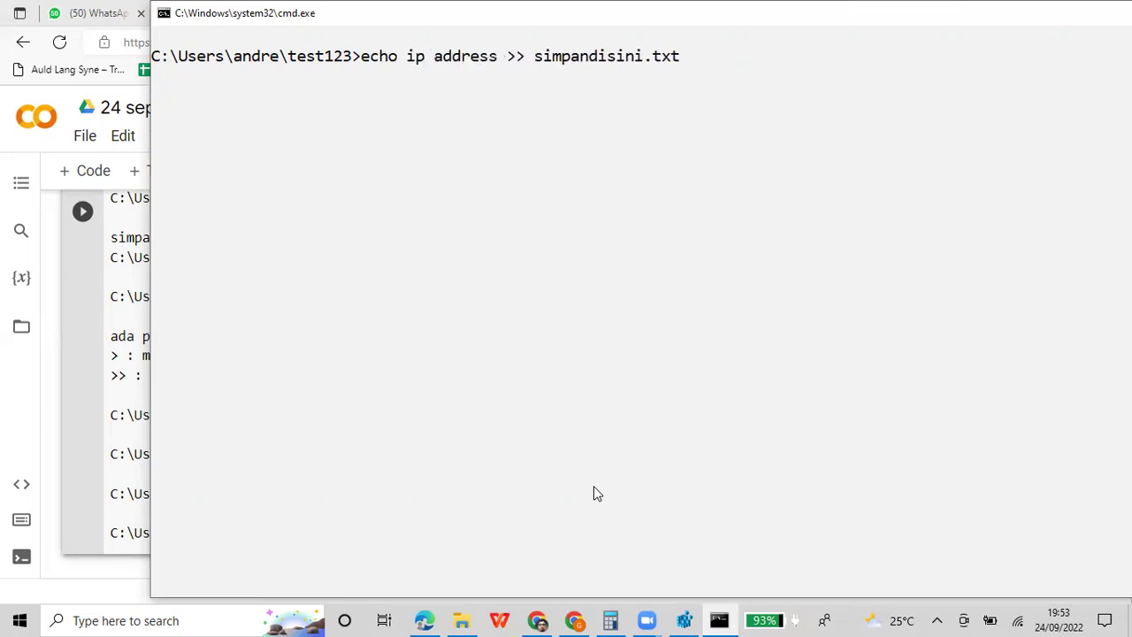
key("Return")
Append the full ipconfig output to simpandisini.txt
key("Up")
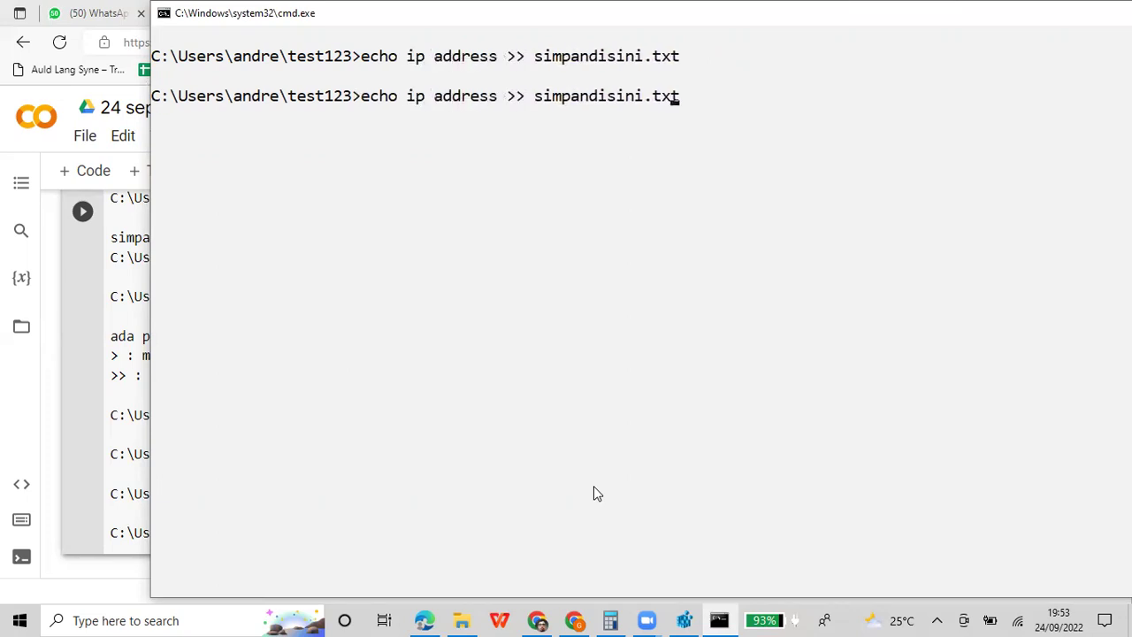
key("Left")
key("Left")
key("Left")
key("Left")
key("Left")
key("Left")
key("Left")
key("Left")
key("Left")
key("Left")
key("Left")
key("Left")
key("Left")
key("Left")
key("Left")
key("Left")
key("BackSpace")
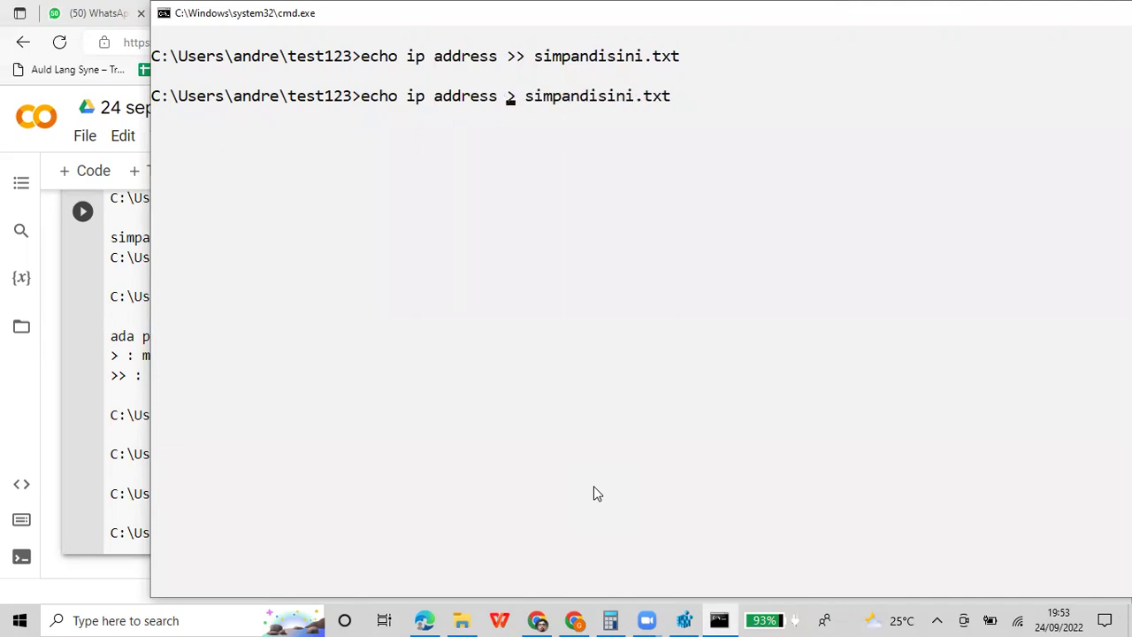
type(">")
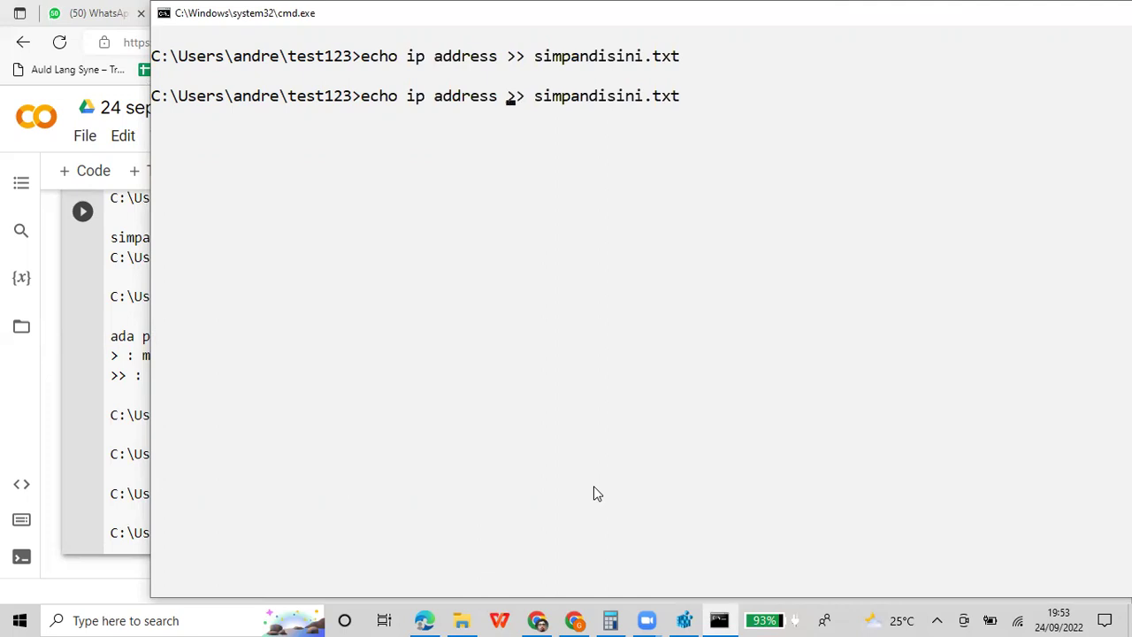
key("BackSpace")
key("BackSpace")
key("BackSpace")
key("BackSpace")
key("BackSpace")
key("BackSpace")
key("BackSpace")
key("BackSpace")
key("BackSpace")
key("BackSpace")
key("BackSpace")
key("BackSpace")
key("BackSpace")
key("BackSpace")
key("BackSpace")
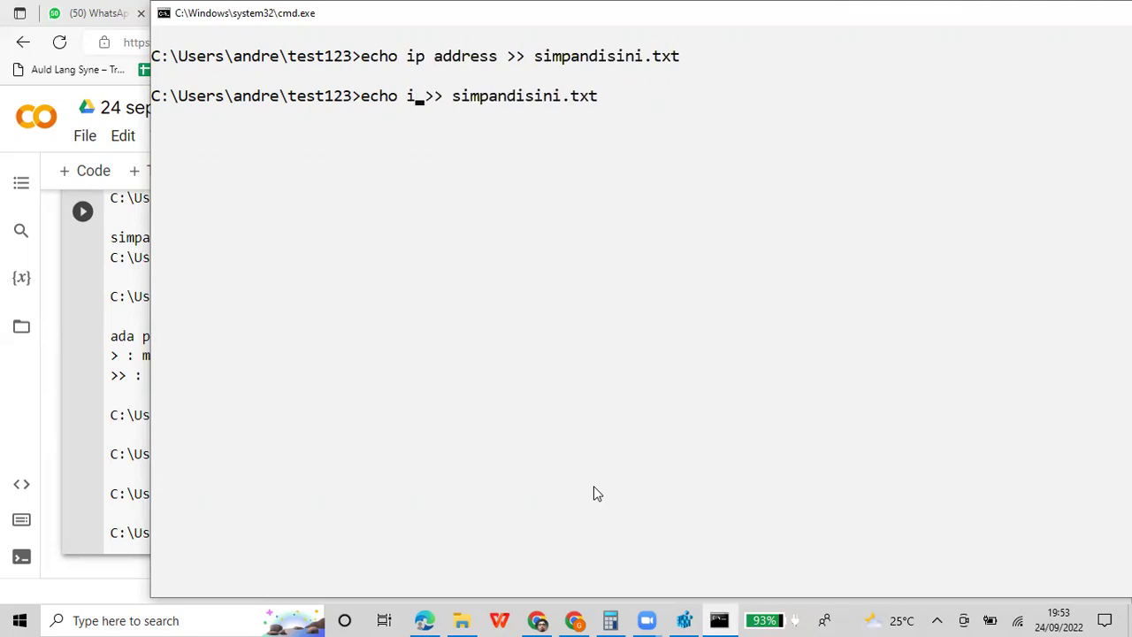
type("ipconfig")
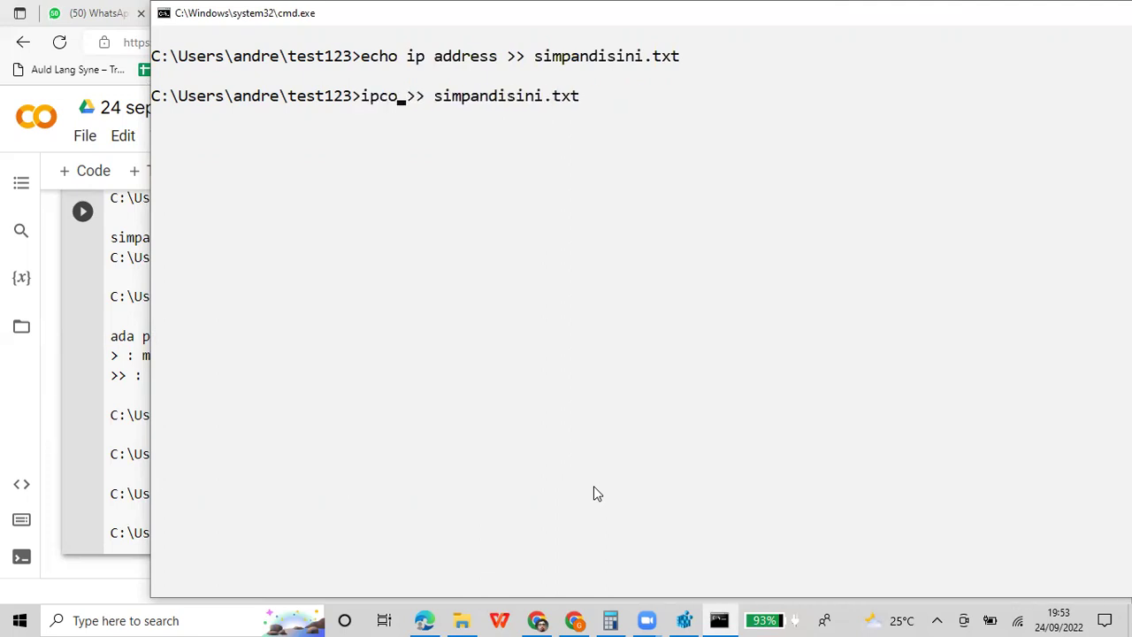
key("Return")
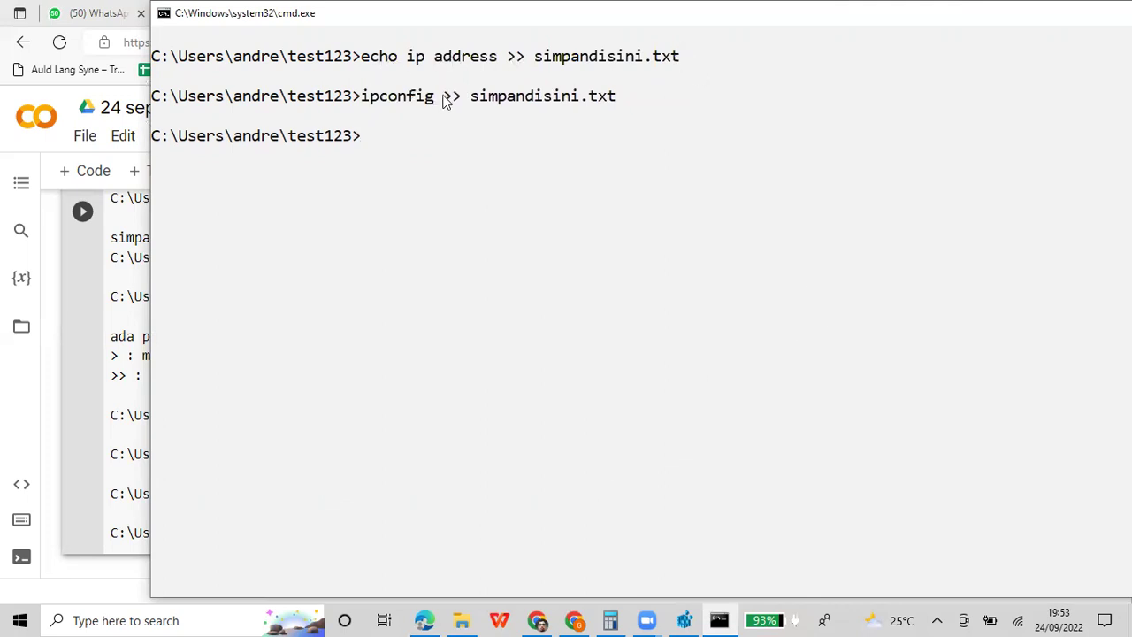
left_click(461, 620)
left_click(419, 444)
double_click(242, 187)
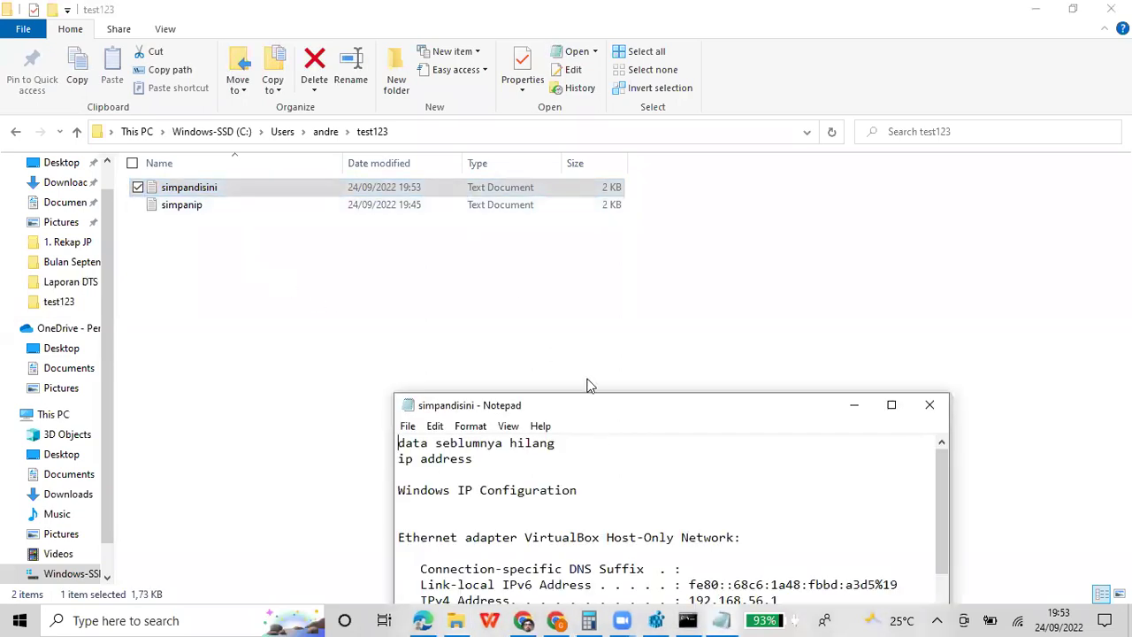
left_click_drag(591, 407, 549, 173)
left_click(452, 222)
scroll(474, 332, "down", 5)
scroll(475, 332, "down", 6)
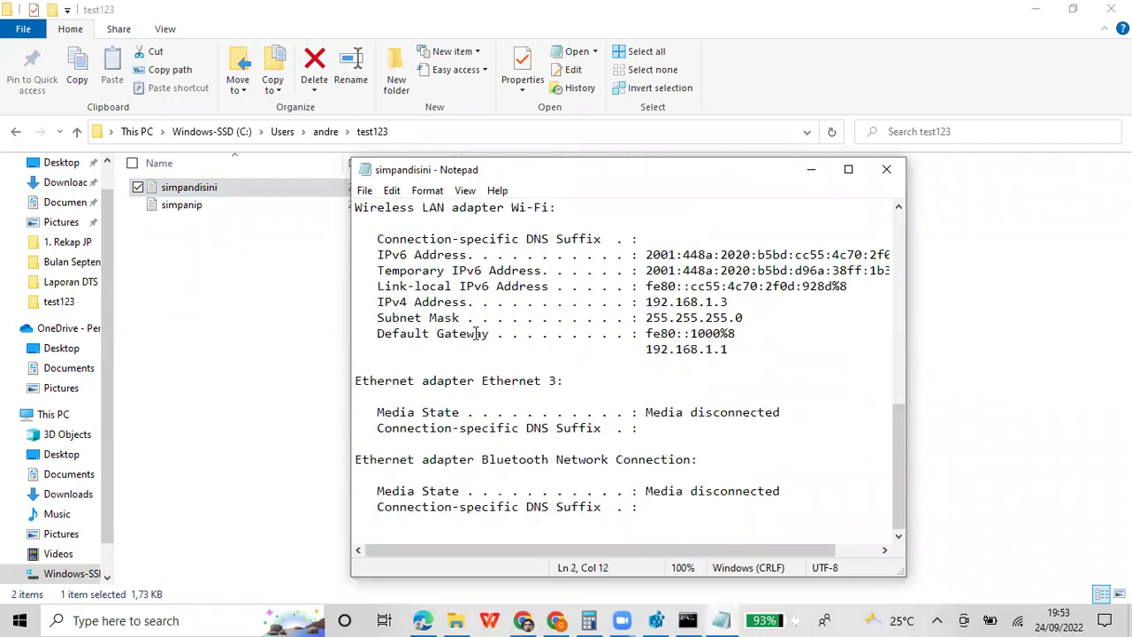
scroll(475, 333, "up", 11)
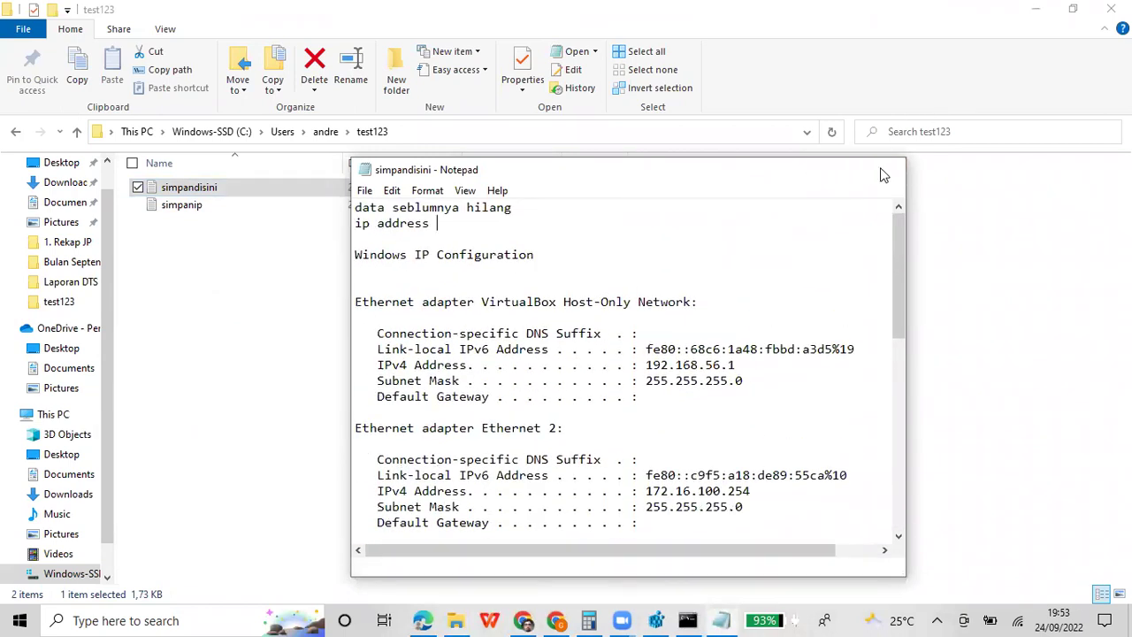
left_click(884, 169)
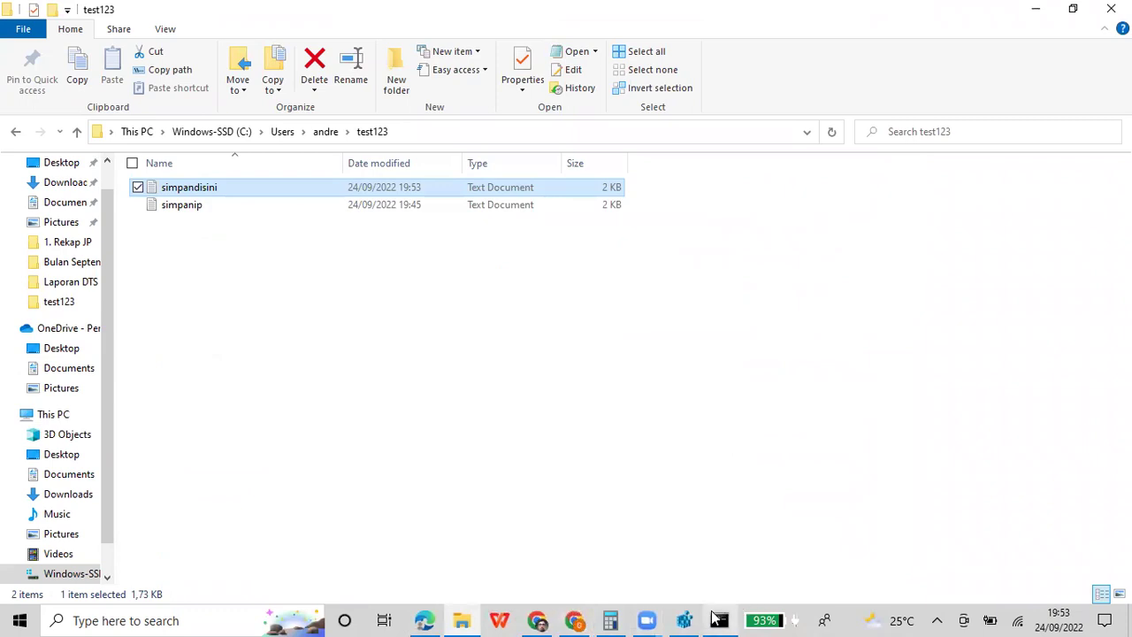
left_click(718, 620)
left_click(718, 620)
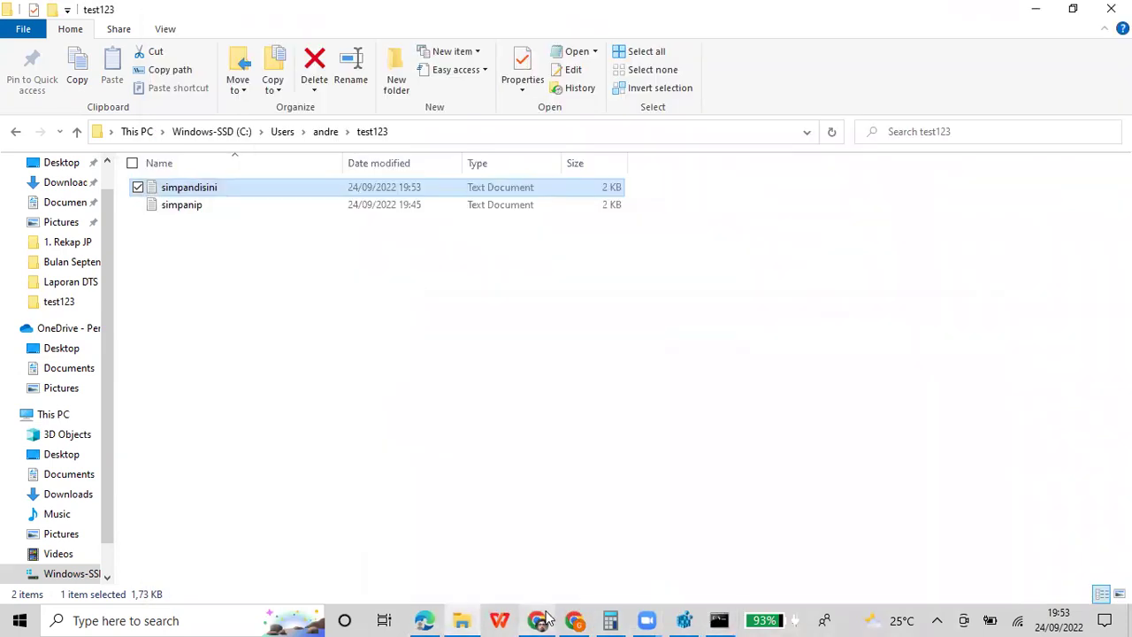
mouse_move(546, 615)
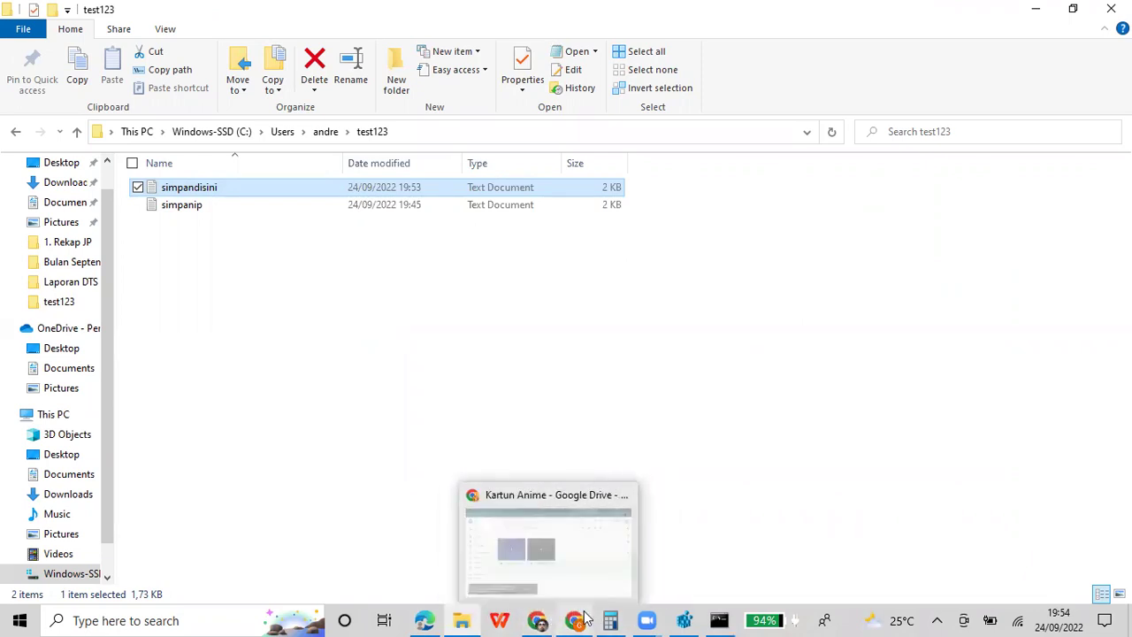
Copy the echo ip address and ipconfig command lines from the console
left_click(725, 618)
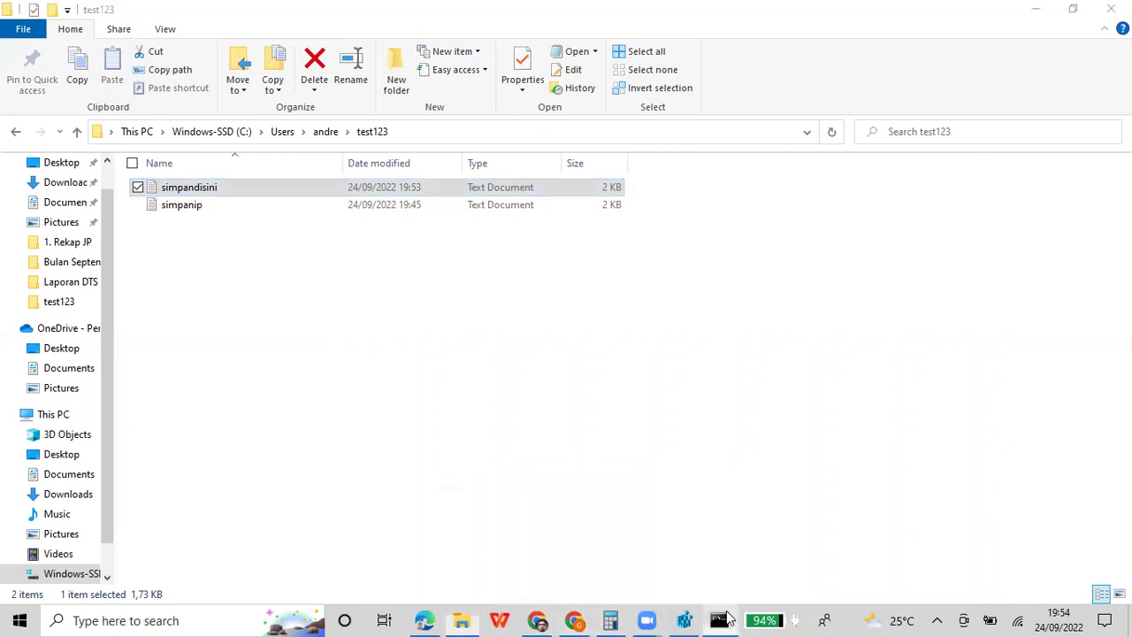
right_click(539, 18)
mouse_move(588, 141)
left_click(687, 139)
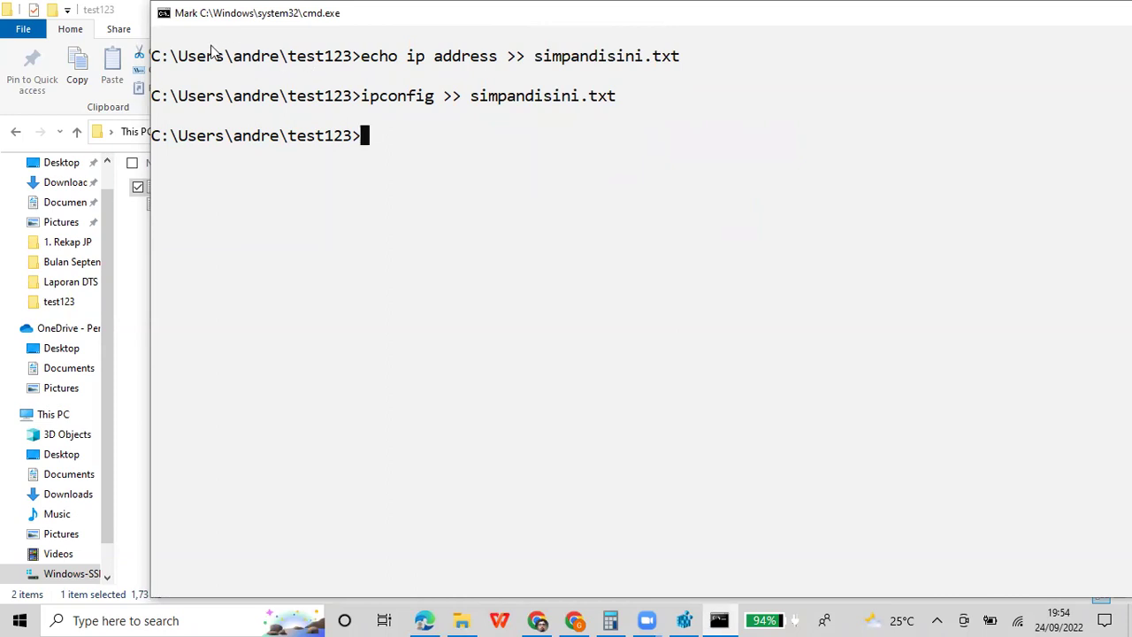
left_click_drag(151, 51, 553, 141)
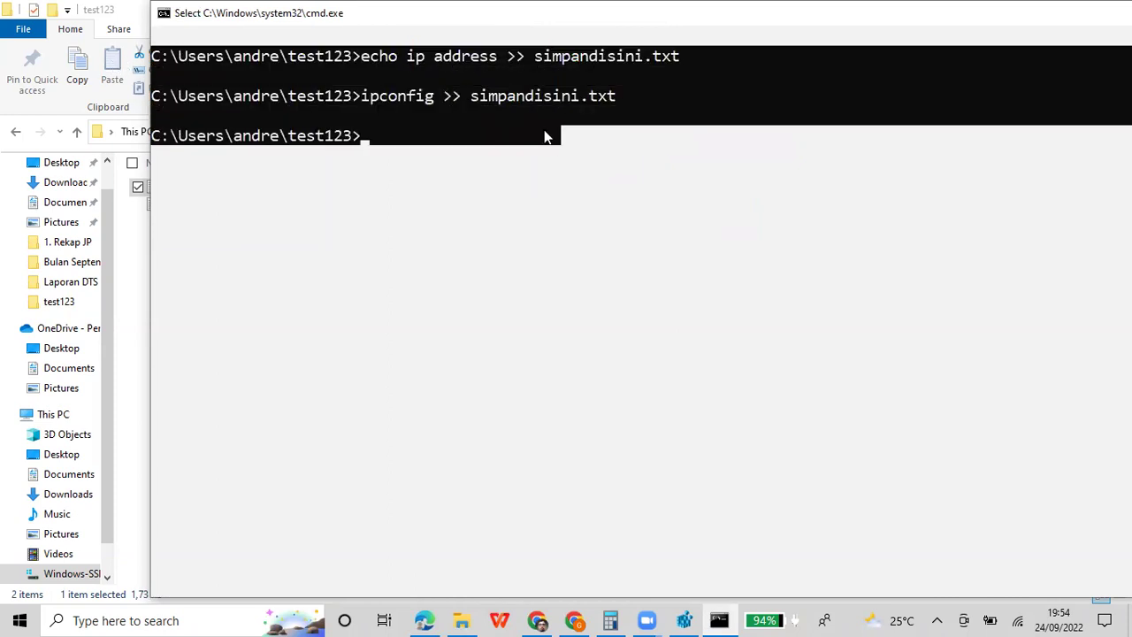
key("Return")
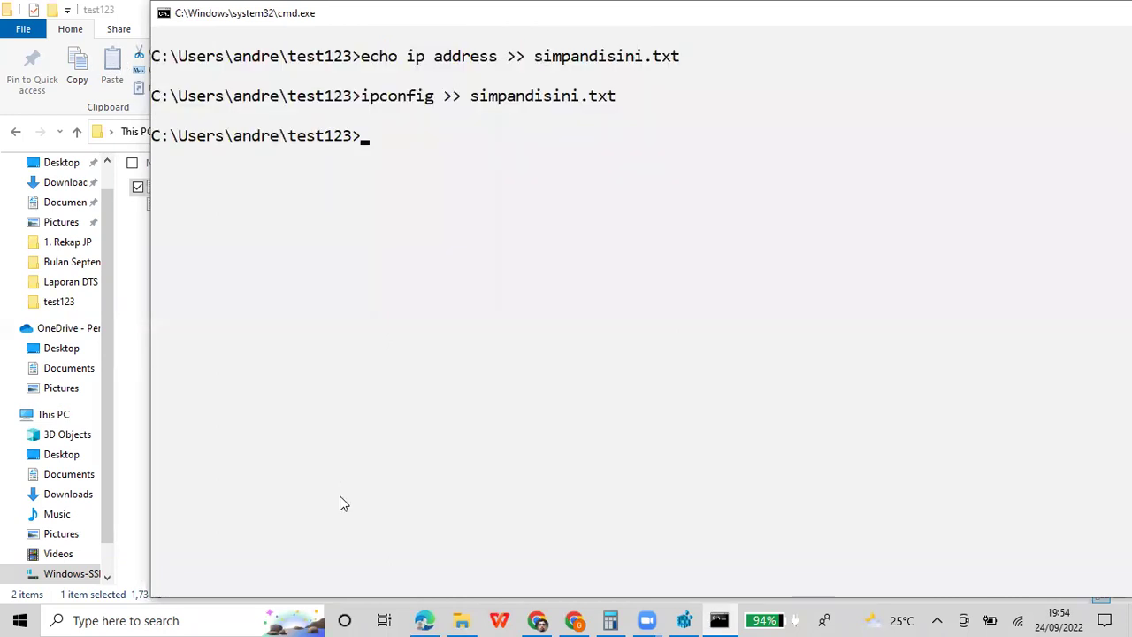
Add a ===== separator in the Colab cell, paste the copied commands below it, and move the console aside
left_click(426, 620)
scroll(354, 475, "down", 3)
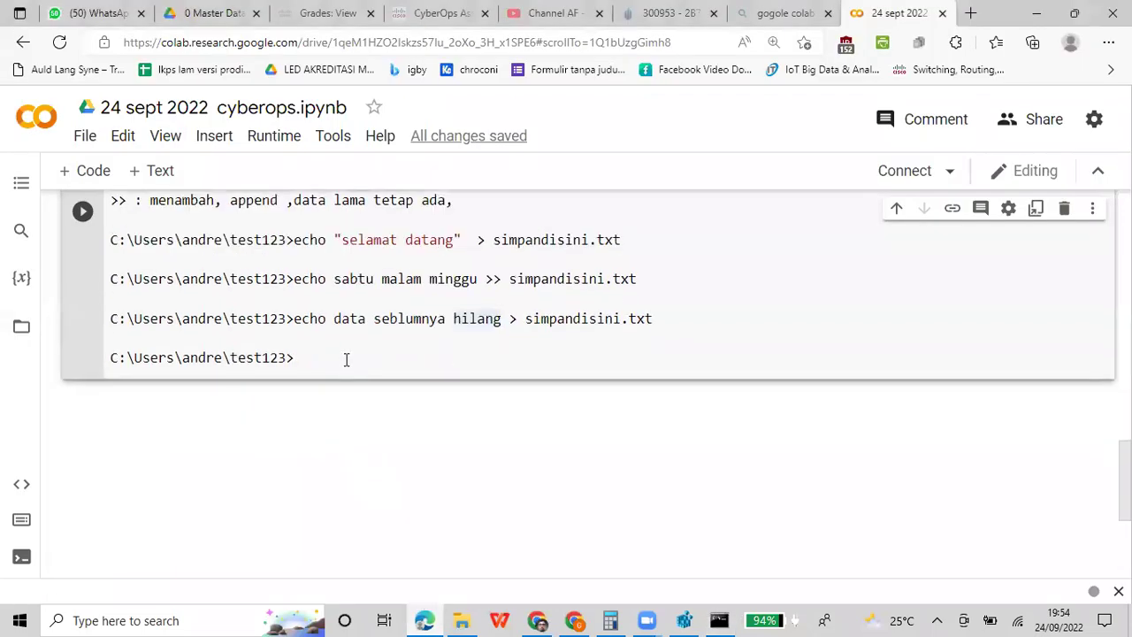
key("Return")
type("=====")
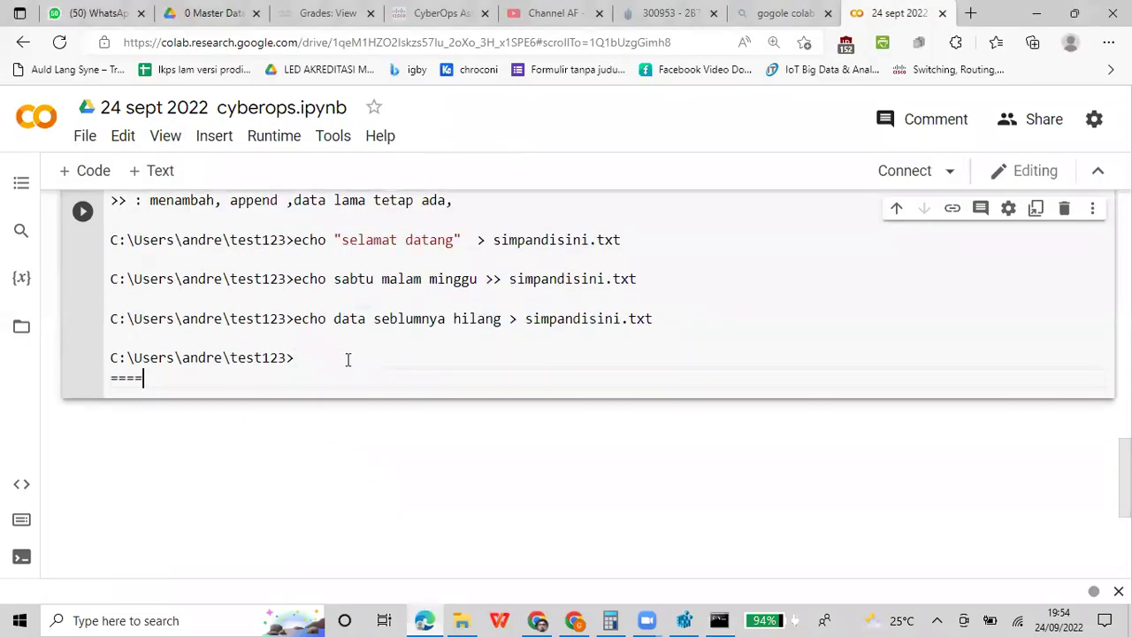
key("Return")
type("C:\\Users\\andre\\test123>echo ip address >> simpandisini.txt  C:\\Users\\andre\\test123>ipconfig >> simpandisini.txt  C:\\Users\\andre\\test123>")
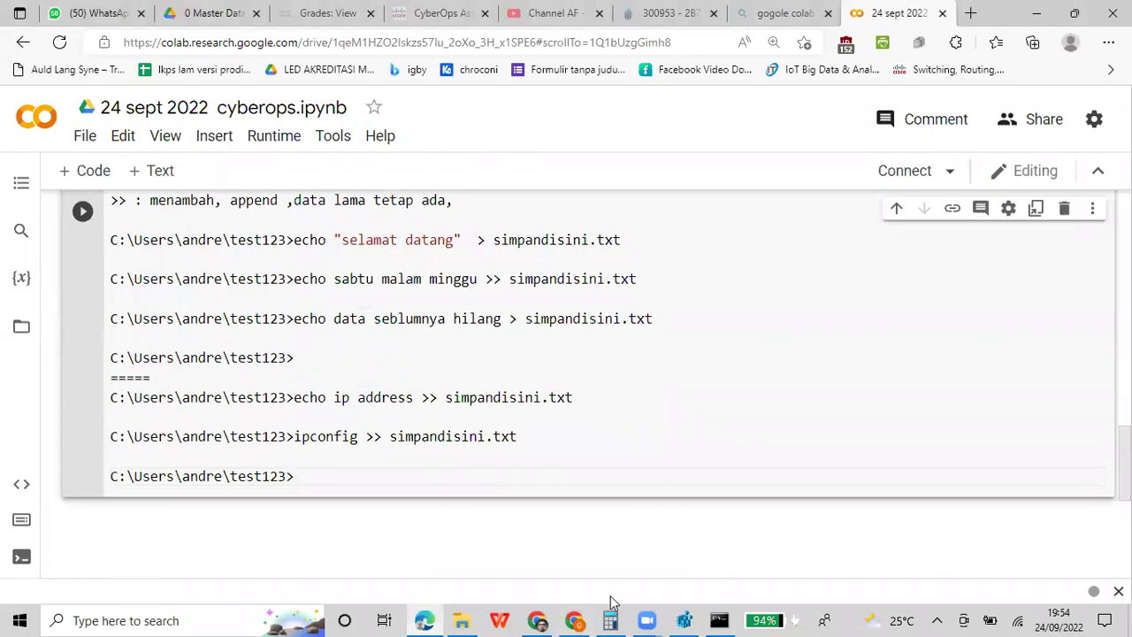
left_click(719, 619)
left_click(642, 374)
left_click_drag(570, 16, 942, 221)
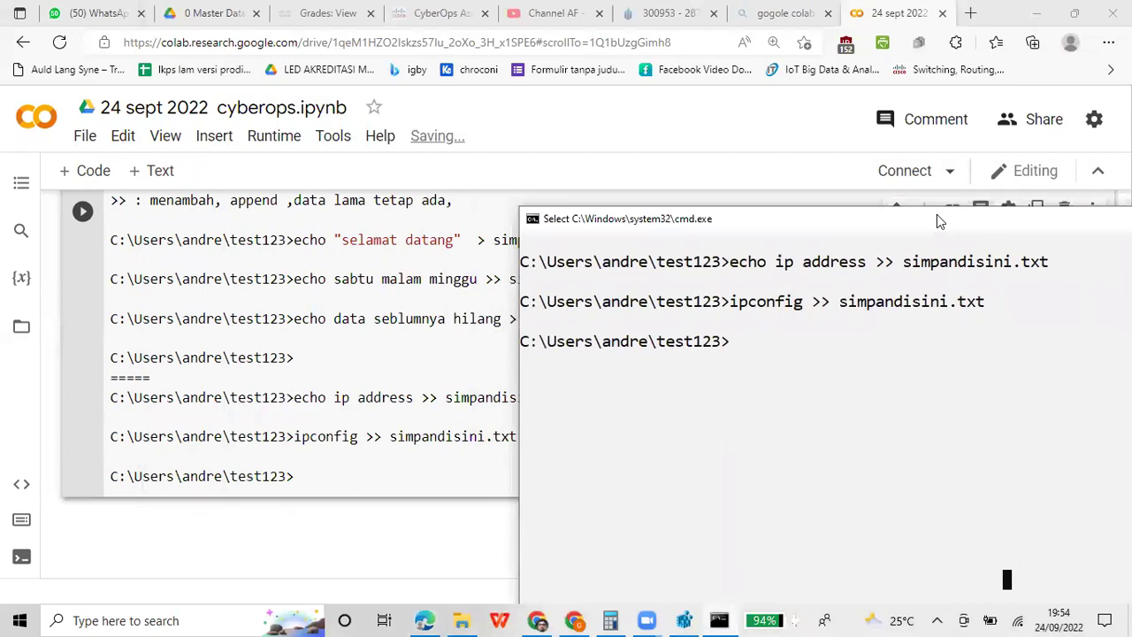
Run net user to list the user accounts and move the console window up and left
type("net user")
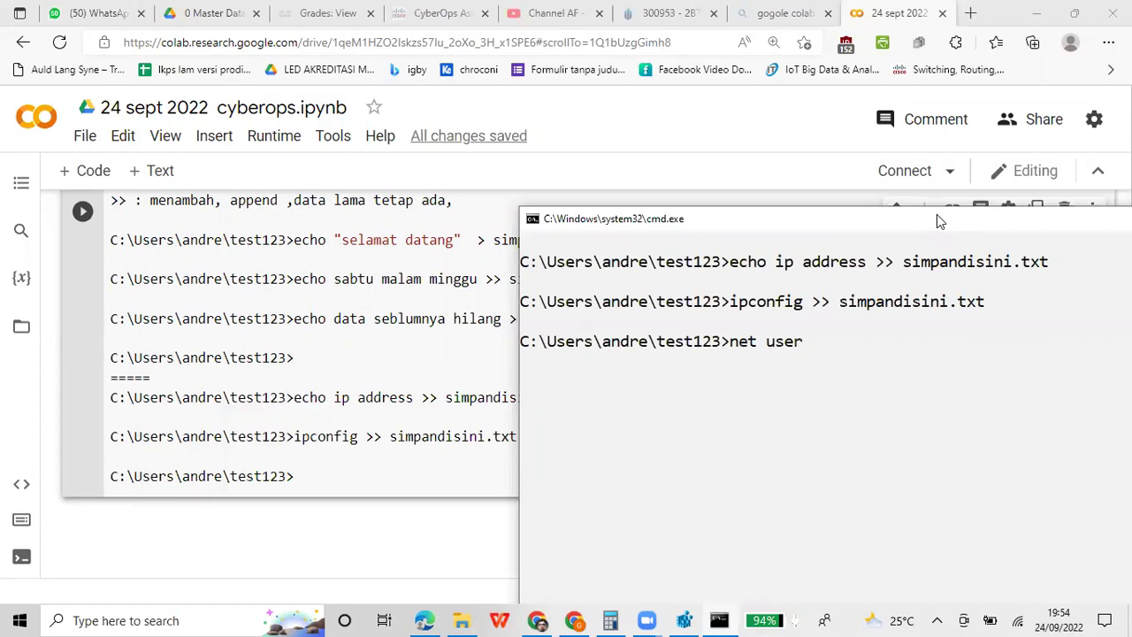
key("Return")
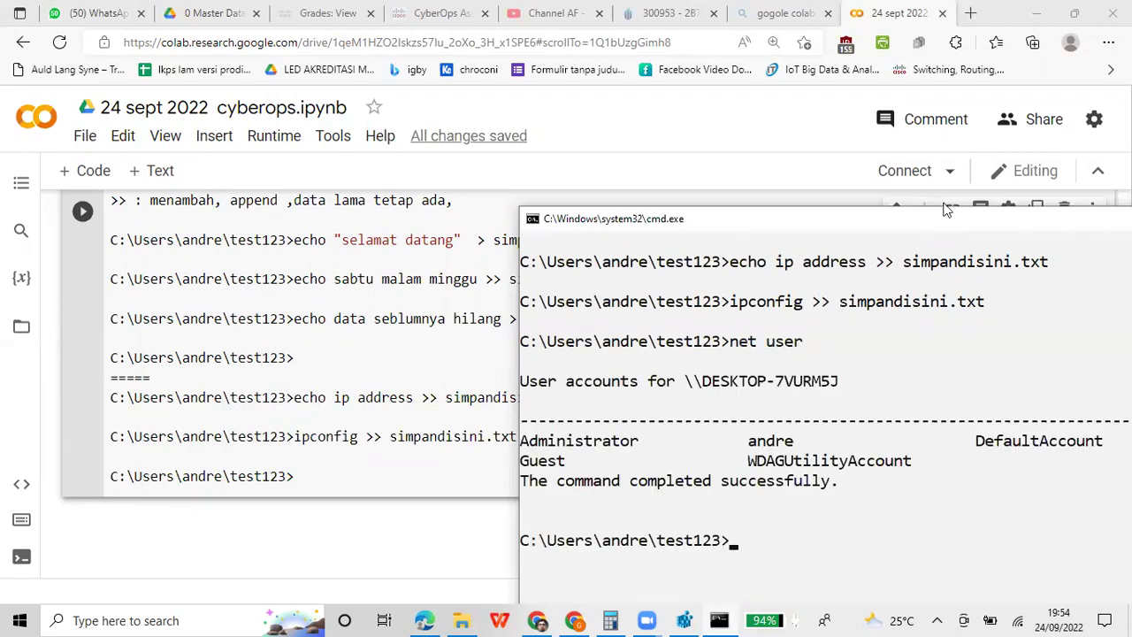
left_click_drag(936, 214, 708, 65)
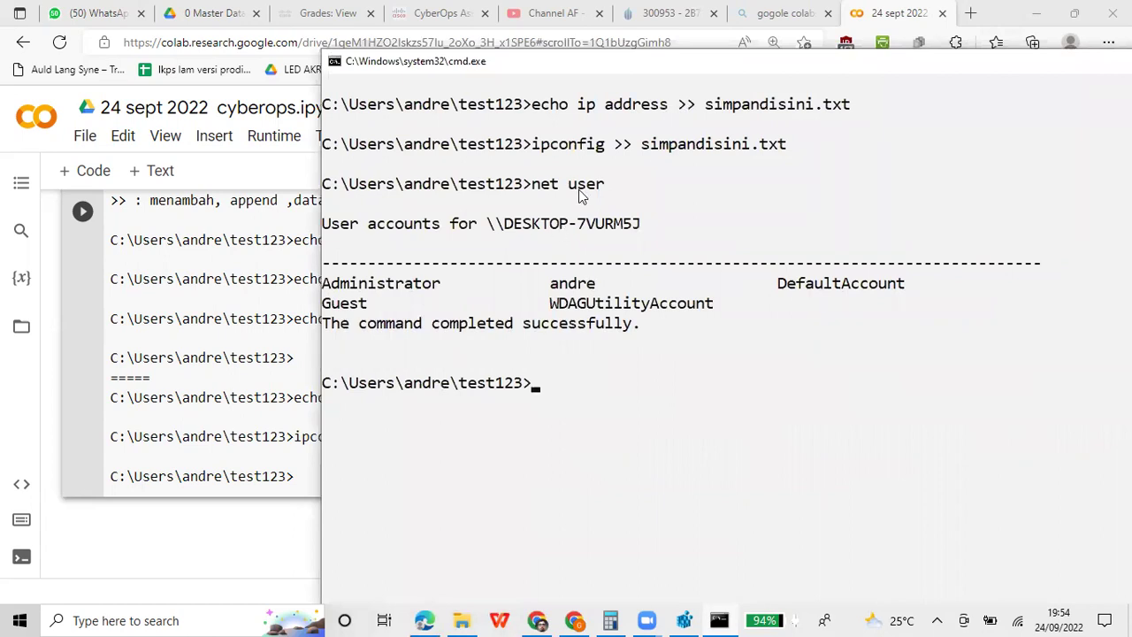
left_click(22, 619)
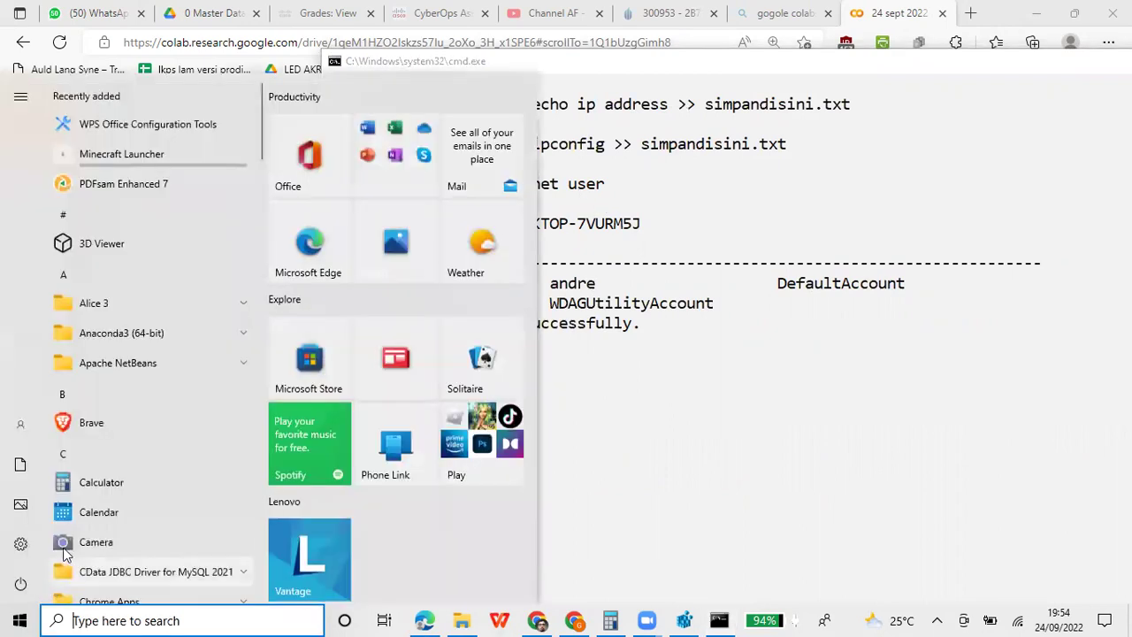
mouse_move(21, 556)
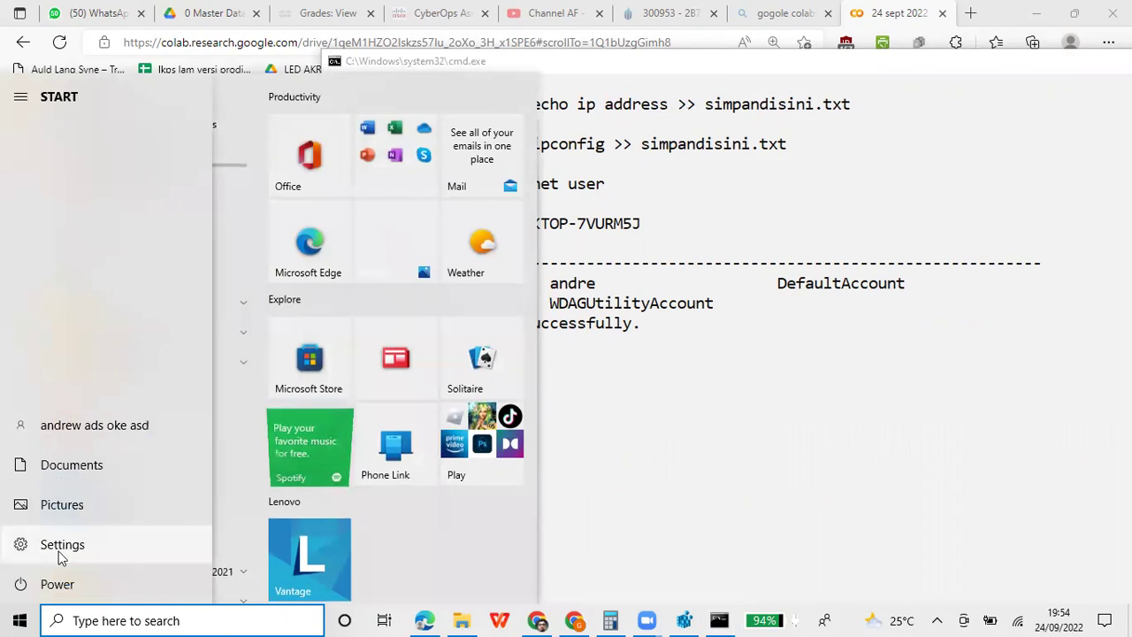
left_click(62, 554)
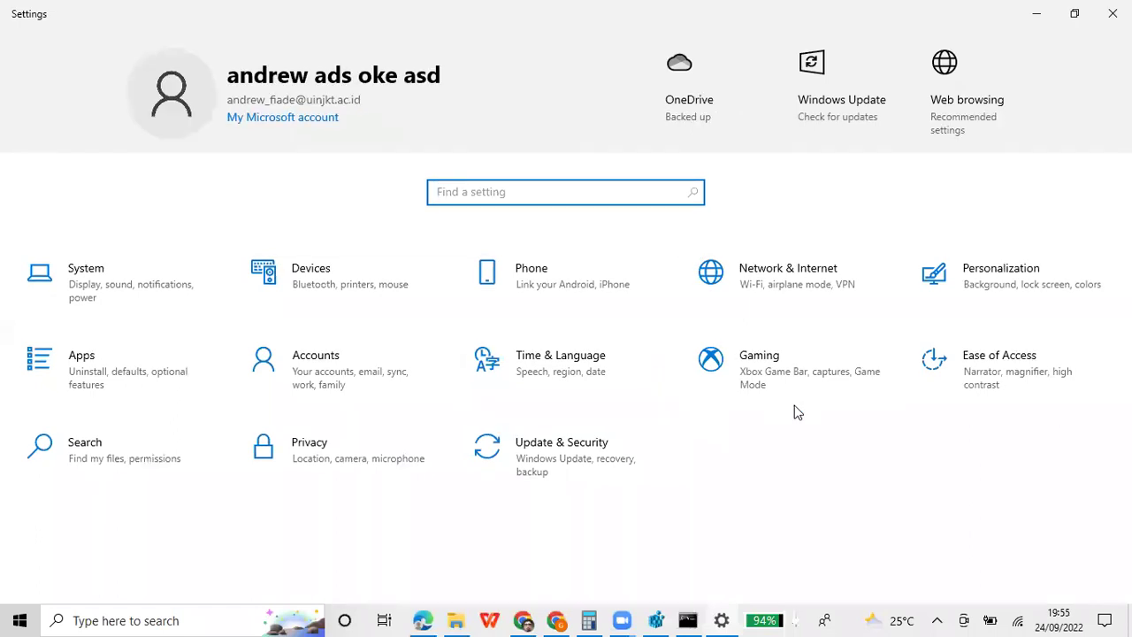
left_click(381, 374)
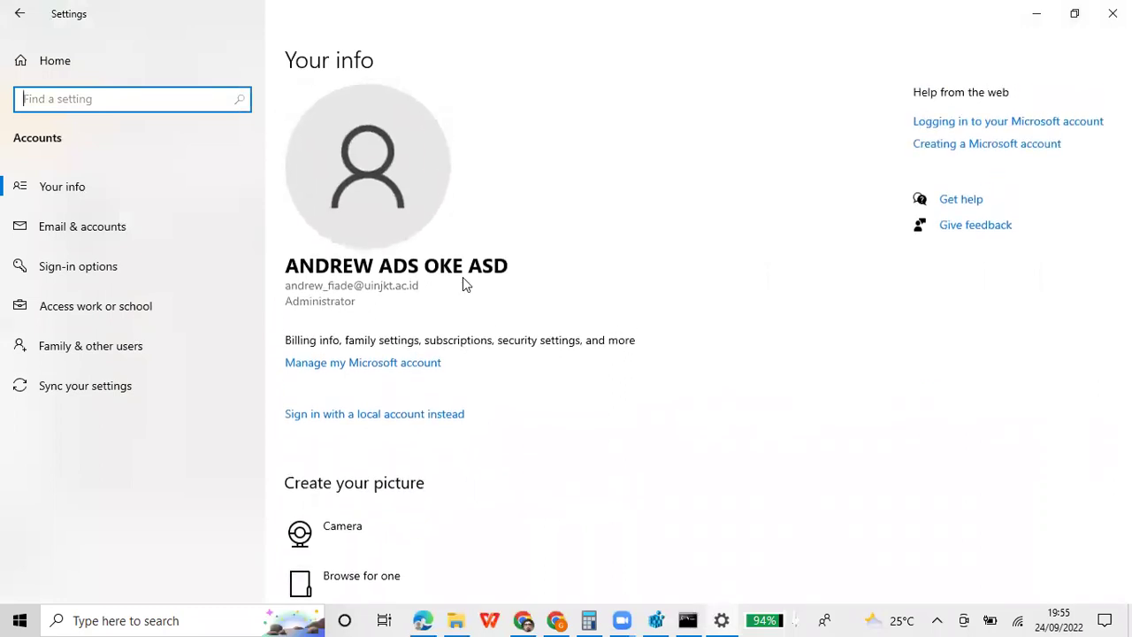
scroll(590, 337, "down", 1)
scroll(583, 336, "up", 1)
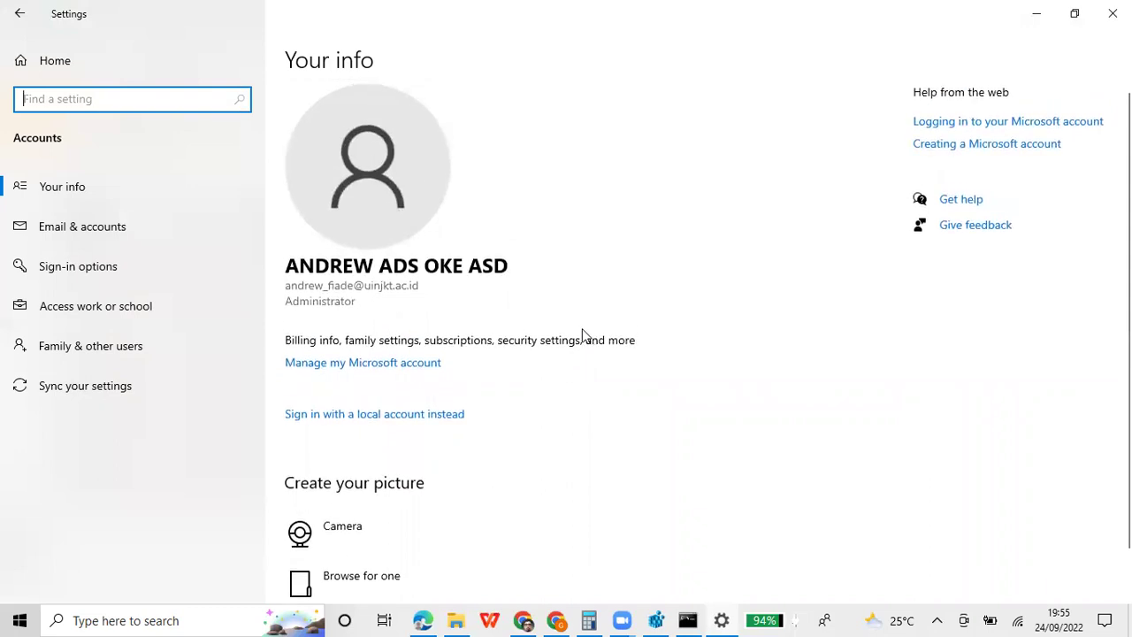
left_click(44, 60)
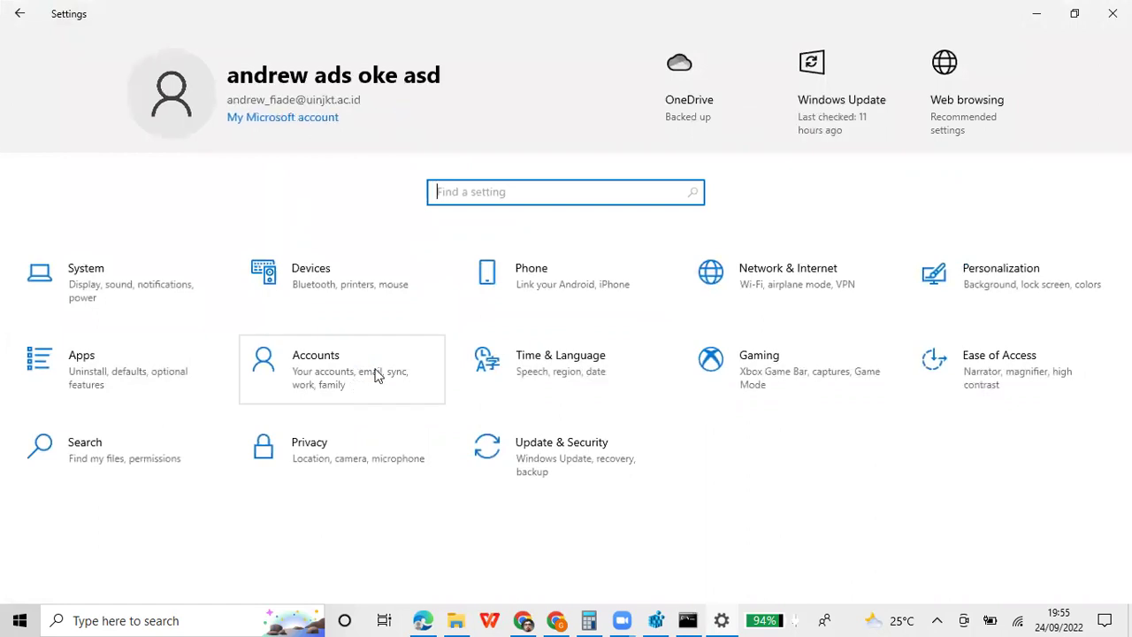
left_click(1032, 12)
Mark and copy the net user output in the console
right_click(702, 66)
mouse_move(767, 193)
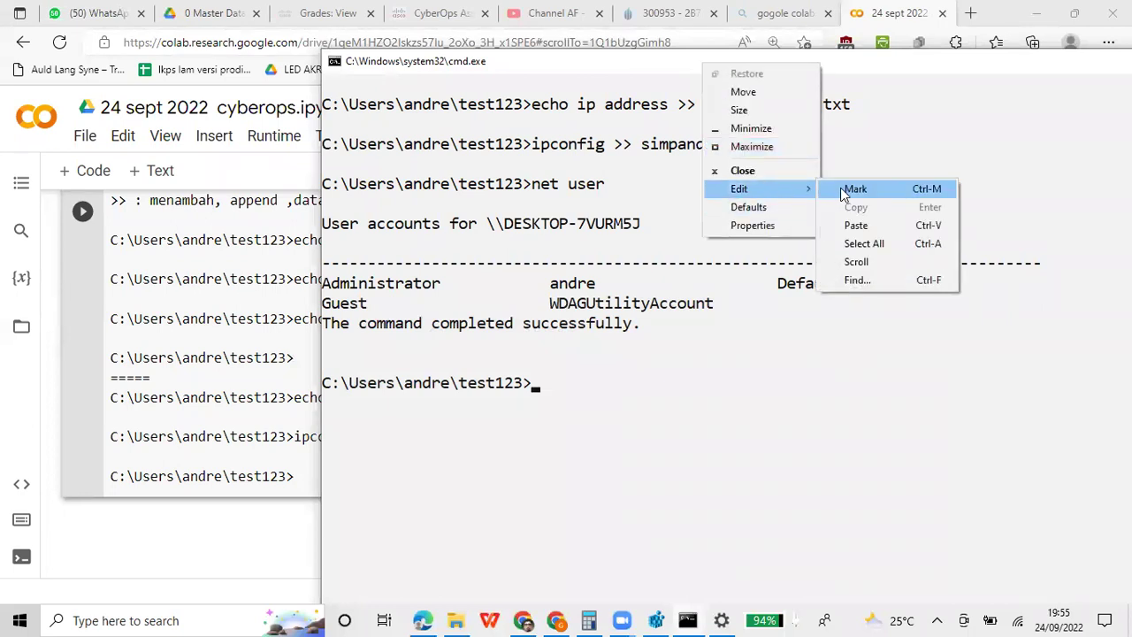
left_click(842, 189)
left_click_drag(334, 191, 973, 385)
key("ctrl+c")
key("Return")
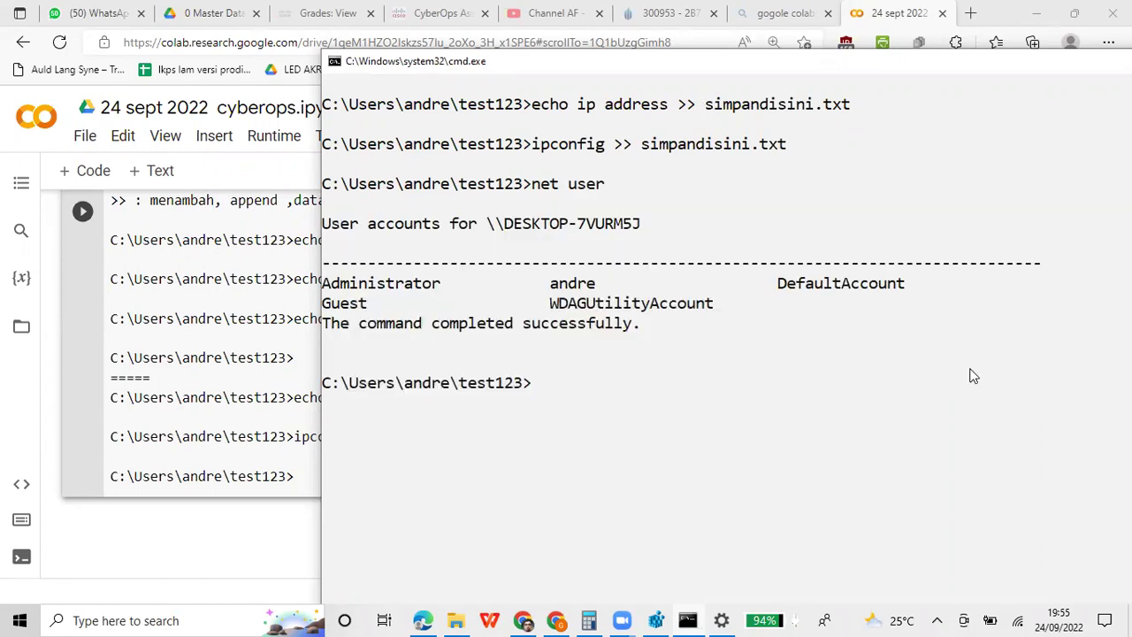
Paste the account listing into a new Colab code cell and move the console to the lower right
left_click(67, 177)
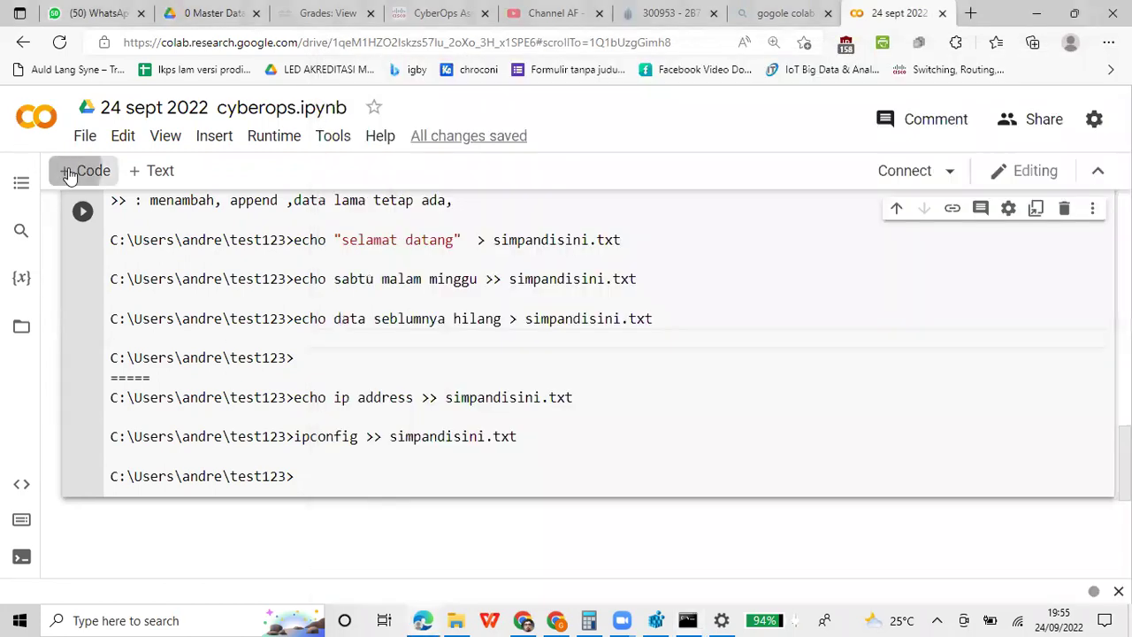
key("ctrl+v")
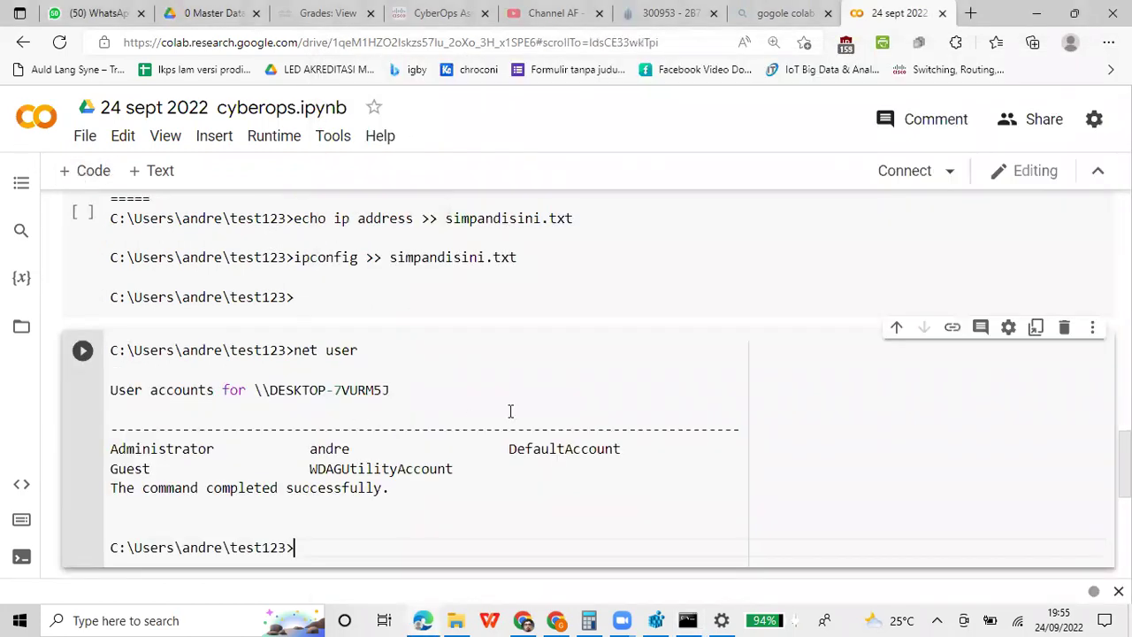
scroll(511, 411, "down", 2)
scroll(510, 415, "up", 1)
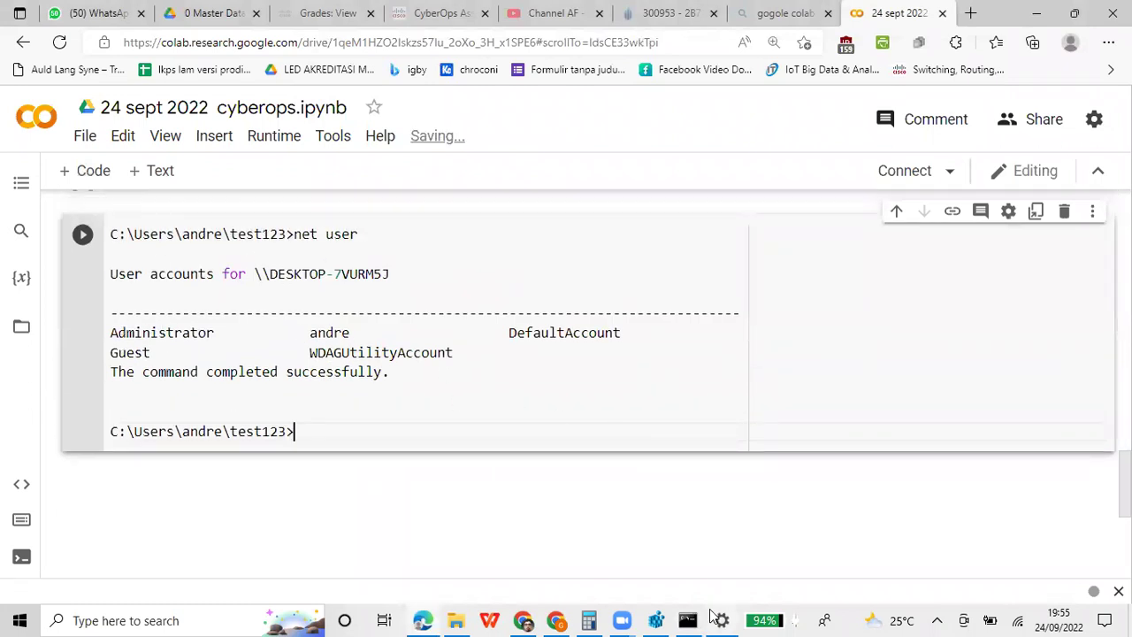
left_click(689, 620)
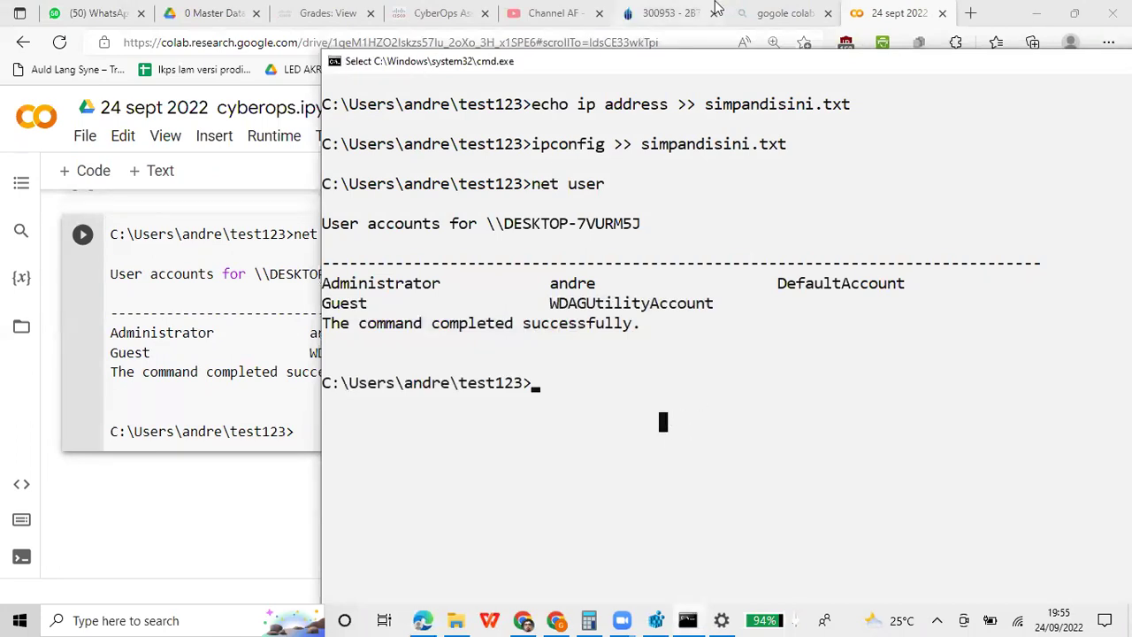
left_click_drag(683, 70, 952, 152)
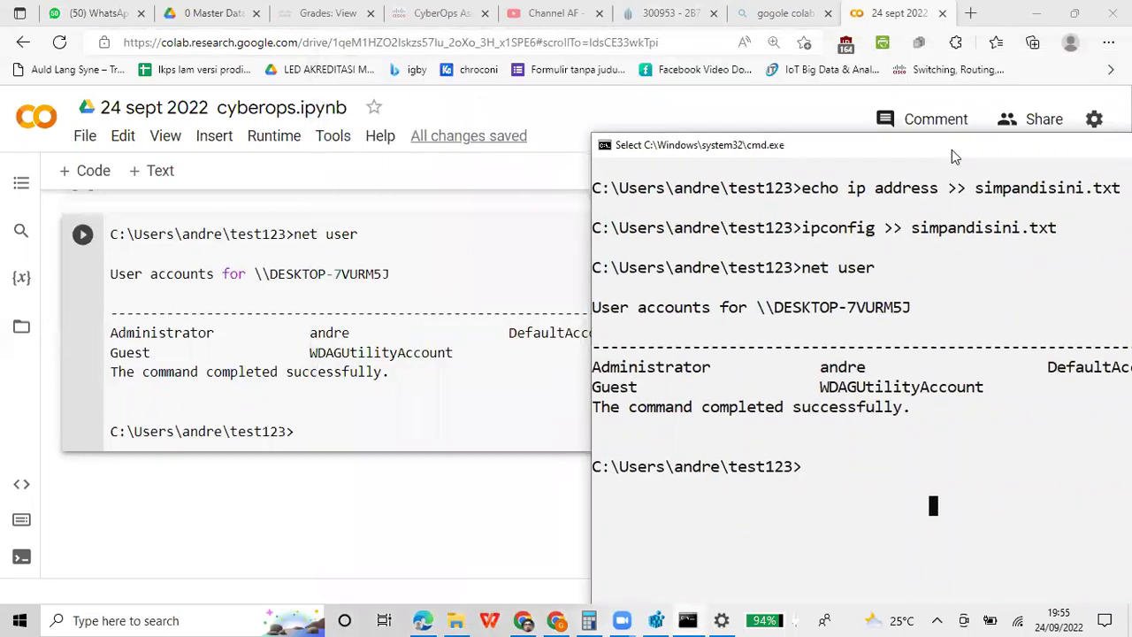
Open Settings and its System page from Start, then close the Settings window
left_click(16, 619)
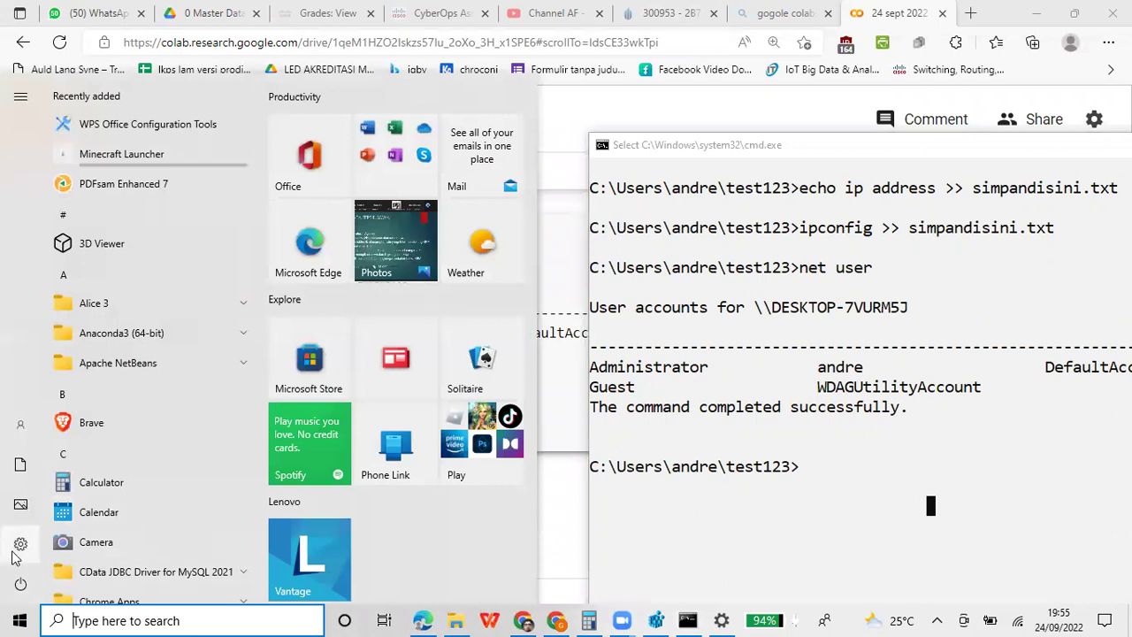
left_click(20, 543)
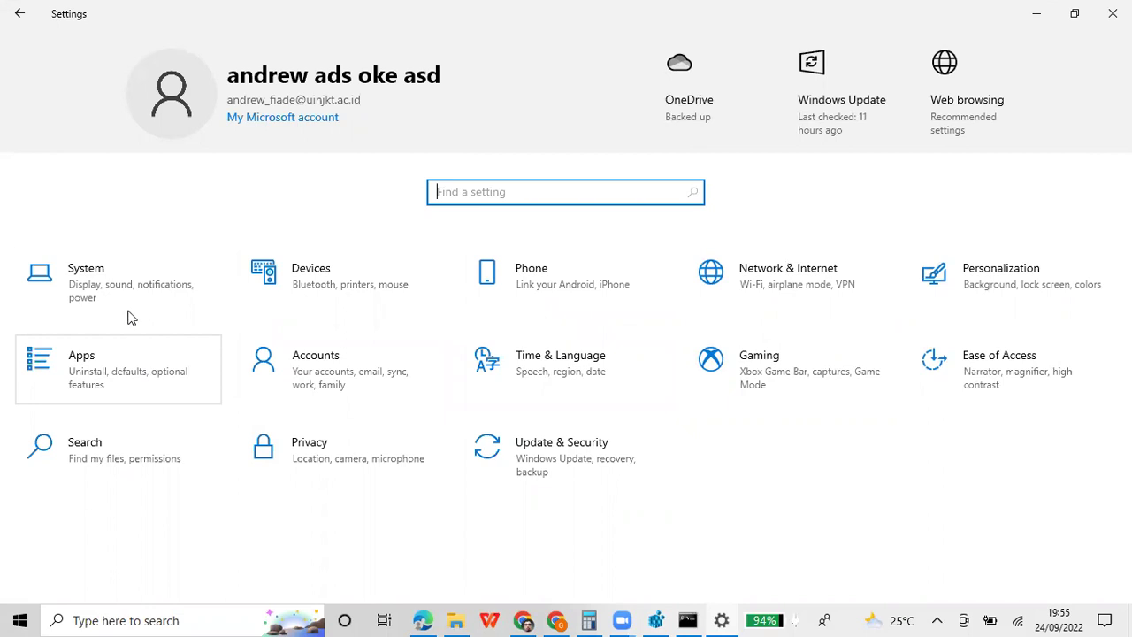
left_click(143, 282)
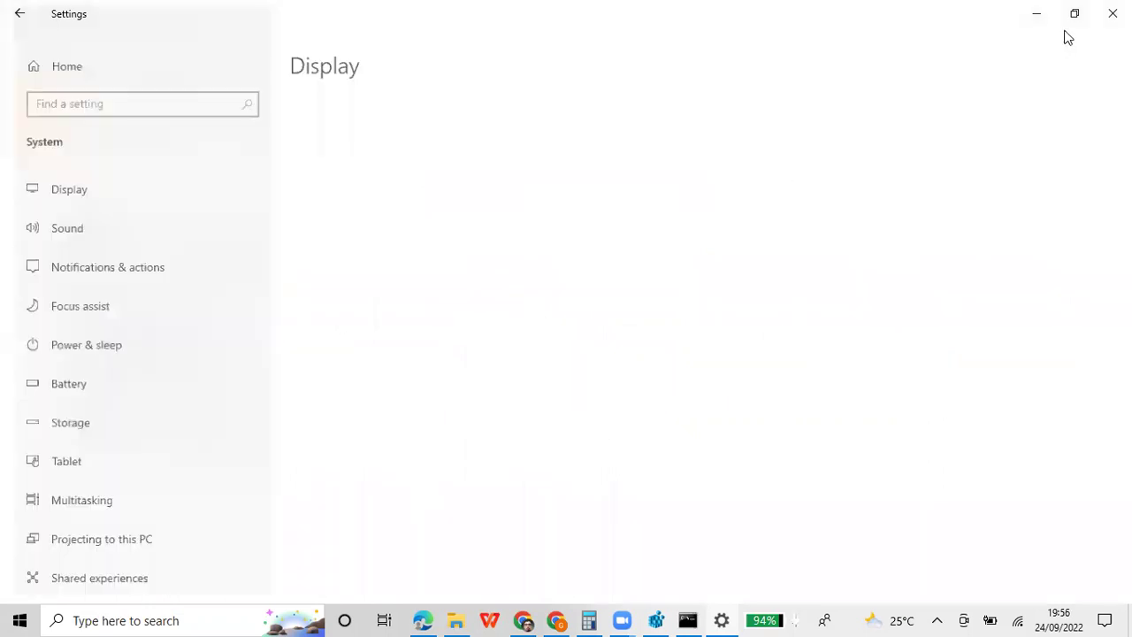
left_click(1112, 14)
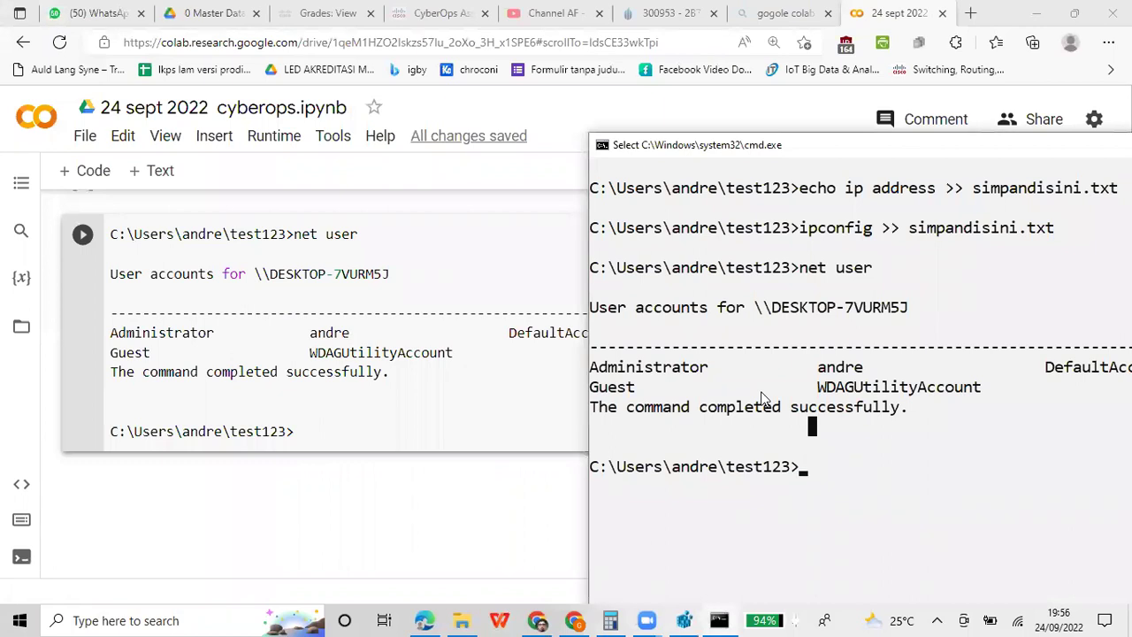
Launch Command Prompt as administrator from search and arrange the two console windows
left_click(144, 620)
type("cmd")
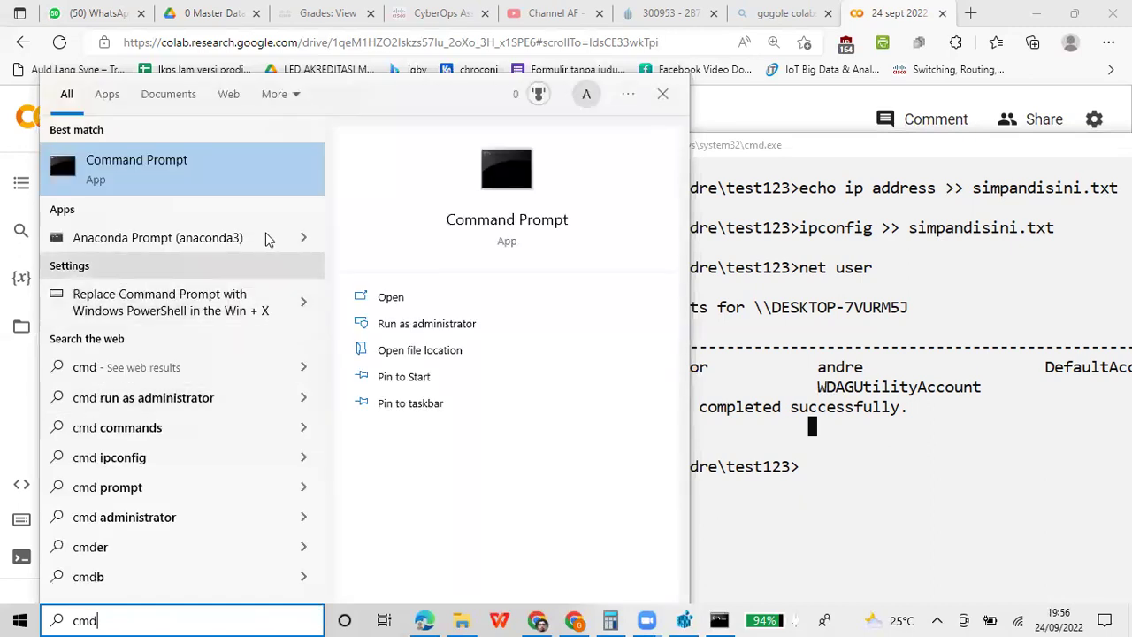
right_click(235, 168)
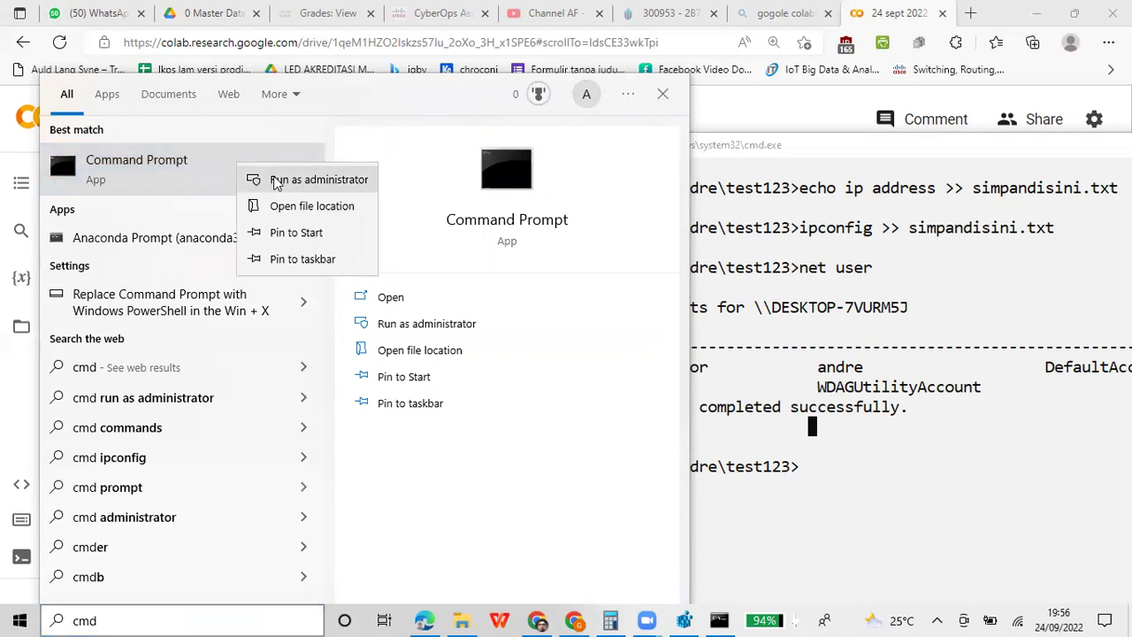
key("Escape")
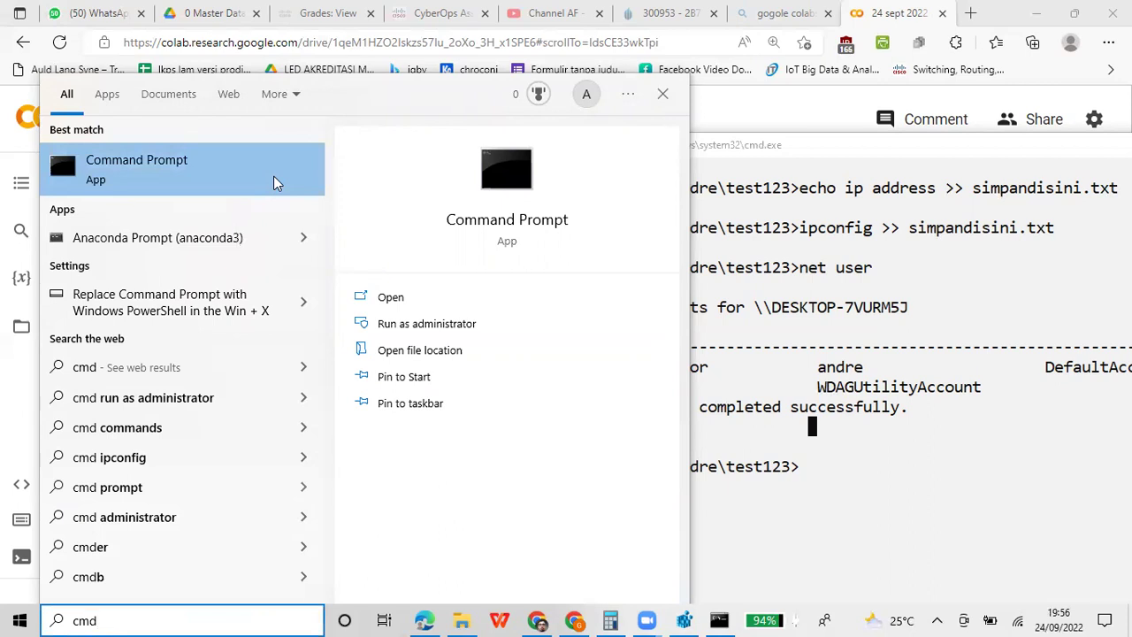
key("ctrl+shift+Return")
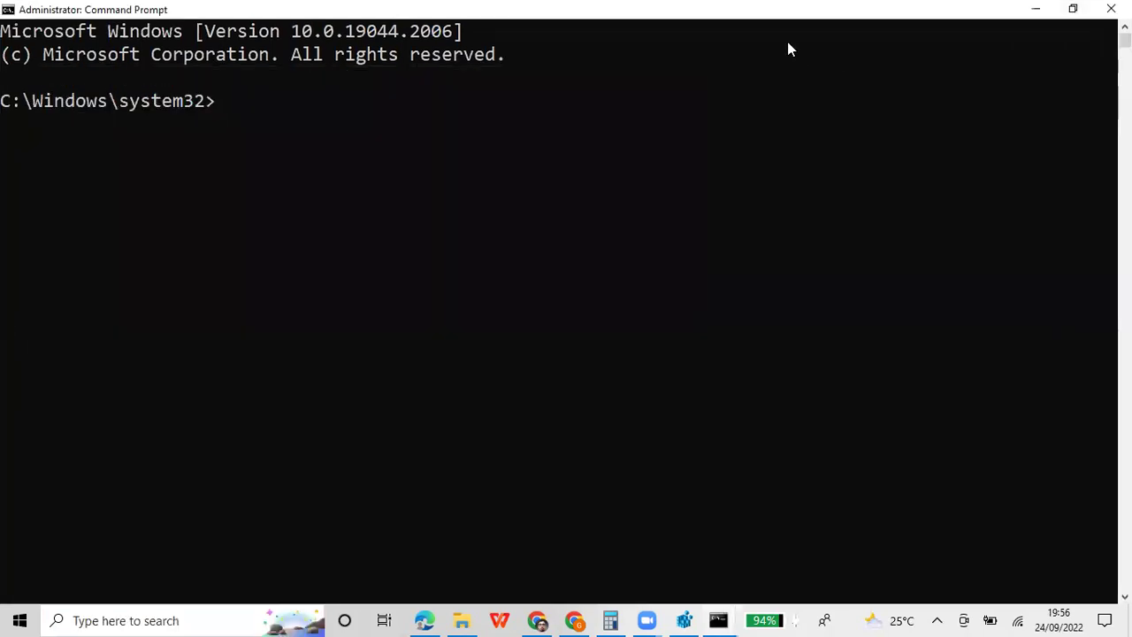
left_click_drag(746, 18, 889, 351)
left_click_drag(866, 147, 413, 249)
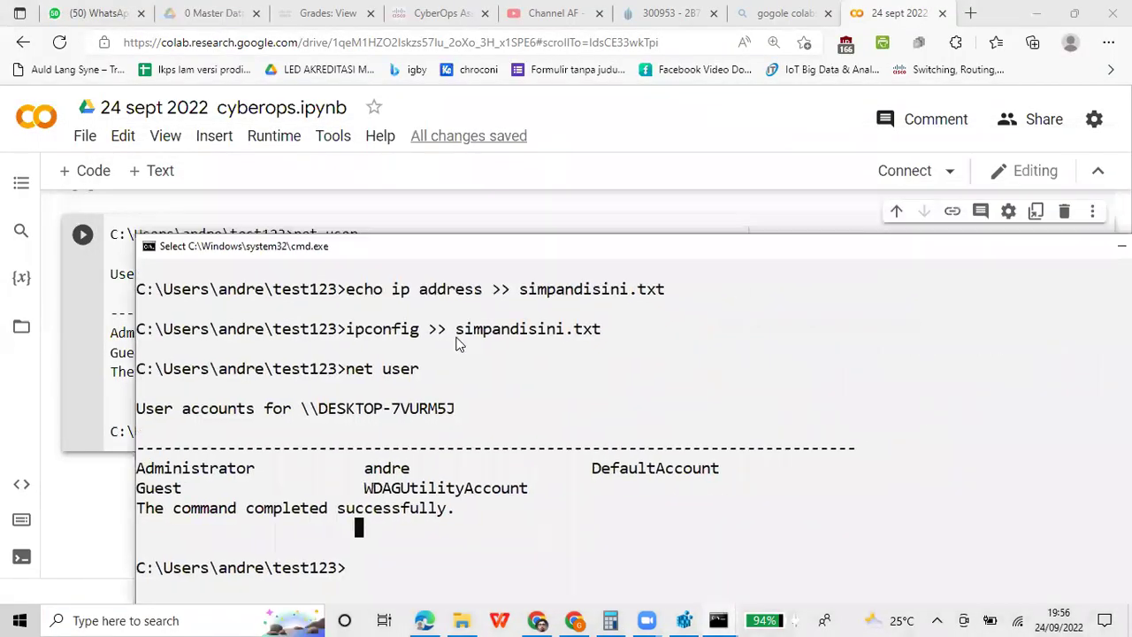
left_click(504, 346)
left_click_drag(575, 327, 993, 222)
left_click(896, 306)
left_click_drag(862, 230, 841, 198)
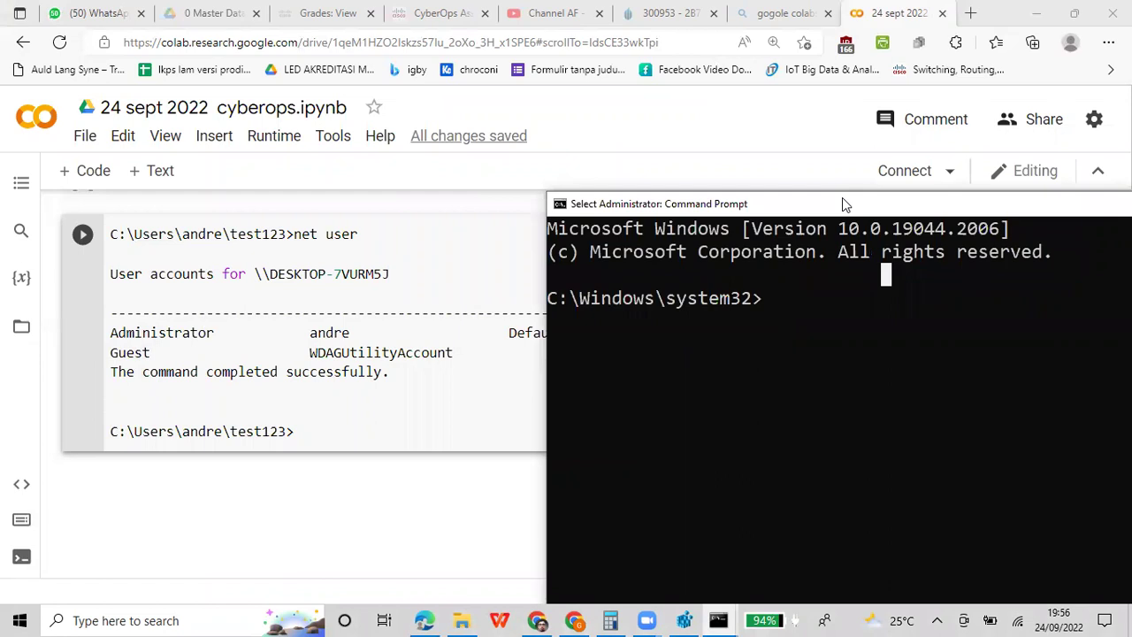
Run net user for the signed-in account, maximize the prompt to review it, then minimize it
type("net user")
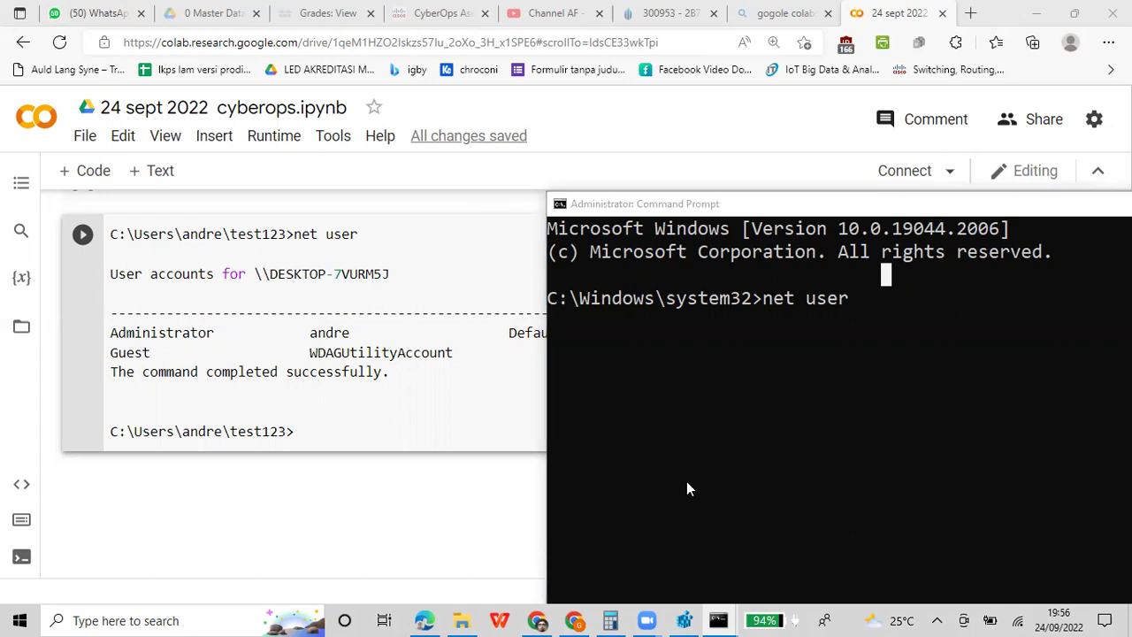
left_click(950, 312)
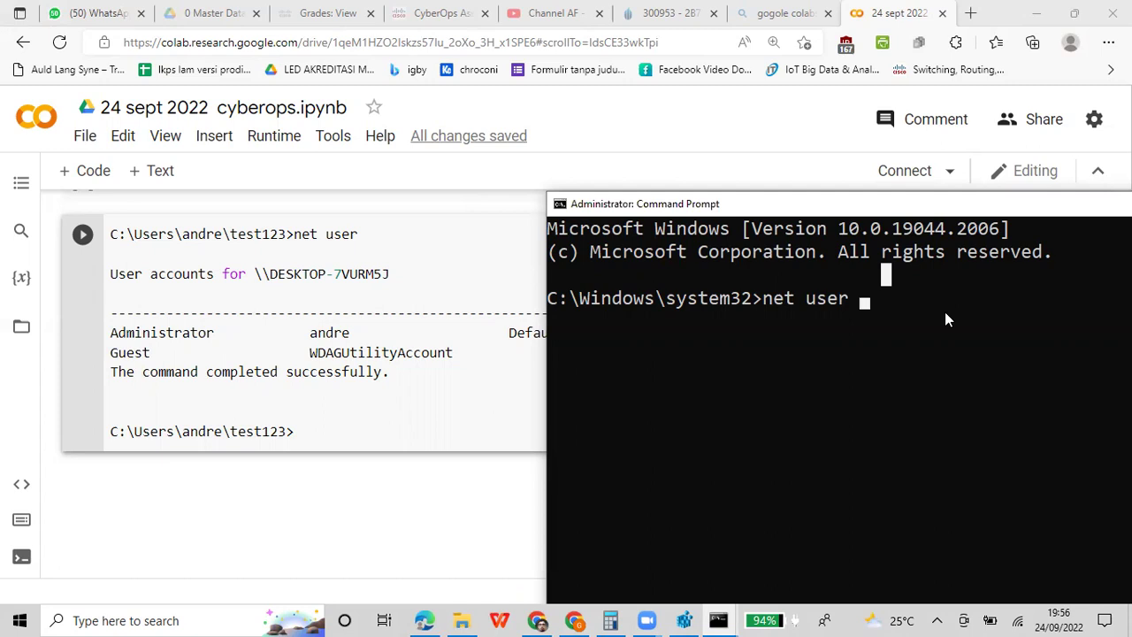
type("andrew")
key("Return")
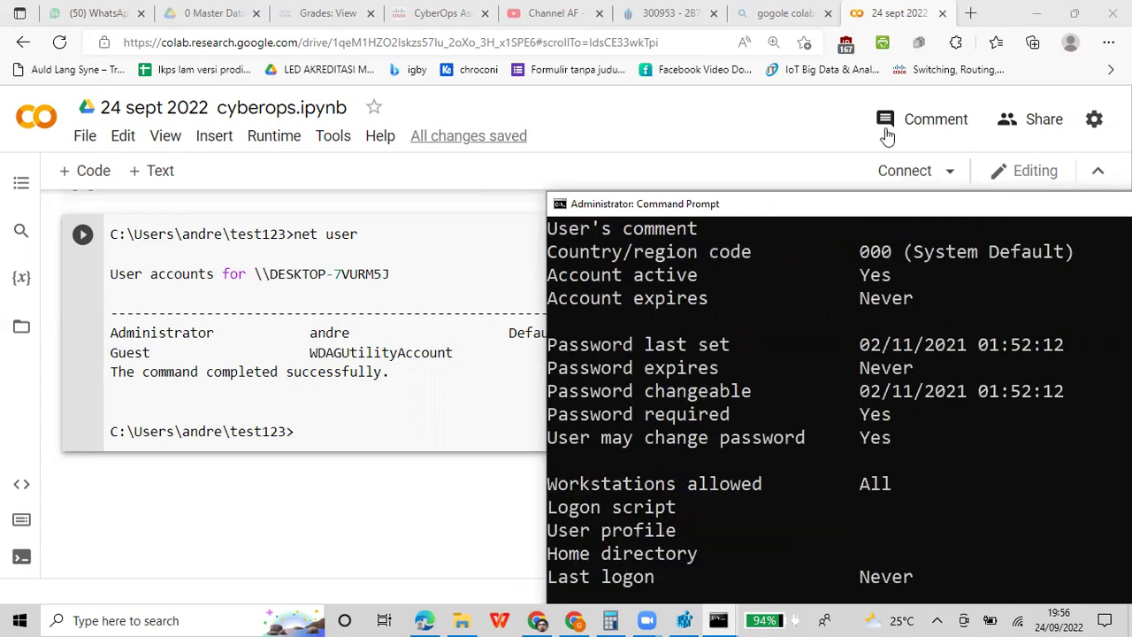
double_click(895, 209)
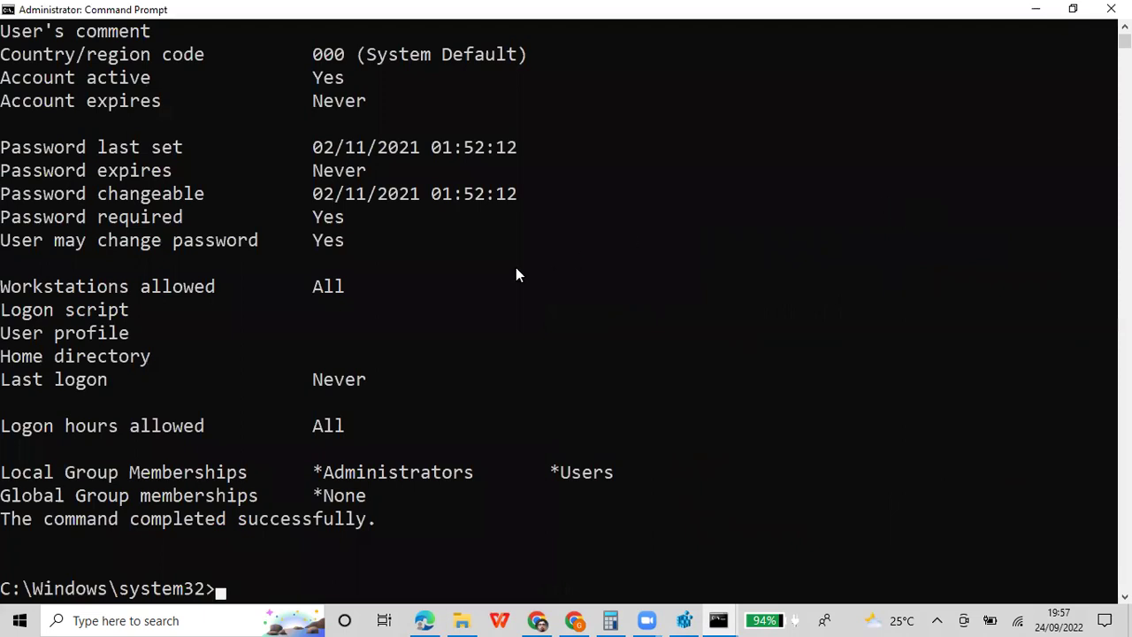
scroll(515, 267, "up", 3)
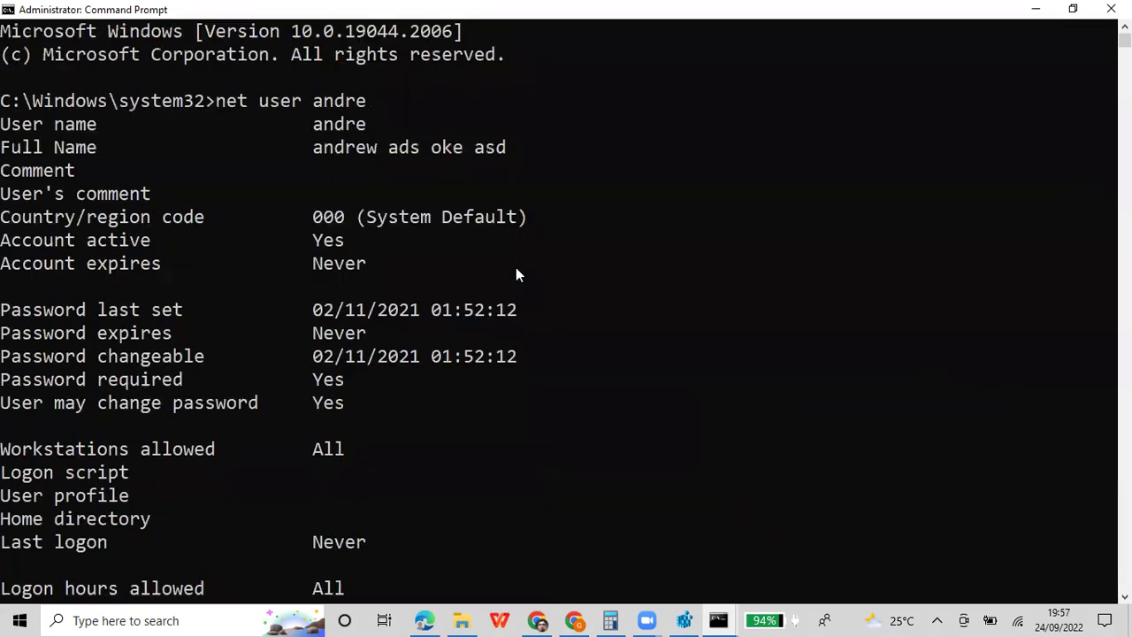
left_click(1031, 8)
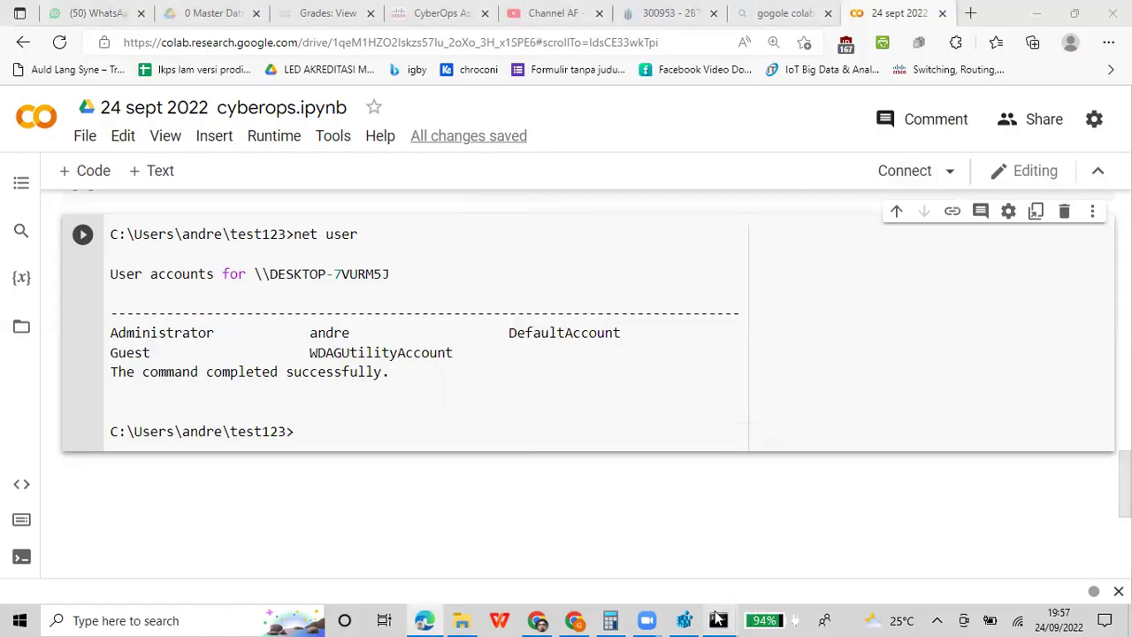
Maximize Command Prompt, run net user for the current account, and highlight its password and group details
mouse_move(718, 618)
left_click(622, 527)
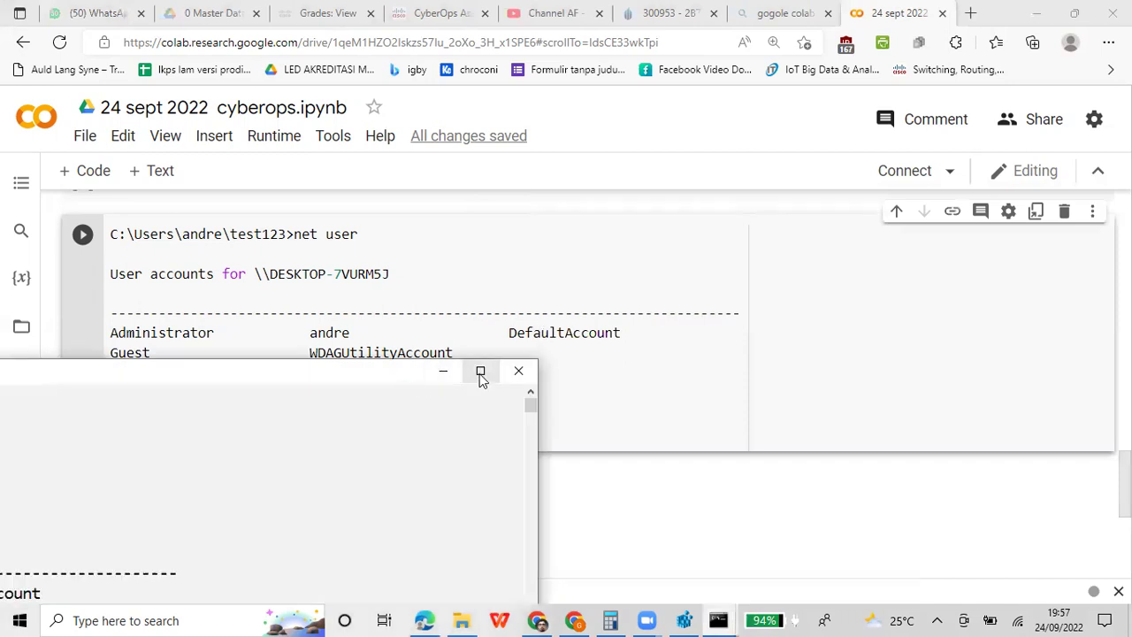
left_click(480, 371)
type("net user andr")
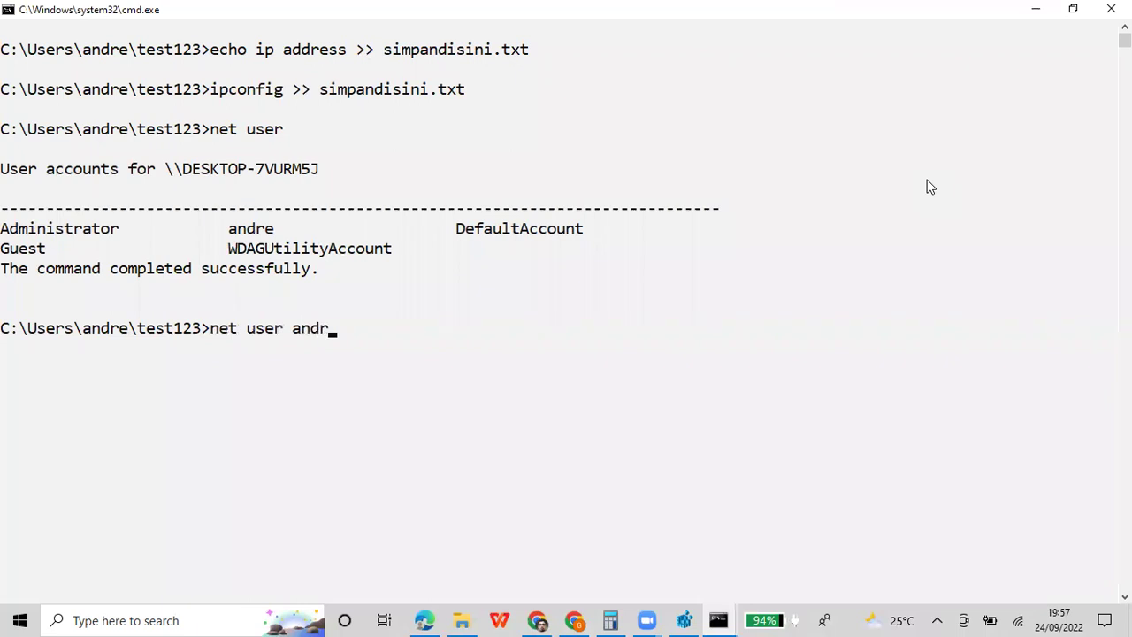
type("e")
key("Return")
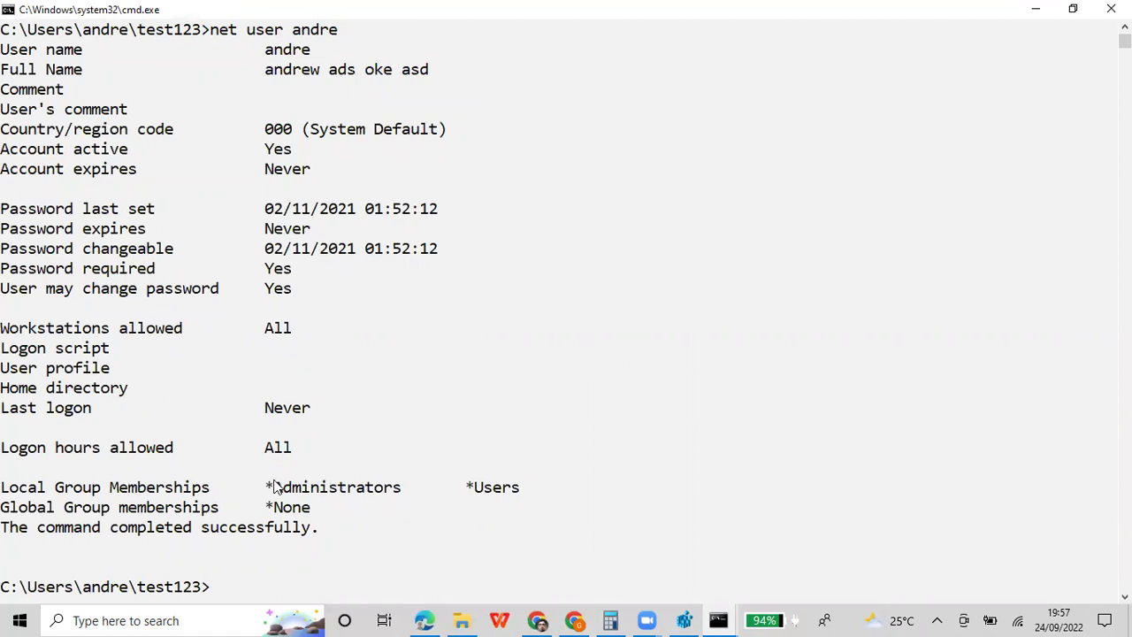
left_click_drag(264, 488, 524, 502)
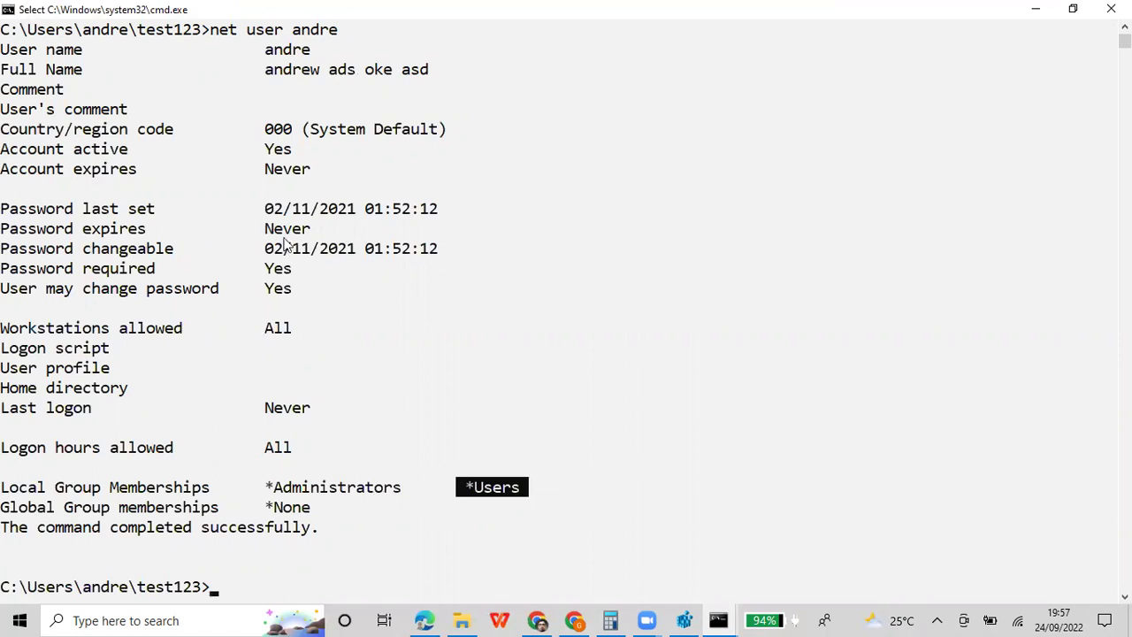
left_click_drag(255, 230, 336, 232)
left_click_drag(259, 252, 444, 258)
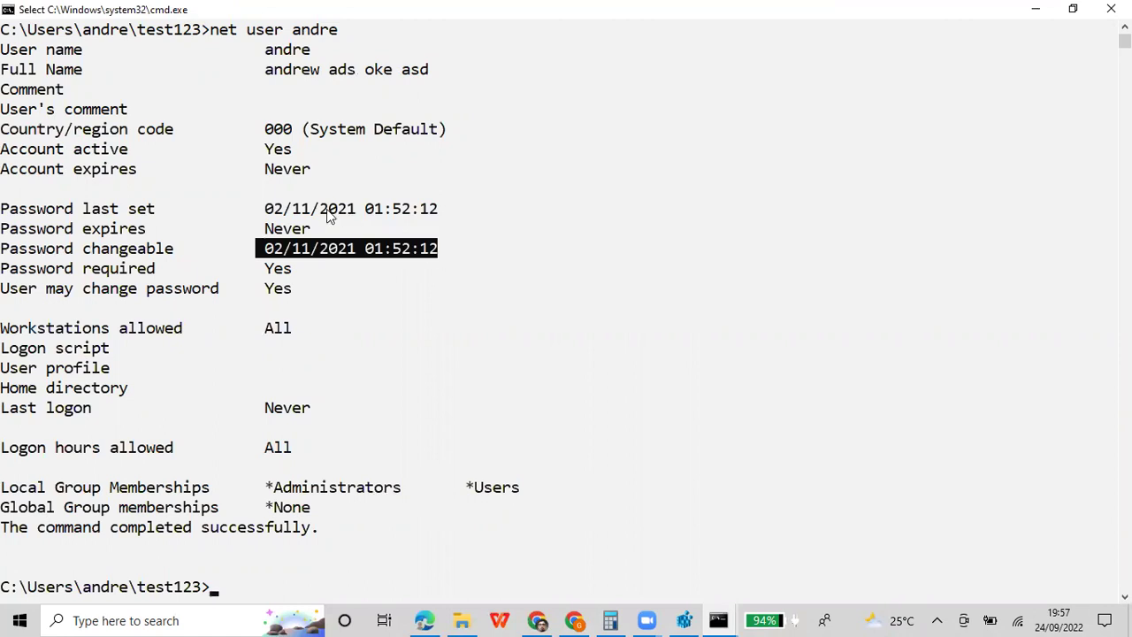
left_click_drag(313, 210, 386, 215)
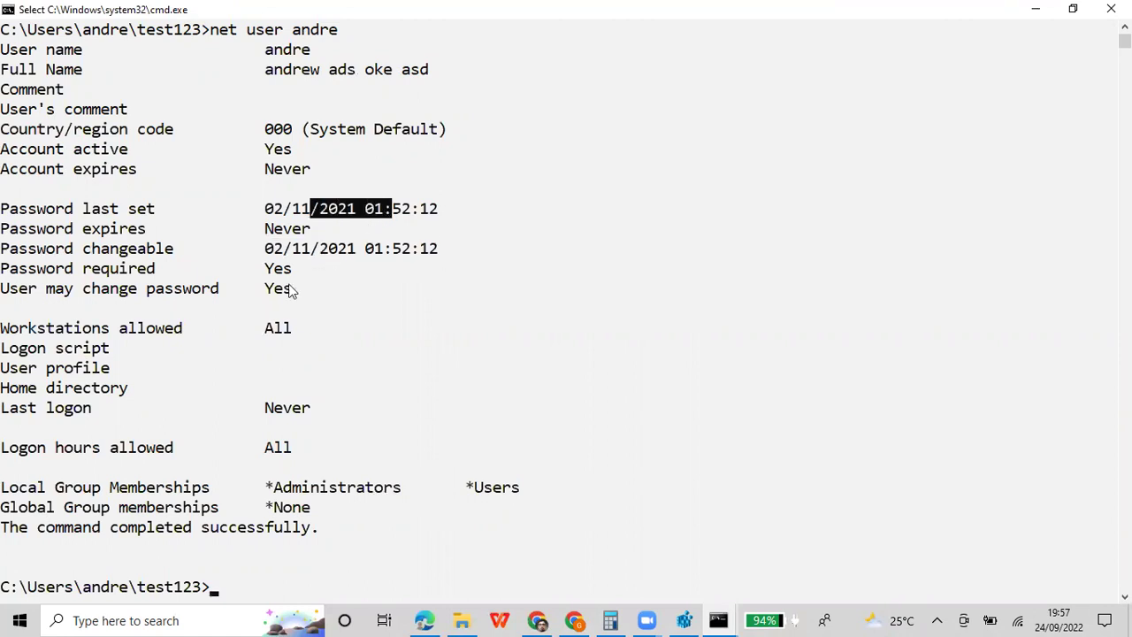
left_click_drag(261, 297, 298, 334)
scroll(285, 255, "up", 2)
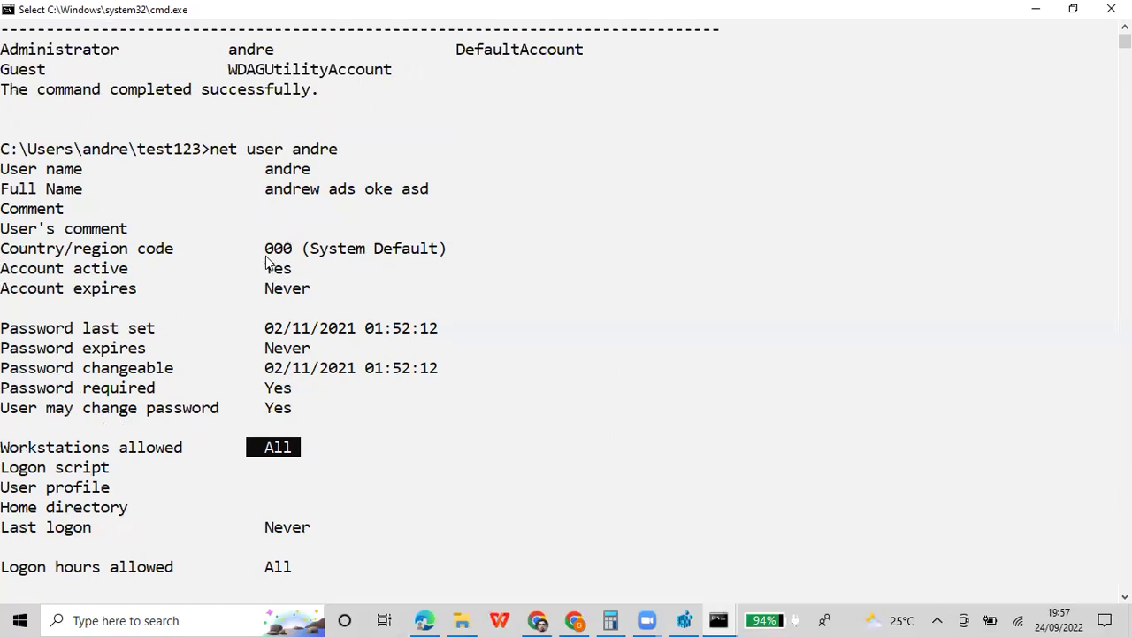
left_click_drag(259, 286, 338, 301)
scroll(339, 305, "down", 1)
scroll(340, 305, "up", 1)
Mark and copy the account details output, then minimize Command Prompt
right_click(469, 11)
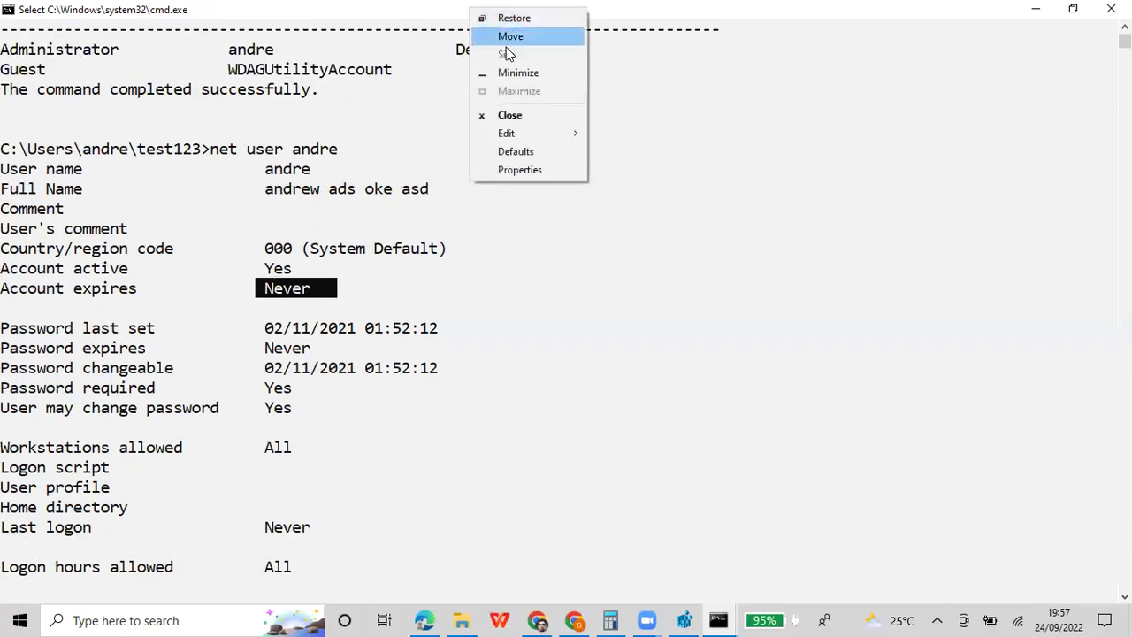
mouse_move(535, 136)
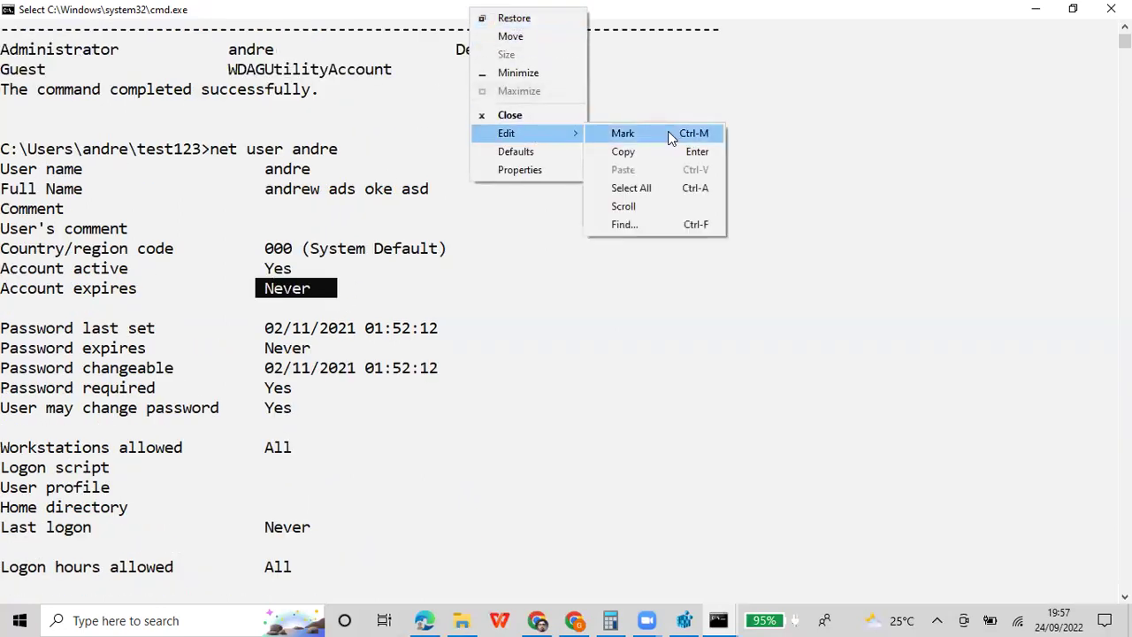
left_click(668, 131)
left_click_drag(4, 149, 37, 150)
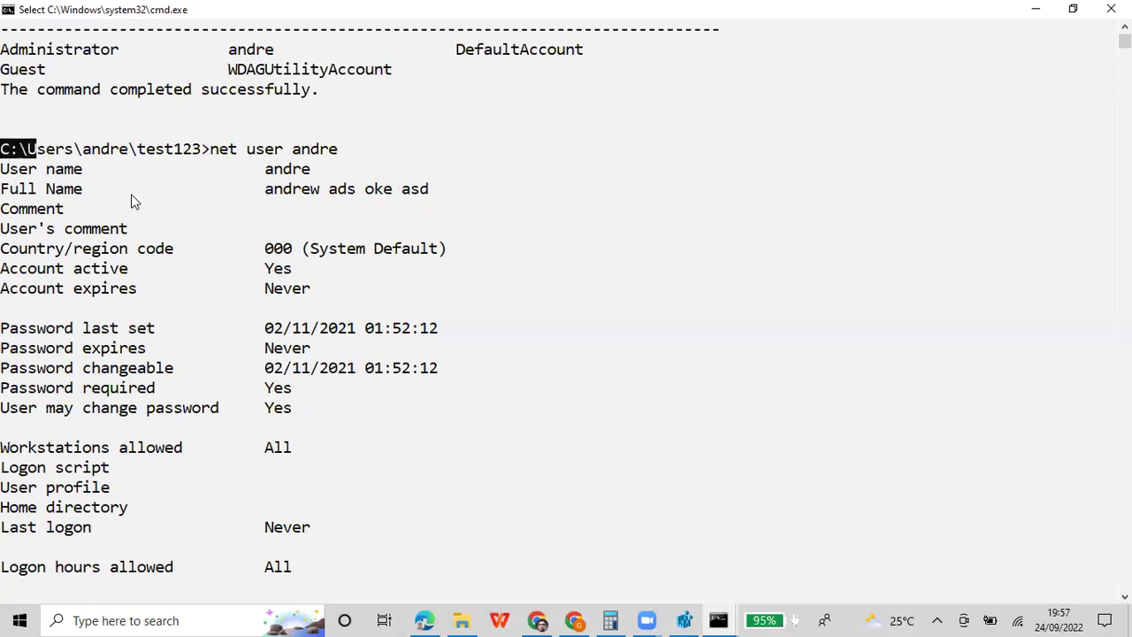
left_click_drag(264, 616, 292, 206)
left_click(292, 207)
left_click_drag(227, 317, 247, 32)
scroll(63, 109, "up", 1)
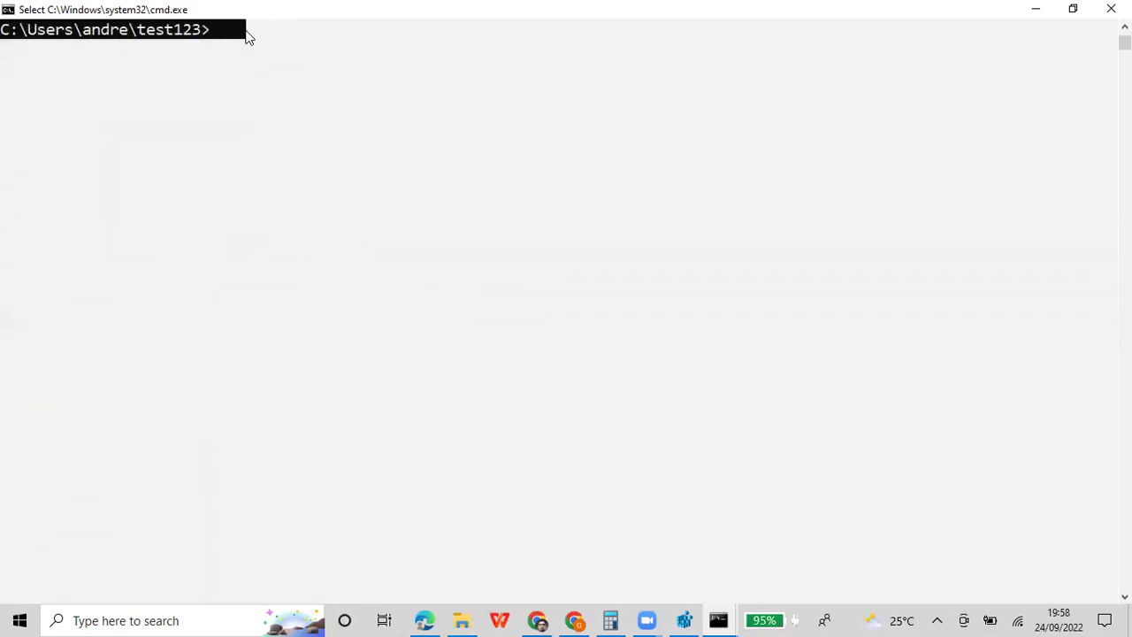
right_click(246, 32)
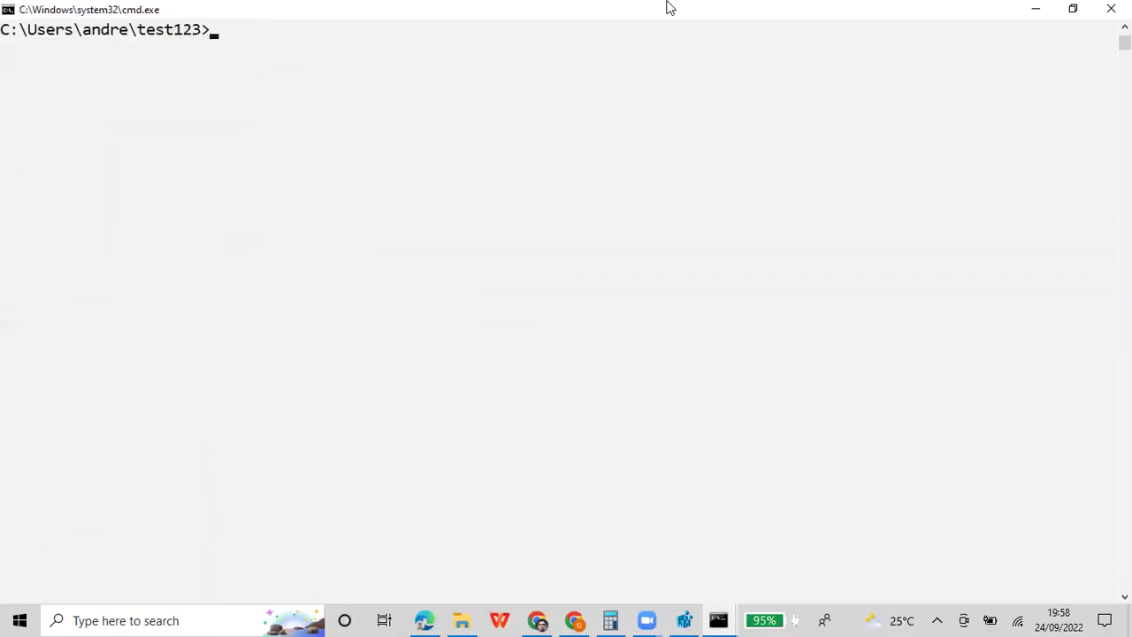
left_click(1037, 8)
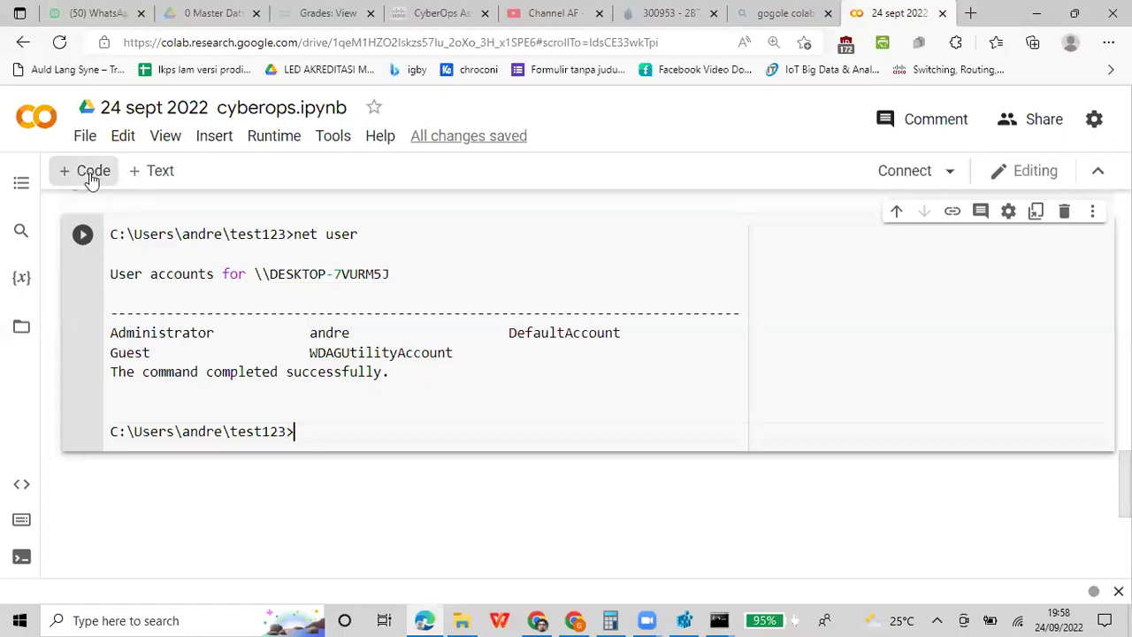
Paste the account details into a new cell and add a cell reading 'cmd run as administrator'
left_click(223, 480)
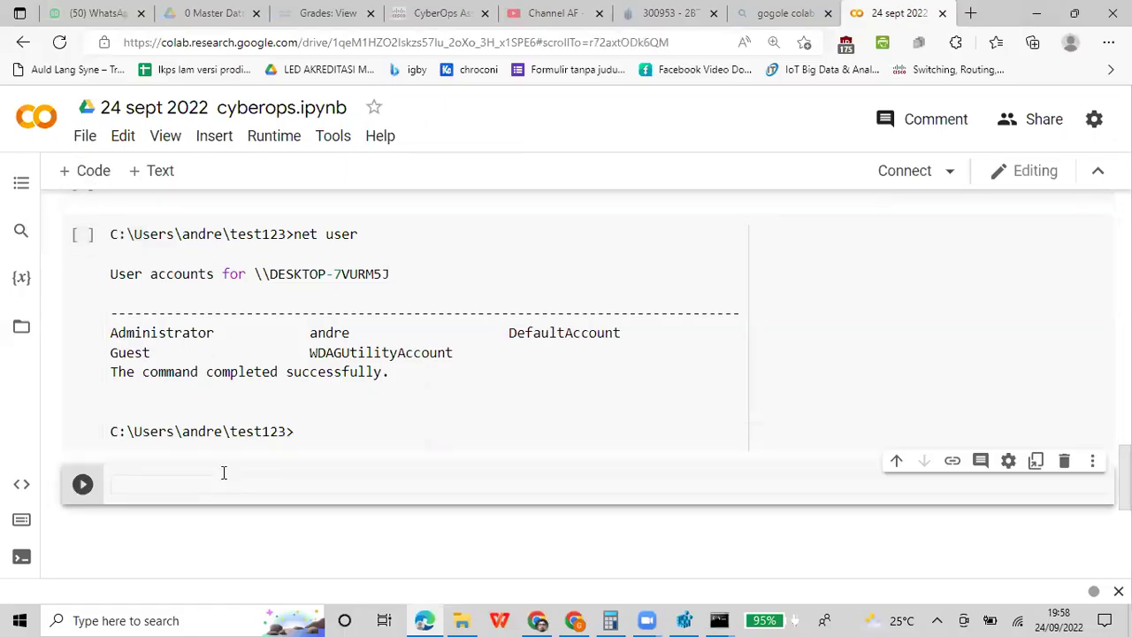
key("ctrl+v")
left_click(88, 171)
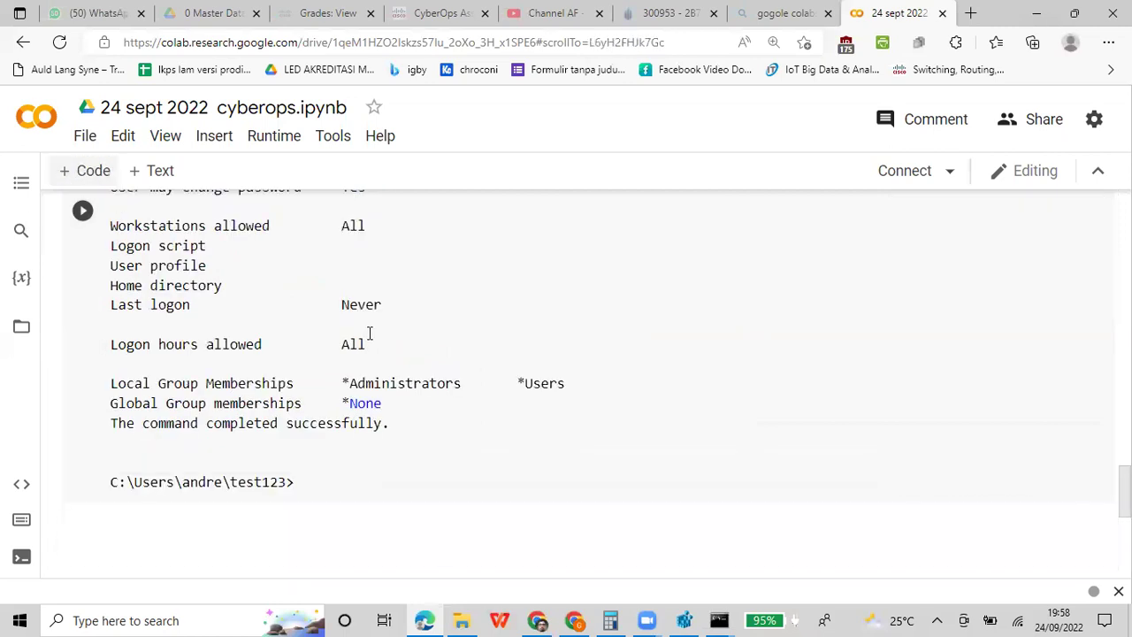
type("cmd run as adminis")
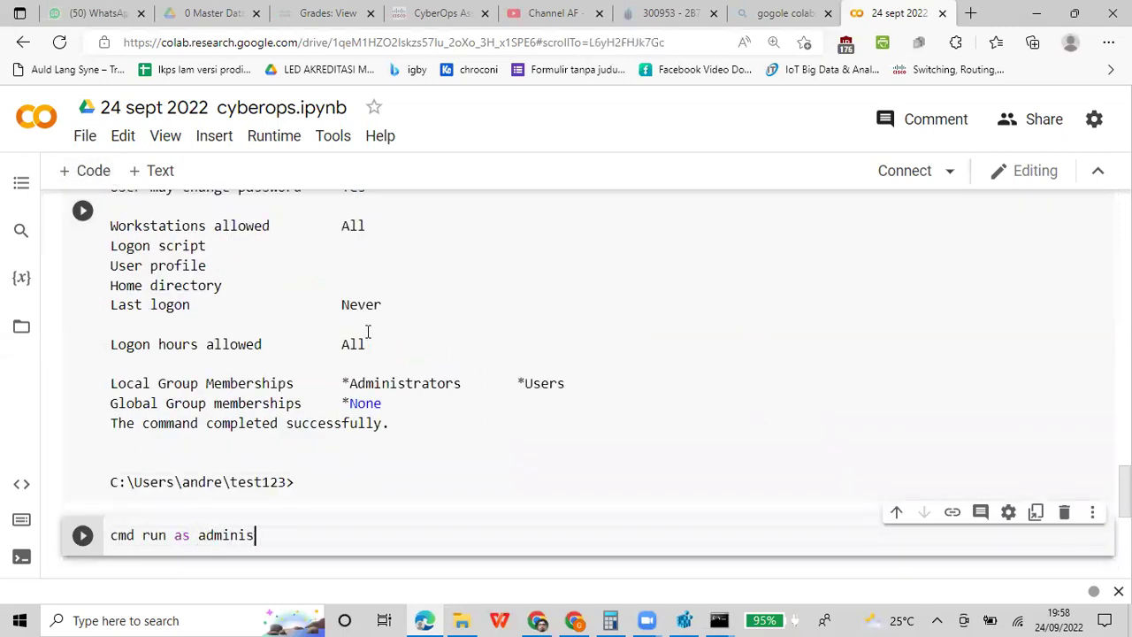
type("trator")
key("Return")
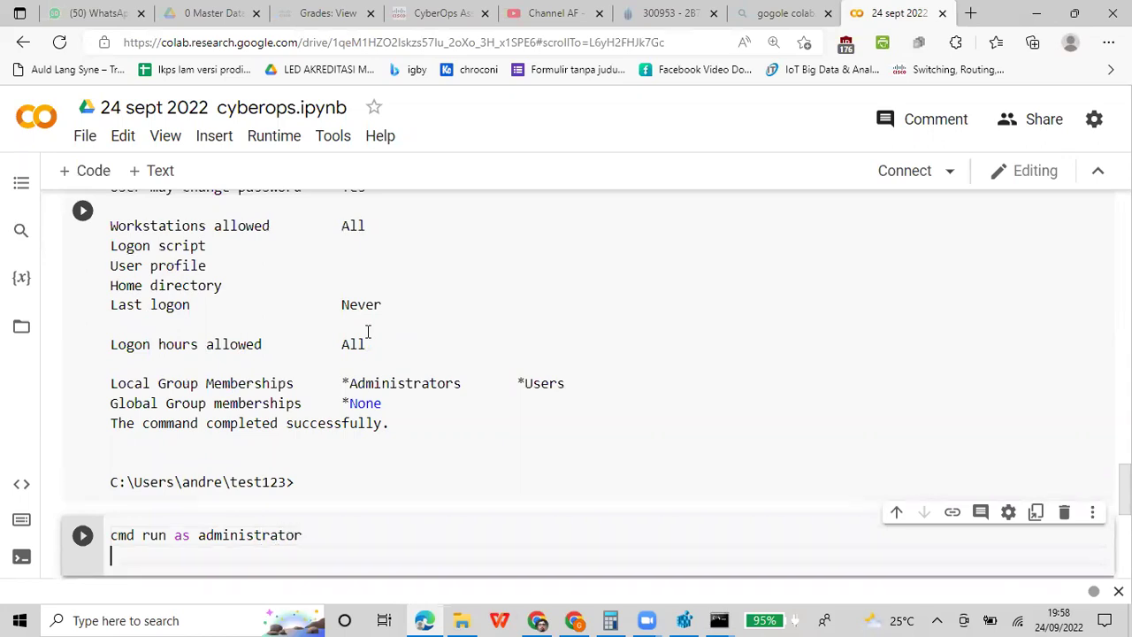
Bring the administrator Command Prompt back to the front
left_click(718, 619)
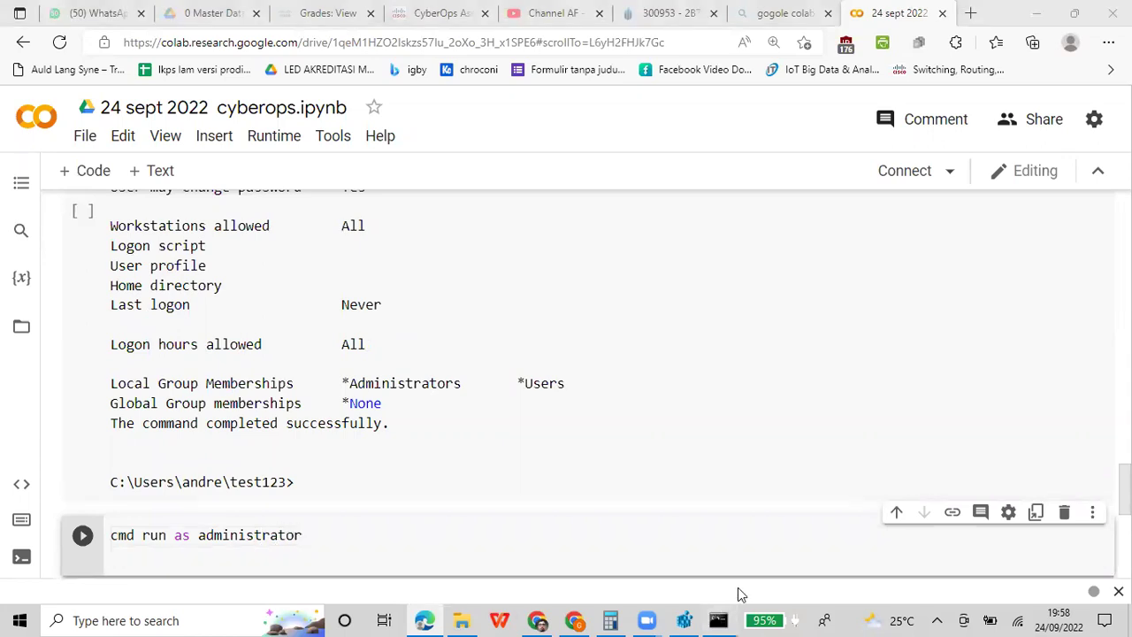
left_click(745, 573)
left_click(608, 408)
Clear the console and create a new user account with net user /add
scroll(608, 407, "down", 3)
scroll(608, 408, "up", 1)
type("cls")
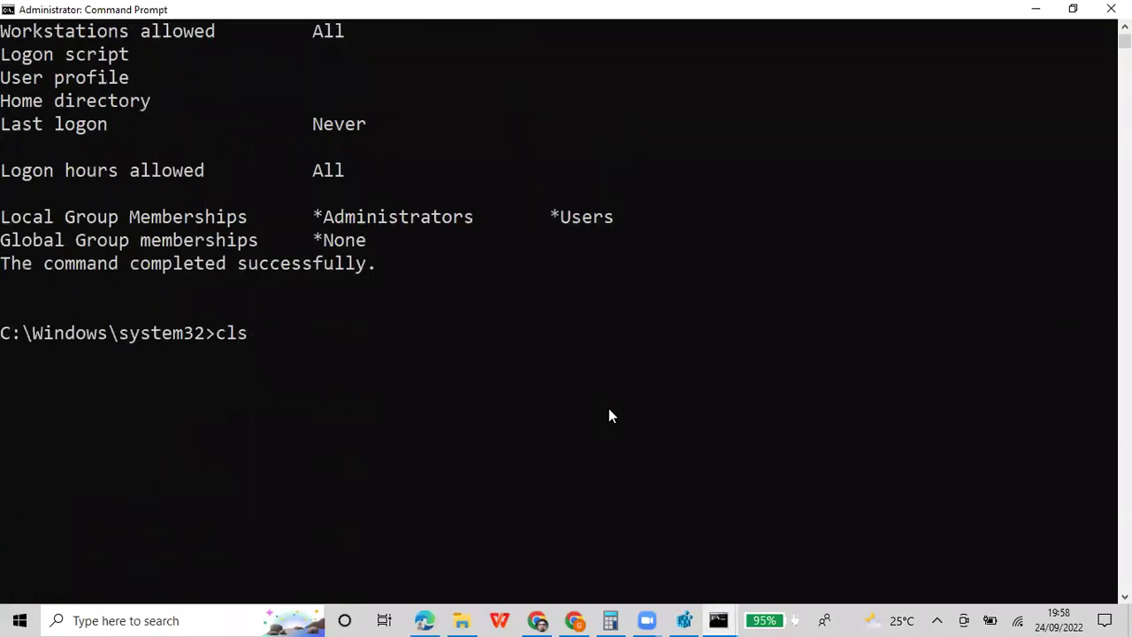
key("Return")
type("net user ")
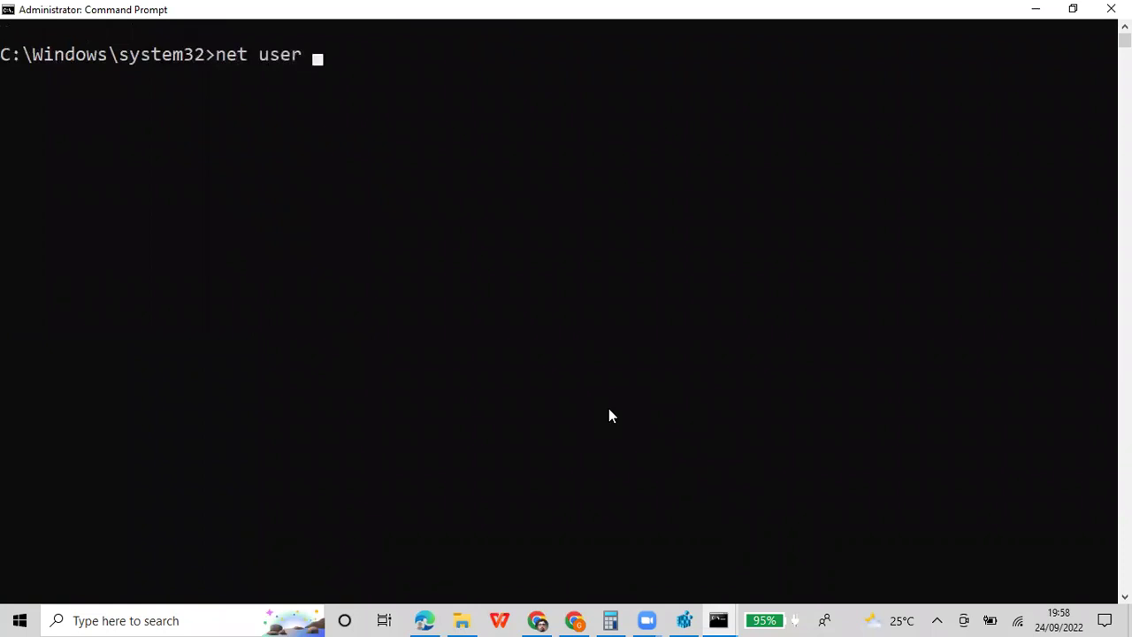
type("boby /add")
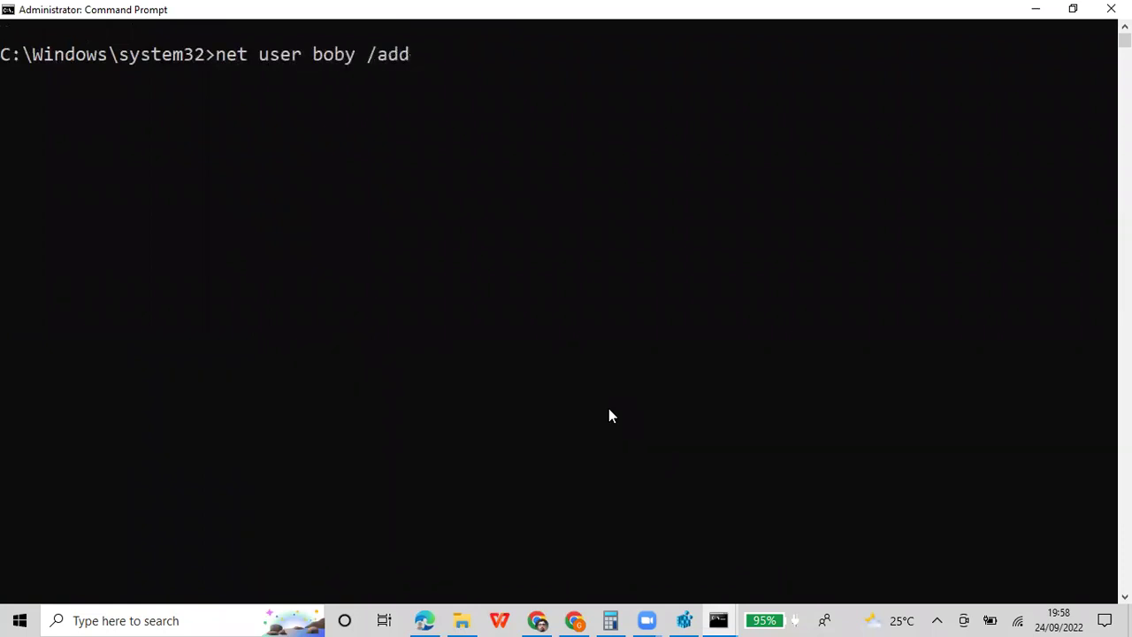
key("Return")
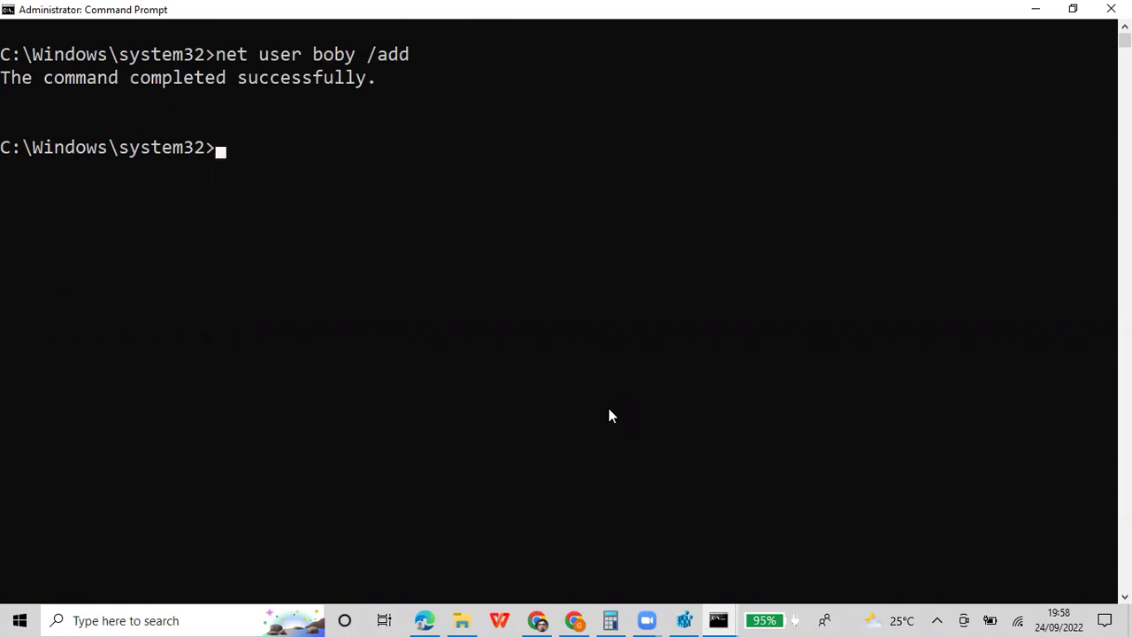
Copy the command and its success message into the Colab cell, then return to the admin prompt
right_click(424, 14)
mouse_move(506, 137)
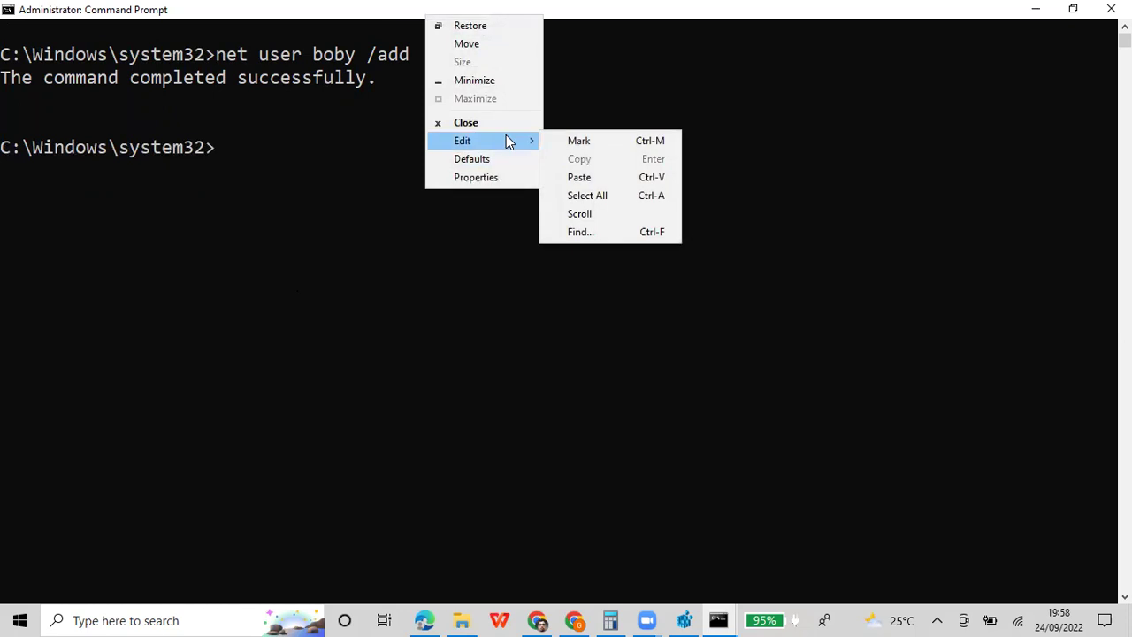
left_click(562, 143)
left_click_drag(7, 50, 279, 146)
key("ctrl+c")
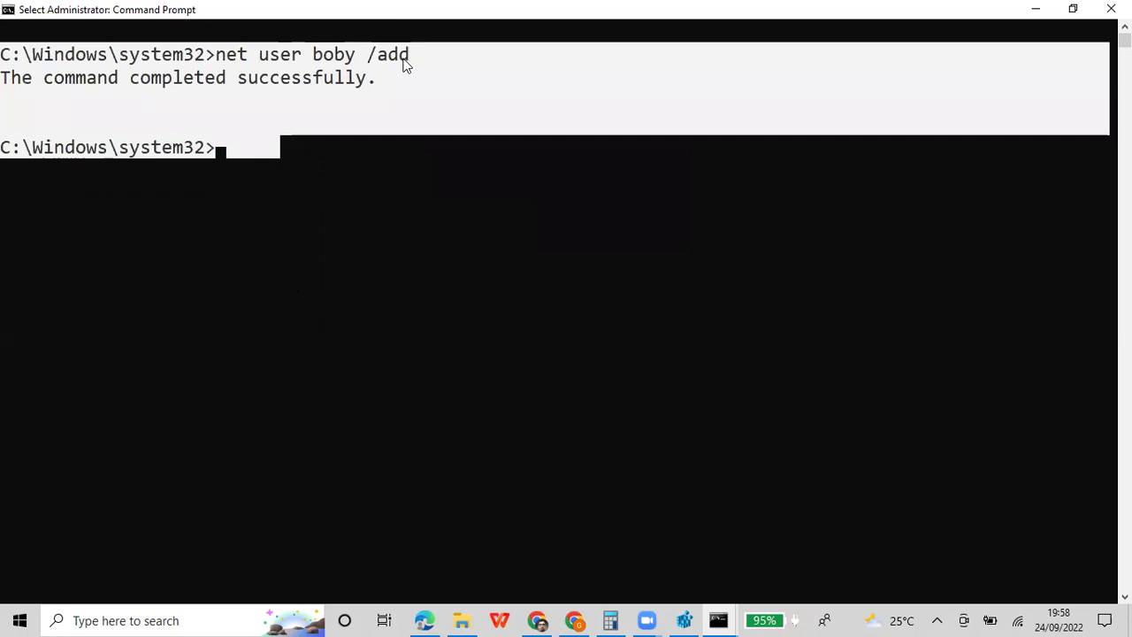
right_click(403, 62)
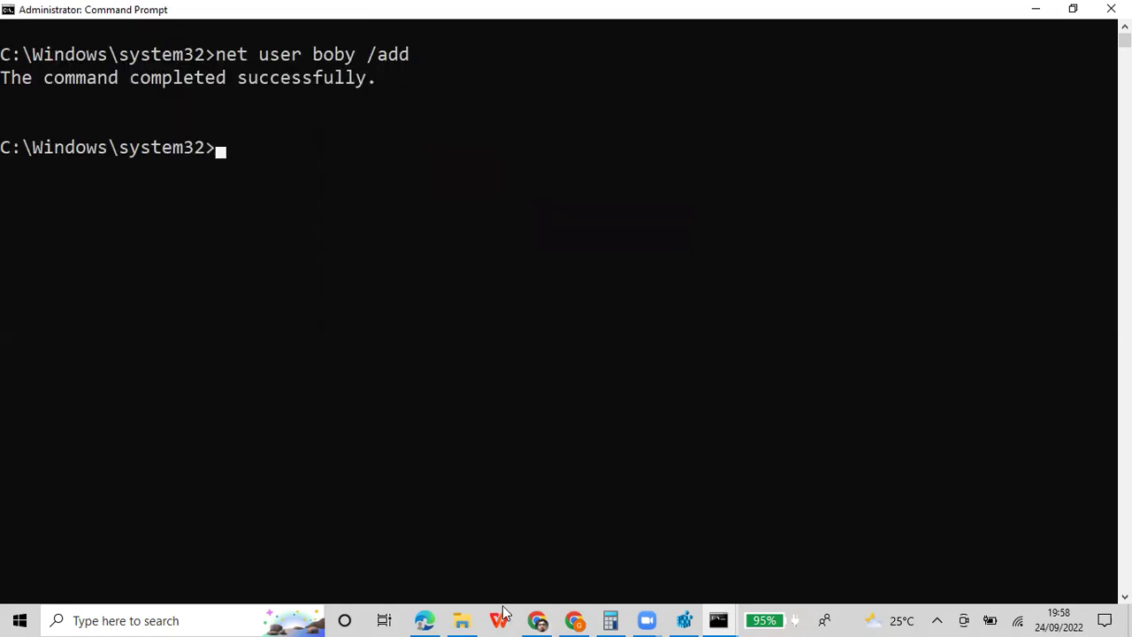
left_click(425, 620)
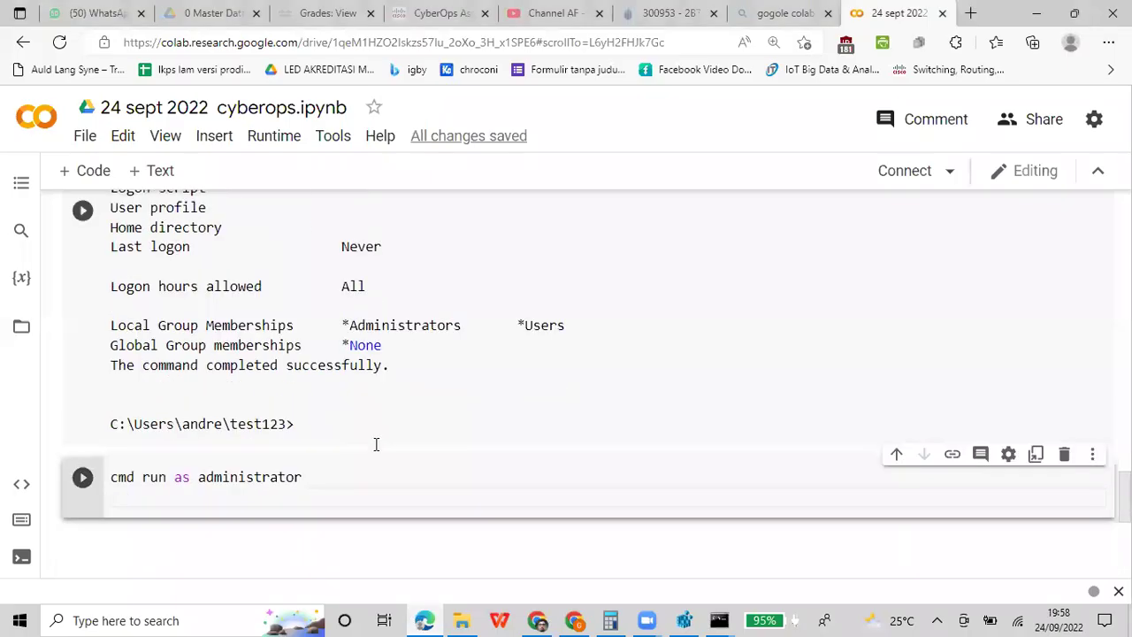
key("ctrl+v")
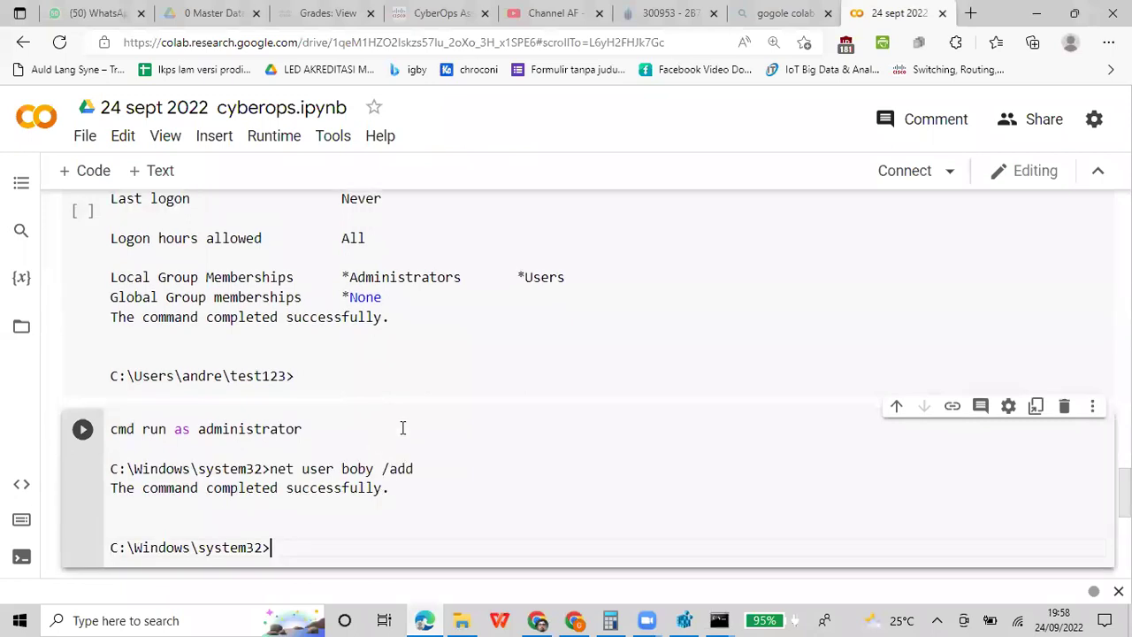
scroll(376, 442, "down", 1)
left_click(718, 620)
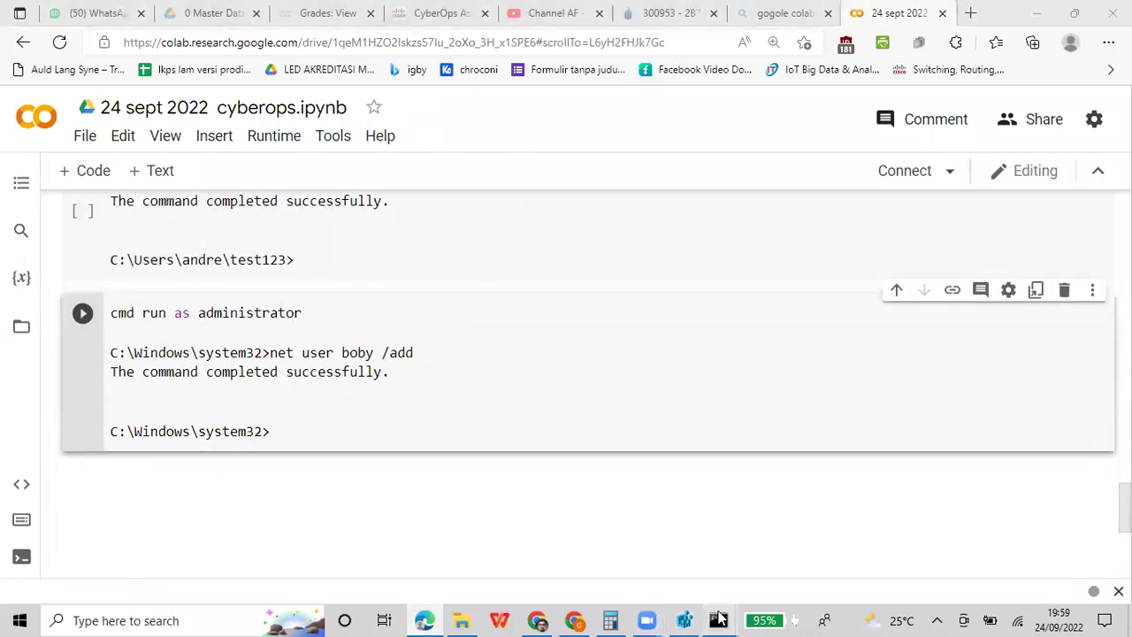
left_click(778, 506)
left_click(498, 270)
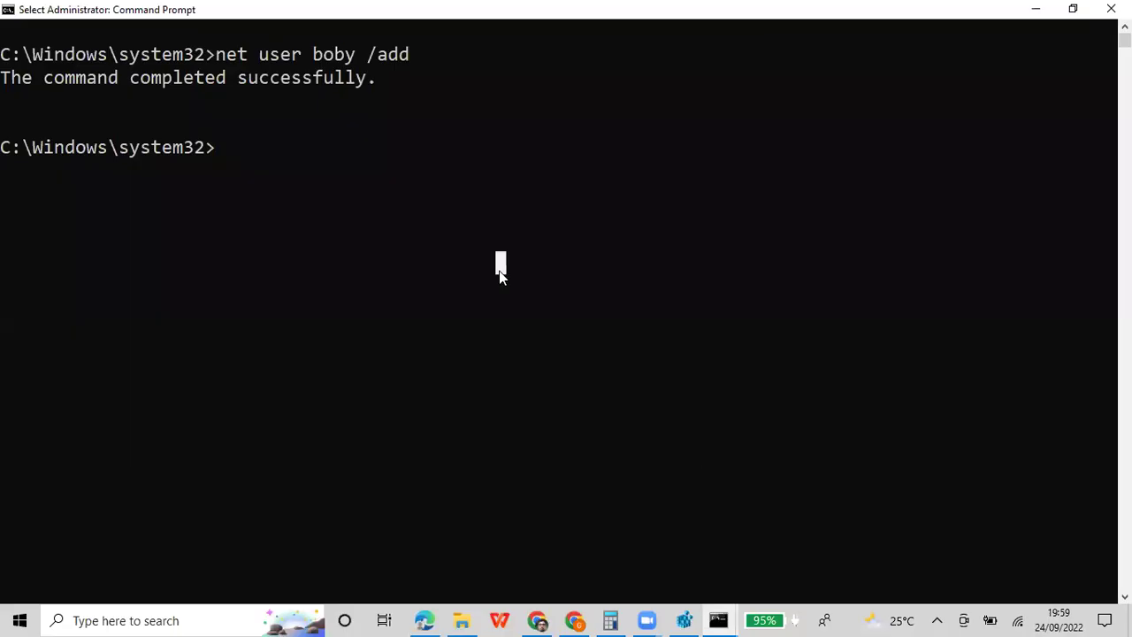
Type, without running, a net user command that sets a password for the new account
type("net")
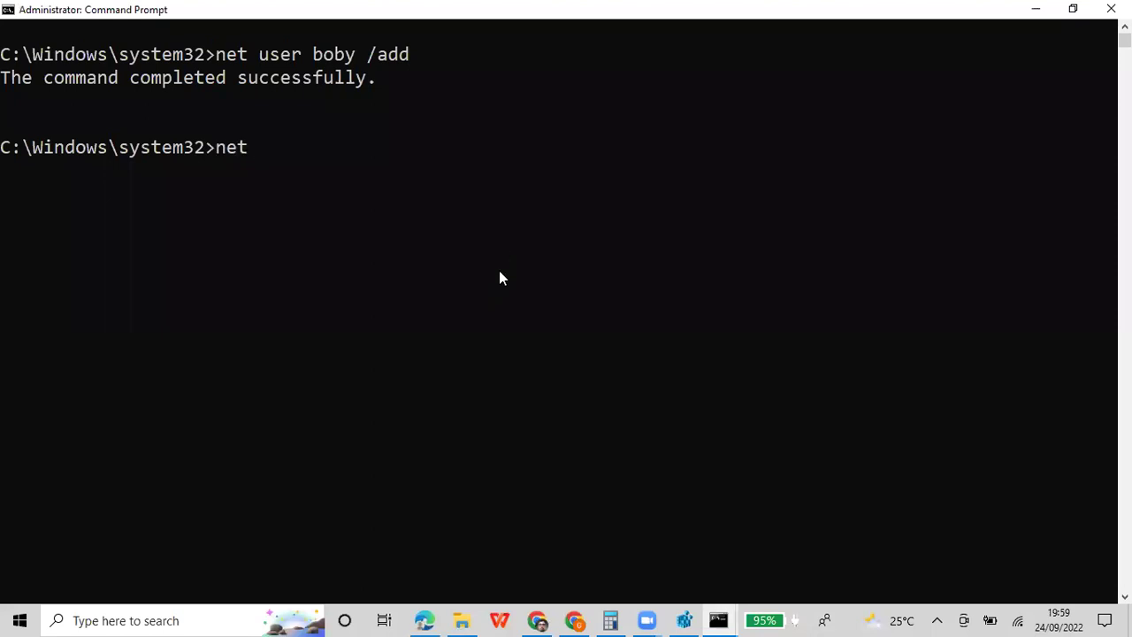
type(" user boby ")
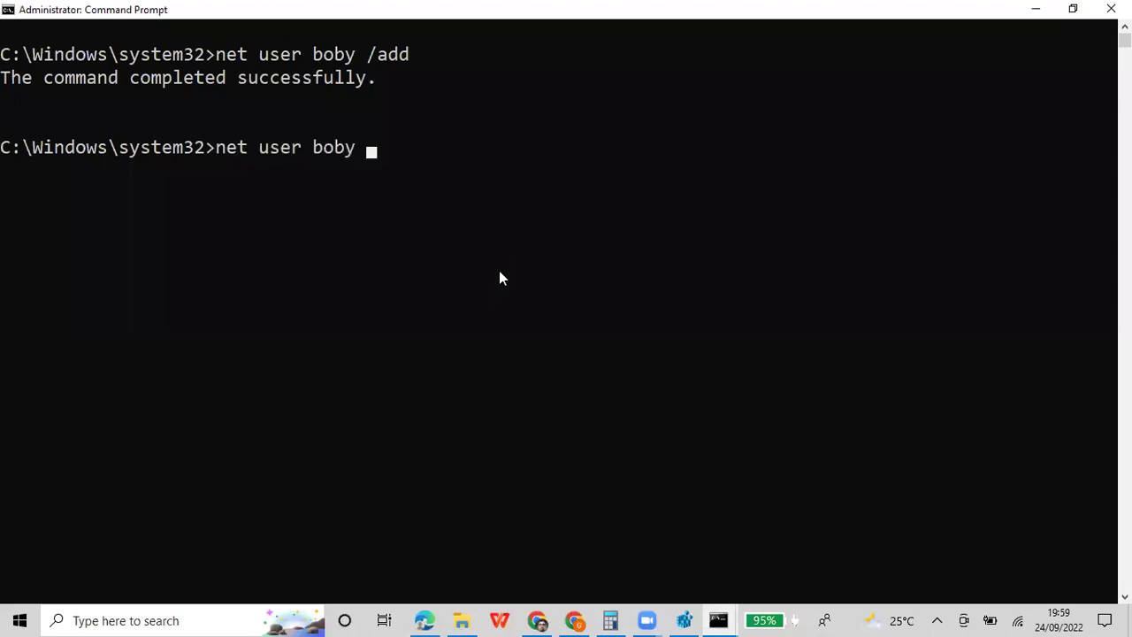
type(" 12")
key("BackSpace")
key("BackSpace")
type("pass123")
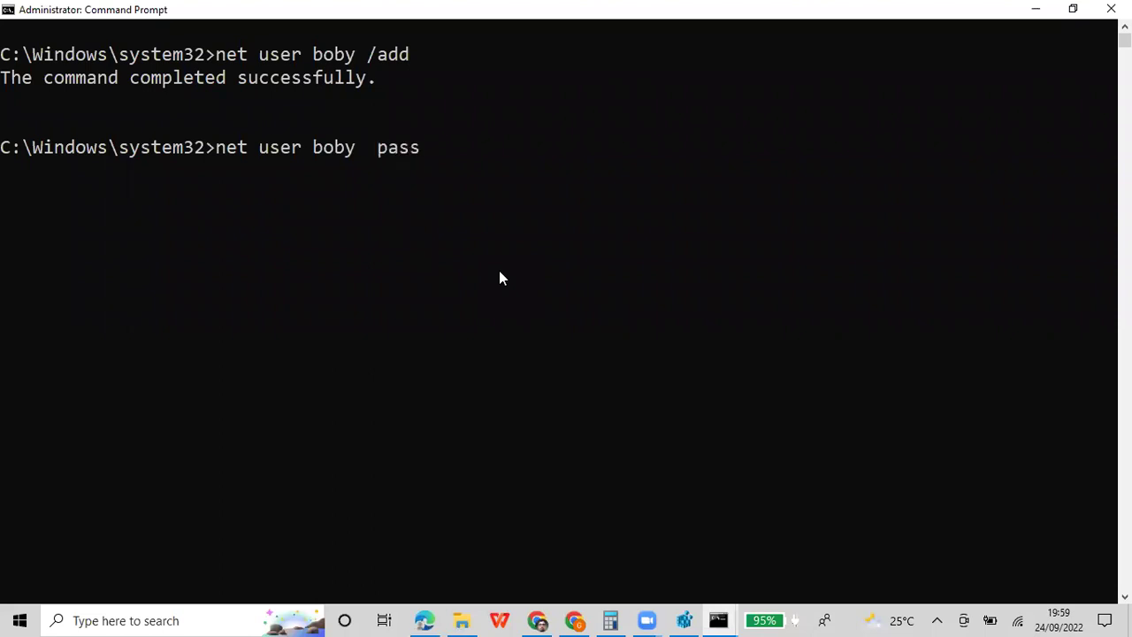
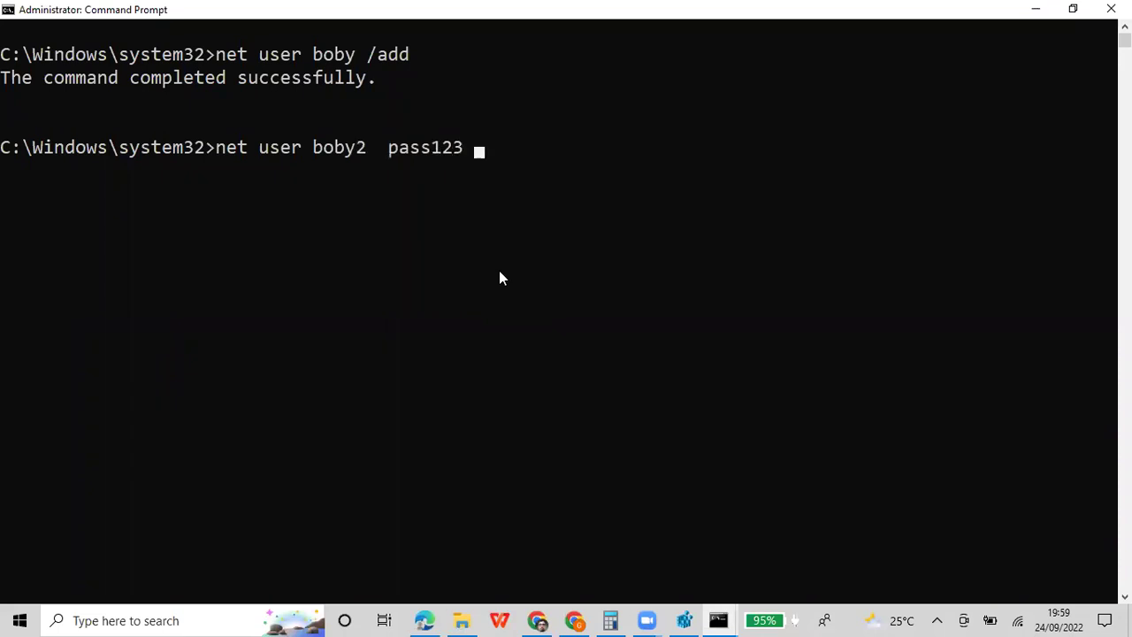
Add the boby2 account with a password via net user /add and copy the command and its output
type("d")
key("Return")
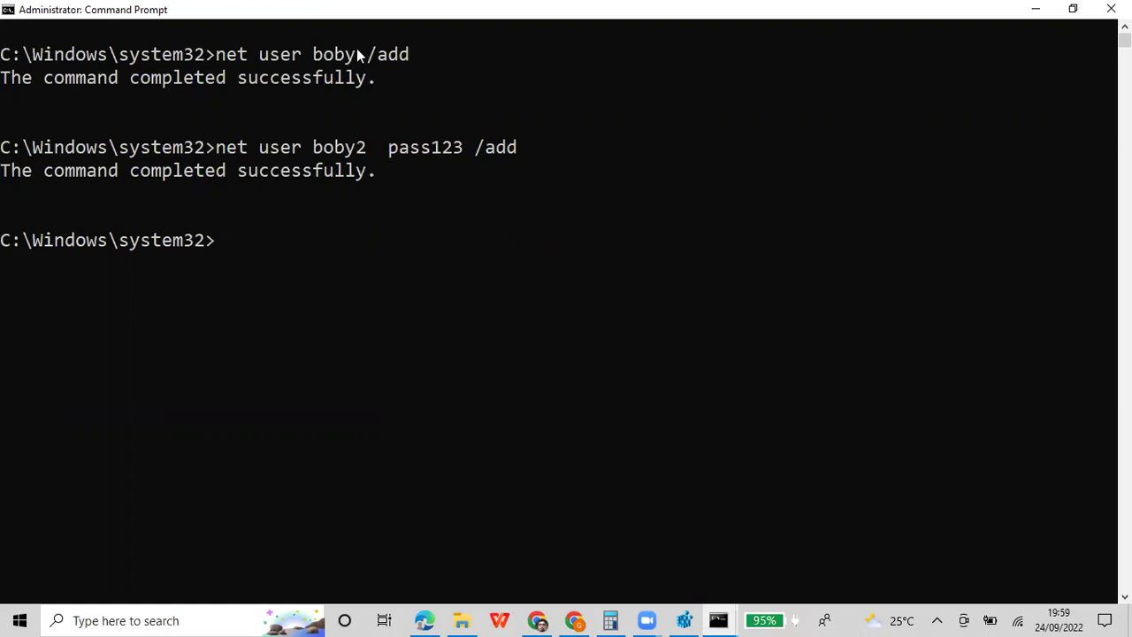
right_click(575, 10)
mouse_move(636, 137)
left_click(695, 133)
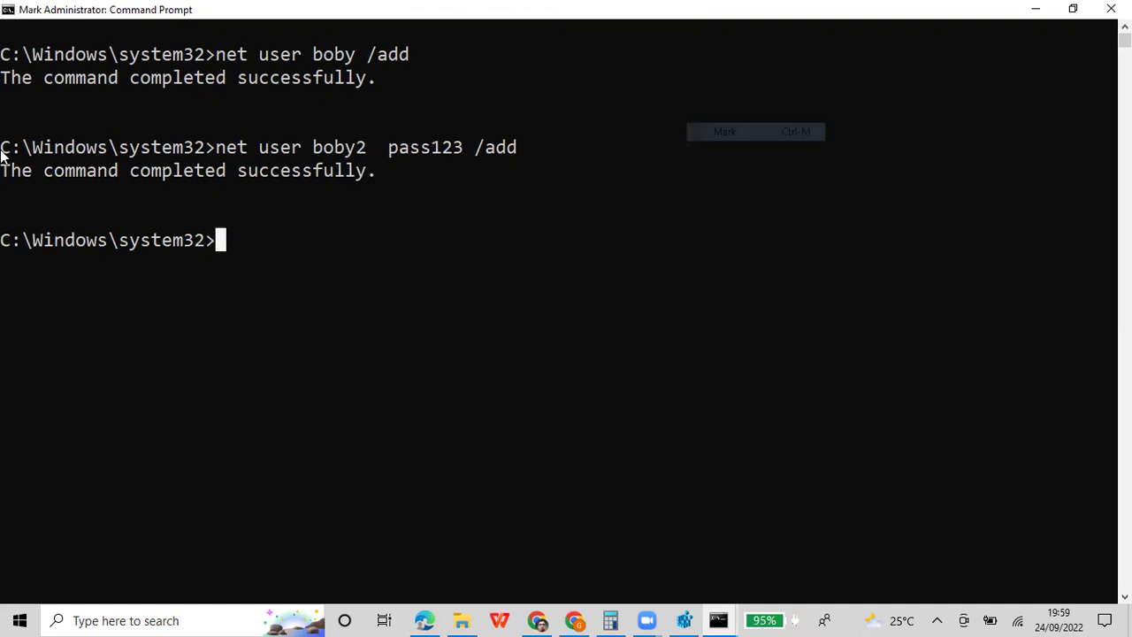
left_click_drag(4, 150, 222, 240)
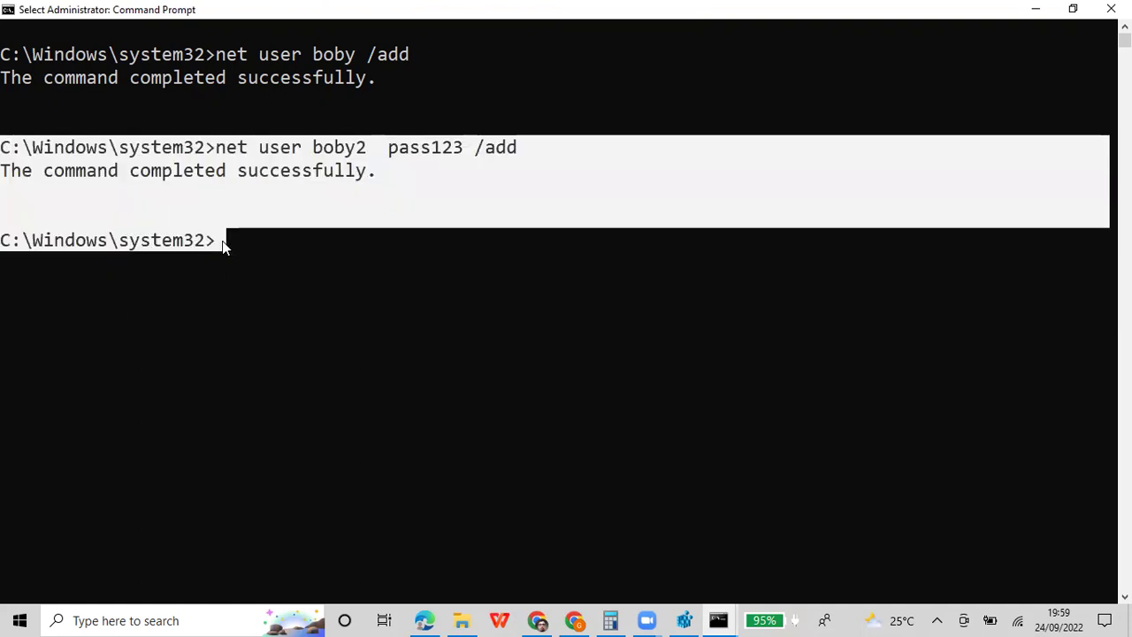
key("Return")
Paste the copied boby2 console output onto a new line in the Colab notebook cell
left_click(425, 620)
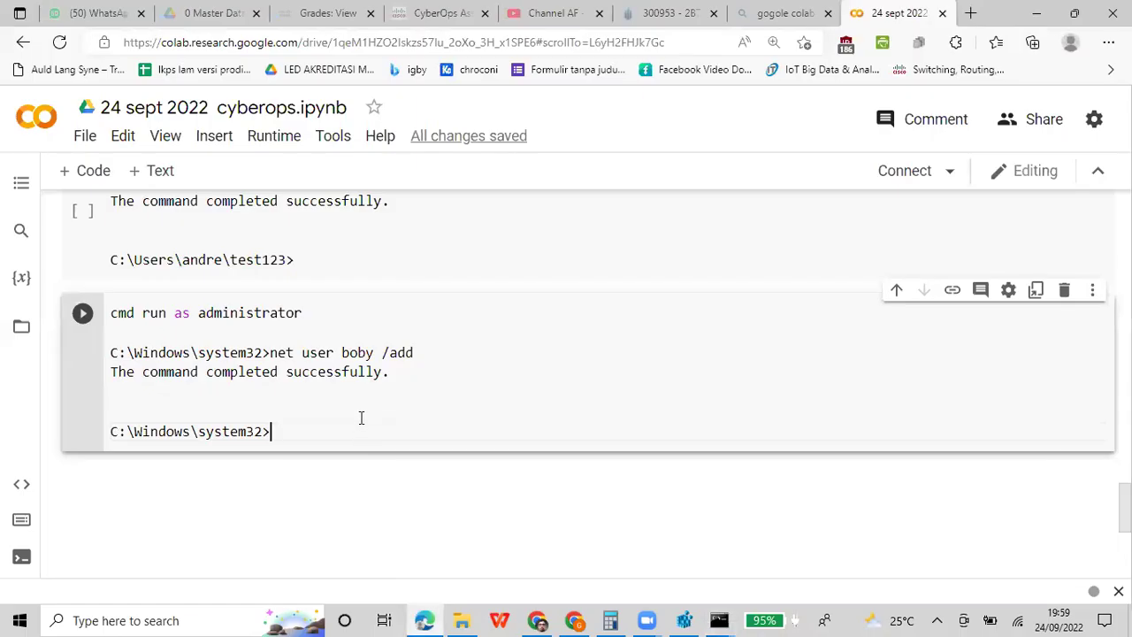
key("Return")
key("Return")
key("Return")
key("ctrl+v")
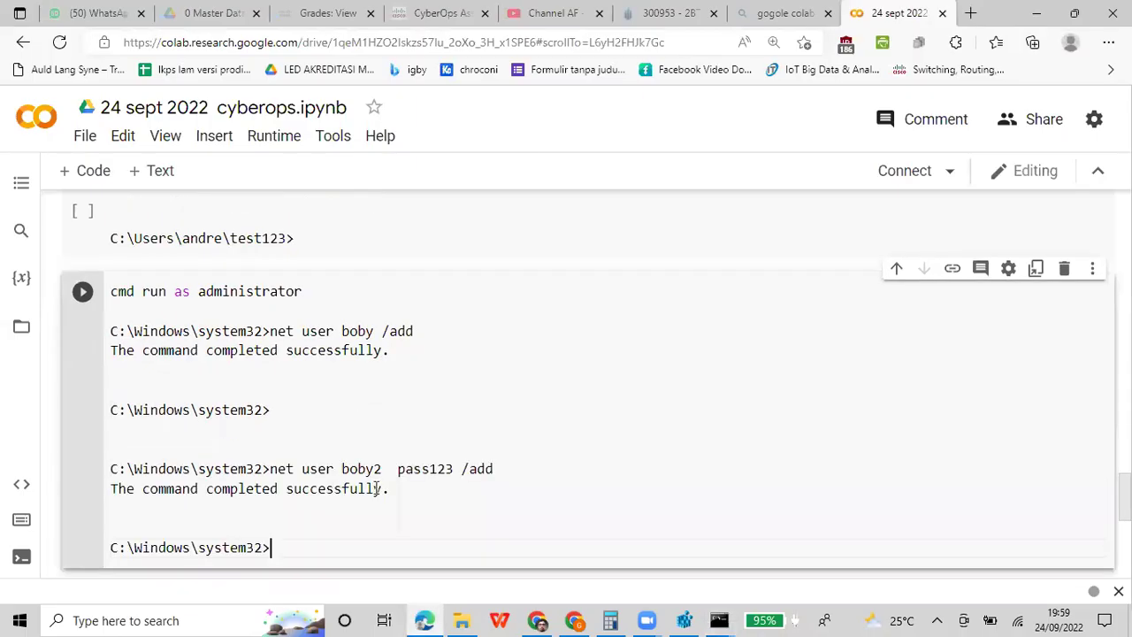
left_click(718, 620)
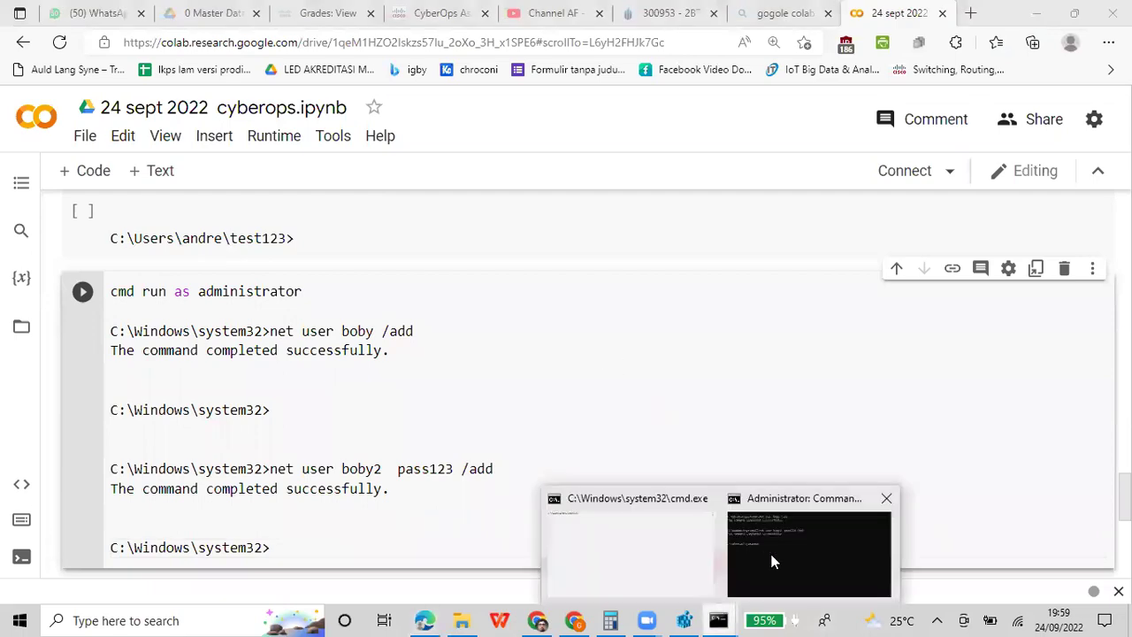
Run 'net user' in the administrator Command Prompt to list all local accounts
left_click(809, 553)
left_click(576, 307)
type("net user")
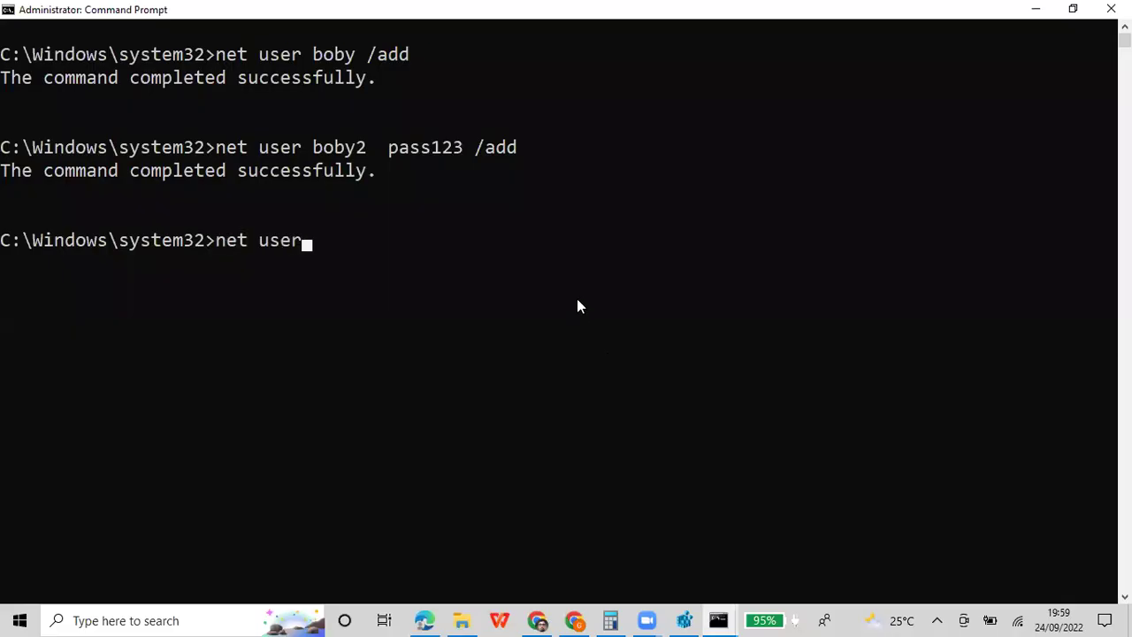
key("Return")
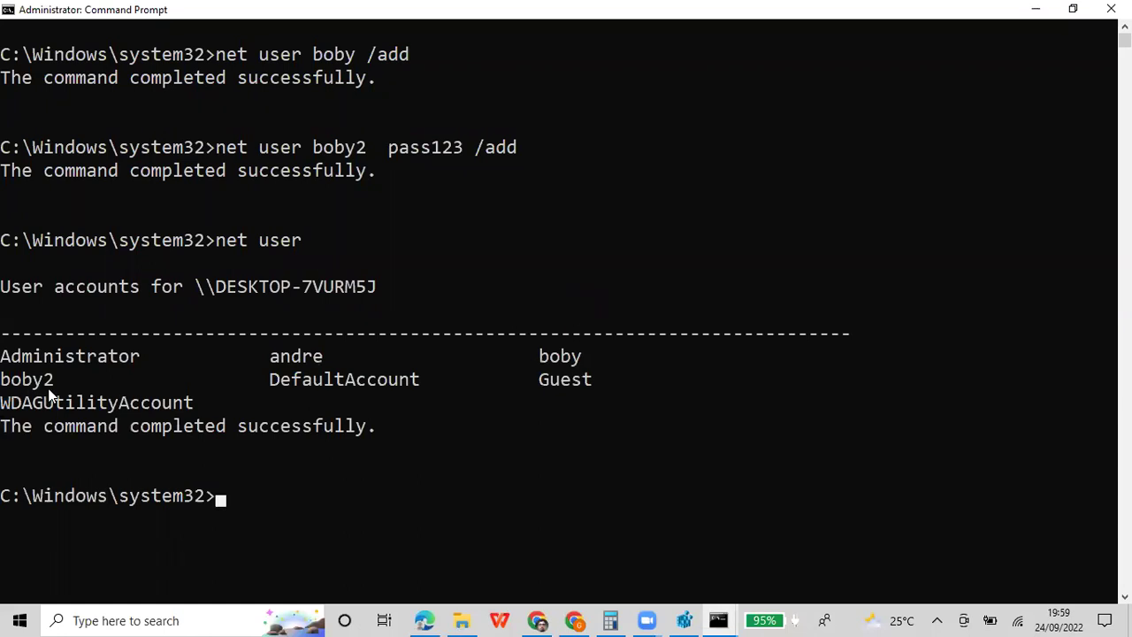
Mark and select the 'net user' command and account listing, then restart the marking
right_click(445, 8)
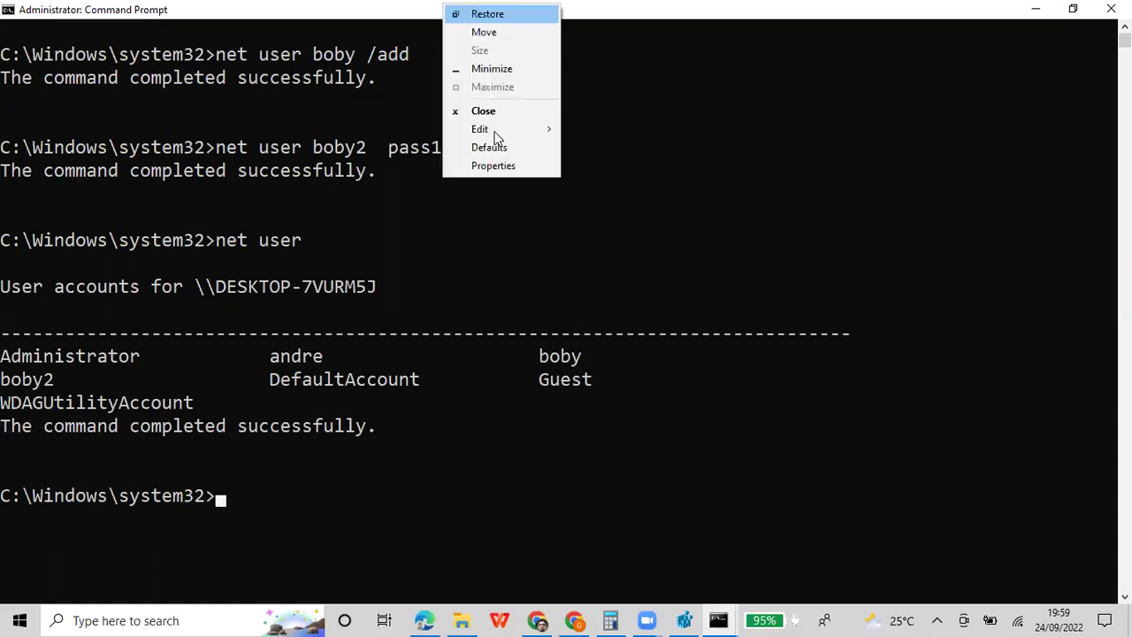
left_click(571, 130)
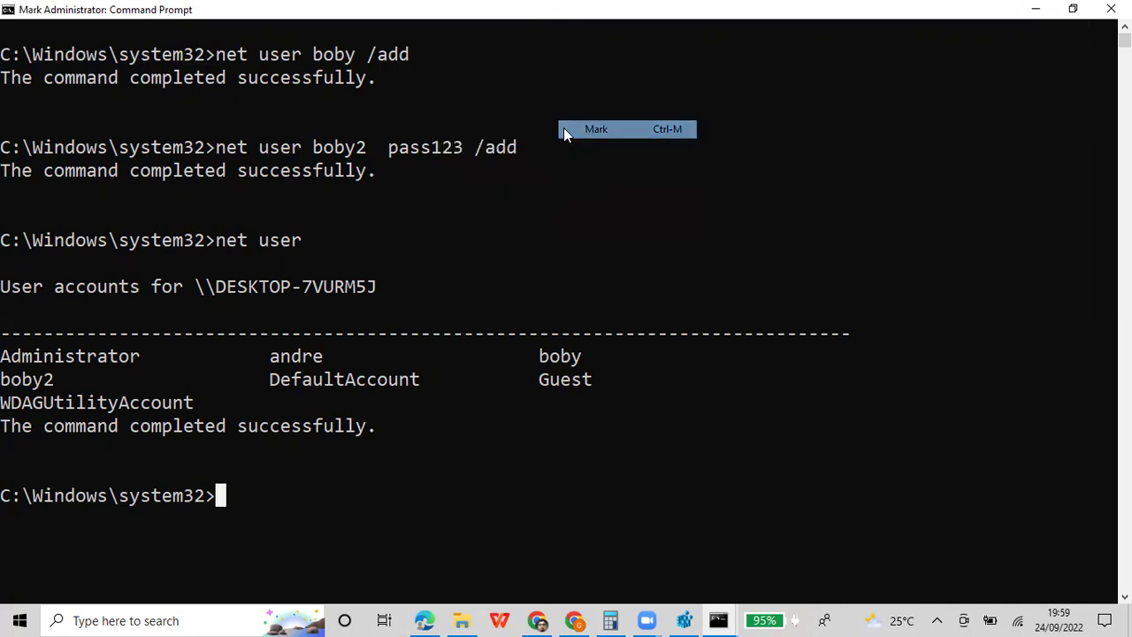
left_click_drag(6, 243, 311, 497)
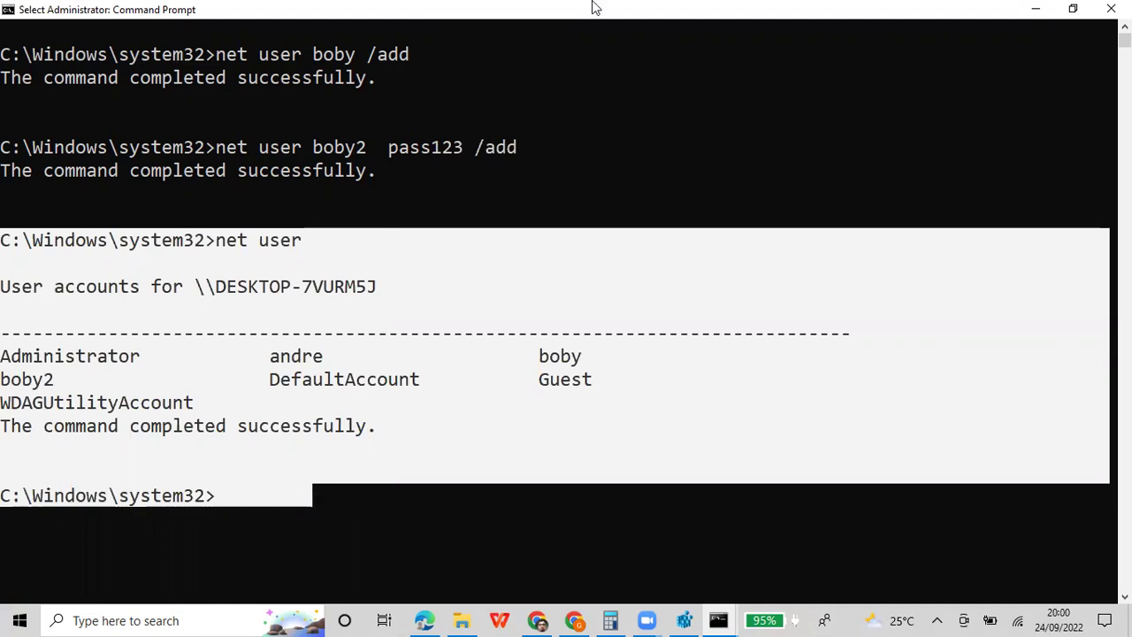
right_click(561, 6)
mouse_move(631, 131)
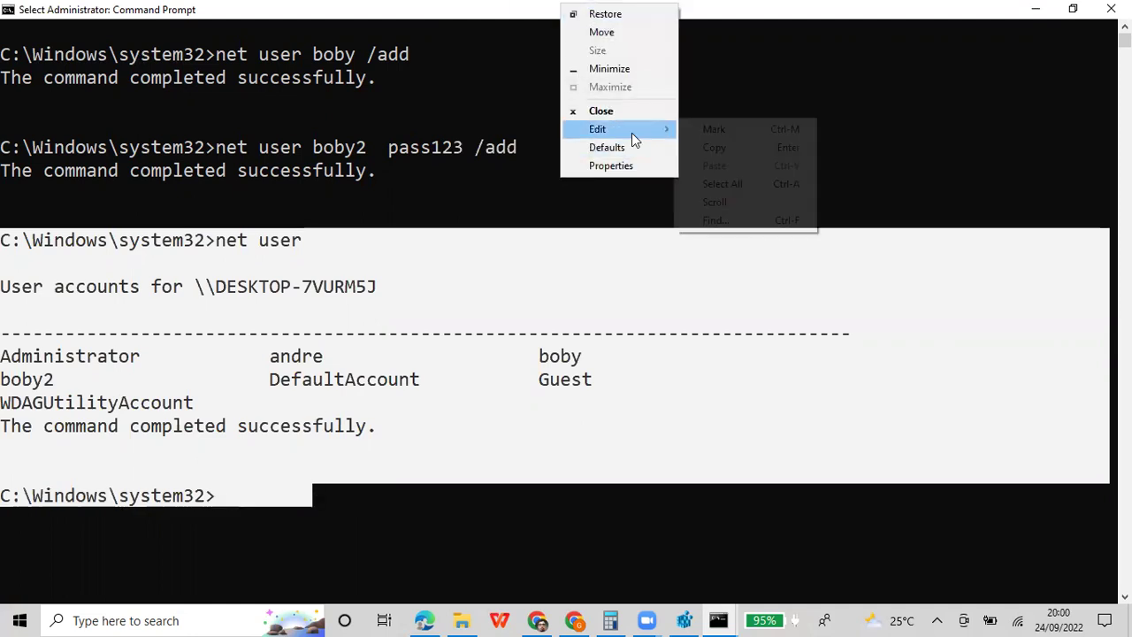
left_click(692, 133)
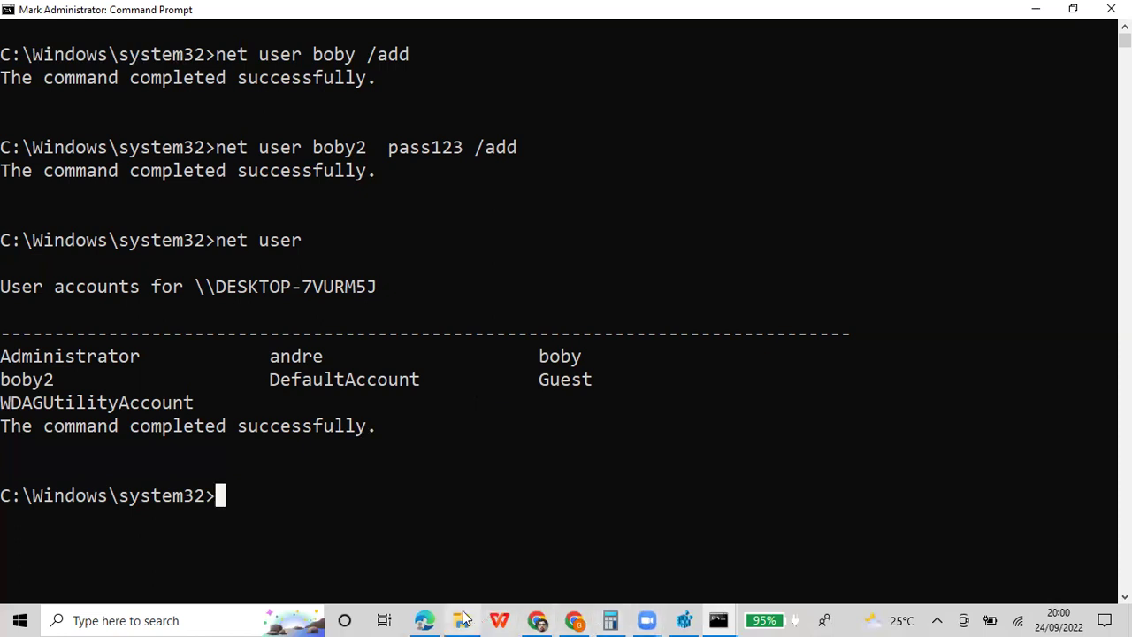
Paste the copied console output at the end of the Colab cell, then return to the administrator Command Prompt
left_click(425, 620)
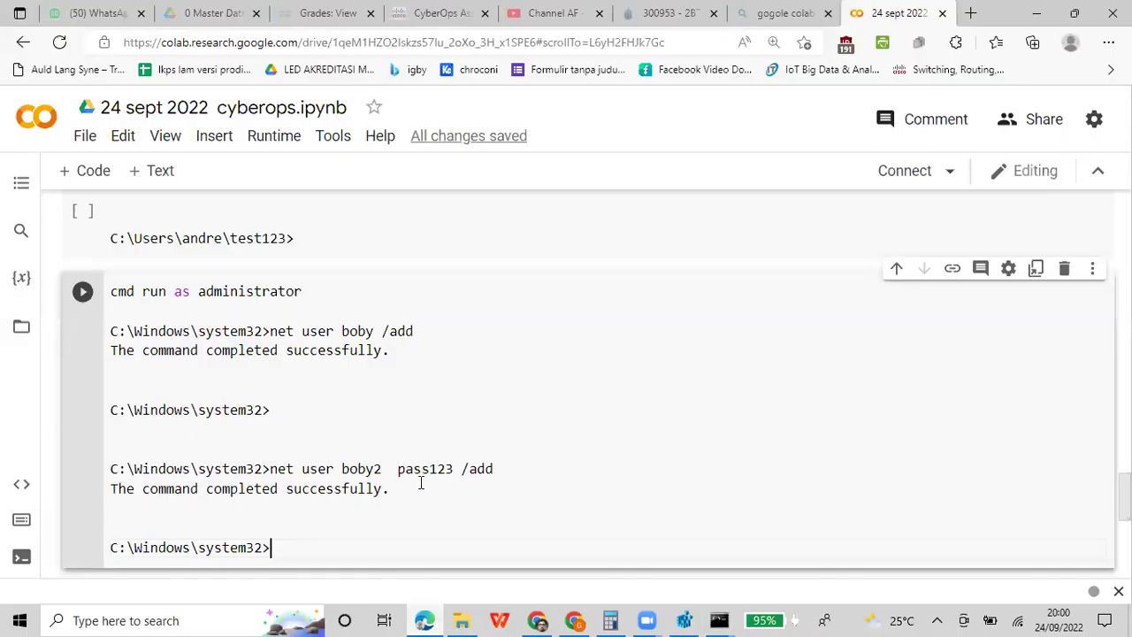
scroll(421, 482, "down", 1)
key("Return")
key("Return")
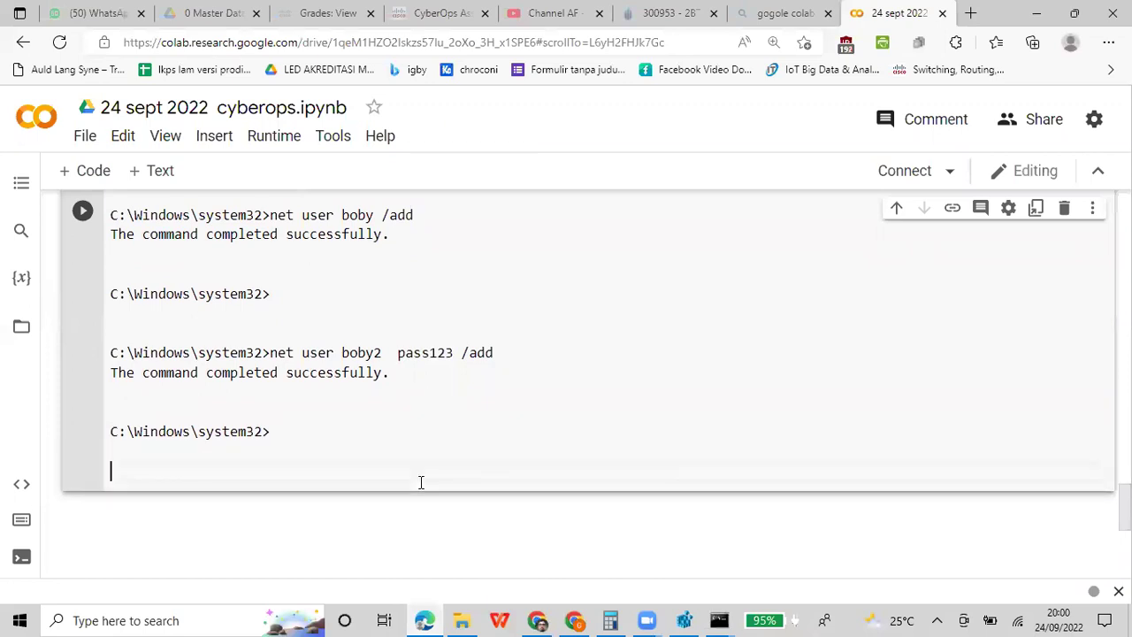
key("ctrl+v")
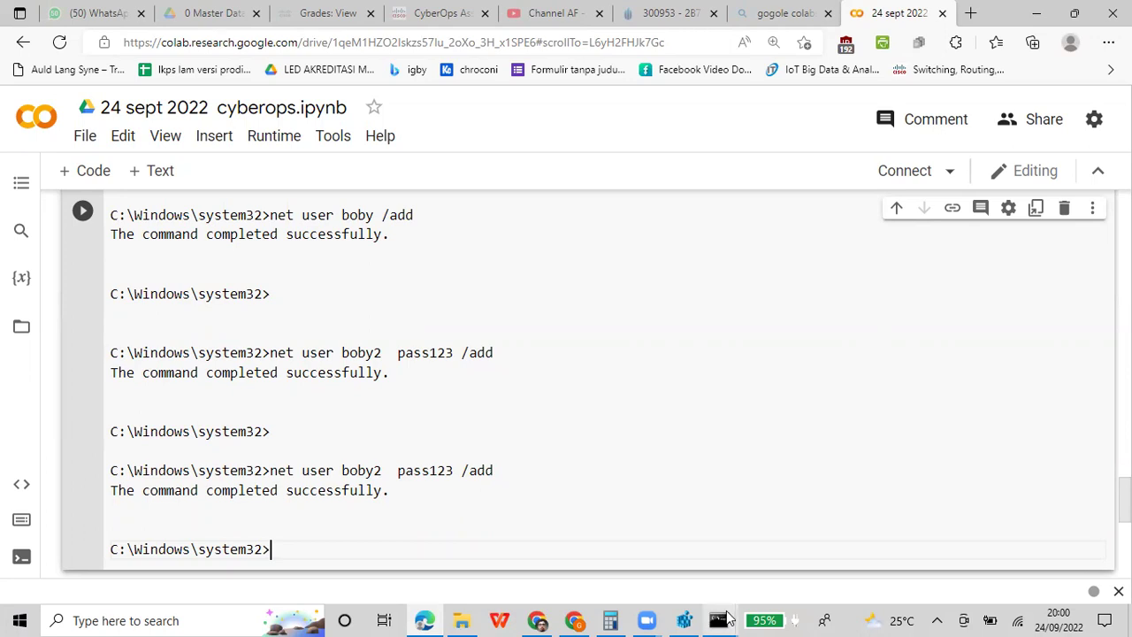
left_click(718, 620)
left_click(838, 532)
Run 'net user boby' to display boby's account details
scroll(652, 380, "down", 2)
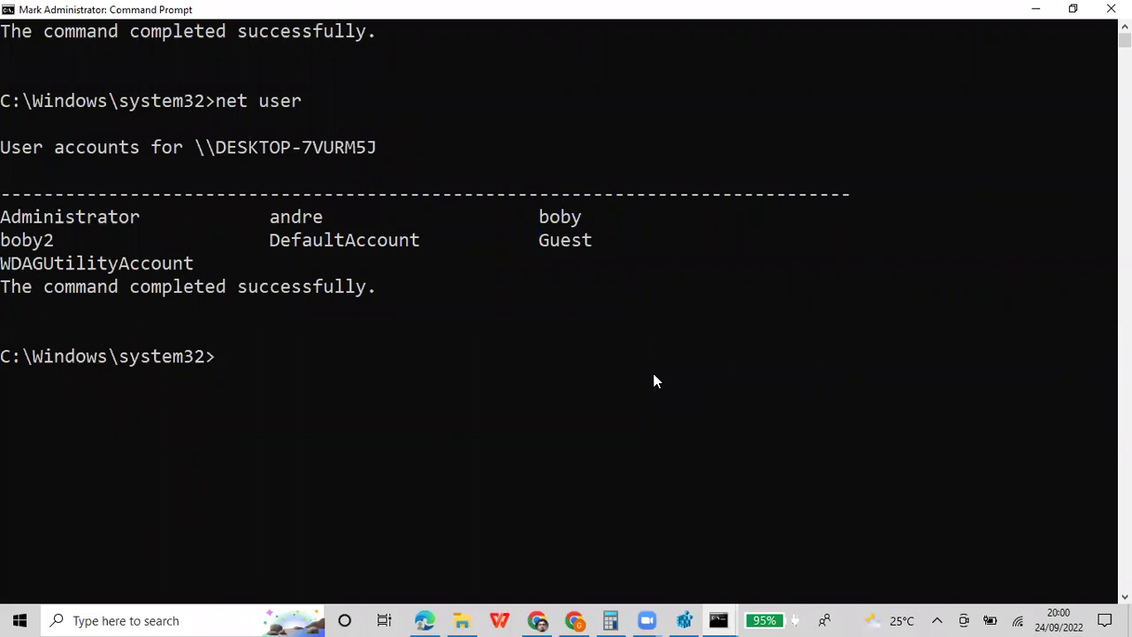
left_click(479, 426)
type("net use")
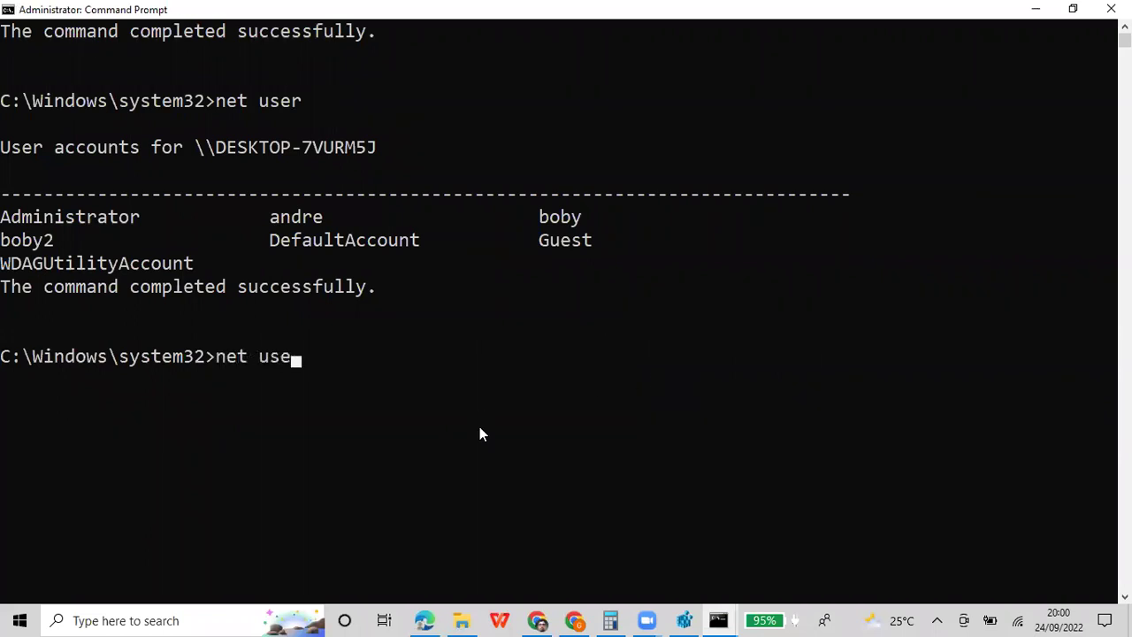
type("r boby")
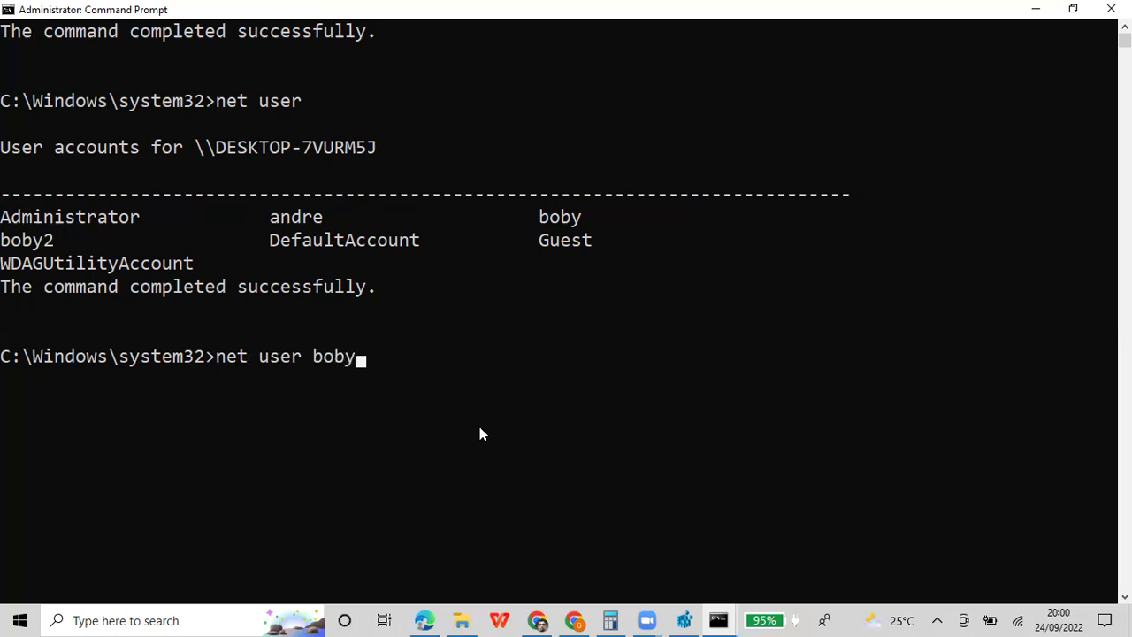
key("Return")
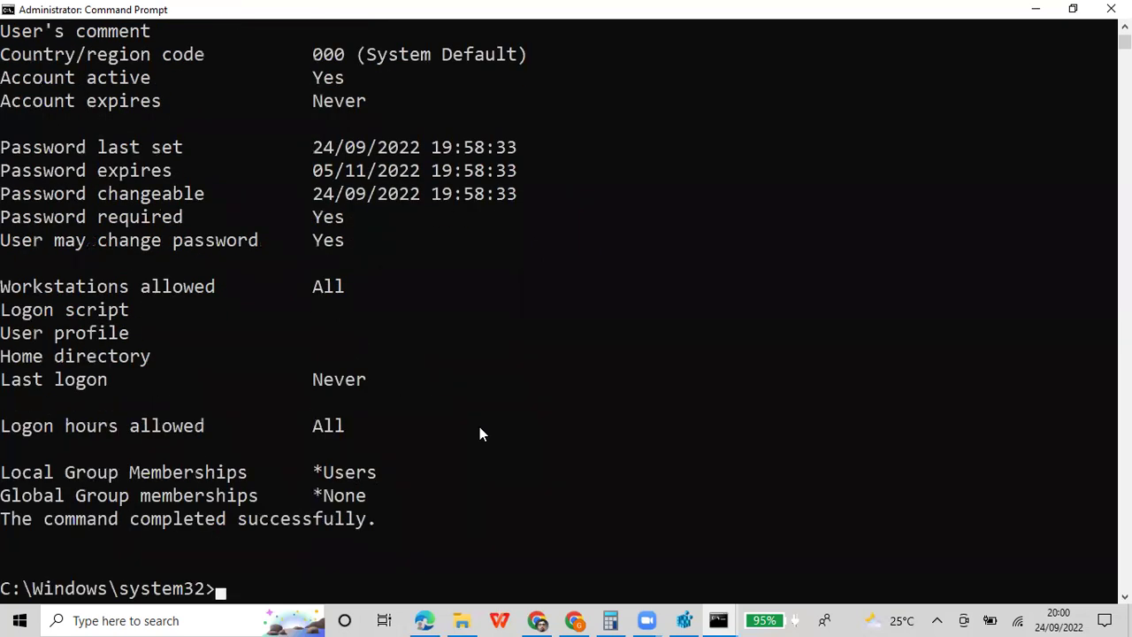
Mark and select the boby account details output in the console
scroll(460, 273, "up", 6)
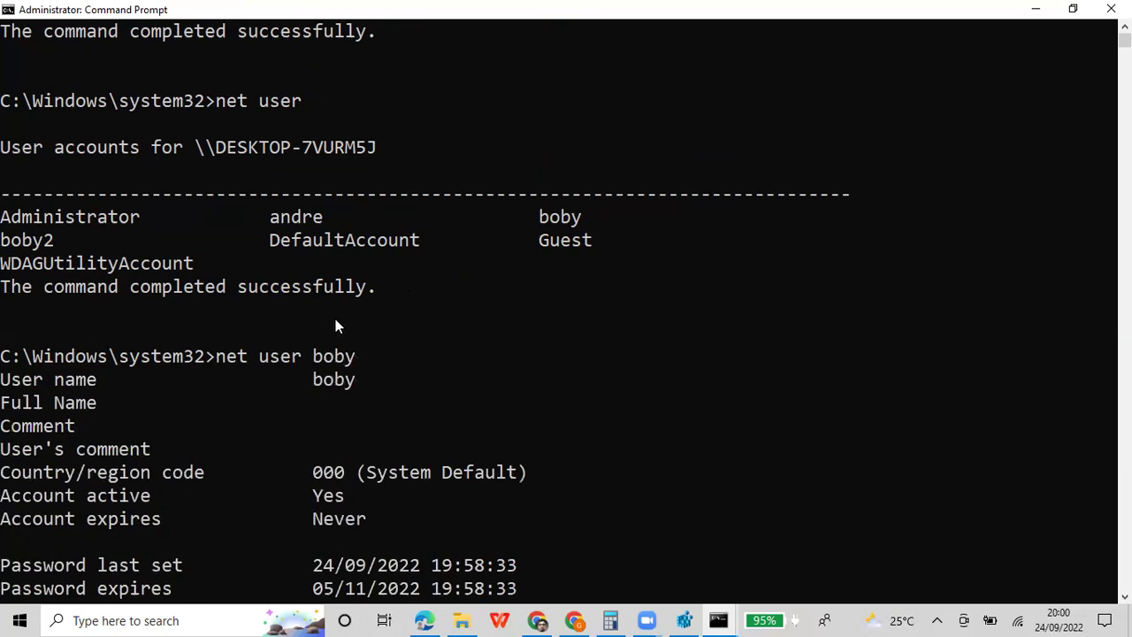
scroll(347, 353, "down", 7)
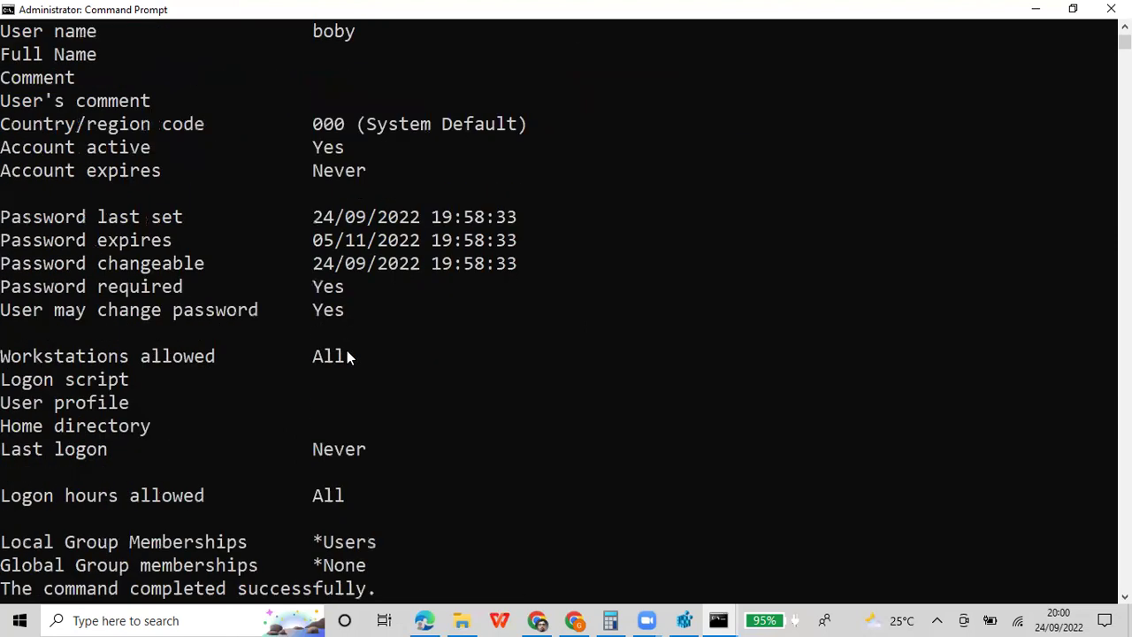
scroll(346, 355, "up", 4)
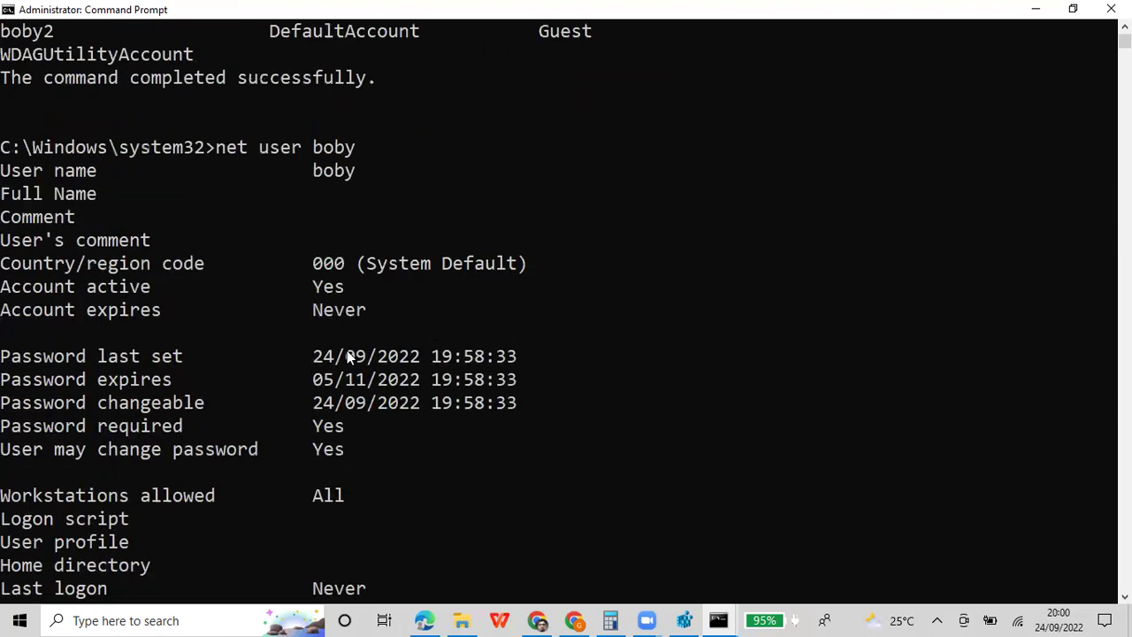
right_click(468, 10)
mouse_move(522, 127)
left_click(656, 125)
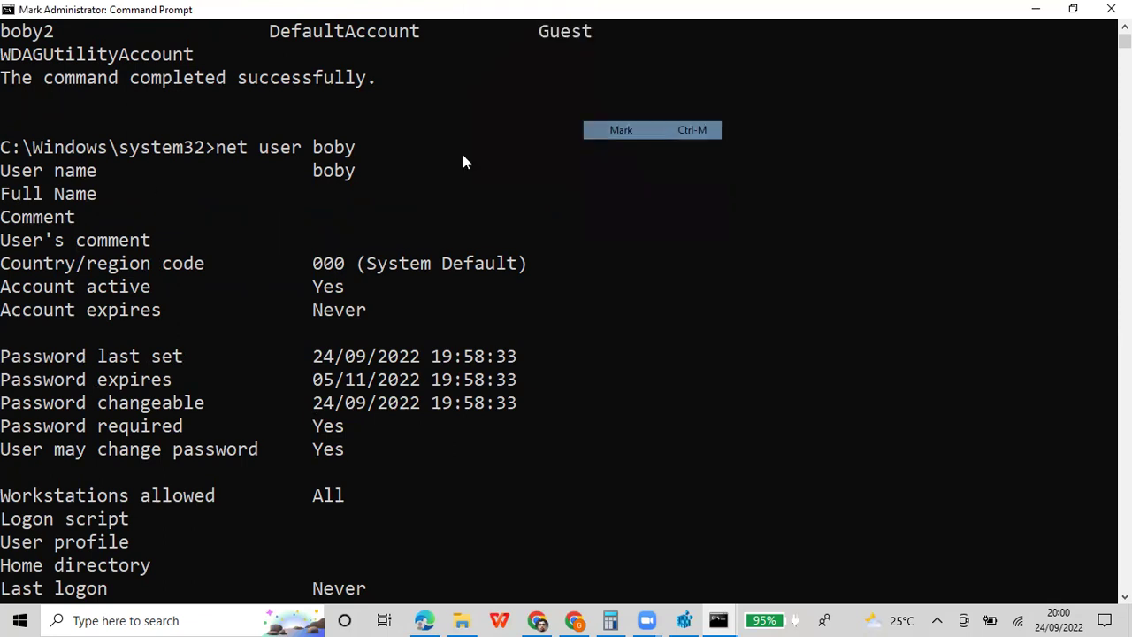
left_click_drag(4, 155, 307, 502)
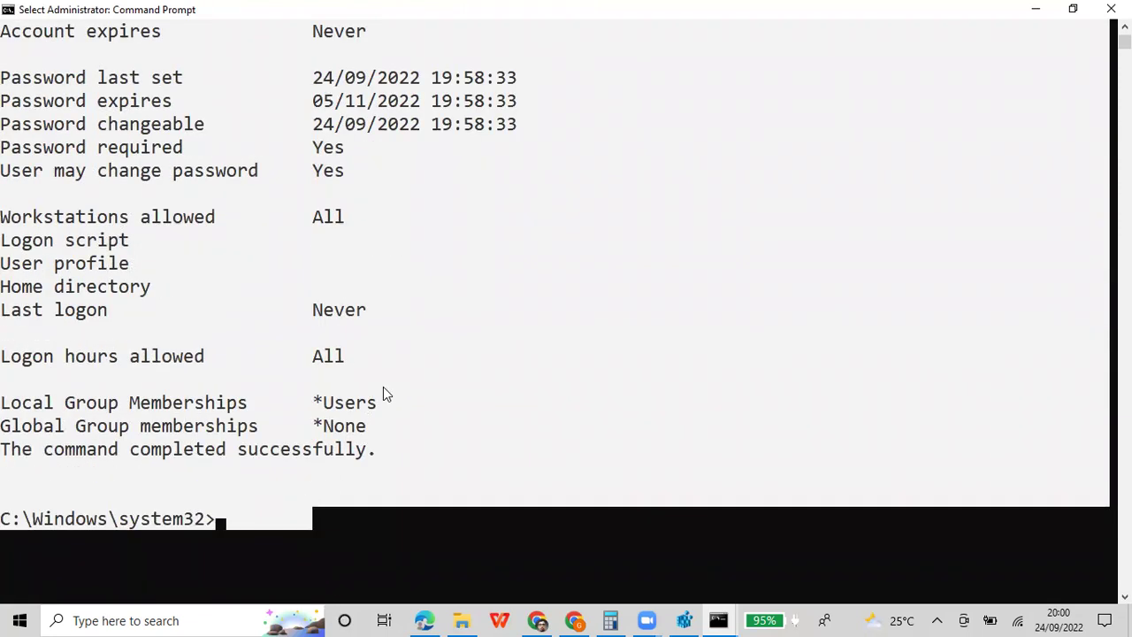
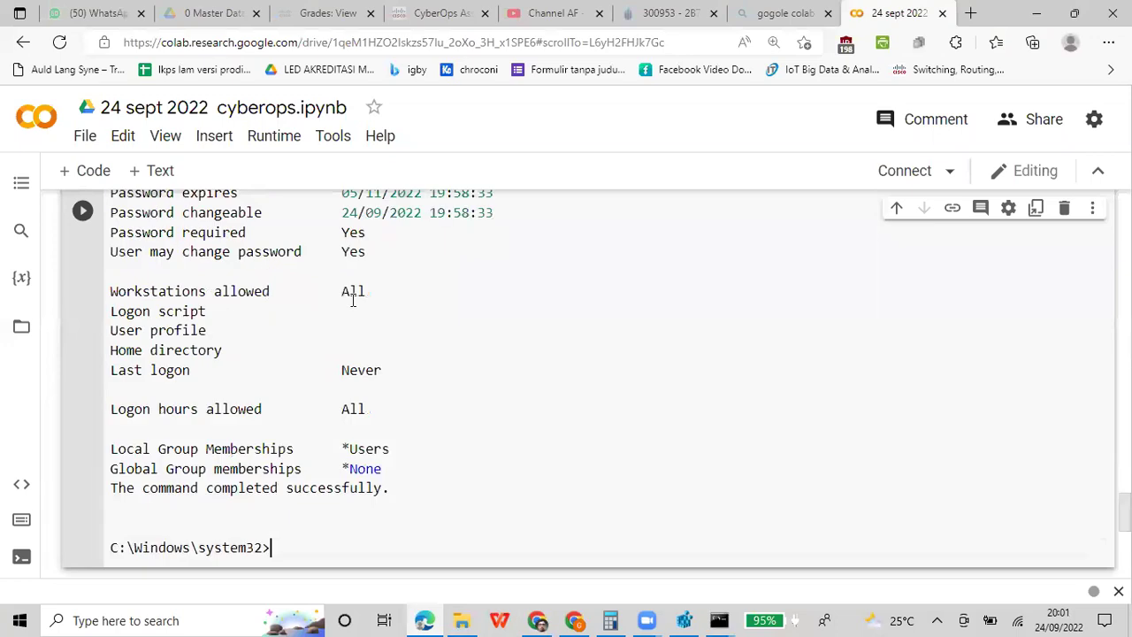
Bring the Administrator Command Prompt window to the front
scroll(571, 296, "up", 5)
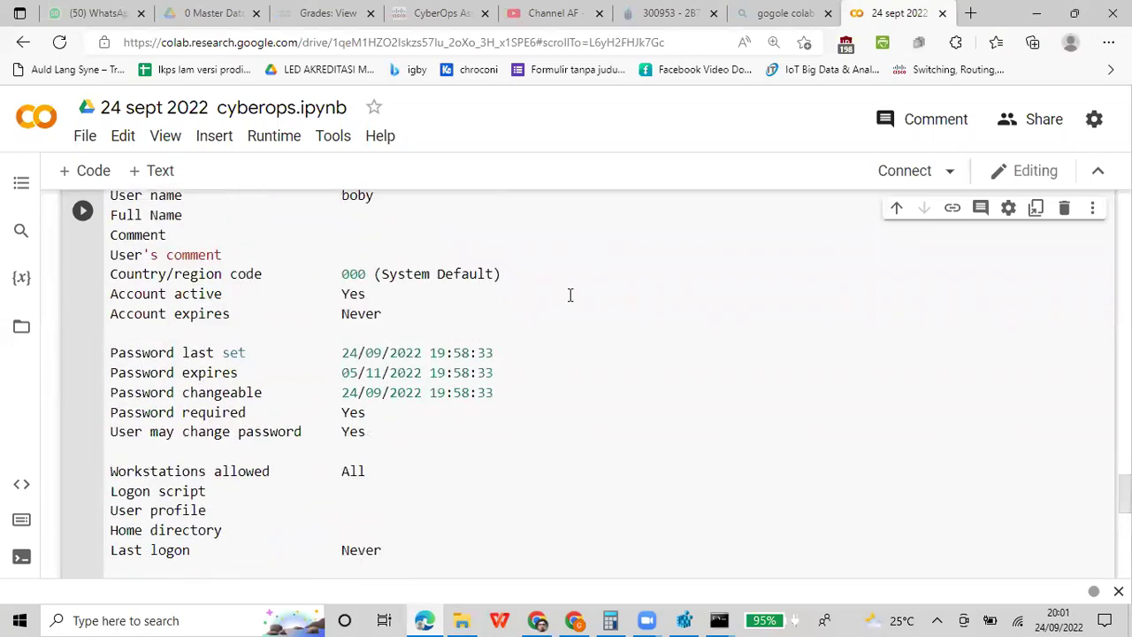
left_click(718, 620)
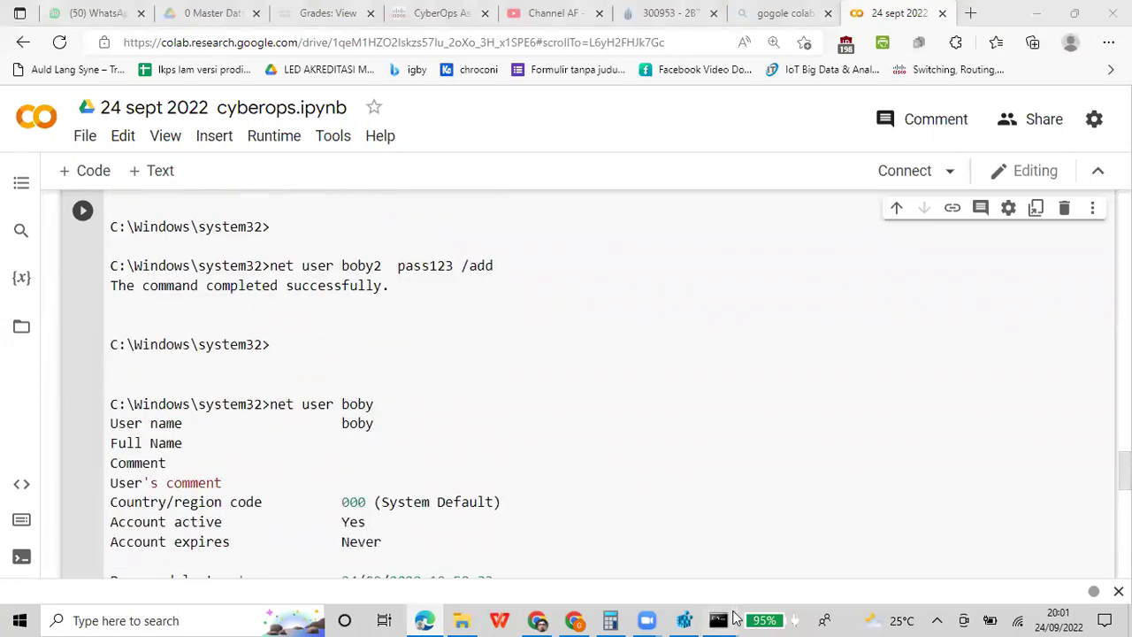
left_click(800, 554)
Enter the command 'net localgroup administrators boby /add' at the prompt
scroll(619, 378, "up", 2)
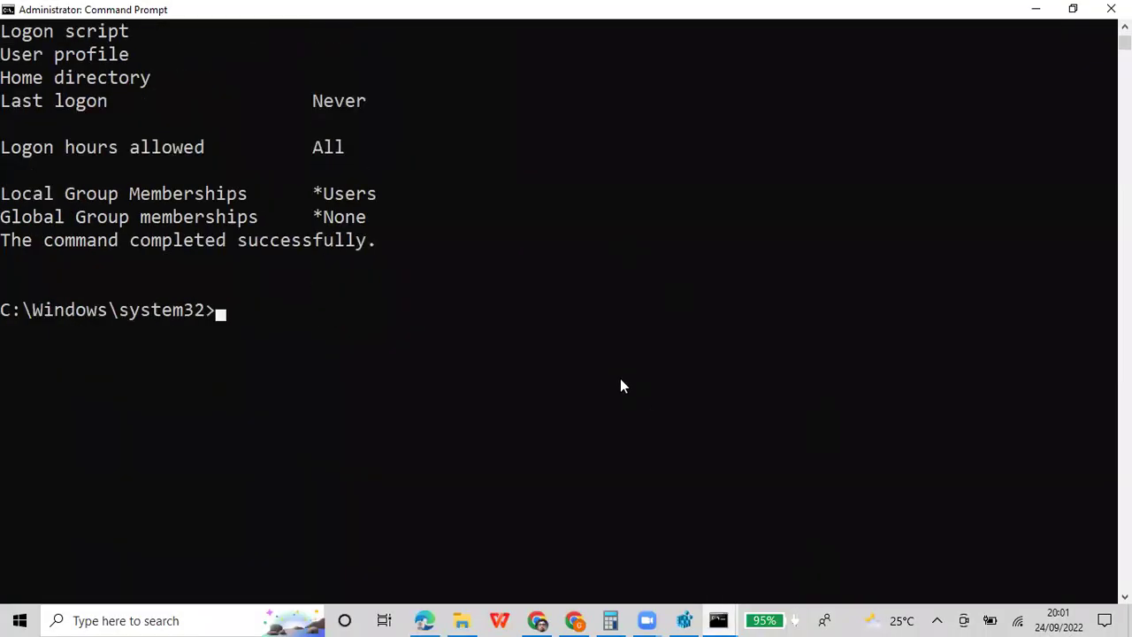
type("net ")
type("net localg")
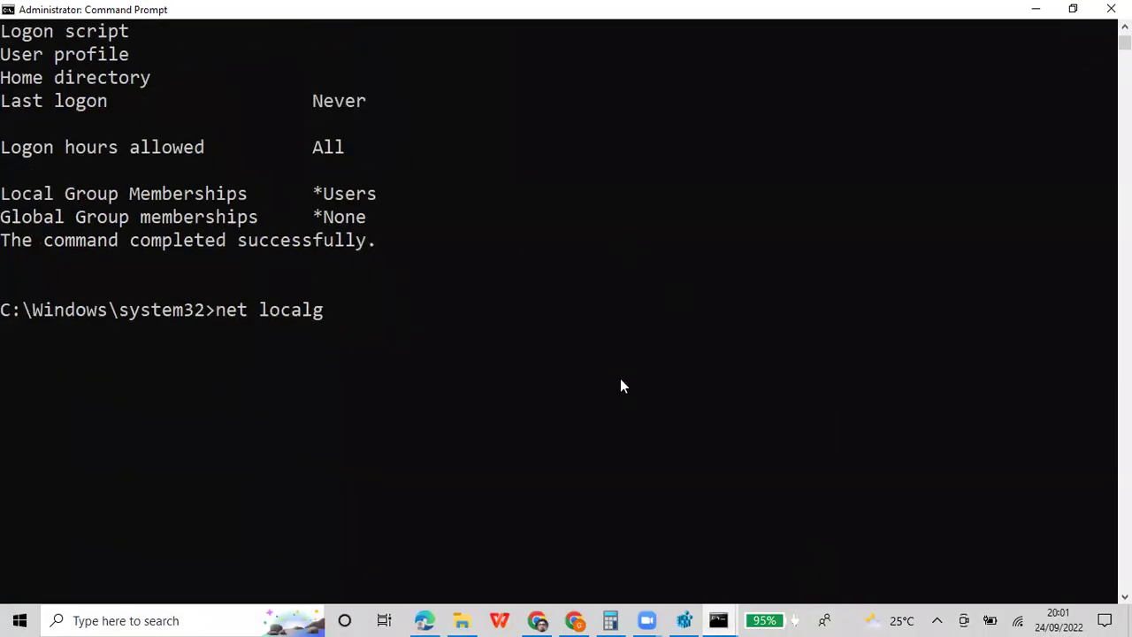
type("roup a")
key("BackSpace")
key("BackSpace")
type("s")
key("BackSpace")
type("administ")
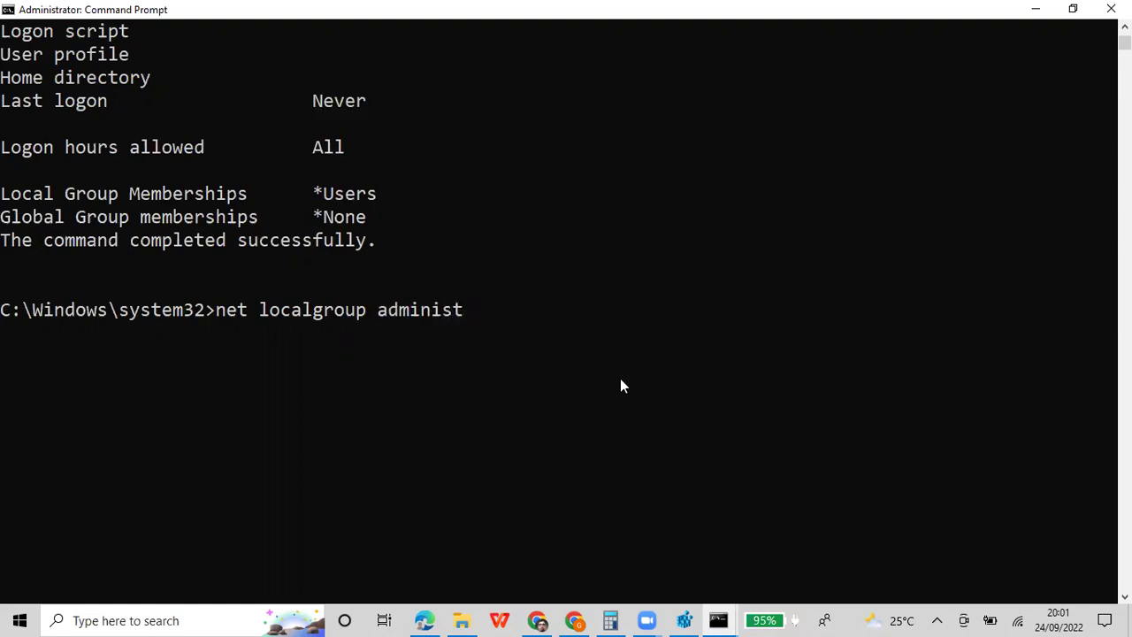
type("rators administrators bo")
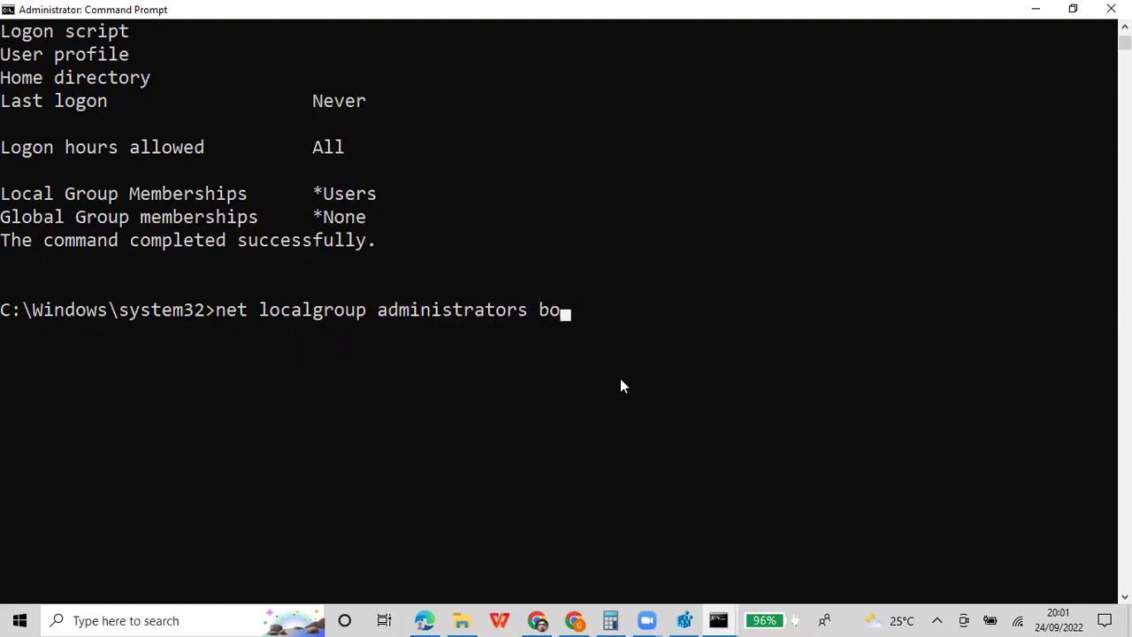
type("by /add")
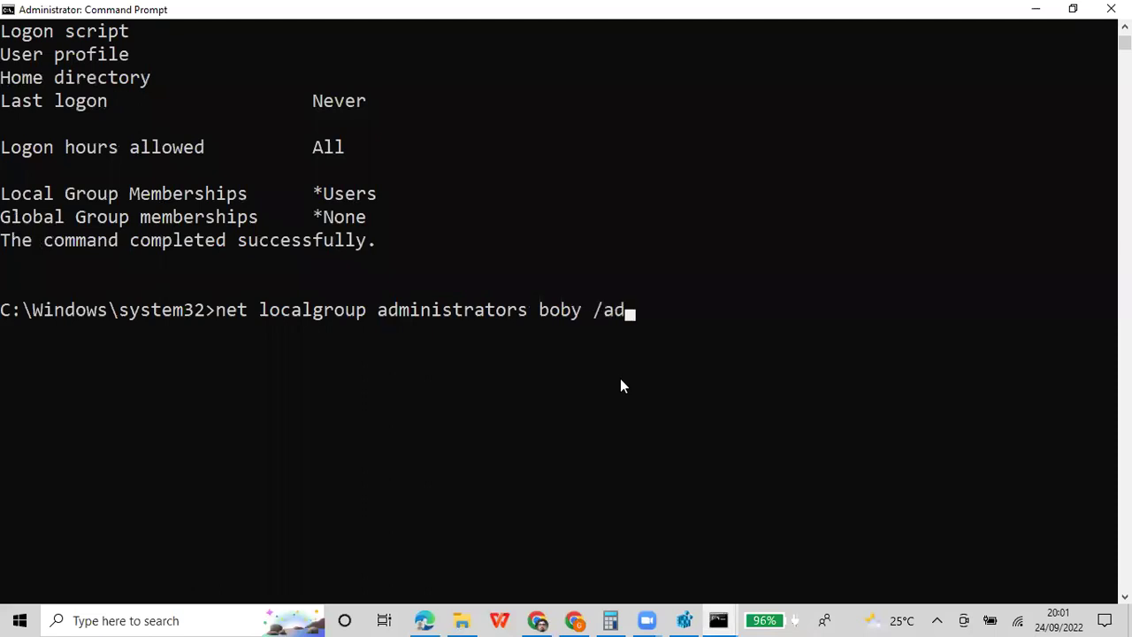
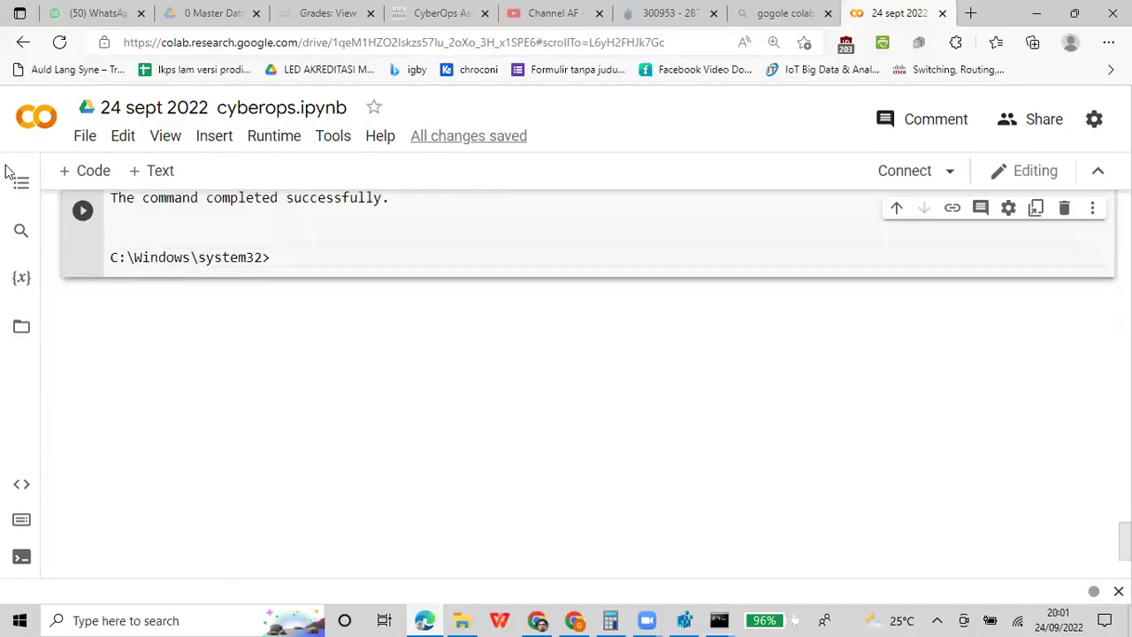
Add a new code cell and paste the net user account-details output from Command Prompt into it
left_click(94, 171)
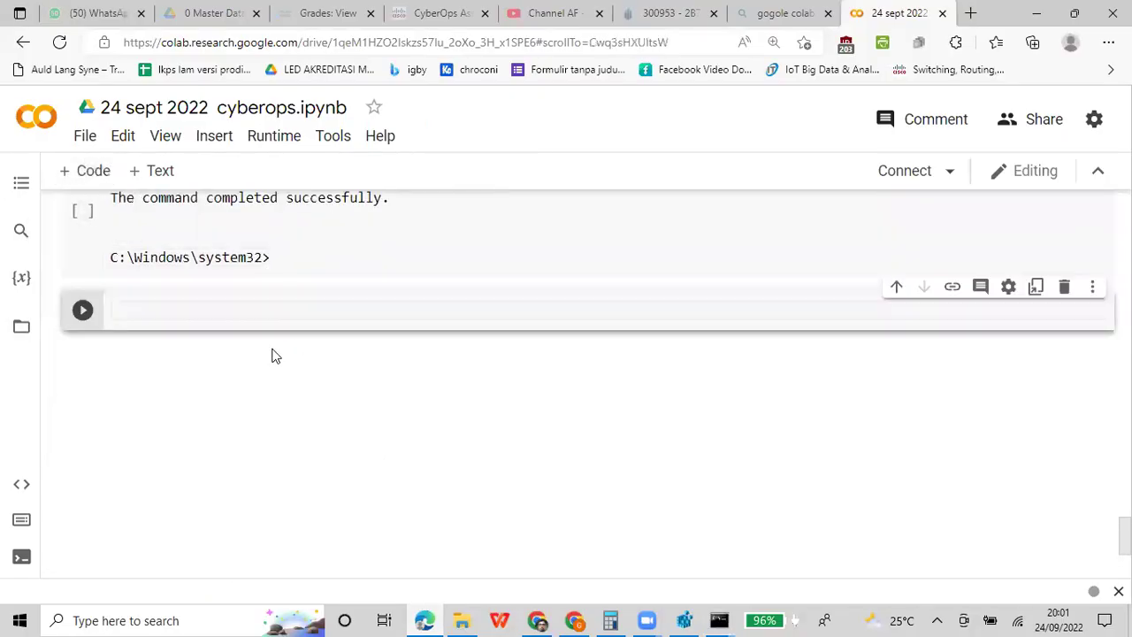
key("ctrl+v")
scroll(424, 368, "up", 5)
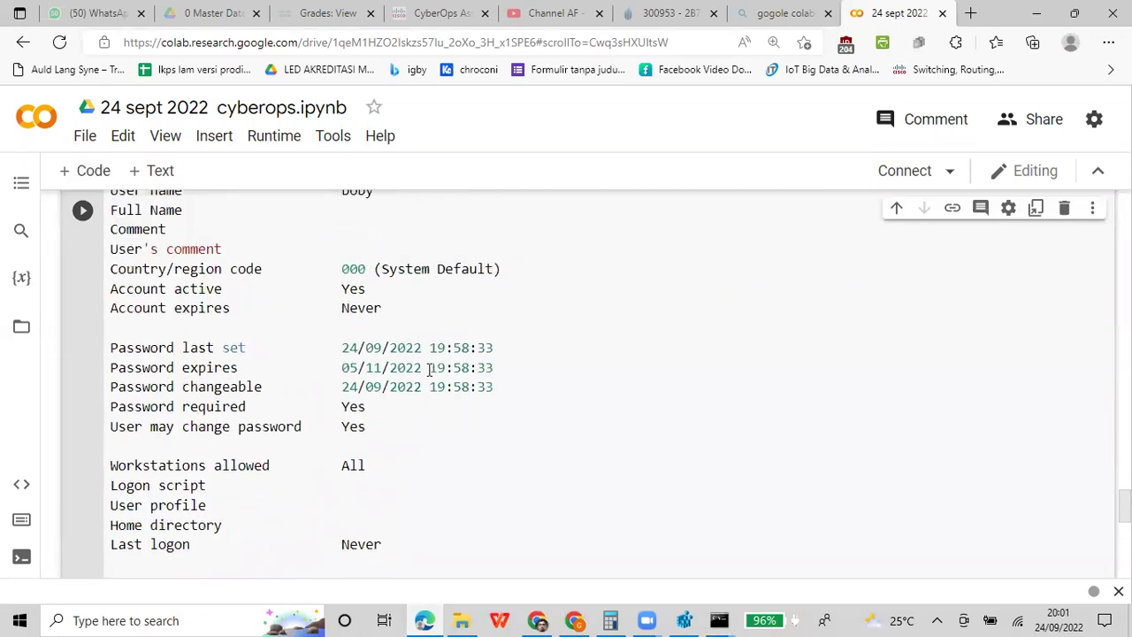
scroll(424, 385, "down", 4)
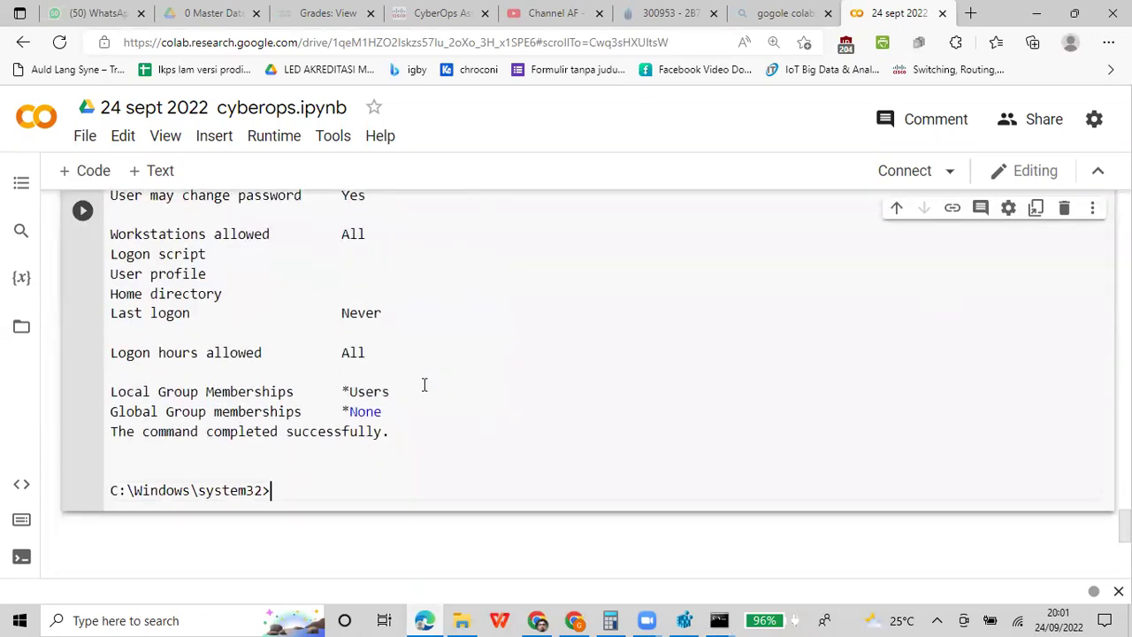
scroll(425, 385, "up", 3)
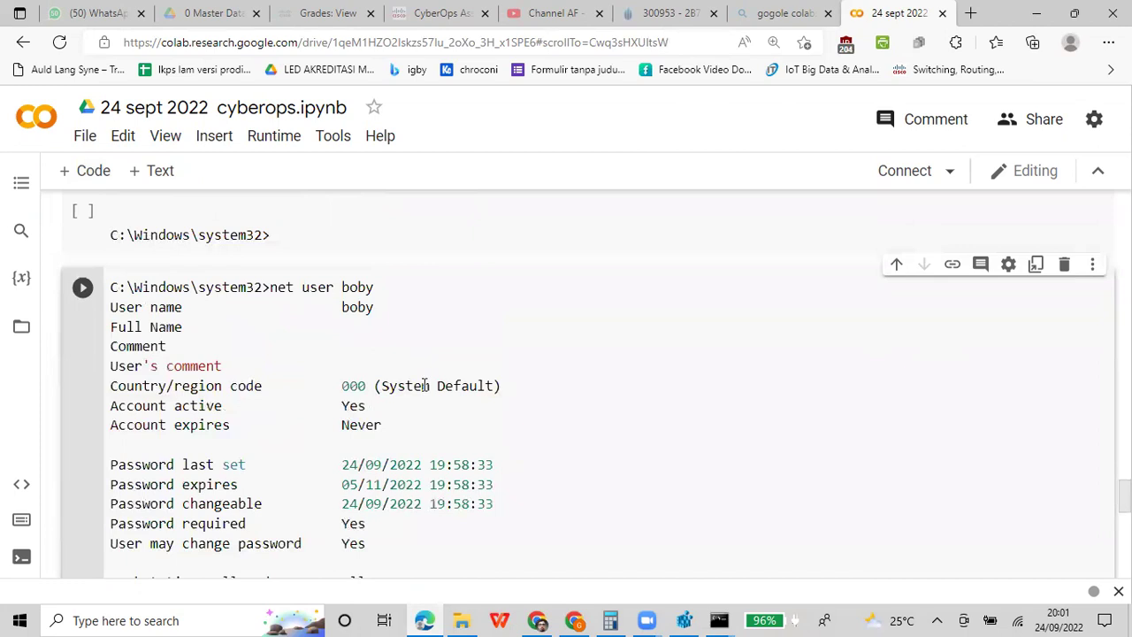
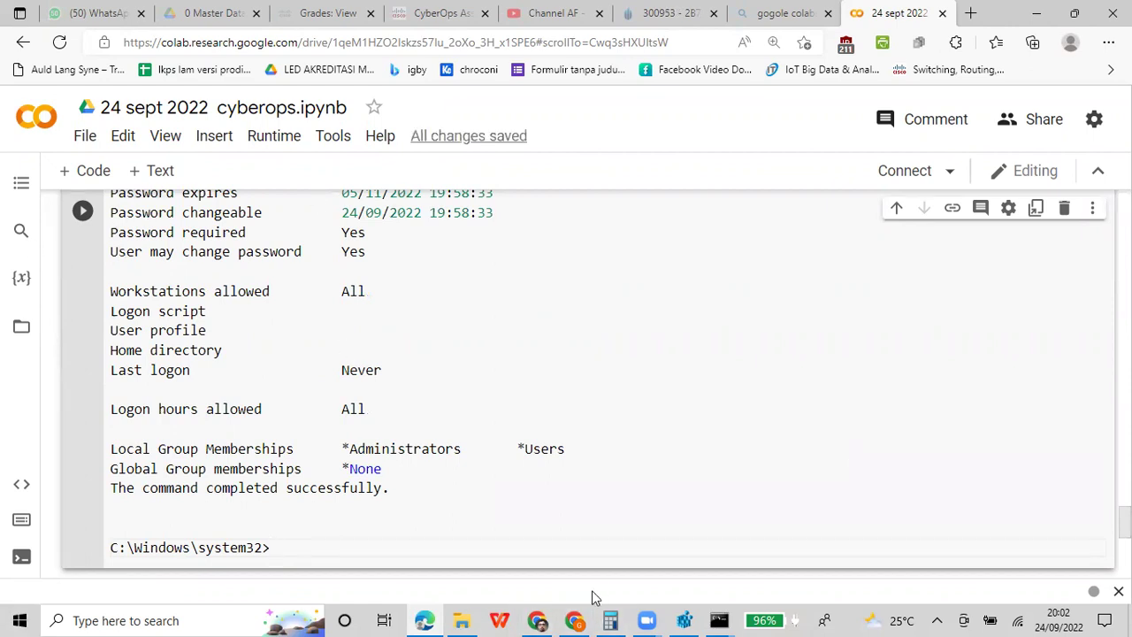
List all user accounts with net user in the administrator Command Prompt
scroll(565, 321, "up", 3)
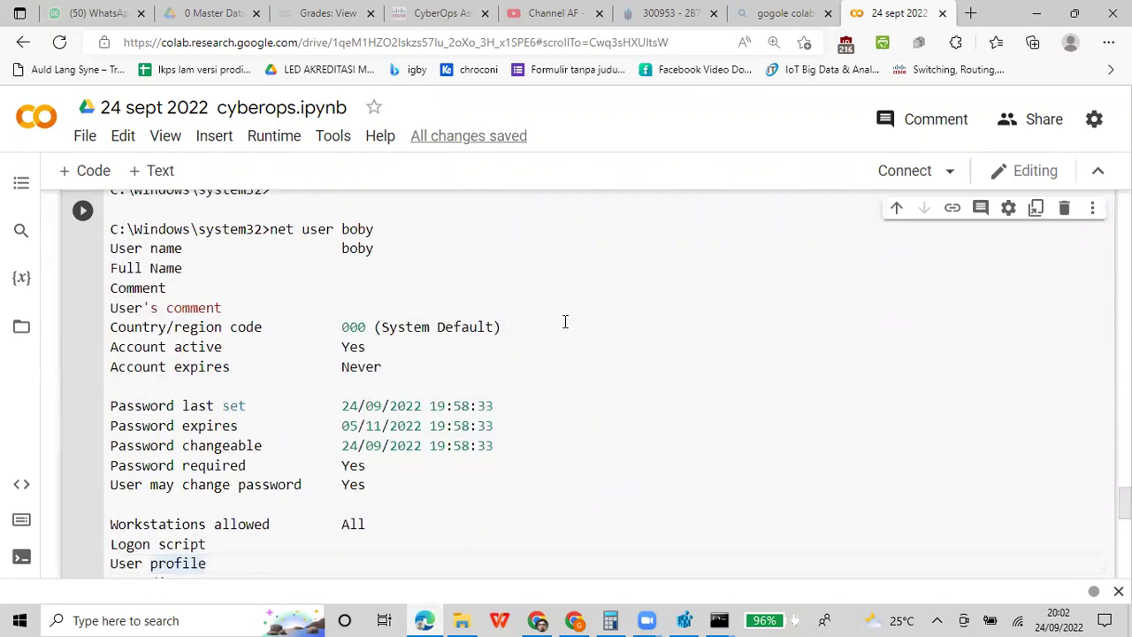
scroll(563, 321, "up", 1)
scroll(564, 321, "down", 2)
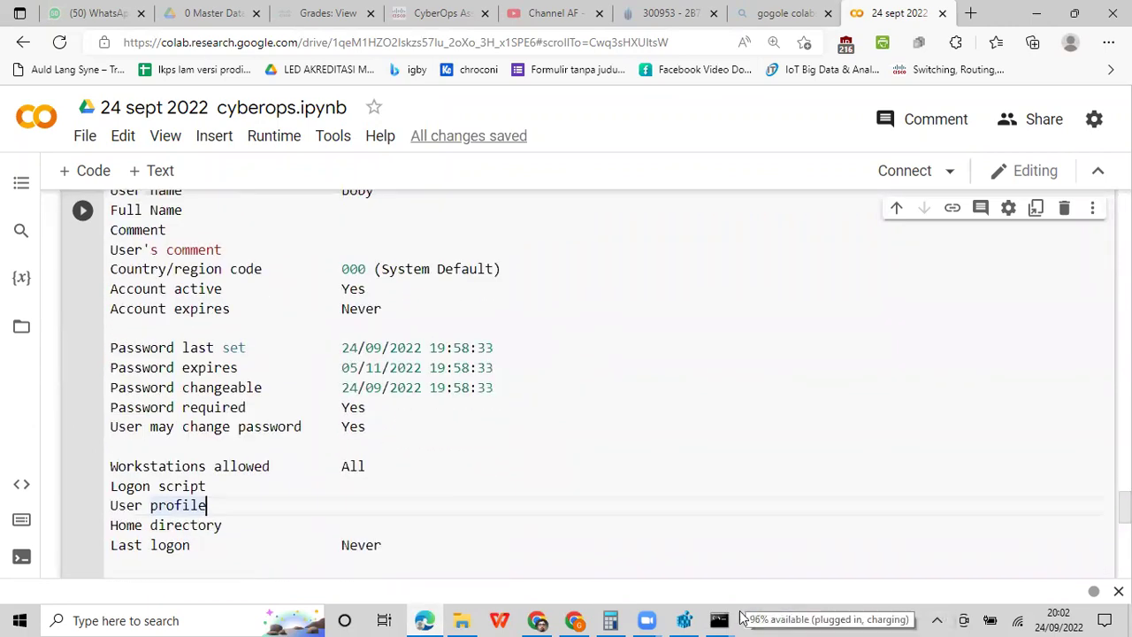
mouse_move(718, 619)
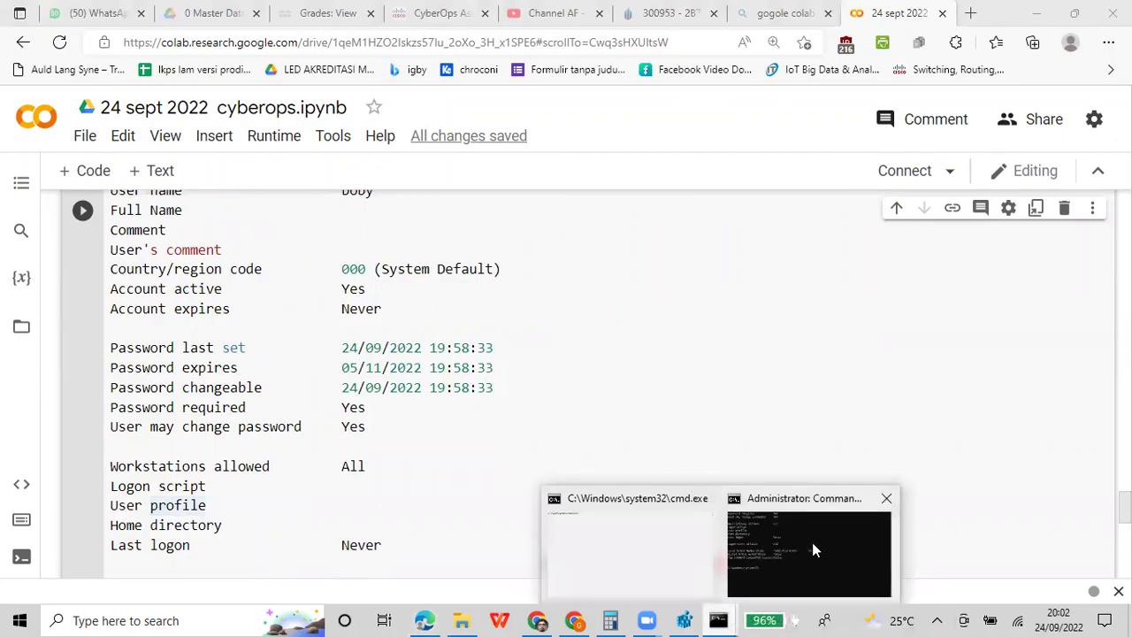
left_click(813, 546)
scroll(679, 363, "down", 1)
type("net user")
key("Return")
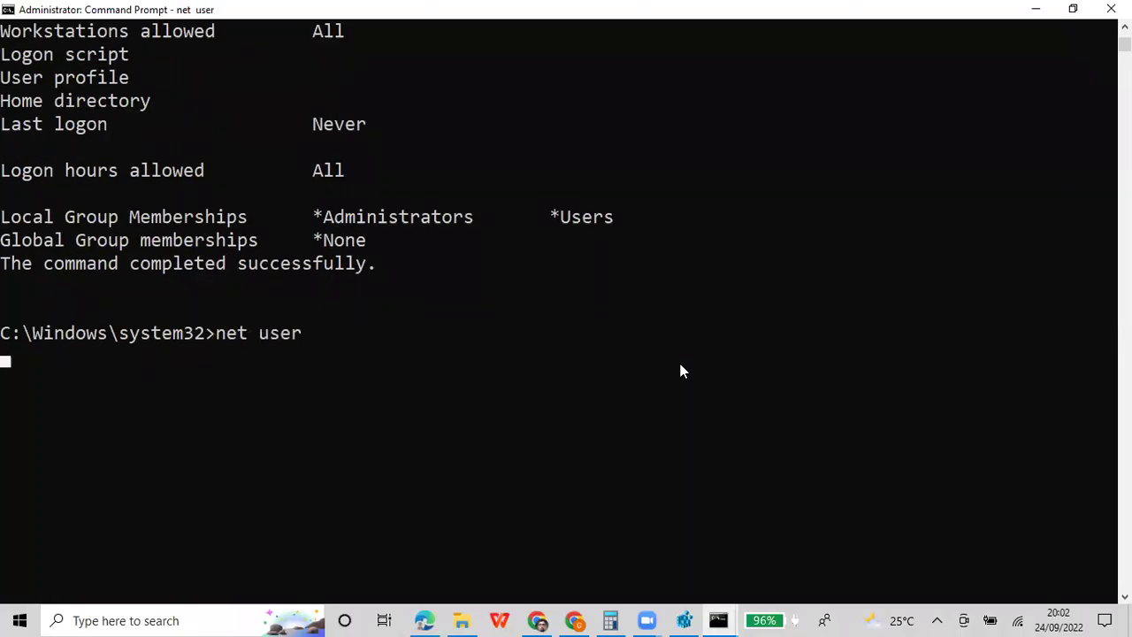
Delete the boby2 account with net user boby2 /del
type("e")
key("BackSpace")
type("net user boby2 /del")
key("Return")
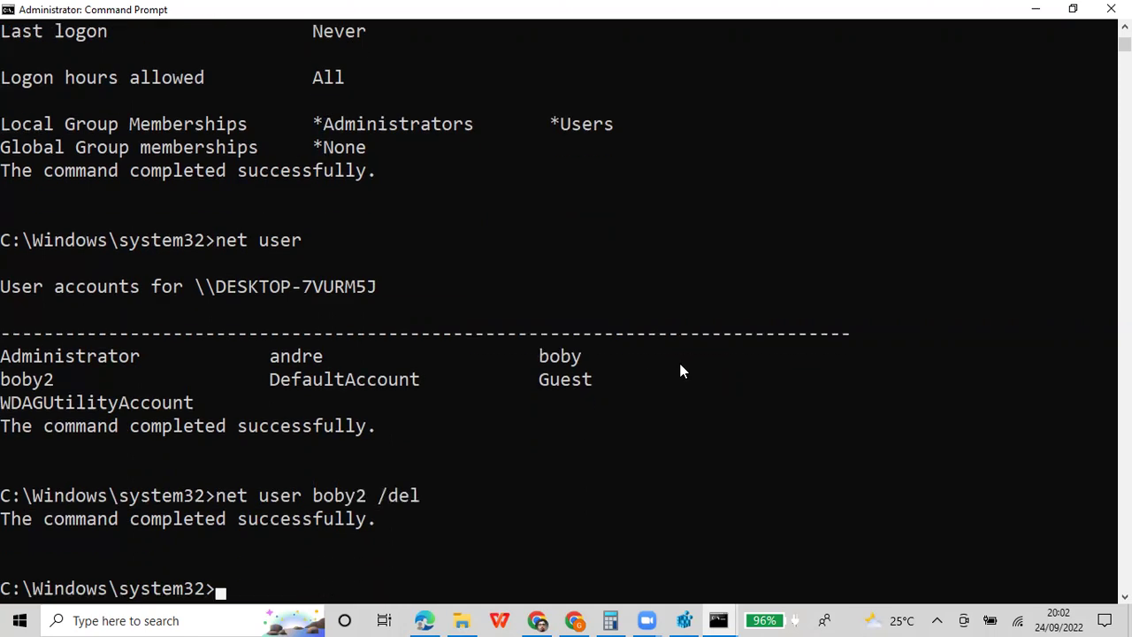
Mark and copy the boby2 deletion output from the console
right_click(838, 6)
mouse_move(893, 131)
left_click(994, 137)
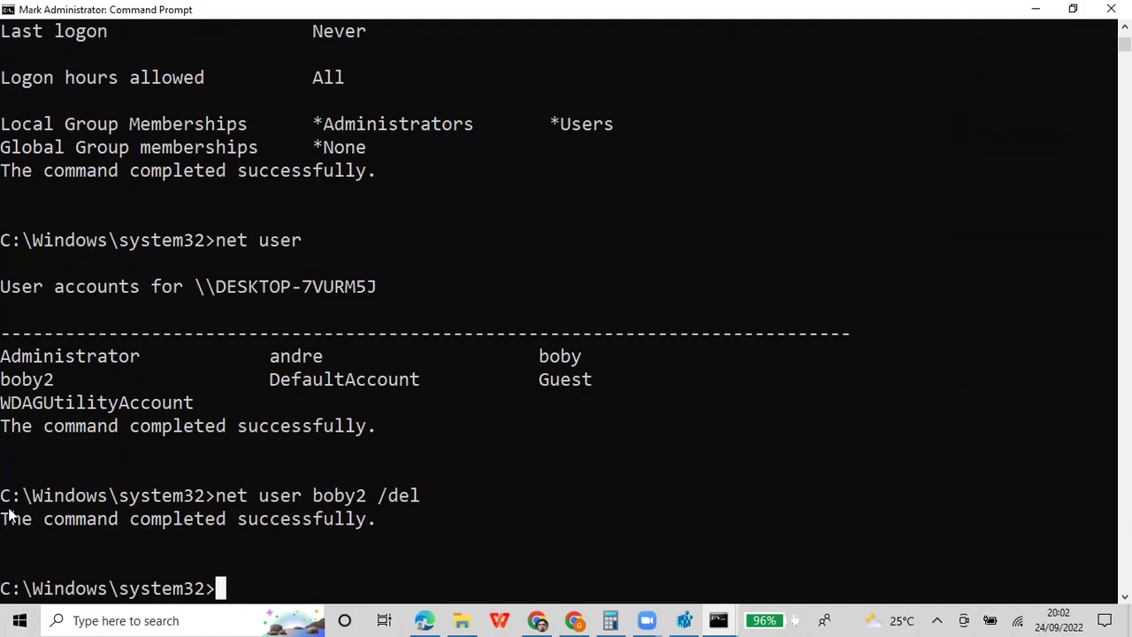
left_click_drag(3, 492, 270, 589)
key("ctrl+c")
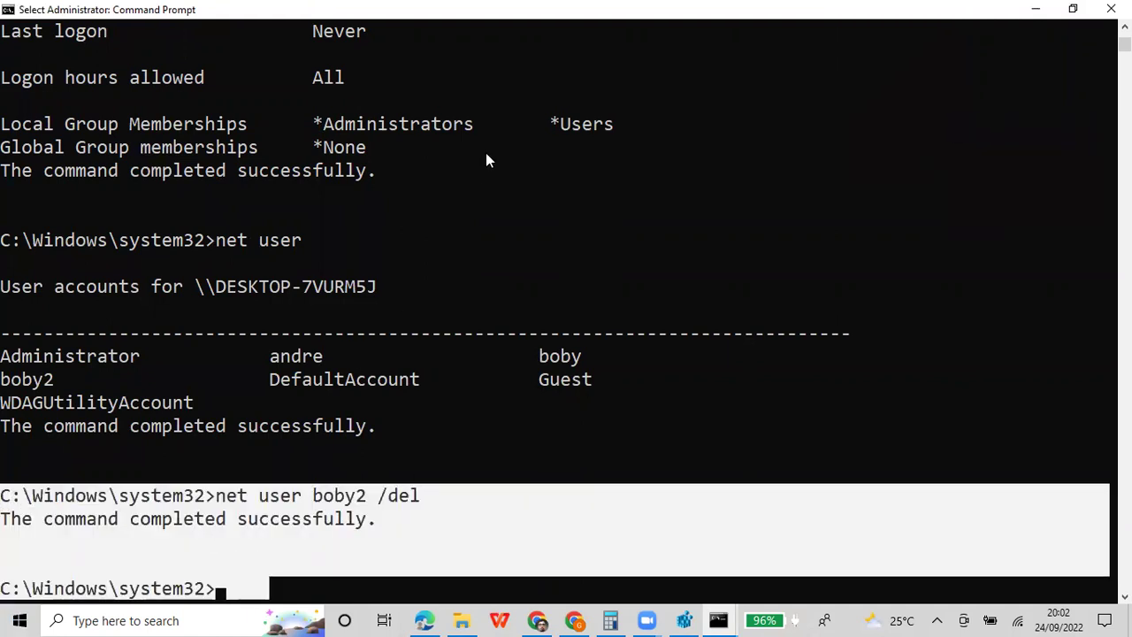
right_click(512, 9)
left_click(495, 7)
key("Return")
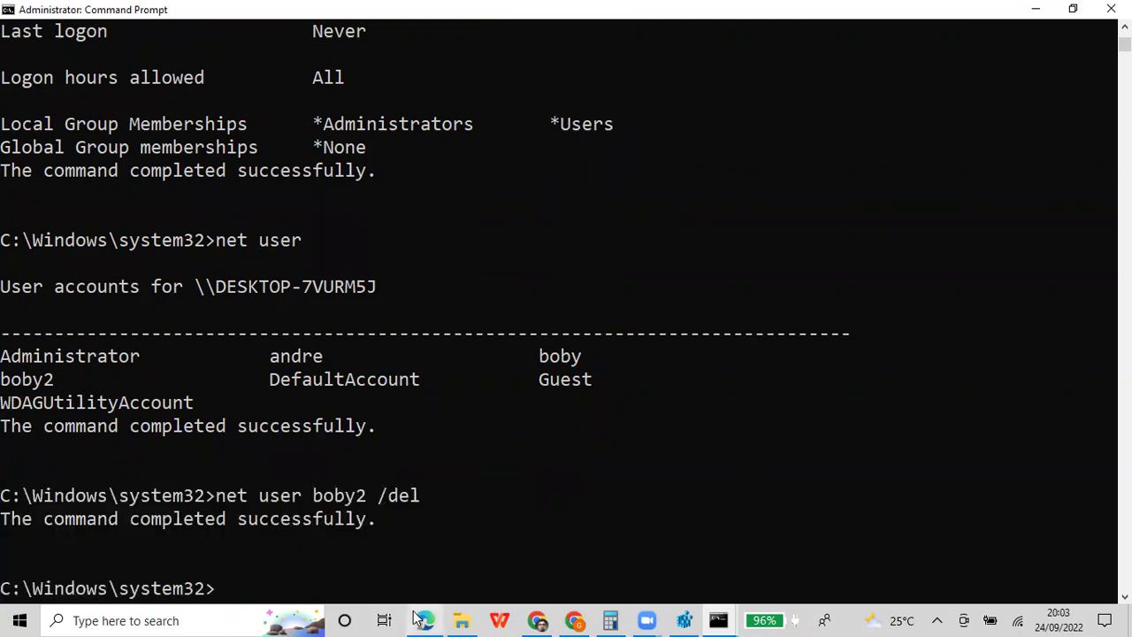
Paste the boby2 deletion output into a new Colab code cell, then return to the administrator prompt
left_click(419, 619)
scroll(373, 498, "down", 5)
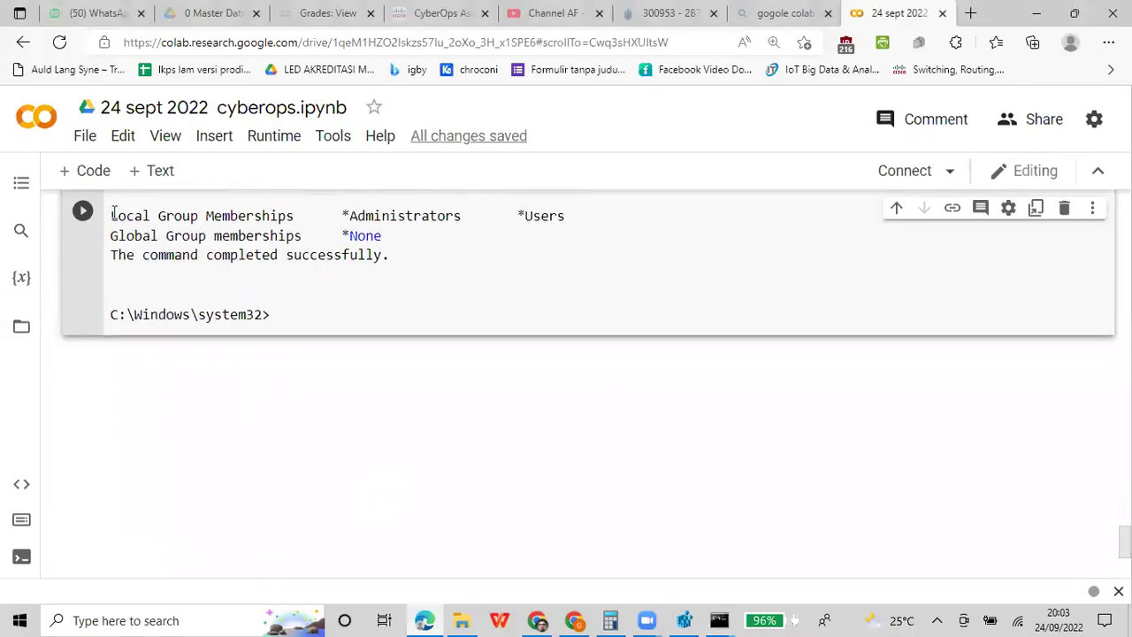
left_click(90, 170)
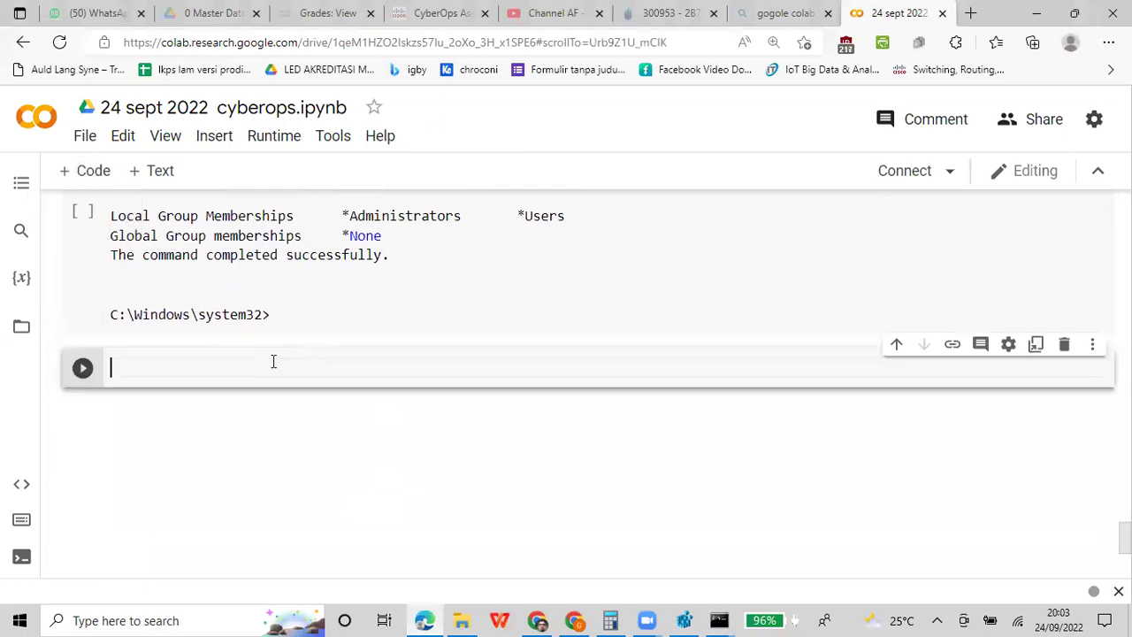
key("ctrl+v")
left_click(718, 620)
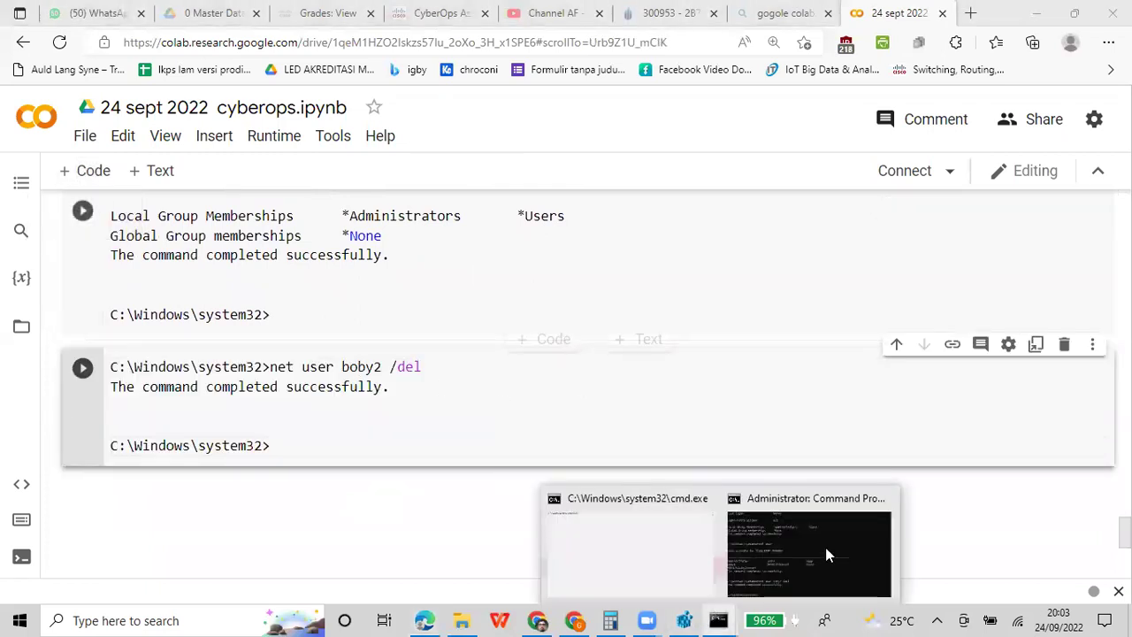
left_click(761, 521)
Re-run net user to confirm boby2 is gone and copy the account listing
type("net user")
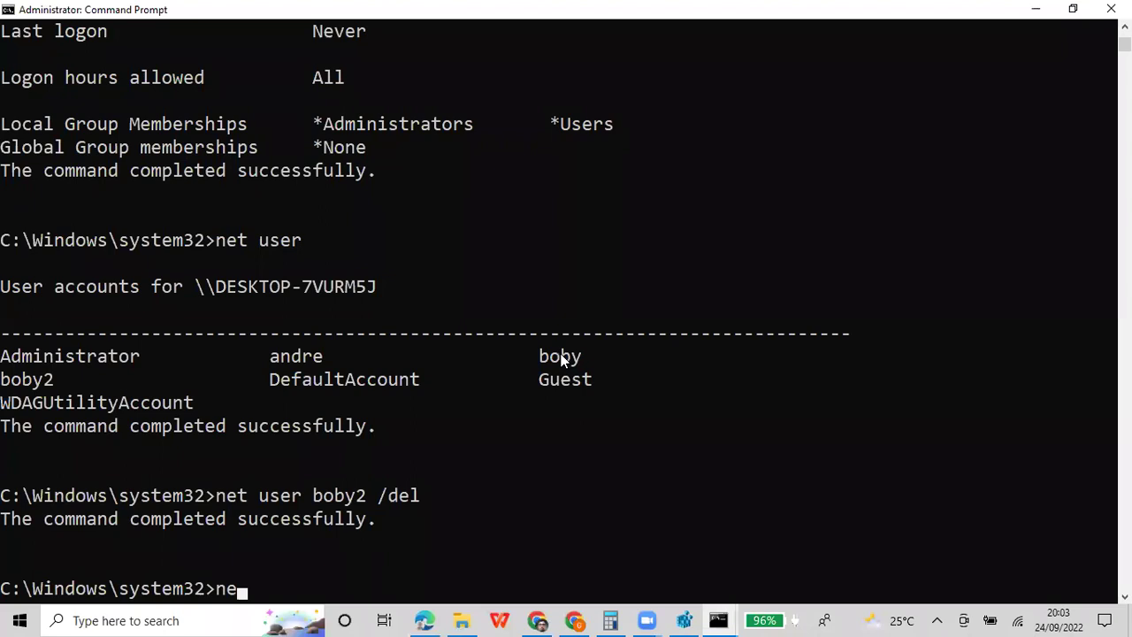
key("Return")
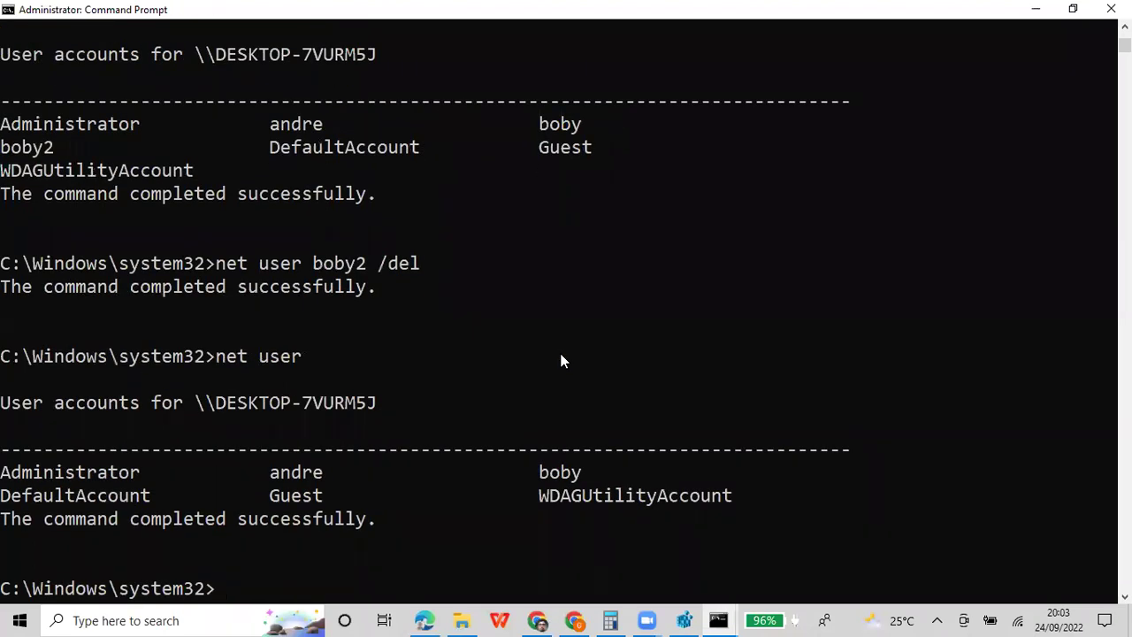
right_click(838, 10)
mouse_move(923, 134)
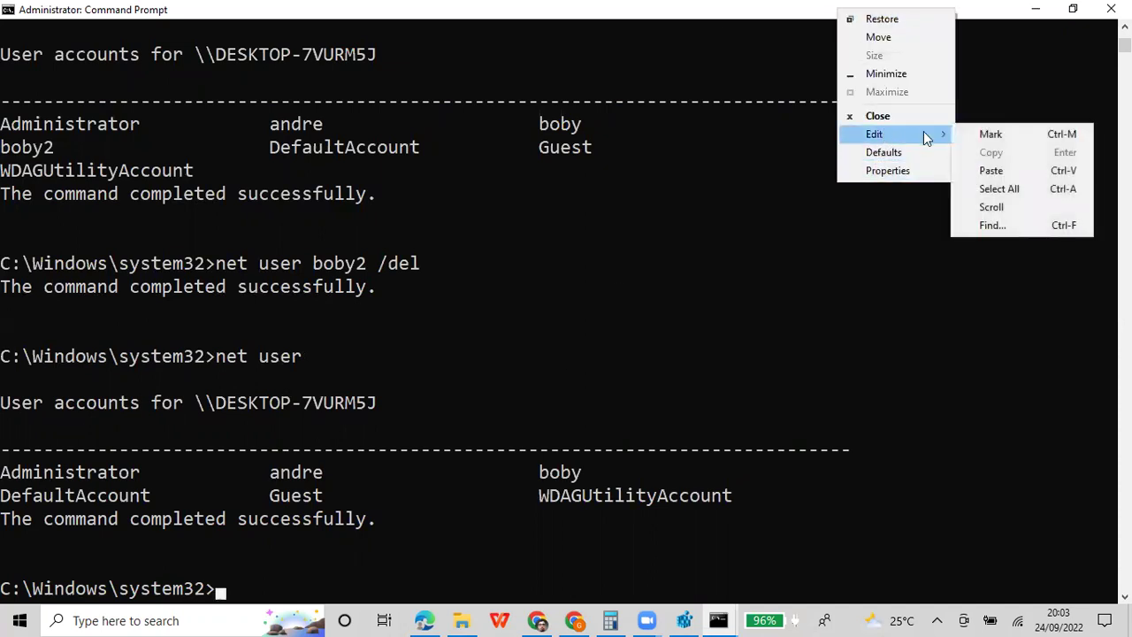
left_click(990, 134)
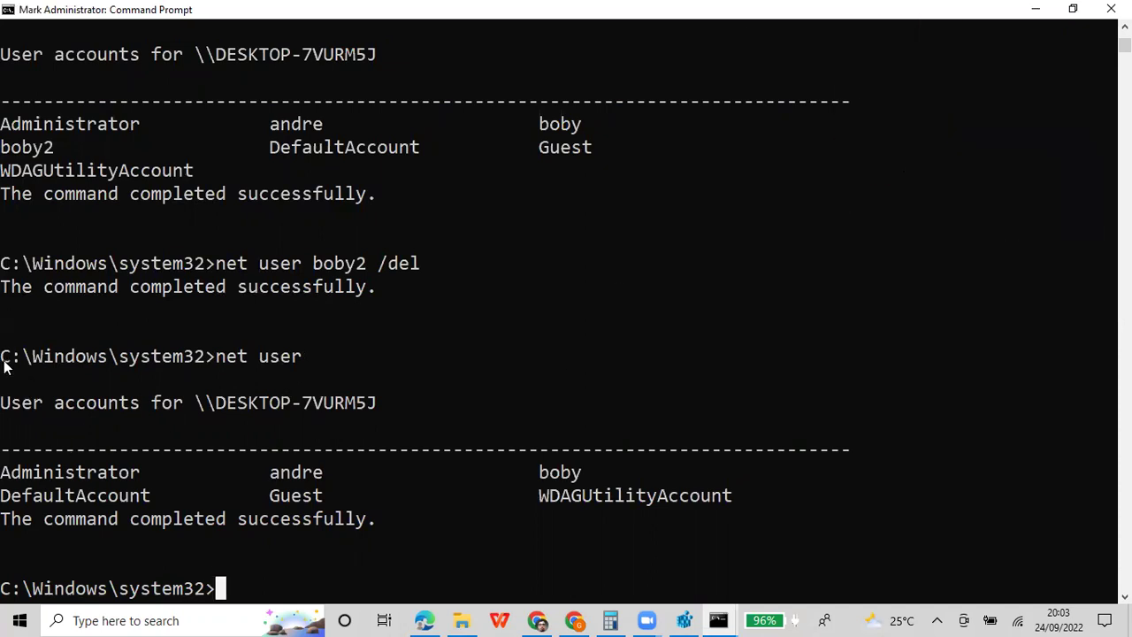
left_click_drag(5, 363, 227, 497)
key("ctrl+c")
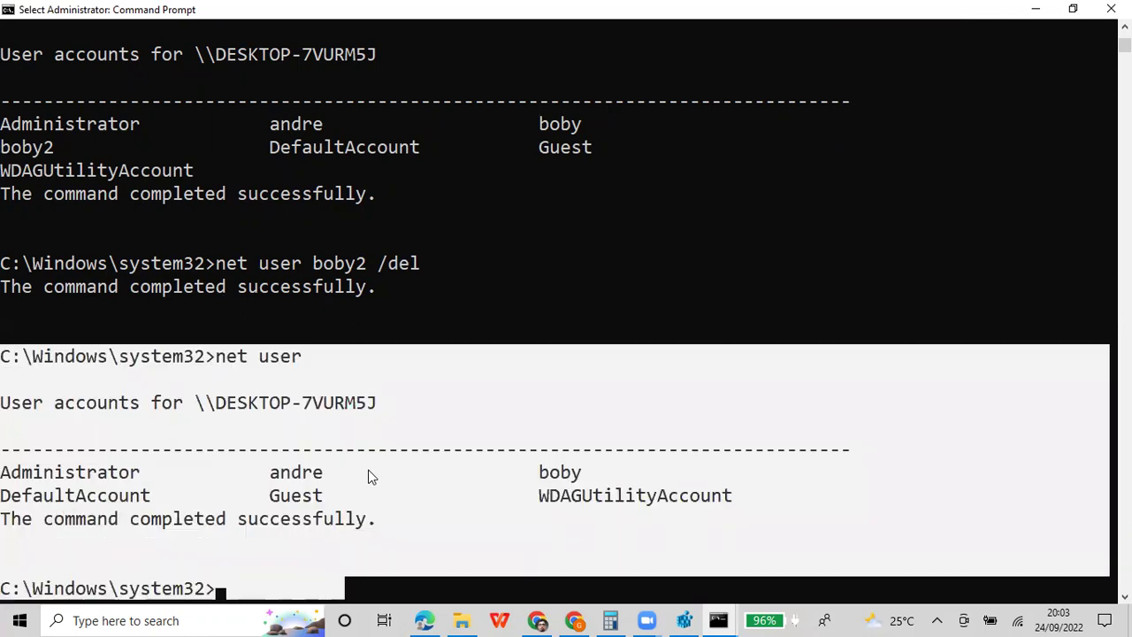
key("Return")
Paste the account listing into the Colab cell below the deletion output
left_click(424, 619)
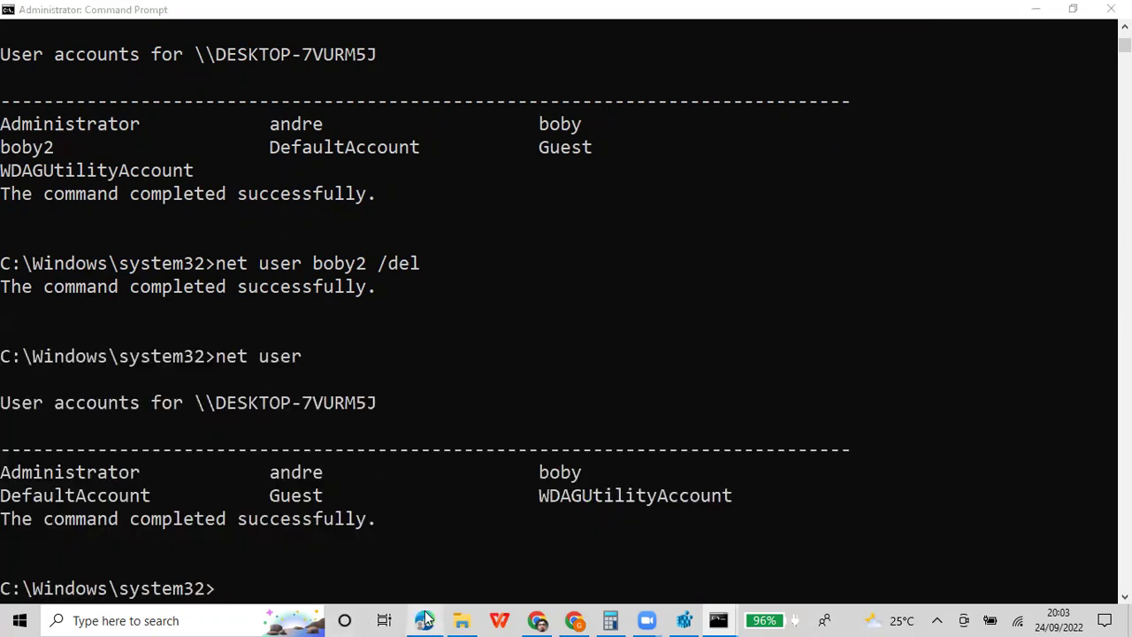
key("Return")
key("Return")
key("ctrl+v")
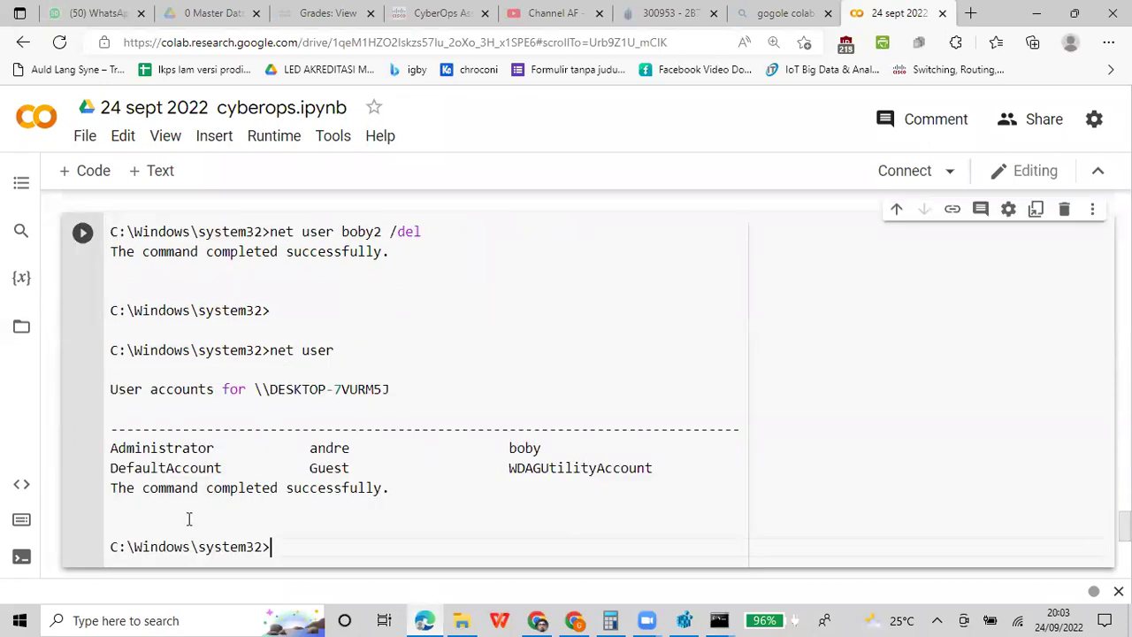
Delete the boby account with net user boby /del in the administrator prompt
left_click(730, 618)
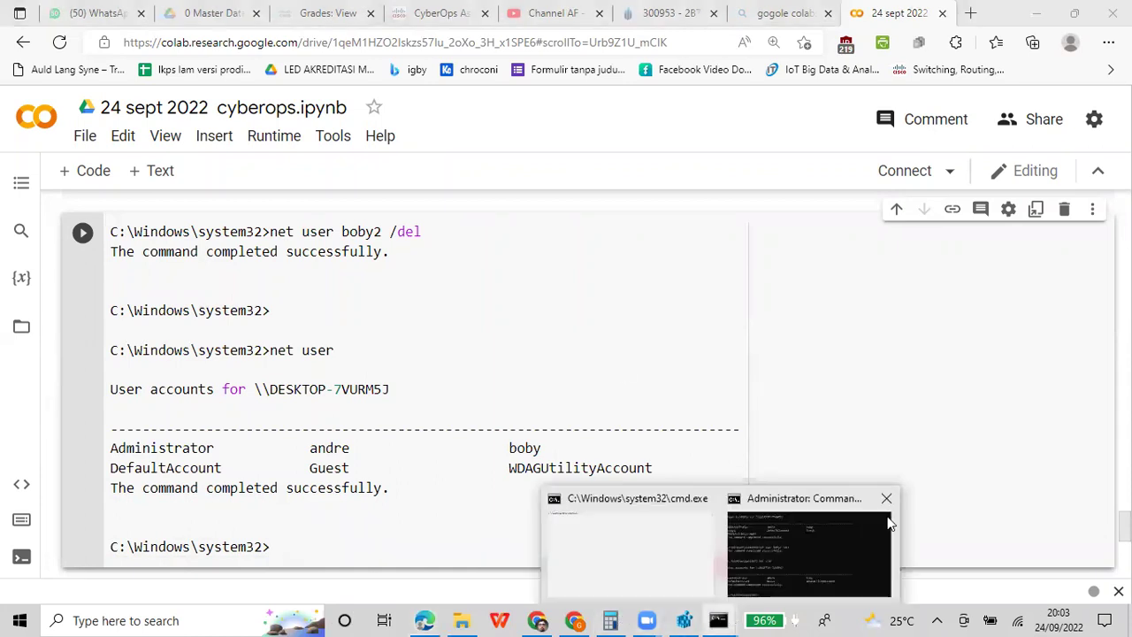
left_click(826, 553)
type("net user boby del")
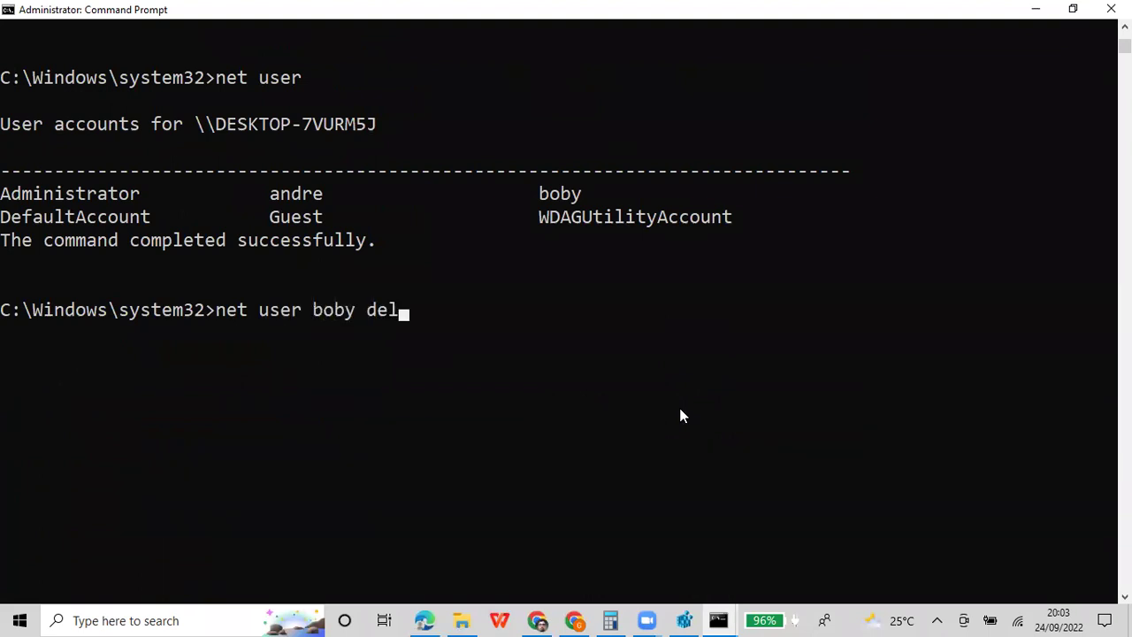
key("BackSpace")
key("BackSpace")
key("BackSpace")
type("/del")
key("Return")
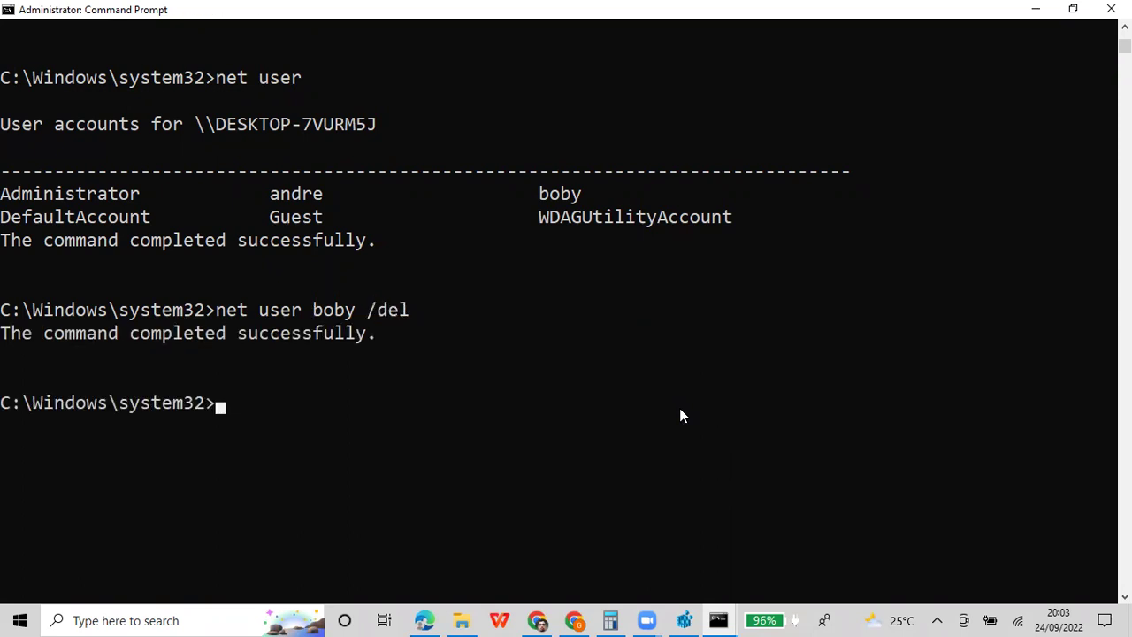
Mark and copy the boby deletion command and its success message
right_click(639, 14)
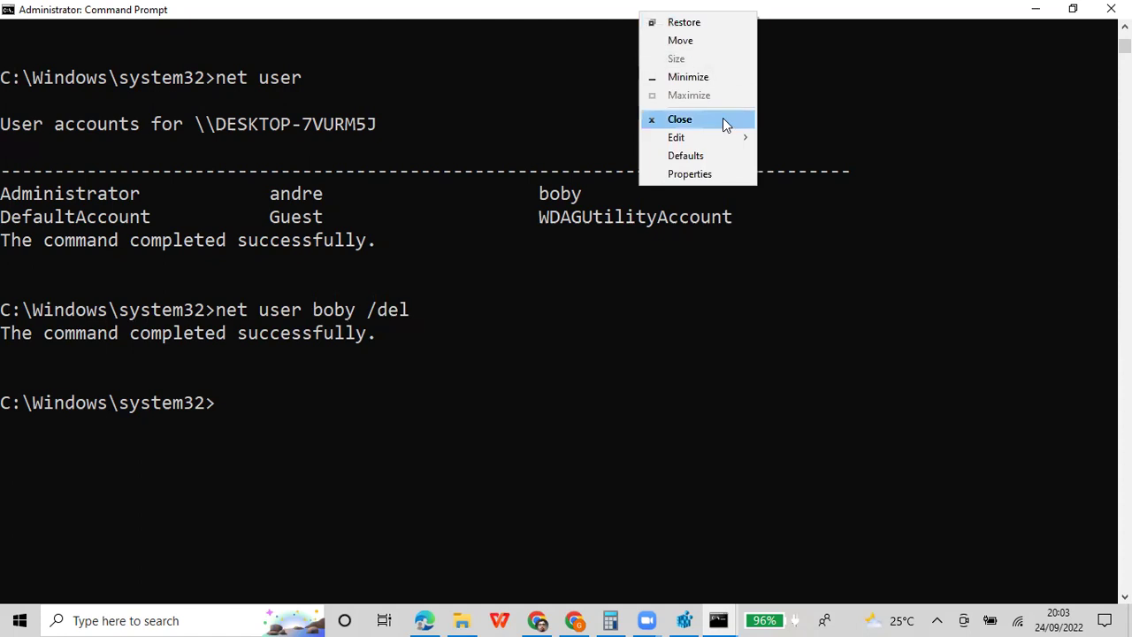
mouse_move(724, 138)
left_click(800, 140)
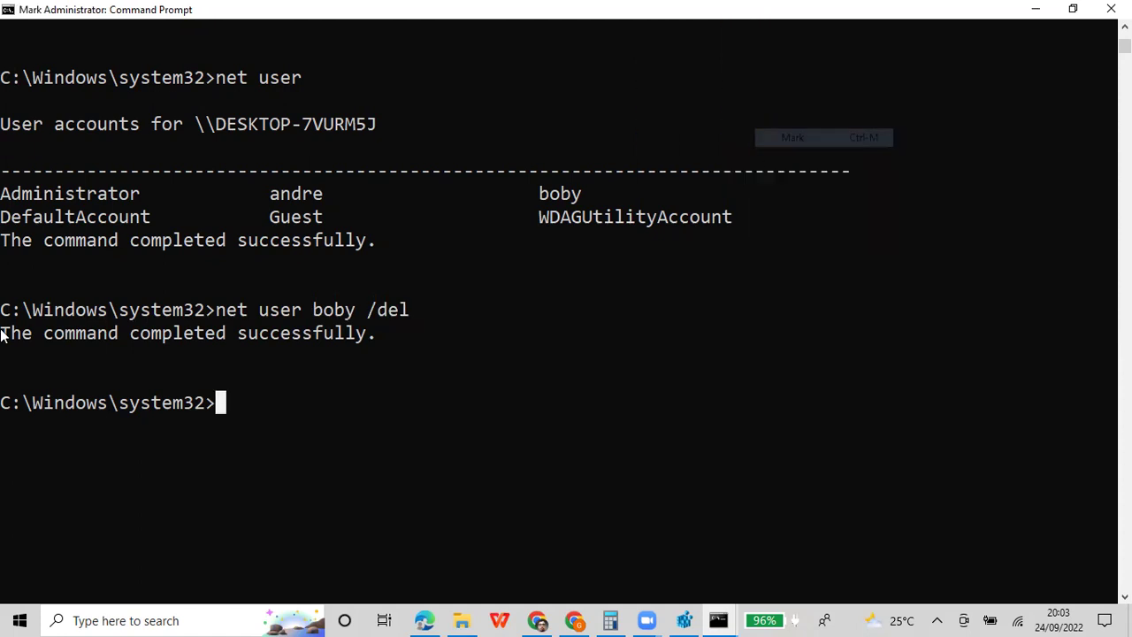
left_click_drag(4, 309, 265, 334)
right_click(511, 7)
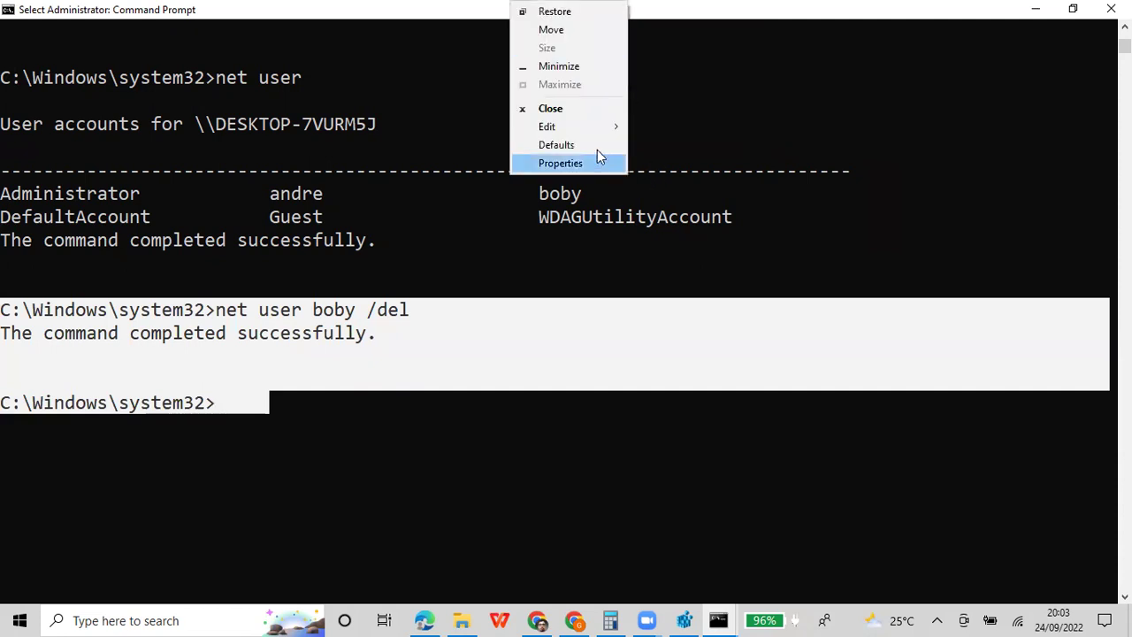
left_click(455, 8)
key("Return")
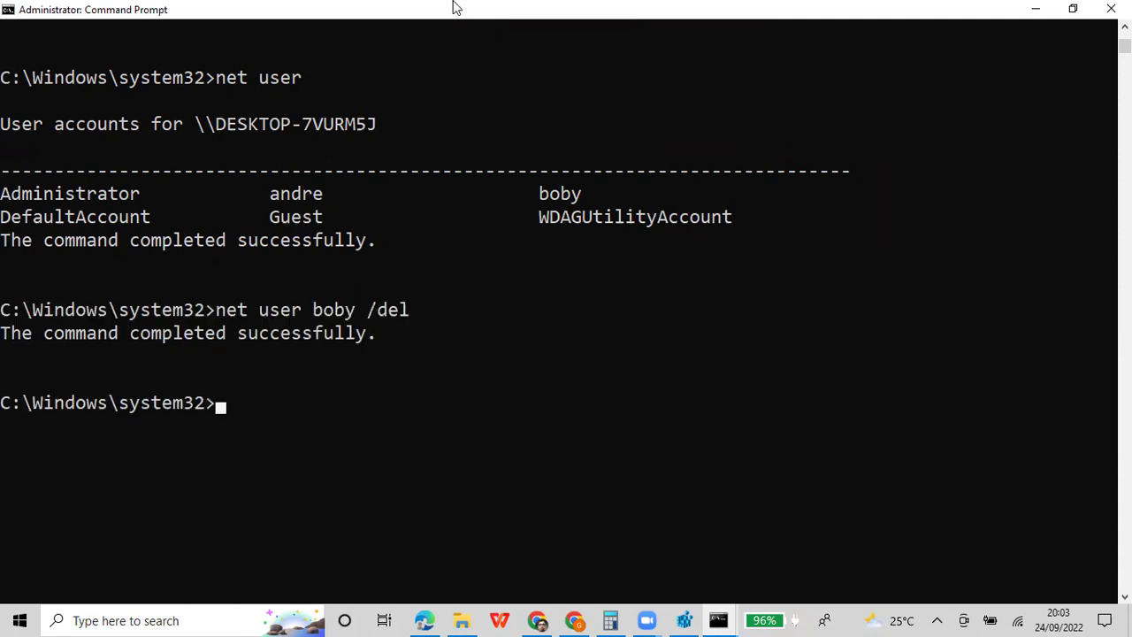
Append the copied net user boby /del transcript on a new line in the Colab cell
left_click(425, 619)
scroll(376, 469, "down", 1)
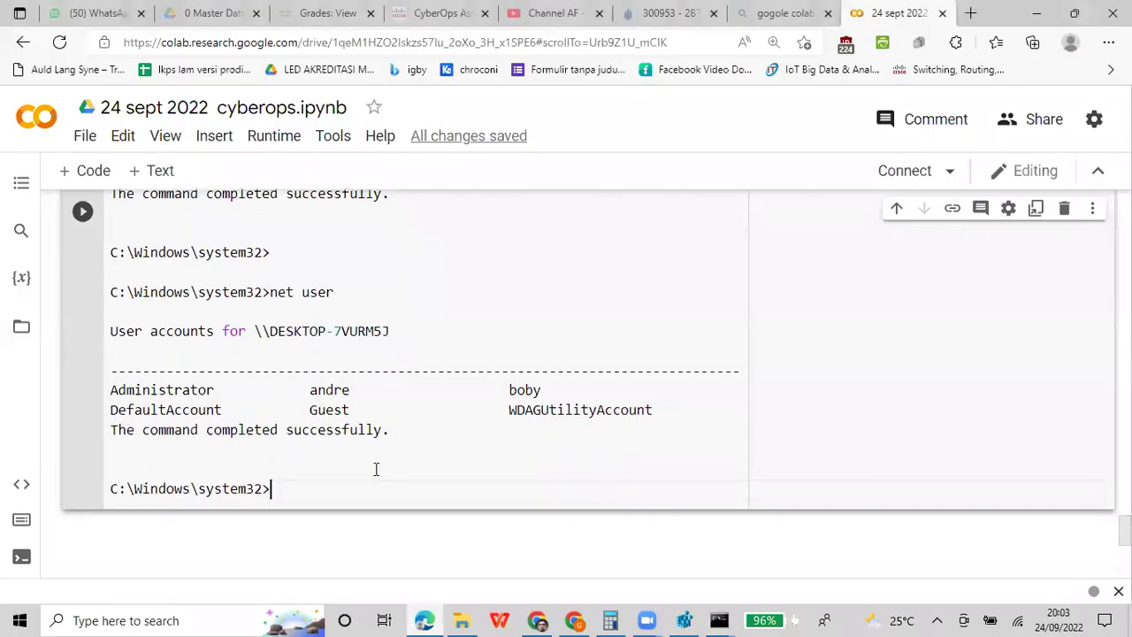
key("Return")
key("ctrl+v")
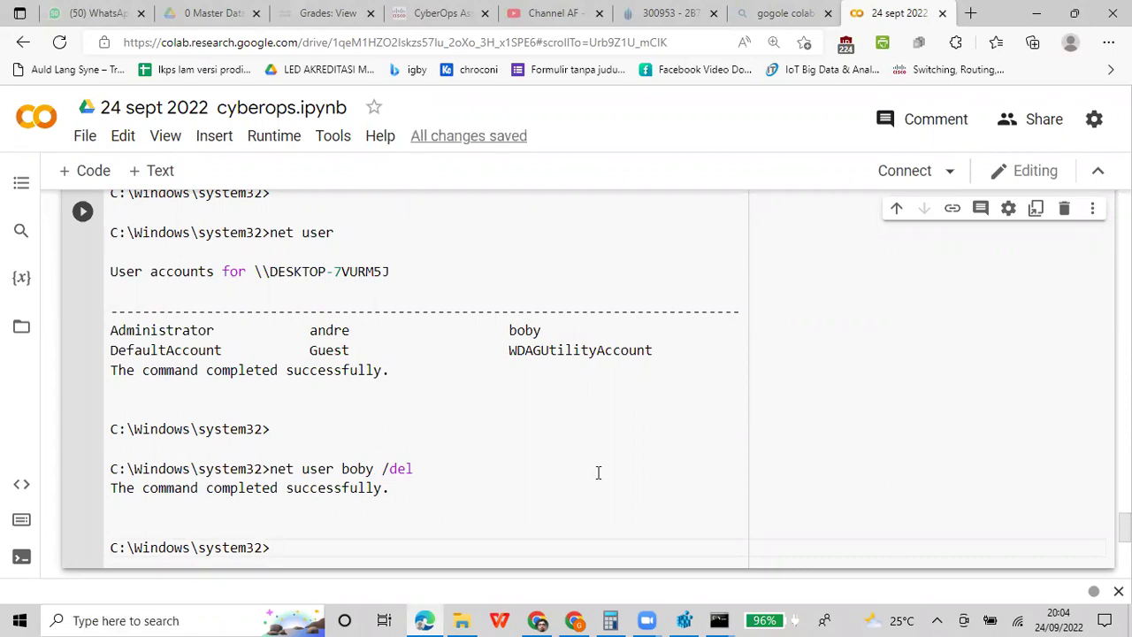
left_click(718, 620)
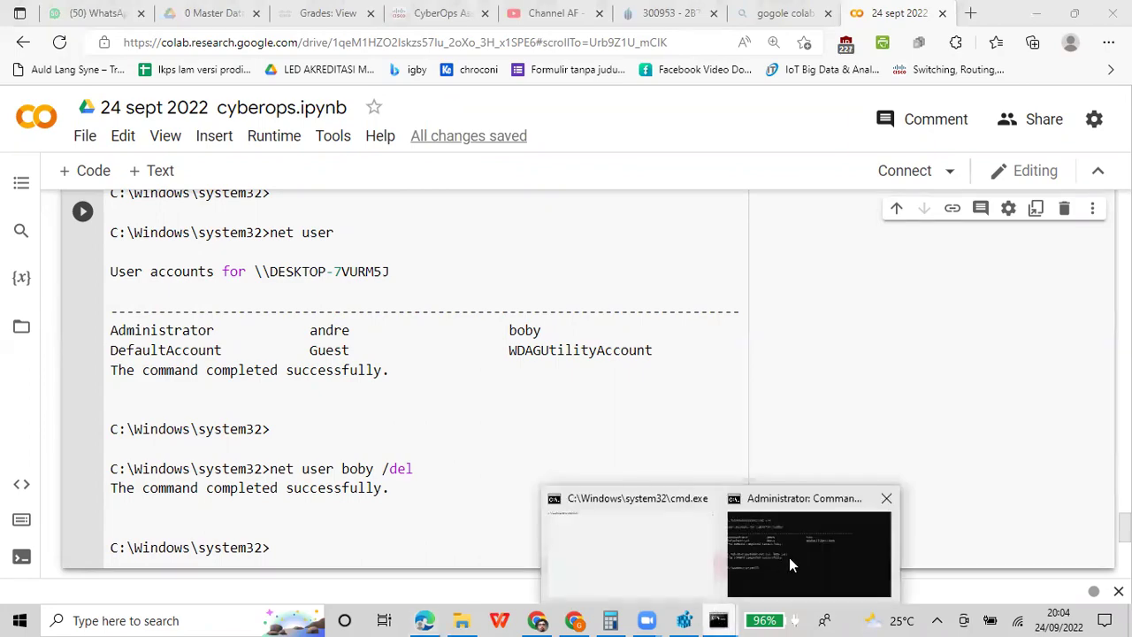
left_click(789, 557)
left_click(391, 308)
left_click(523, 377)
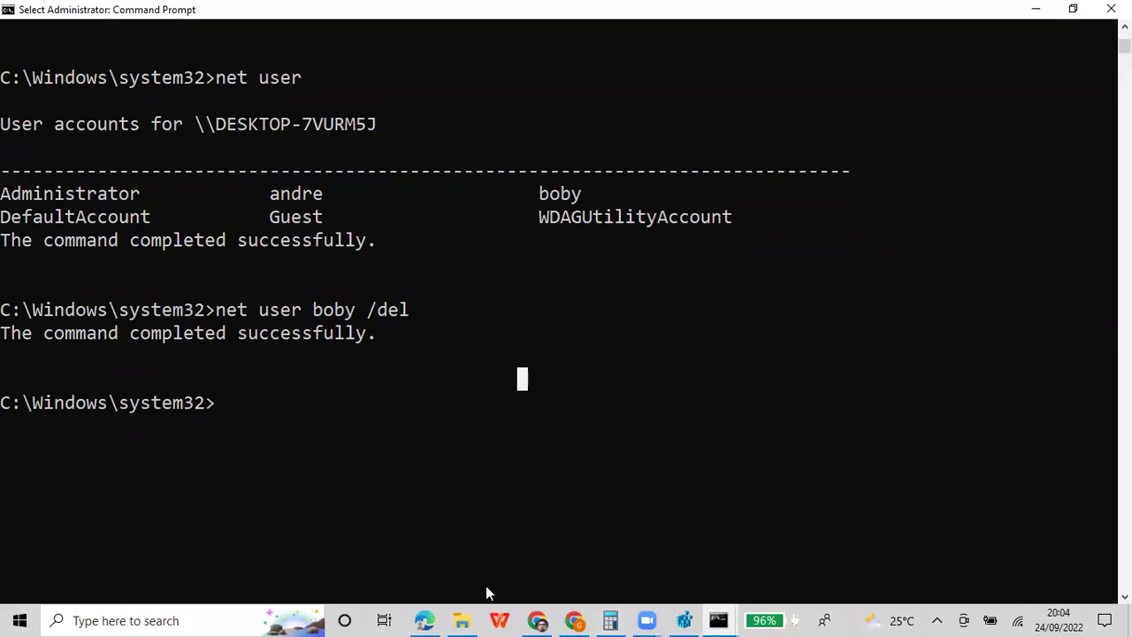
left_click(423, 619)
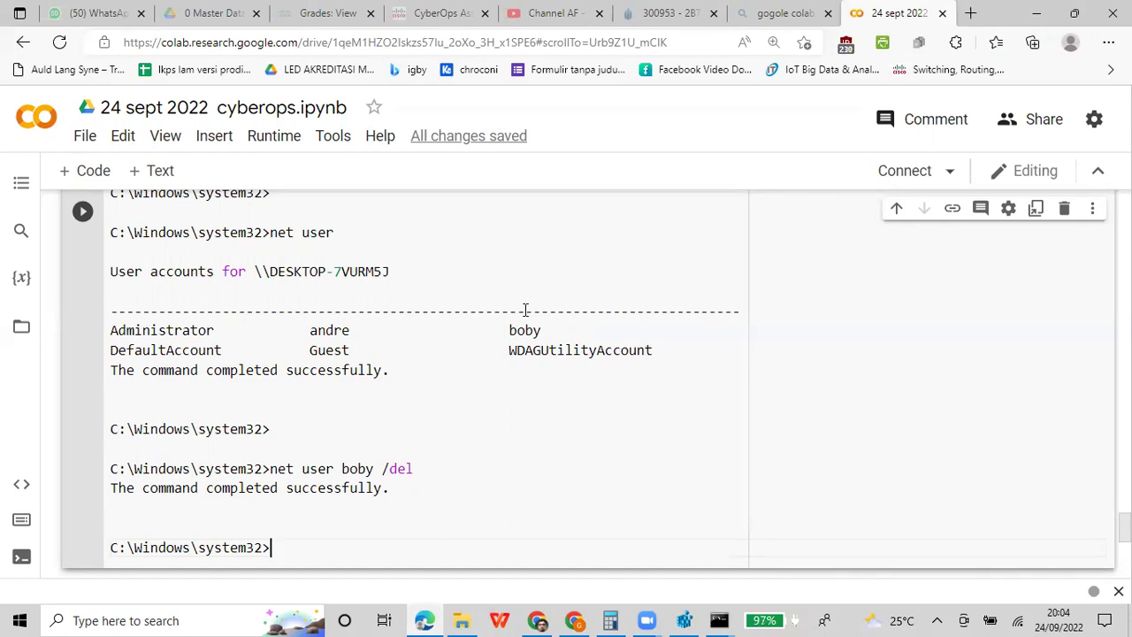
left_click(717, 619)
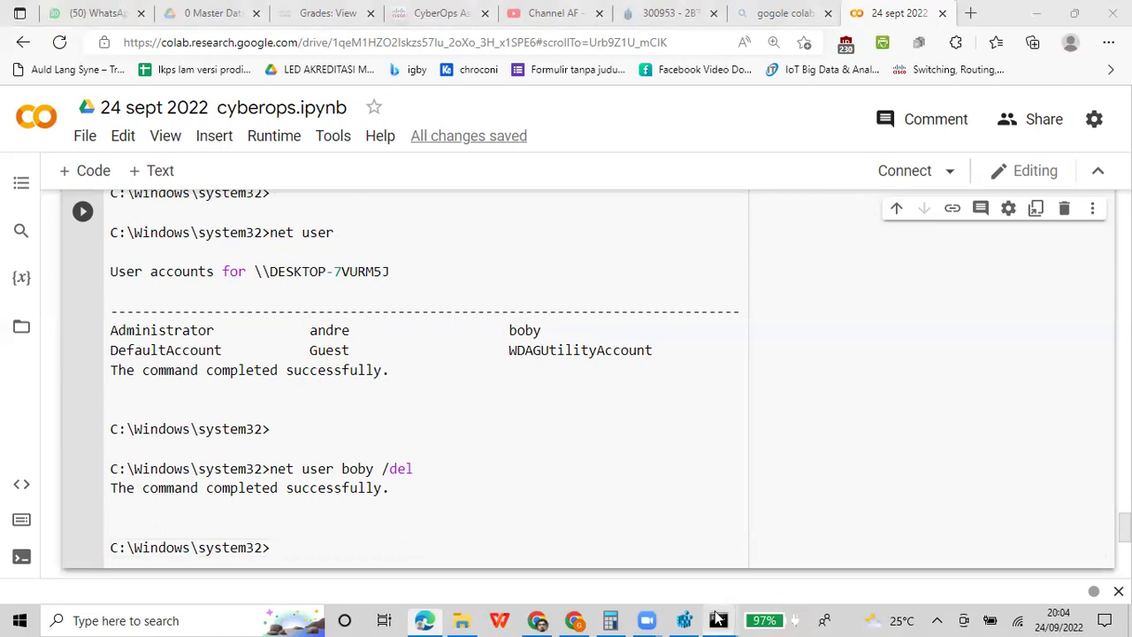
Bring up the non-administrator Command Prompt, restore it and move it over the notebook
left_click(620, 525)
left_click(575, 286)
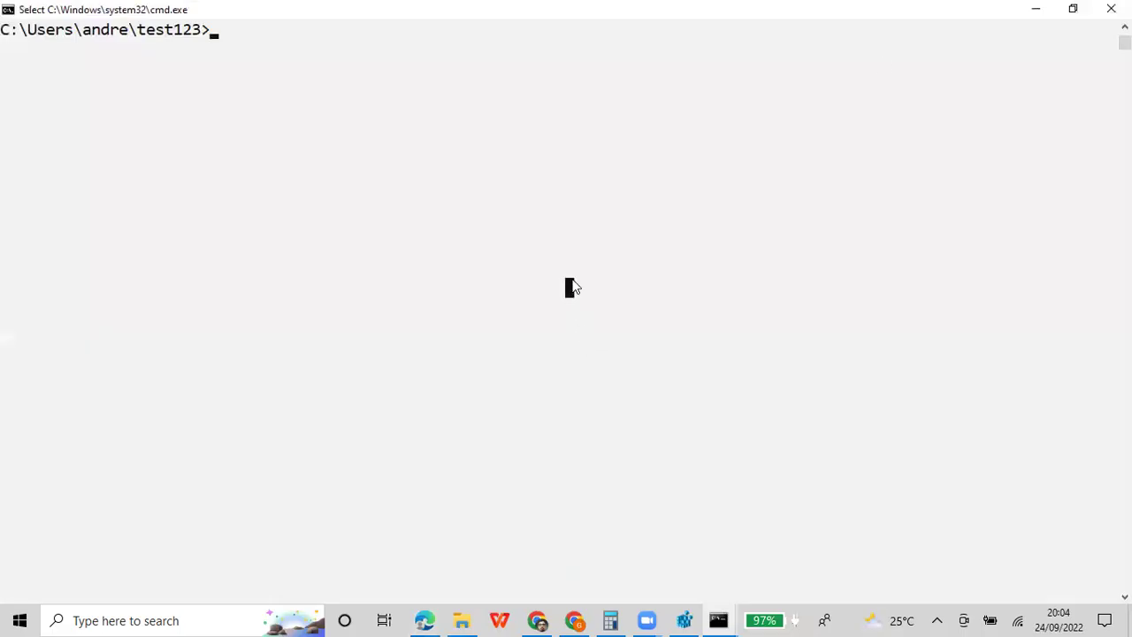
left_click(1072, 9)
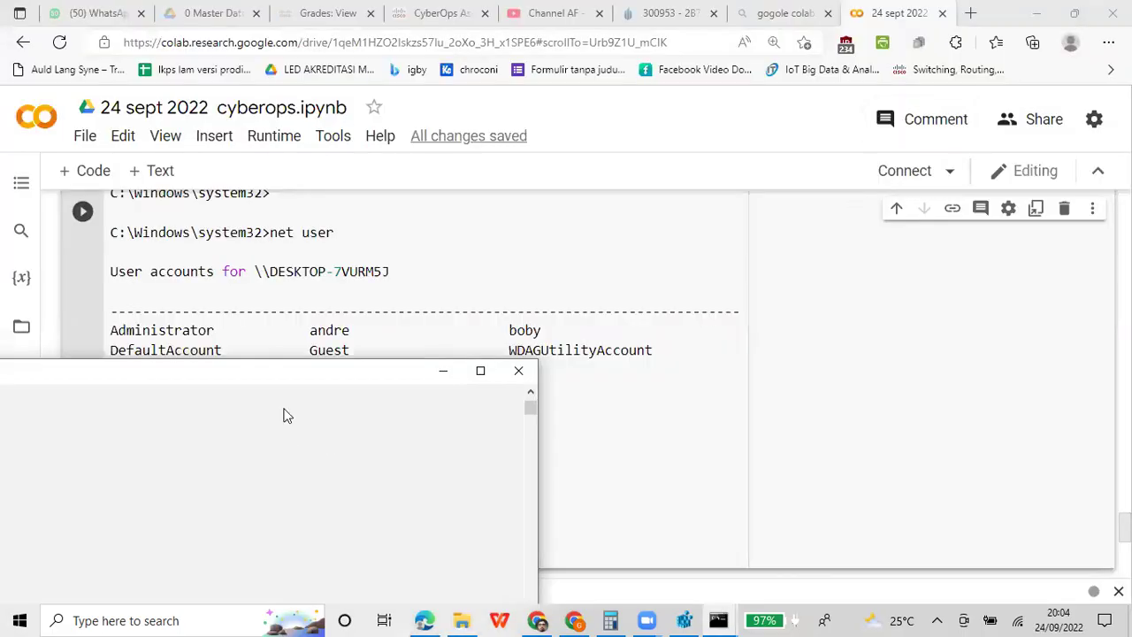
left_click_drag(283, 374, 907, 185)
Run net user budi /add, which fails with System error 5: Access is denied
type("net user ")
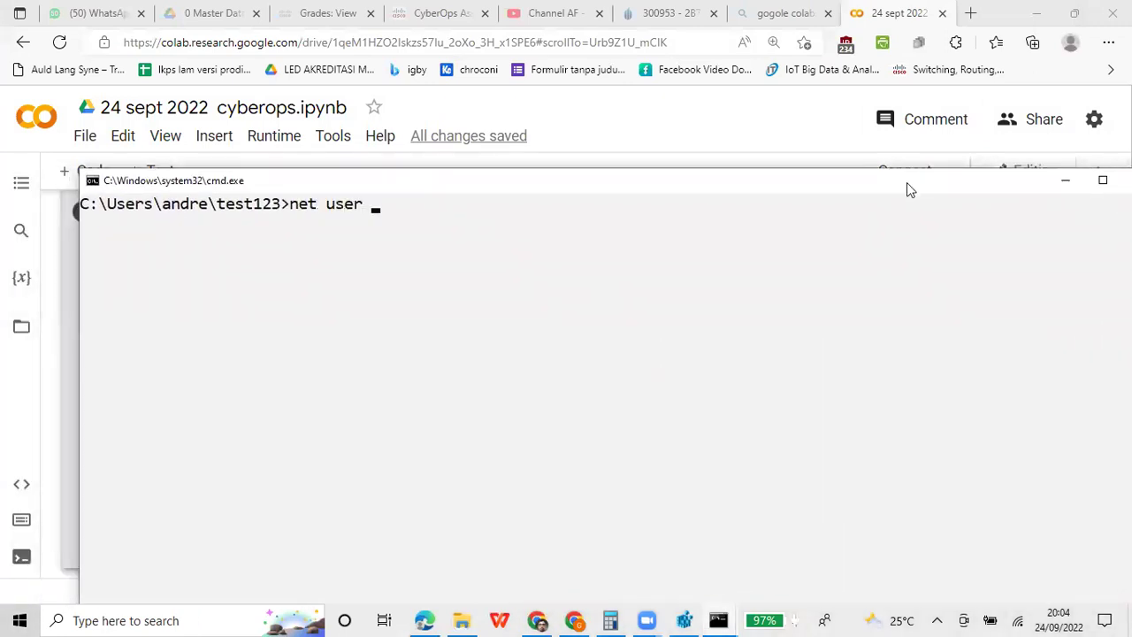
type("budi /add")
key("Return")
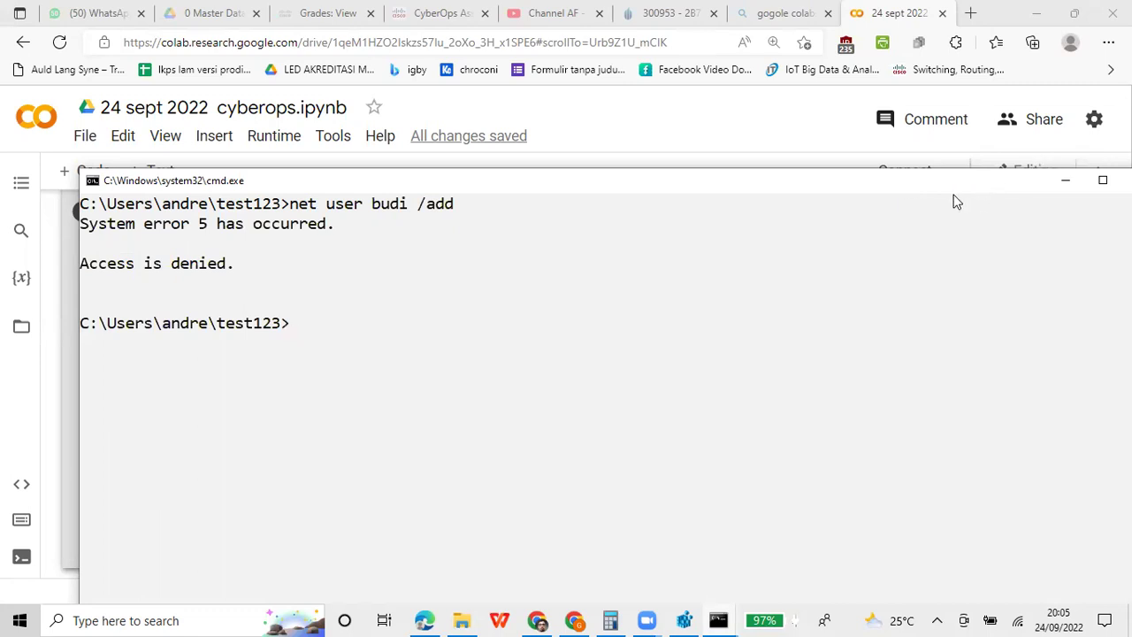
left_click_drag(948, 185, 951, 288)
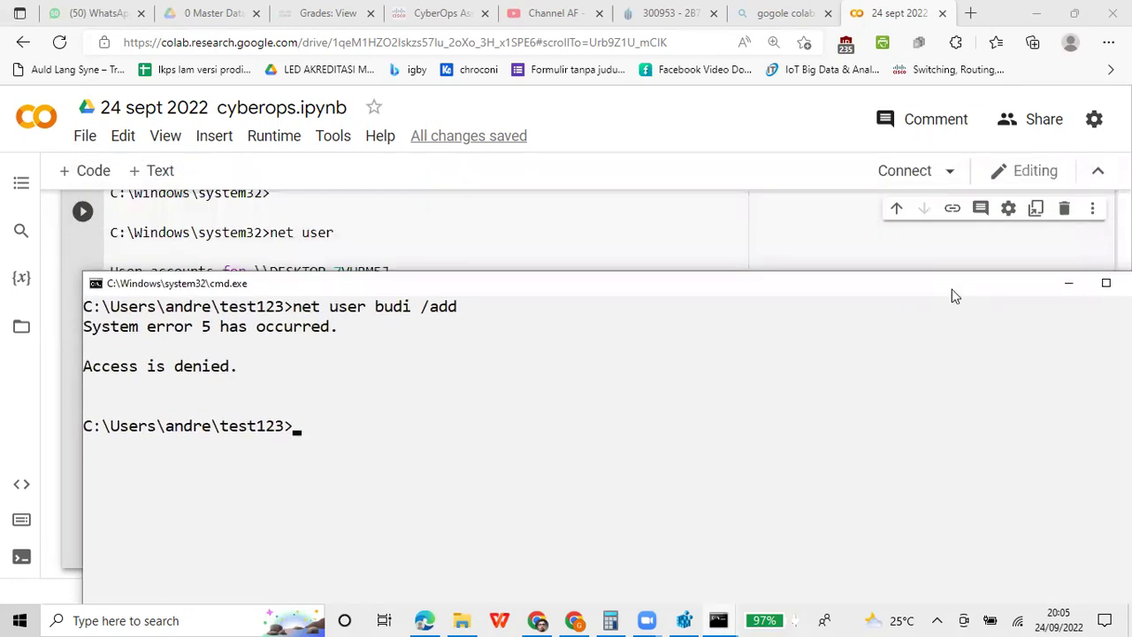
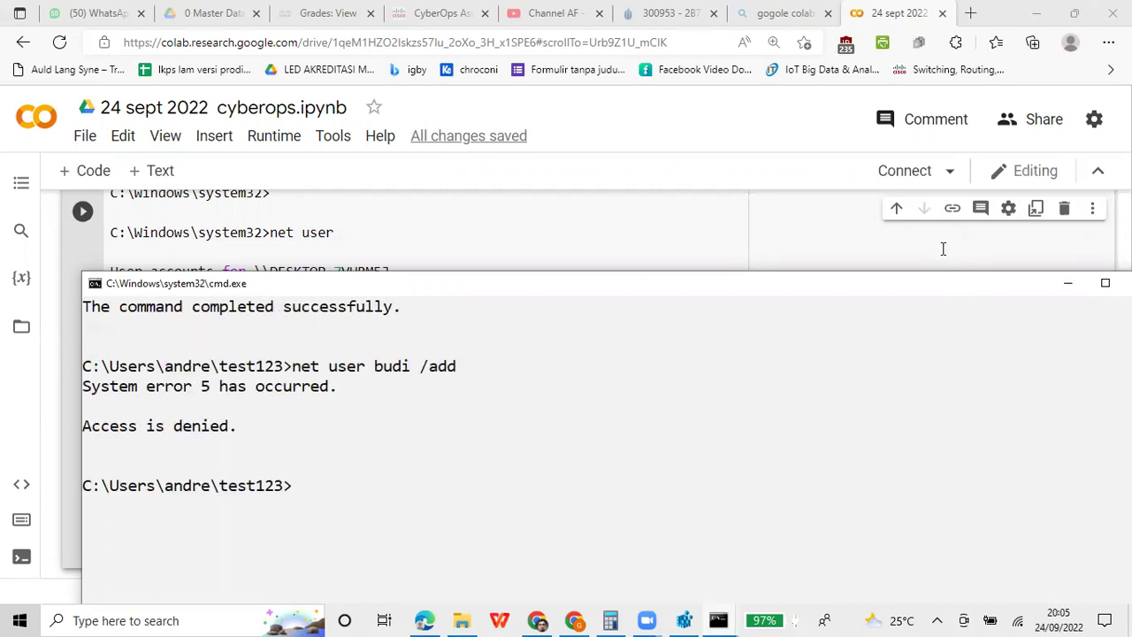
Minimize the non-administrator Command Prompt window to bring the Colab notebook into view
scroll(943, 248, "down", 1)
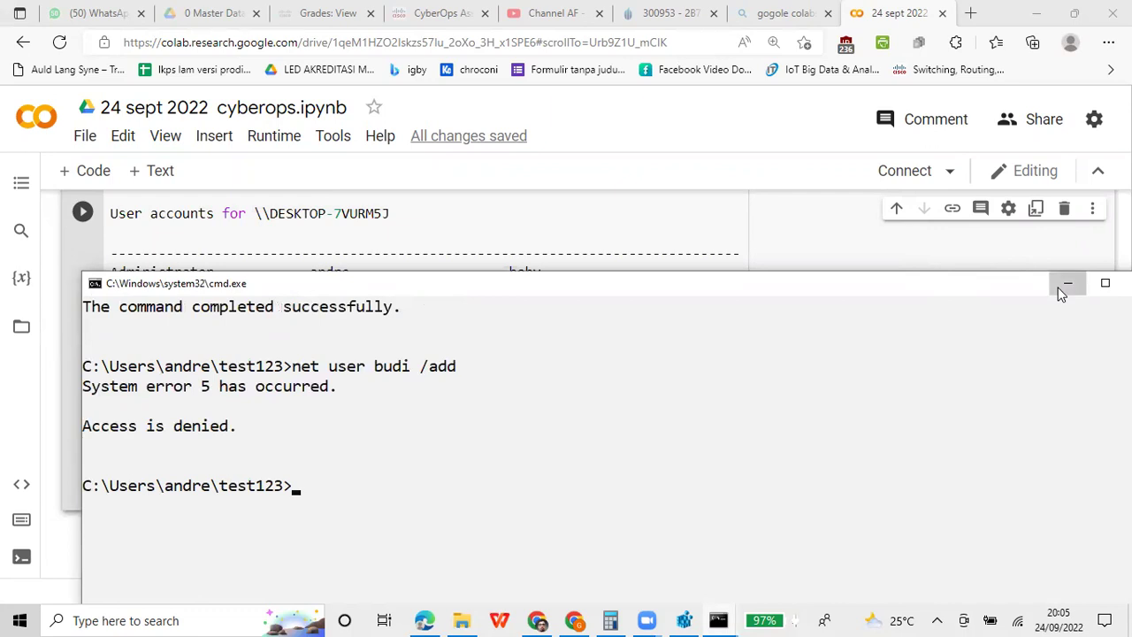
left_click(1066, 284)
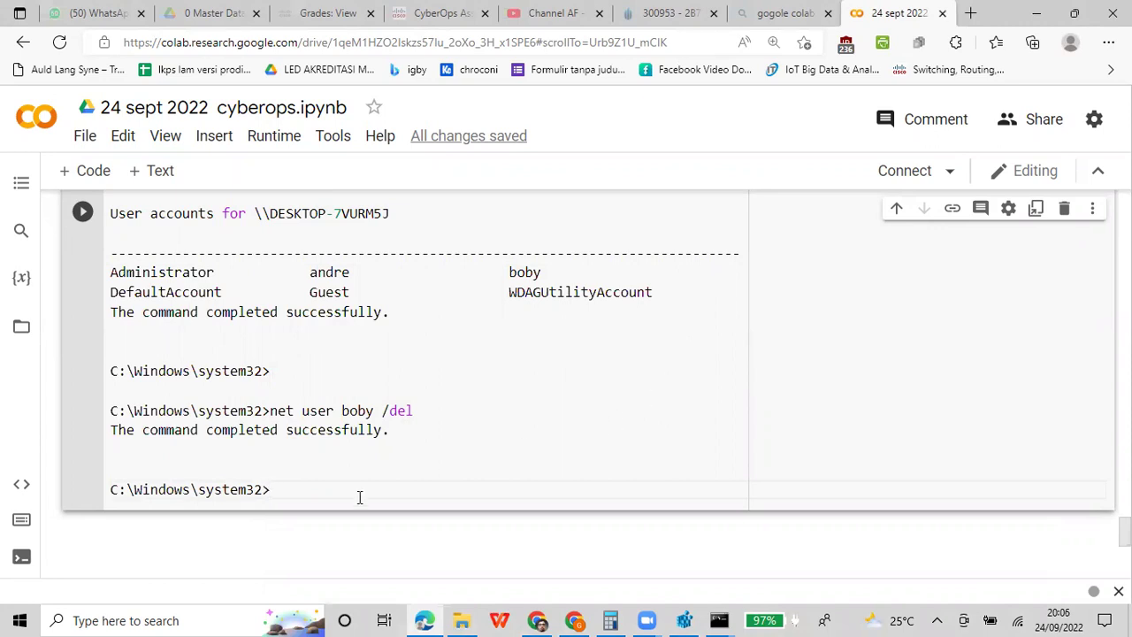
left_click(16, 619)
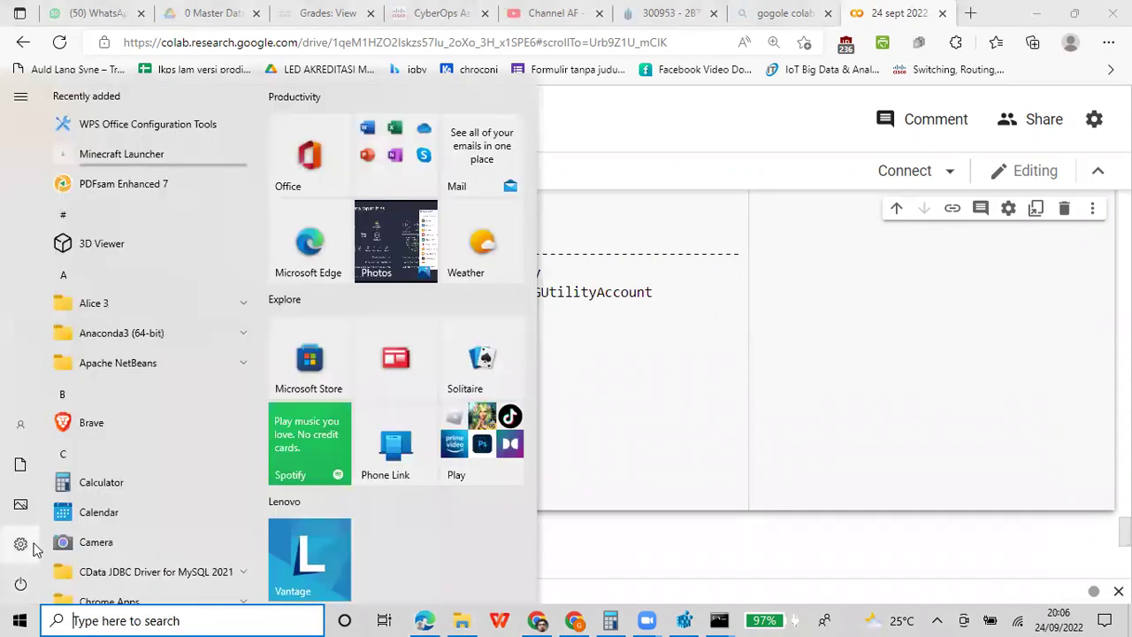
mouse_move(33, 543)
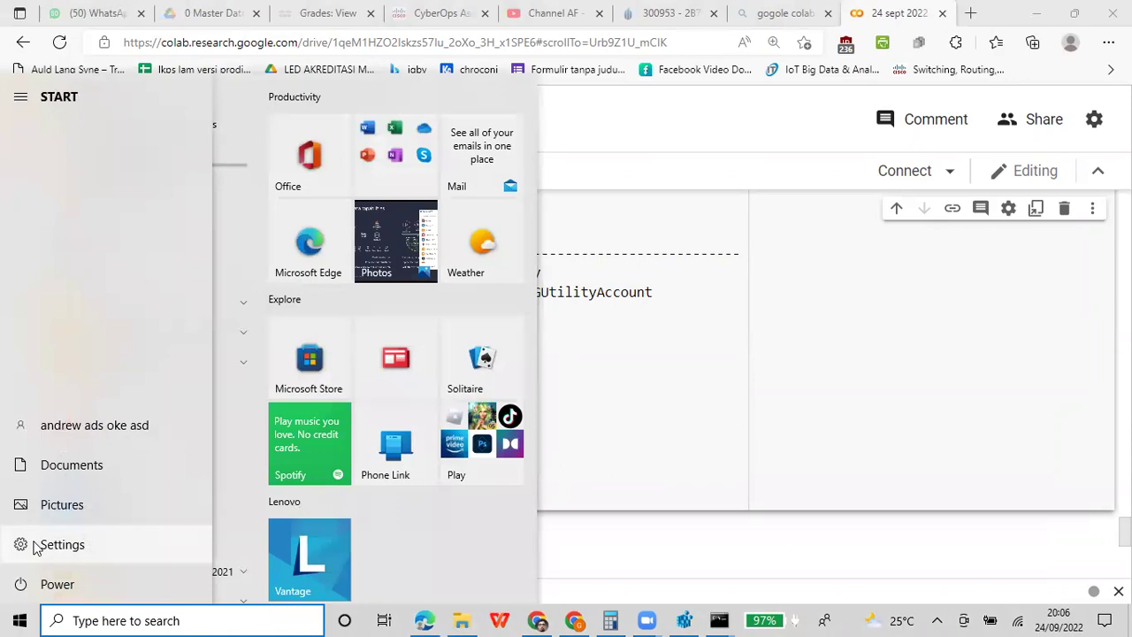
left_click(20, 548)
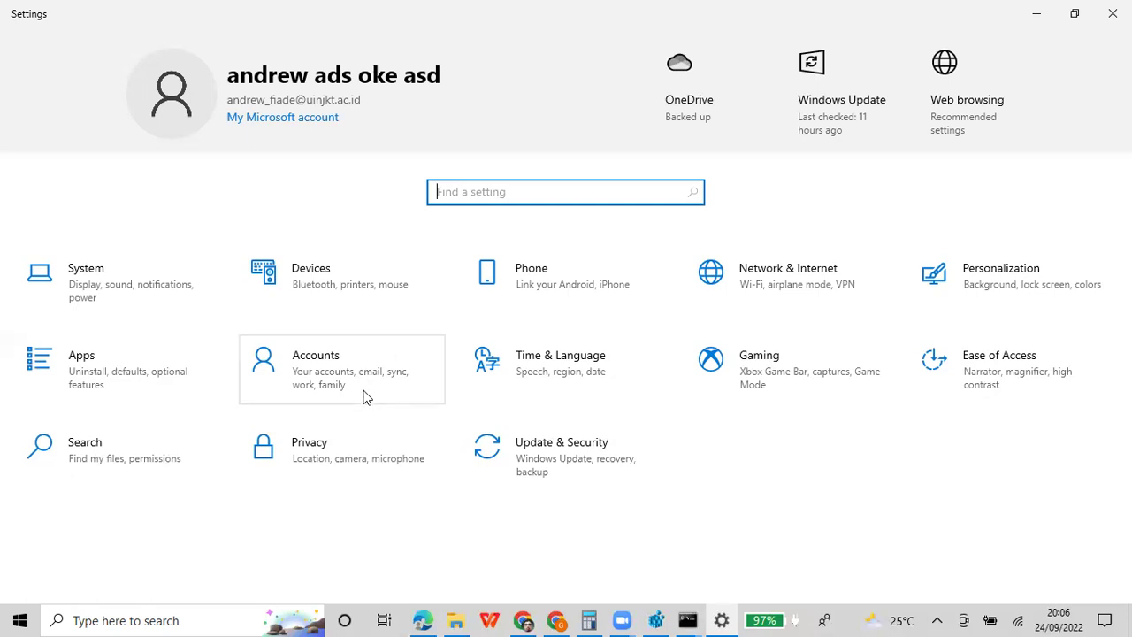
left_click(1112, 13)
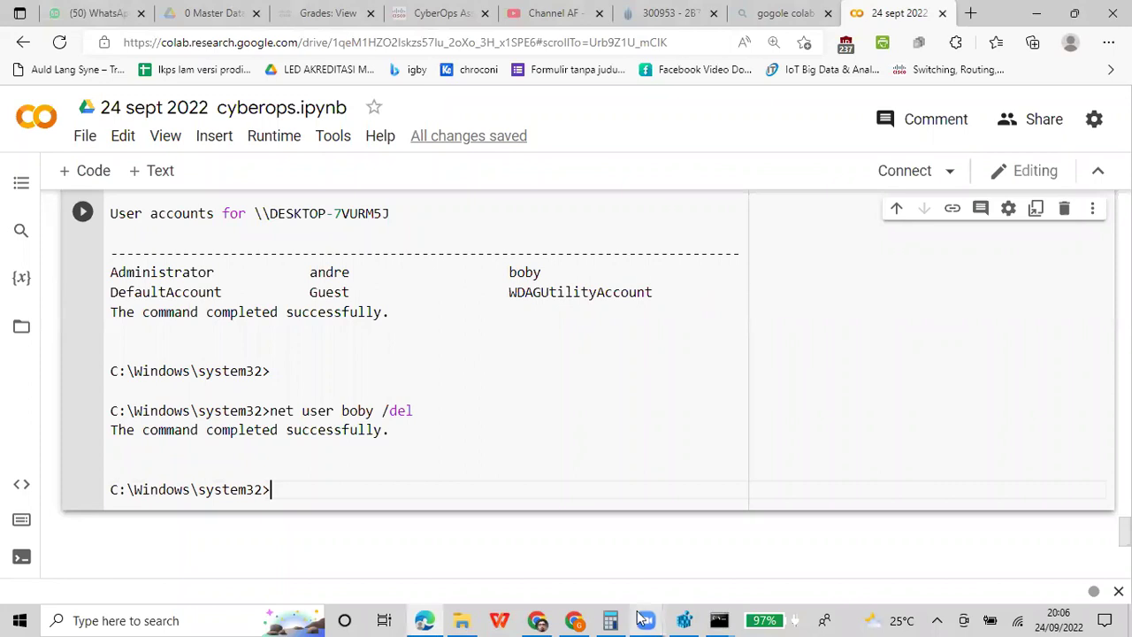
Open the Start menu's app list, then dismiss it back to the notebook
mouse_move(714, 618)
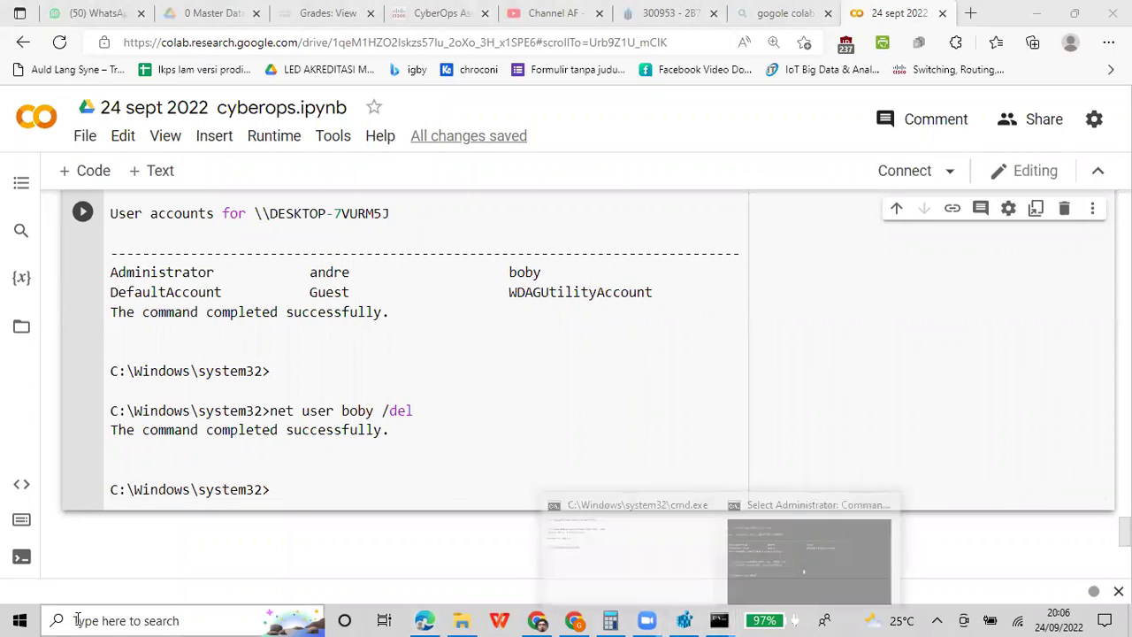
left_click(7, 619)
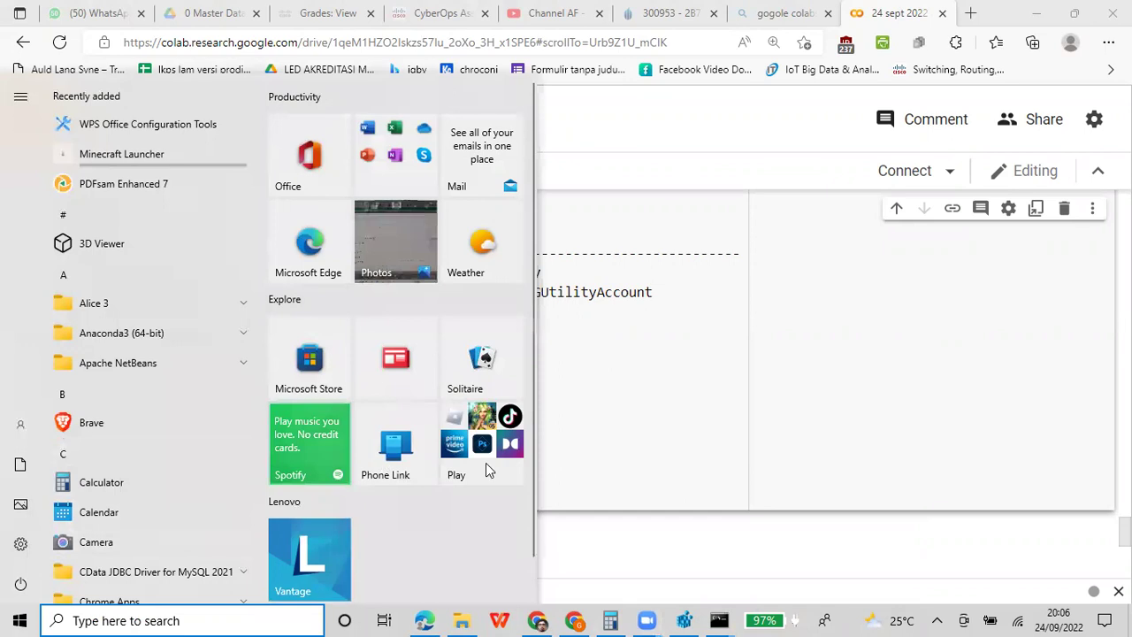
left_click(904, 324)
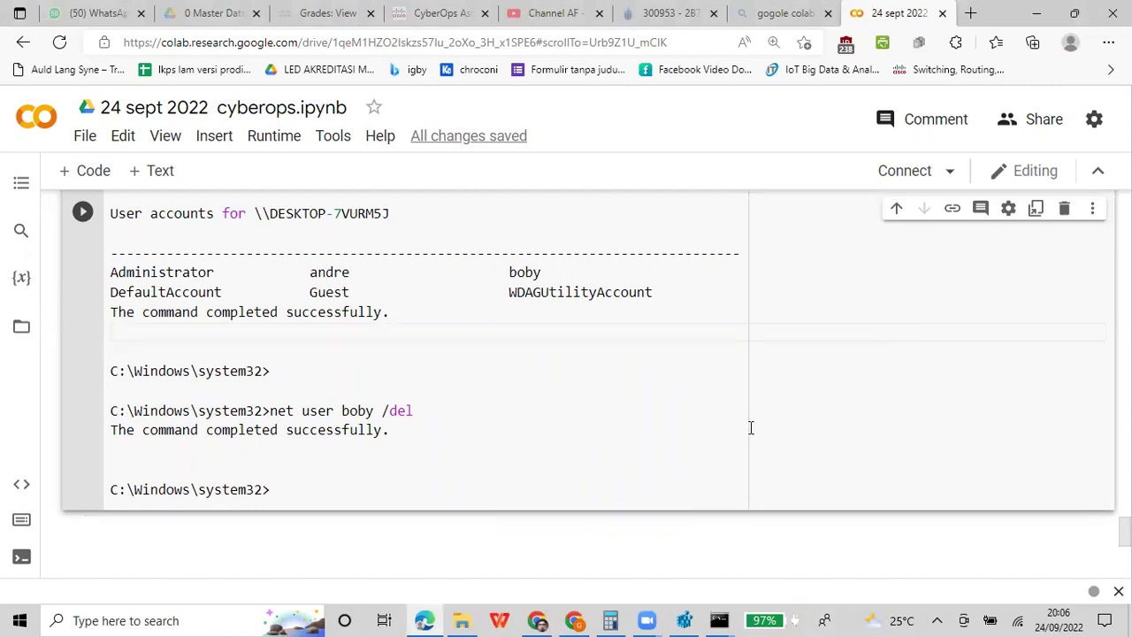
Place the cursor after the boby deletion line in the notes, then preview both Command Prompt windows
mouse_move(723, 617)
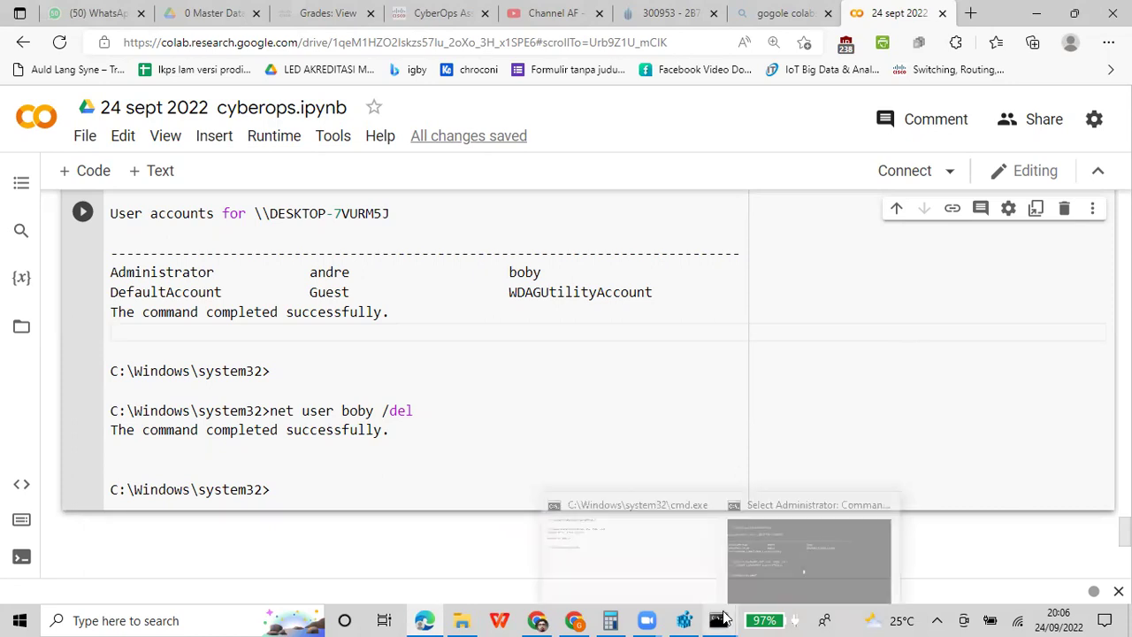
left_click(732, 300)
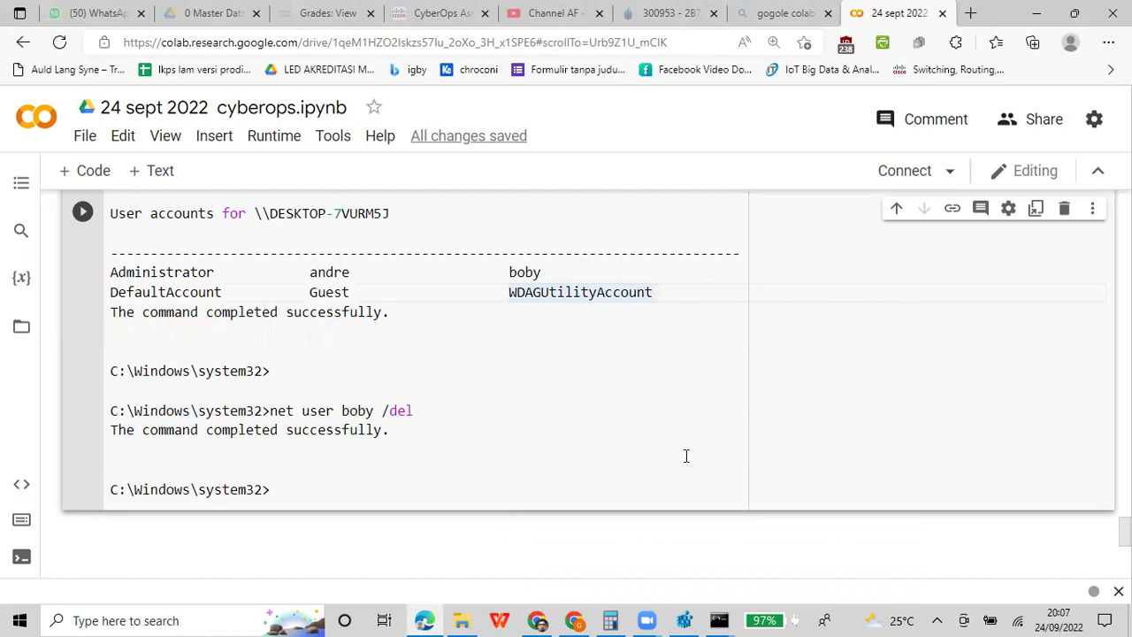
left_click(578, 415)
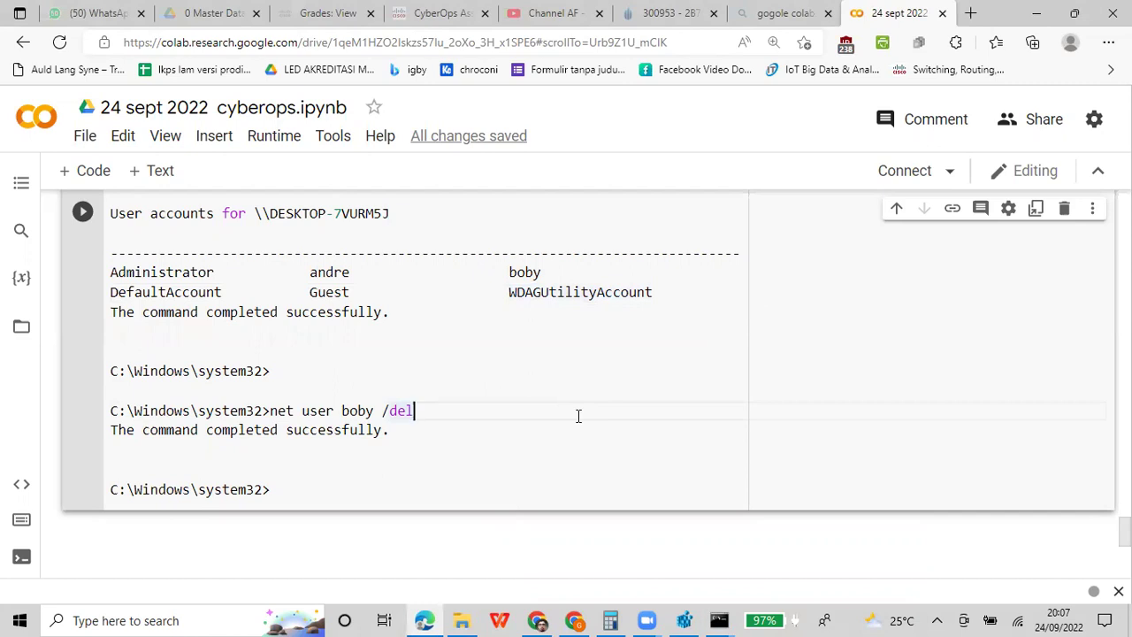
left_click(718, 618)
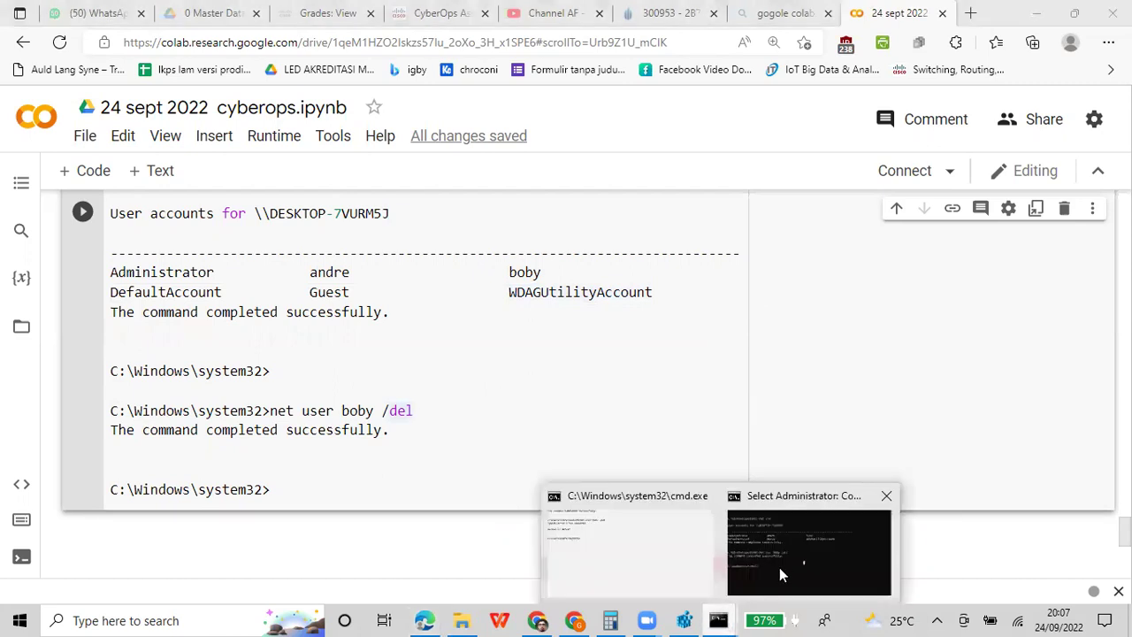
In the Administrator Command Prompt, add user joko with a password using net user /add
left_click(782, 561)
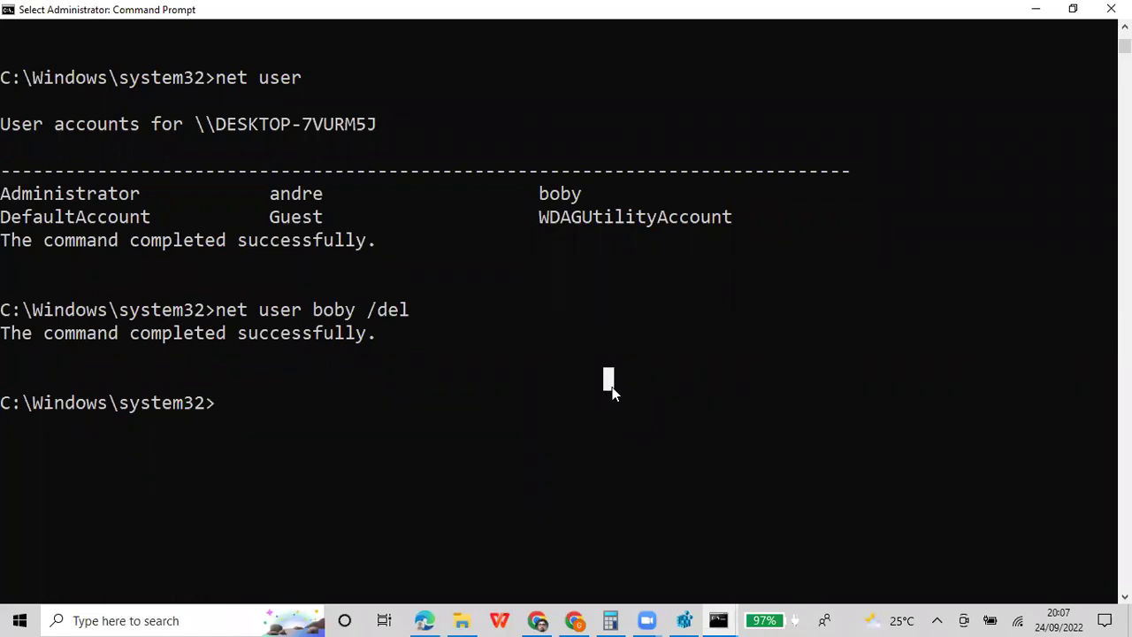
type("net user")
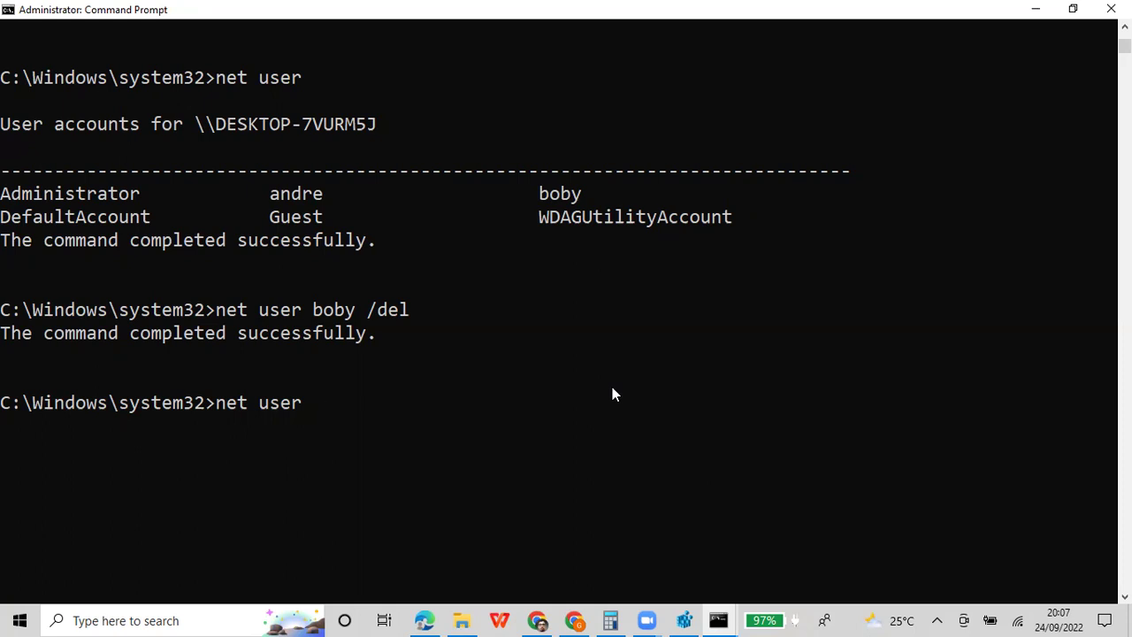
type("joko /")
key("BackSpace")
type("123 /a")
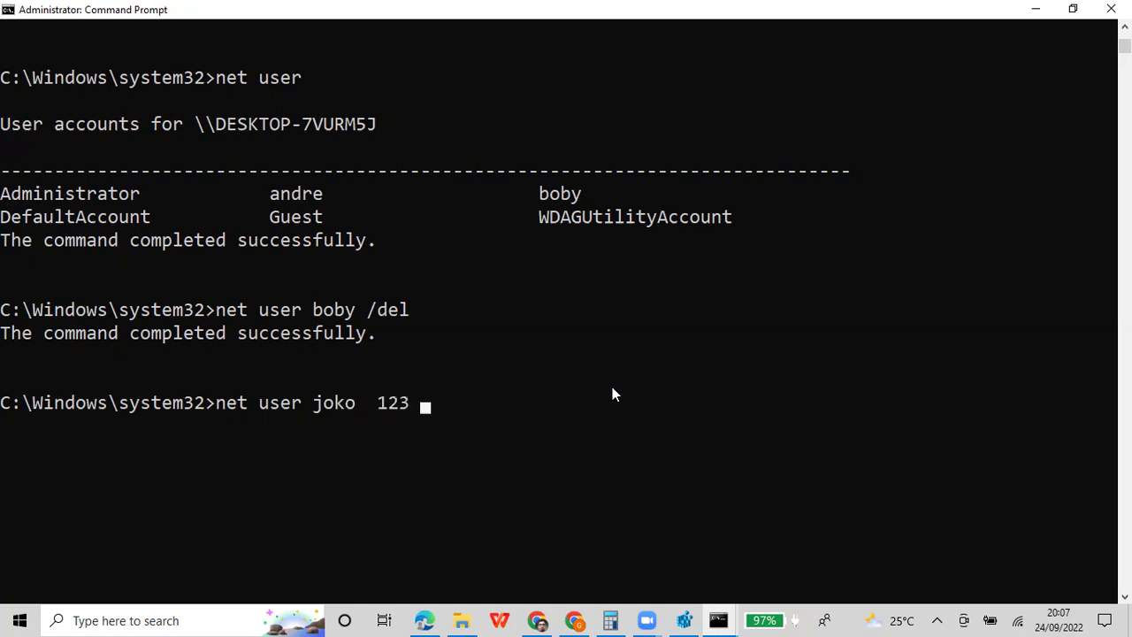
type("dd")
key("Return")
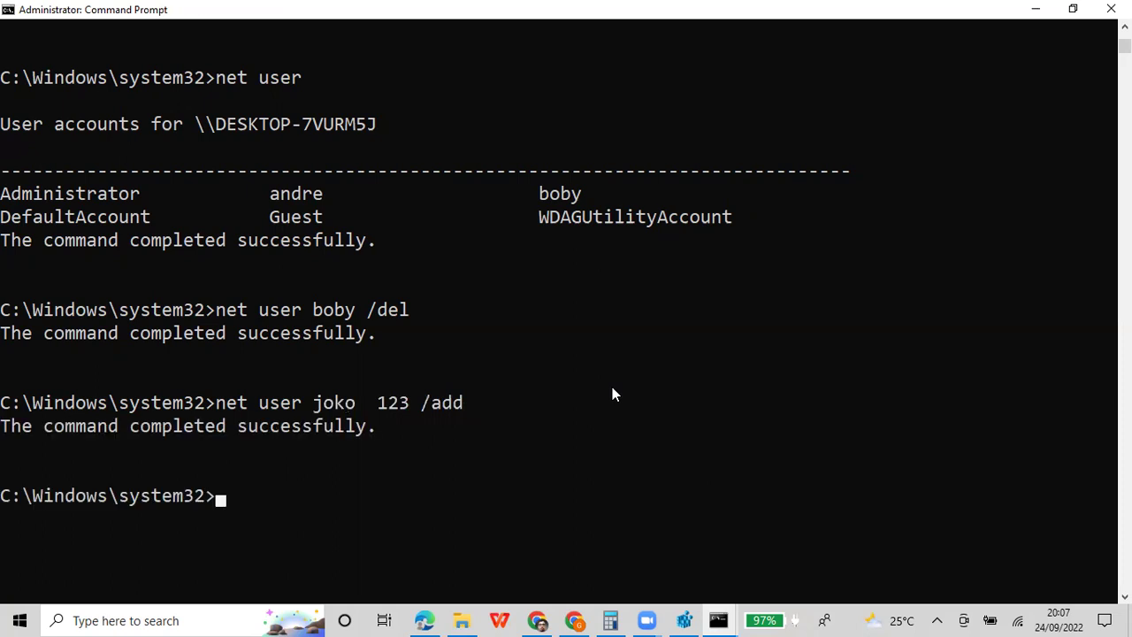
key("Up")
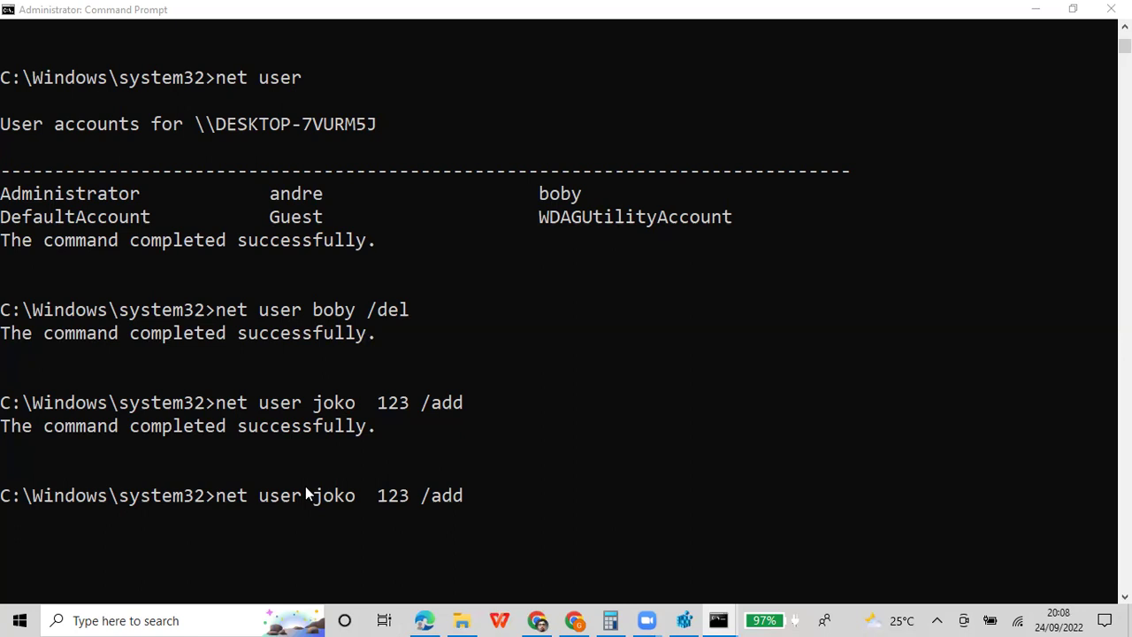
Edit the recalled command into 'net user ?' to display the net user syntax help
left_click(509, 368)
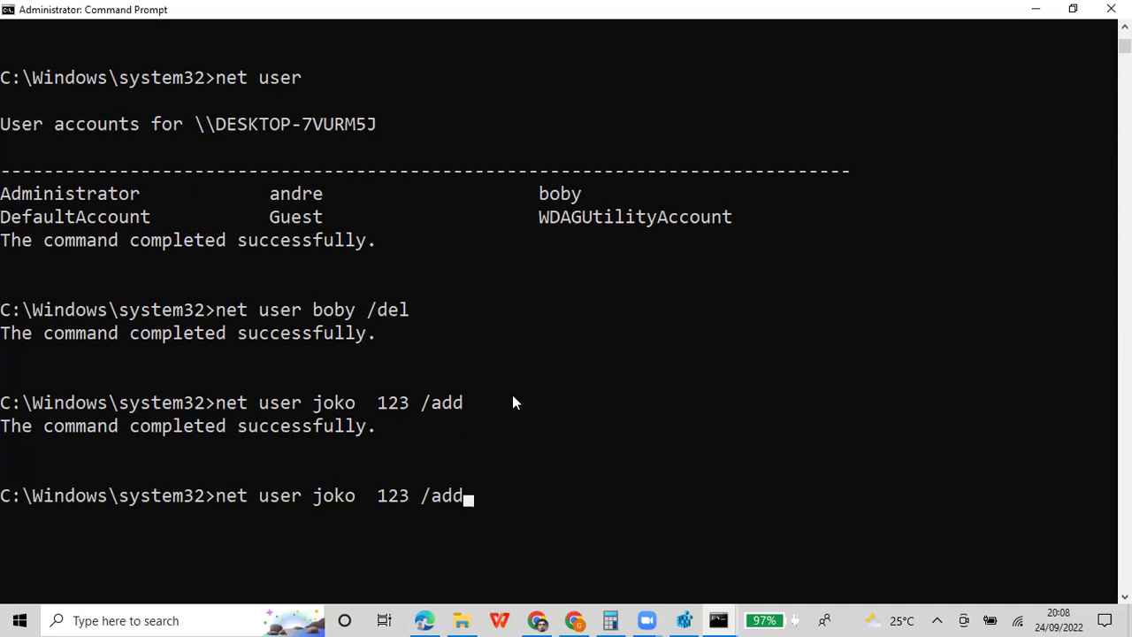
key("BackSpace")
key("BackSpace")
key("BackSpace")
key("BackSpace")
key("BackSpace")
key("BackSpace")
key("BackSpace")
key("BackSpace")
key("BackSpace")
key("BackSpace")
key("BackSpace")
key("BackSpace")
key("BackSpace")
key("BackSpace")
type("?")
key("Return")
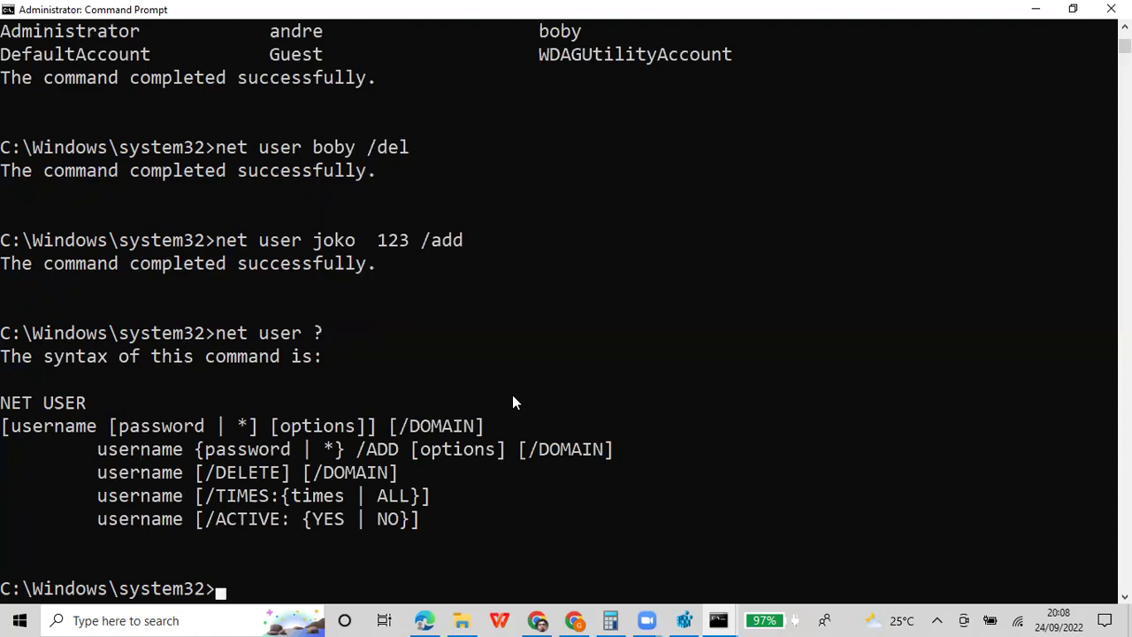
Change joko's password with 'net user joko' followed by the new password
key("Up")
key("BackSpace")
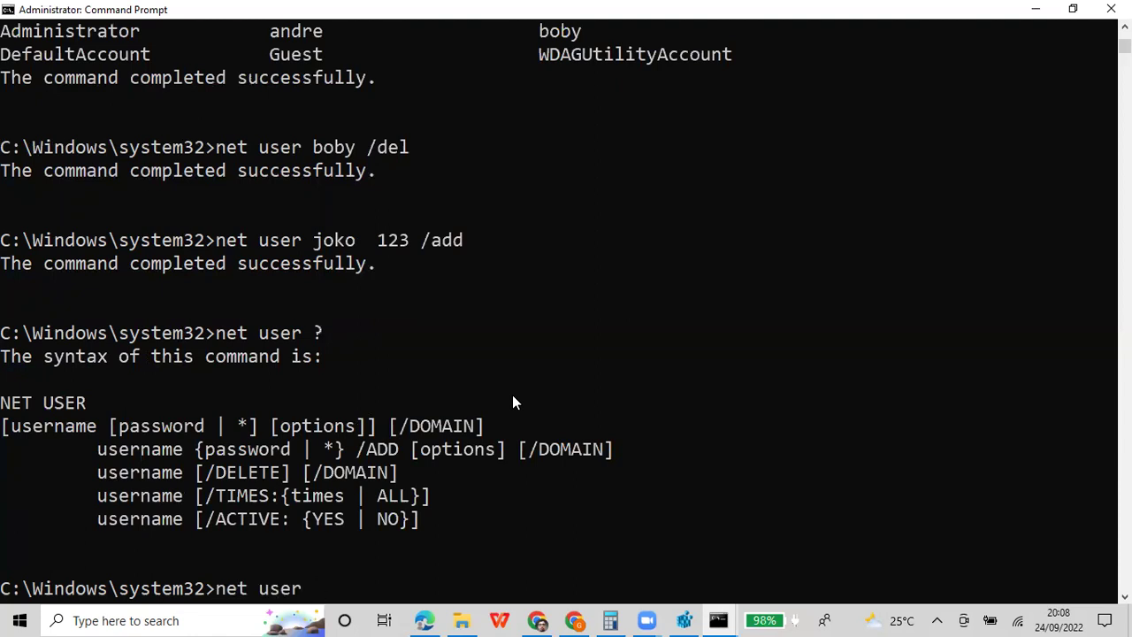
type("b")
key("BackSpace")
type("joko 143")
key("Return")
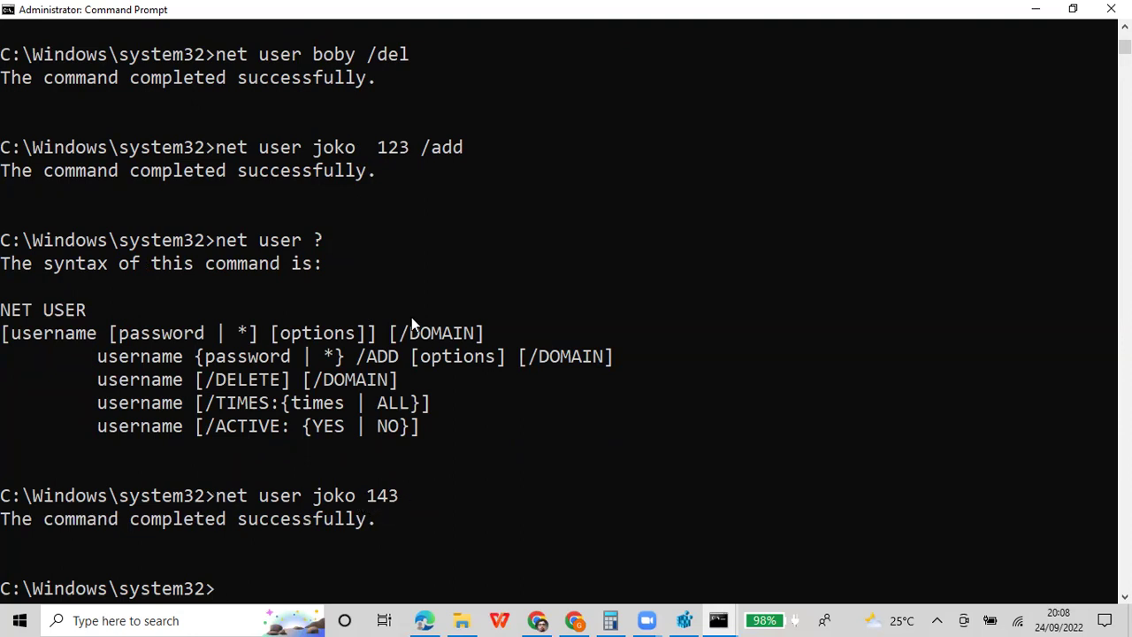
Mark and copy the console output from the account creation onward, then return to the Colab notes cell
right_click(486, 15)
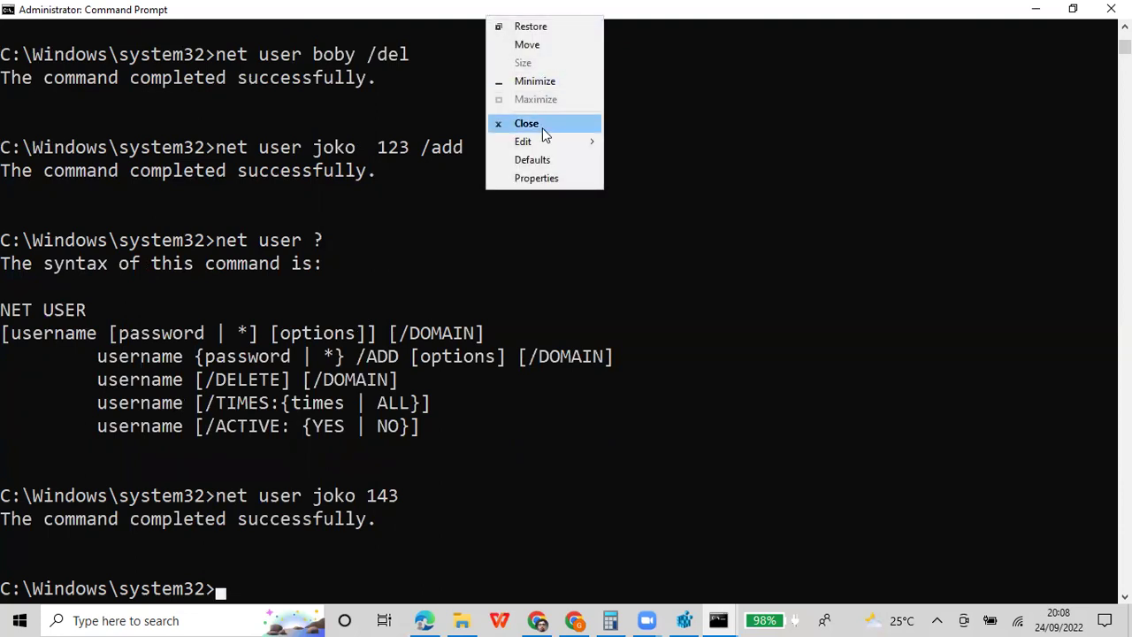
mouse_move(546, 144)
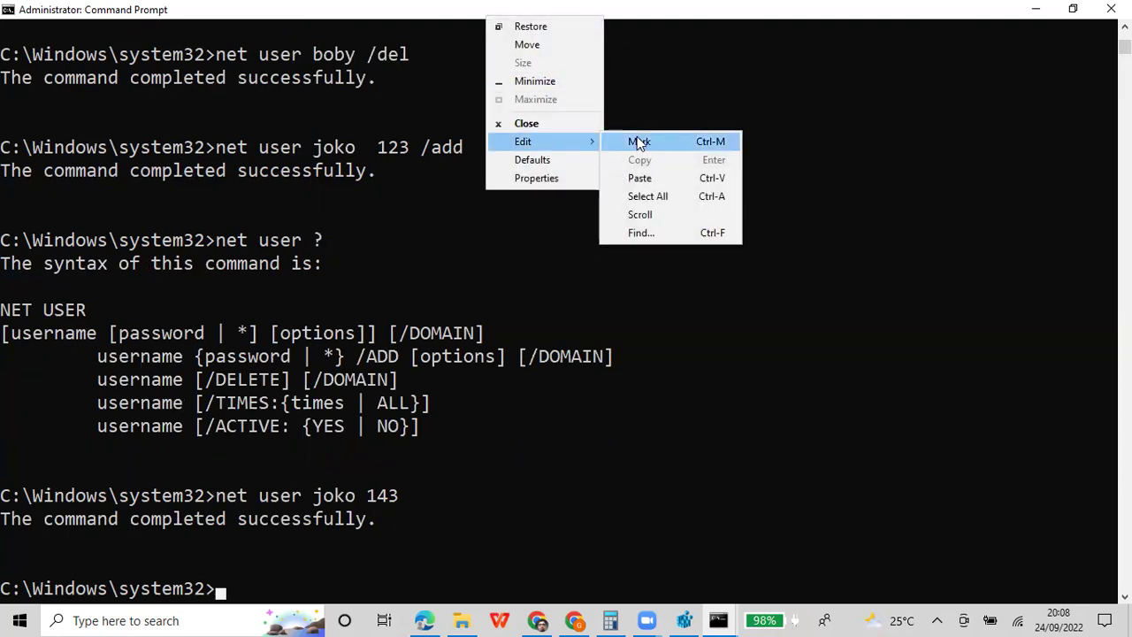
left_click(639, 143)
left_click_drag(9, 149, 228, 593)
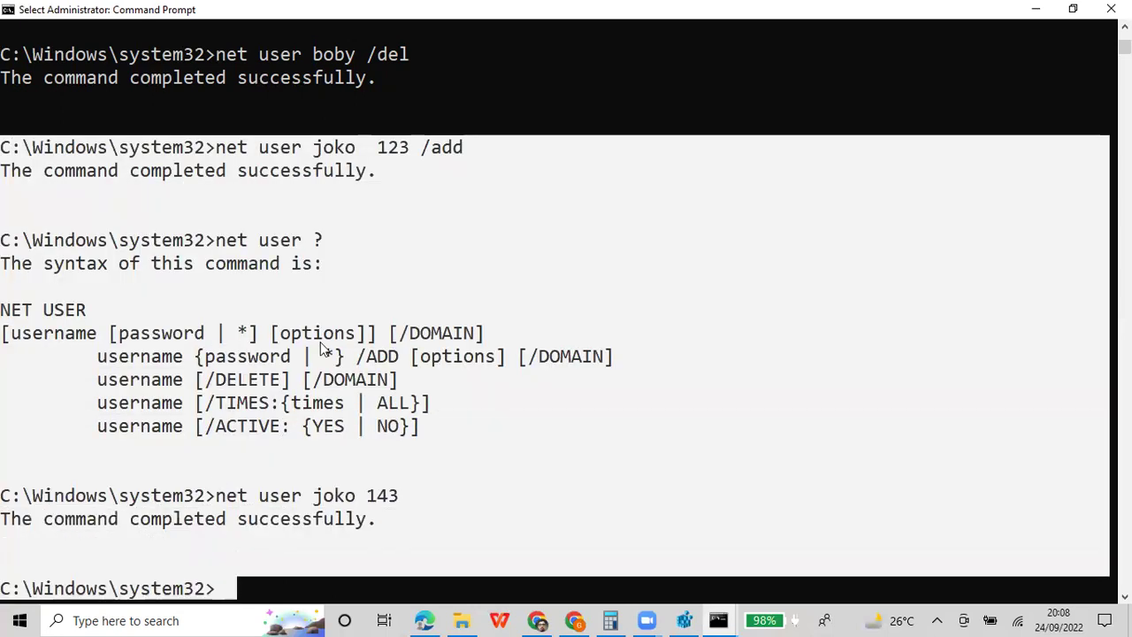
key("Return")
left_click(424, 620)
left_click(366, 352)
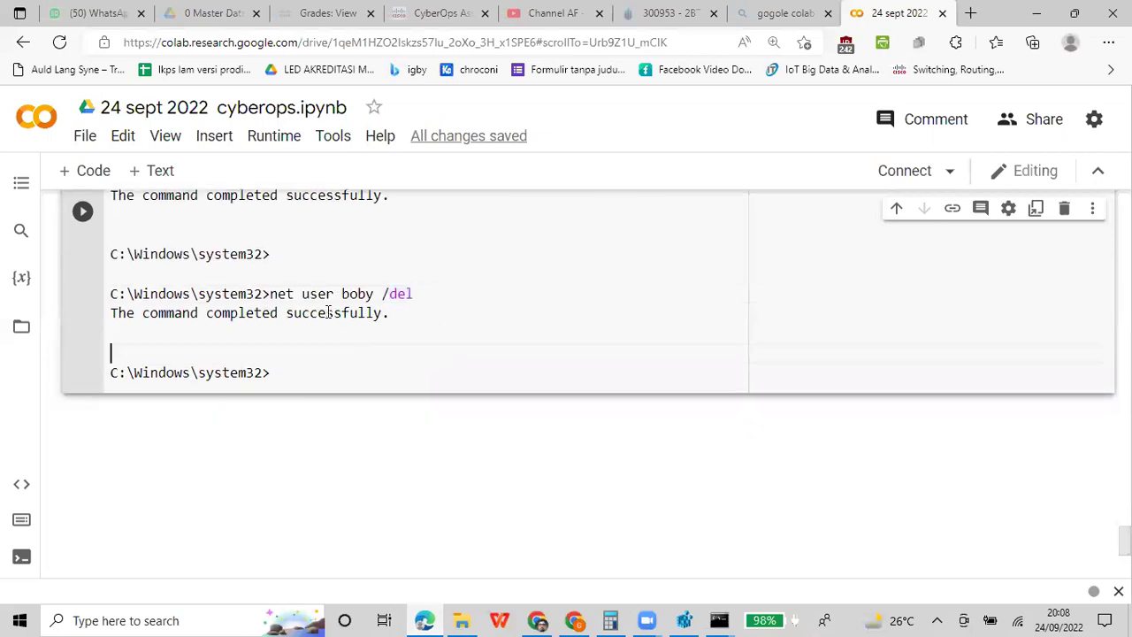
Type the label 'ganti password :' above the password-change command in the notes cell
key("ctrl+m")
key("b")
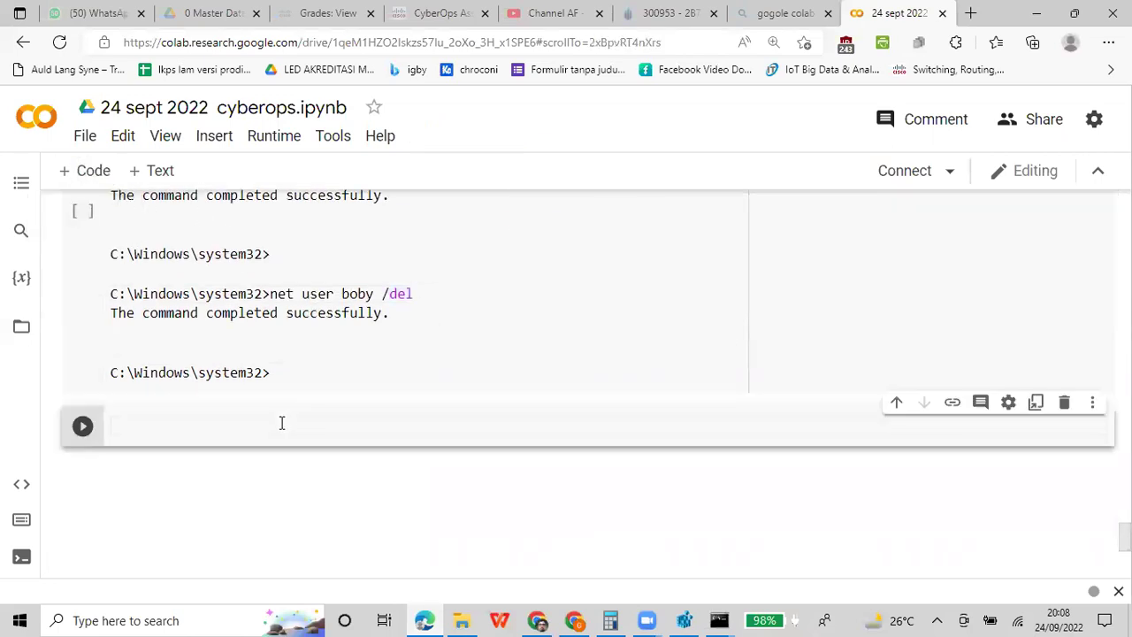
key("ctrl+m")
key("d")
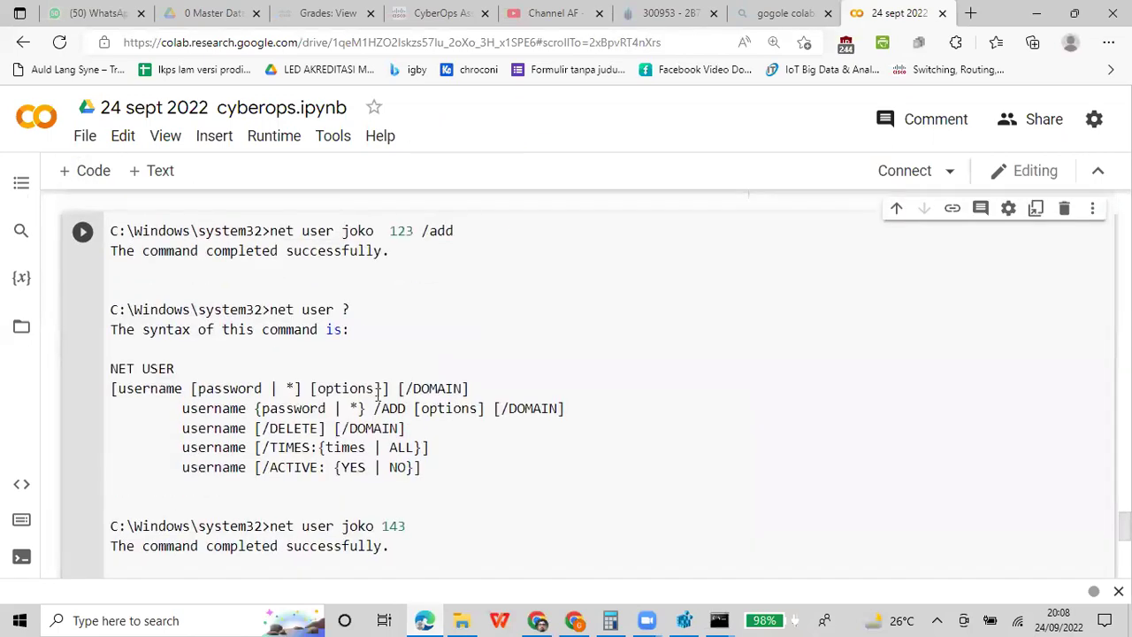
left_click(292, 412)
left_click(303, 442)
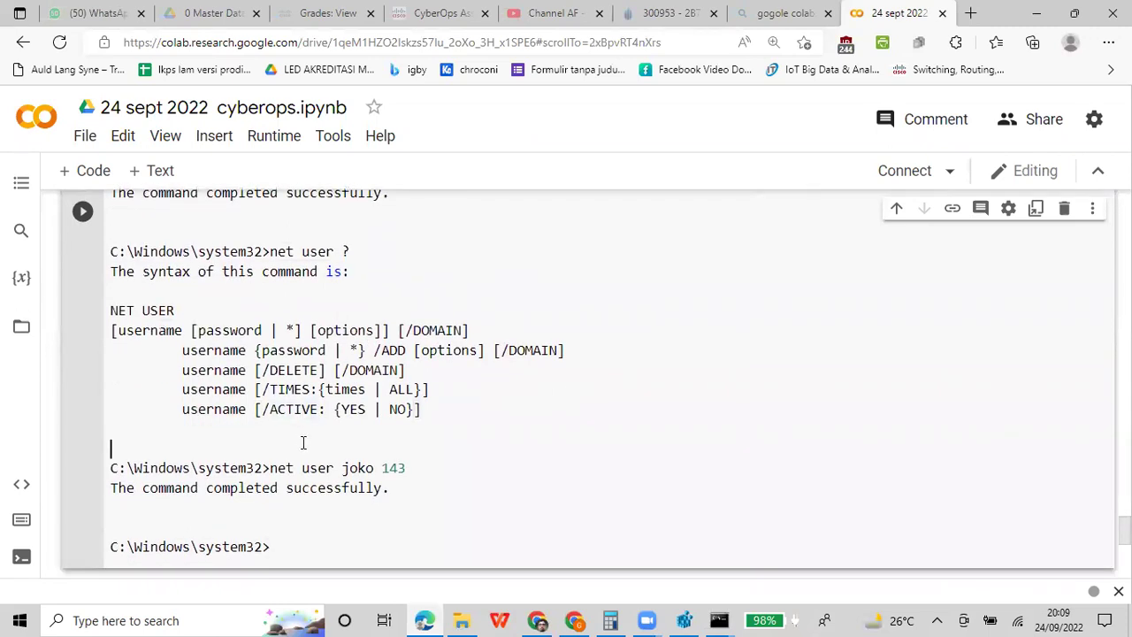
type("ganti password :")
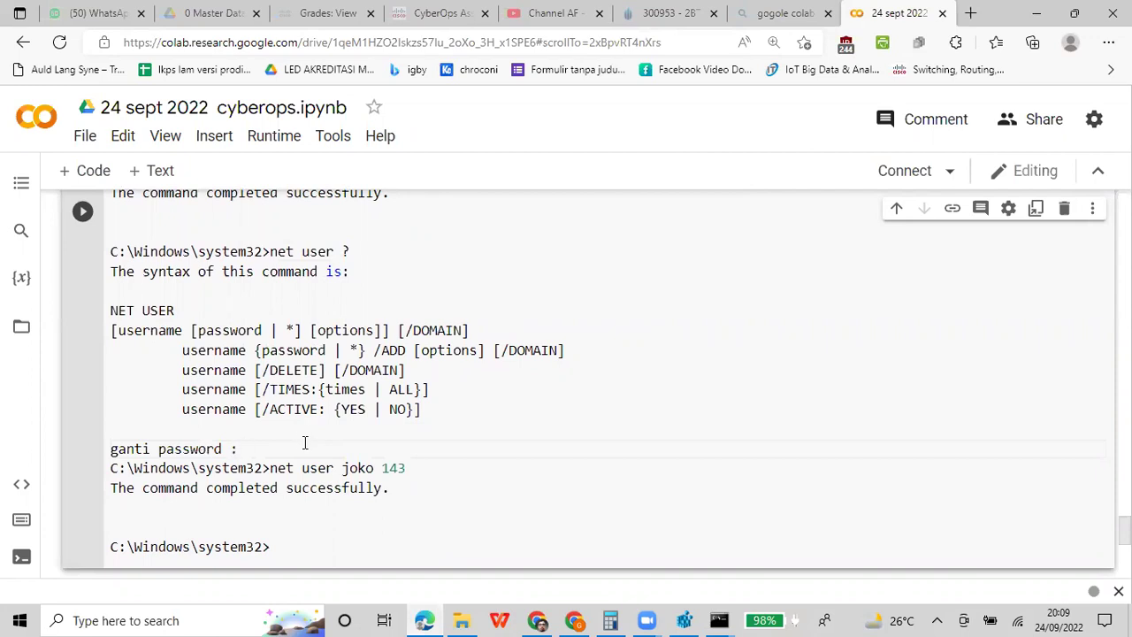
Review the pasted NET USER help and output lines, scrolling back up the notes
left_click(599, 303)
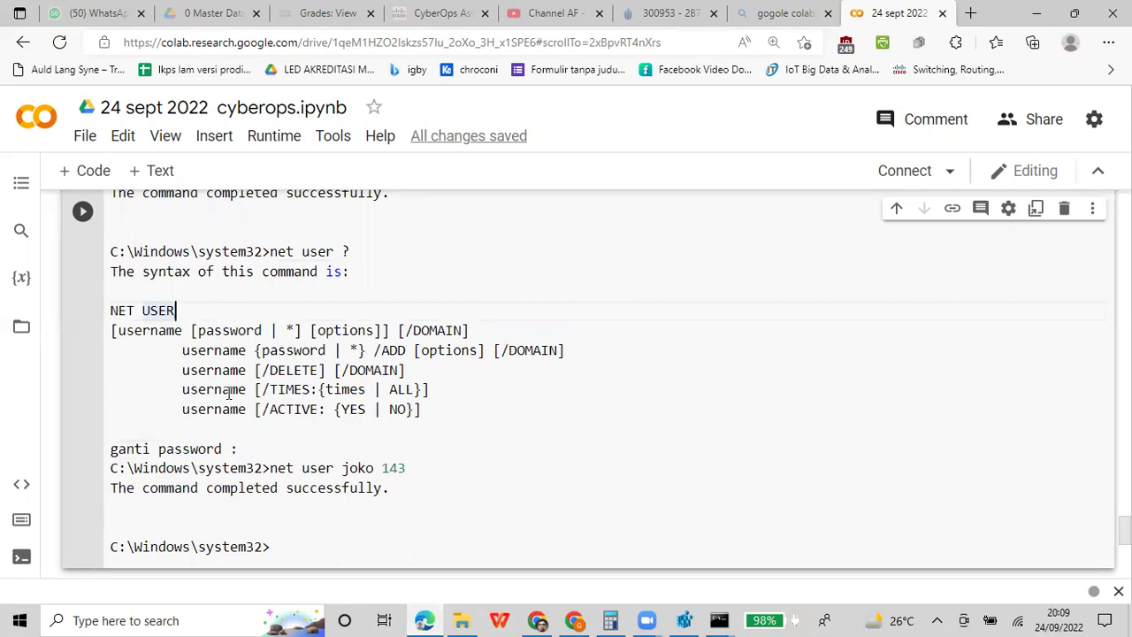
left_click(435, 482)
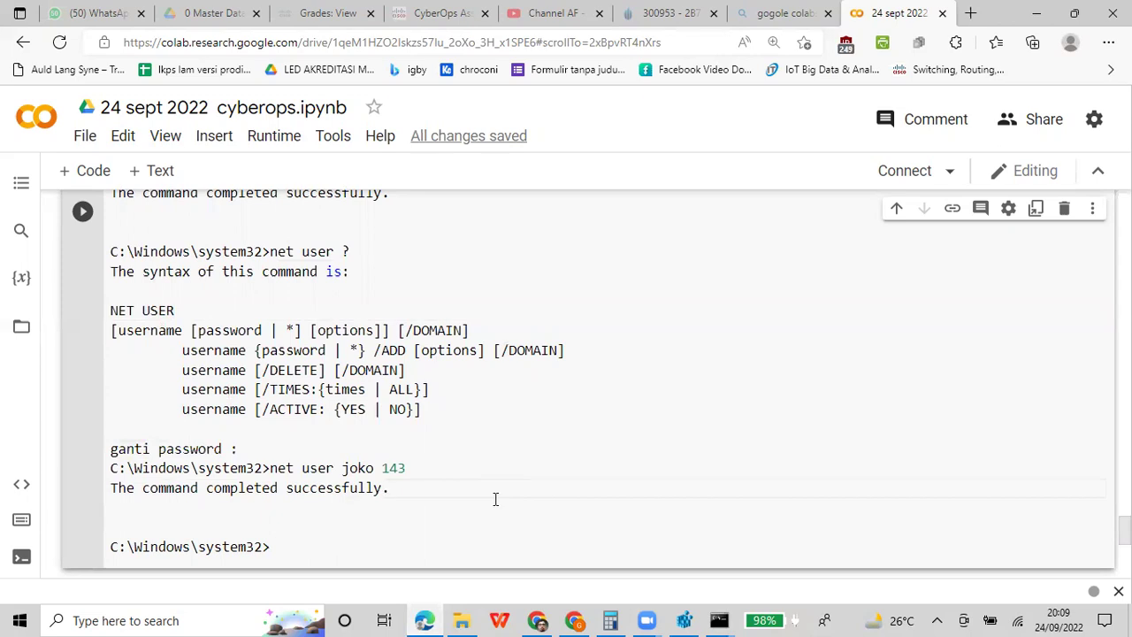
scroll(583, 335, "up", 2)
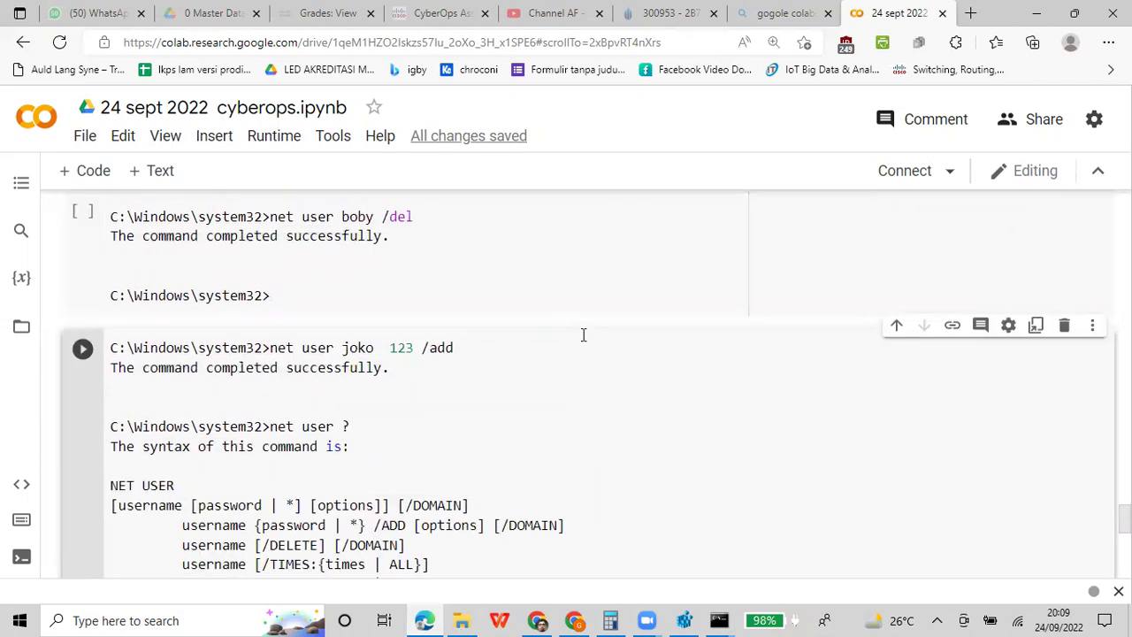
scroll(582, 334, "up", 2)
scroll(583, 334, "up", 2)
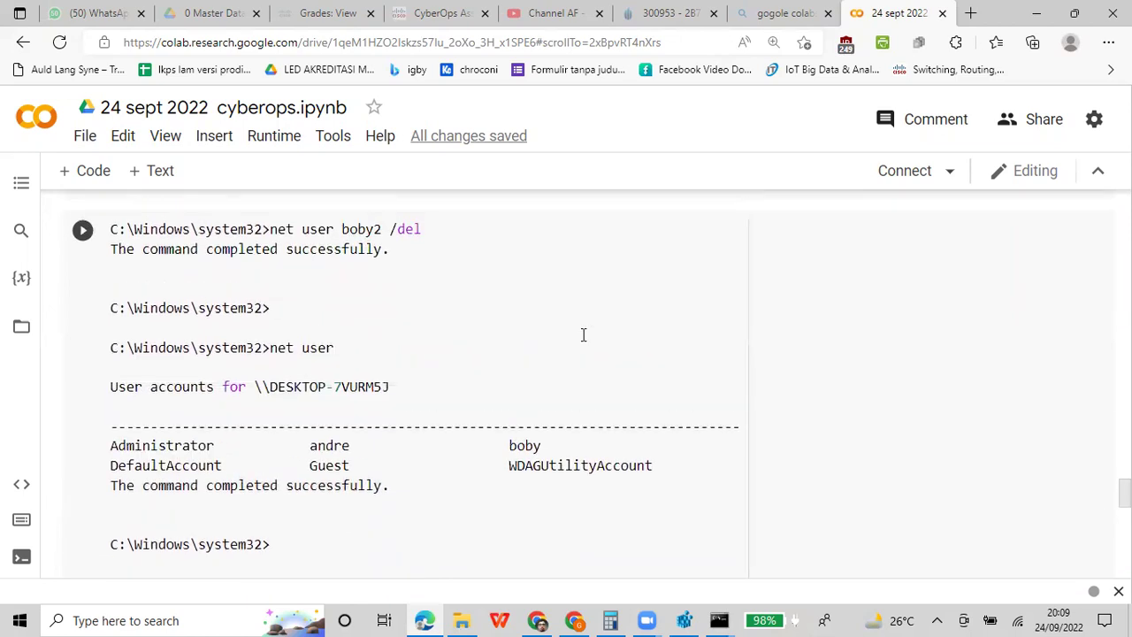
scroll(583, 334, "up", 1)
scroll(582, 334, "up", 5)
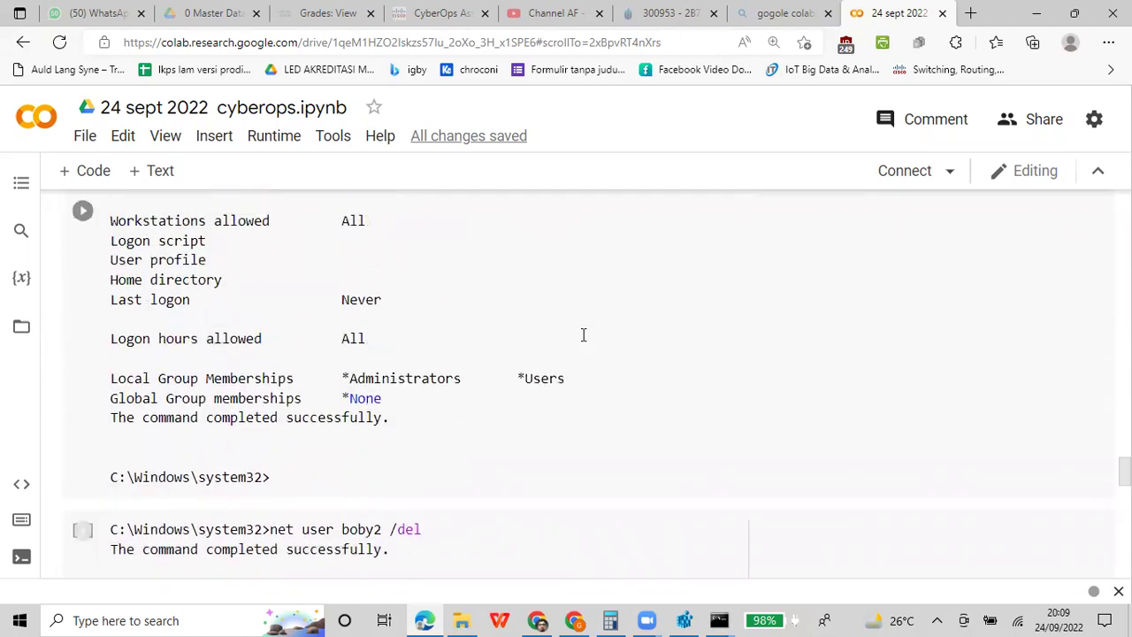
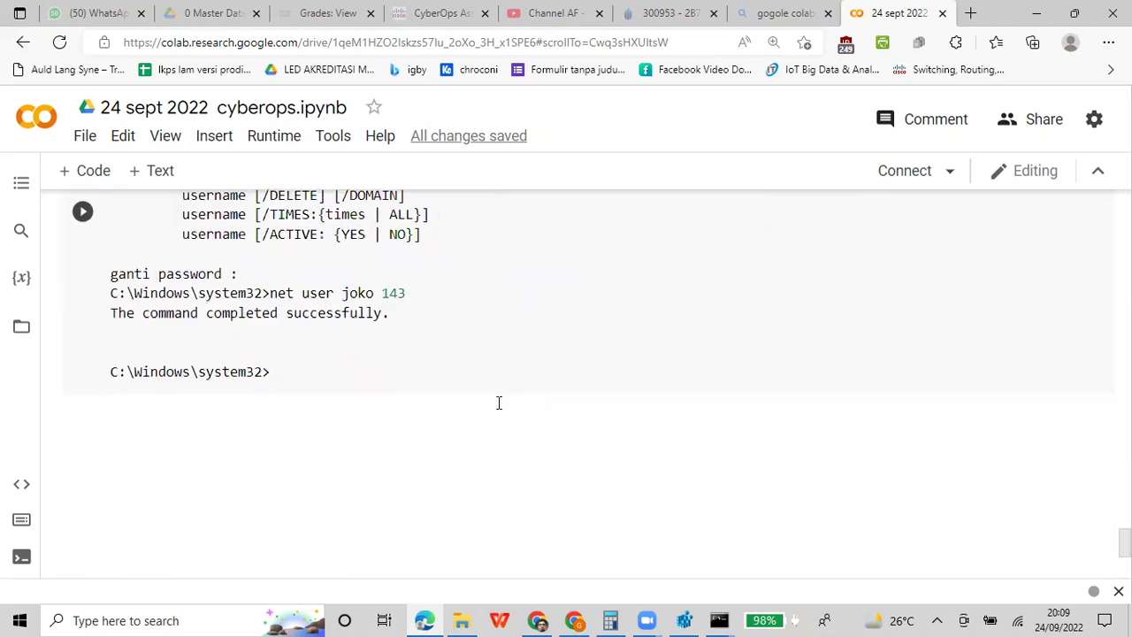
left_click(361, 375)
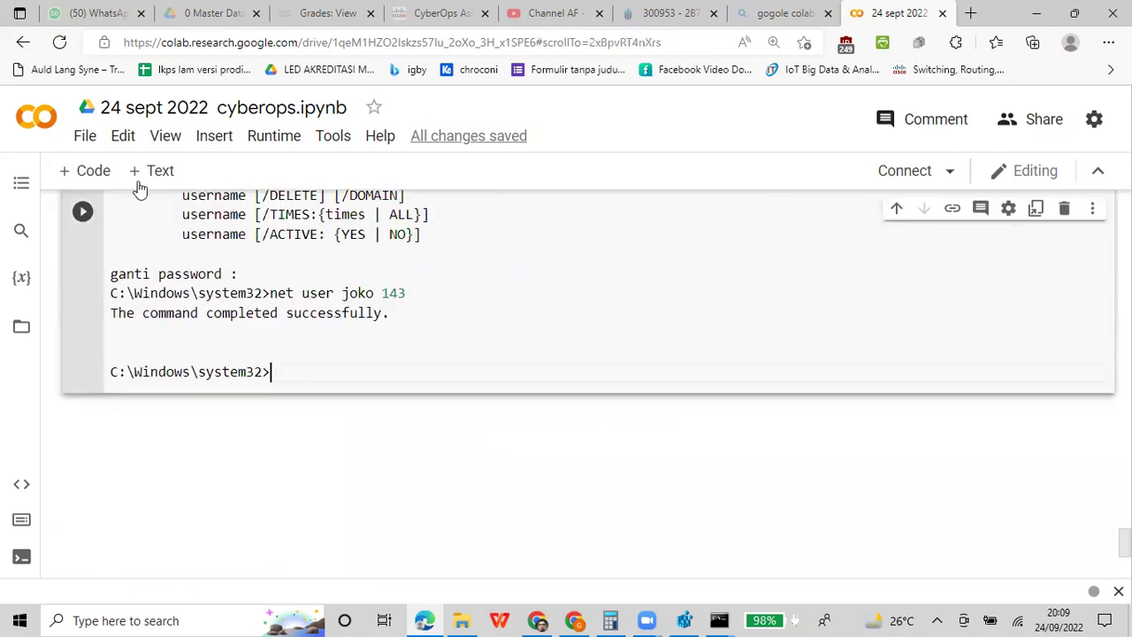
left_click(90, 171)
type("menabah member")
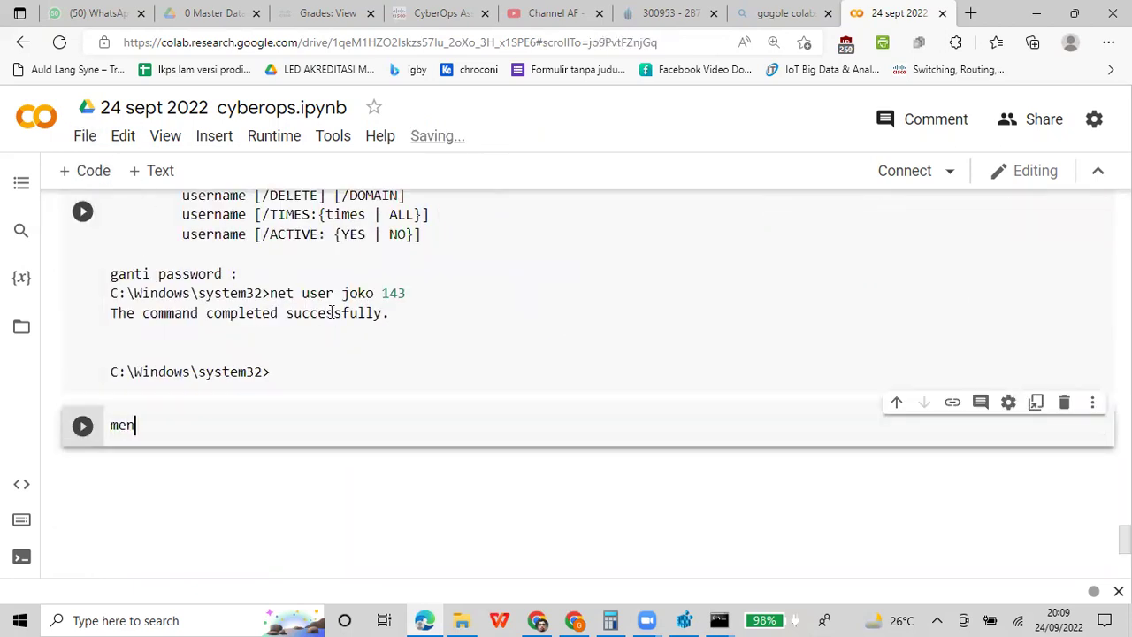
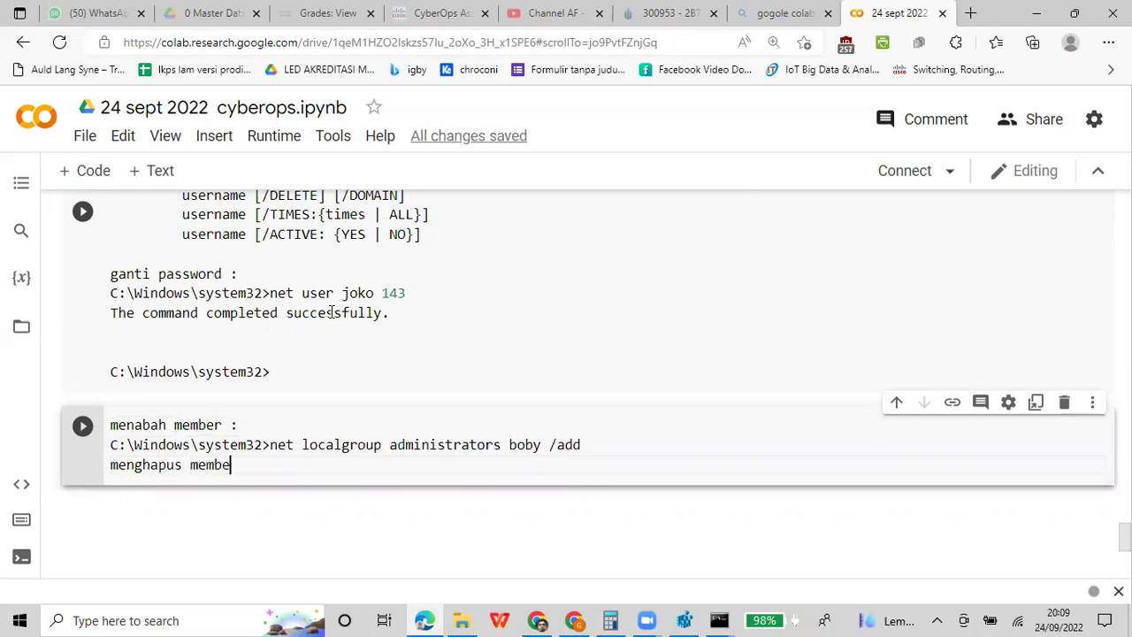
Add a 'hapus member' heading with the net localgroup administrators command changed to /del
type("r")
key("Return")
type("C:\\Windows\\system32>net localgroup administrators boby /add")
key("BackSpace")
key("BackSpace")
key("BackSpace")
type("del")
key("Return")
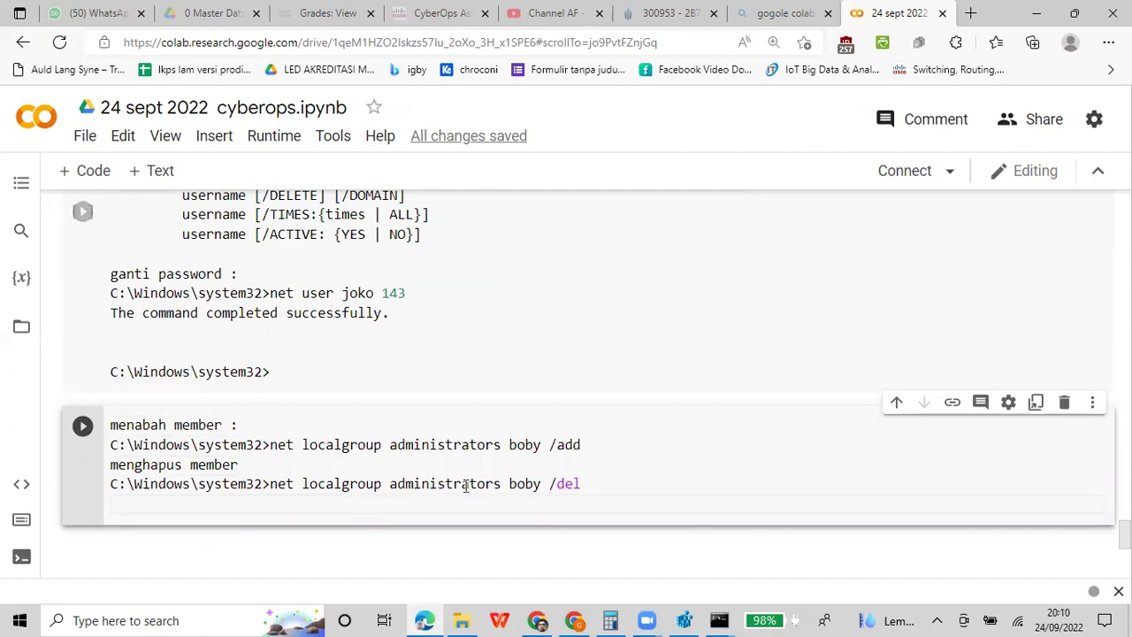
Bring the Administrator Command Prompt window to the front
left_click(502, 483)
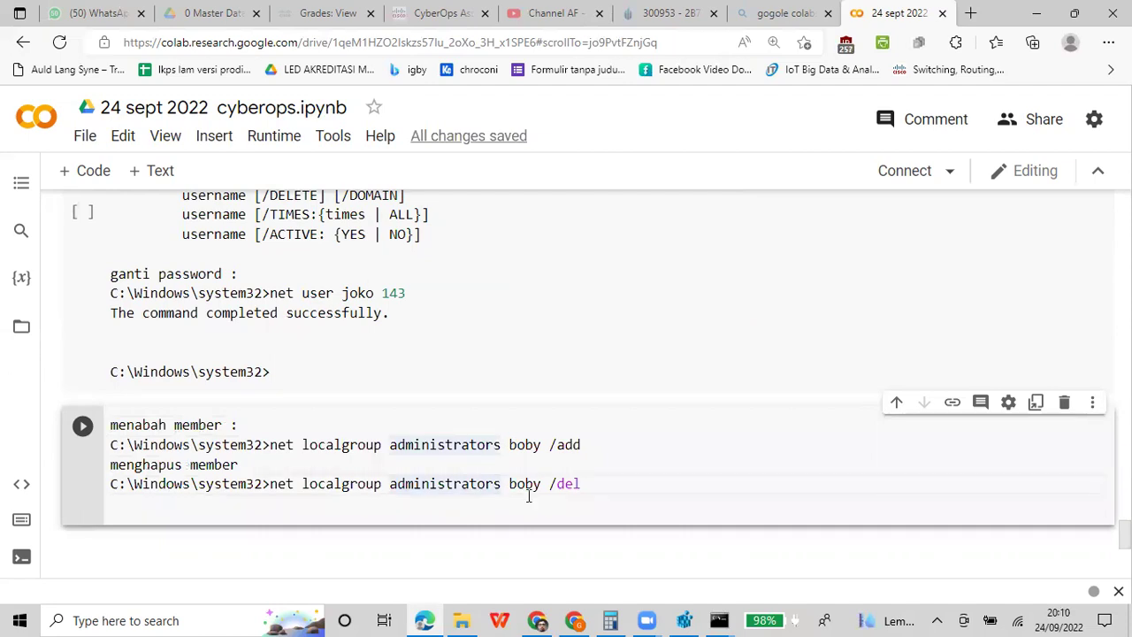
left_click(723, 617)
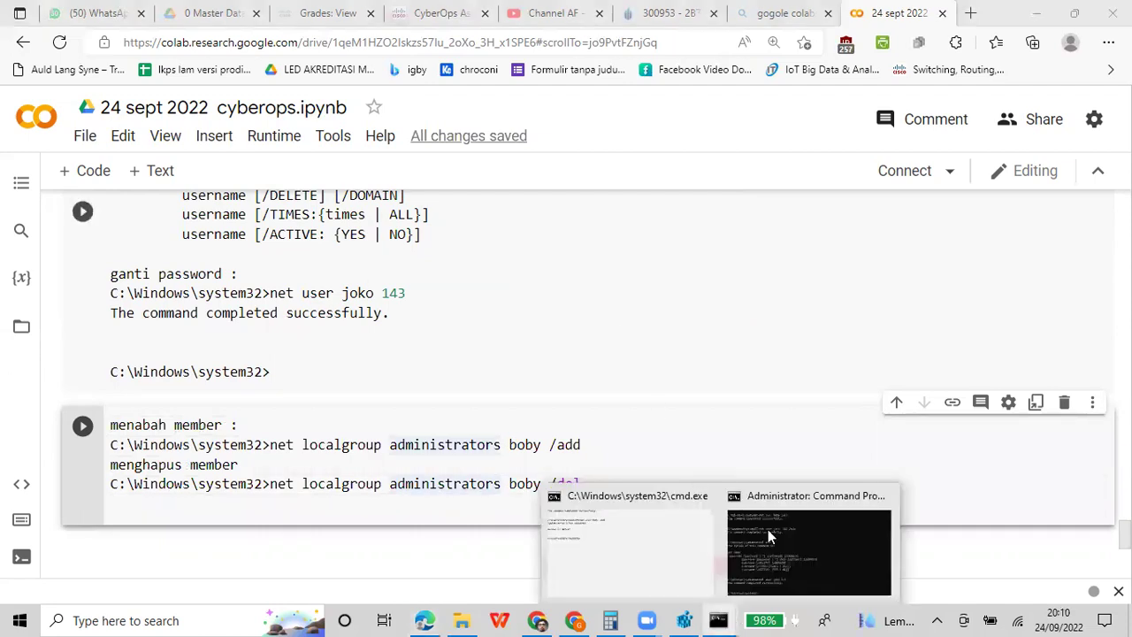
left_click(777, 542)
Run net localgroup ? to display its syntax help, then return to the Colab notes
type("net")
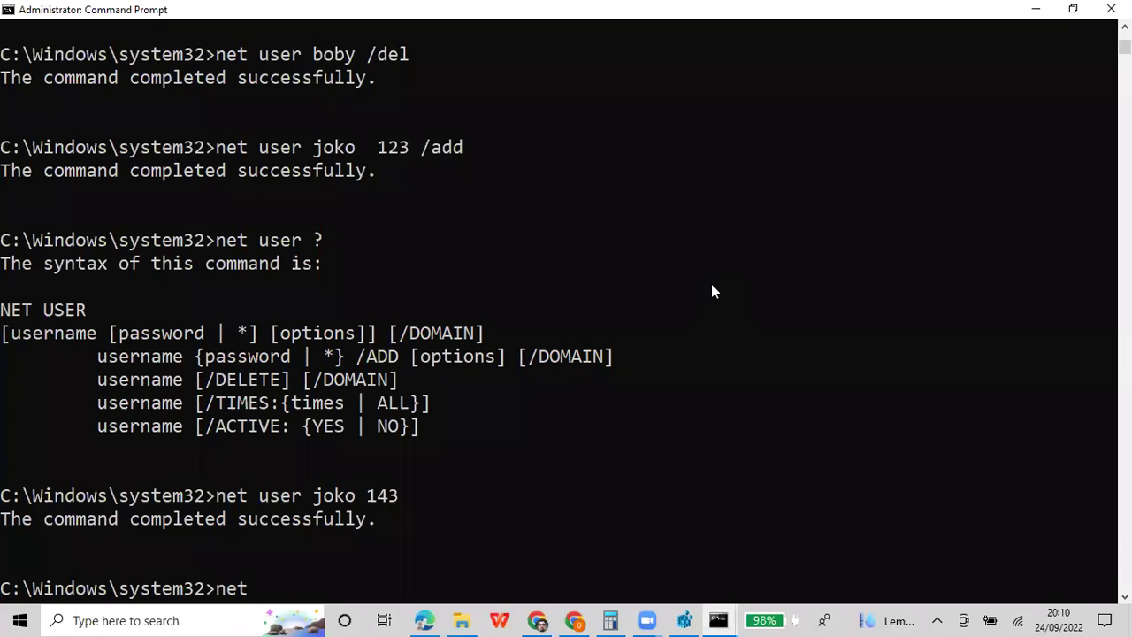
type(" localgrout localgroup ?")
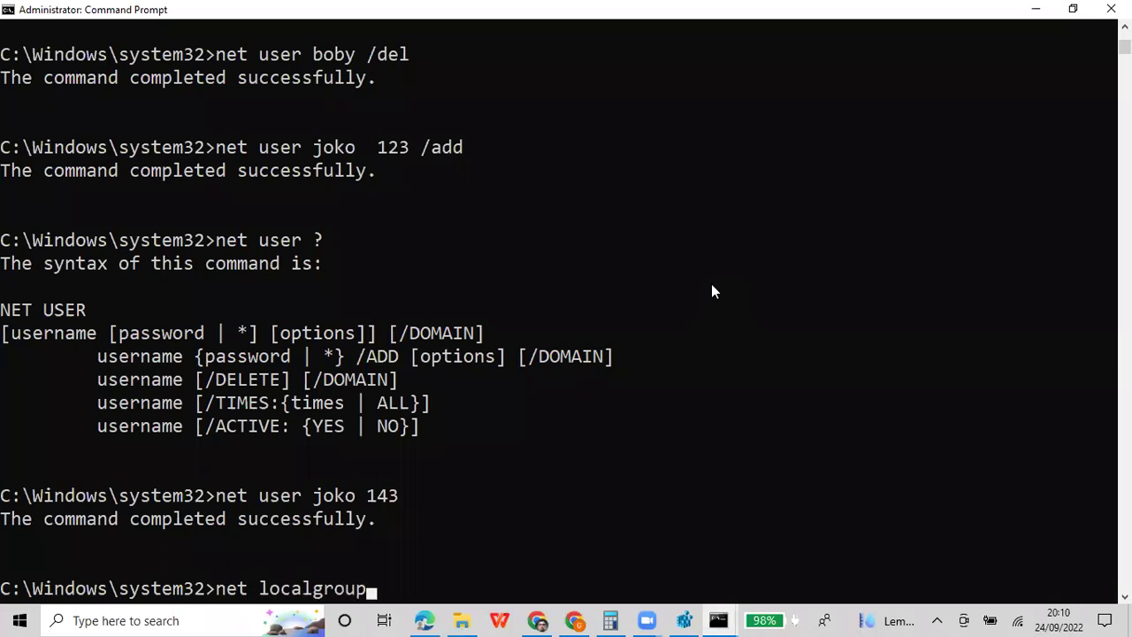
key("Return")
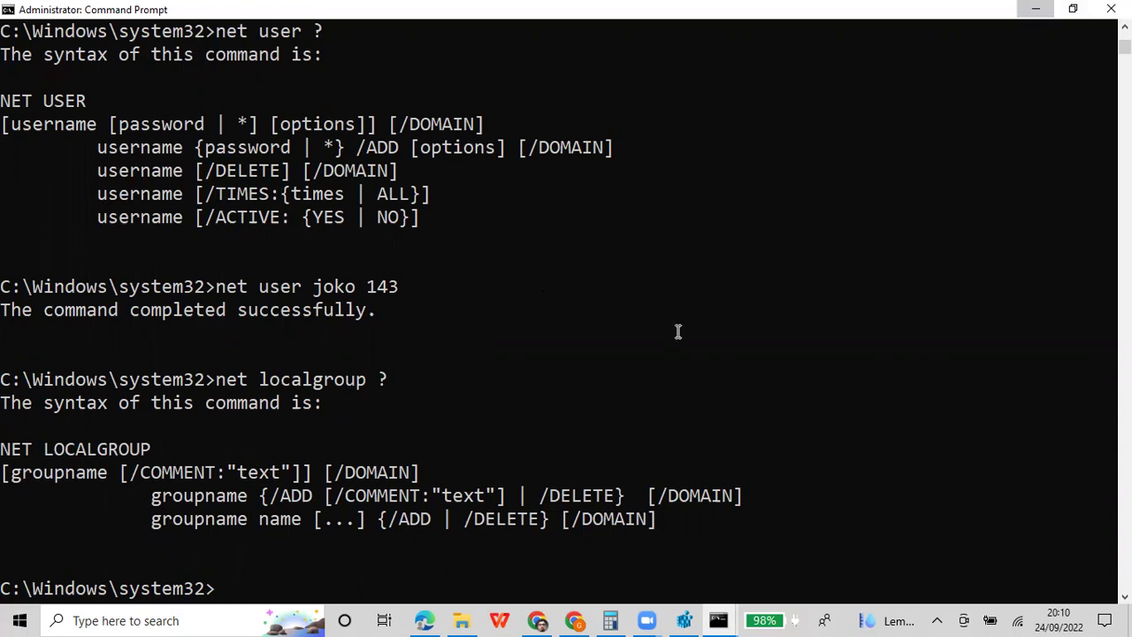
key("alt+Tab")
left_click(631, 492)
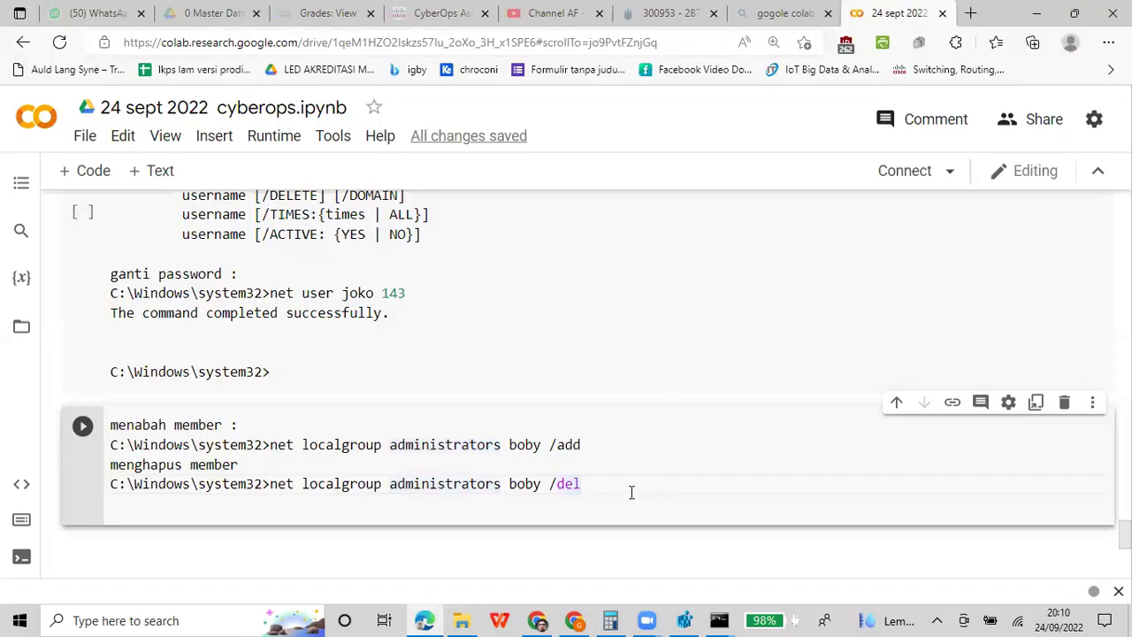
Add the line 'level : guest, administrators, poweruser' below the /del command
key("Return")
key("Return")
type("level : guest, administrators, ")
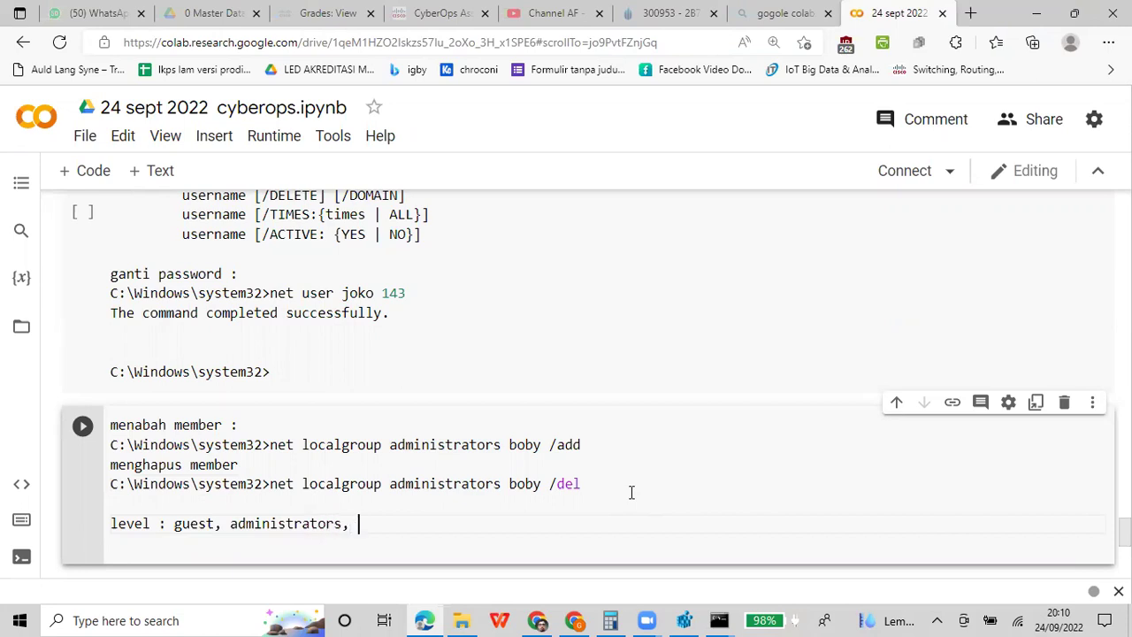
type("poweruser")
Open Windows Settings and go to Accounts > Family & other users
left_click(20, 619)
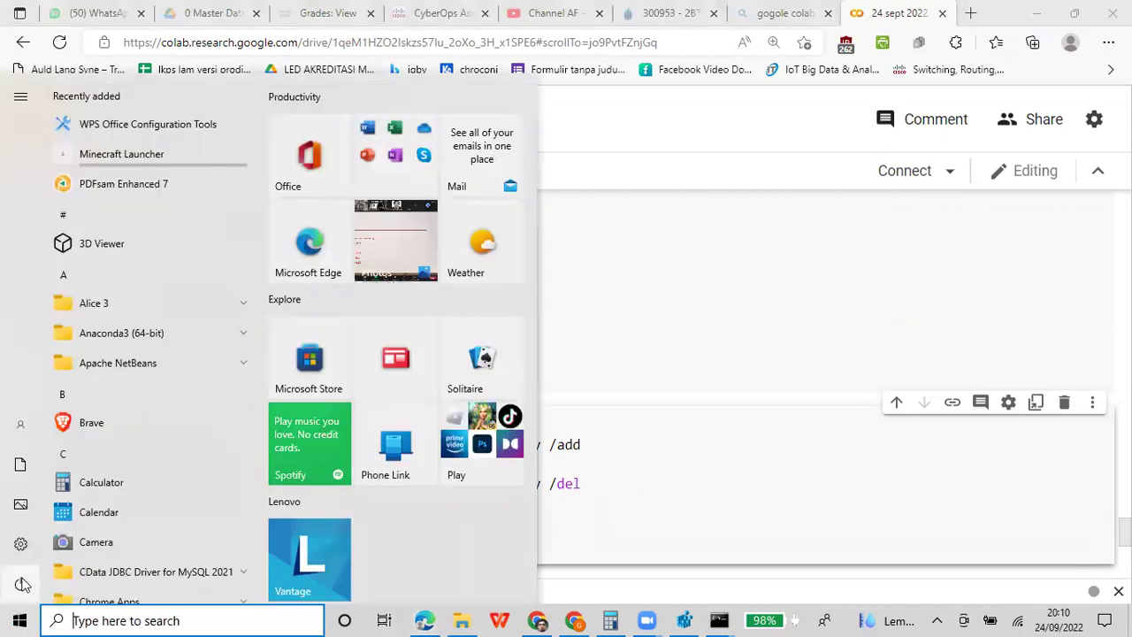
mouse_move(24, 555)
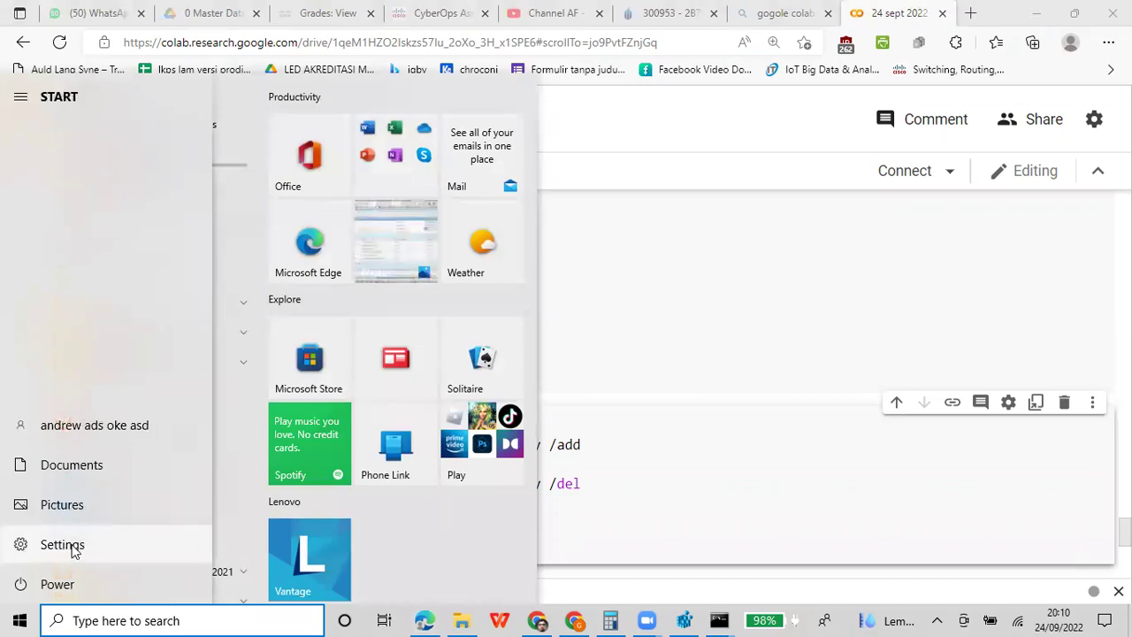
left_click(27, 548)
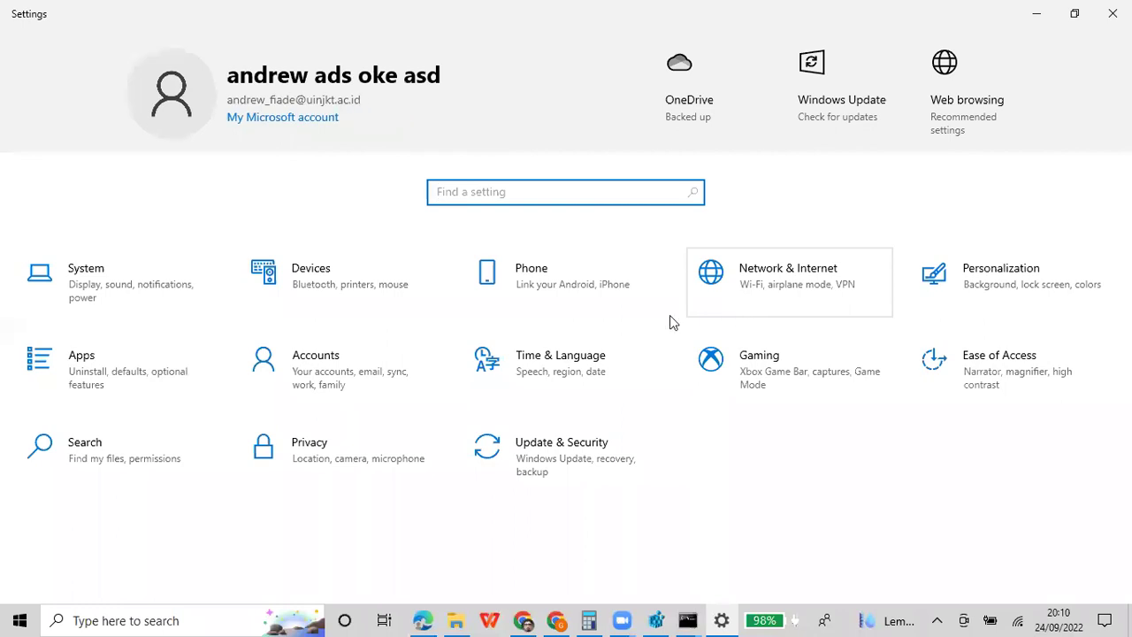
left_click(350, 386)
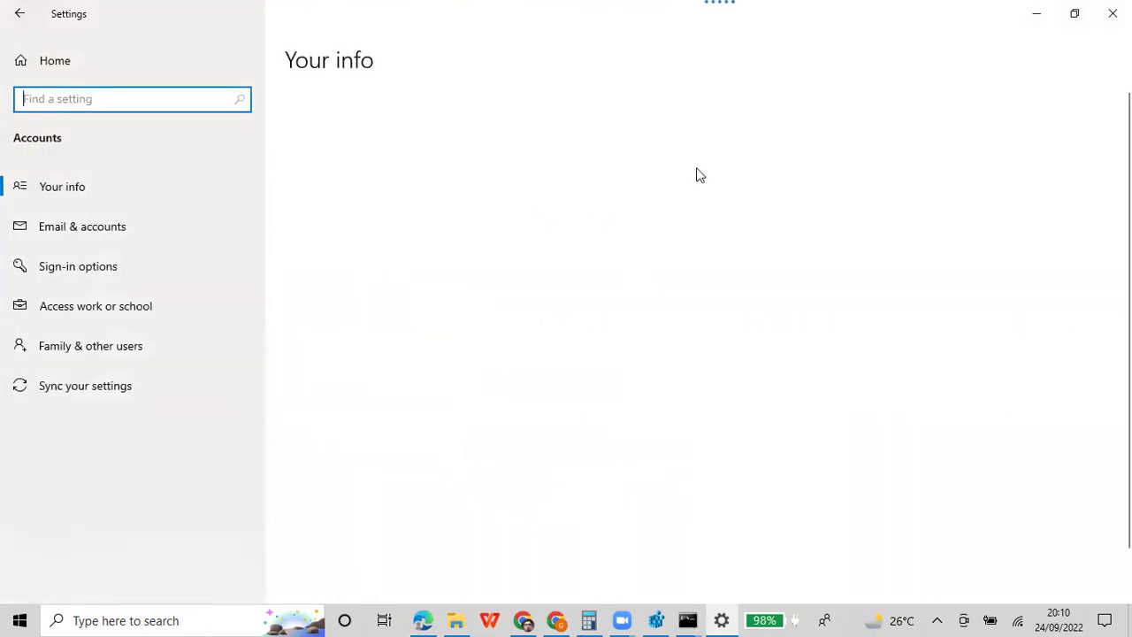
scroll(924, 293, "down", 1)
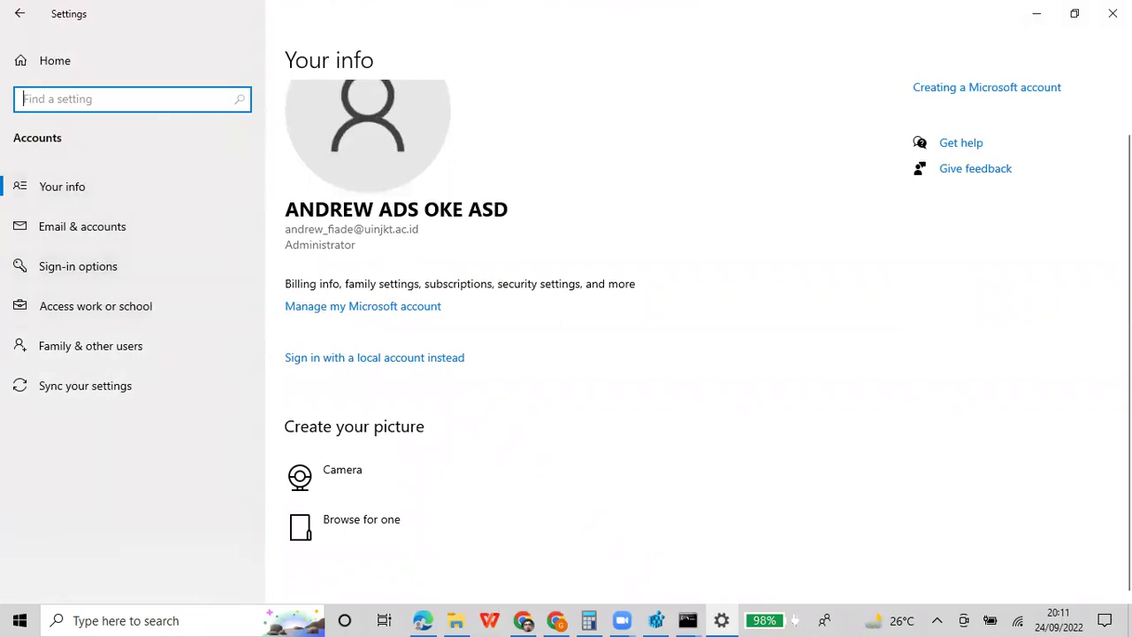
left_click(103, 346)
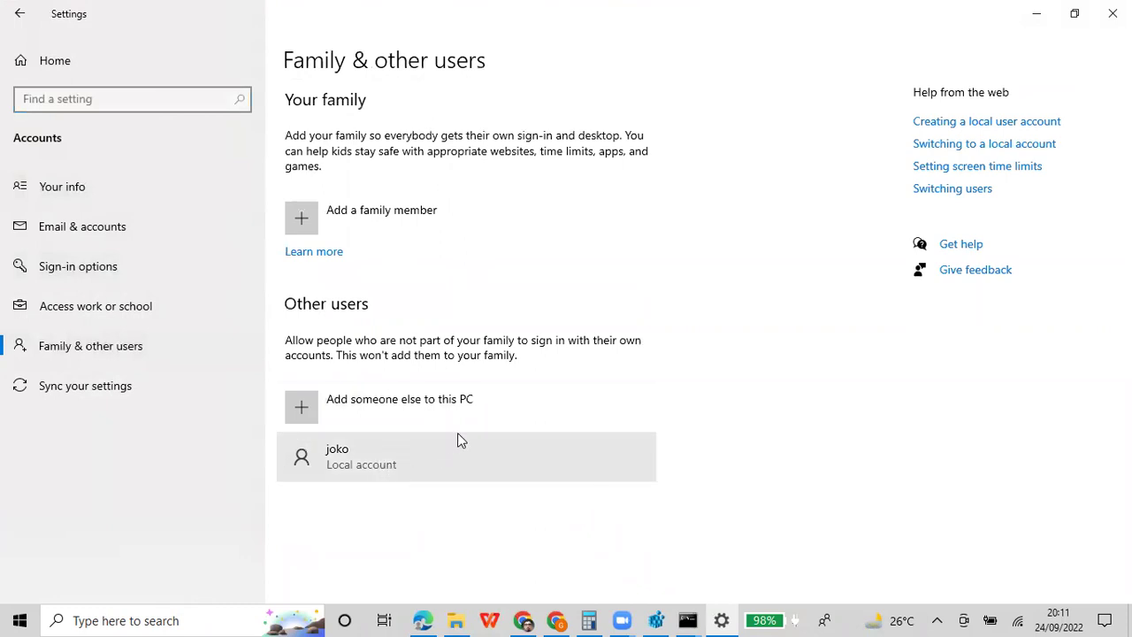
Review the local account's type, leaving it as Standard User, and cancel the dialog
left_click(420, 457)
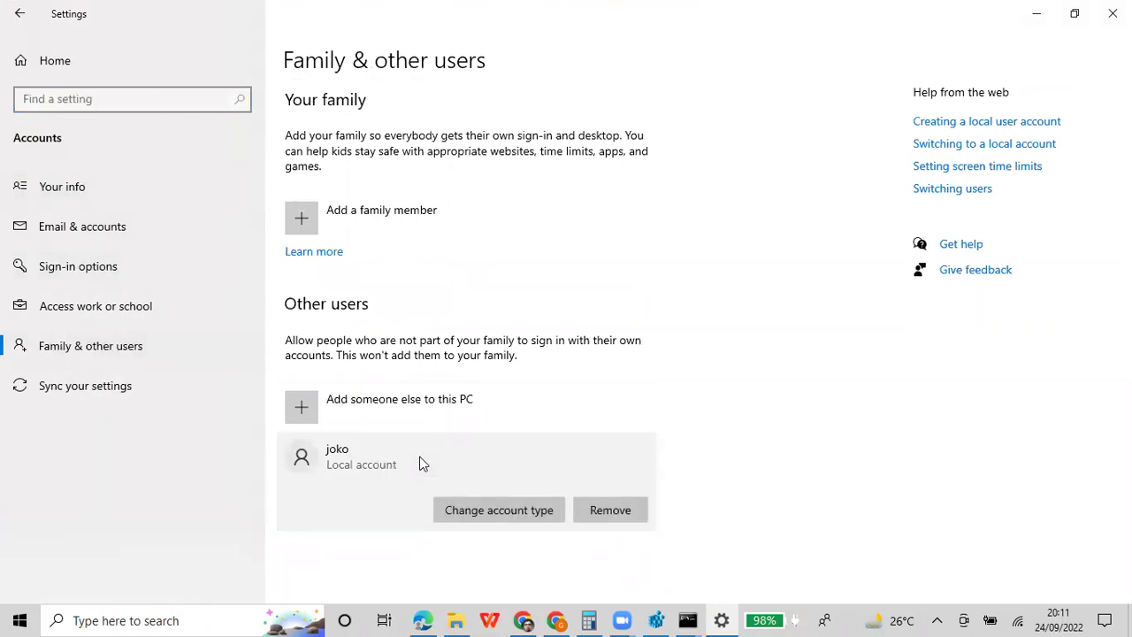
left_click(528, 501)
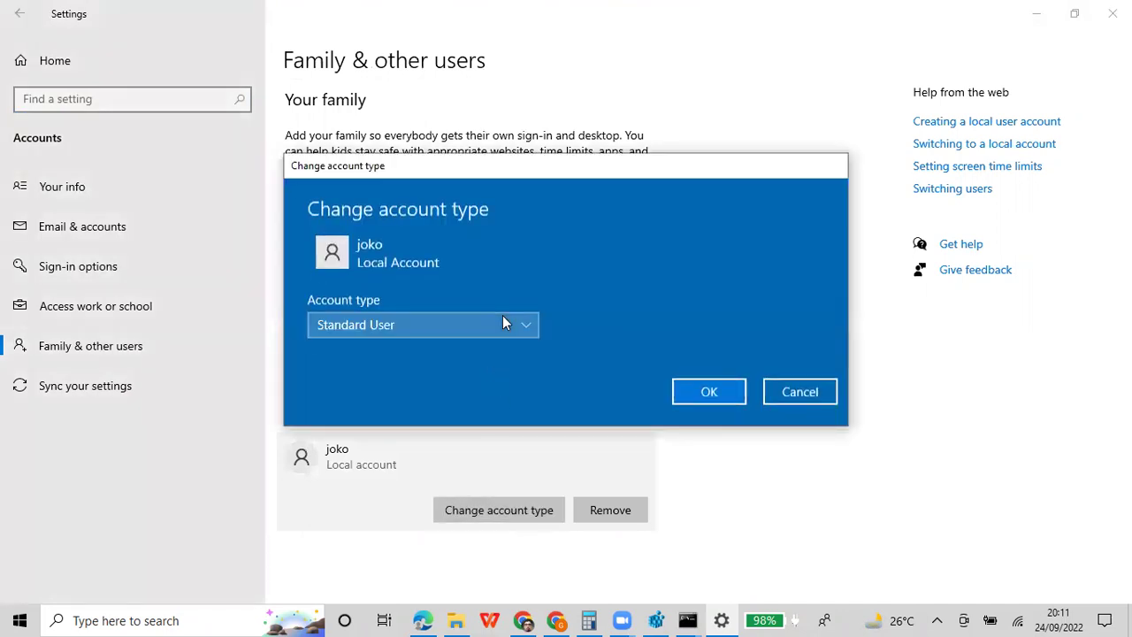
left_click(503, 323)
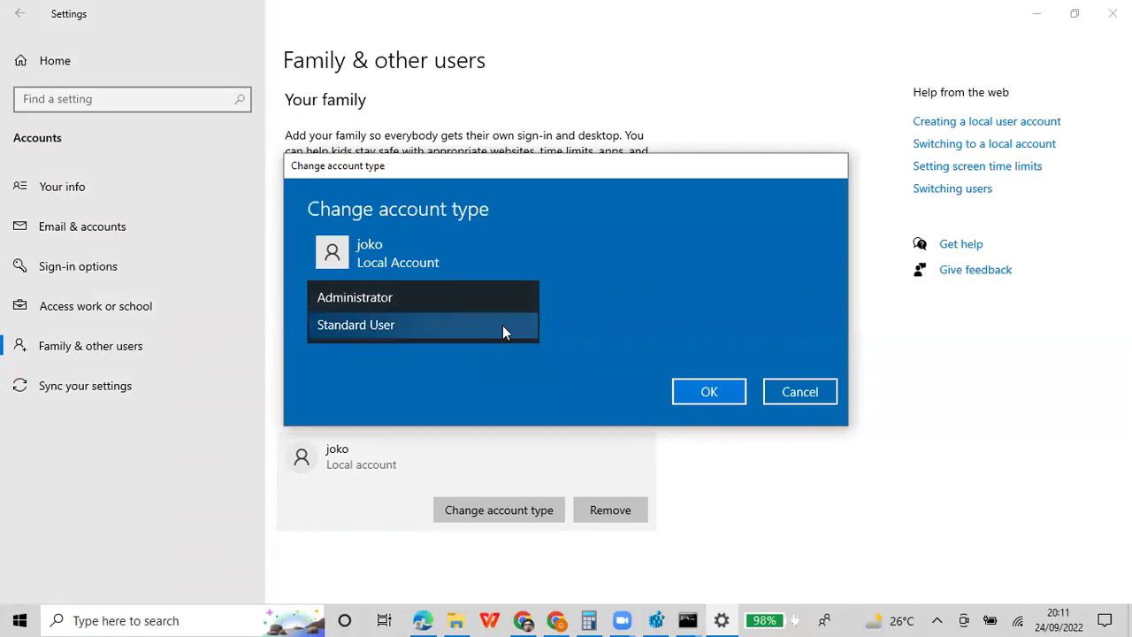
left_click(502, 327)
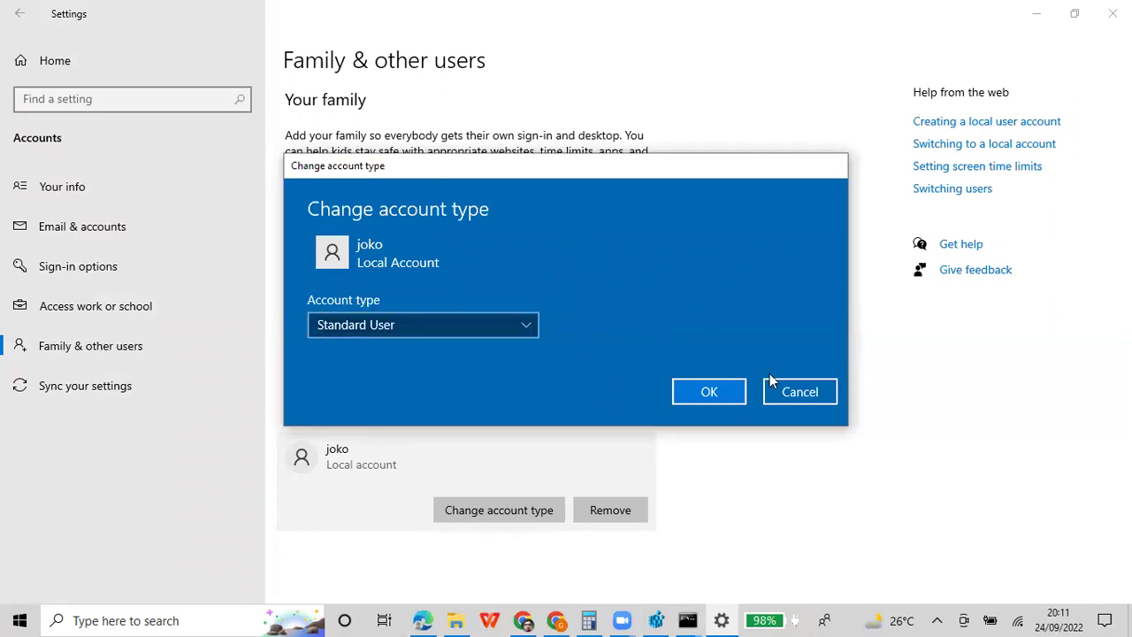
left_click(798, 393)
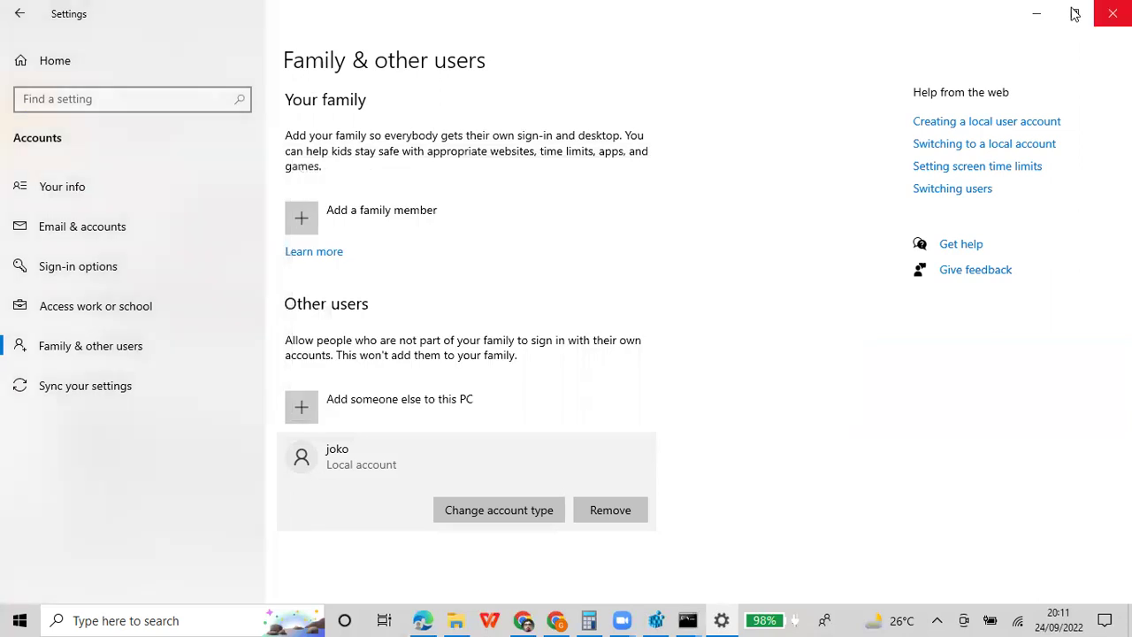
Edit the level line in the notebook so it reads 'administrato userr'
key("alt+Tab")
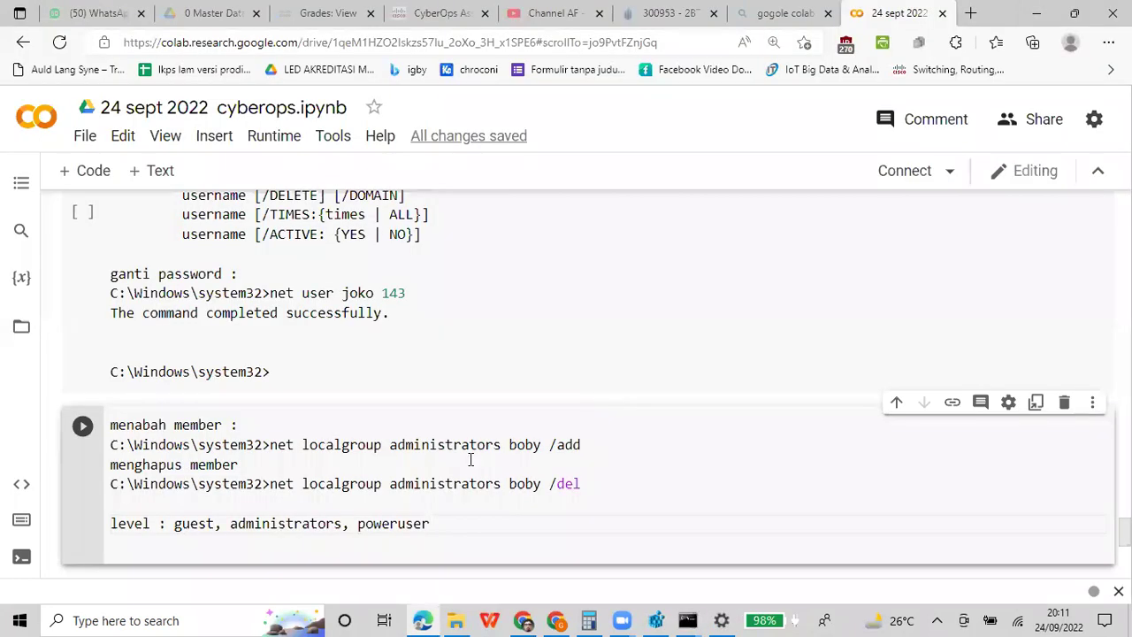
key("BackSpace")
key("BackSpace")
key("BackSpace")
key("BackSpace")
key("BackSpace")
key("BackSpace")
key("BackSpace")
key("BackSpace")
key("BackSpace")
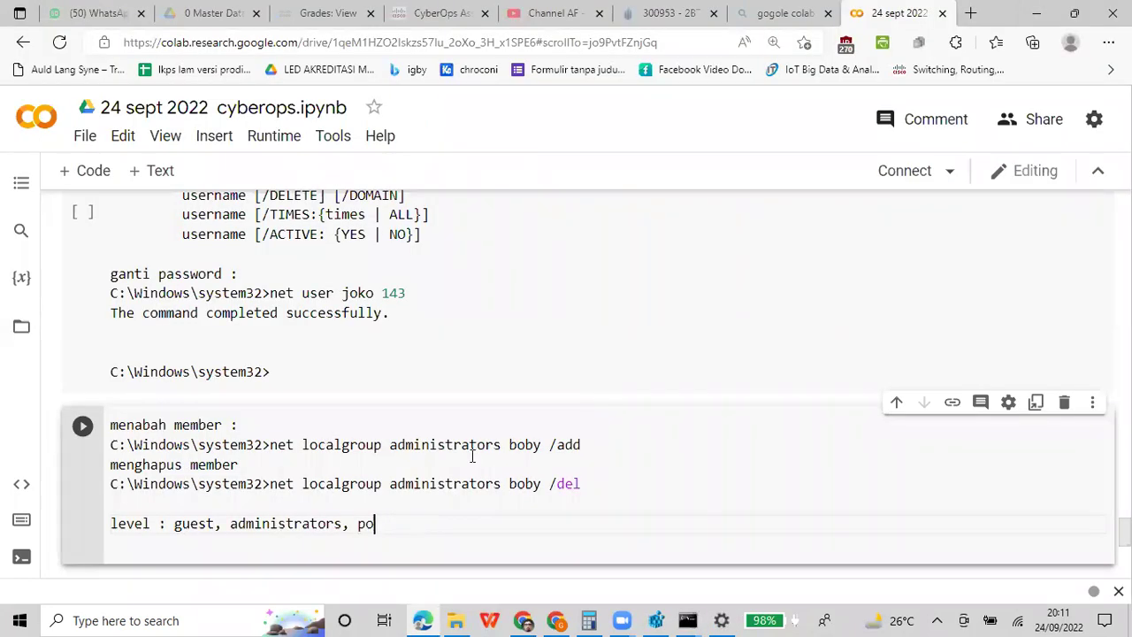
key("BackSpace")
key("BackSpace")
key("BackSpace")
key("Left")
type("use")
key("Left")
key("Left")
key("Left")
key("Left")
key("BackSpace")
key("BackSpace")
key("BackSpace")
key("BackSpace")
key("BackSpace")
key("BackSpace")
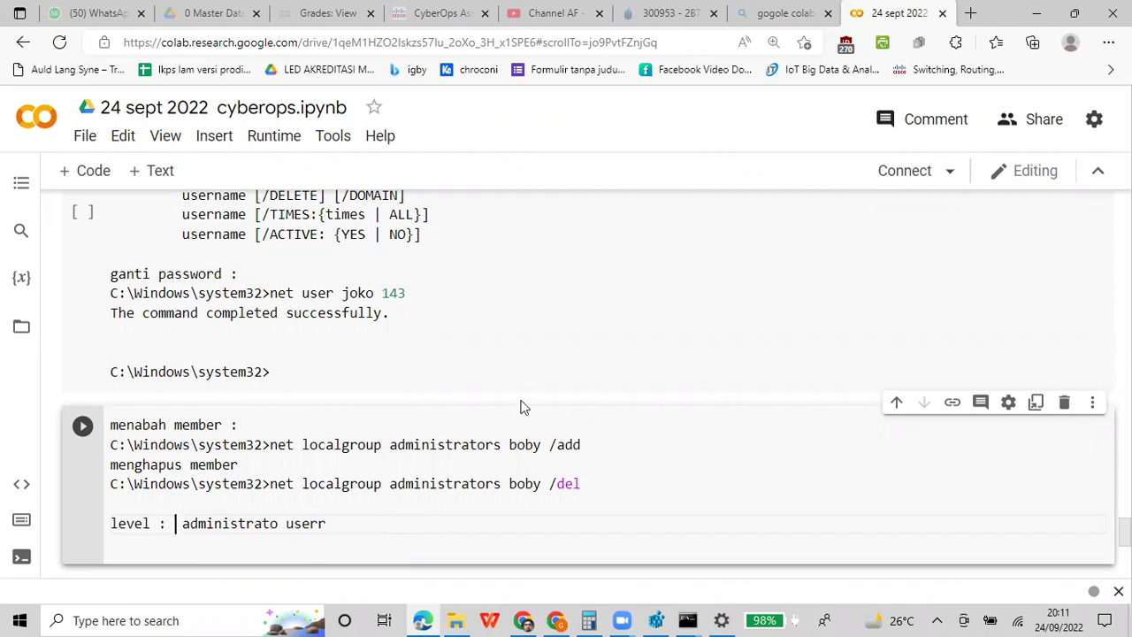
Type 'perintah bat' into a new cell below the notes
scroll(493, 420, "down", 2)
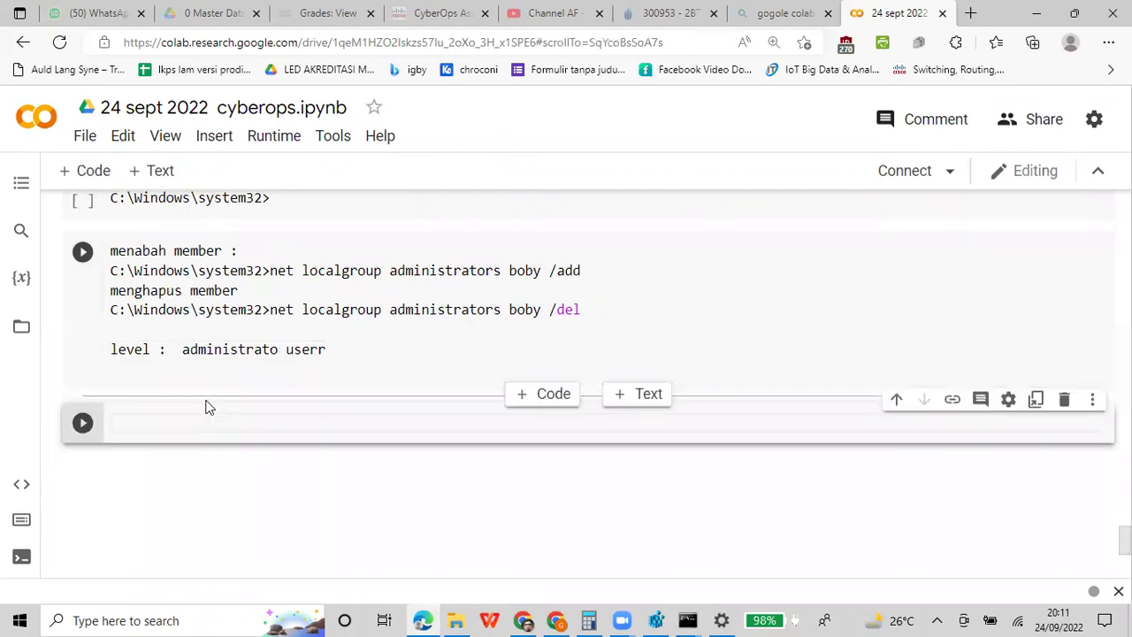
type("perintah bat")
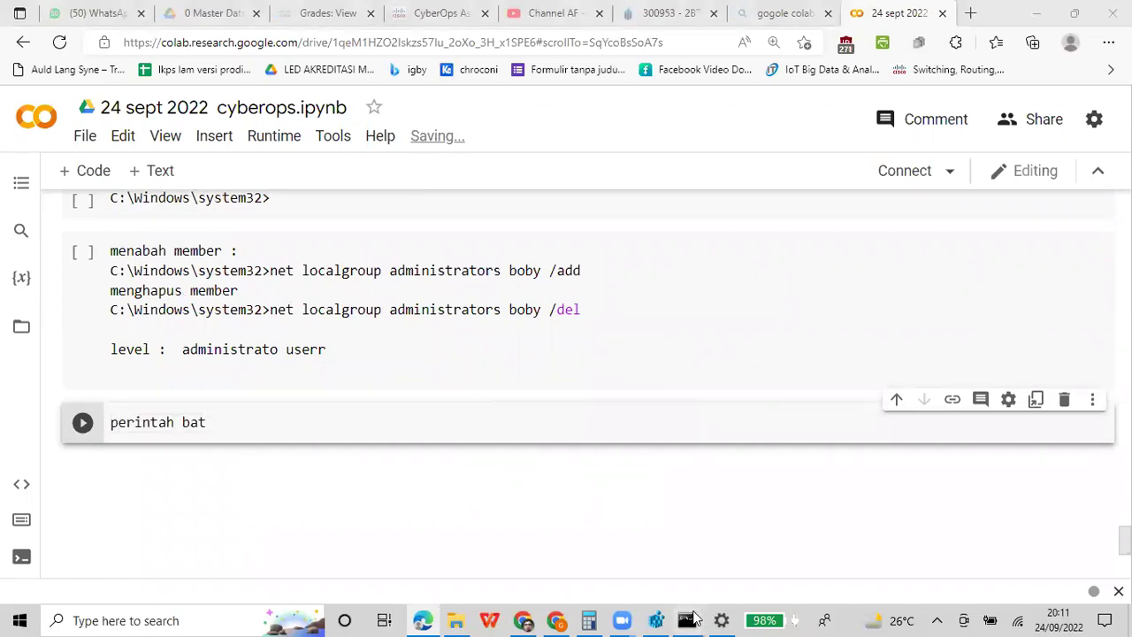
mouse_move(694, 618)
left_click(749, 549)
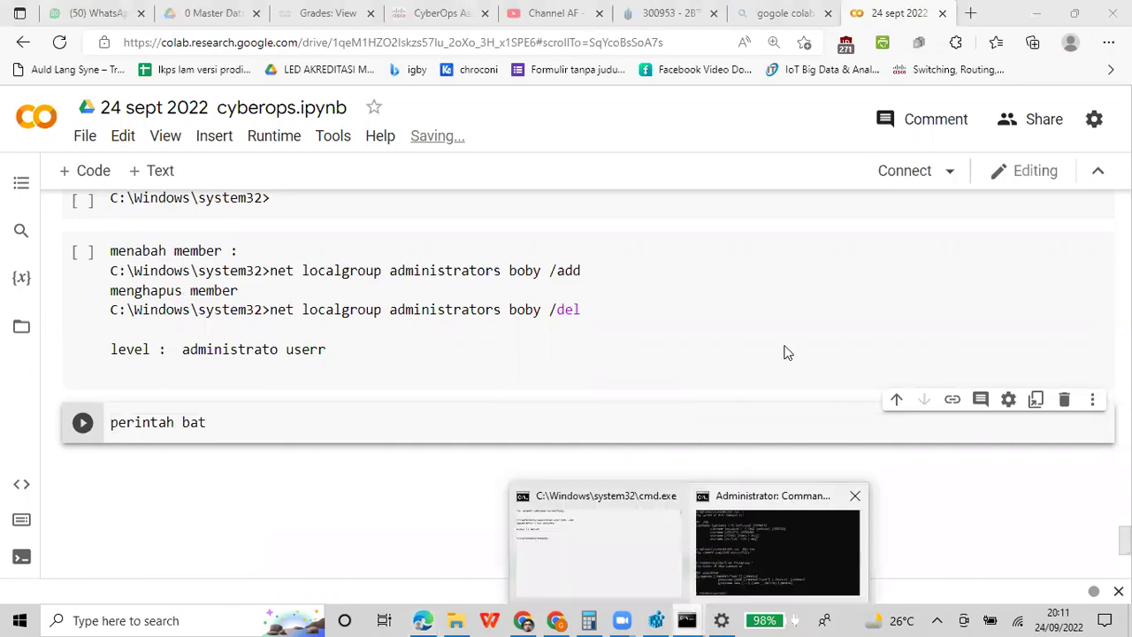
Run cd \ to reach C:\, then try cd user, which fails with path not found
type("cd \\")
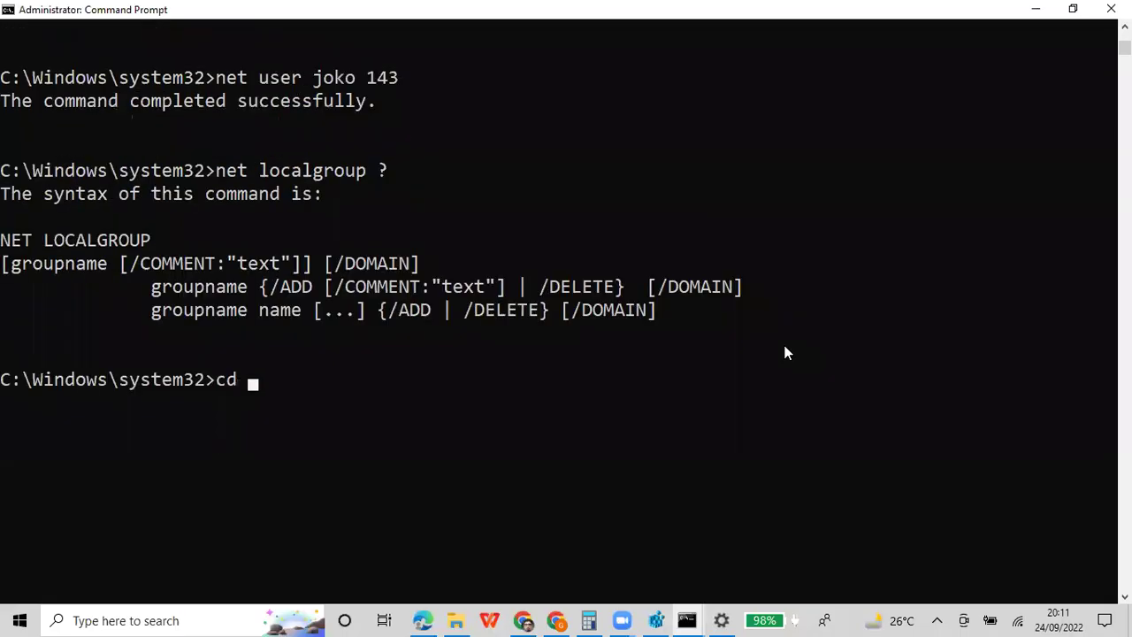
key("Return")
type("cd")
type("r")
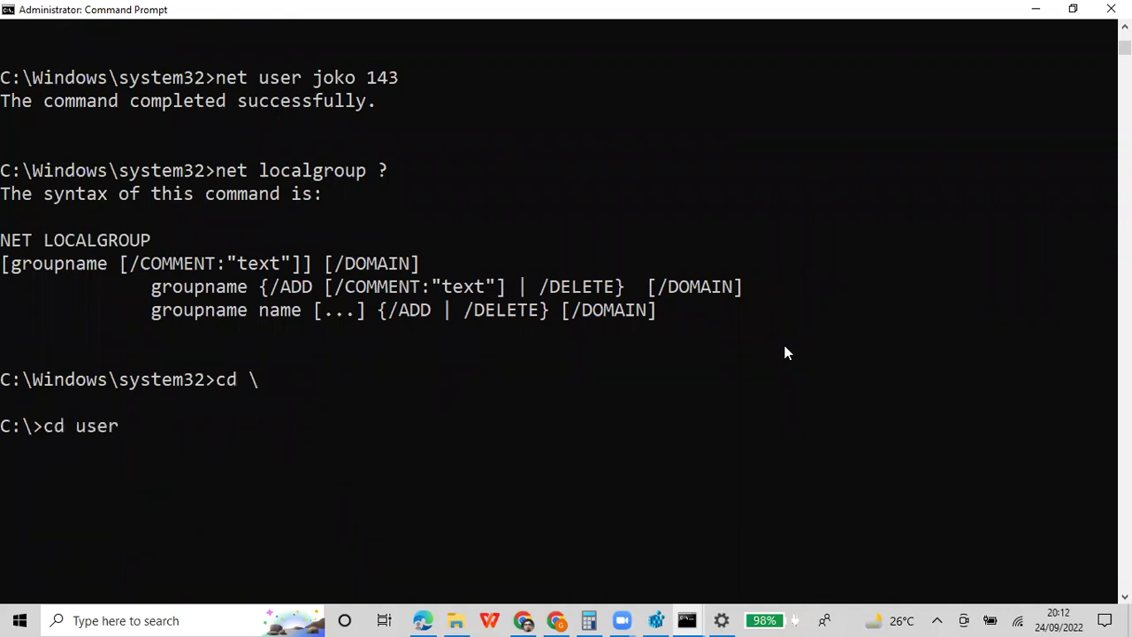
key("Return")
type("cd")
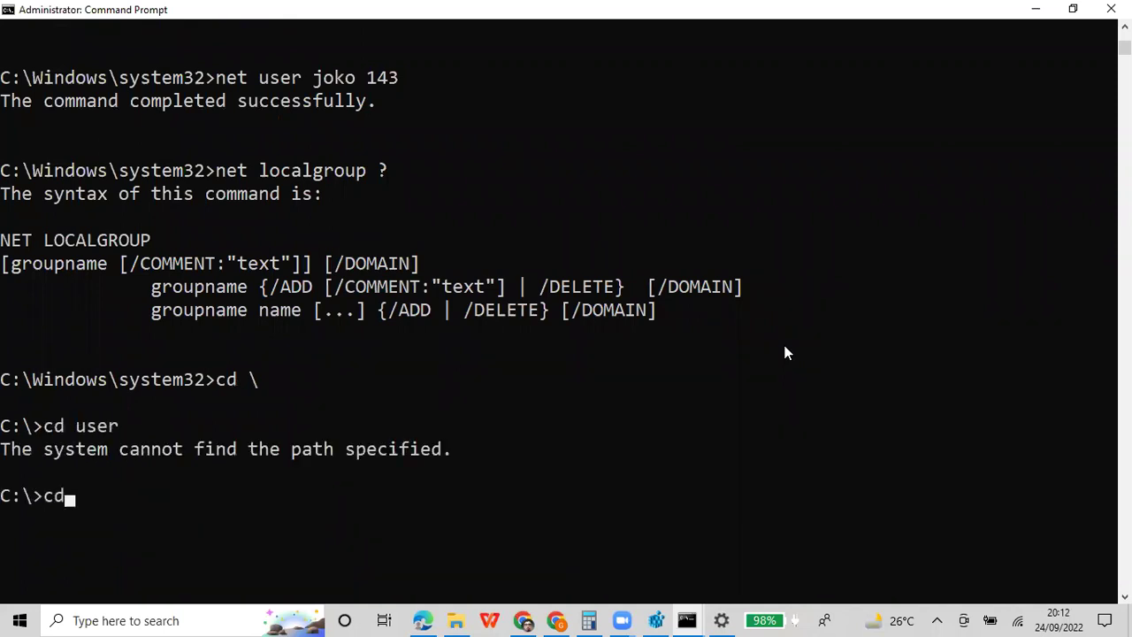
Browse File Explorer to This PC > Windows-SSD (C:) to check its folder names, including Users
left_click(455, 620)
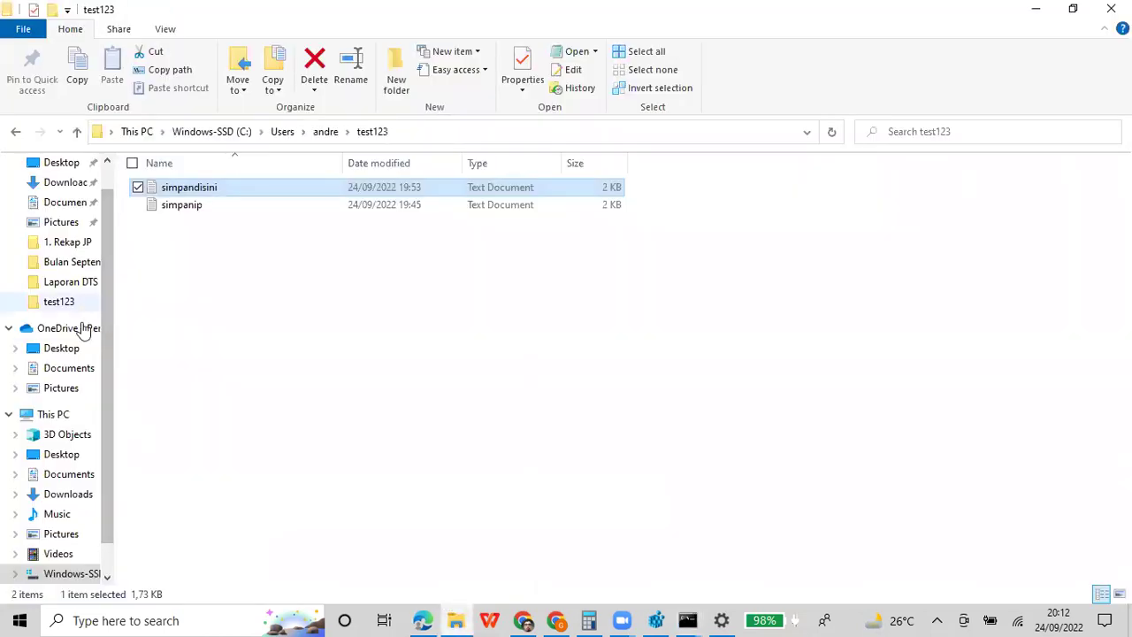
scroll(83, 245, "up", 1)
scroll(78, 255, "down", 2)
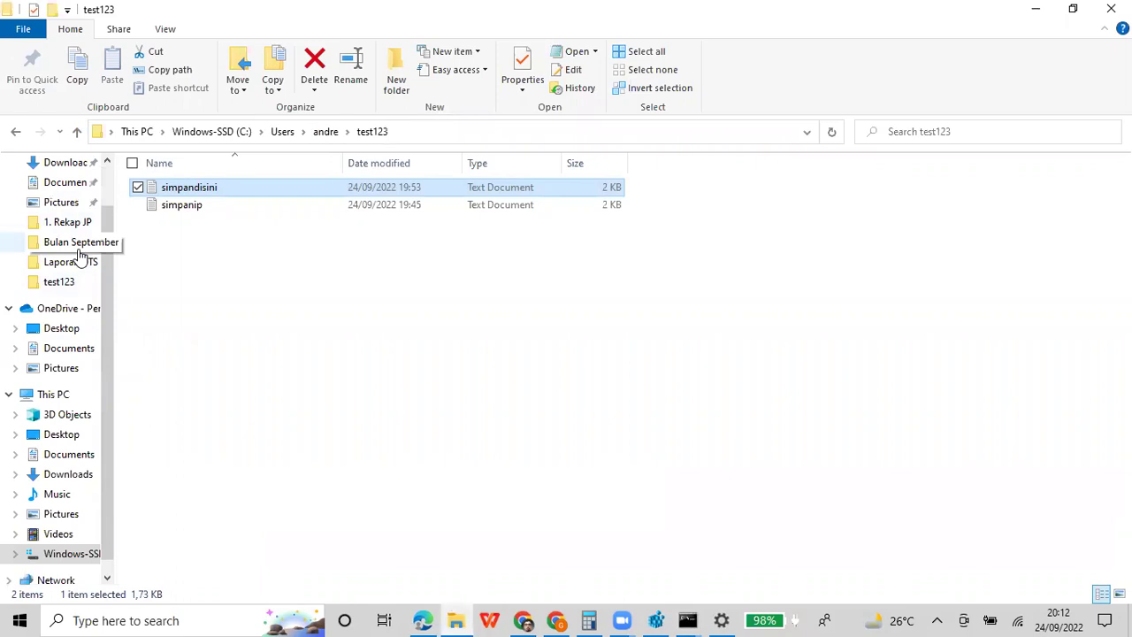
left_click(69, 394)
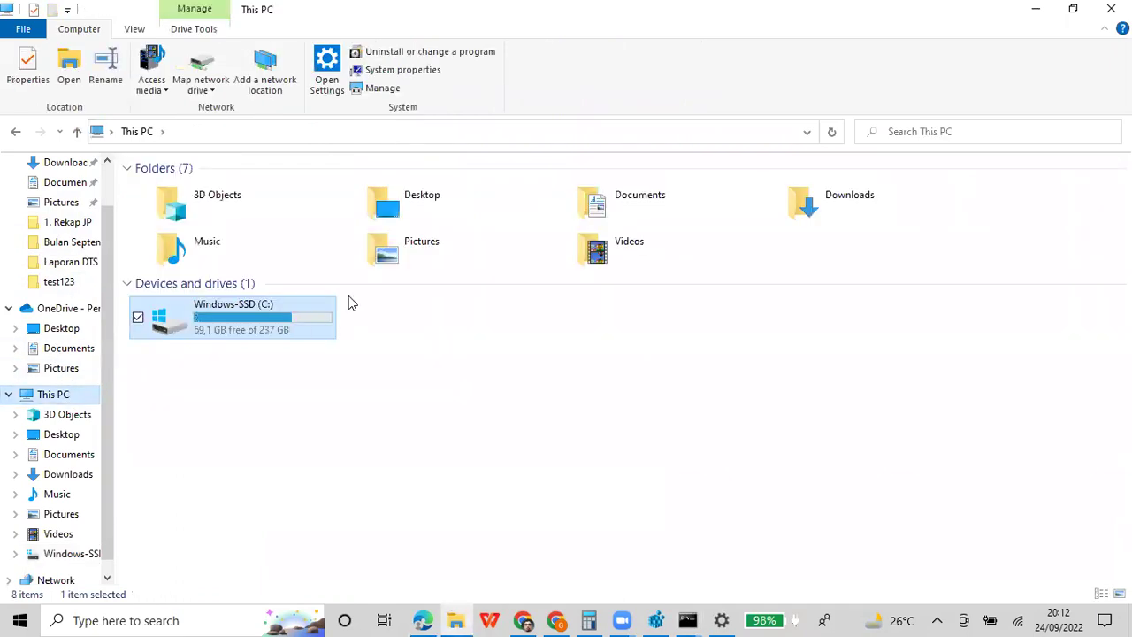
double_click(204, 320)
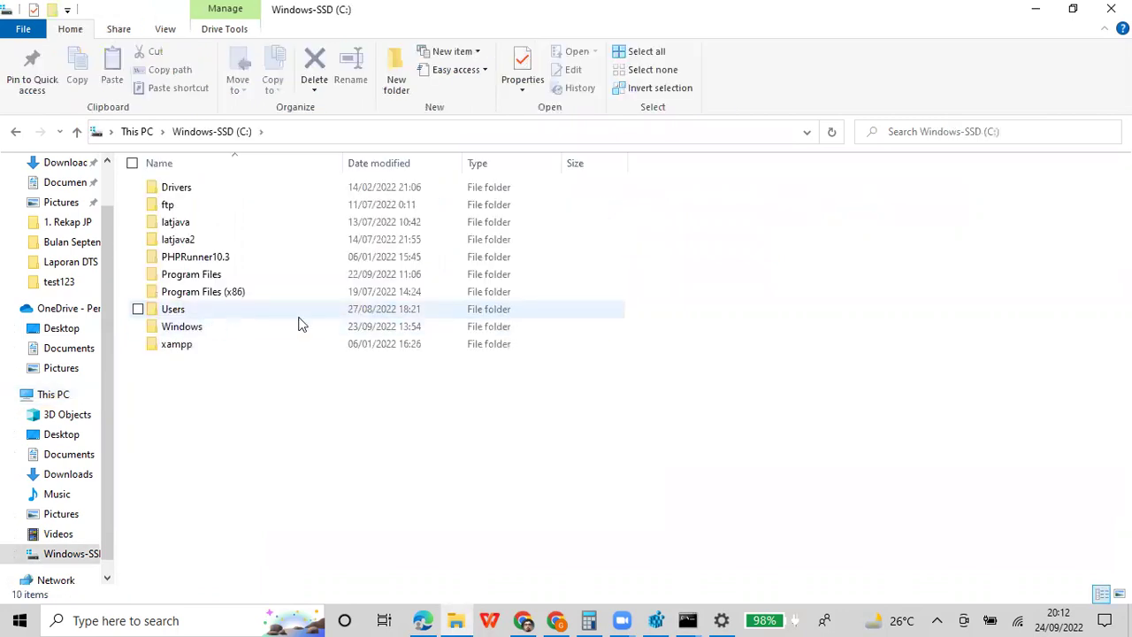
left_click(687, 620)
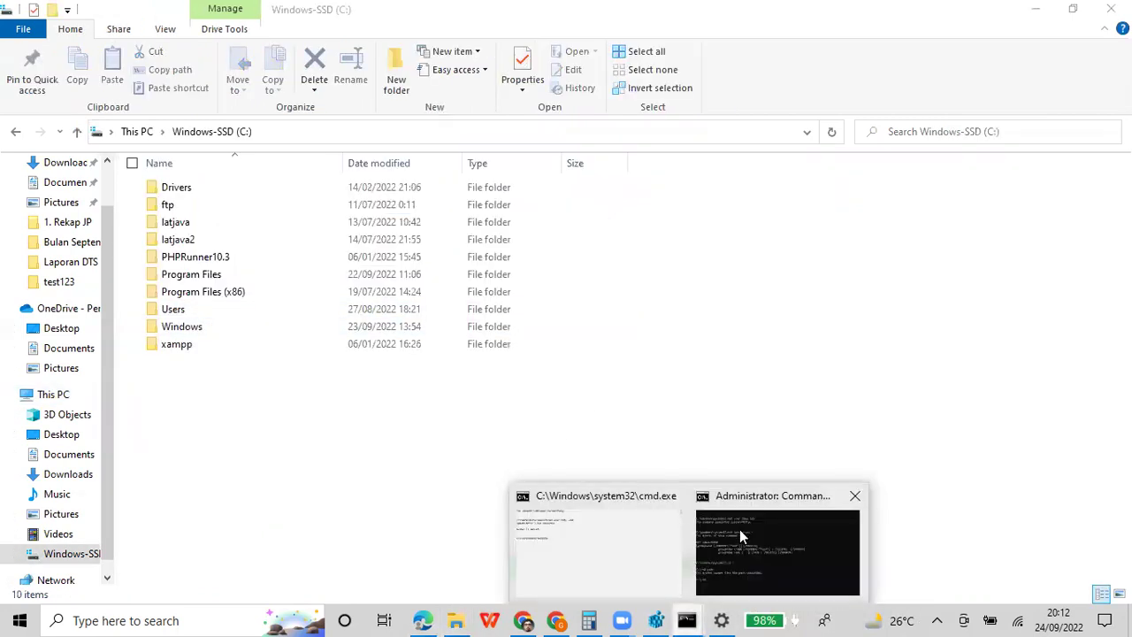
left_click(739, 528)
Run cd users, then try entering a misspelled user profile folder, which fails
type("users")
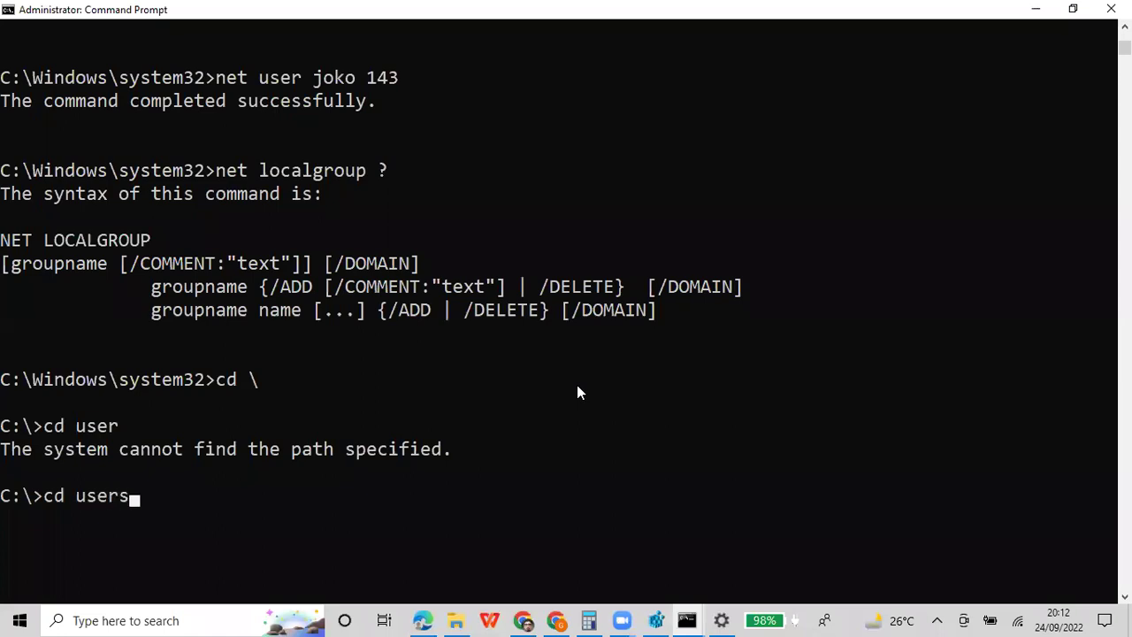
key("Return")
type("cd andrew")
key("Return")
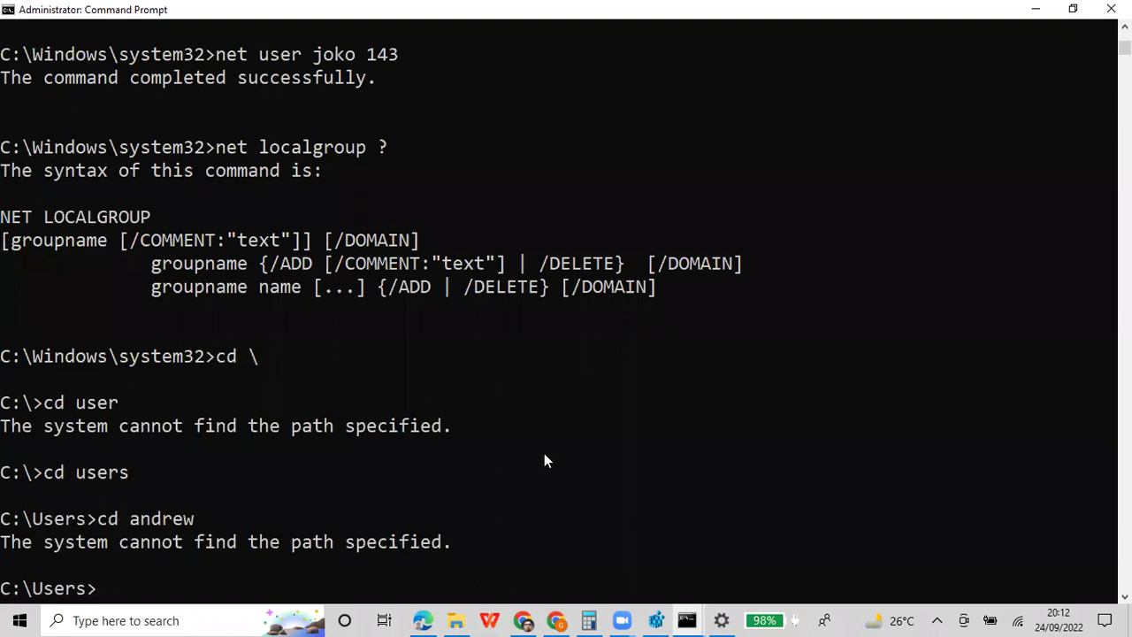
Check the exact profile folder name under Users, then correct the cd command and enter it
left_click(455, 620)
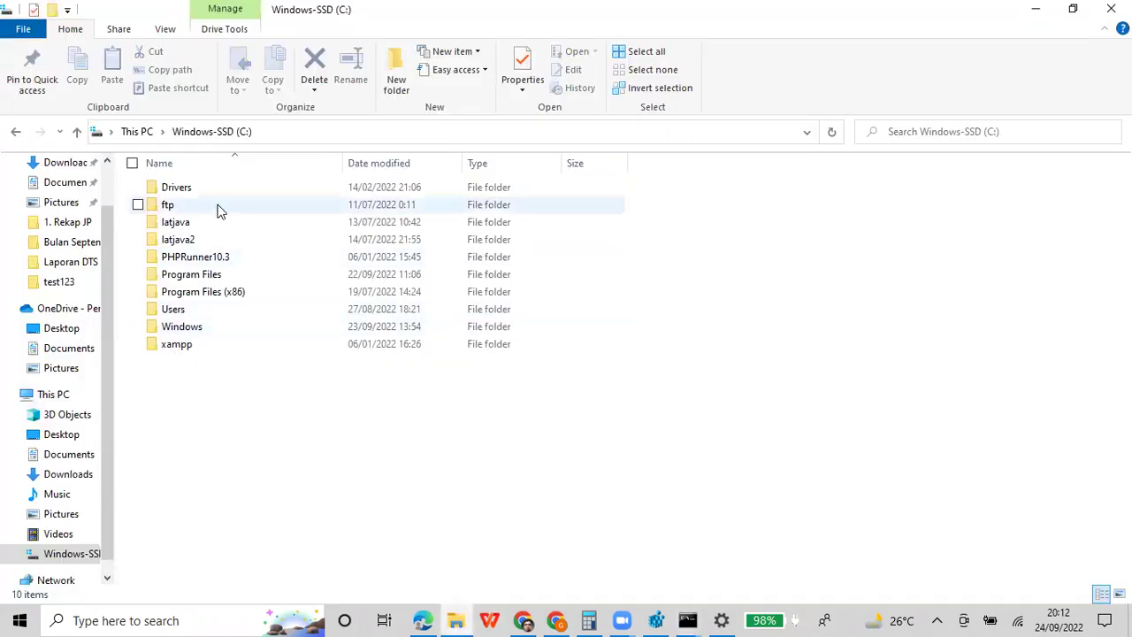
double_click(212, 308)
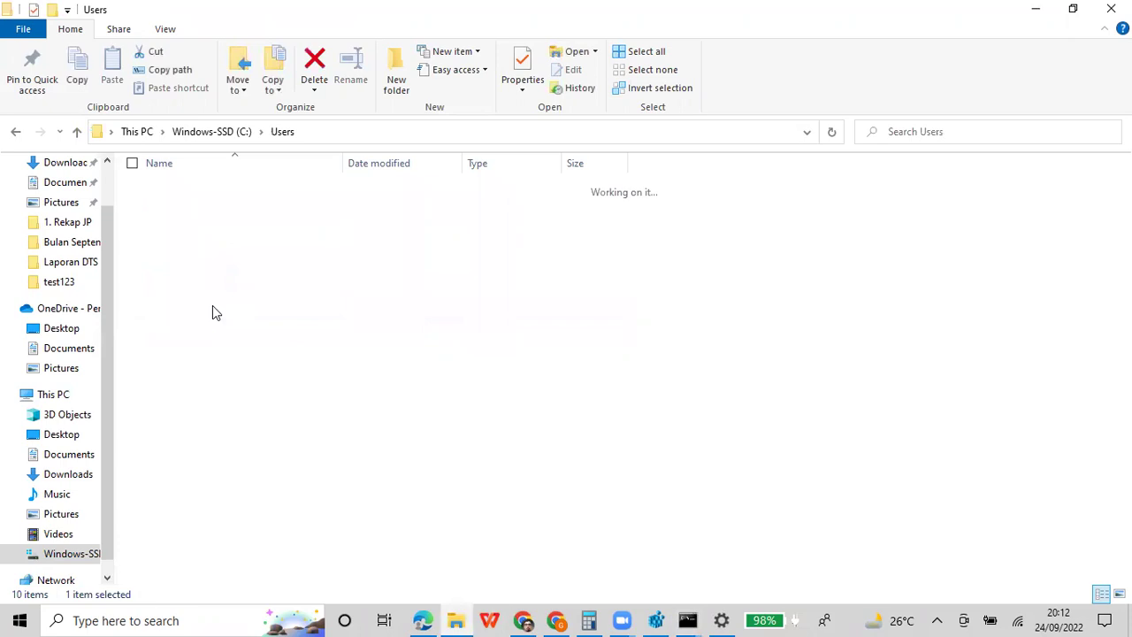
left_click(697, 618)
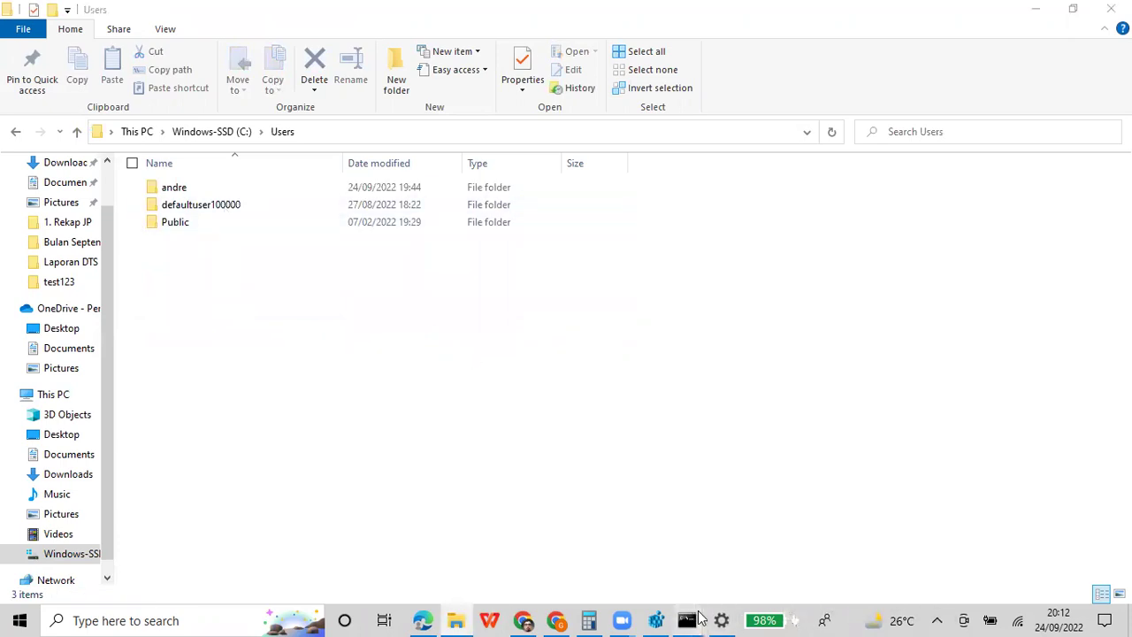
left_click(722, 570)
key("Up")
key("BackSpace")
key("Return")
type("cd test123")
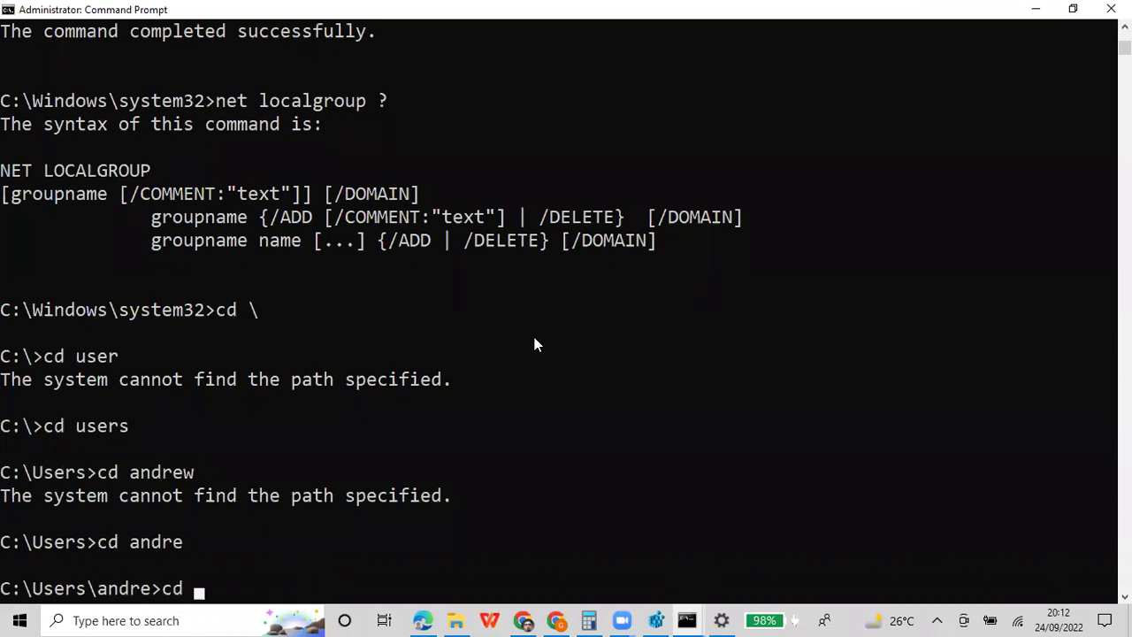
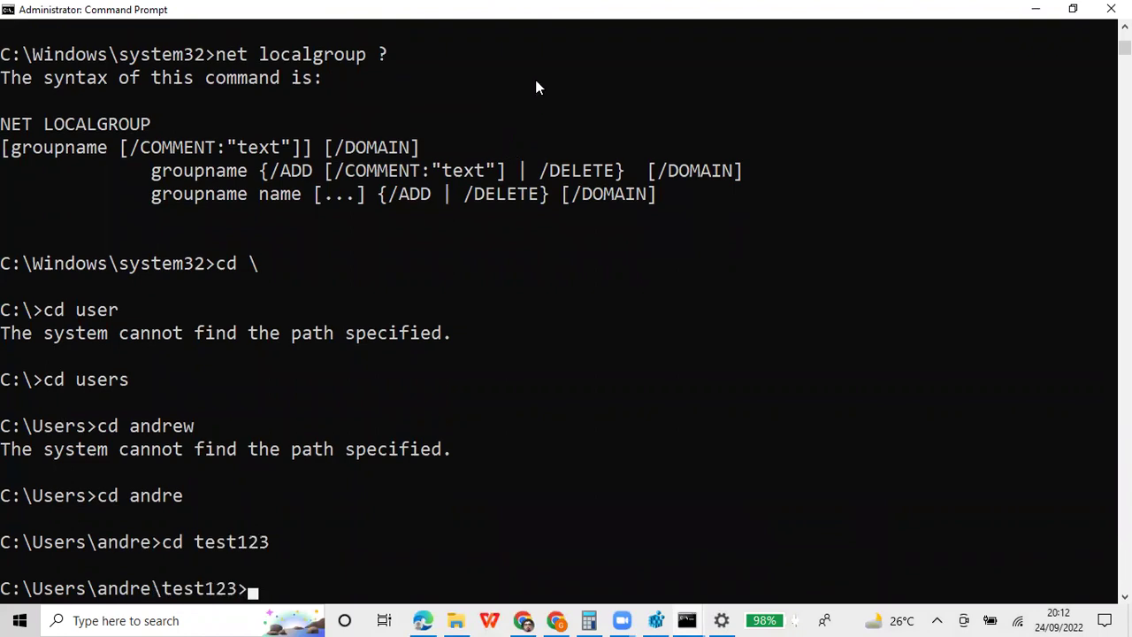
Copy the Command Prompt lines from 'cd \' down to the test123 prompt
right_click(548, 11)
mouse_move(635, 138)
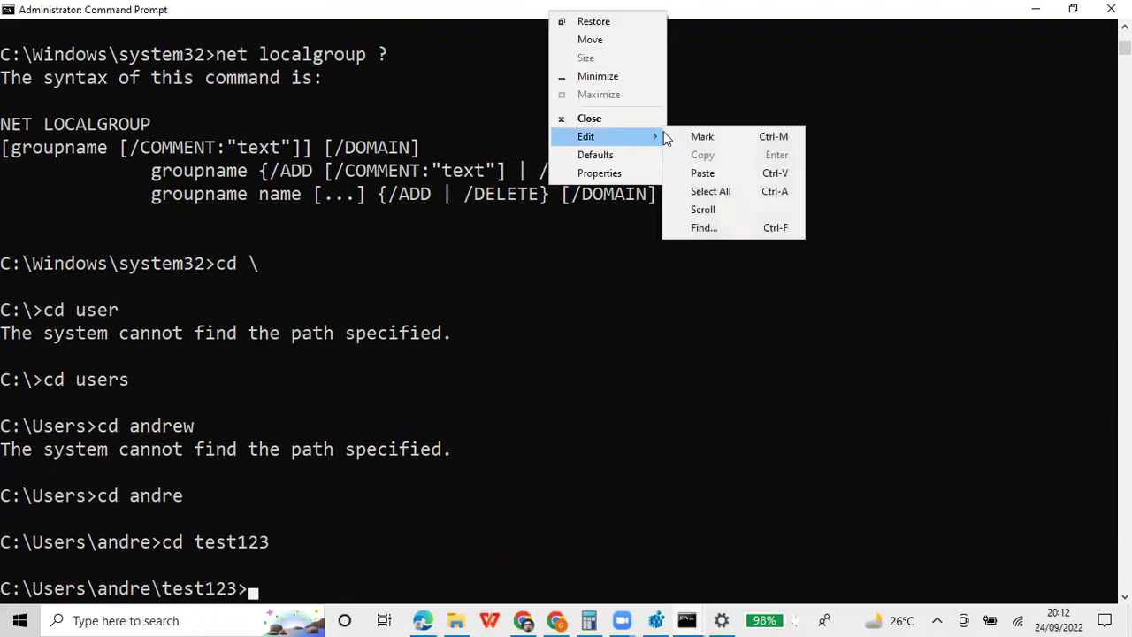
left_click(685, 136)
left_click_drag(5, 265, 314, 216)
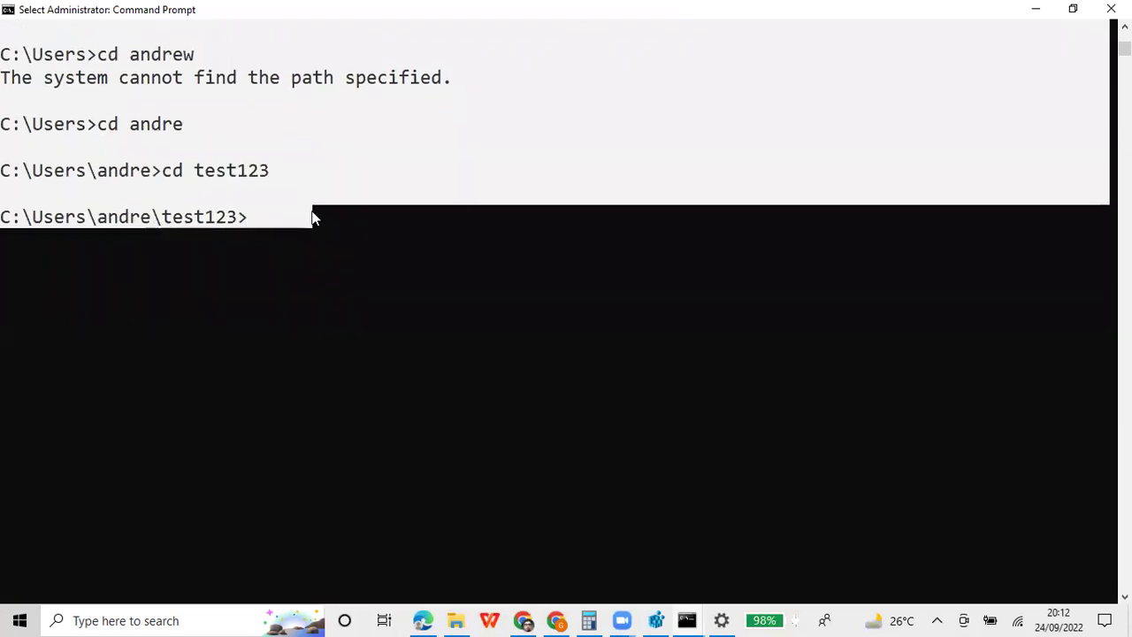
key("Return")
Paste the copied console output on a new line under 'perintah bat' in the Colab notes
left_click(425, 619)
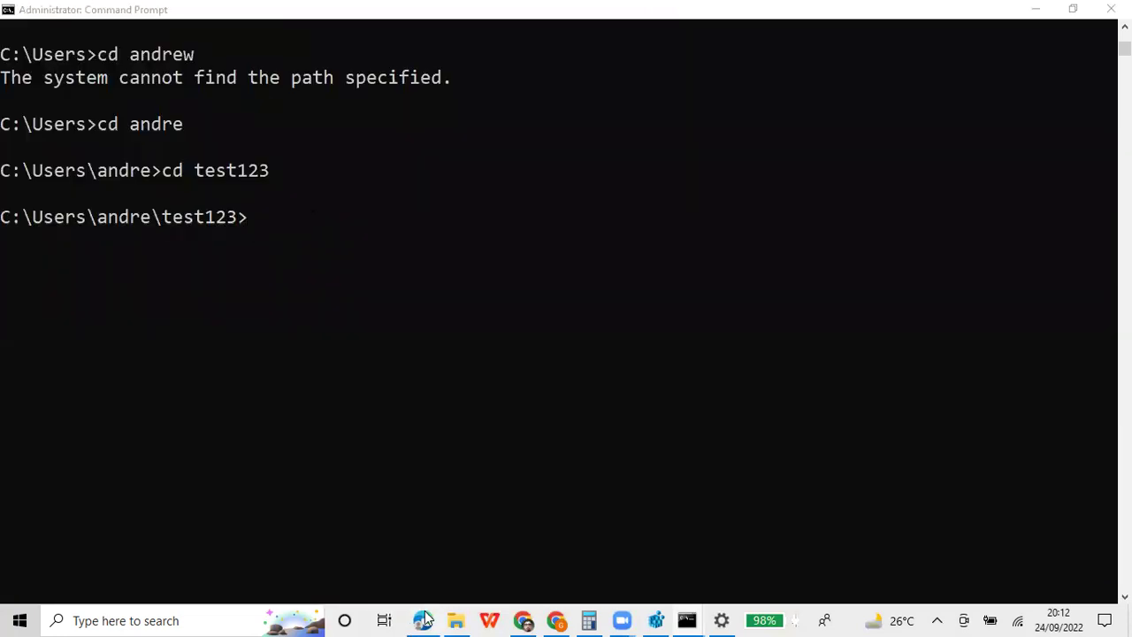
key("Return")
key("Return")
type("C:\\Windows\\system32>cd \\  C:\\>cd user The system cannot find the path specified.  C:\\>cd users  C:\\Users>cd andrew The system cannot find the path specified.  C:\\Users>cd andre  C:\\Users\\andre>cd test123  C:\\Users\\andre\\test123>")
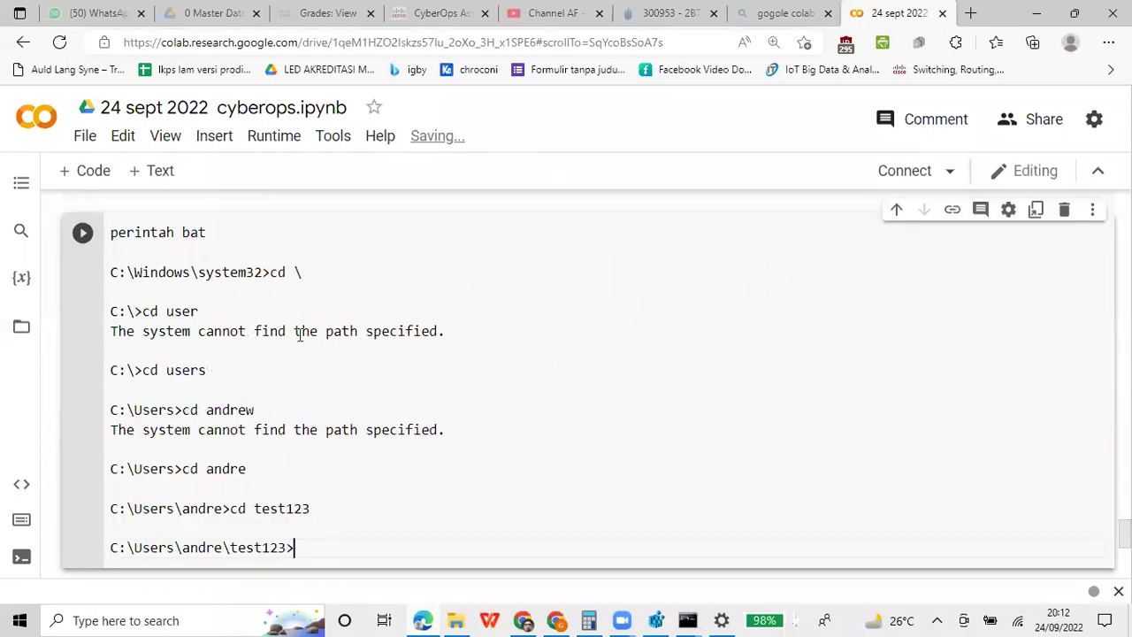
Delete the failed 'cd user' and 'cd andrew' lines, their errors and the leftover blank lines
left_click_drag(444, 331, 53, 309)
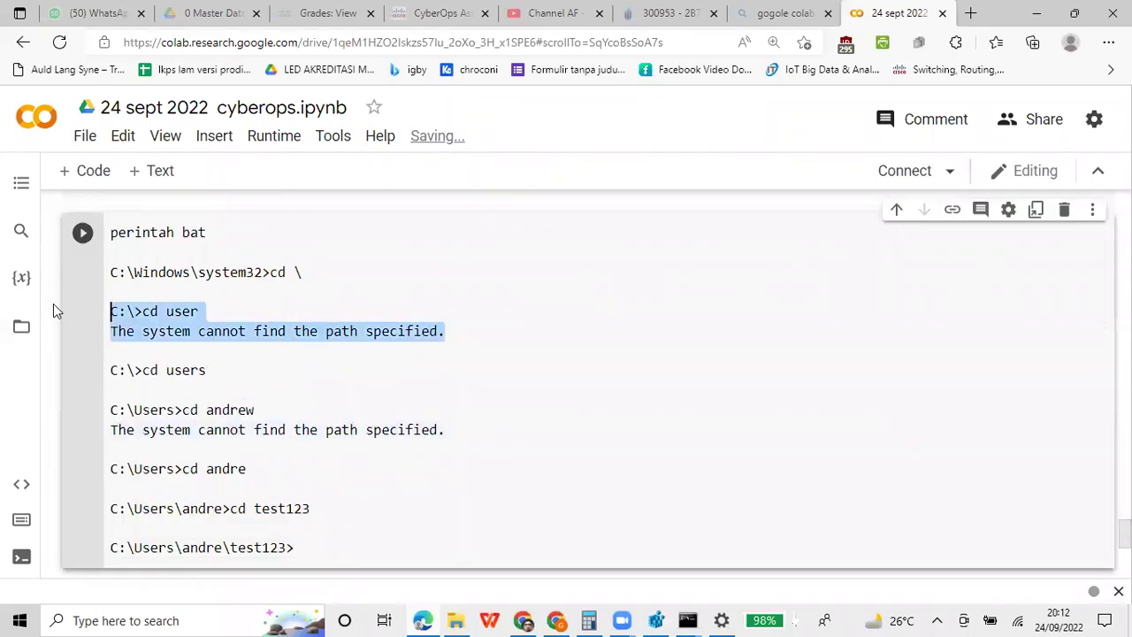
key("BackSpace")
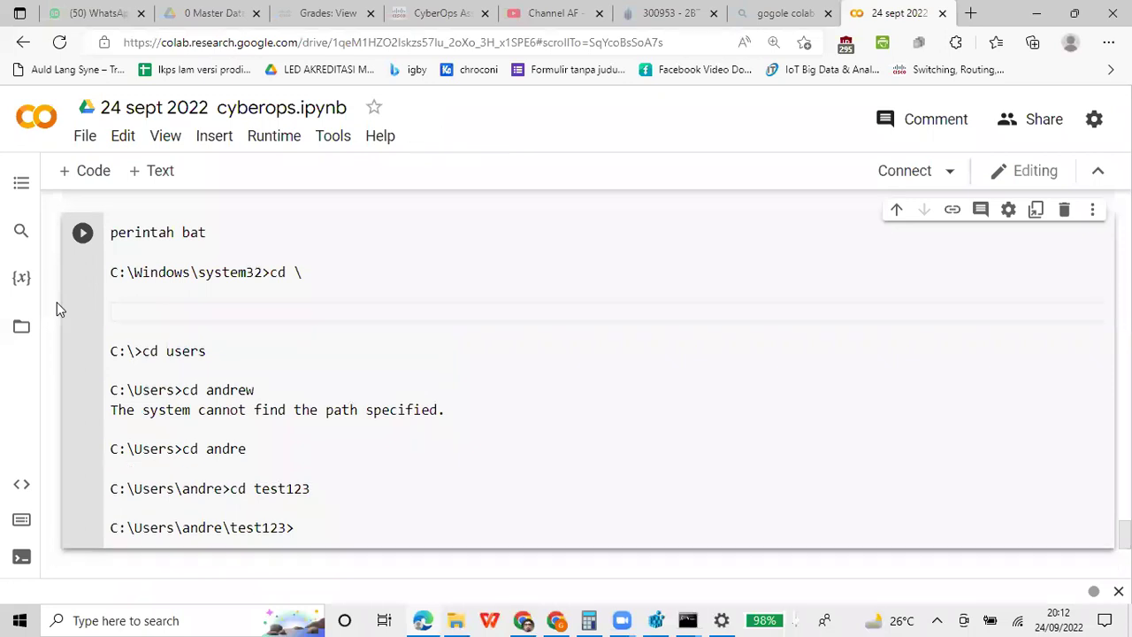
key("Delete")
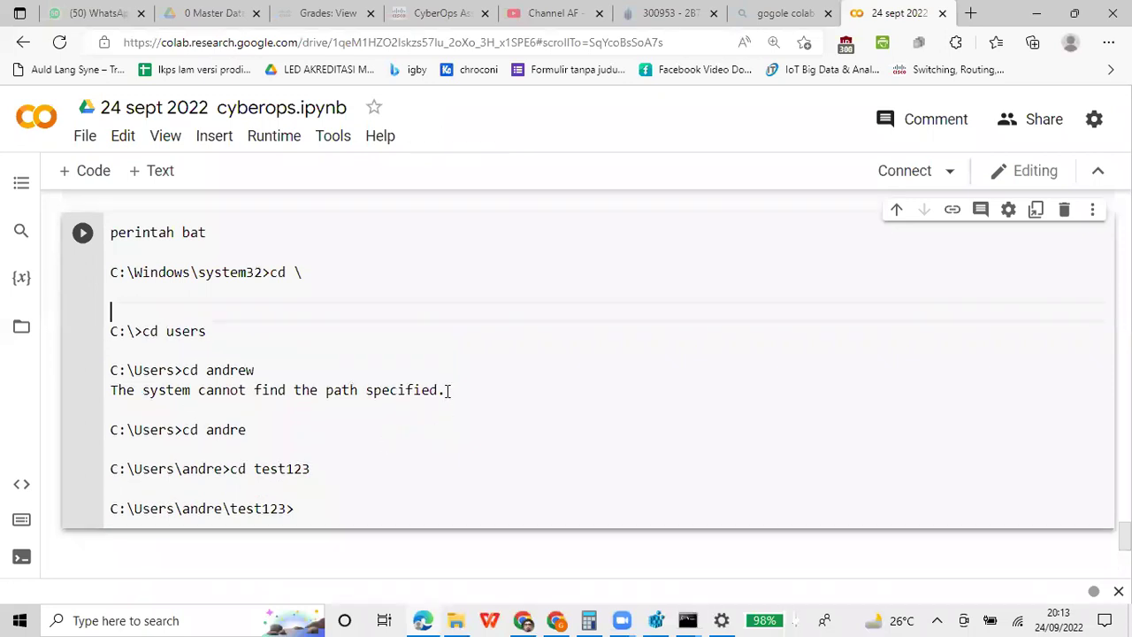
left_click_drag(445, 390, 50, 378)
key("BackSpace")
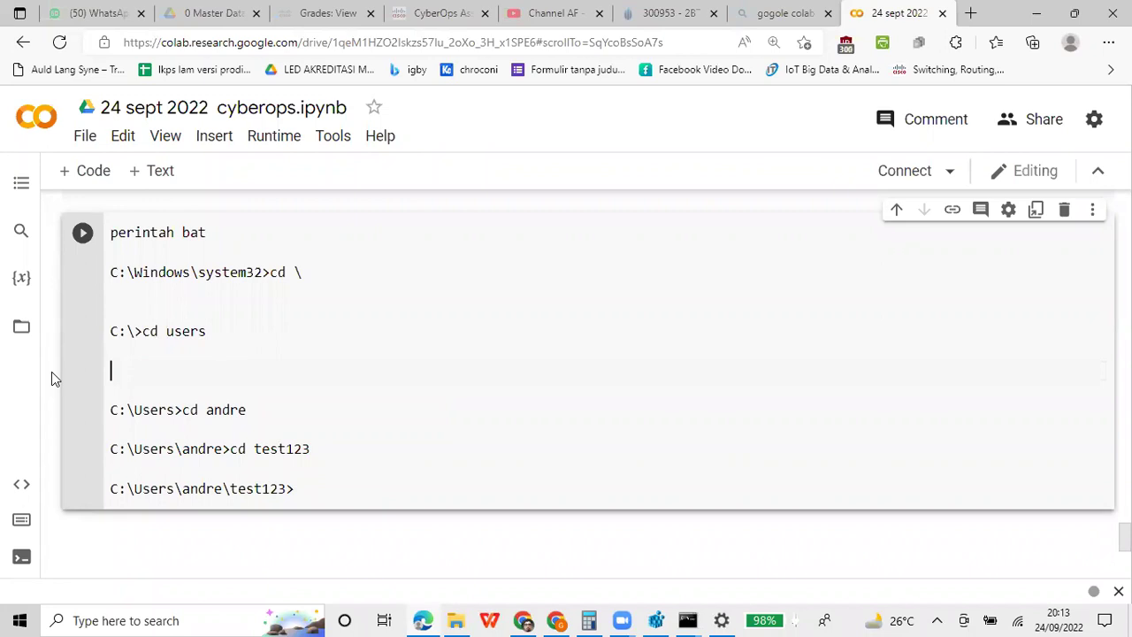
key("Delete")
type("c")
left_click(353, 450)
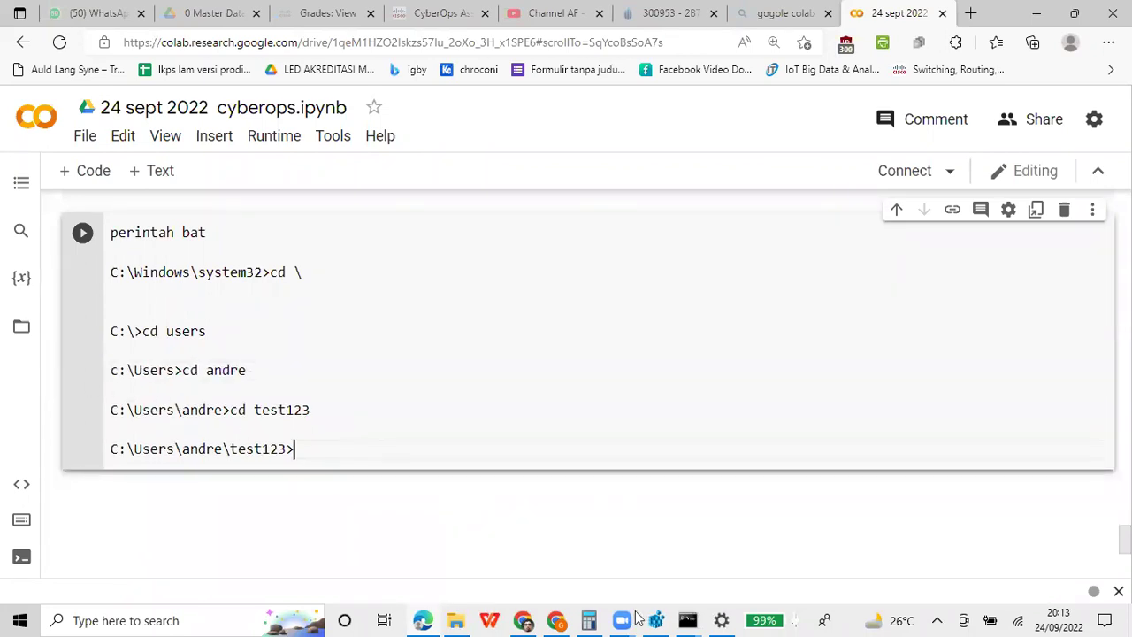
In the admin Command Prompt, type 'echo net user' with the account name at the test123 prompt
mouse_move(686, 619)
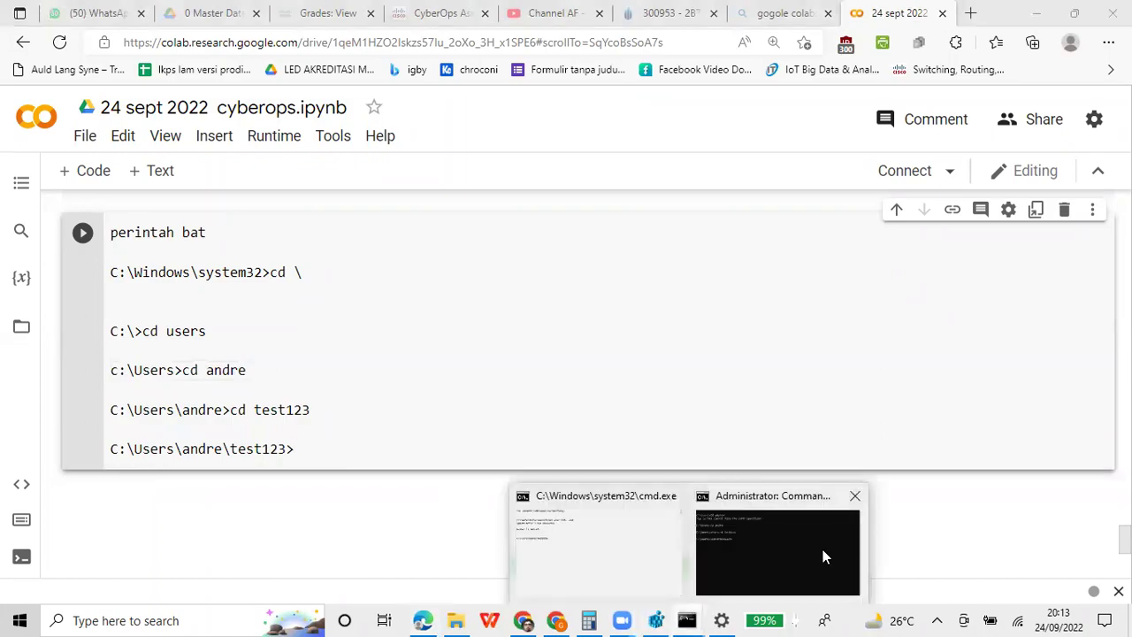
left_click(822, 549)
left_click(608, 379)
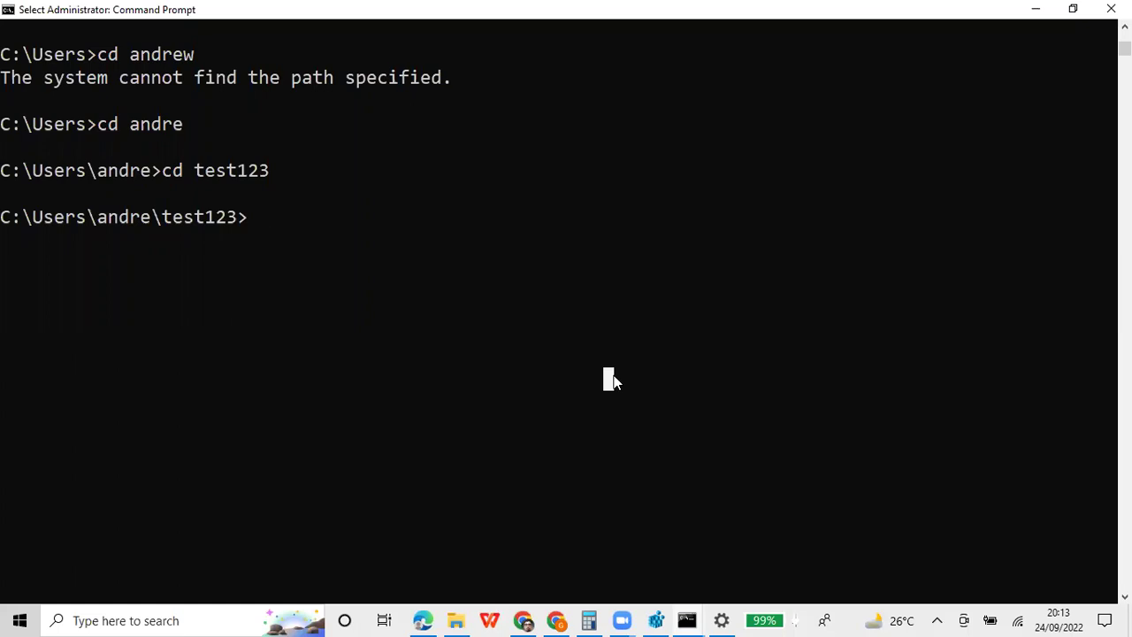
type("echo")
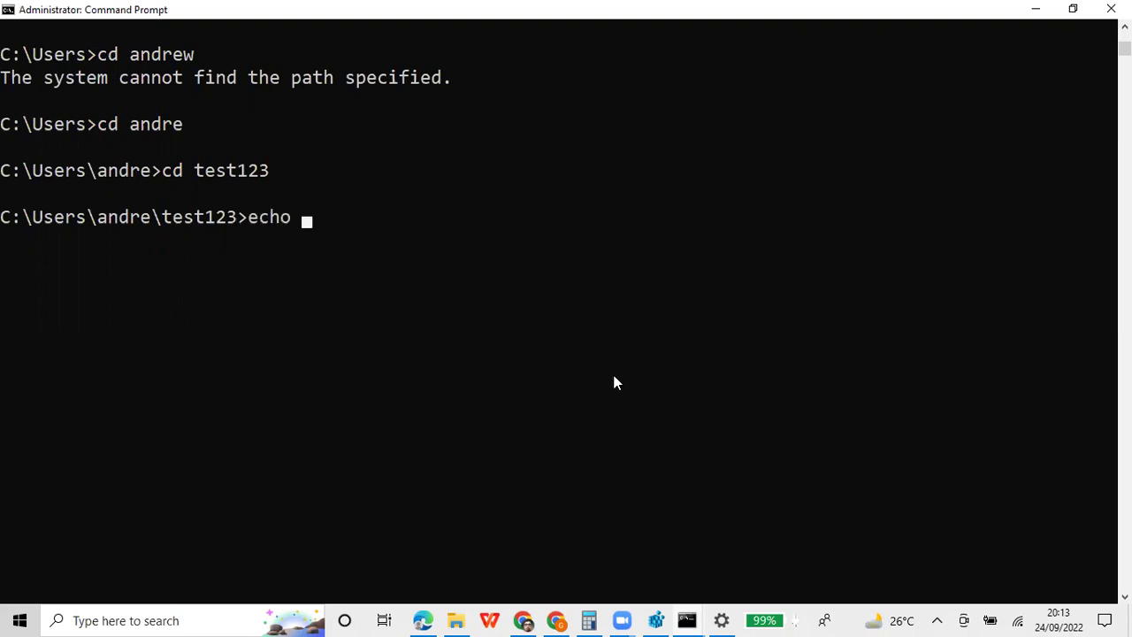
type(" net user")
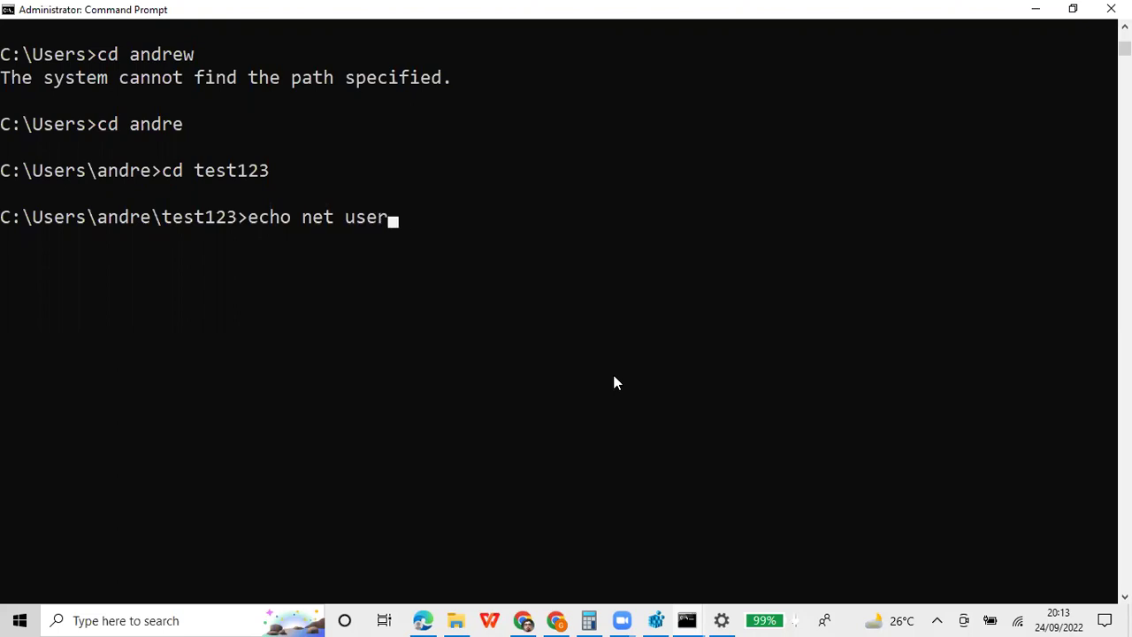
type(" joko")
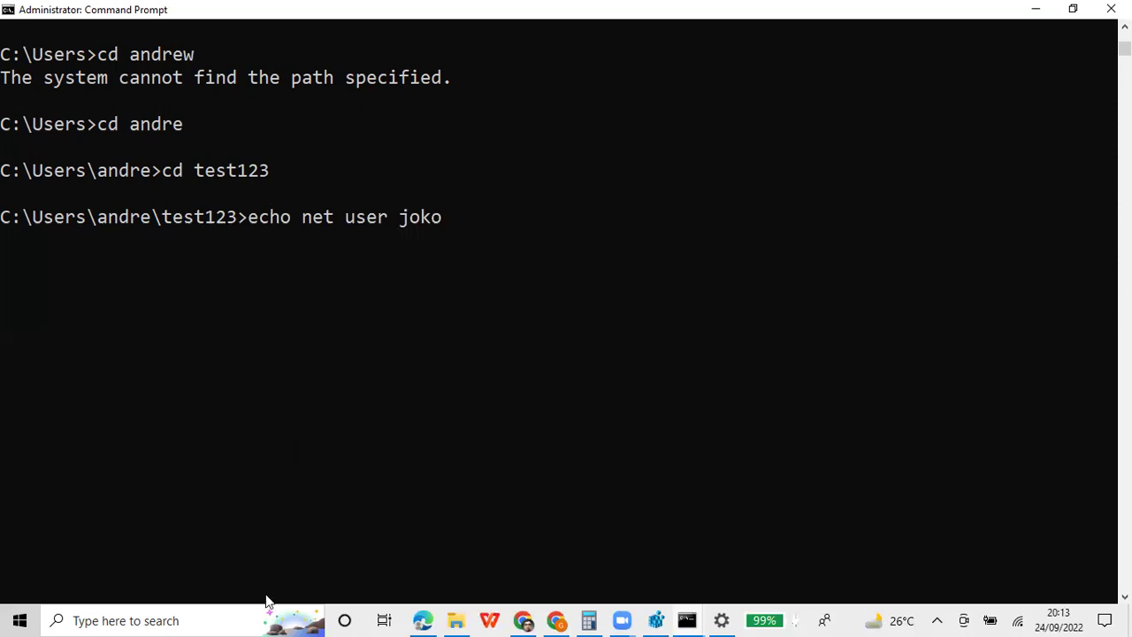
Review the earlier Colab notes, then append '/del' to the echo command in the console
left_click(425, 619)
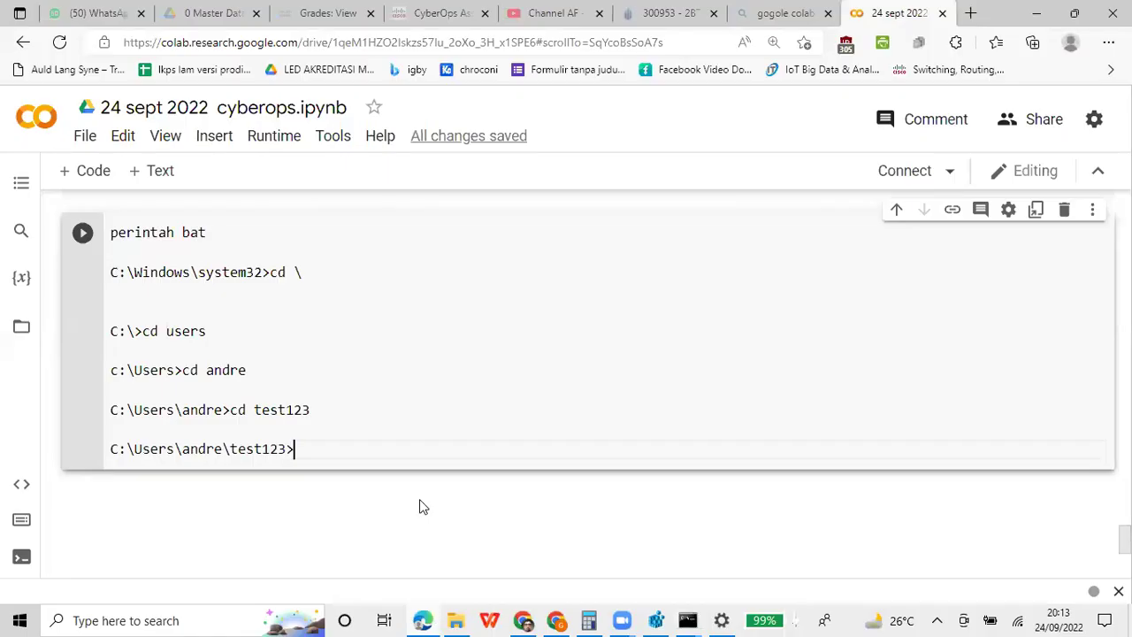
scroll(422, 499, "up", 6)
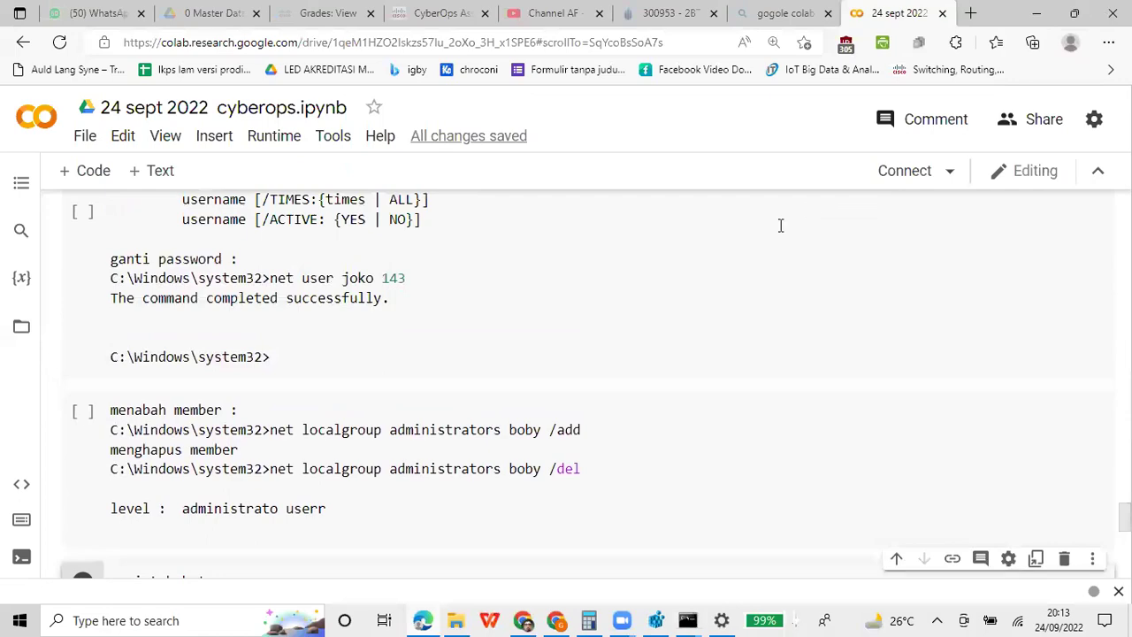
left_click(1036, 13)
type("/del > a.bat")
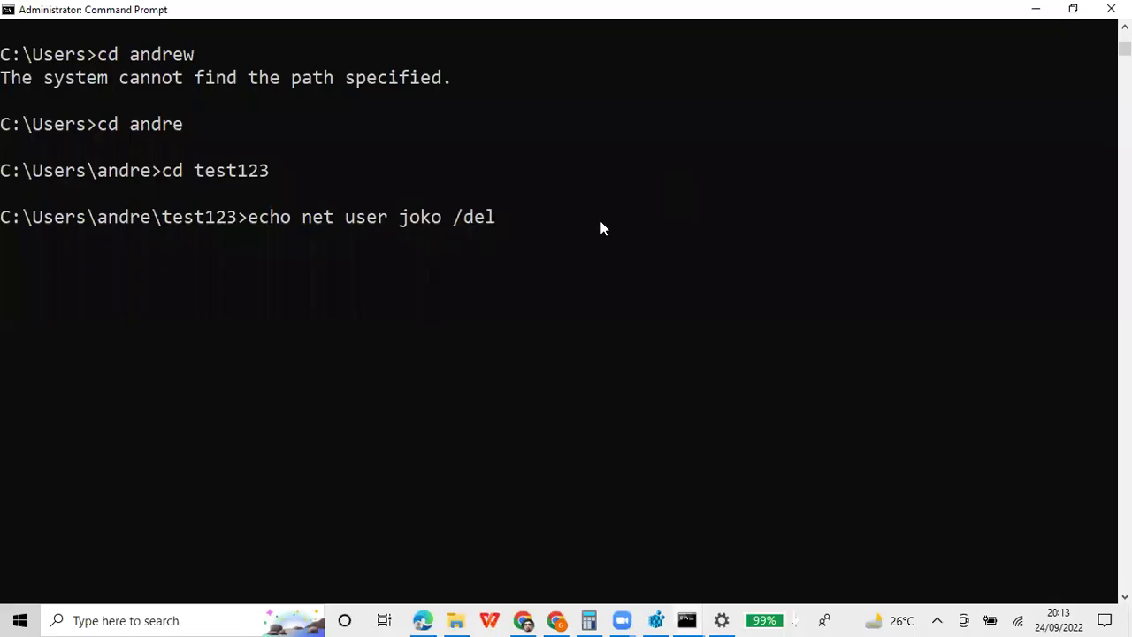
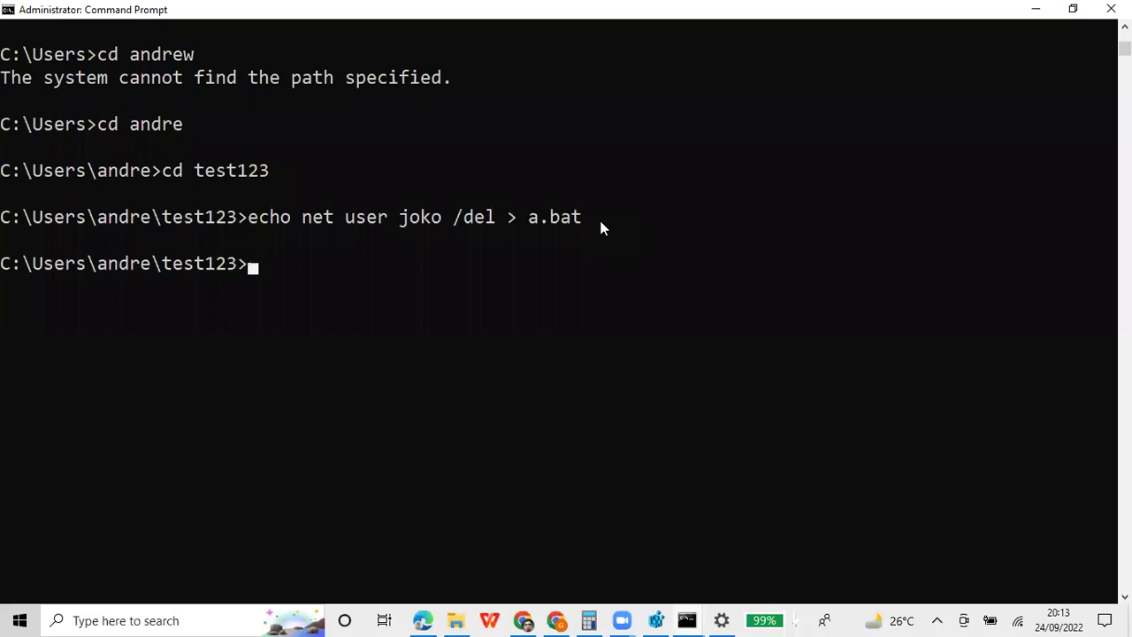
Recall the previous echo > a.bat command and erase the old user name from it
key("Up")
key("Left")
key("Left")
key("Left")
key("Left")
key("Left")
key("Left")
key("Left")
key("Left")
key("Left")
key("Left")
key("Left")
key("Left")
key("Left")
key("Left")
key("Left")
key("Right")
key("Right")
key("BackSpace")
key("BackSpace")
key("BackSpace")
key("BackSpace")
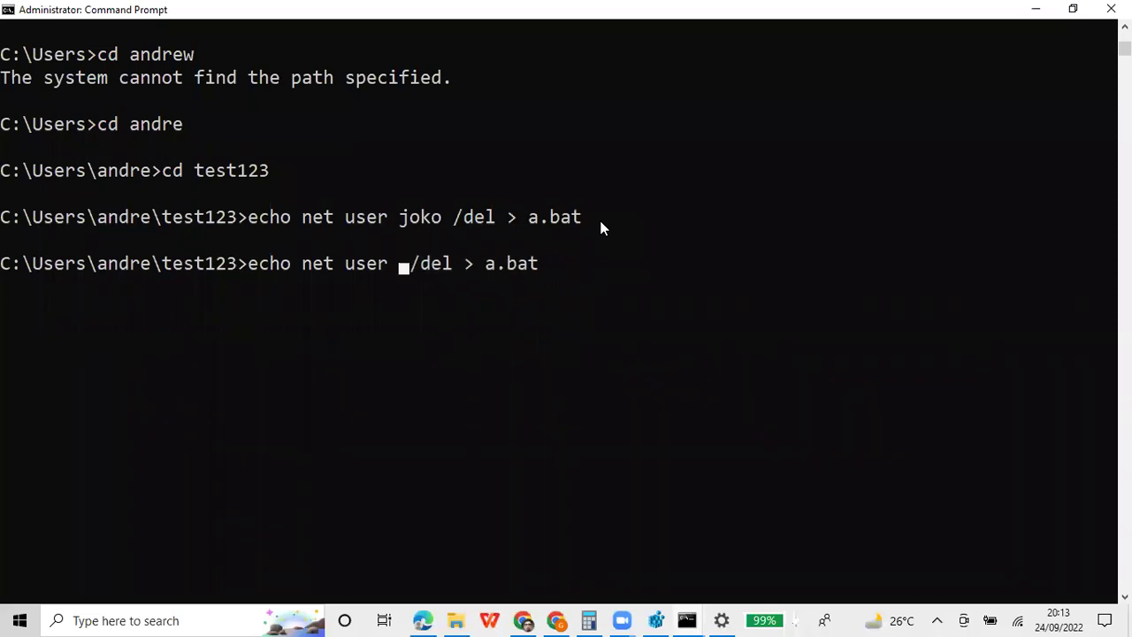
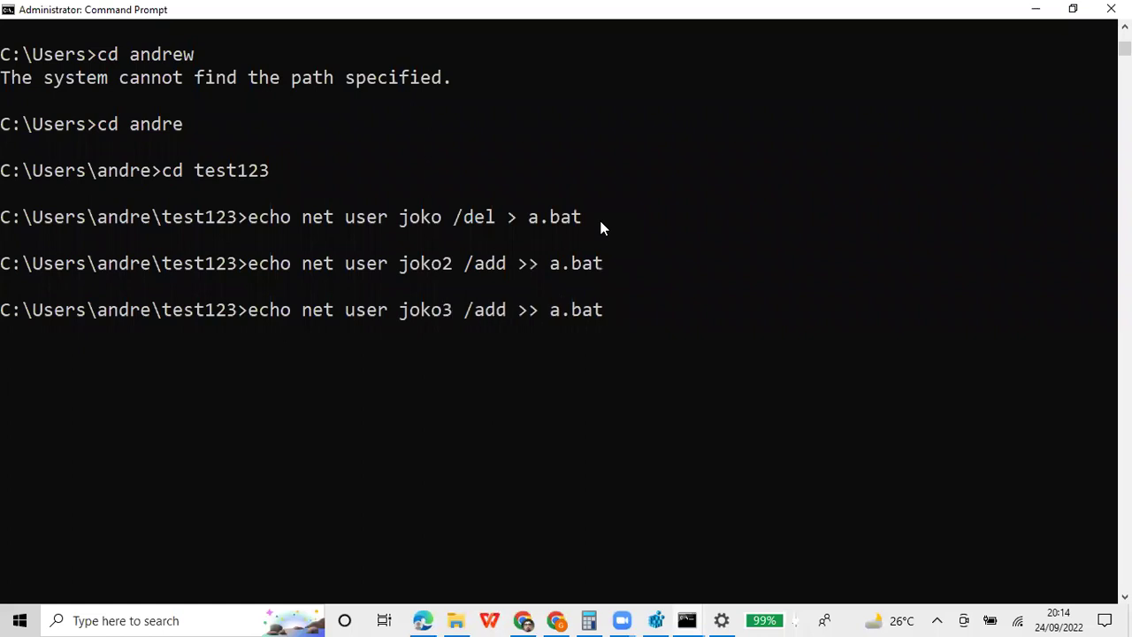
Rerun the recalled echo command to append 'net user joko3 /add' to a.bat
key("Right")
key("Right")
key("Right")
key("Right")
key("Right")
key("Right")
key("Right")
key("Right")
key("Return")
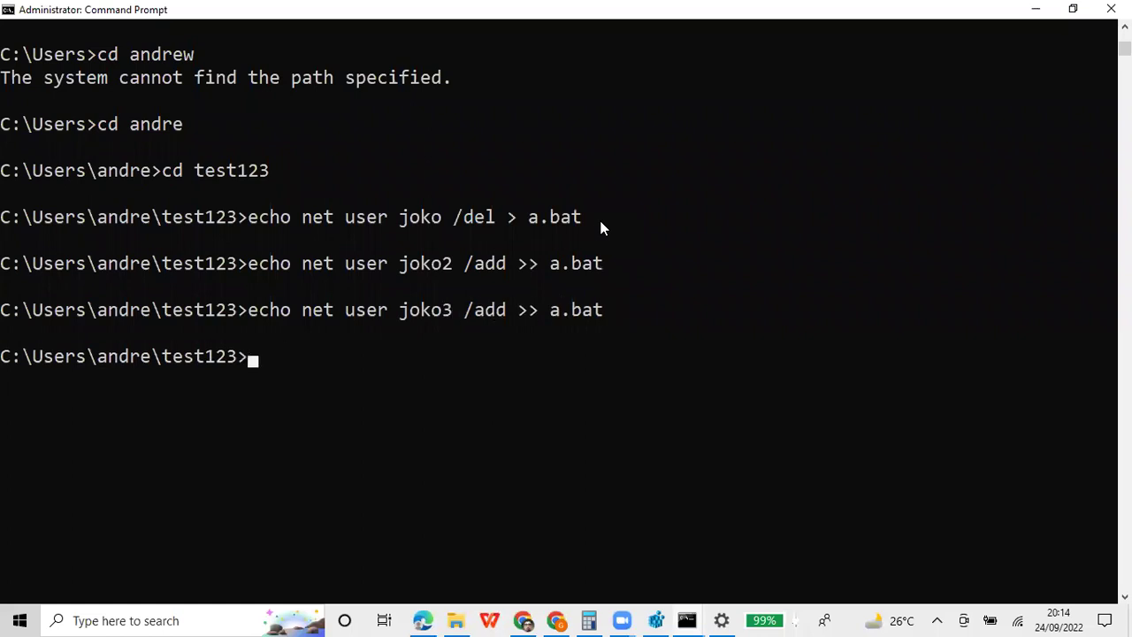
In File Explorer, navigate from the home folder into the test123 folder
left_click(455, 619)
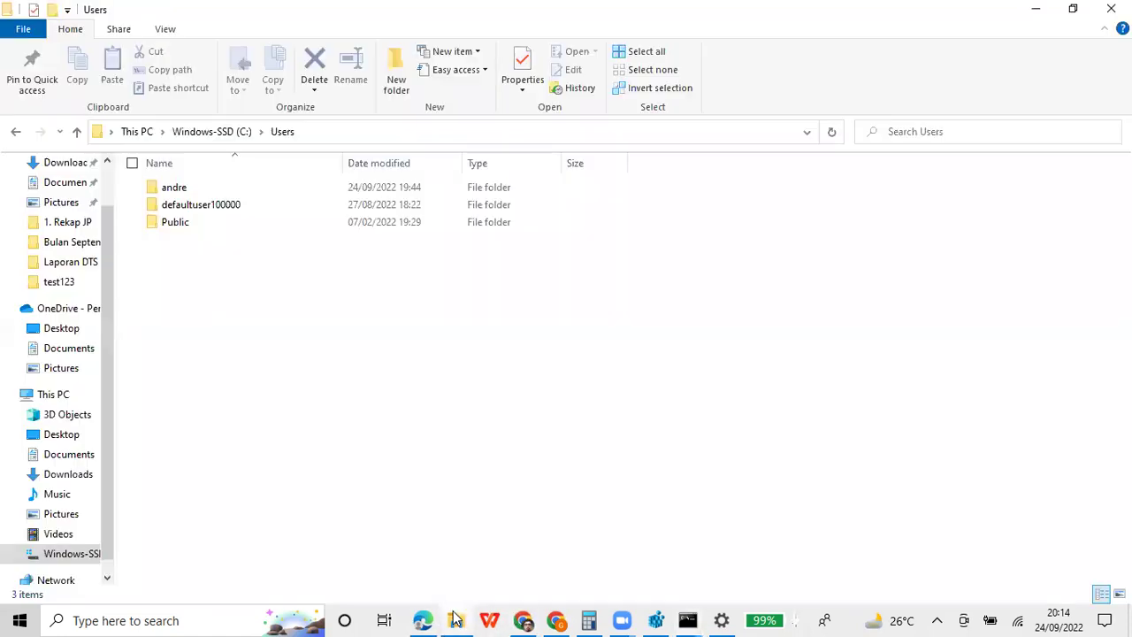
double_click(205, 189)
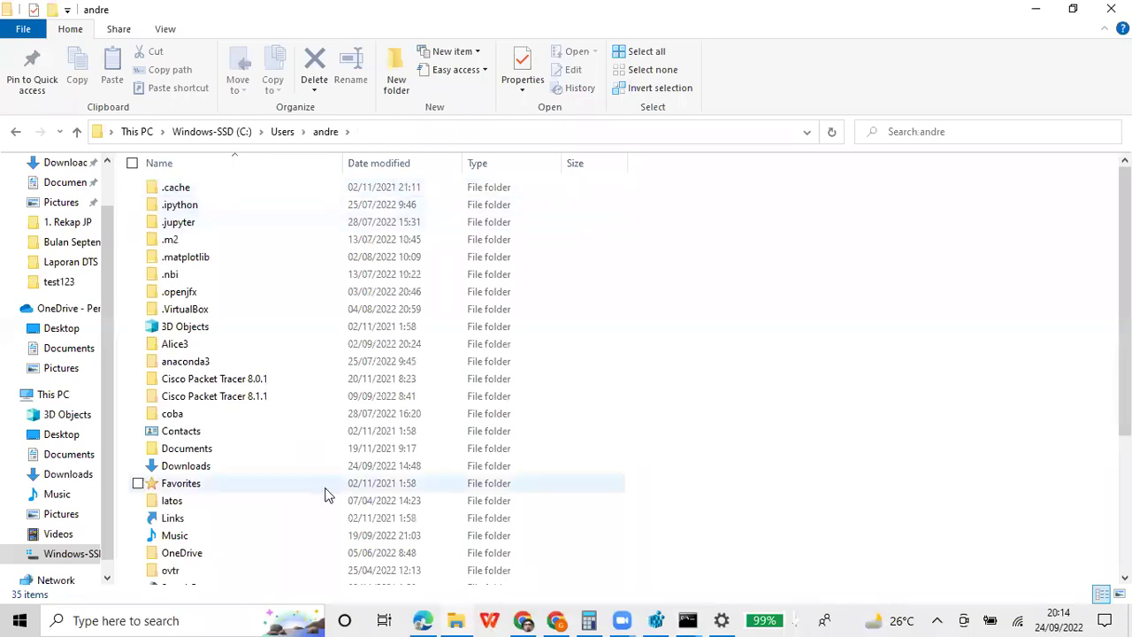
scroll(324, 487, "down", 2)
scroll(324, 485, "down", 1)
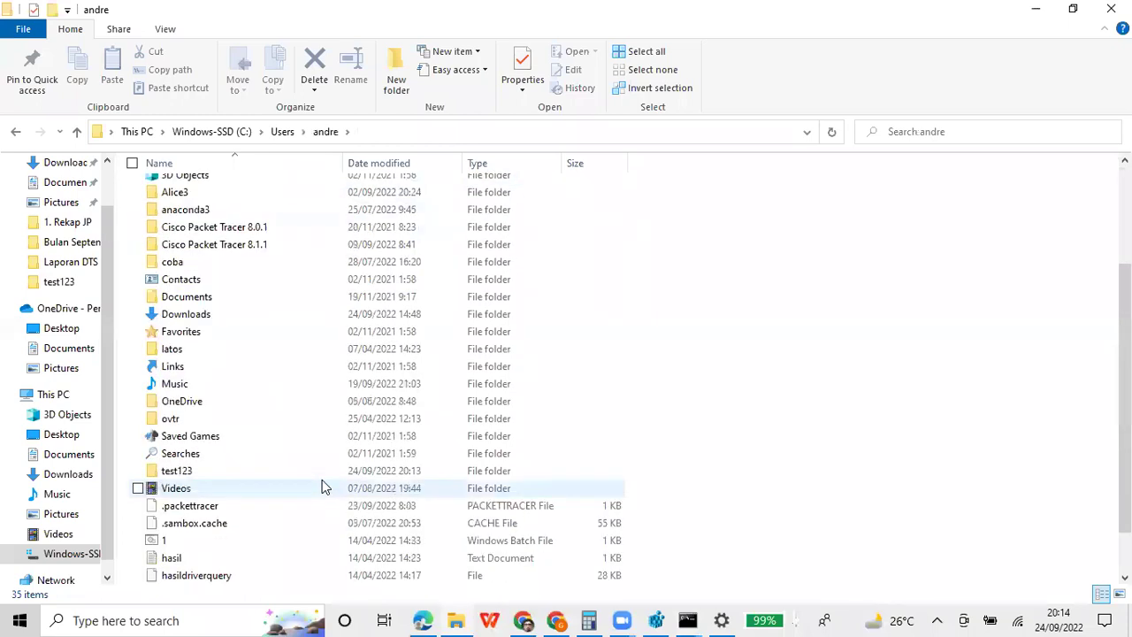
double_click(256, 471)
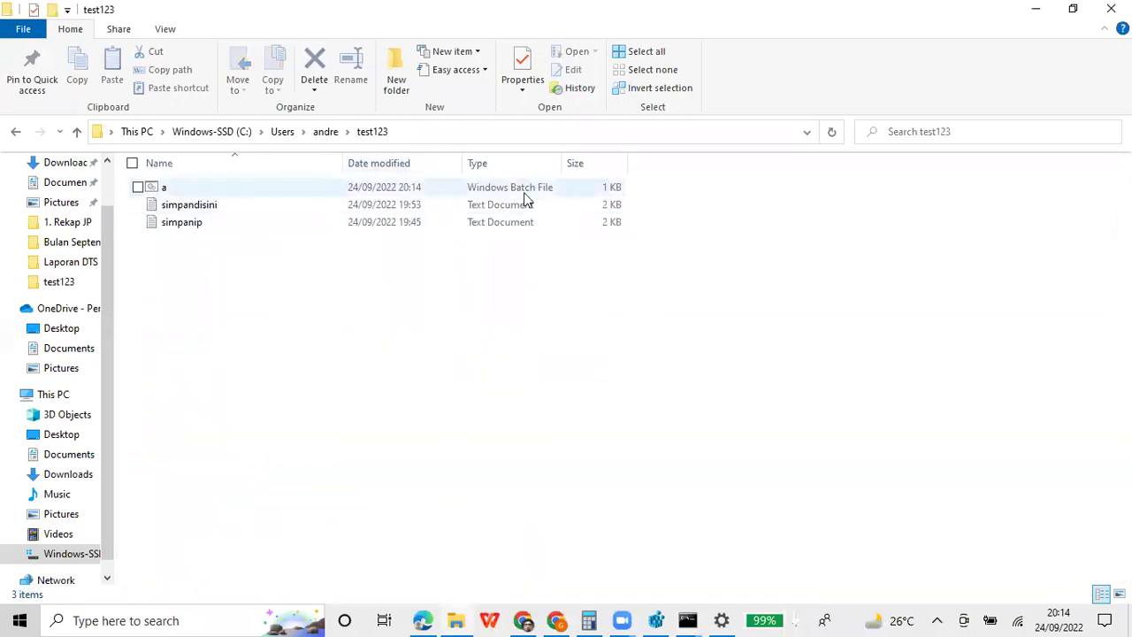
Open a.bat in Notepad to verify its three net user lines, then close it
double_click(166, 189)
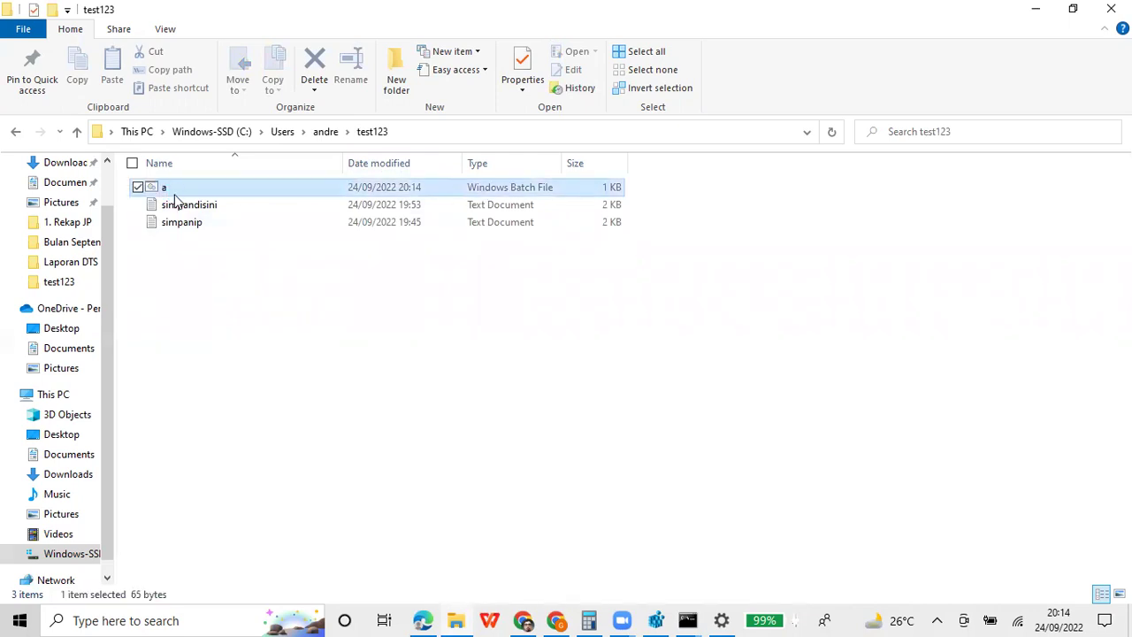
right_click(177, 208)
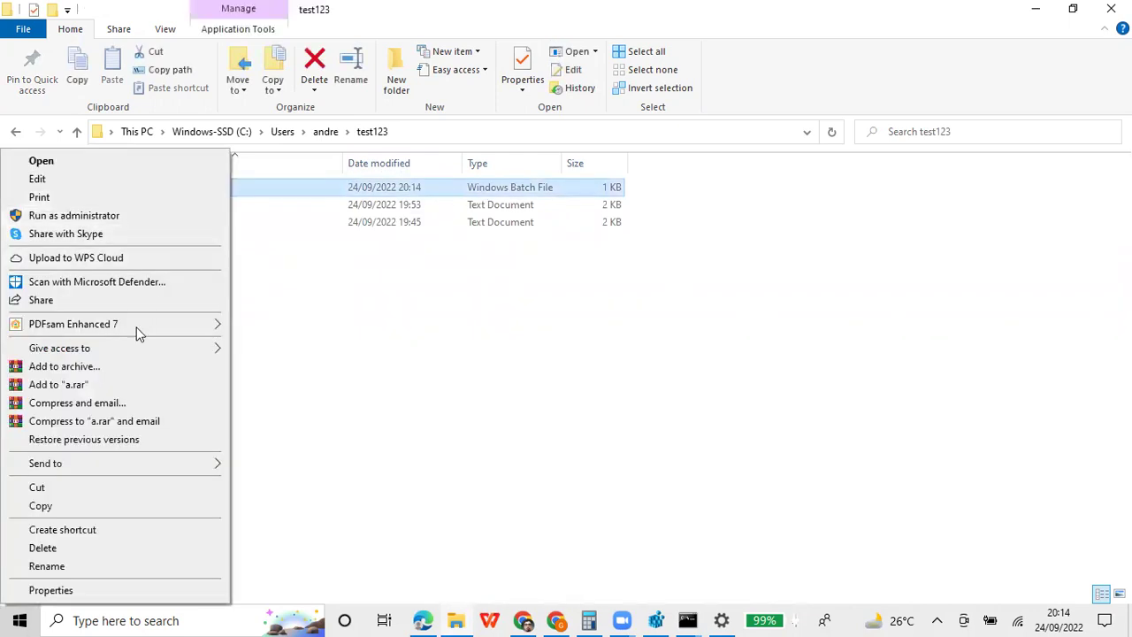
left_click(145, 182)
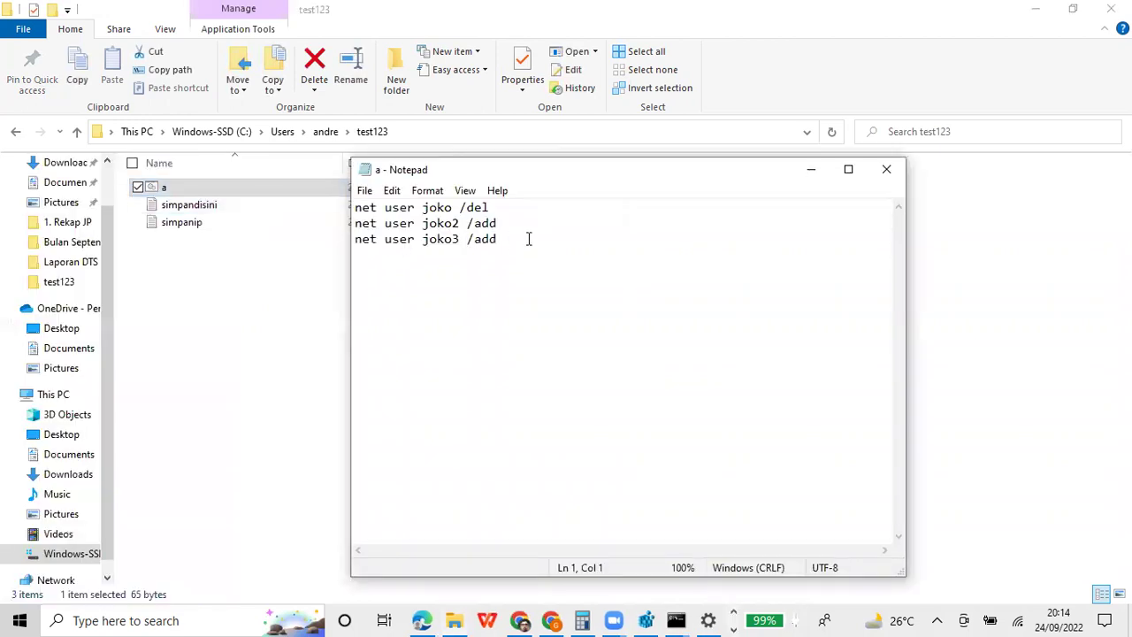
left_click(885, 168)
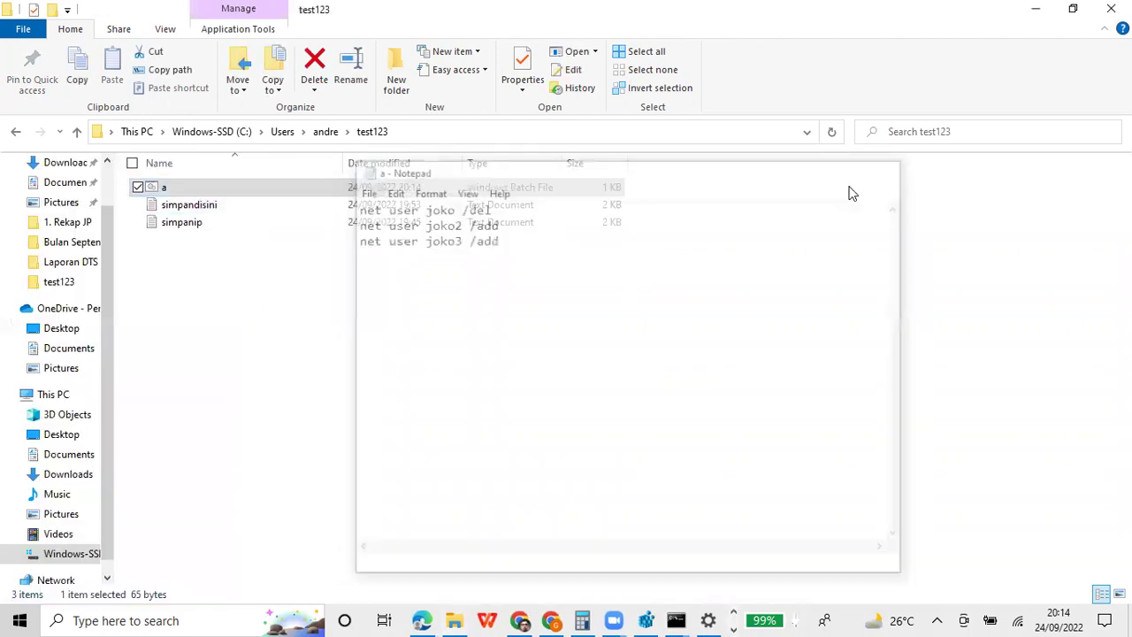
Mark and copy the three echo net user command lines from the administrator console
mouse_move(687, 617)
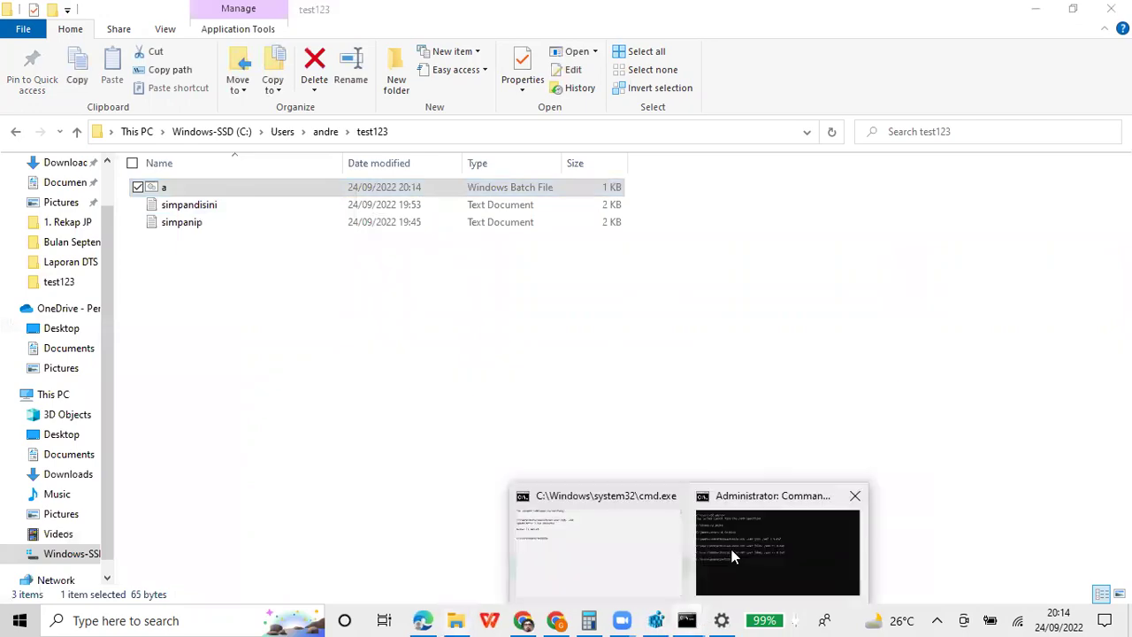
left_click(734, 557)
right_click(568, 11)
mouse_move(647, 129)
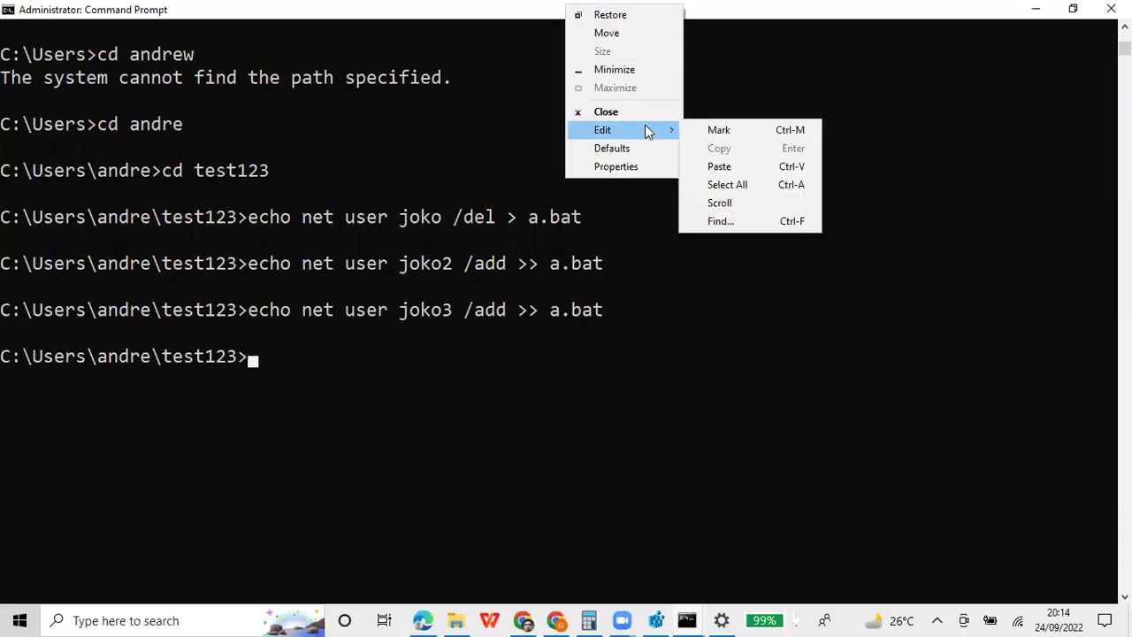
left_click(716, 131)
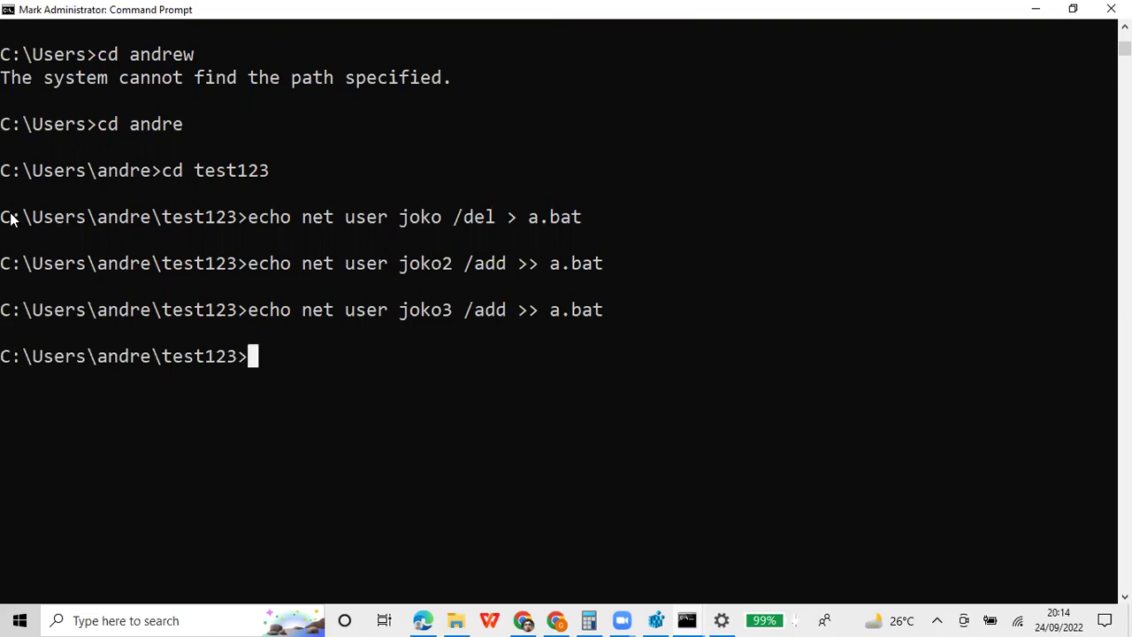
left_click_drag(11, 219, 290, 357)
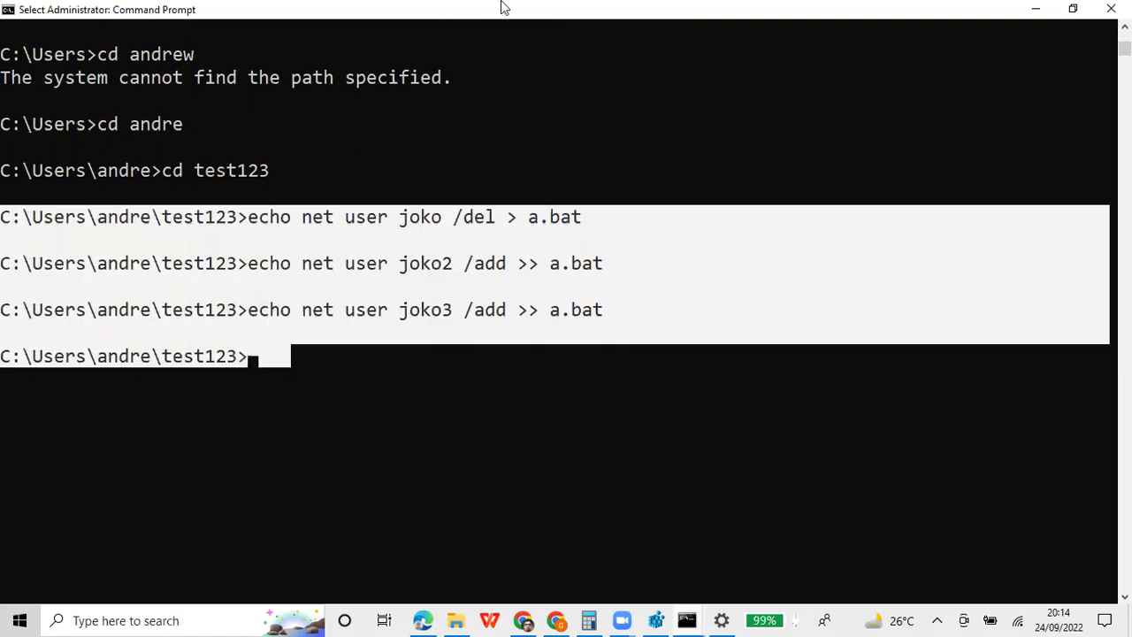
right_click(500, 16)
mouse_move(565, 133)
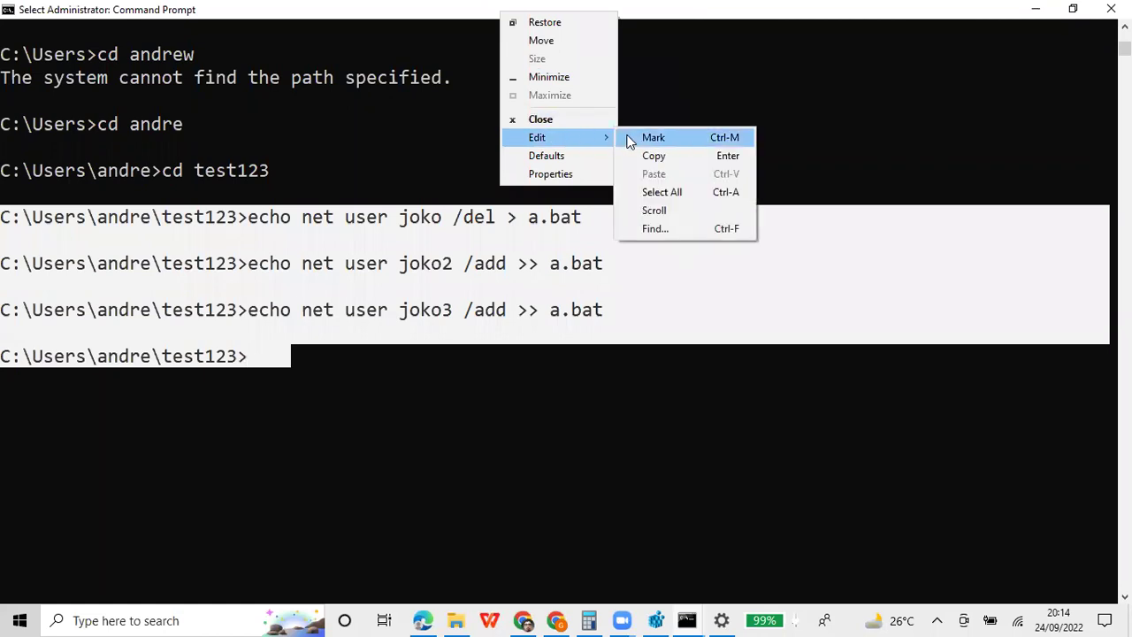
left_click(645, 156)
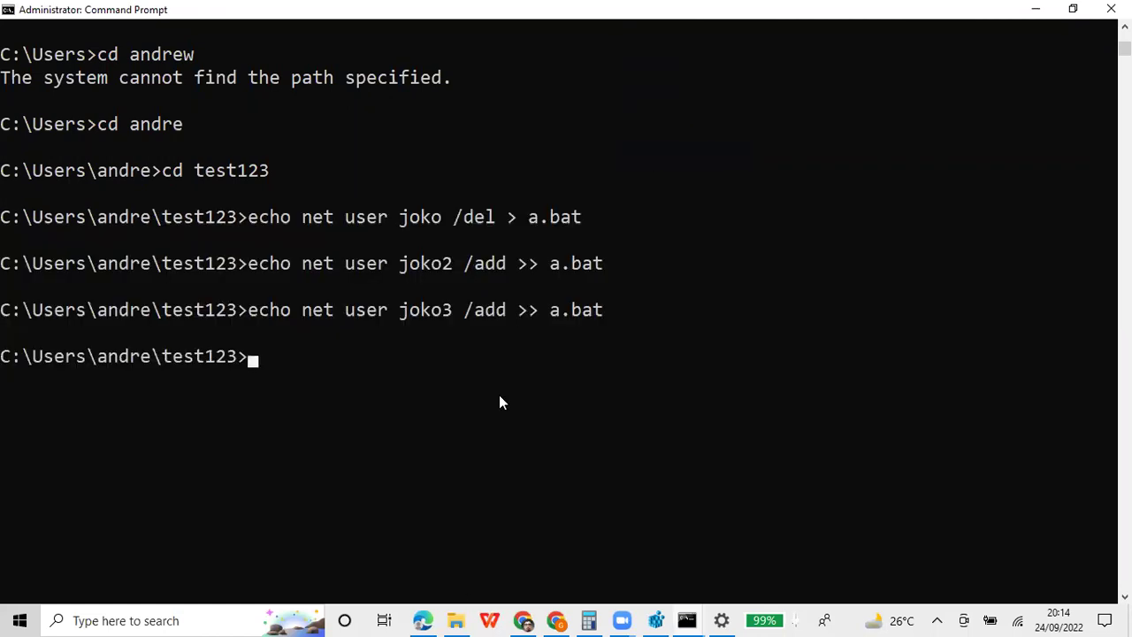
left_click(424, 619)
Paste the three echo net user lines into a new code cell below the bat notes
scroll(326, 491, "down", 5)
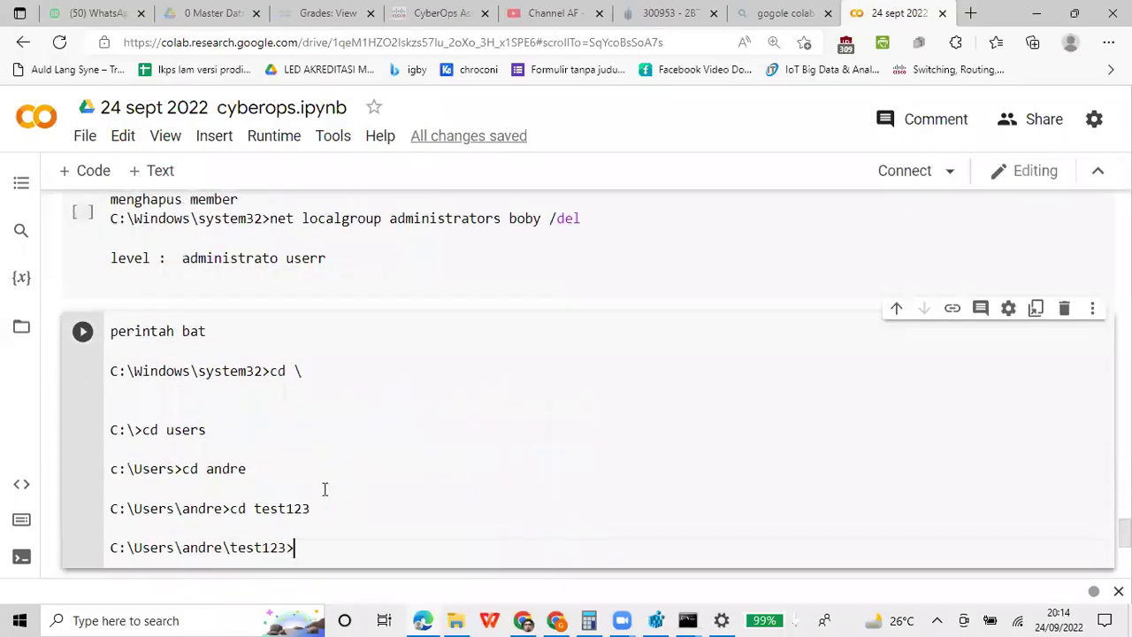
left_click(198, 284)
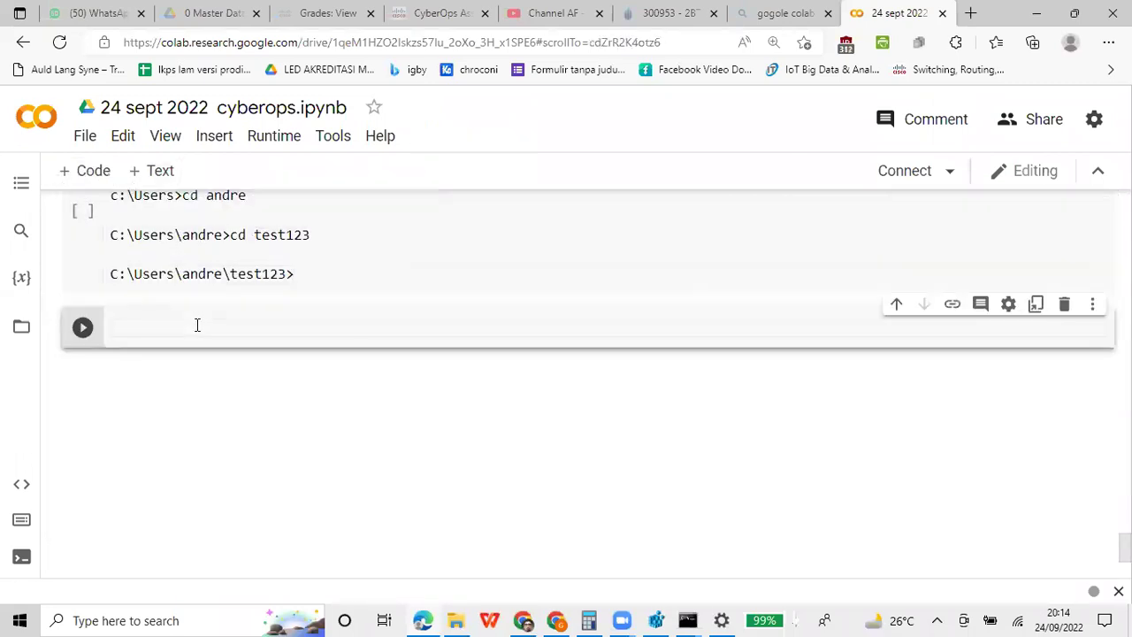
key("ctrl+v")
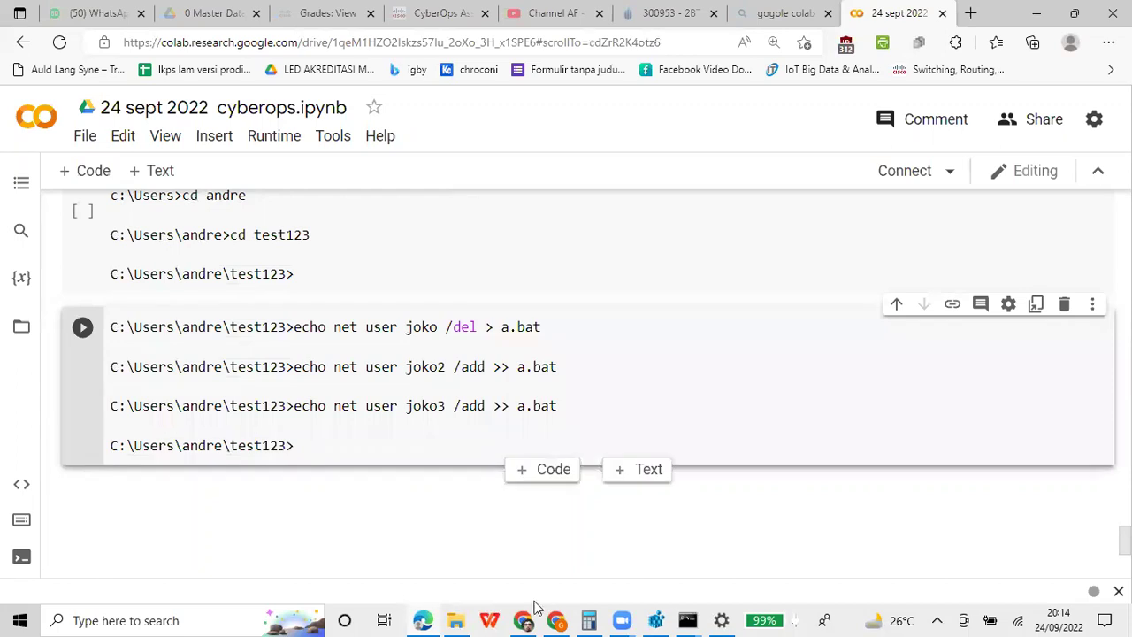
left_click(686, 620)
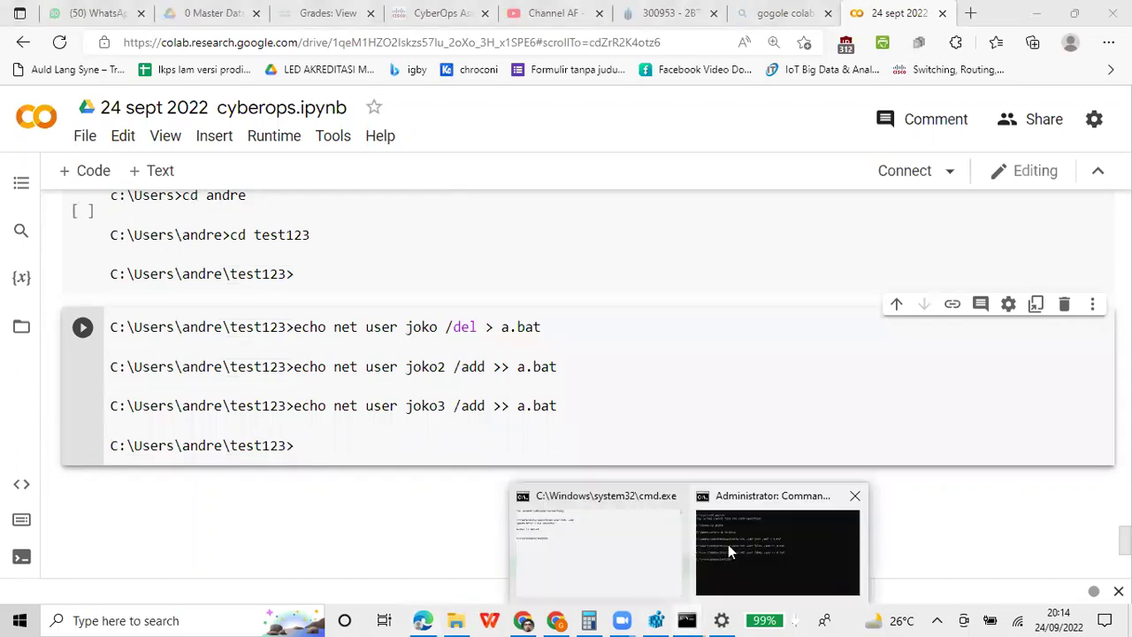
left_click(727, 543)
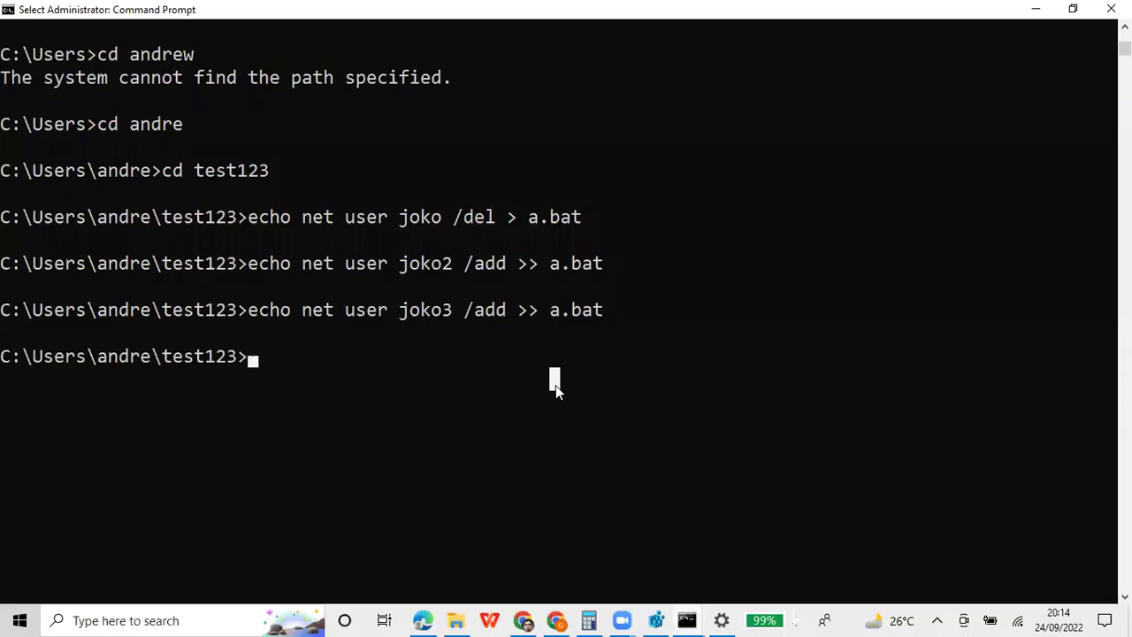
Run a.bat, then run 'net user' to list the accounts
type("a.bat")
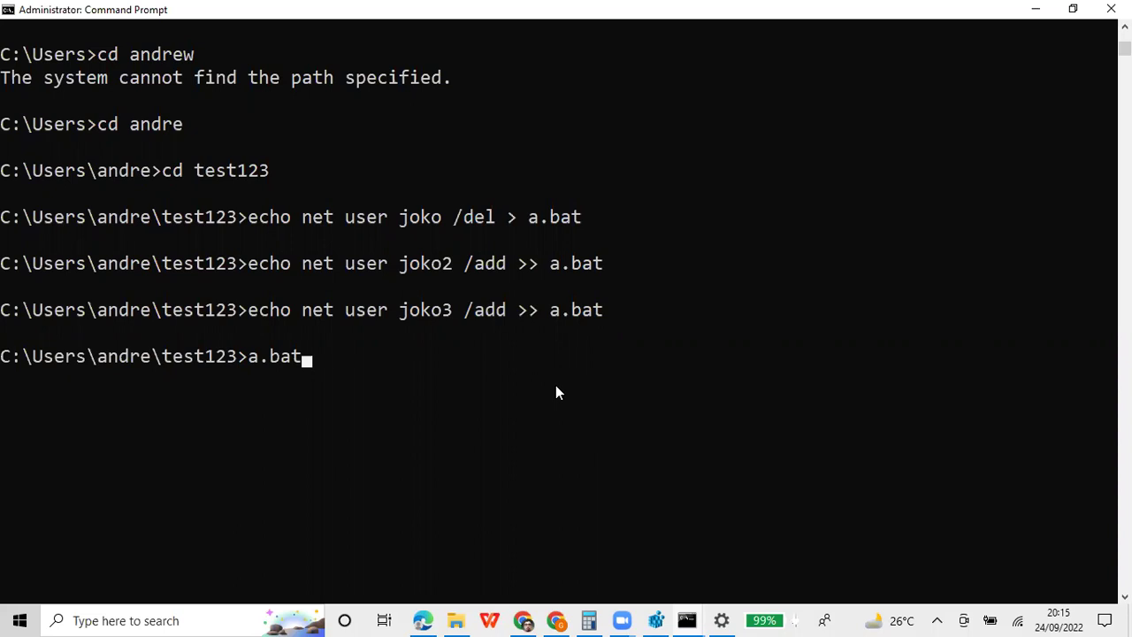
key("Return")
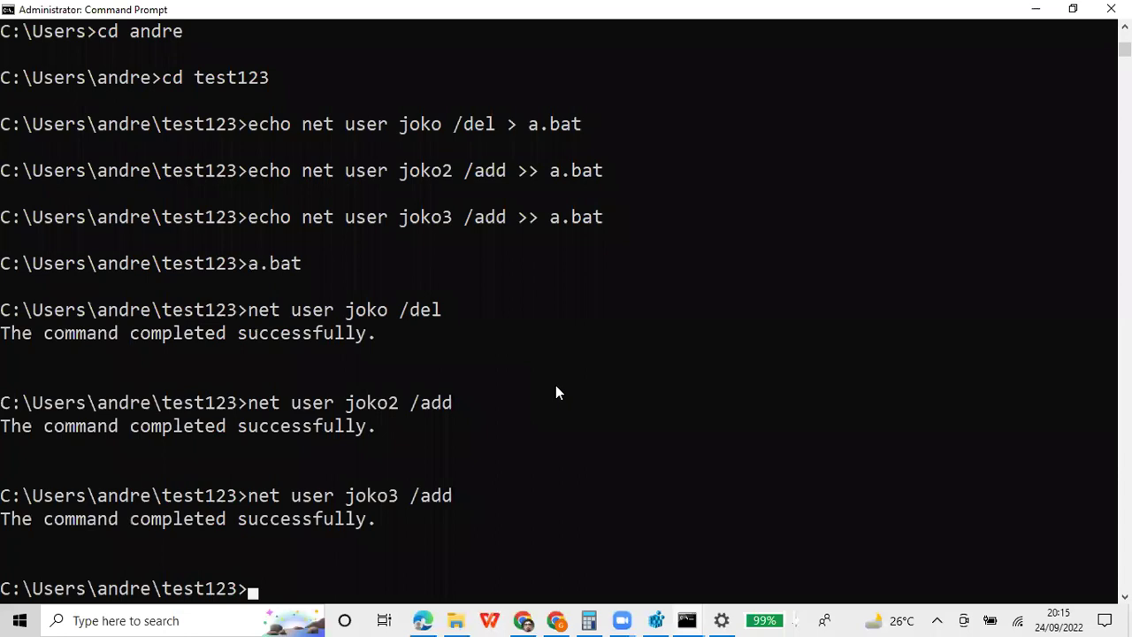
type("net user")
key("Return")
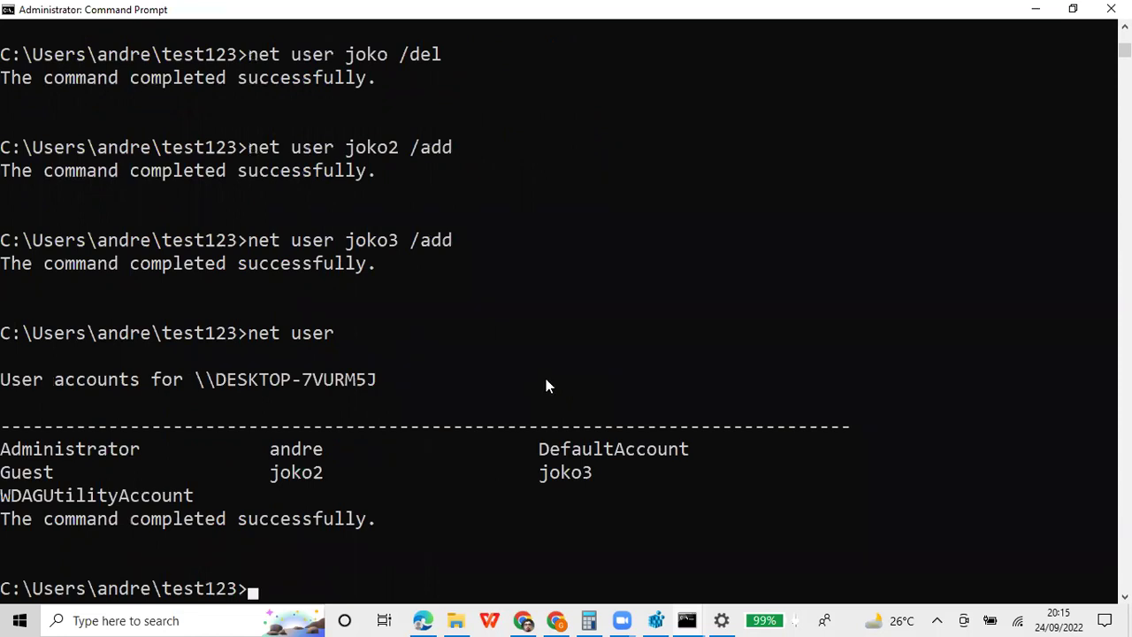
scroll(457, 329, "up", 4)
scroll(457, 328, "down", 1)
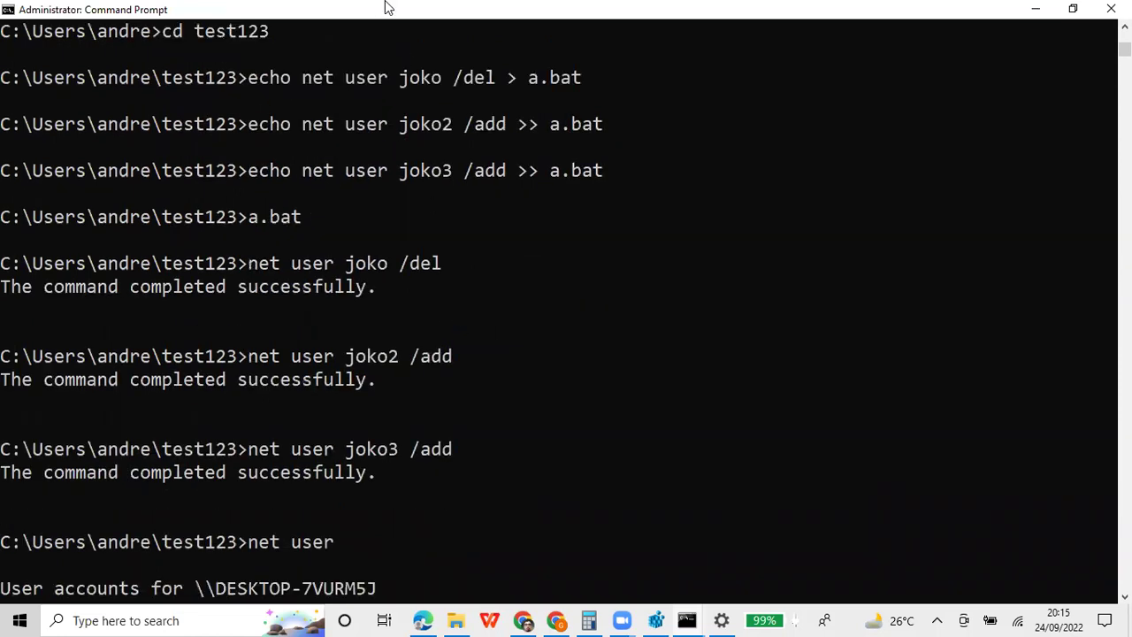
Copy the console output from the a.bat run through the net user listing
right_click(382, 5)
mouse_move(409, 126)
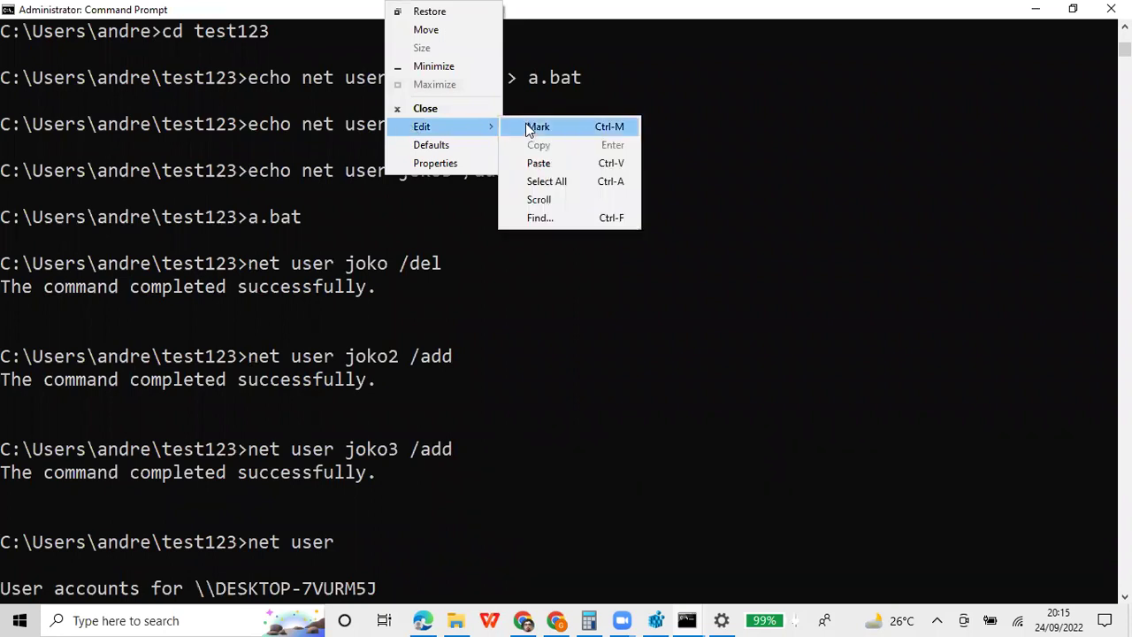
left_click(528, 123)
left_click_drag(3, 228, 346, 27)
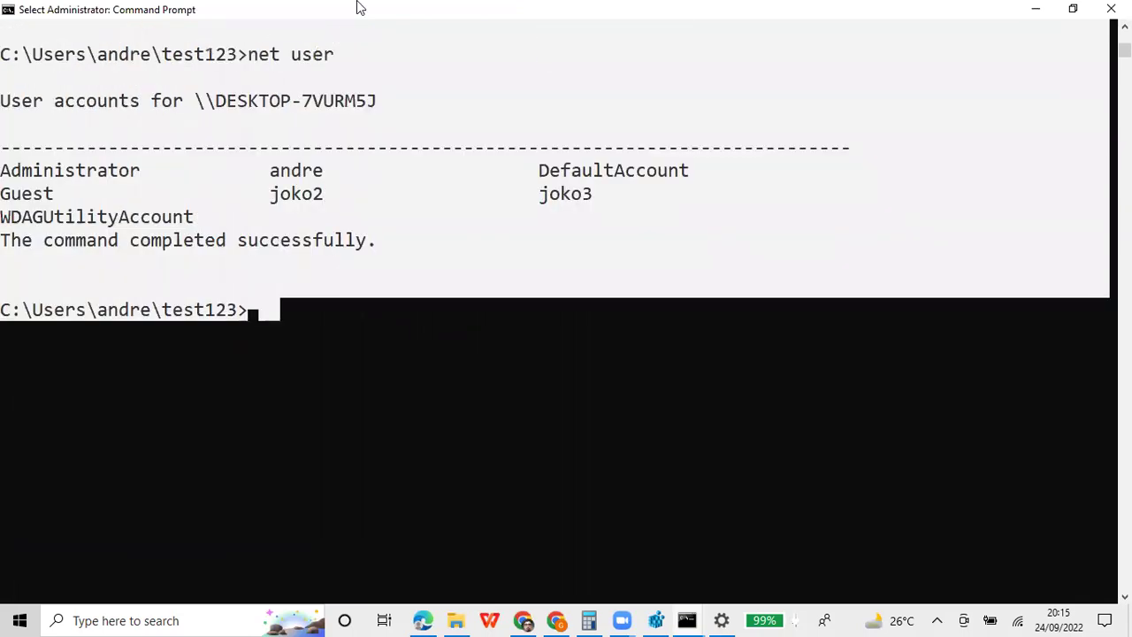
right_click(356, 7)
mouse_move(411, 126)
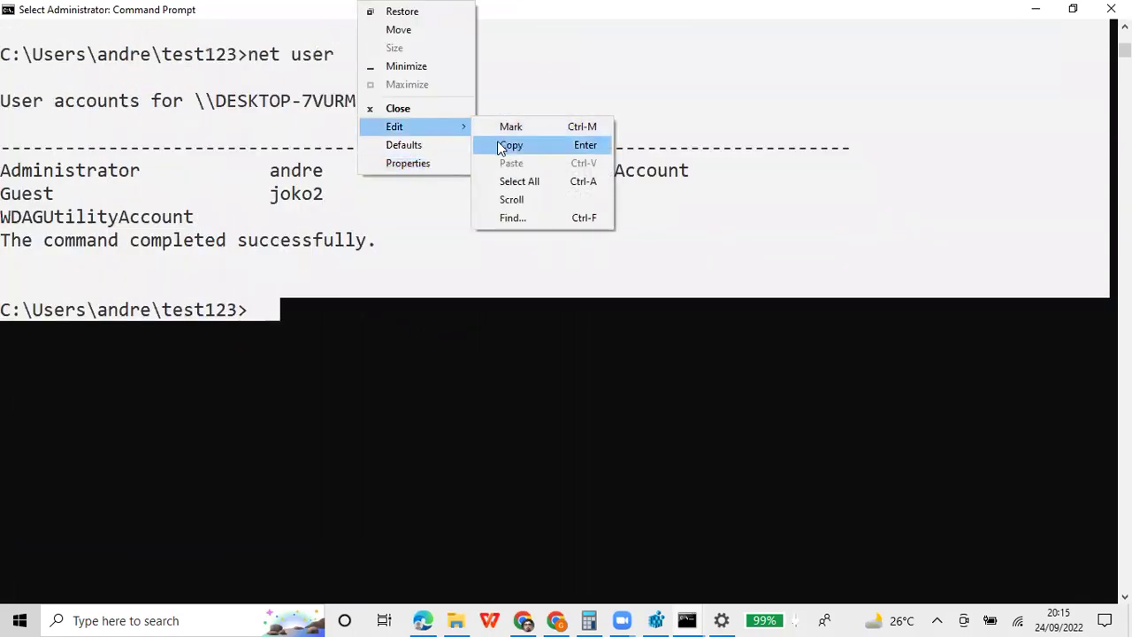
left_click(501, 145)
left_click(422, 620)
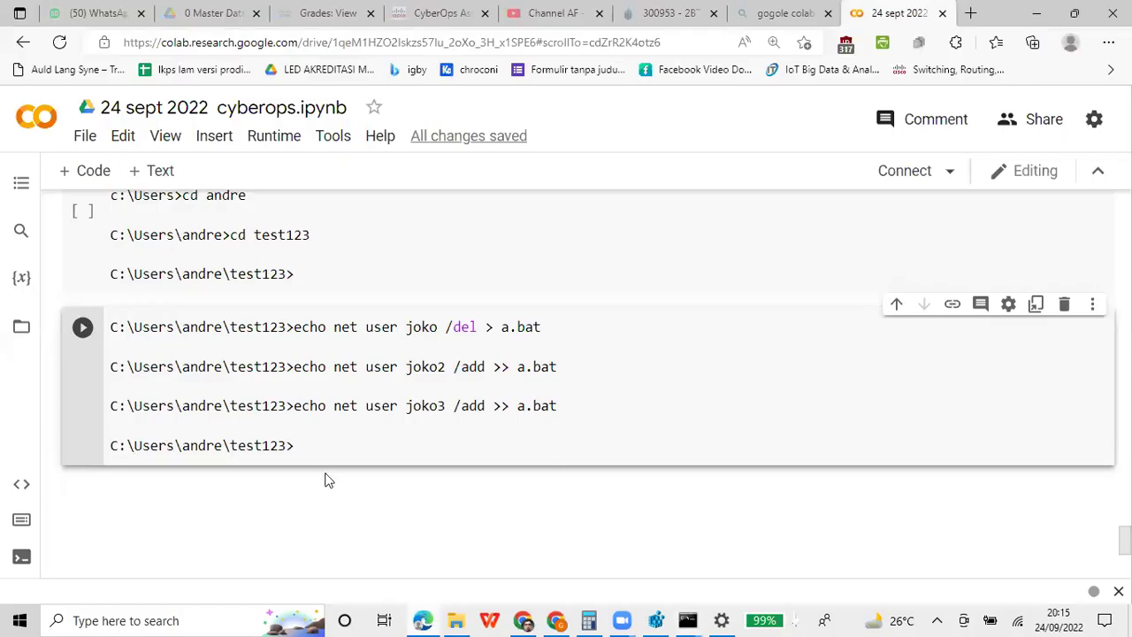
Paste the a.bat run and net user listing into a new code cell at the notebook's end
left_click(94, 184)
key("ctrl+v")
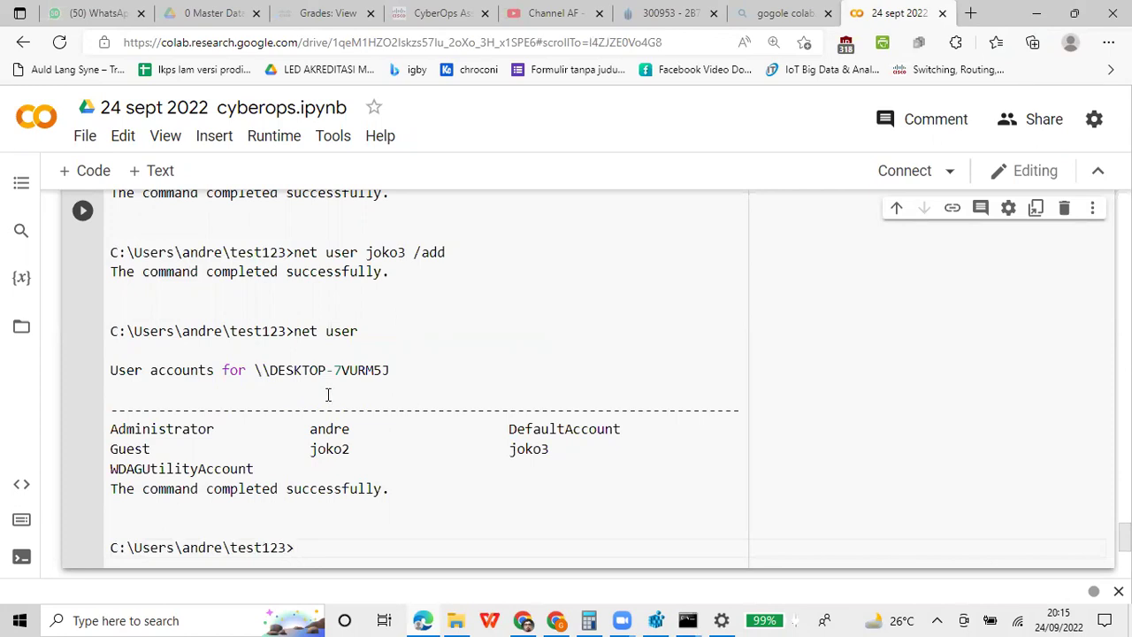
scroll(358, 419, "up", 3)
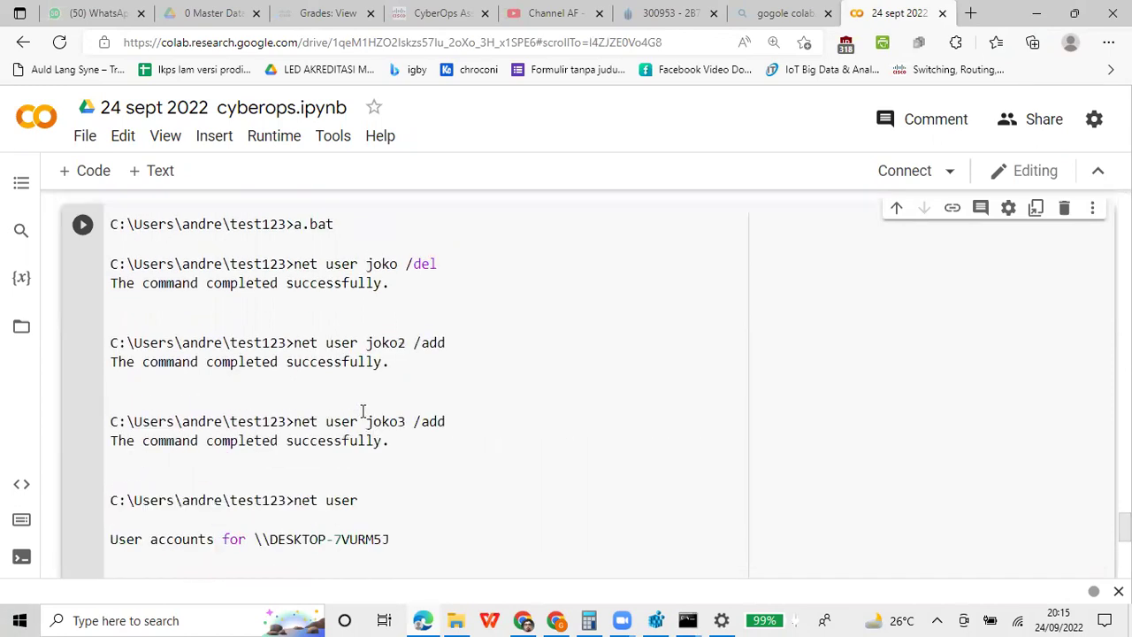
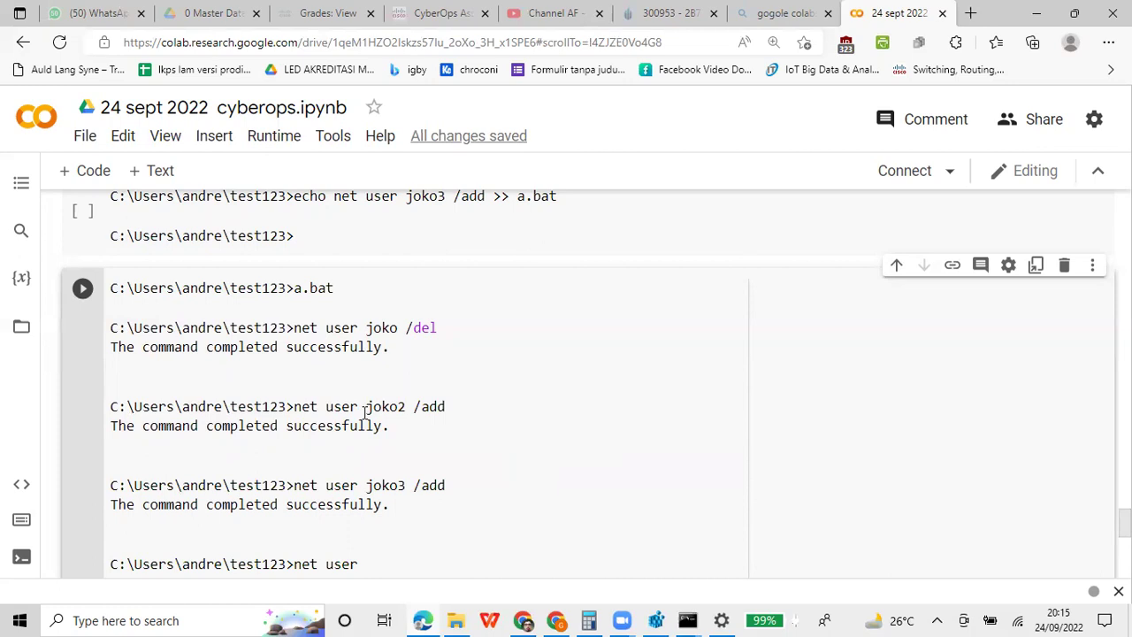
Browse from This PC to C:\xampp and scroll down to its batch files like apache_start
left_click(467, 617)
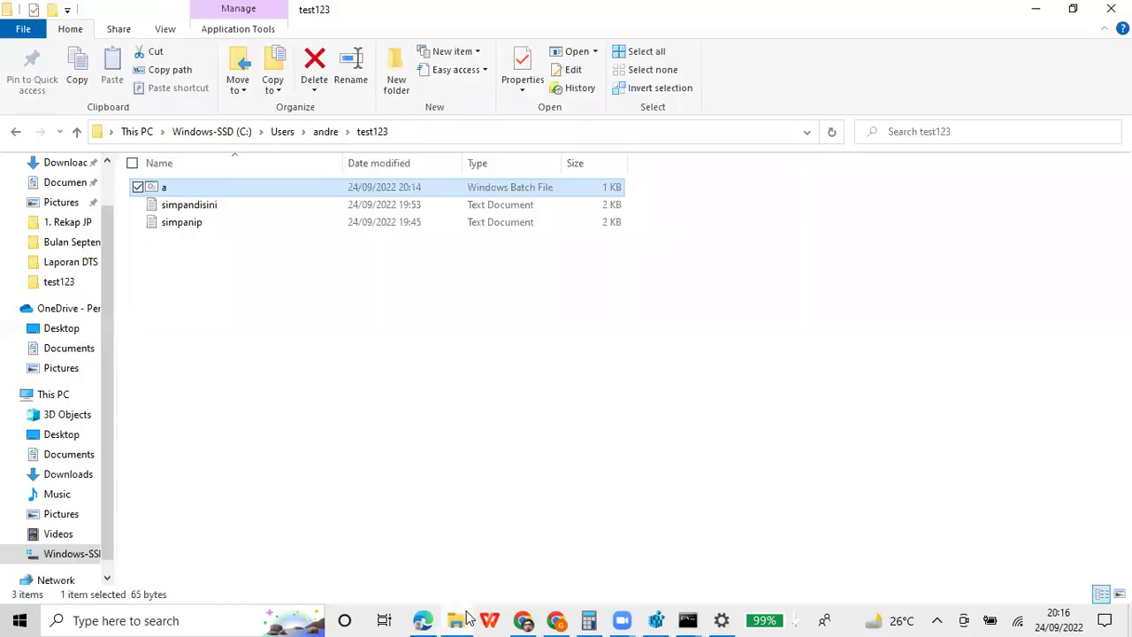
scroll(59, 386, "down", 1)
left_click(57, 377)
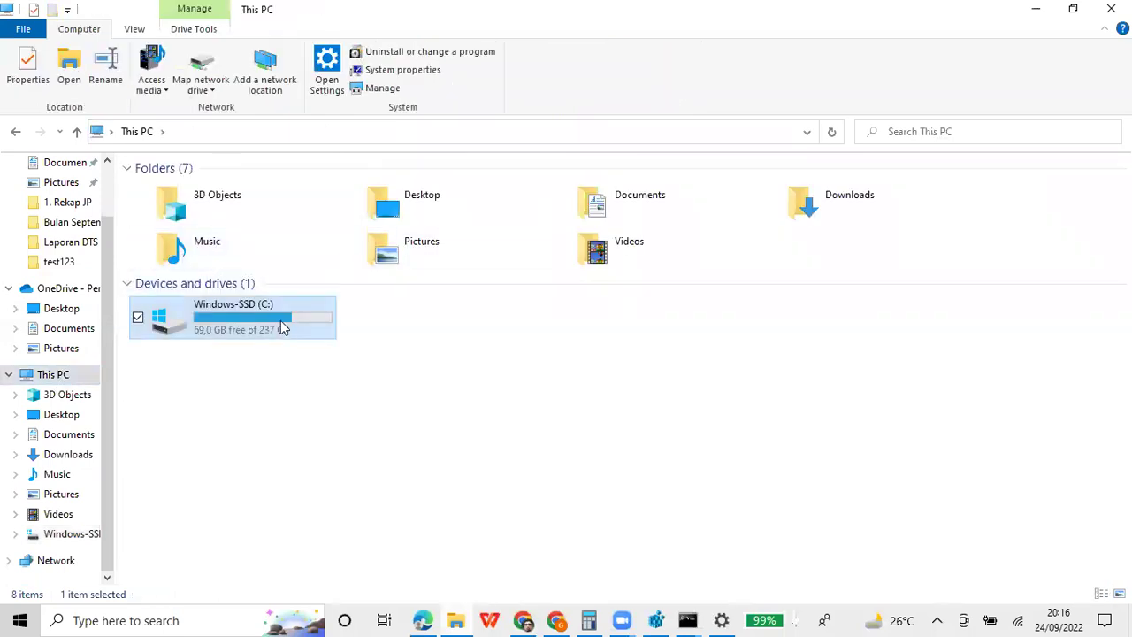
double_click(300, 315)
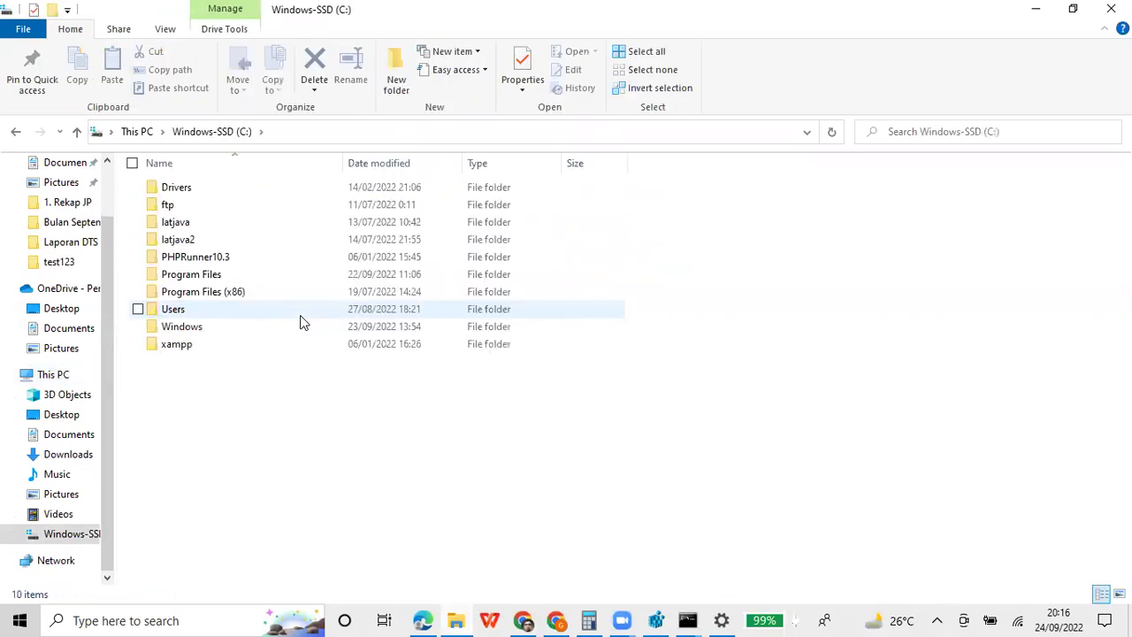
left_click(199, 348)
double_click(199, 348)
scroll(397, 412, "down", 4)
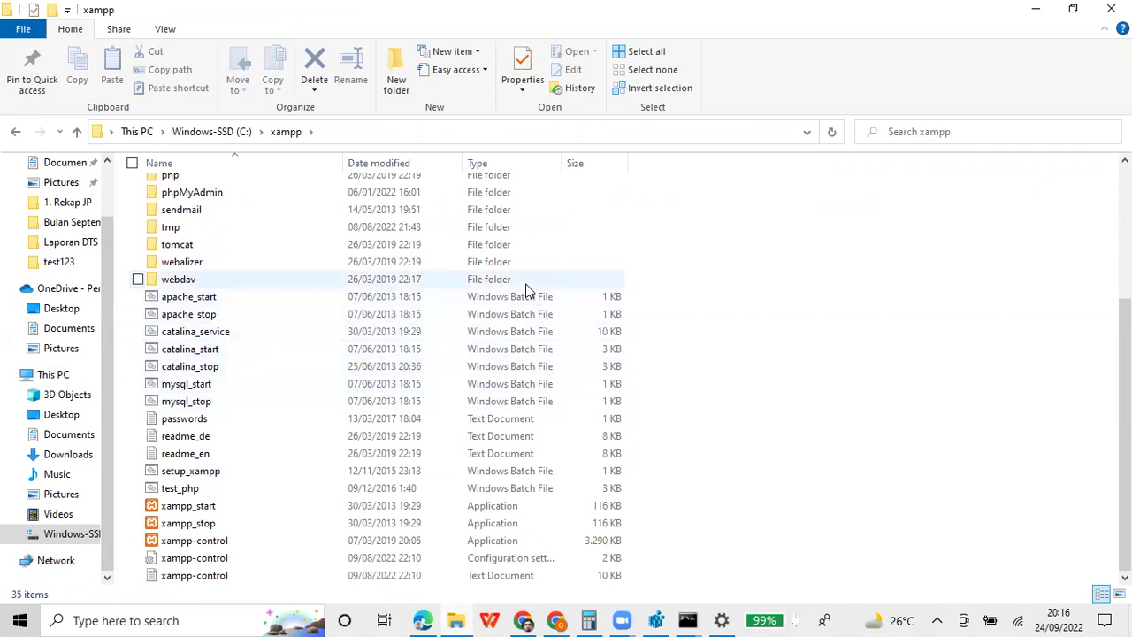
Open apache_start.bat in Notepad with Edit and move to the end of its text
left_click(181, 299)
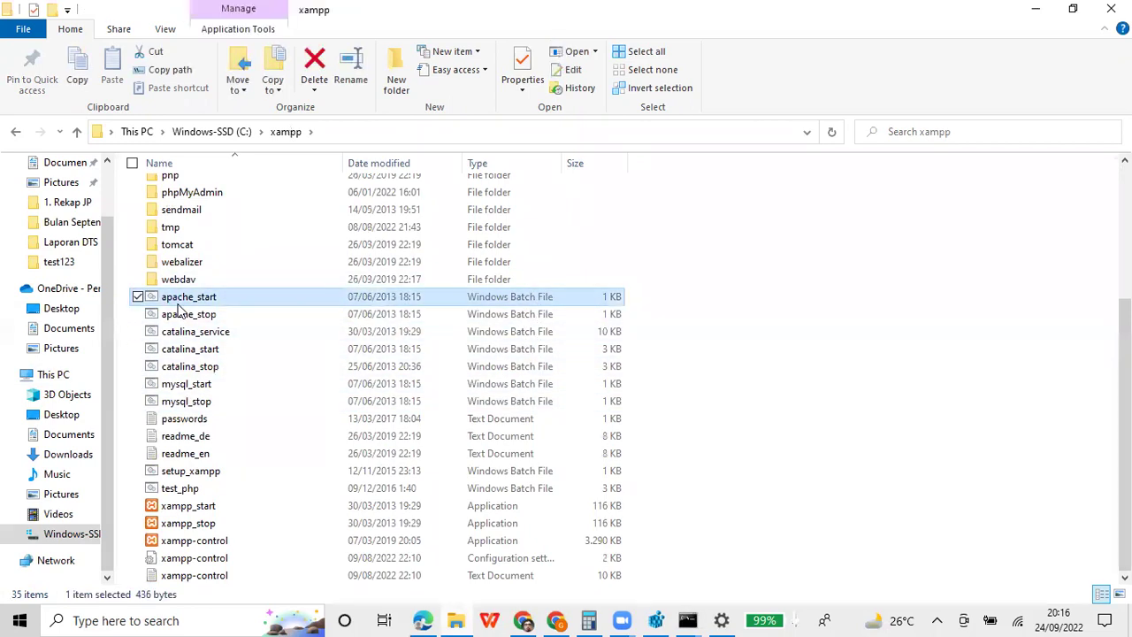
right_click(180, 310)
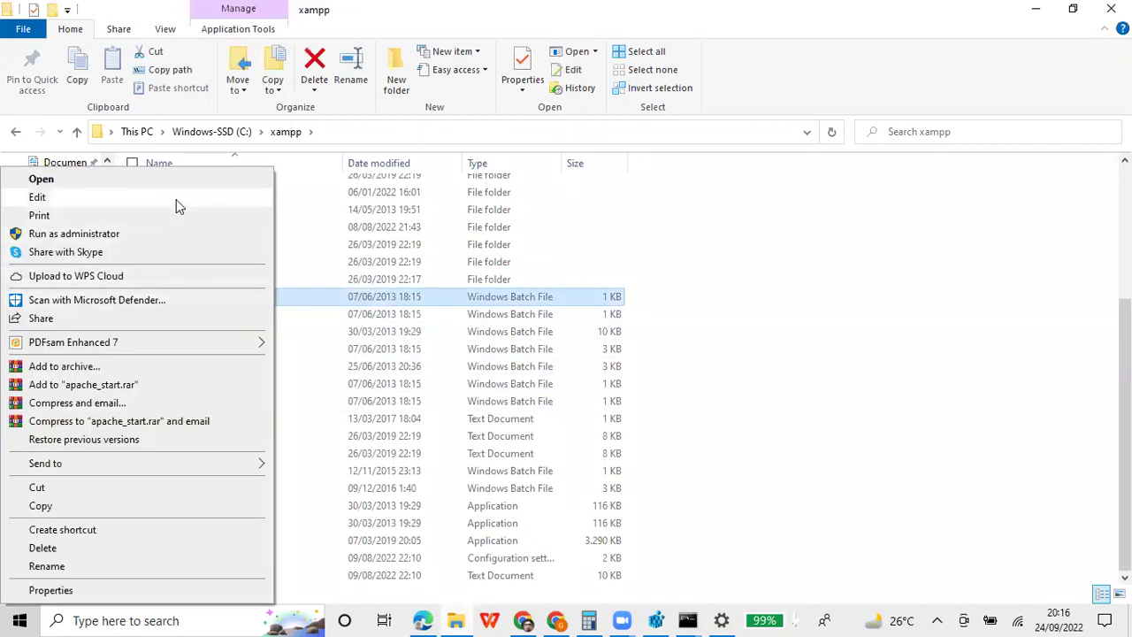
left_click(176, 199)
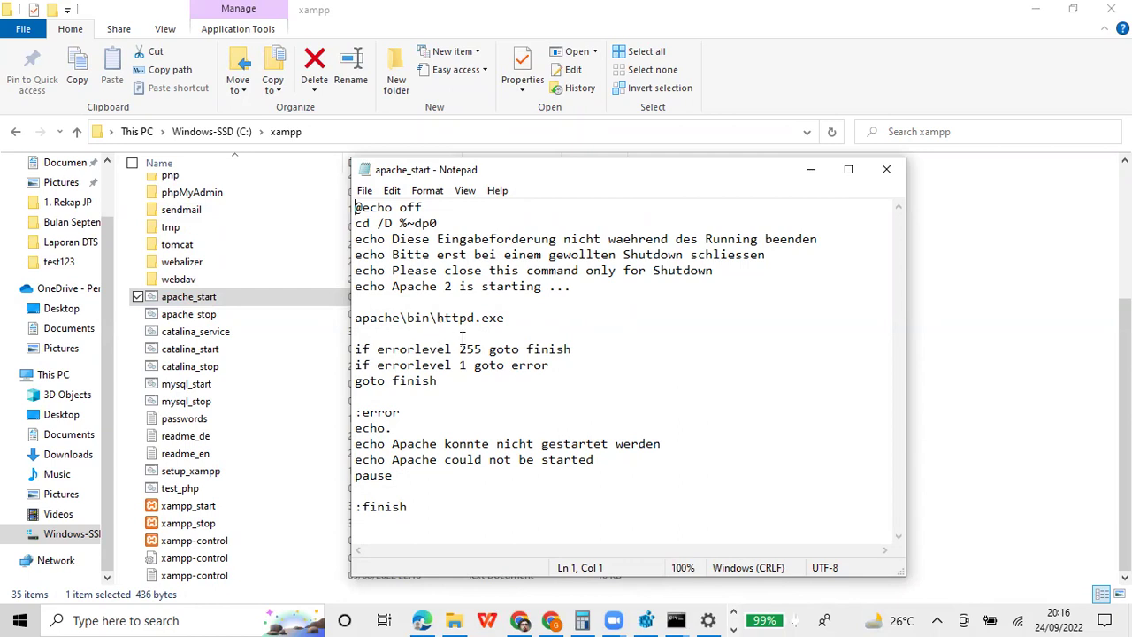
left_click(451, 500)
Close apache_start and open catalina_start.bat in Notepad with Edit
left_click(885, 171)
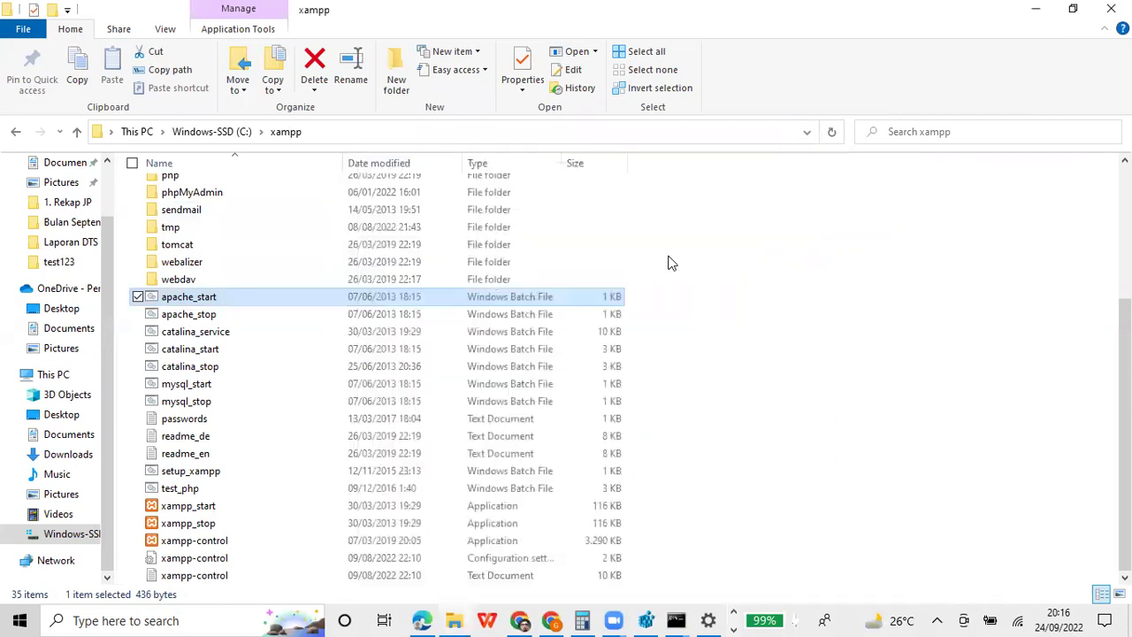
left_click(192, 350)
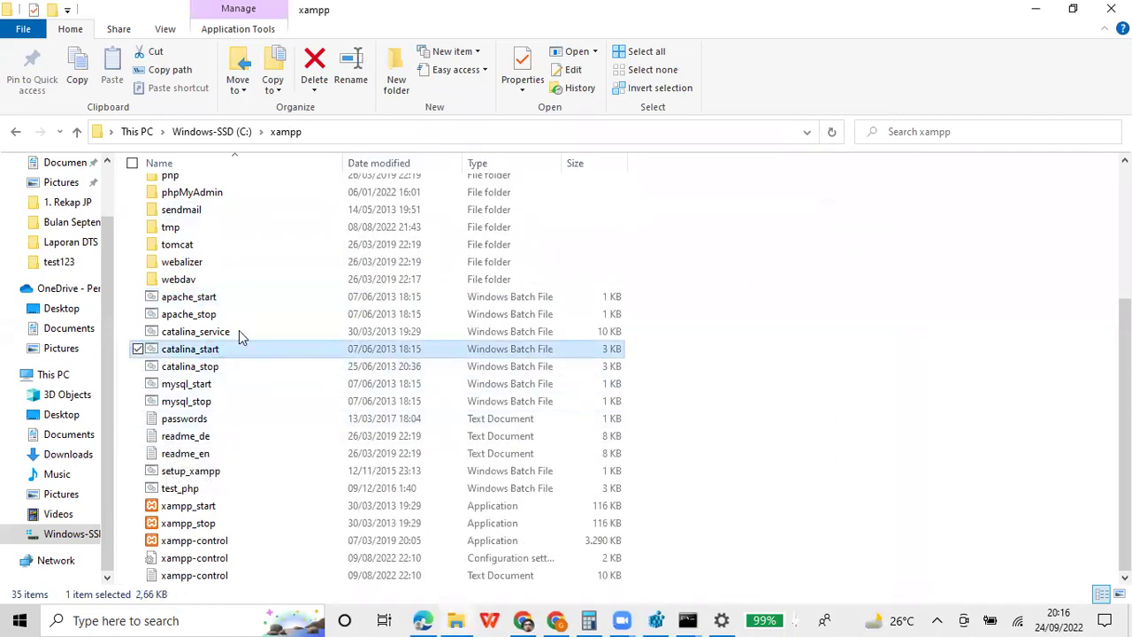
right_click(266, 348)
left_click(173, 204)
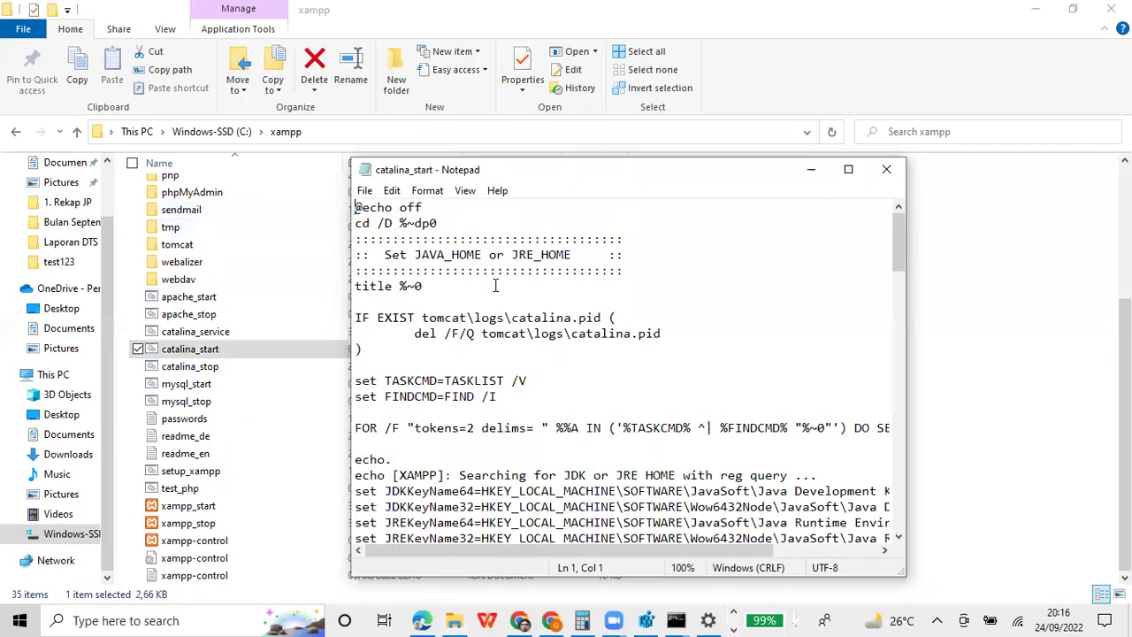
Read down through catalina_start to its JDK and JRE registry lookup commands
scroll(495, 285, "down", 2)
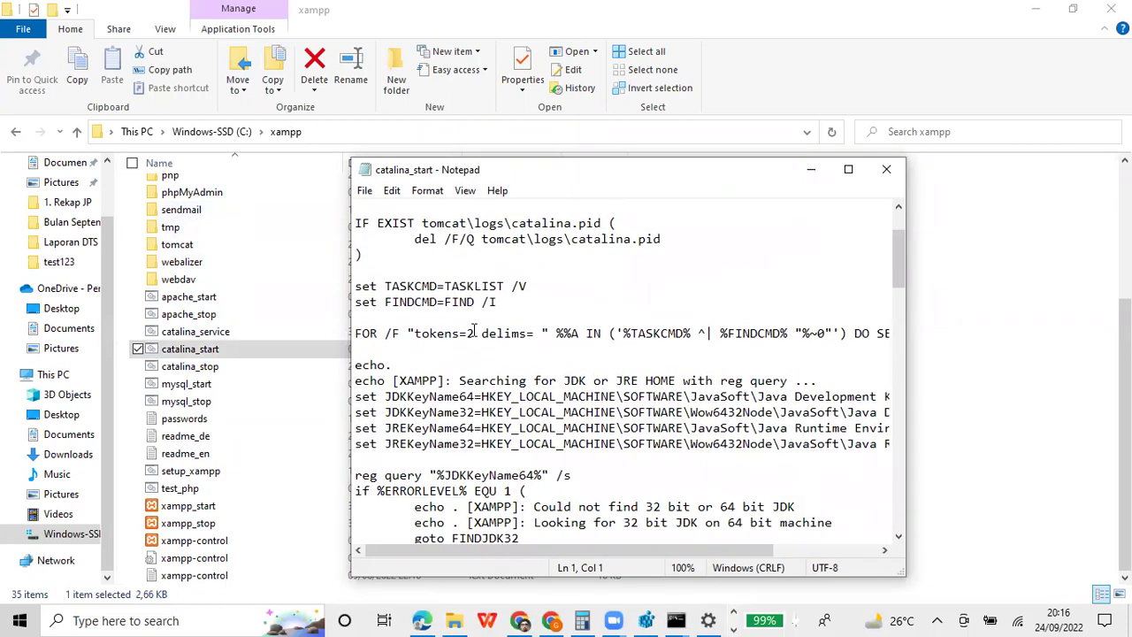
scroll(474, 330, "down", 4)
scroll(478, 331, "down", 1)
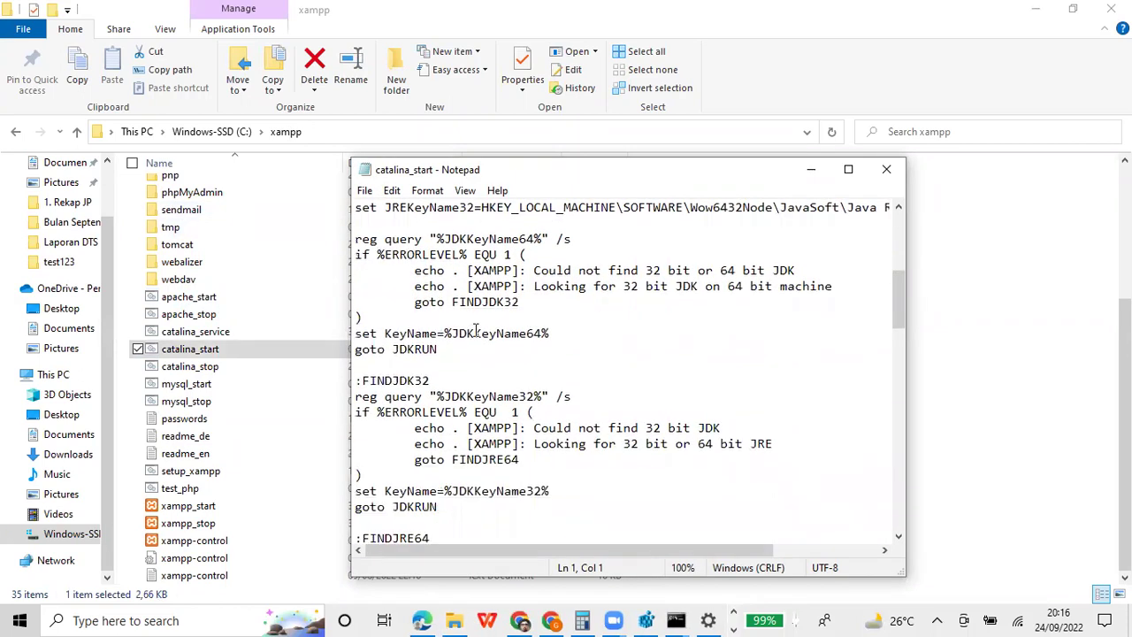
scroll(501, 338, "down", 4)
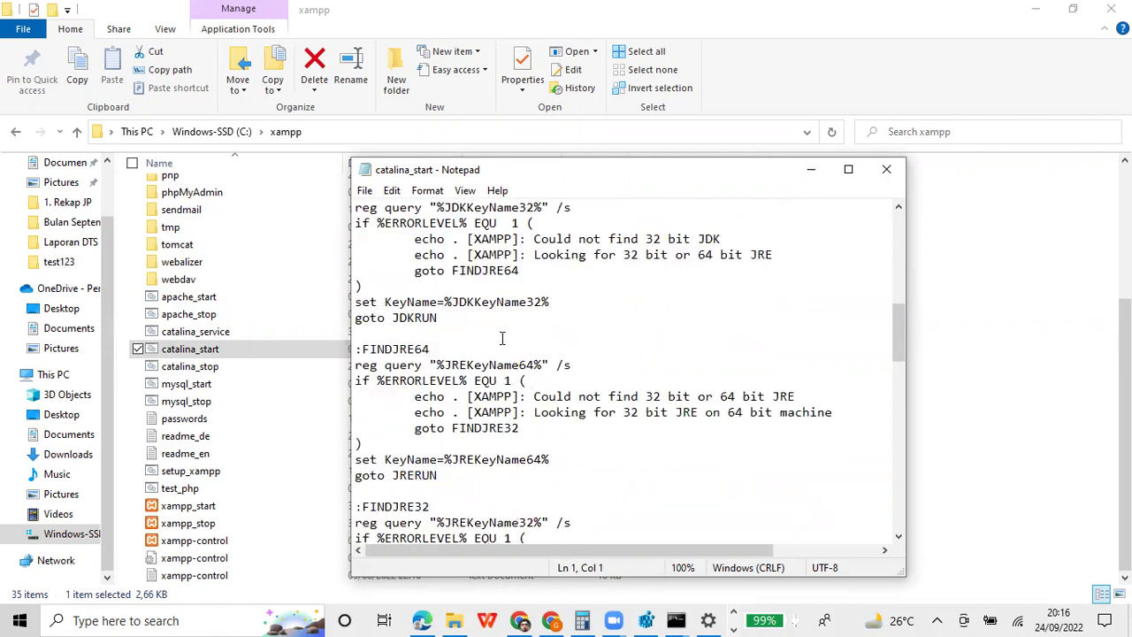
scroll(501, 338, "down", 12)
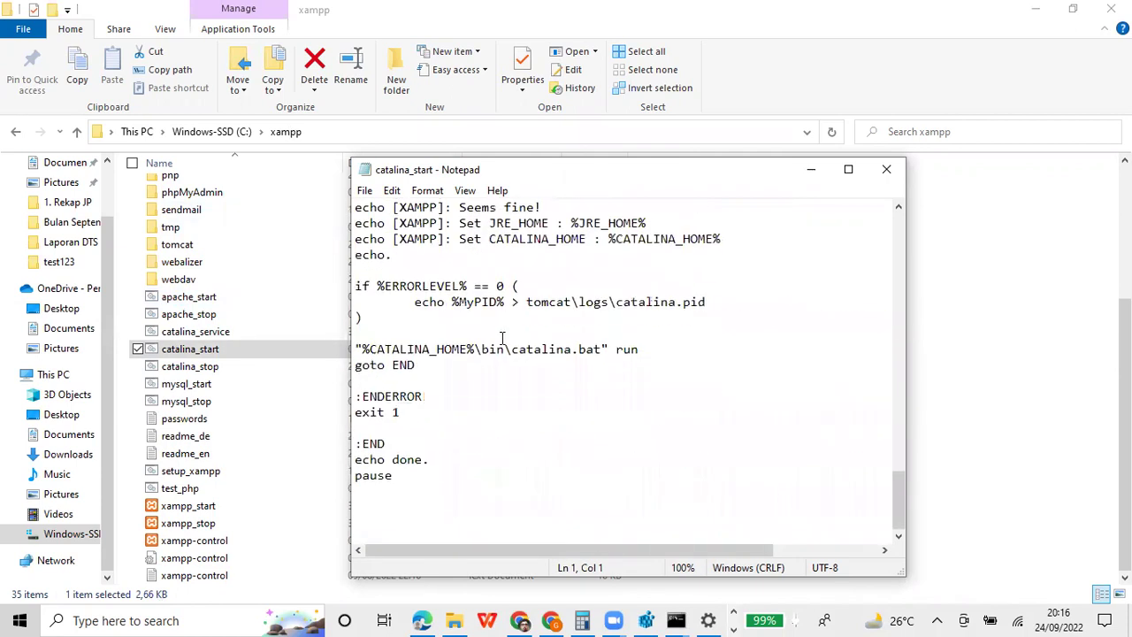
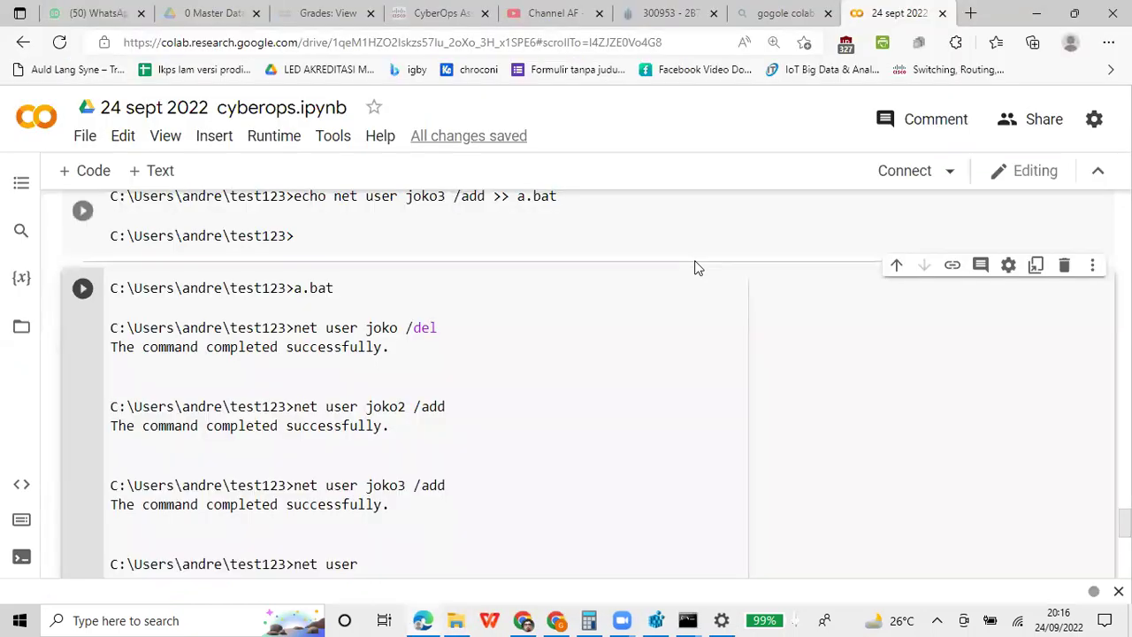
Scroll the Colab notebook to the net user output, click after WDAGUtilityAccount, then go to the Channel AF YouTube tab
mouse_move(695, 268)
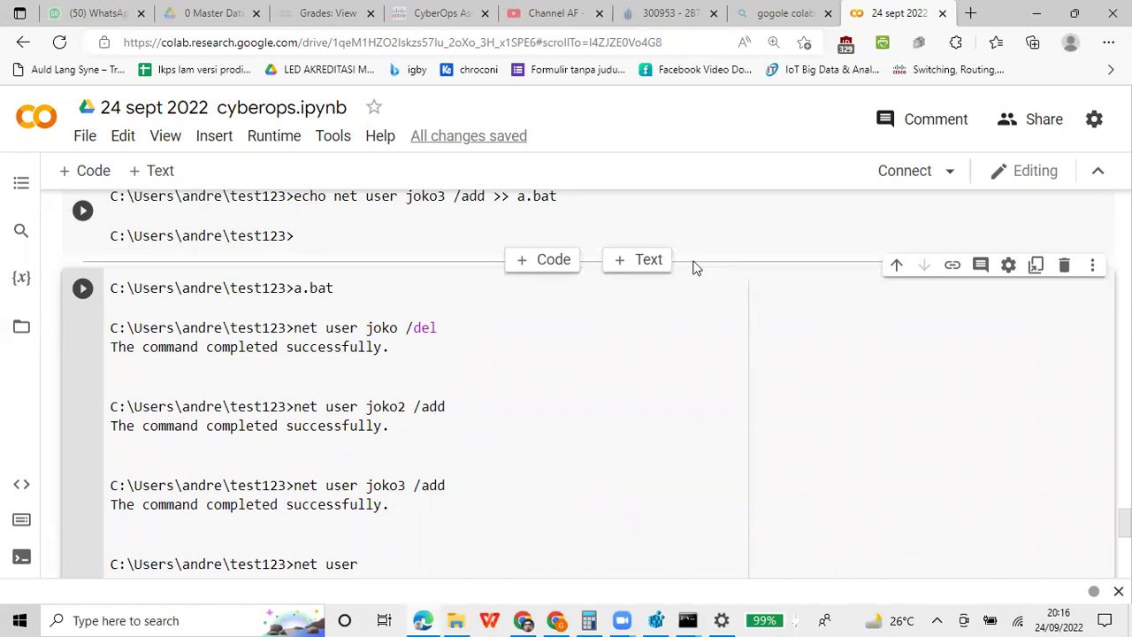
scroll(538, 398, "down", 4)
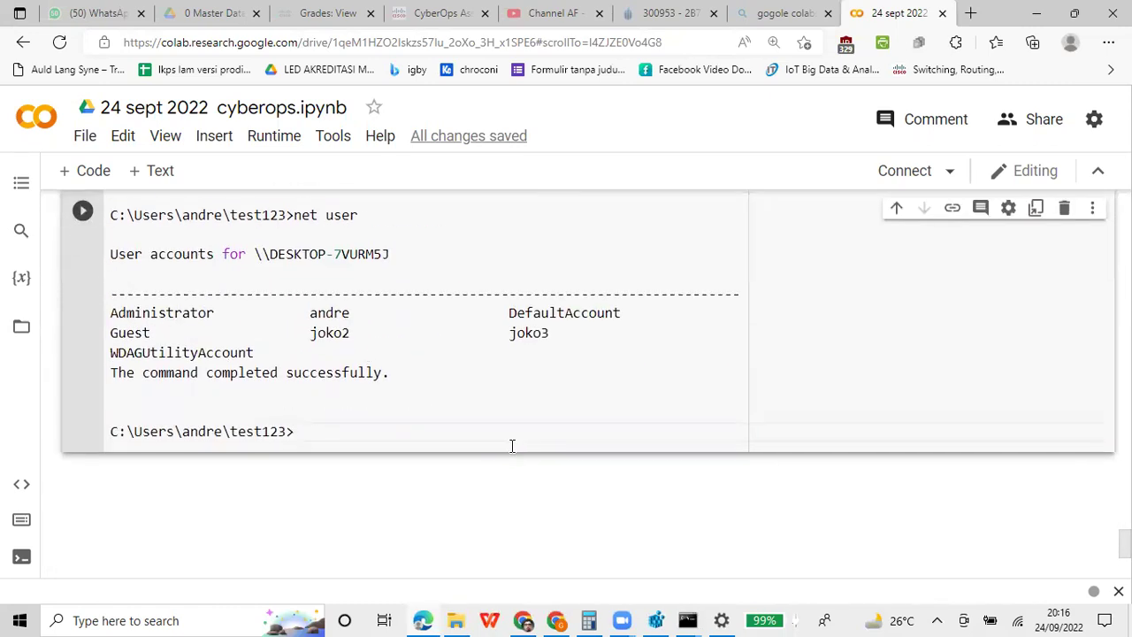
left_click(463, 354)
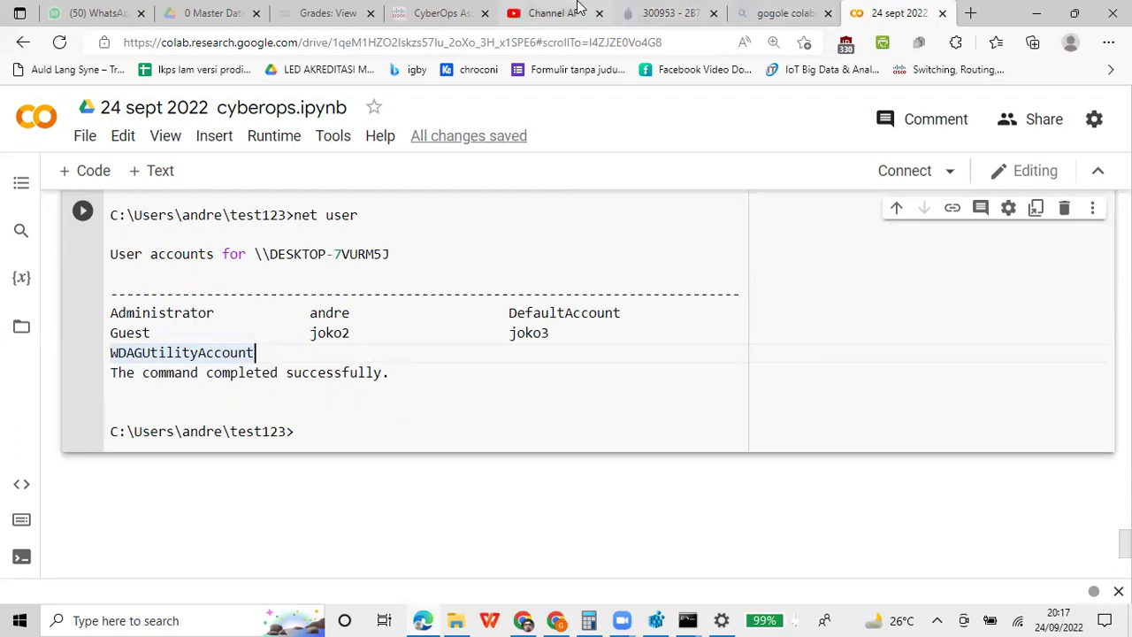
left_click(592, 26)
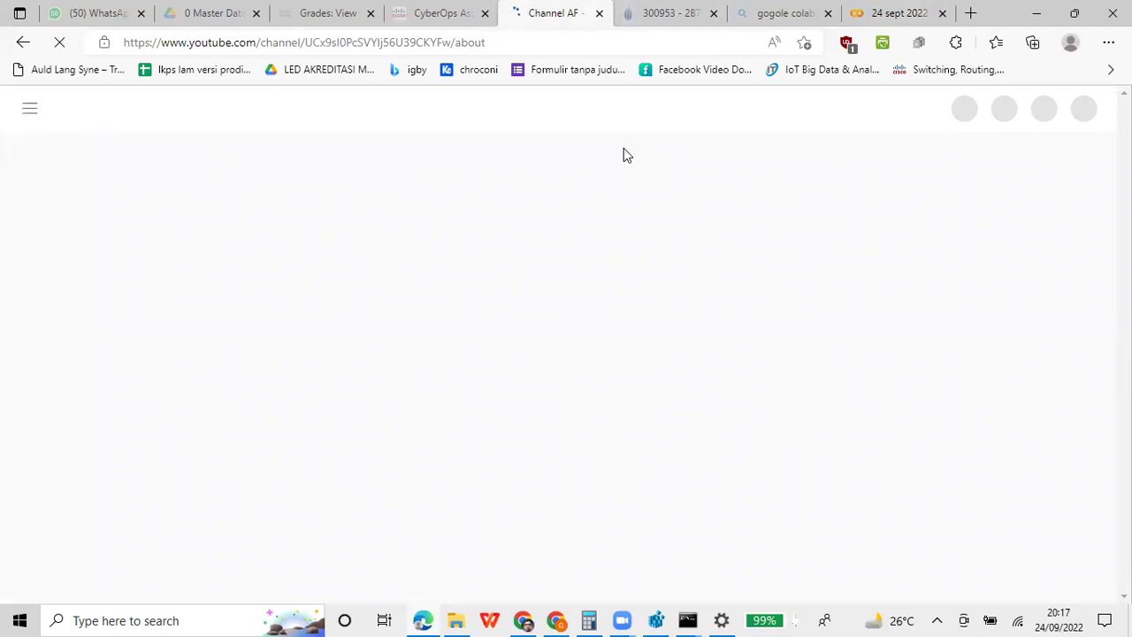
Switch between the Colab notebook and the Channel AF YouTube page while it loads
left_click(918, 7)
left_click(568, 9)
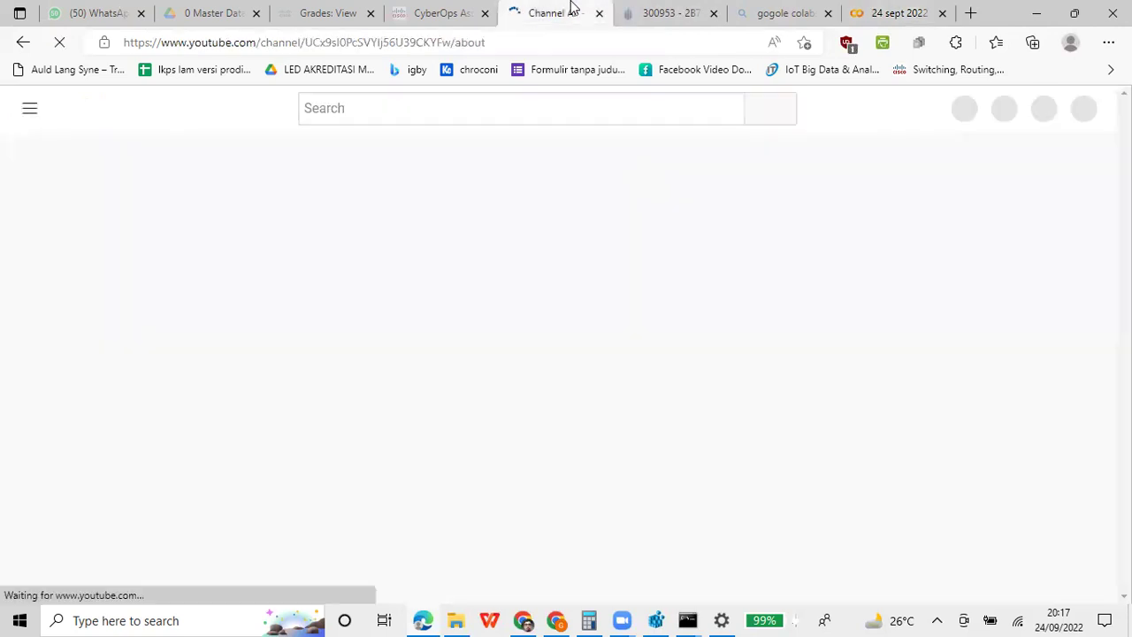
left_click(854, 11)
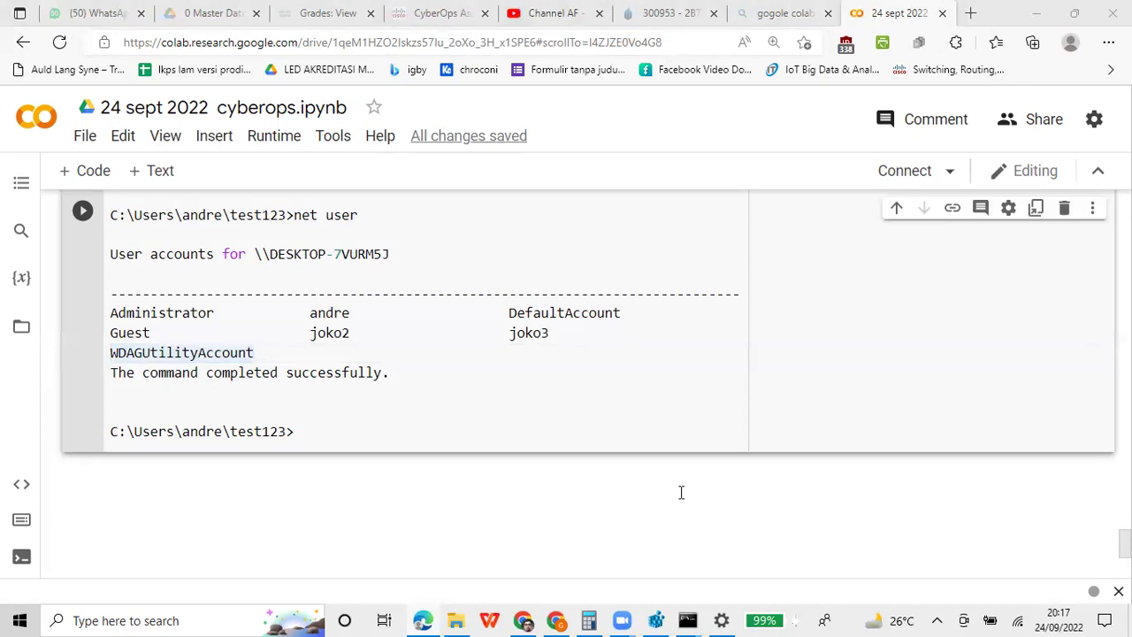
left_click(571, 11)
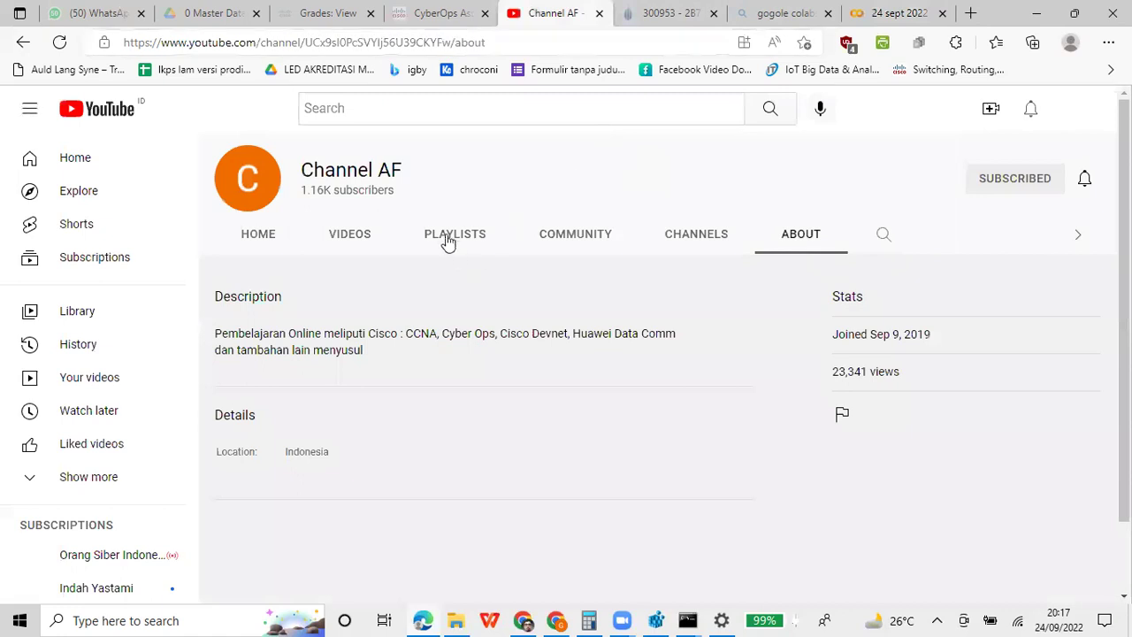
Browse Channel AF's playlists, then return to Colab and select DefaultAccount in the output
left_click(448, 241)
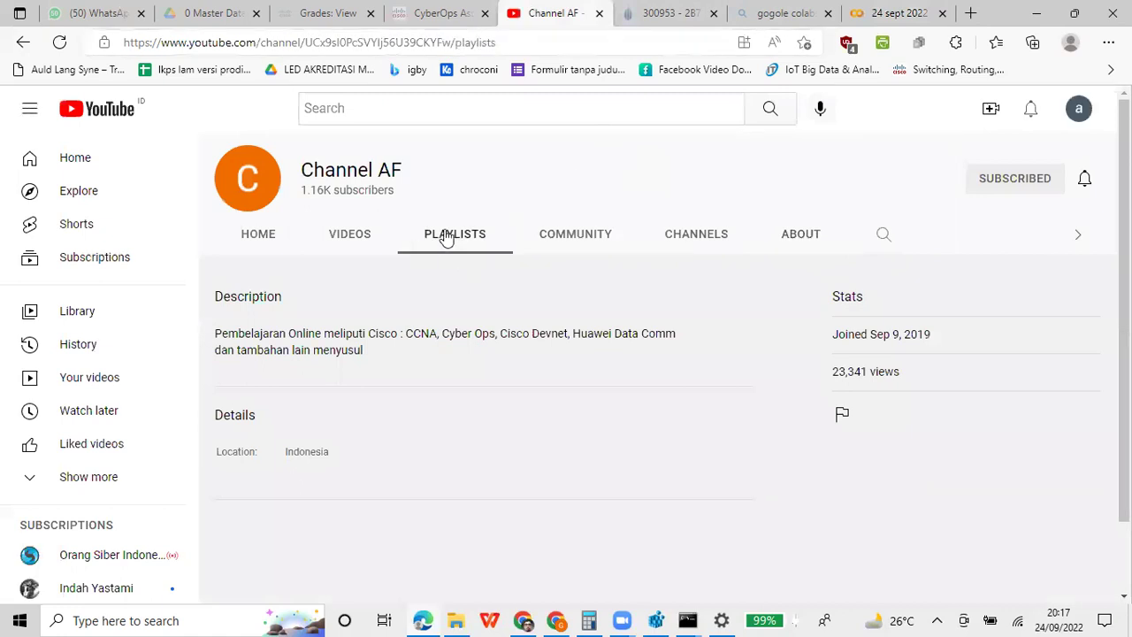
scroll(593, 262, "down", 2)
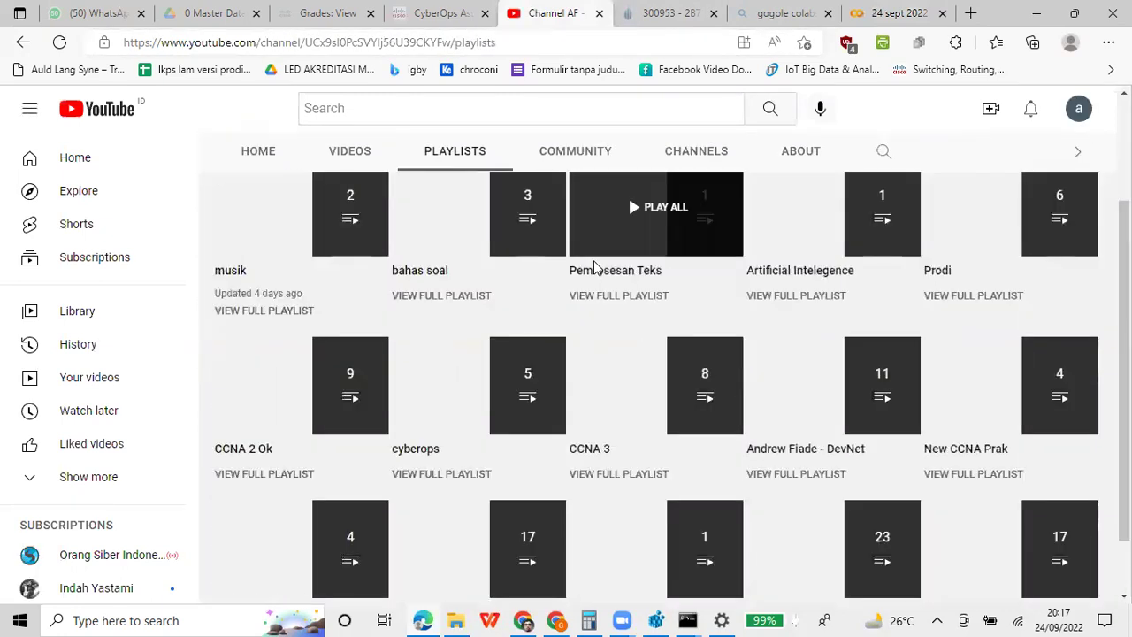
scroll(593, 265, "down", 1)
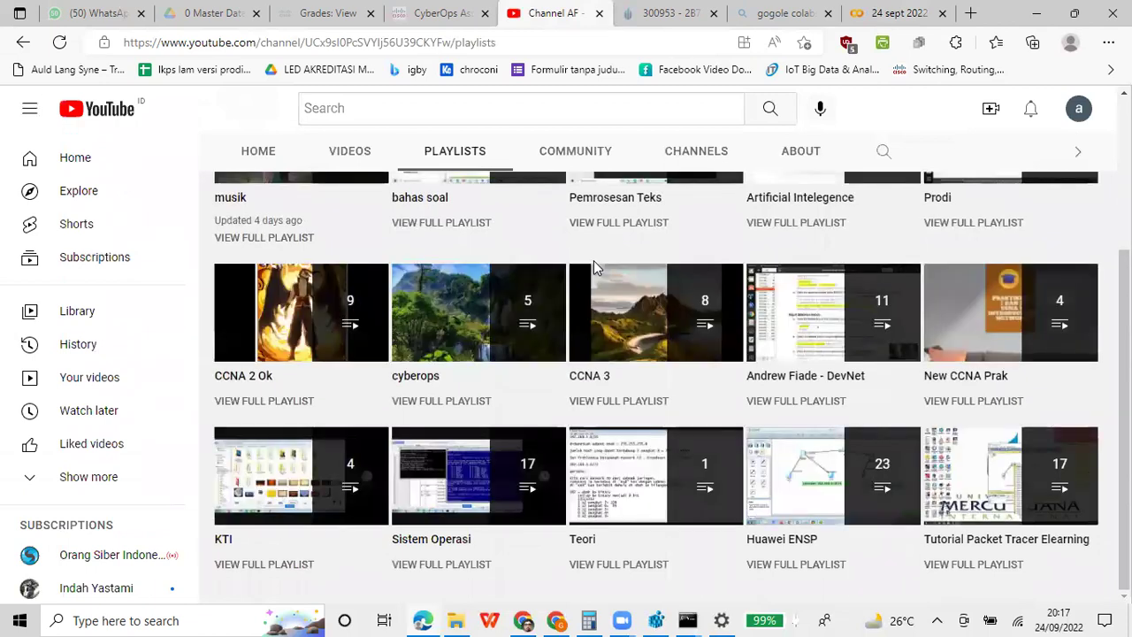
mouse_move(666, 354)
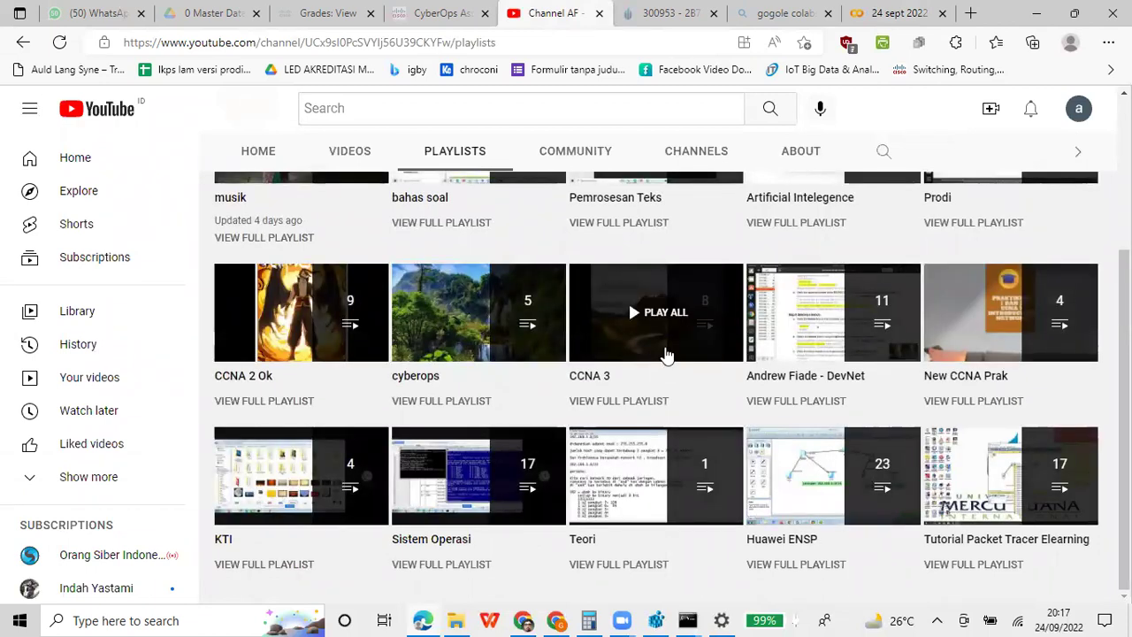
mouse_move(445, 505)
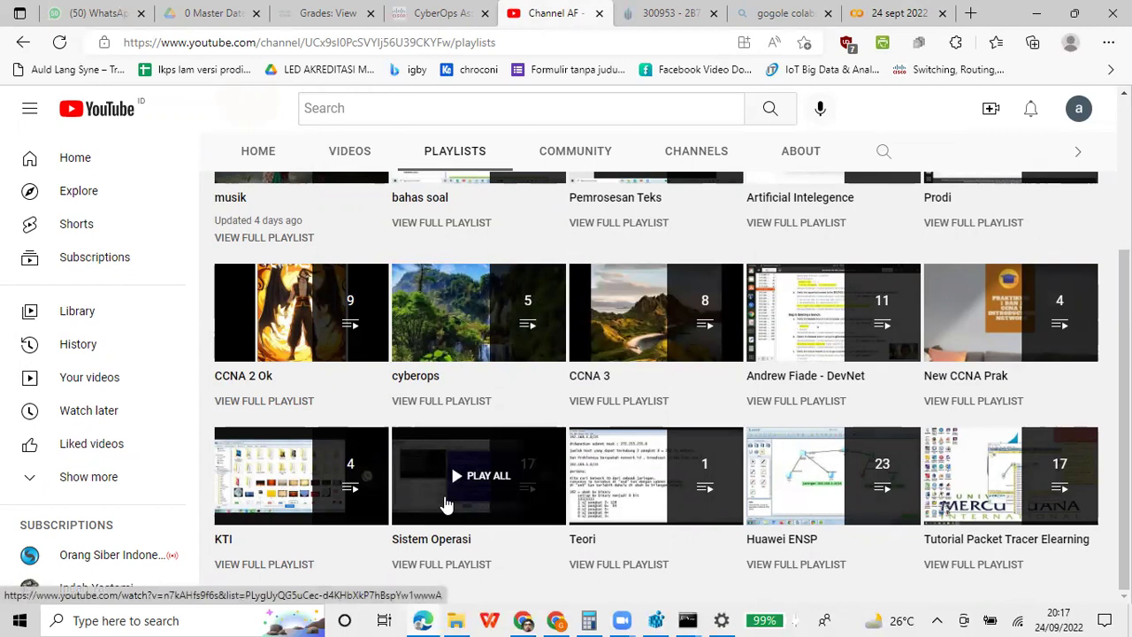
left_click(888, 13)
double_click(604, 317)
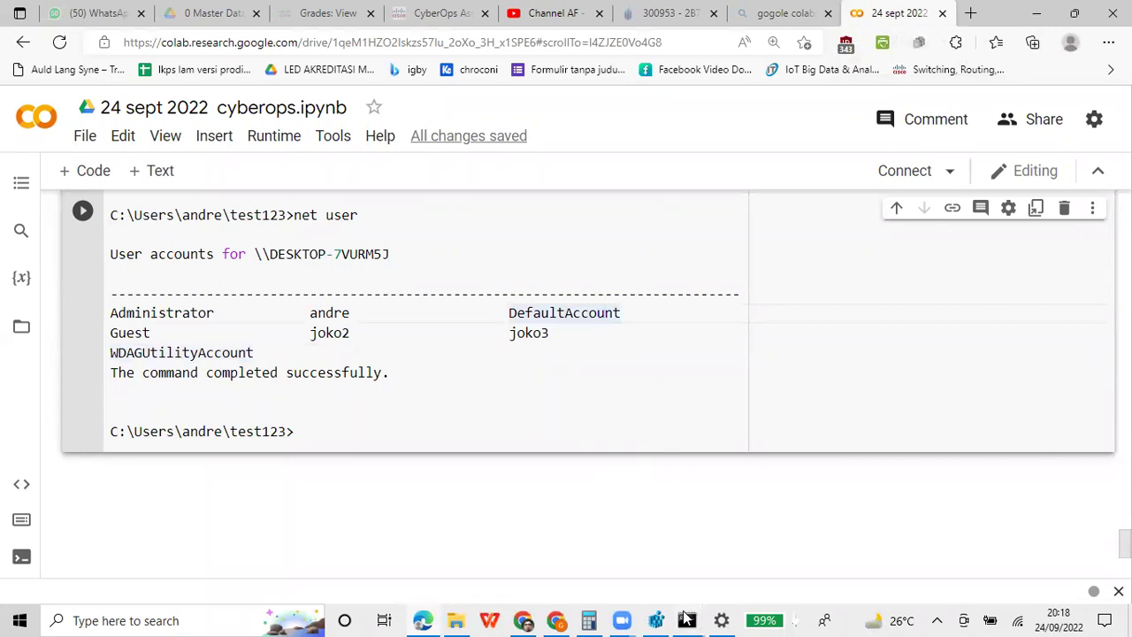
Bring the Administrator Command Prompt forward as a restored, smaller window positioned higher on screen
mouse_move(686, 619)
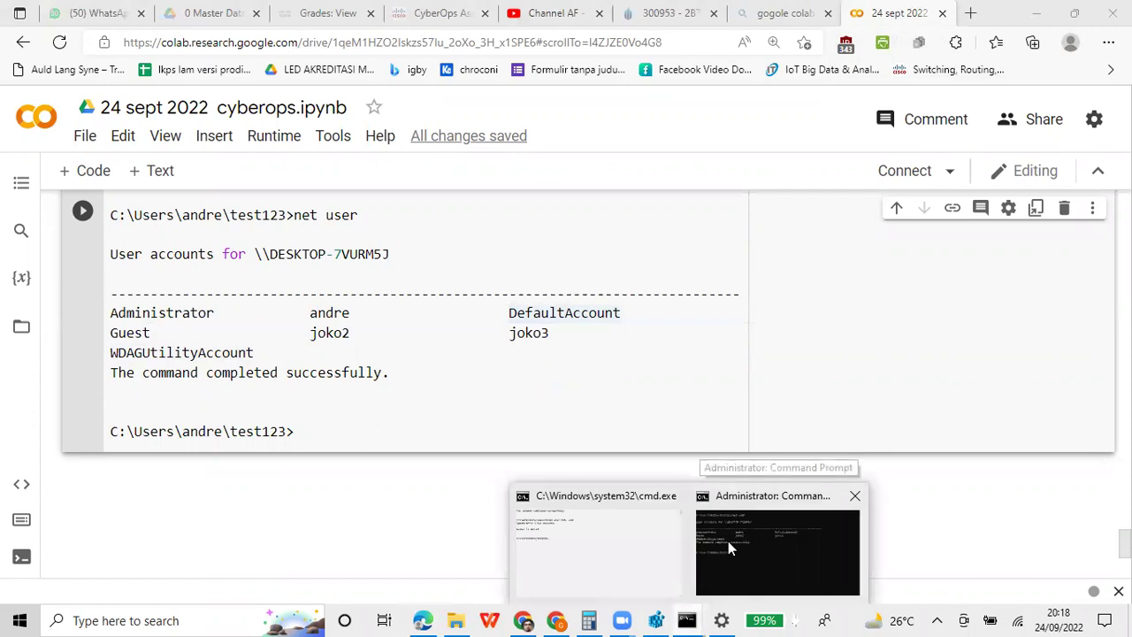
left_click(728, 540)
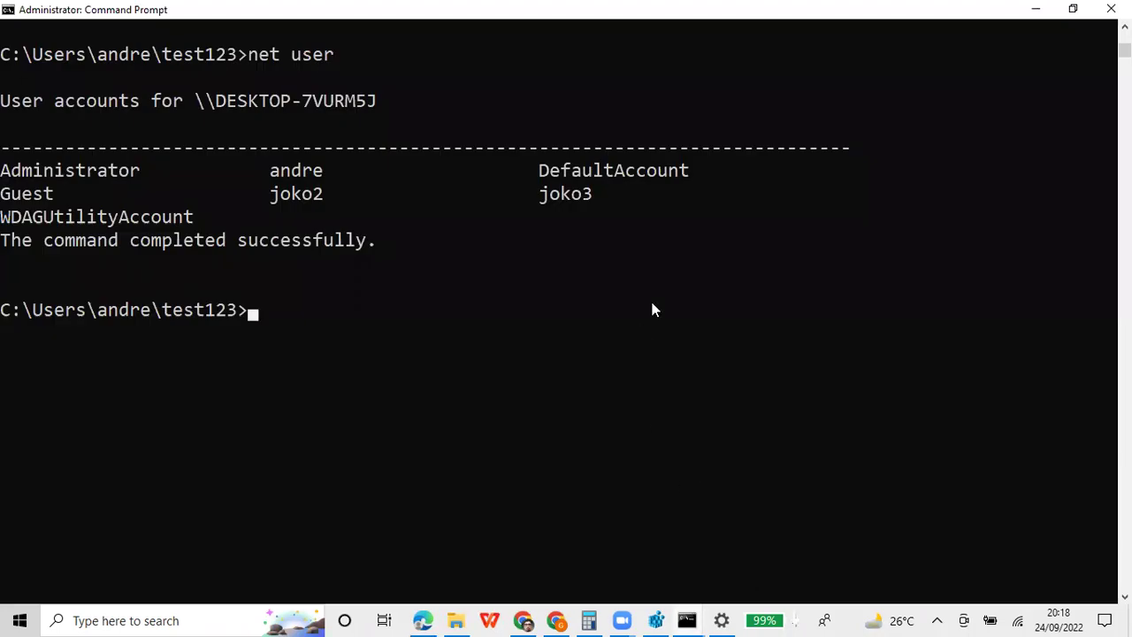
left_click(1071, 9)
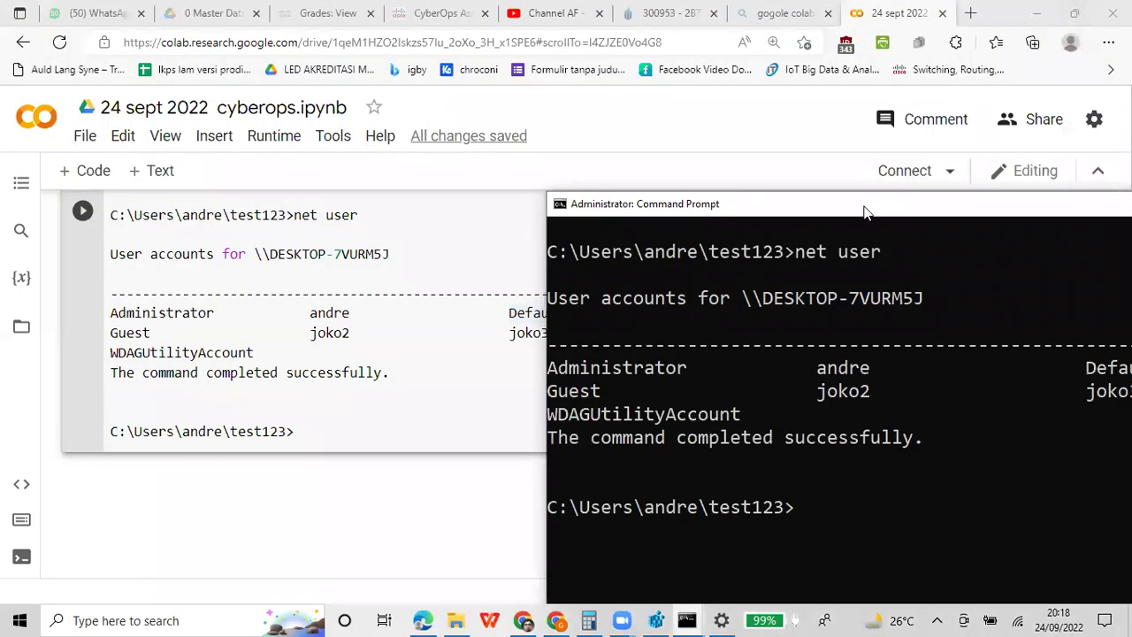
left_click_drag(865, 212, 856, 133)
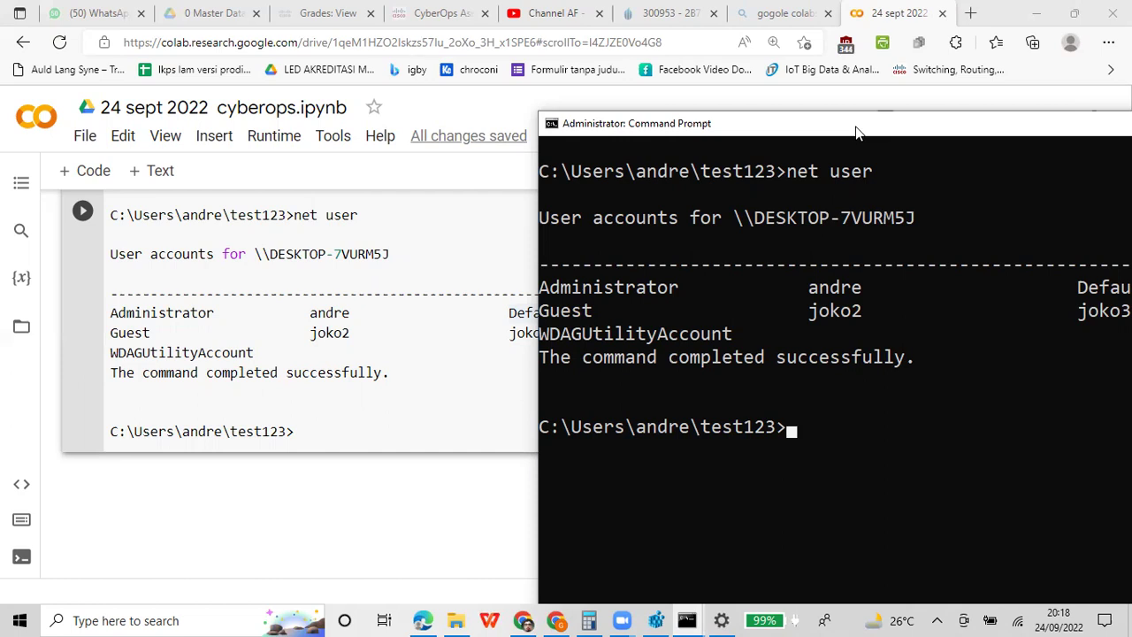
Run net service in a maximized console and look over the listed NET subcommands
type("net service")
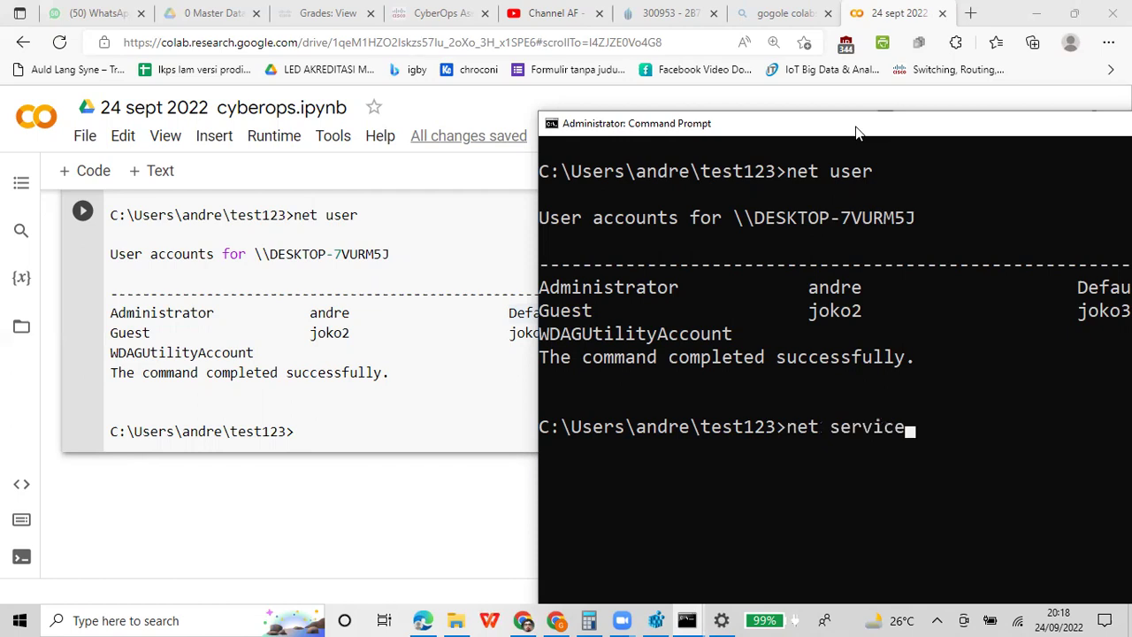
key("Return")
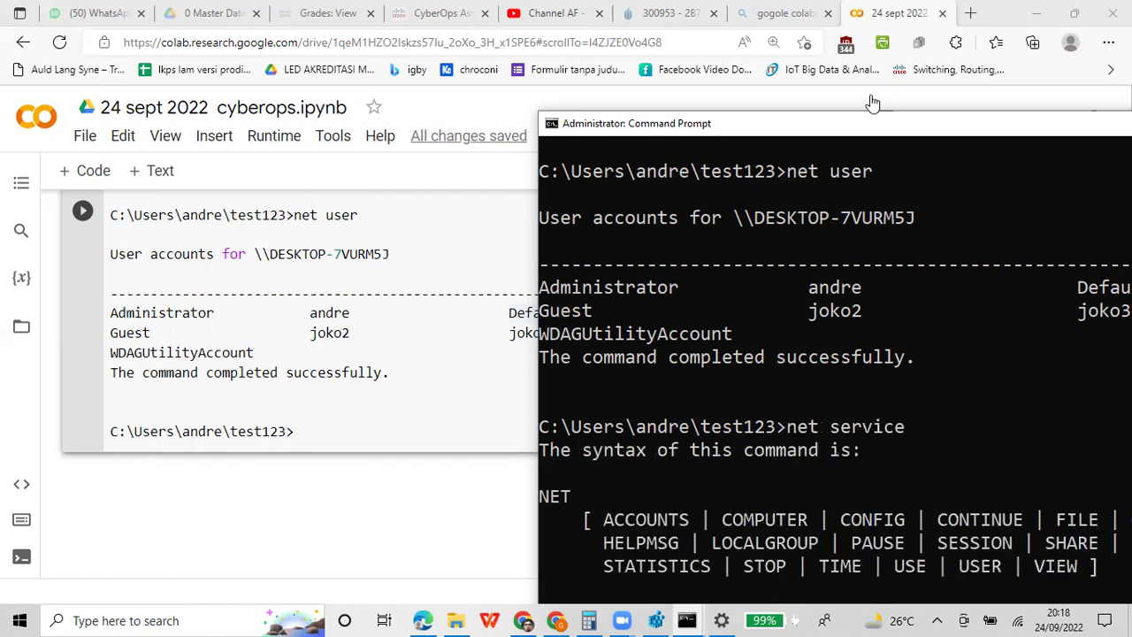
double_click(891, 133)
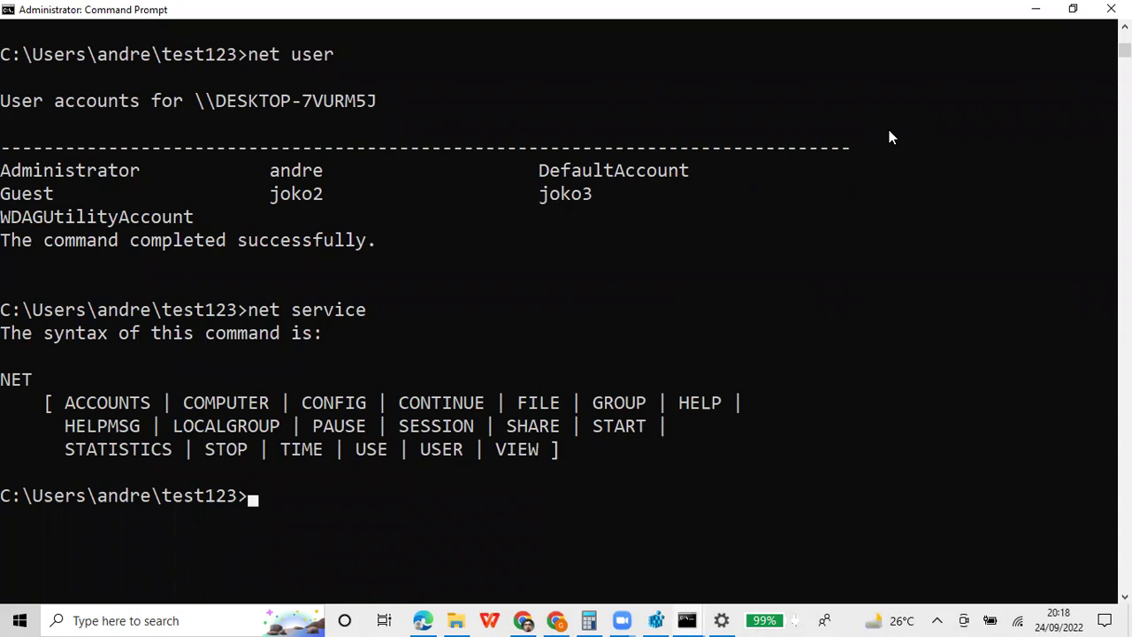
key("Up")
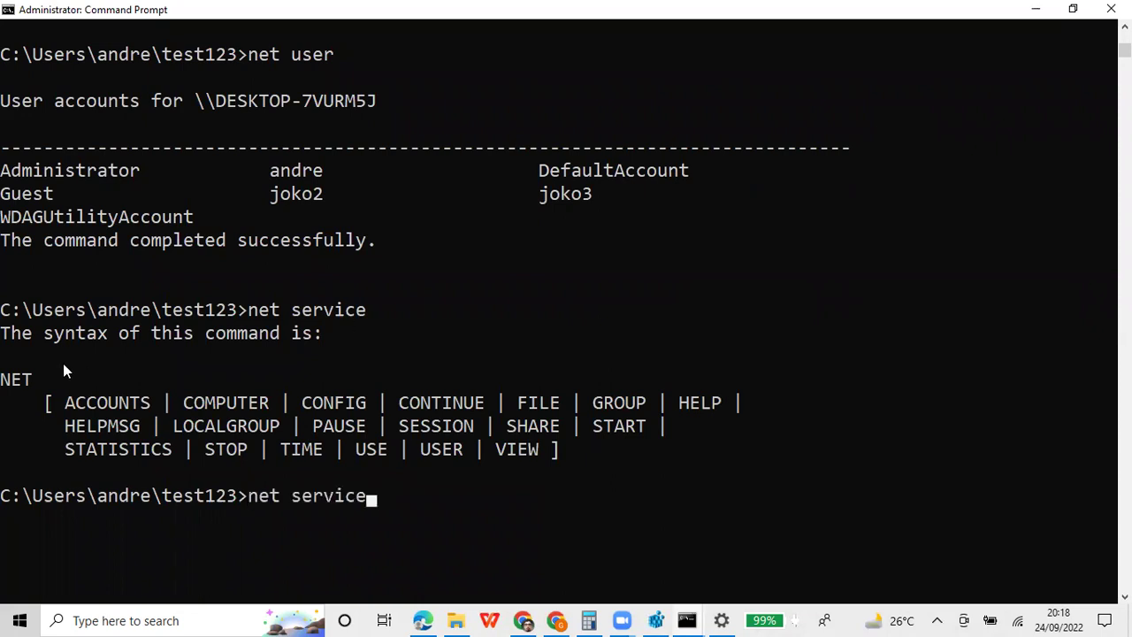
left_click_drag(137, 403, 550, 455)
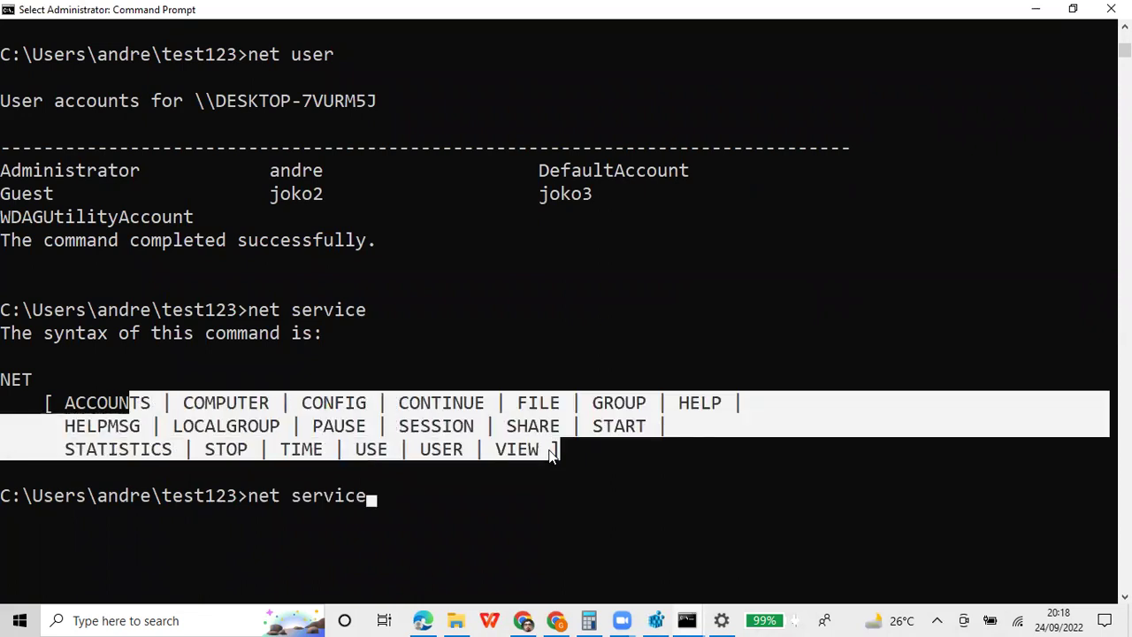
left_click(533, 449)
left_click_drag(533, 449, 500, 451)
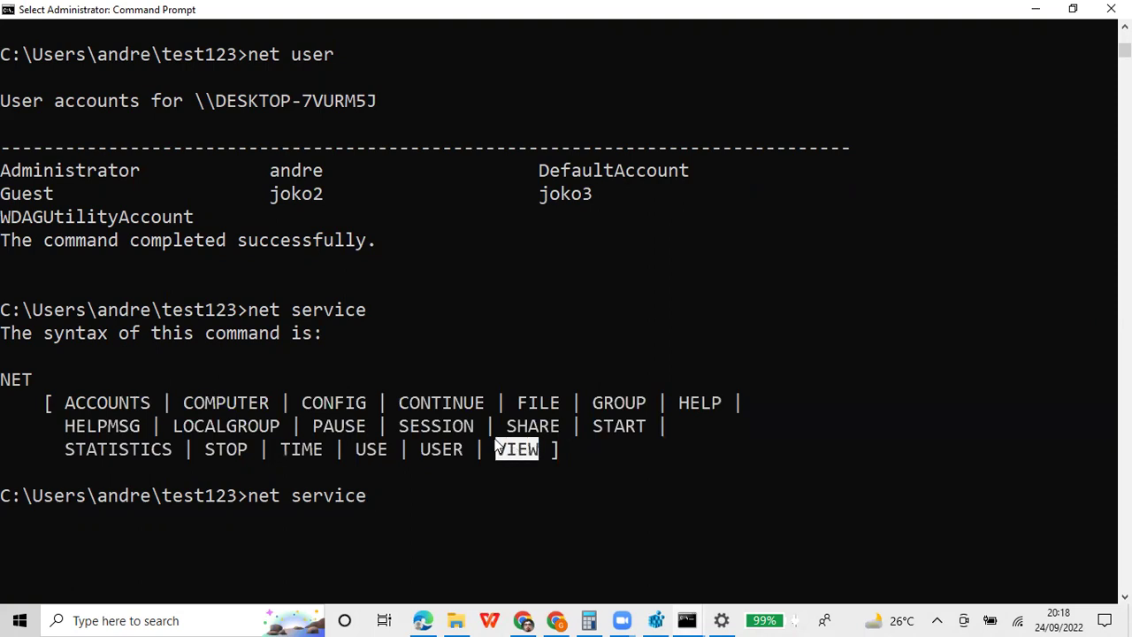
left_click(487, 401)
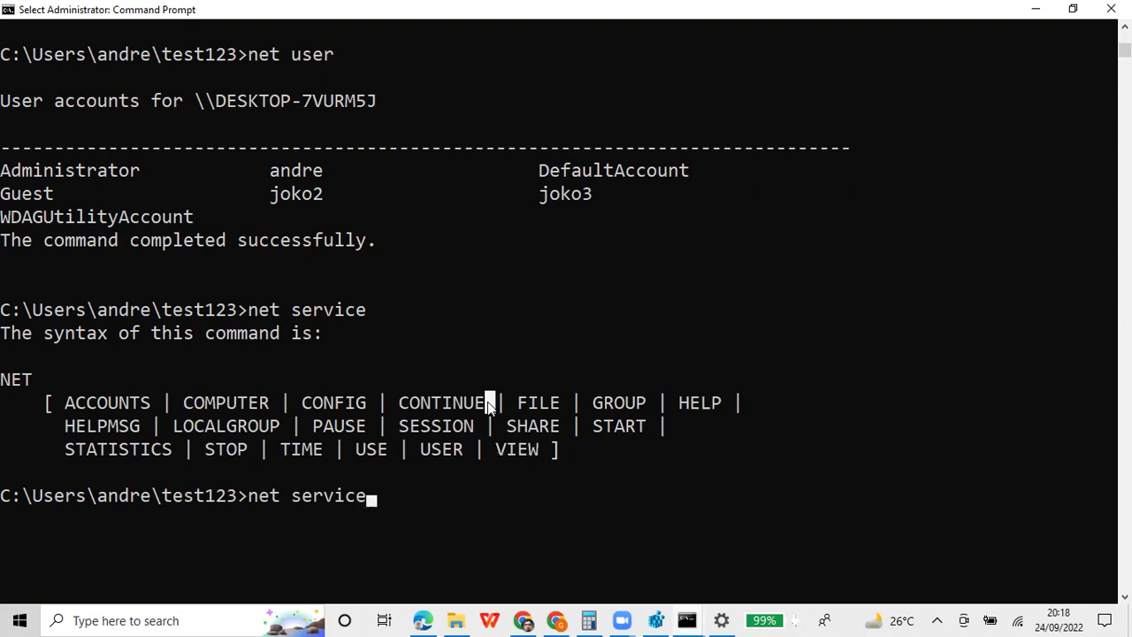
Run net statistics, fixing the misspelled 'stattictics' and re-running the command
key("BackSpace")
key("BackSpace")
key("BackSpace")
key("BackSpace")
key("BackSpace")
key("BackSpace")
key("BackSpace")
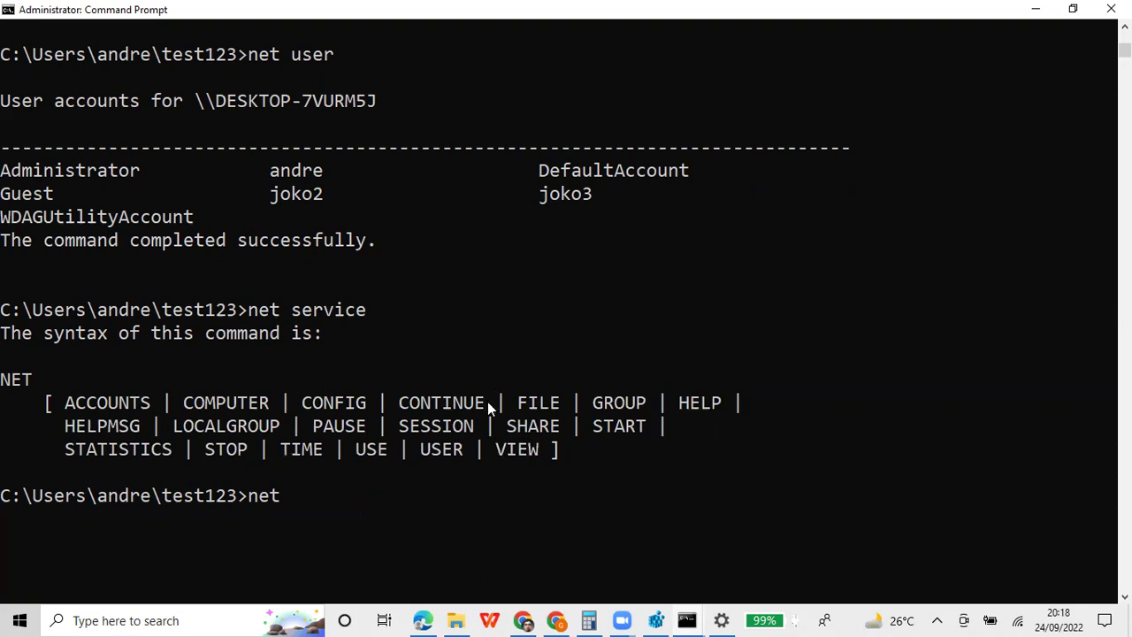
type("stattictics")
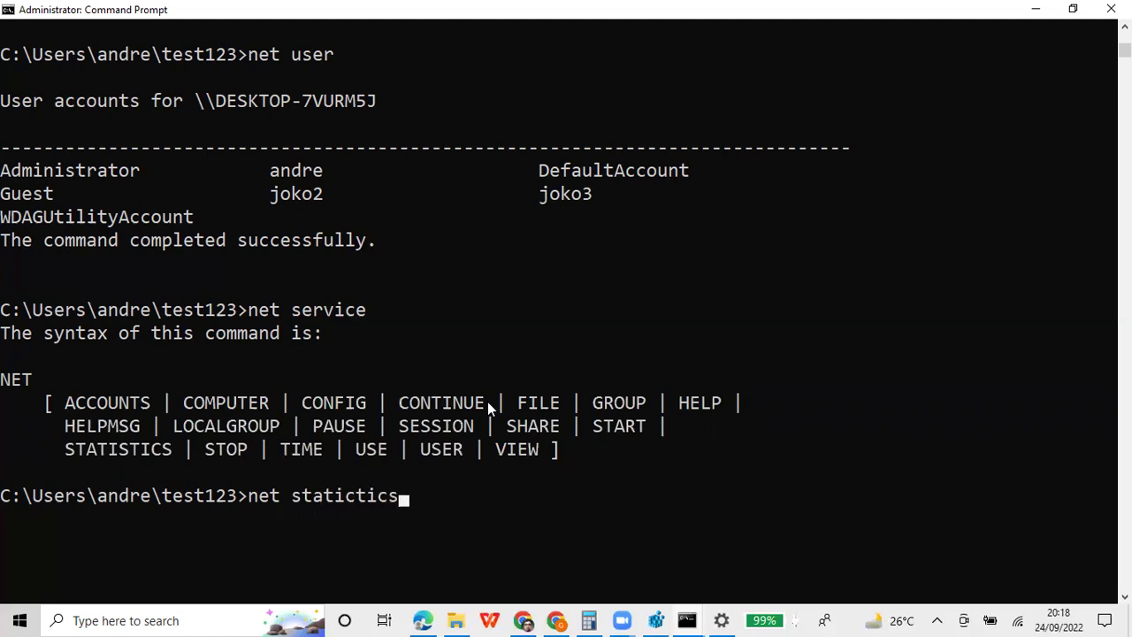
key("Return")
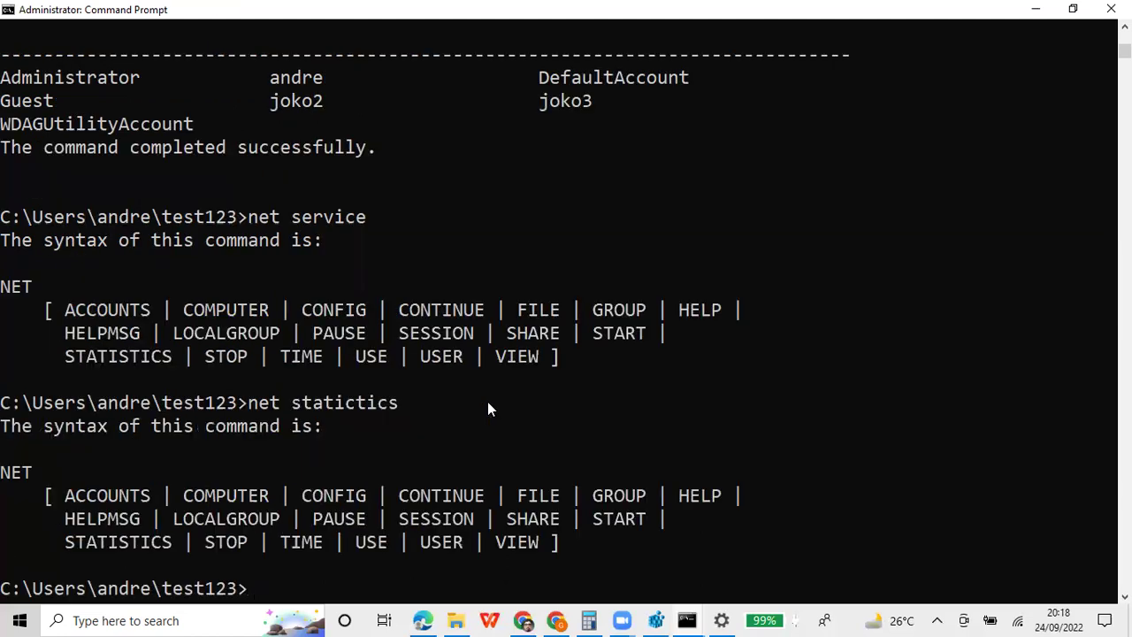
key("Up")
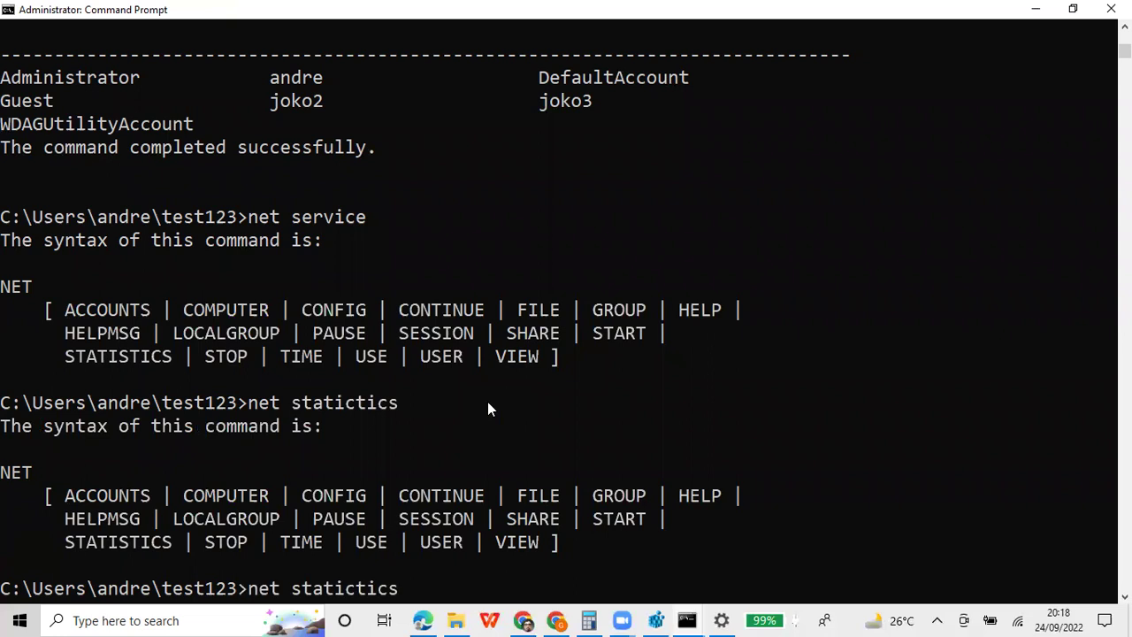
key("Left")
key("Left")
key("Left")
key("Left")
key("Left")
key("Delete")
type("s")
key("Right")
key("Right")
key("Return")
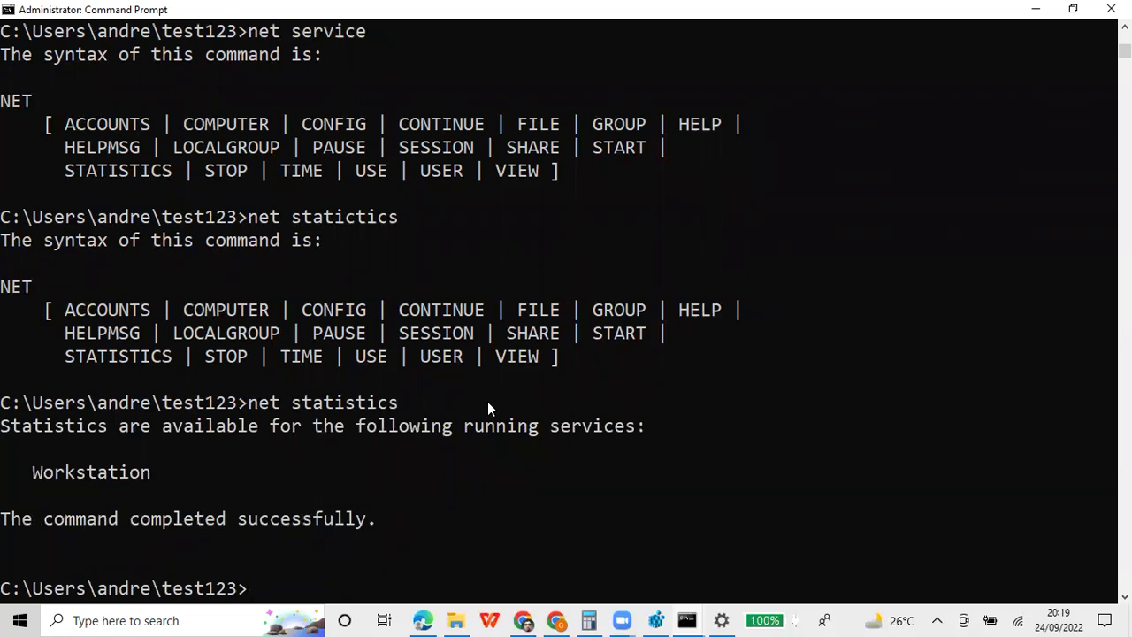
Run net start and scroll through the started services from Agent Activation Runtime
type("net start")
key("Return")
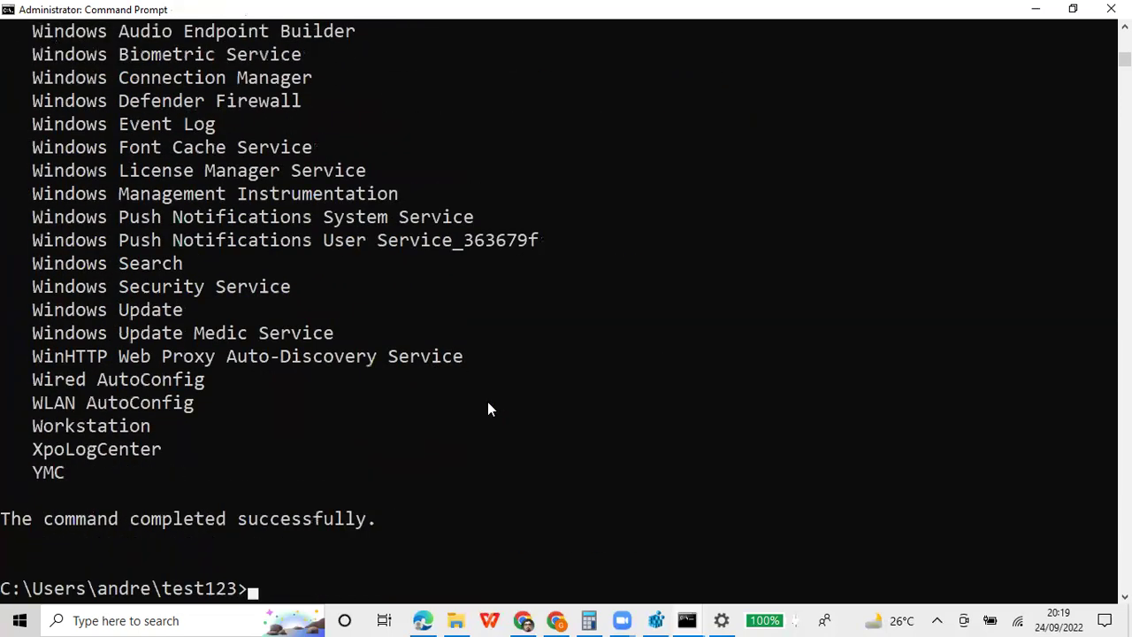
scroll(490, 408, "up", 20)
scroll(487, 409, "up", 20)
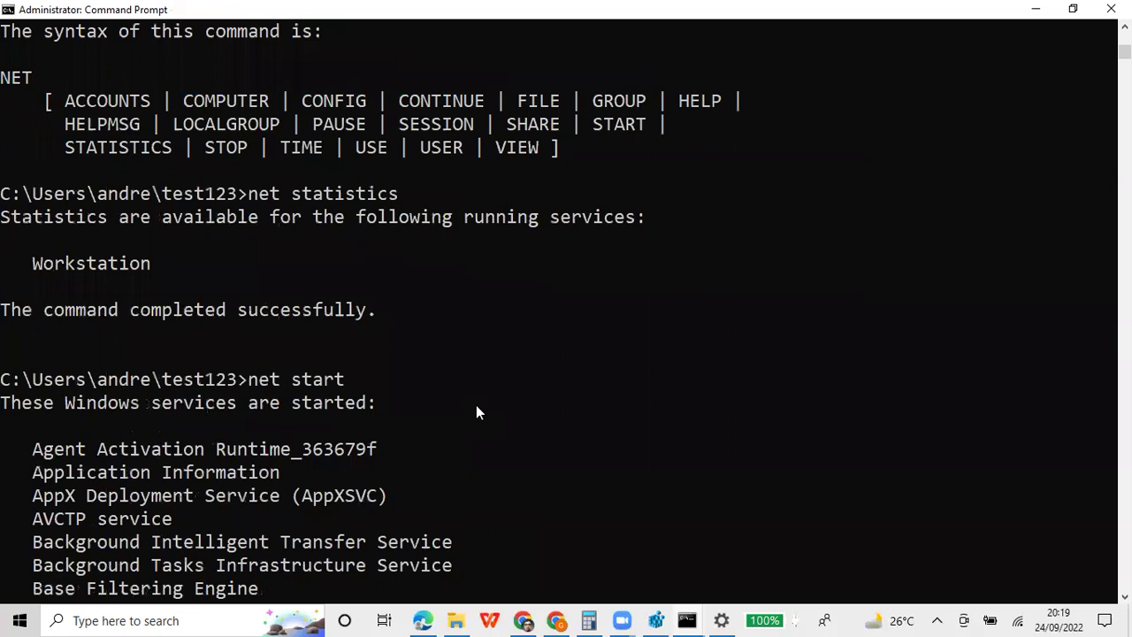
scroll(476, 411, "down", 2)
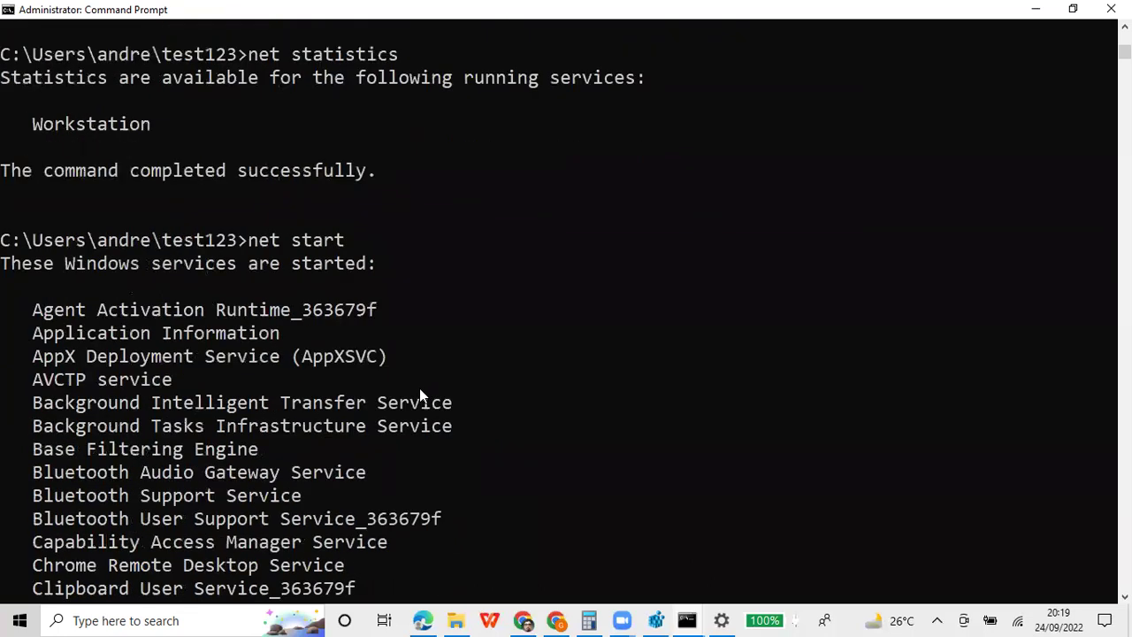
scroll(265, 336, "up", 2)
scroll(294, 367, "down", 1)
scroll(299, 376, "up", 1)
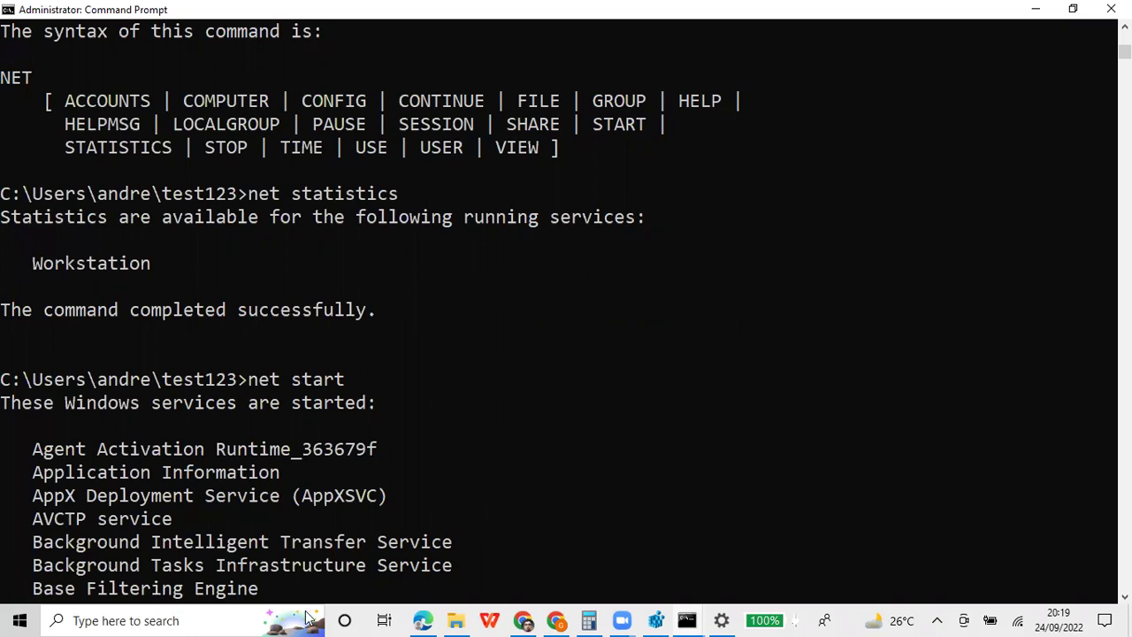
scroll(357, 587, "down", 2)
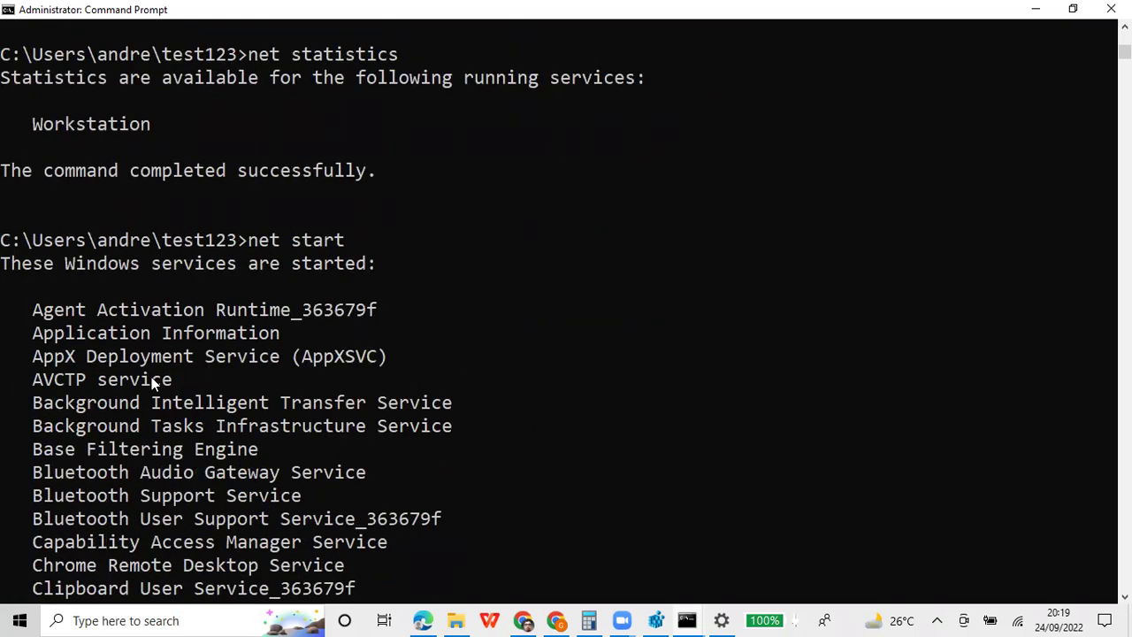
scroll(152, 378, "down", 2)
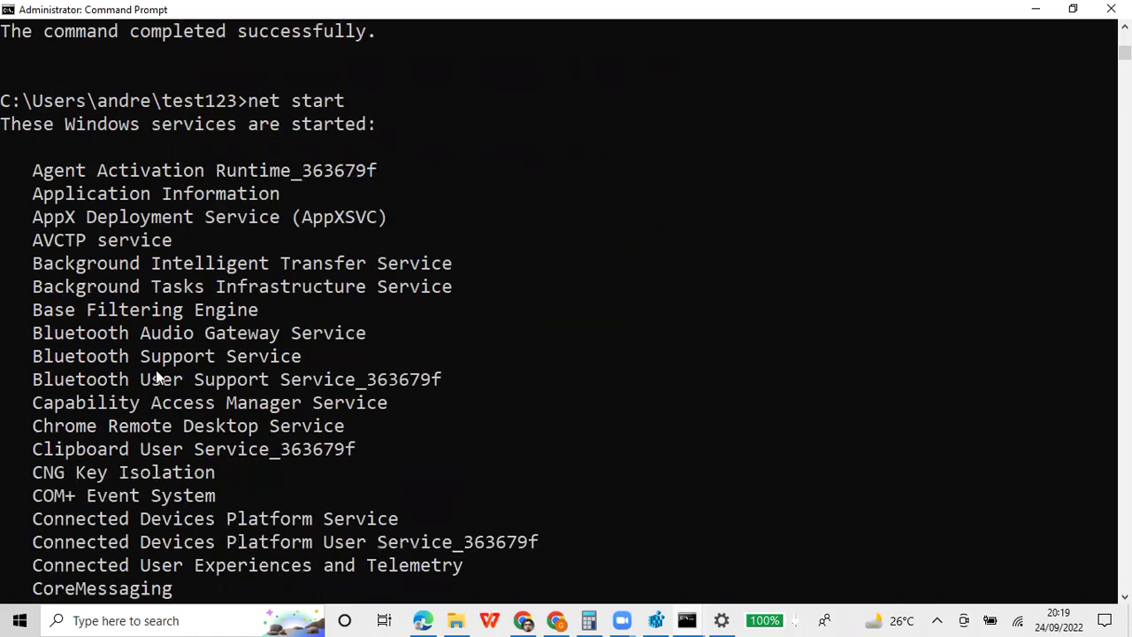
scroll(155, 369, "down", 5)
scroll(156, 370, "up", 8)
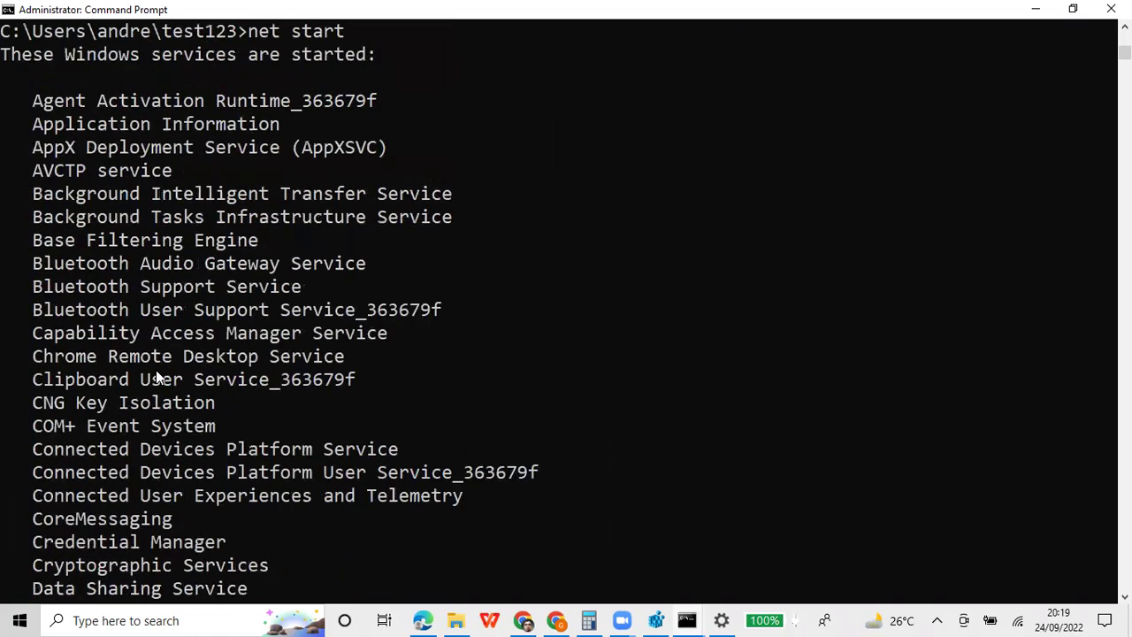
scroll(156, 371, "down", 1)
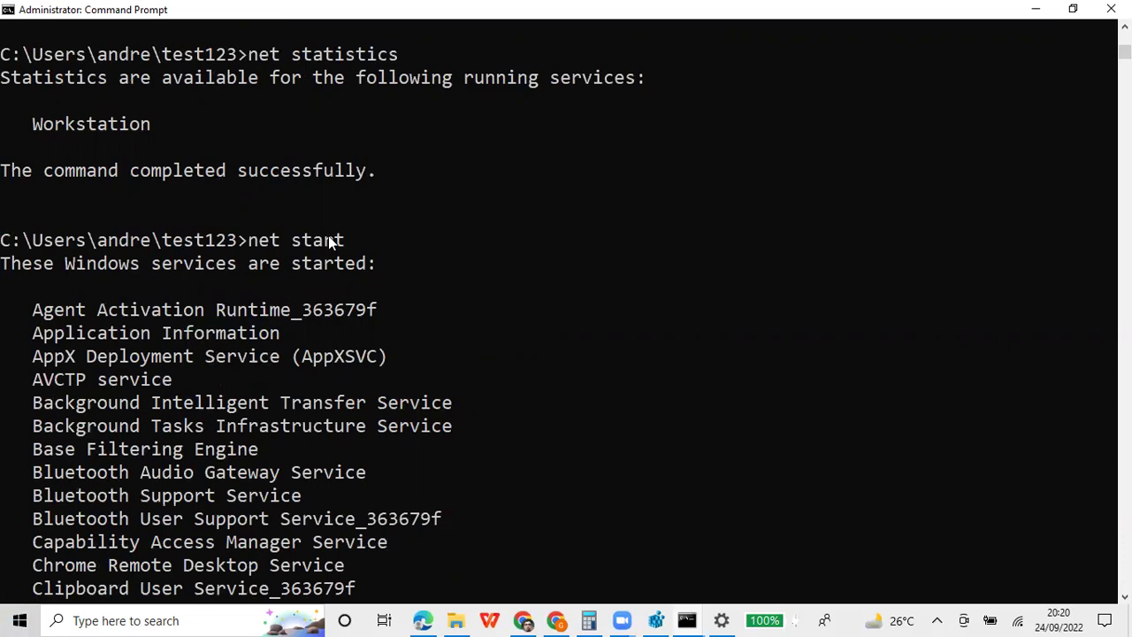
scroll(239, 396, "down", 2)
Highlight the Bluetooth Audio Gateway and Chrome Remote Desktop lines, then scroll down to YMC
left_click_drag(36, 332, 338, 382)
left_click_drag(28, 428, 363, 433)
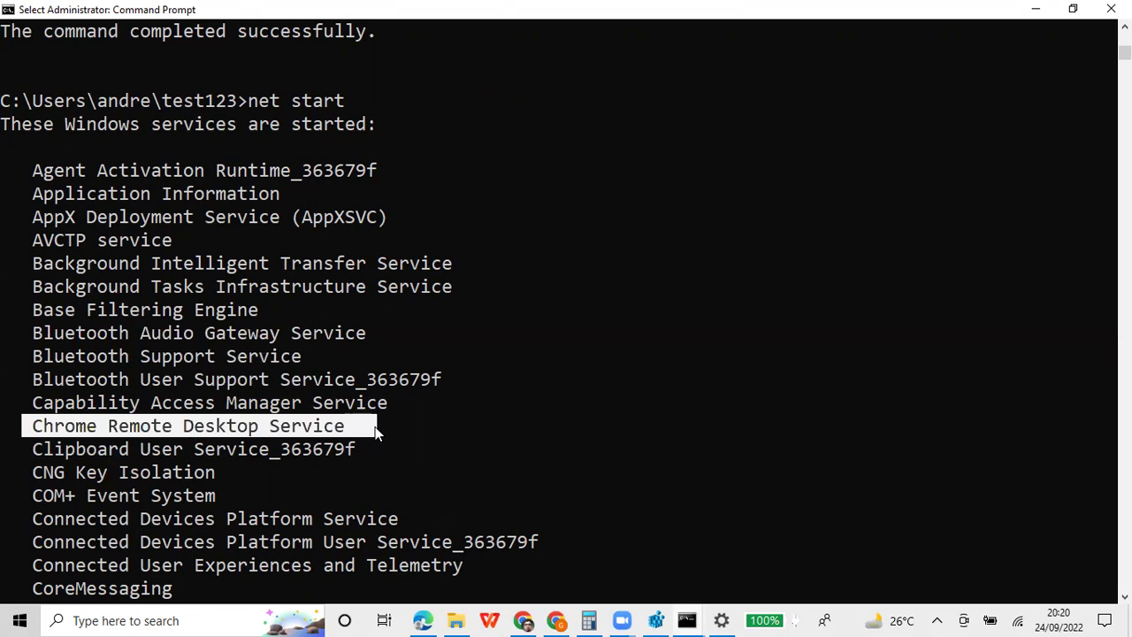
scroll(354, 428, "down", 2)
scroll(160, 426, "down", 1)
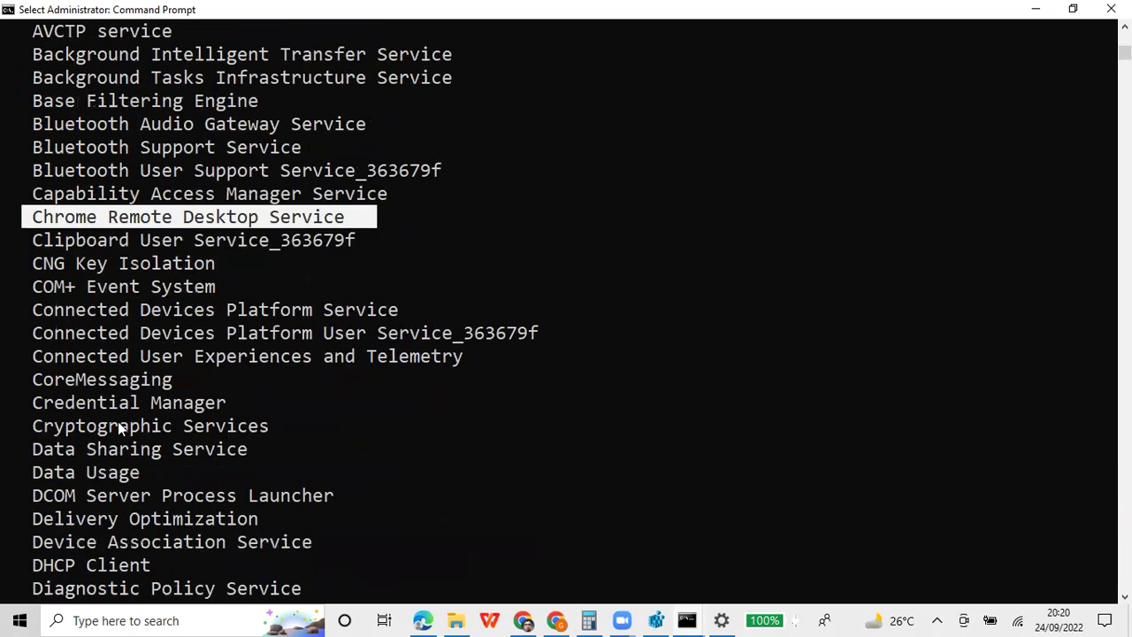
scroll(51, 383, "down", 2)
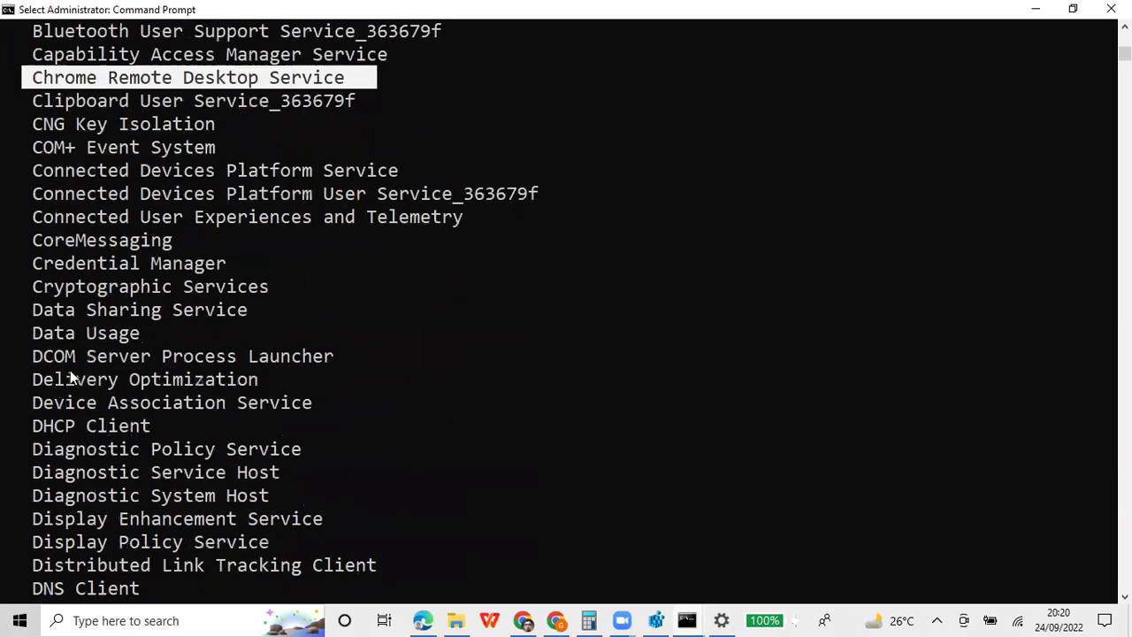
scroll(58, 356, "down", 4)
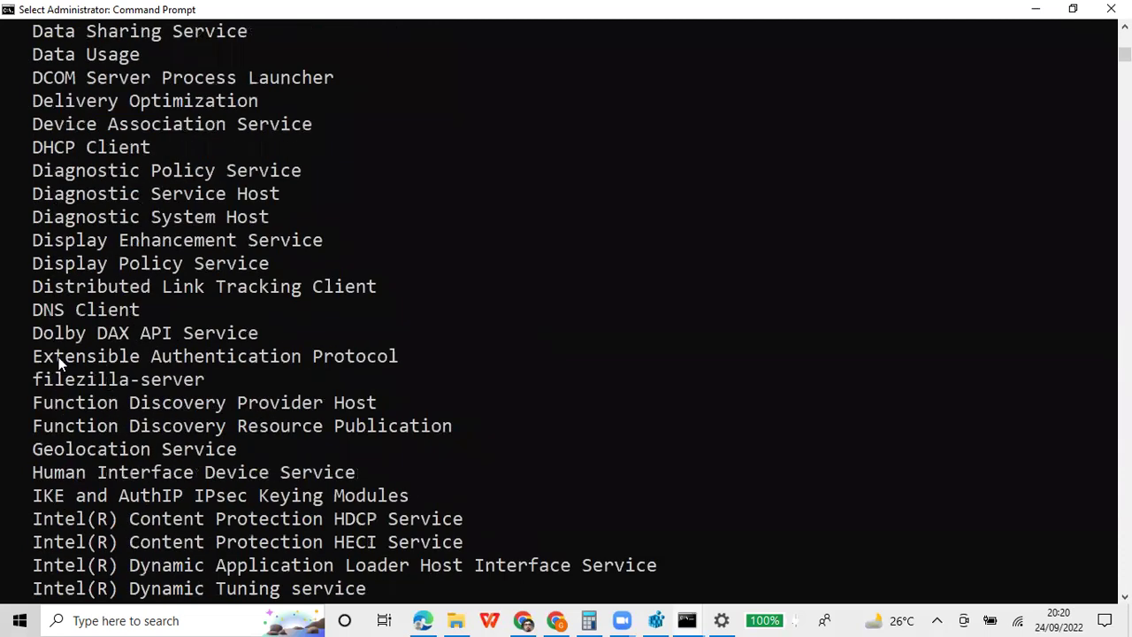
scroll(59, 356, "down", 4)
scroll(60, 362, "down", 2)
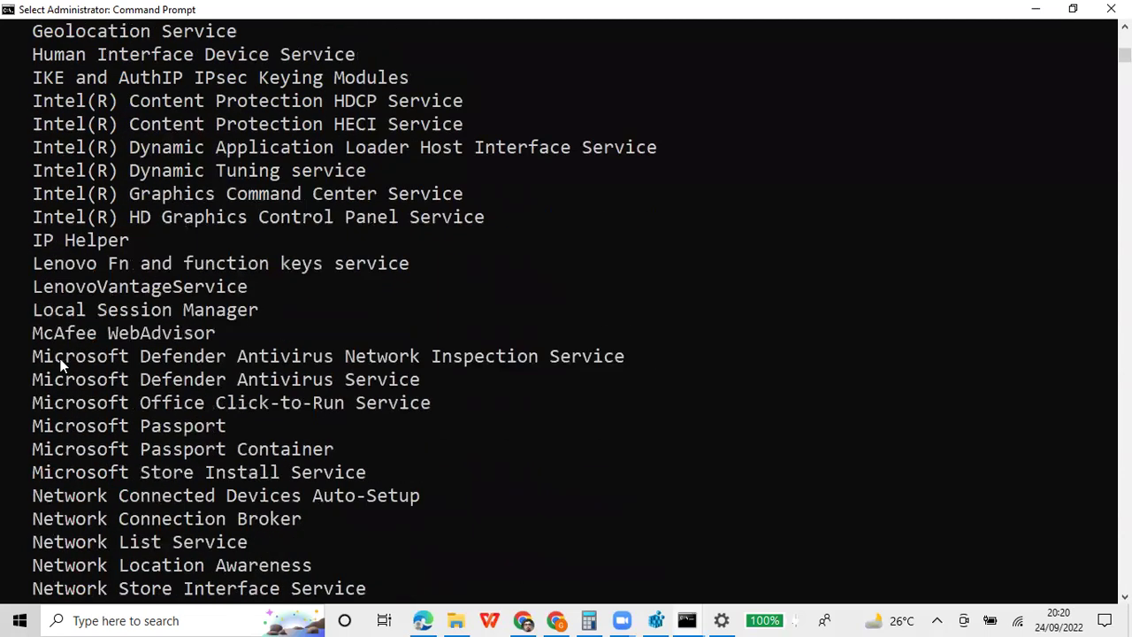
scroll(61, 362, "down", 4)
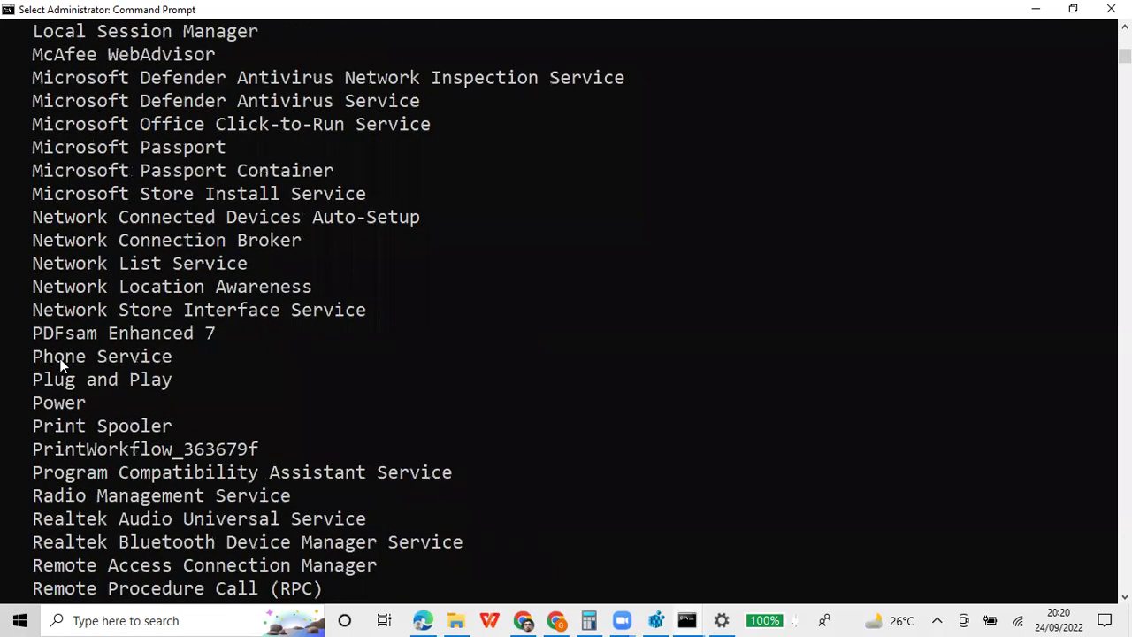
scroll(28, 383, "down", 9)
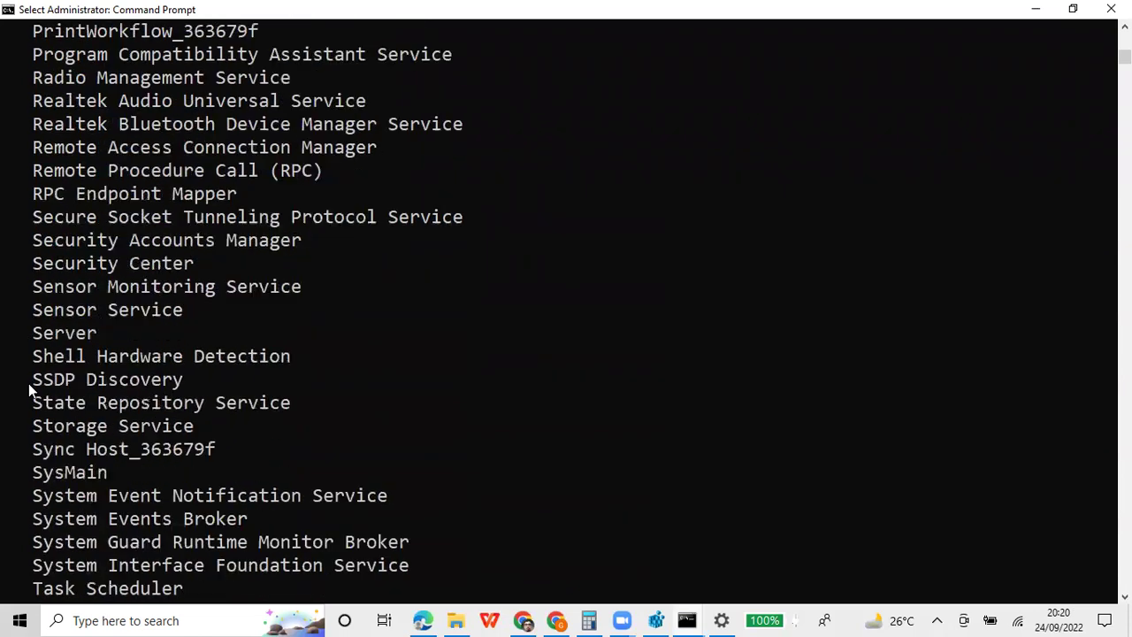
scroll(28, 383, "down", 3)
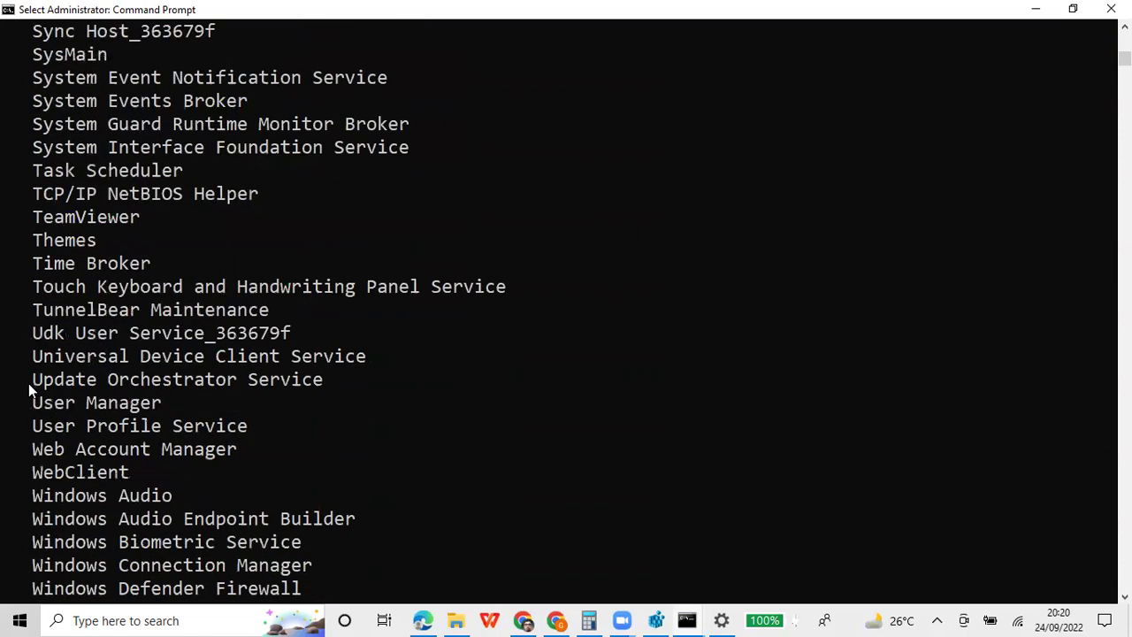
scroll(28, 382, "down", 5)
scroll(32, 383, "down", 2)
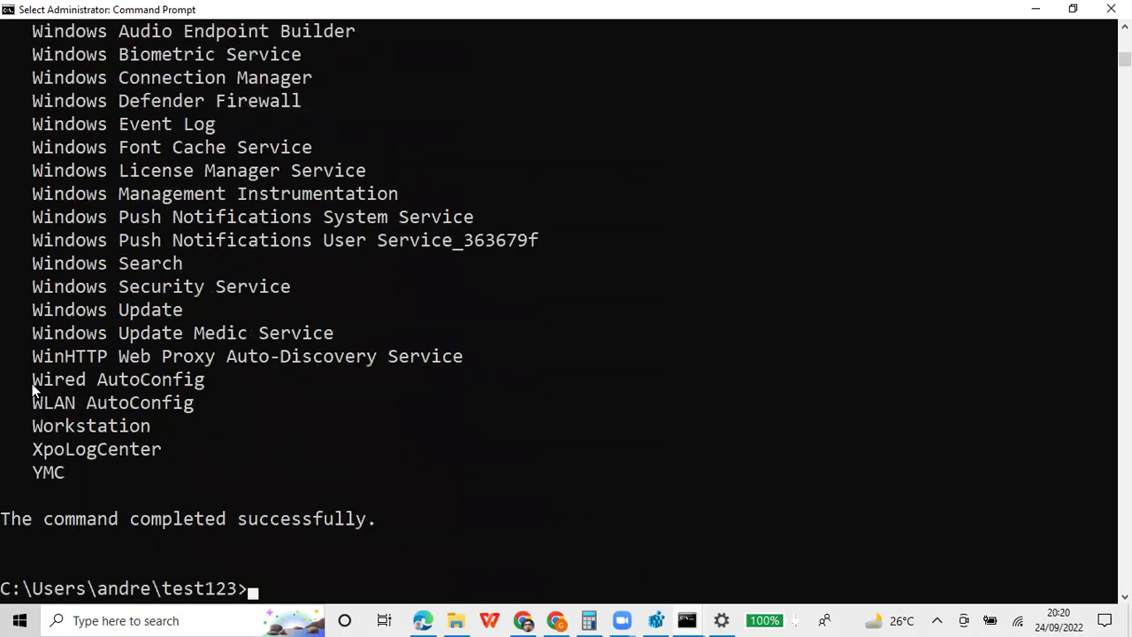
scroll(32, 382, "up", 20)
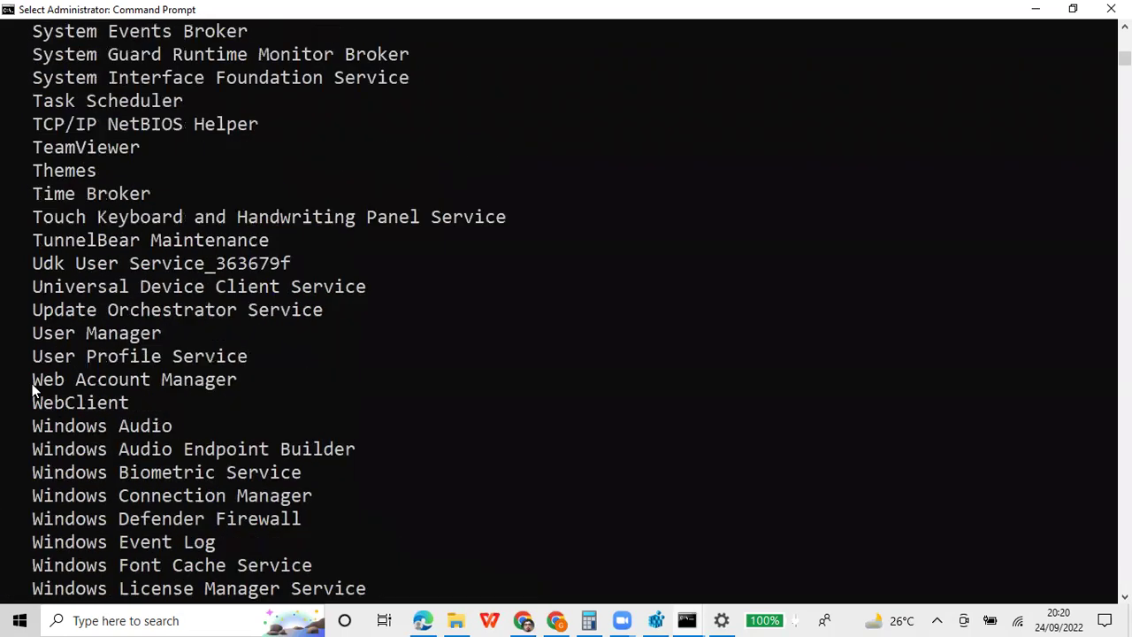
scroll(47, 392, "up", 15)
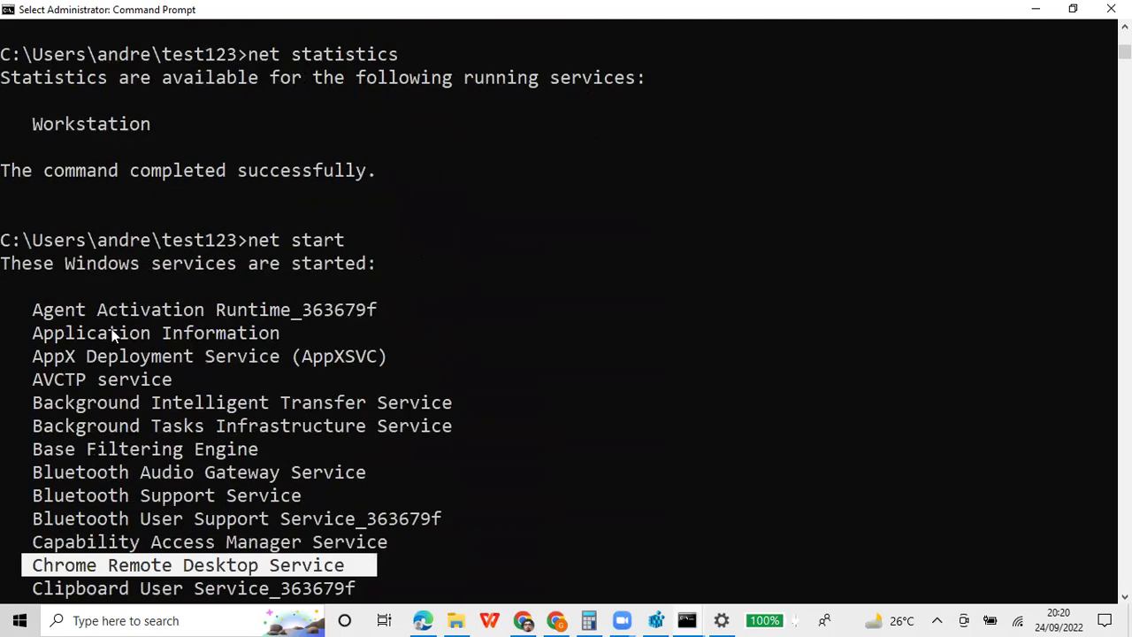
Mark and copy the net start command line with the services through AVCTP service
right_click(447, 9)
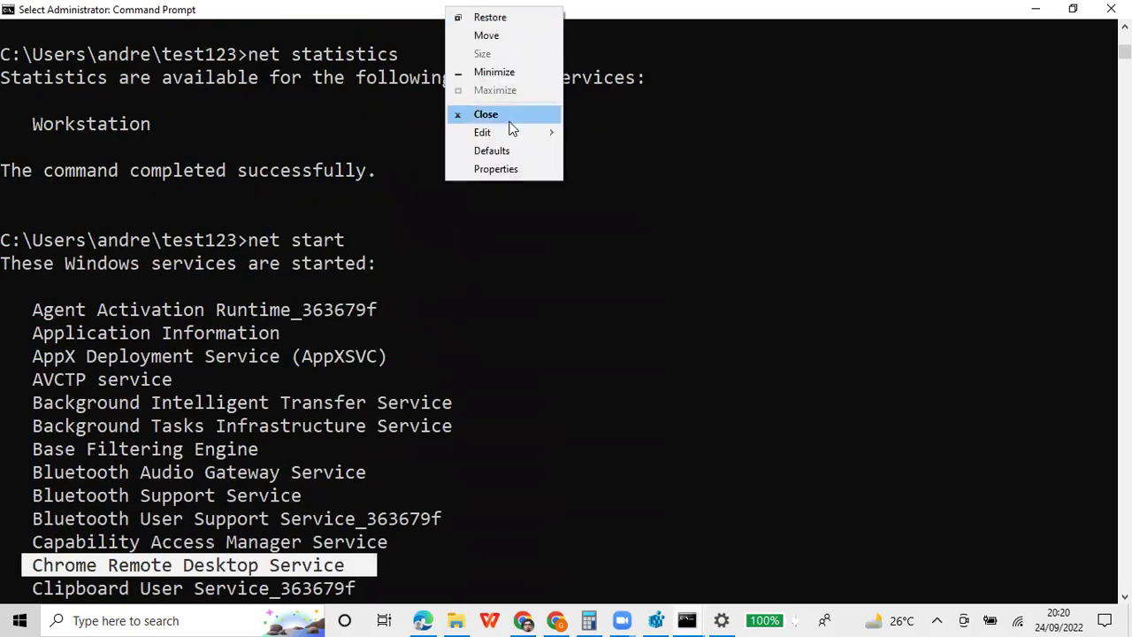
mouse_move(516, 133)
left_click(589, 133)
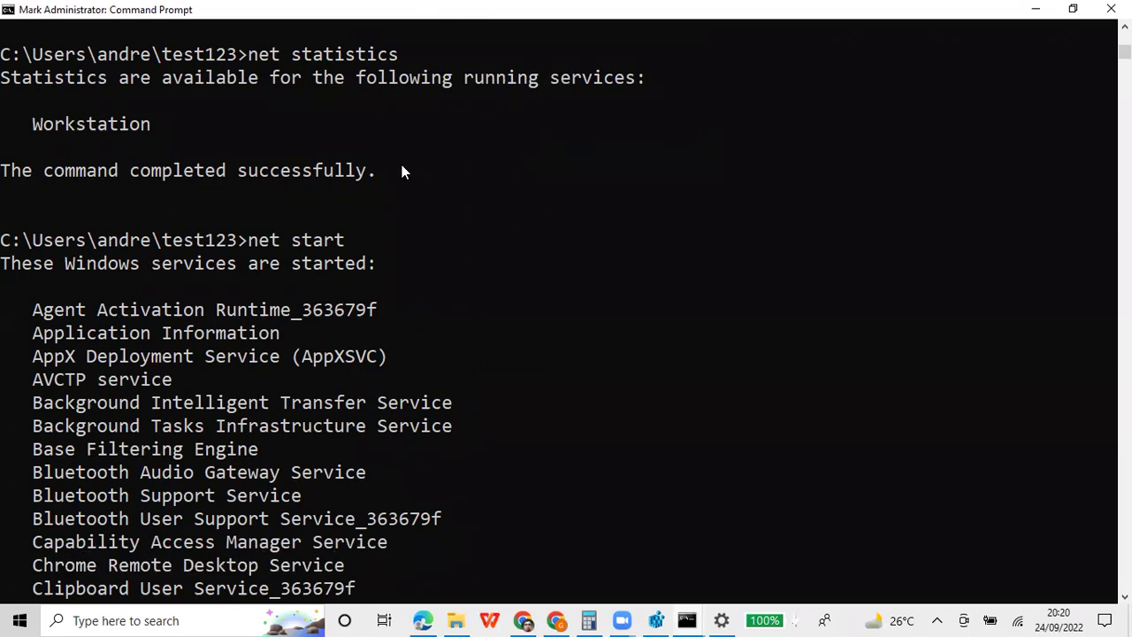
left_click_drag(3, 240, 419, 378)
key("ctrl+c")
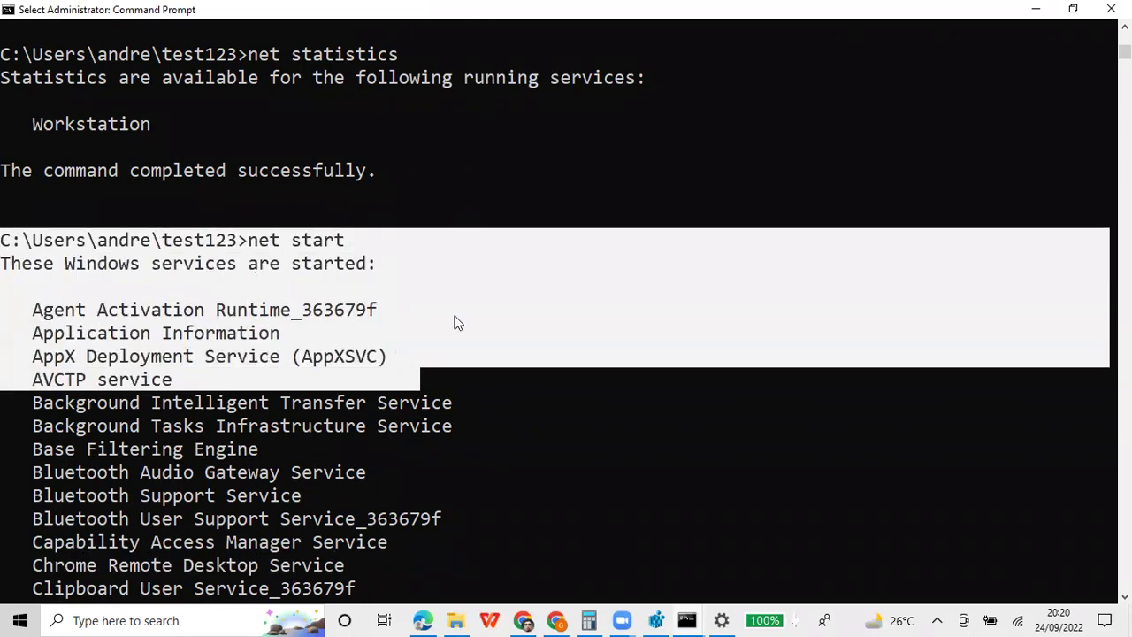
key("Return")
left_click(423, 619)
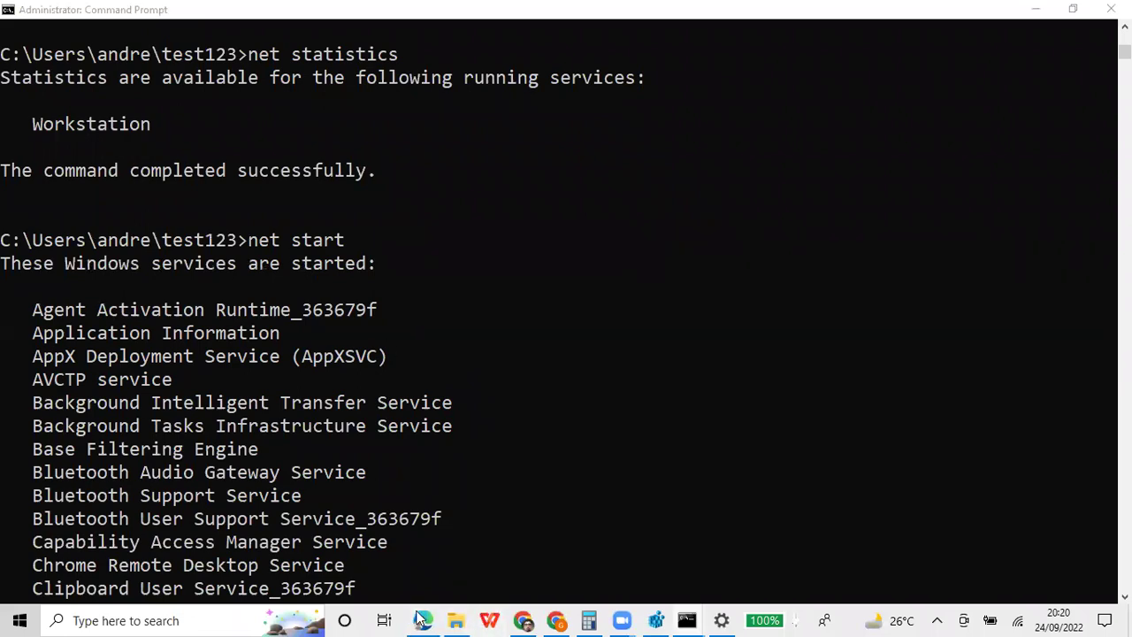
Add a code cell headed 'melihat service :' and paste the copied net start output below it
left_click(369, 428)
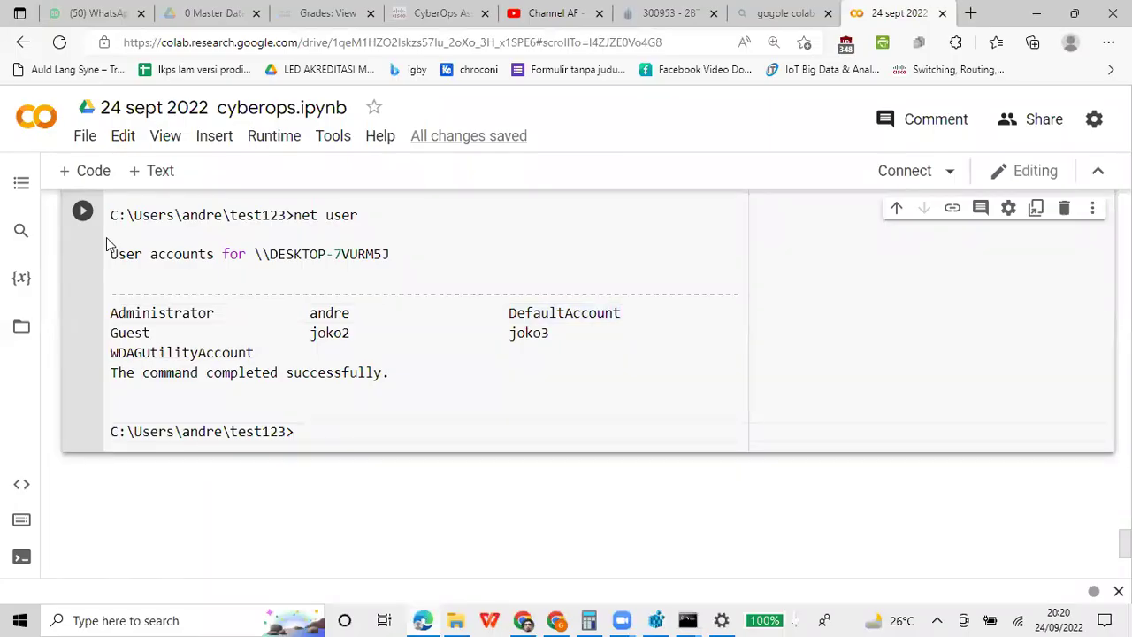
left_click(102, 174)
type("melihat service :")
key("Return")
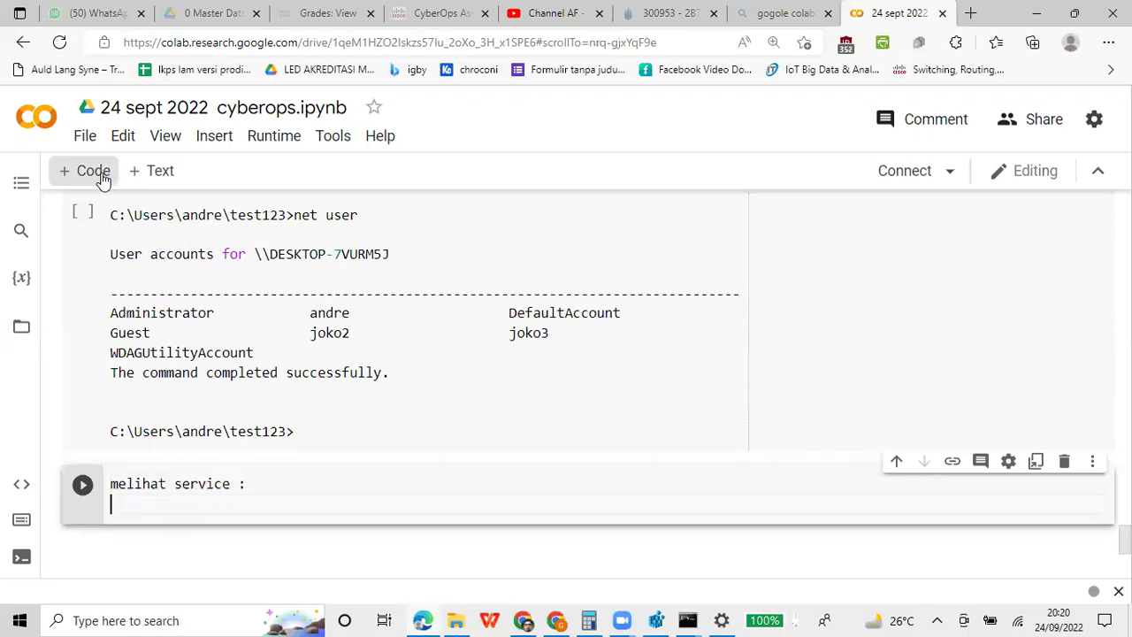
key("ctrl+v")
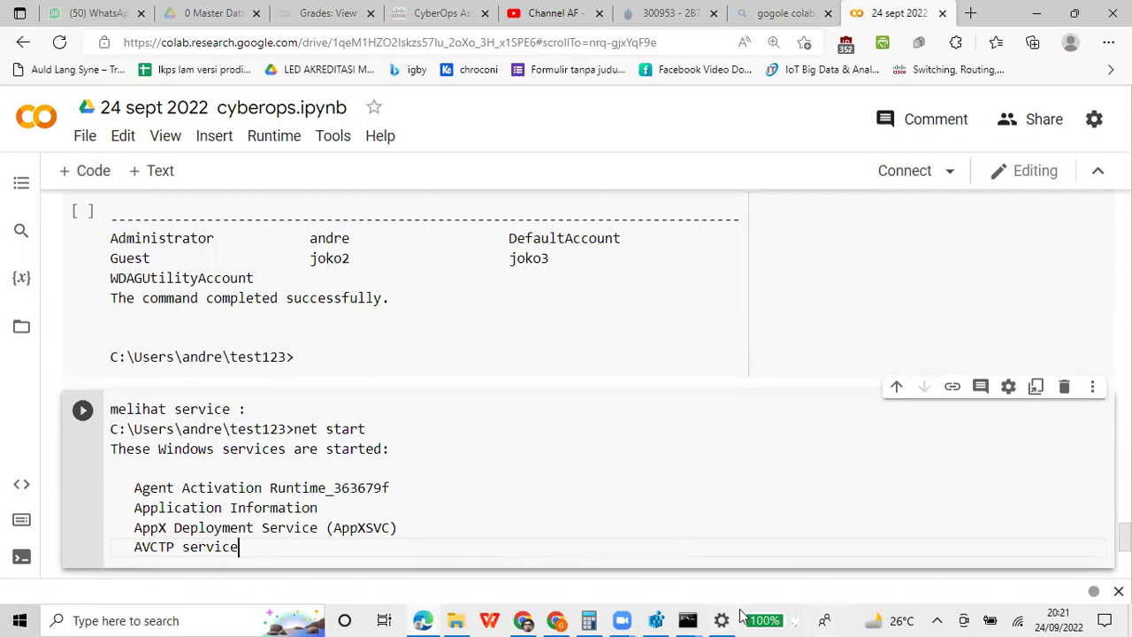
Open and close taskbar settings, then dismiss the taskbar menu without choosing anything
right_click(813, 617)
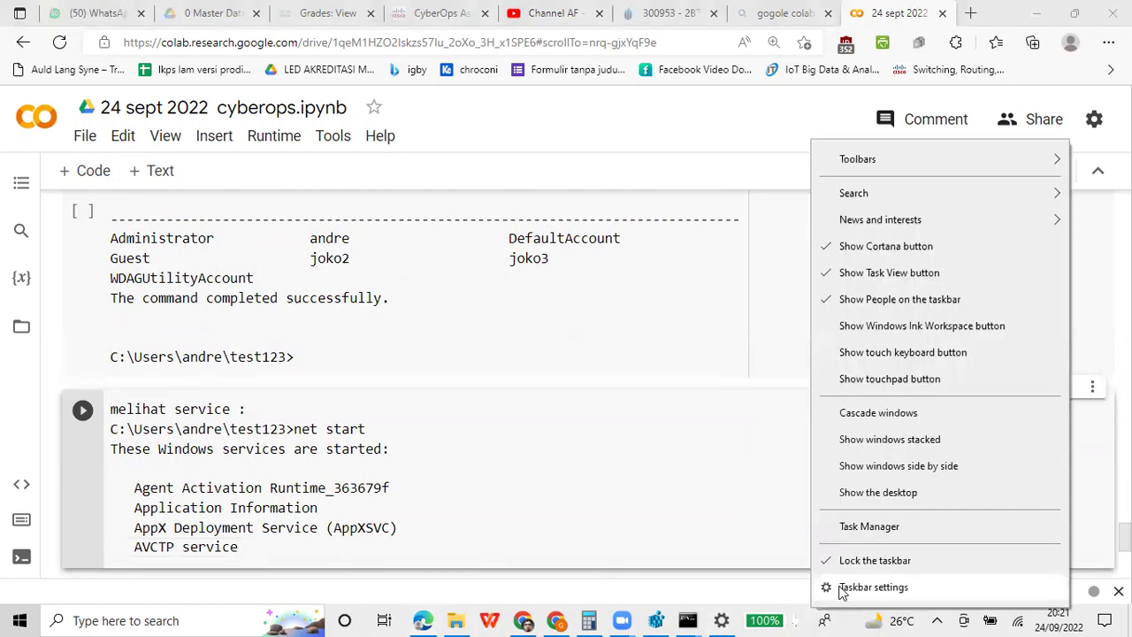
left_click(842, 590)
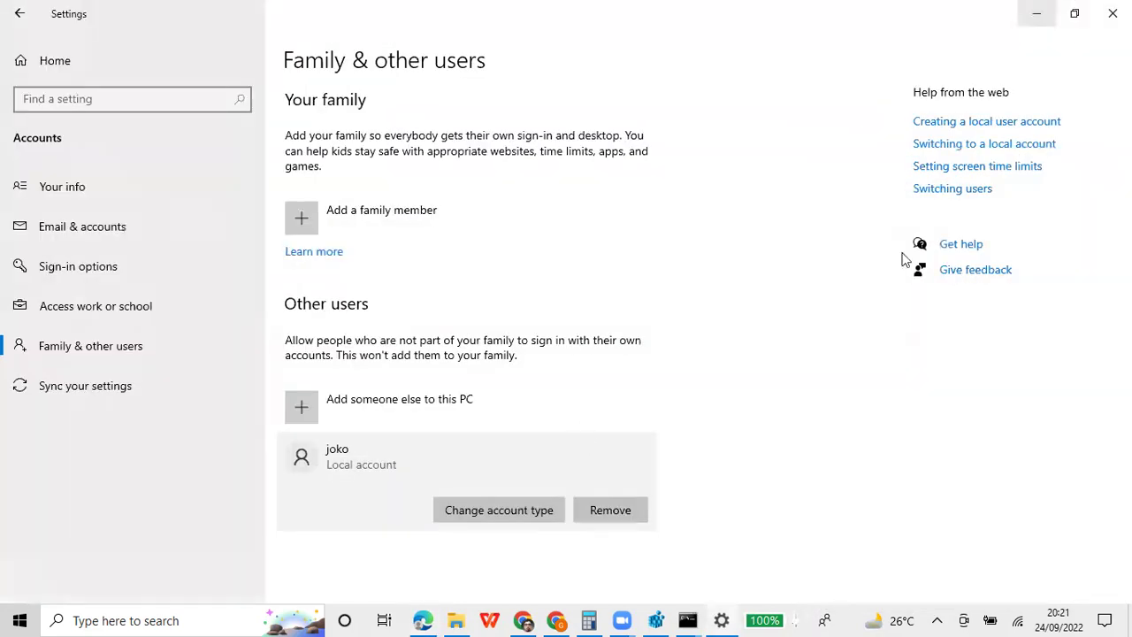
left_click(1112, 13)
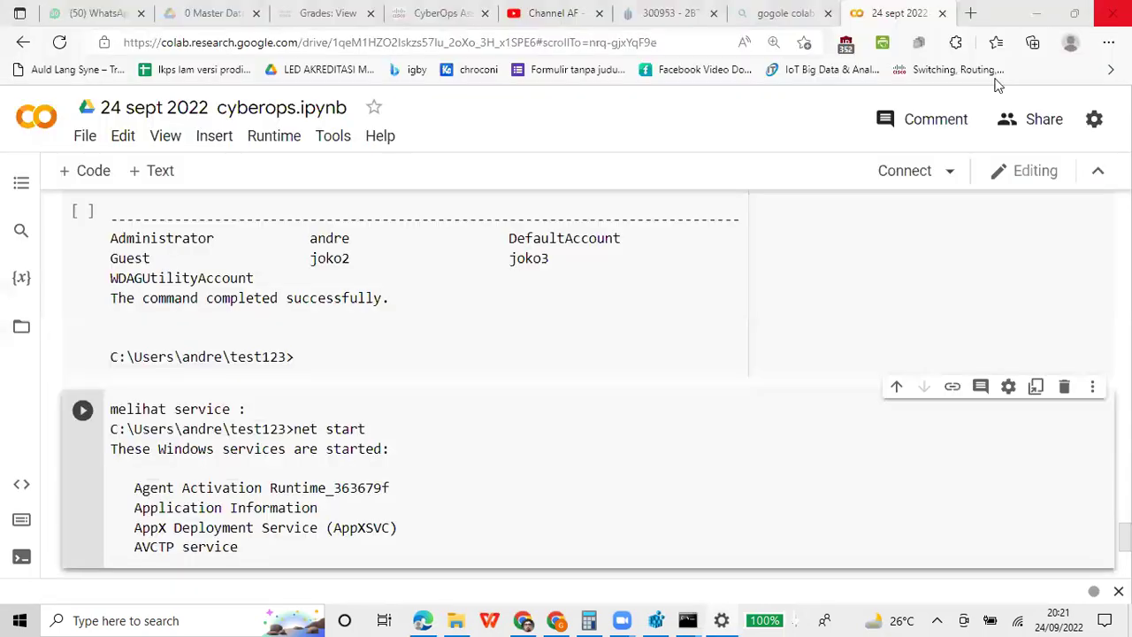
right_click(739, 616)
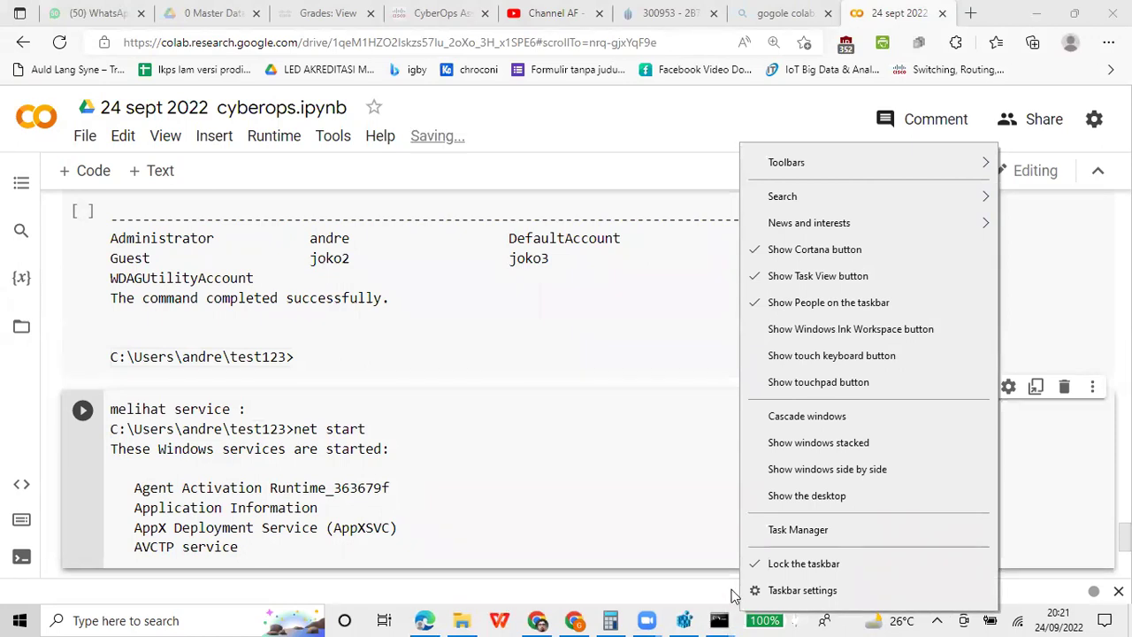
left_click(678, 434)
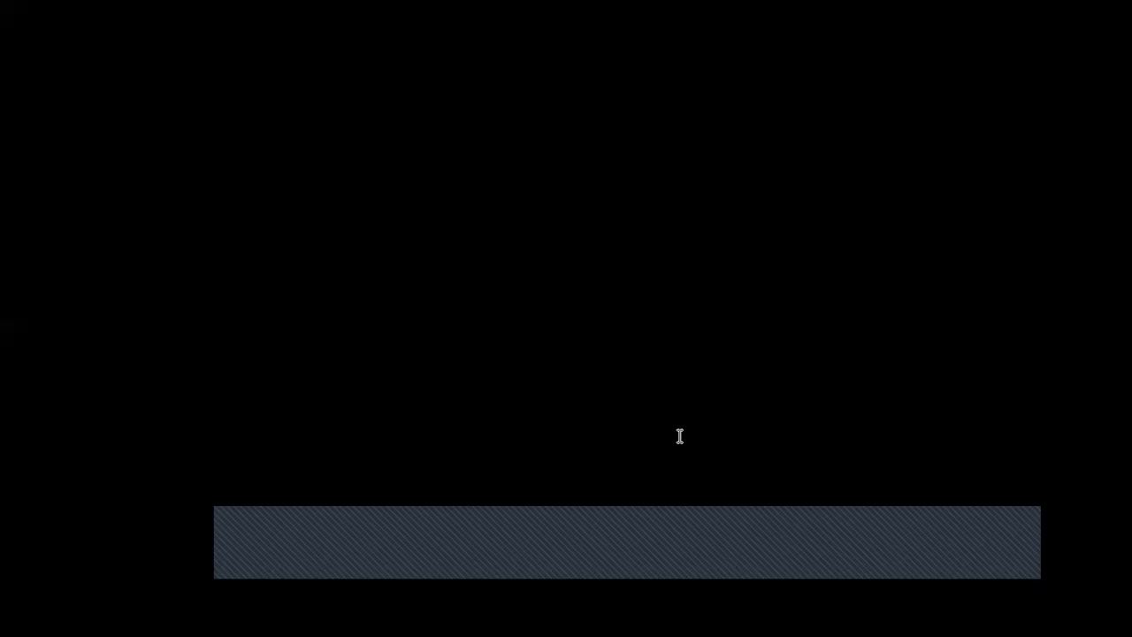
Open Task Manager on the right, browse processes like Touch Keyboard, then close it
left_click(617, 309)
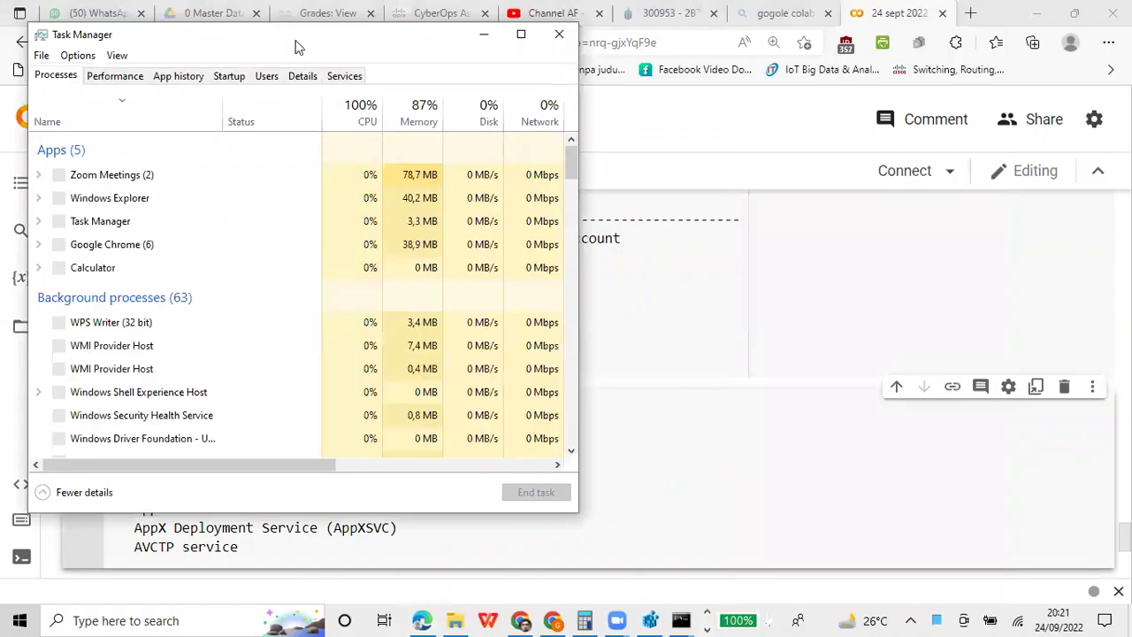
left_click_drag(296, 46, 771, 82)
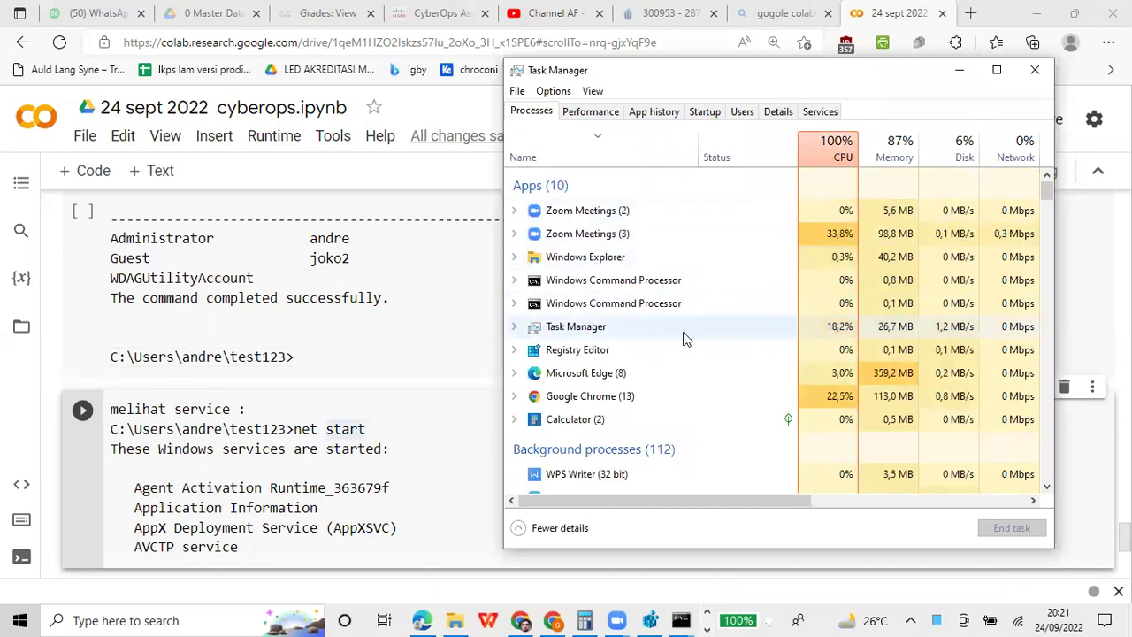
scroll(682, 338, "down", 2)
scroll(683, 338, "down", 8)
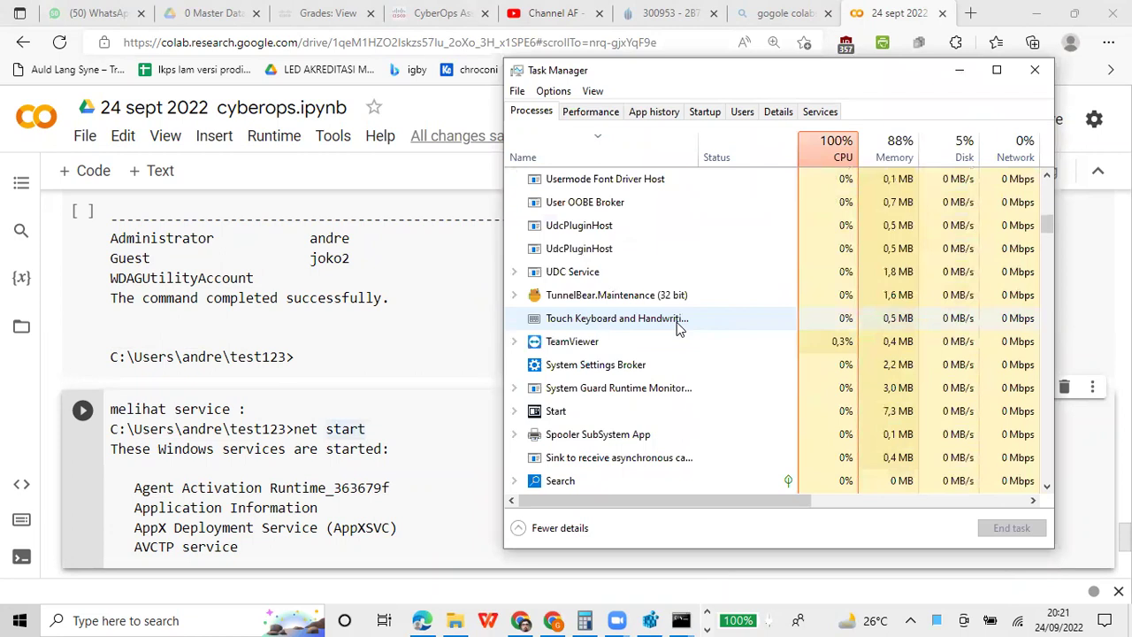
right_click(679, 316)
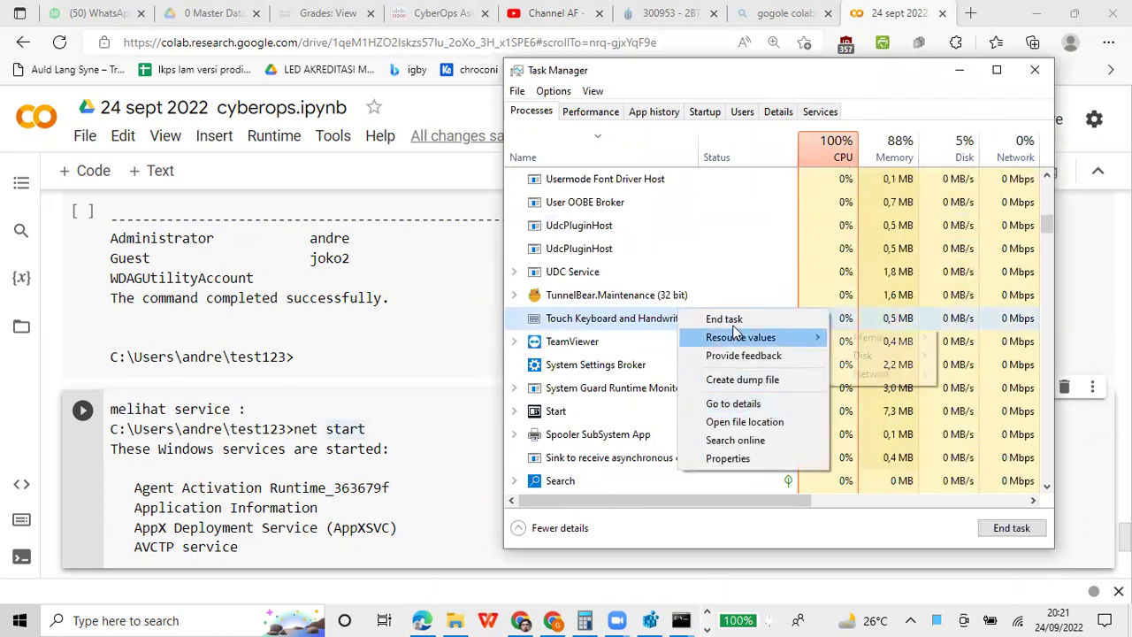
left_click(618, 283)
scroll(601, 310, "down", 3)
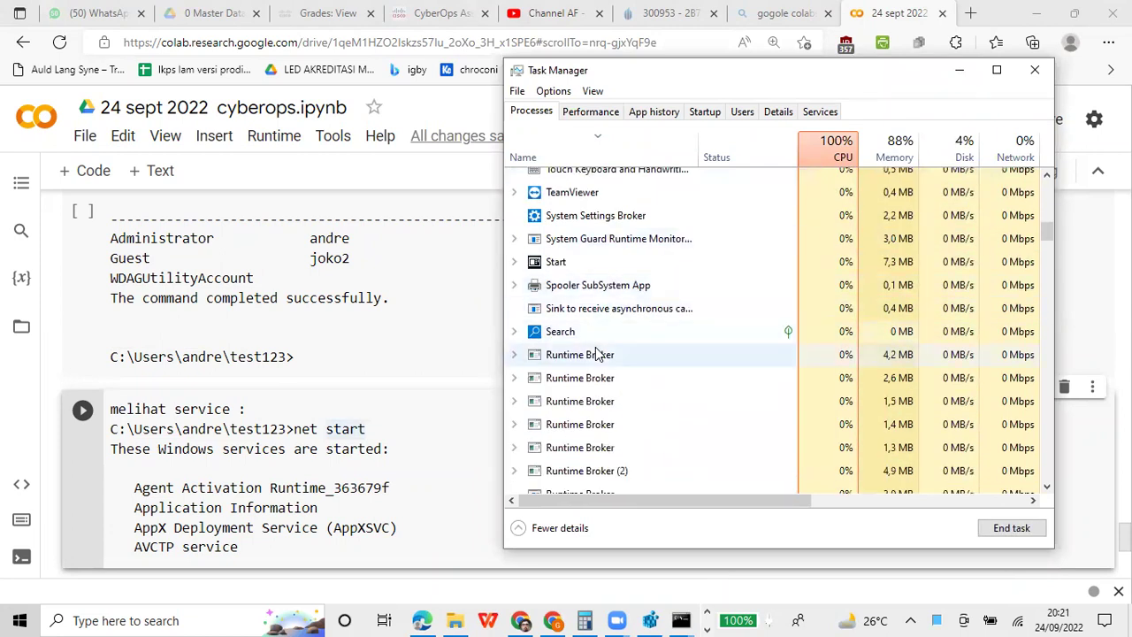
left_click(1034, 69)
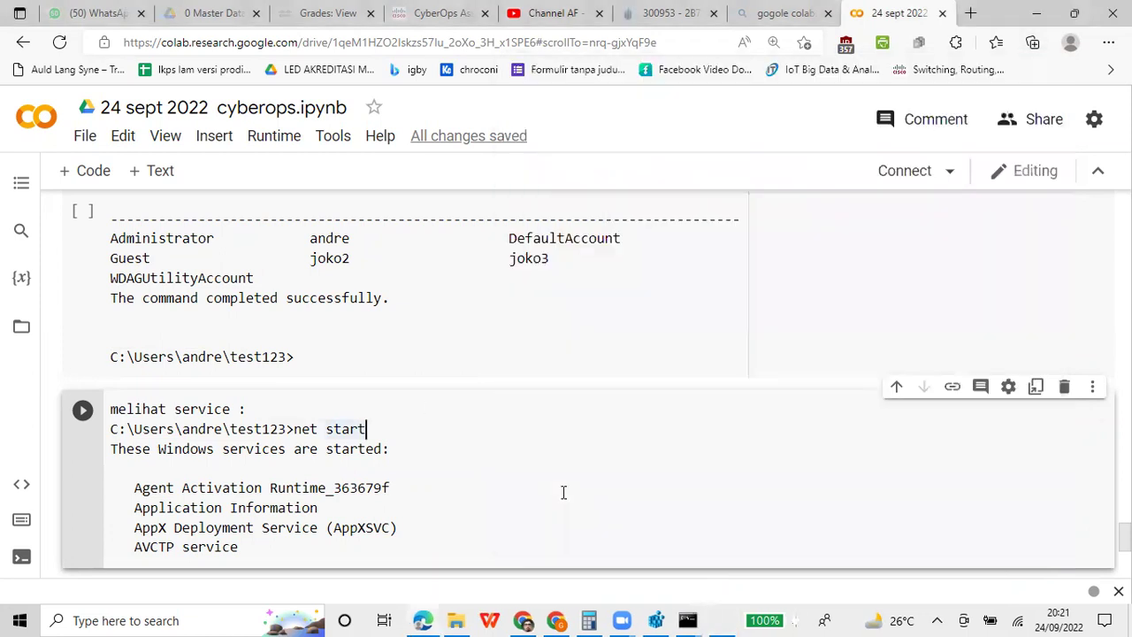
Bring the Administrator Command Prompt forward and scroll through the net start output
left_click(717, 620)
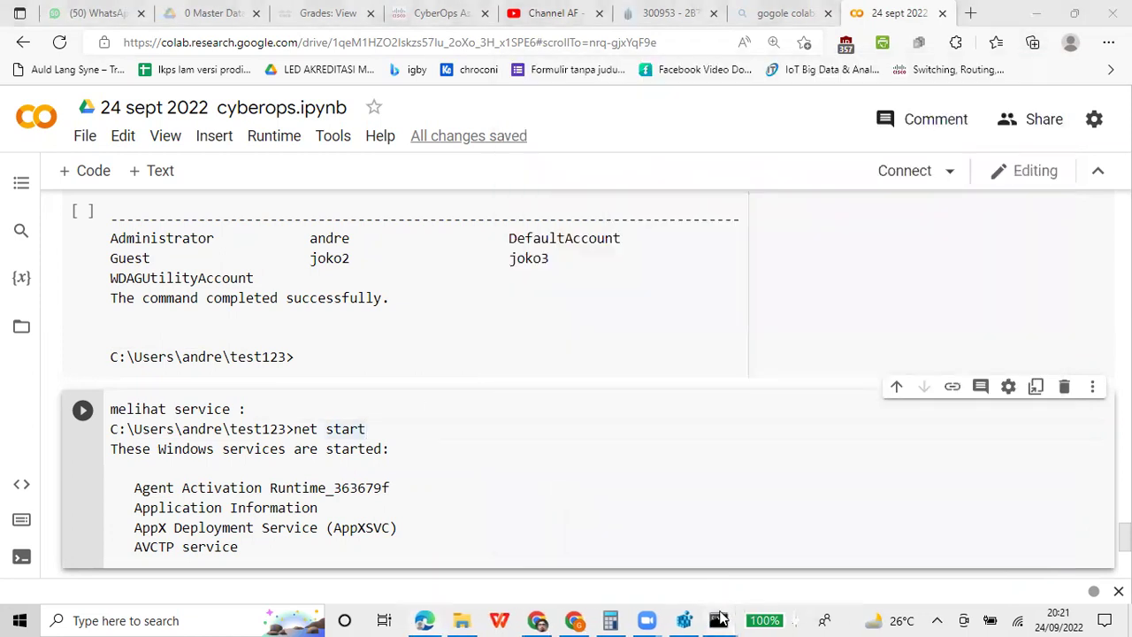
left_click(761, 535)
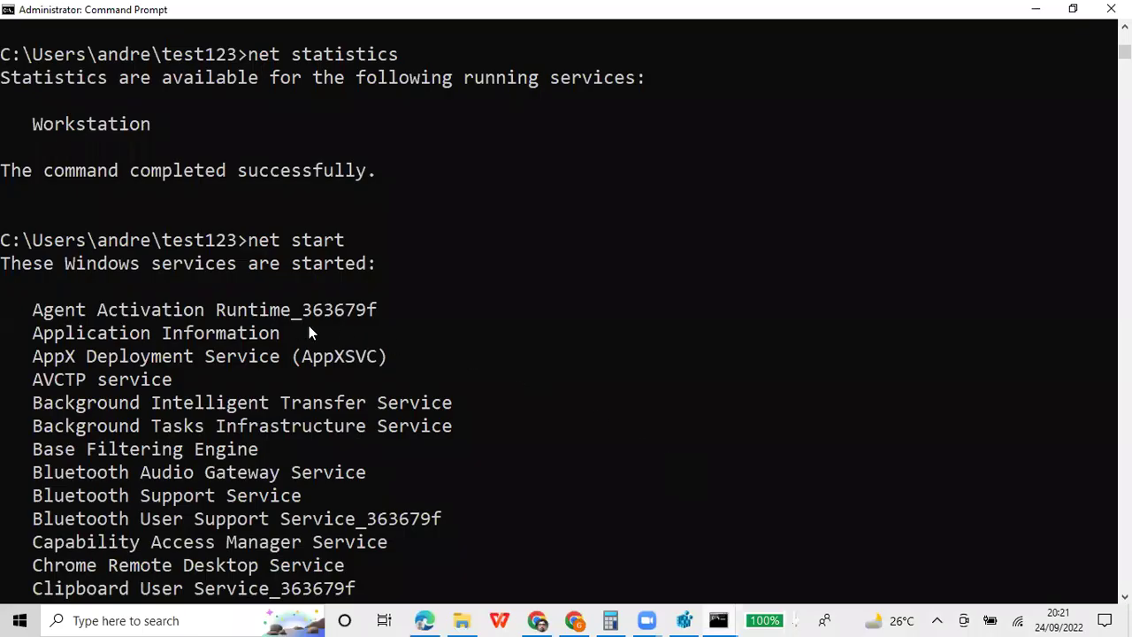
scroll(261, 316, "down", 4)
scroll(262, 317, "down", 2)
scroll(261, 317, "up", 4)
scroll(262, 317, "up", 2)
scroll(261, 316, "down", 3)
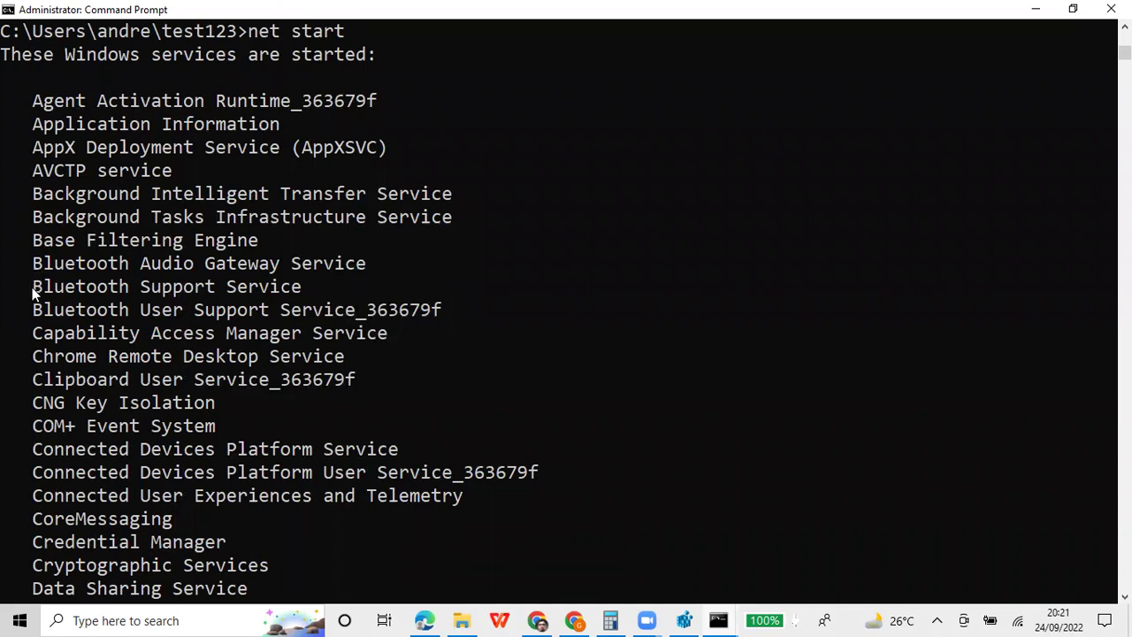
scroll(34, 294, "down", 5)
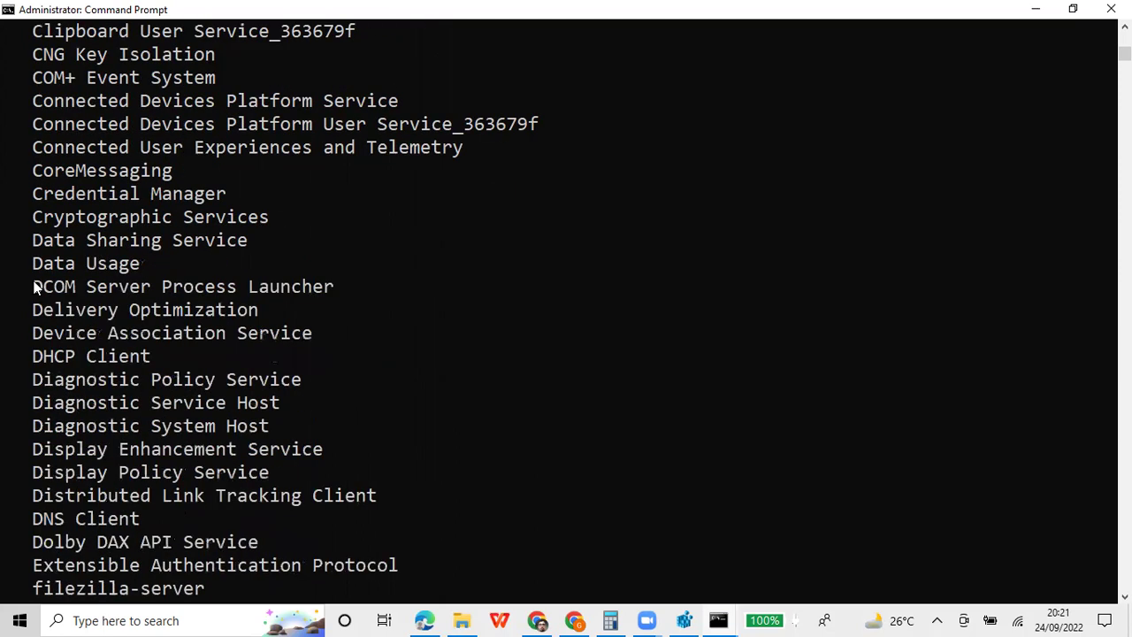
scroll(34, 294, "down", 5)
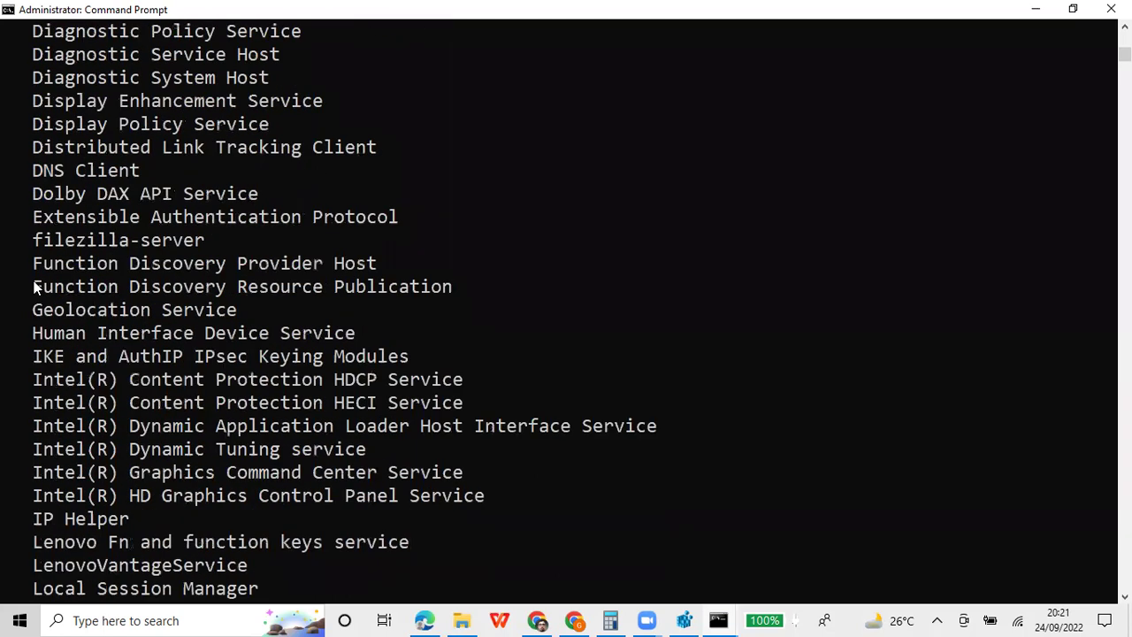
Select and copy the filezilla-server service name from the started services list
mouse_move(32, 240)
left_mouse_down()
mouse_move(168, 263)
mouse_move(207, 246)
mouse_move(41, 241)
left_mouse_up()
right_click(174, 235)
right_click(35, 242)
scroll(169, 237, "down", 18)
scroll(176, 239, "down", 14)
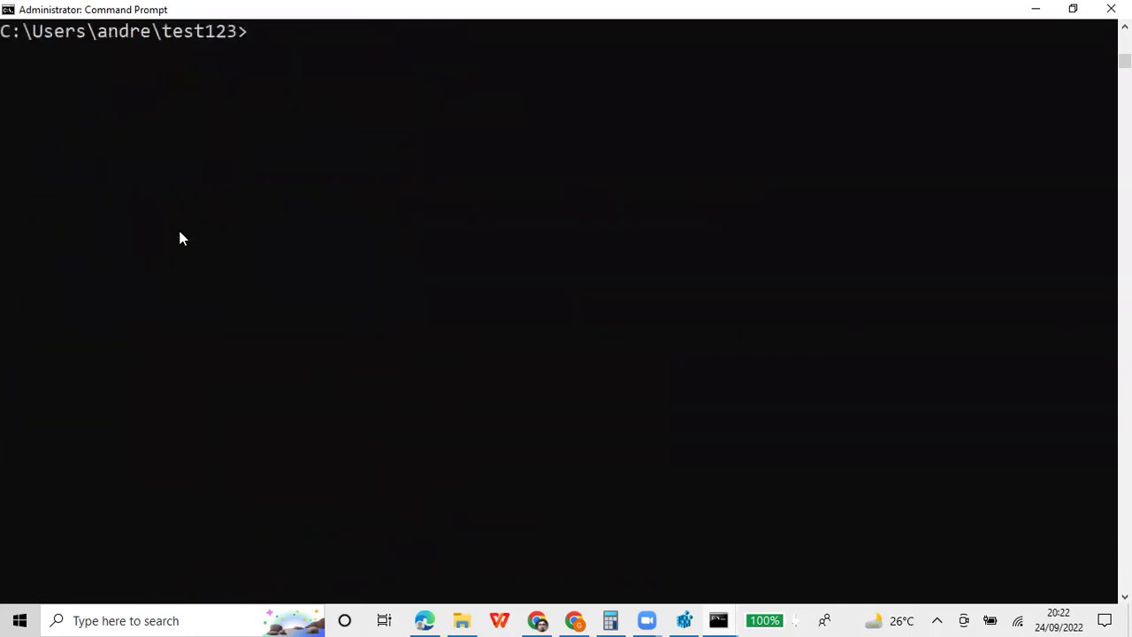
Stop the service with net stop "filezilla-server"
scroll(179, 235, "up", 3)
type("net stop")
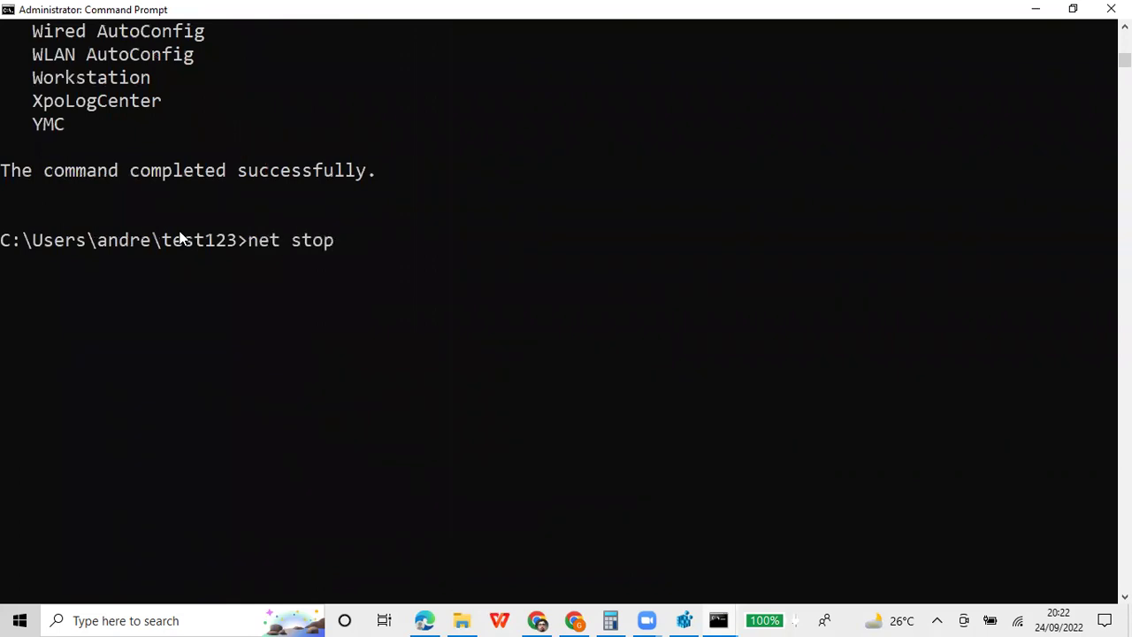
type(" \"filezilla-server")
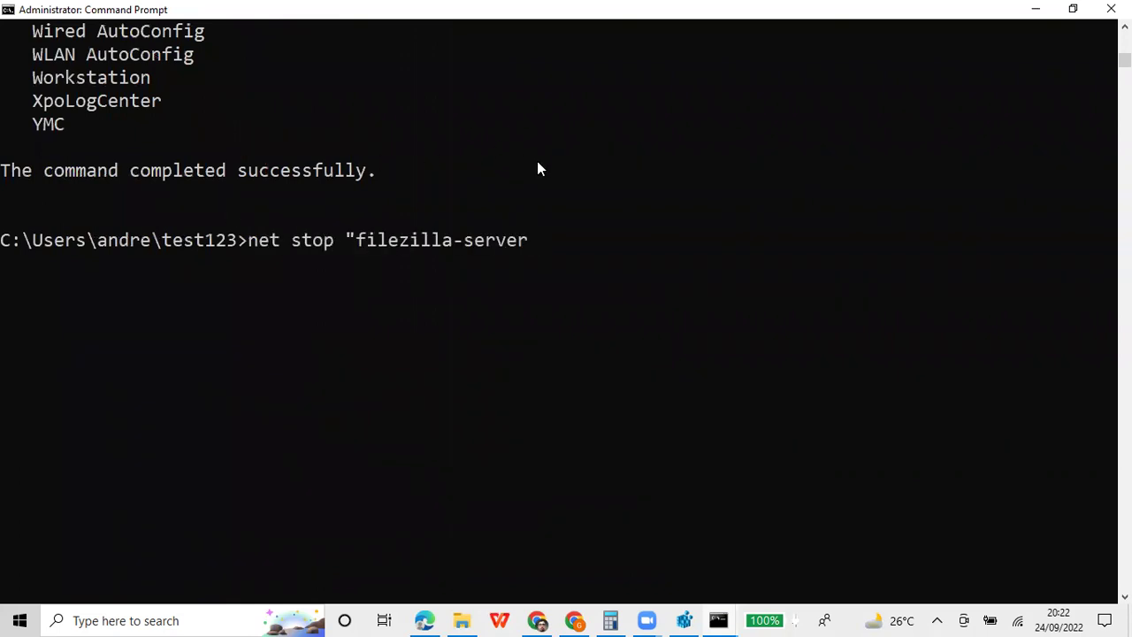
type("\"")
key("Return")
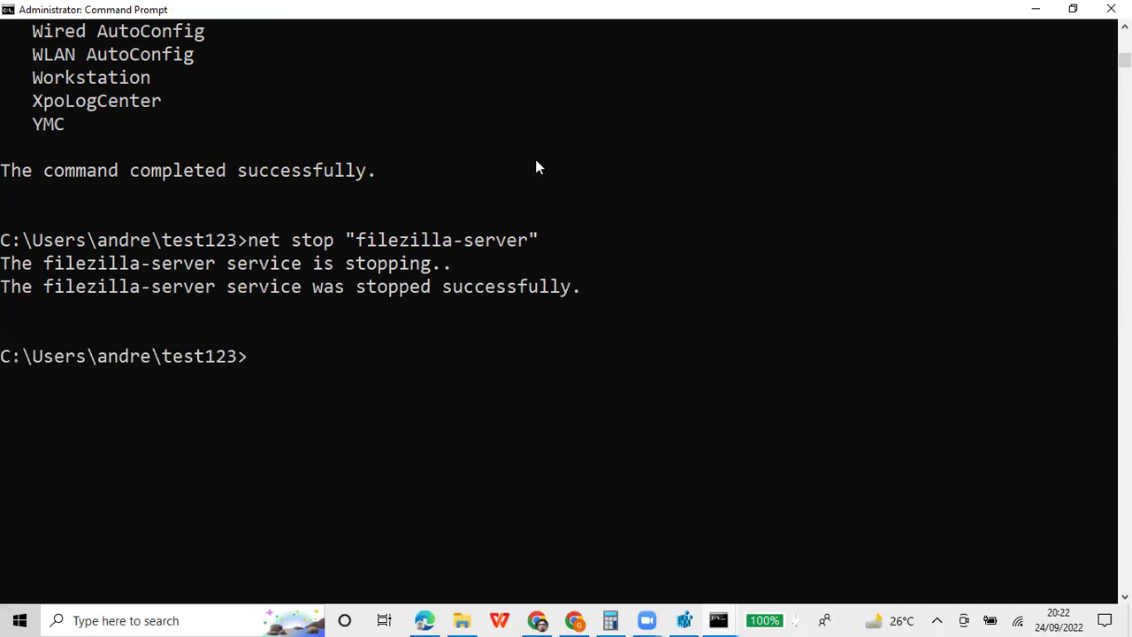
Mark and copy the net stop command together with its success messages
right_click(737, 15)
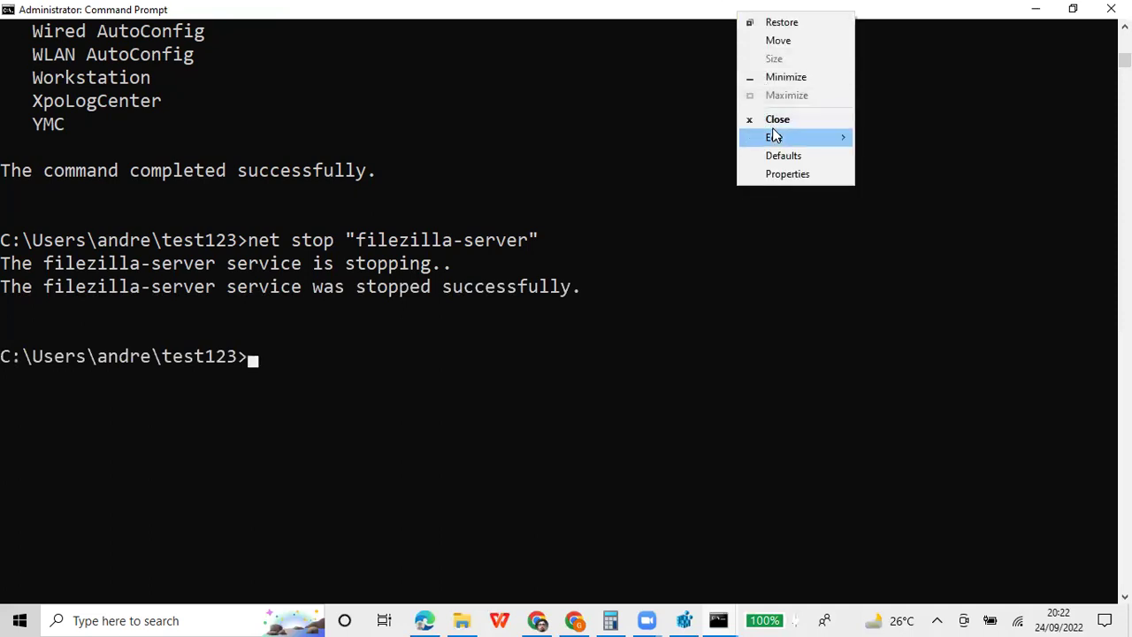
mouse_move(775, 137)
left_click(918, 144)
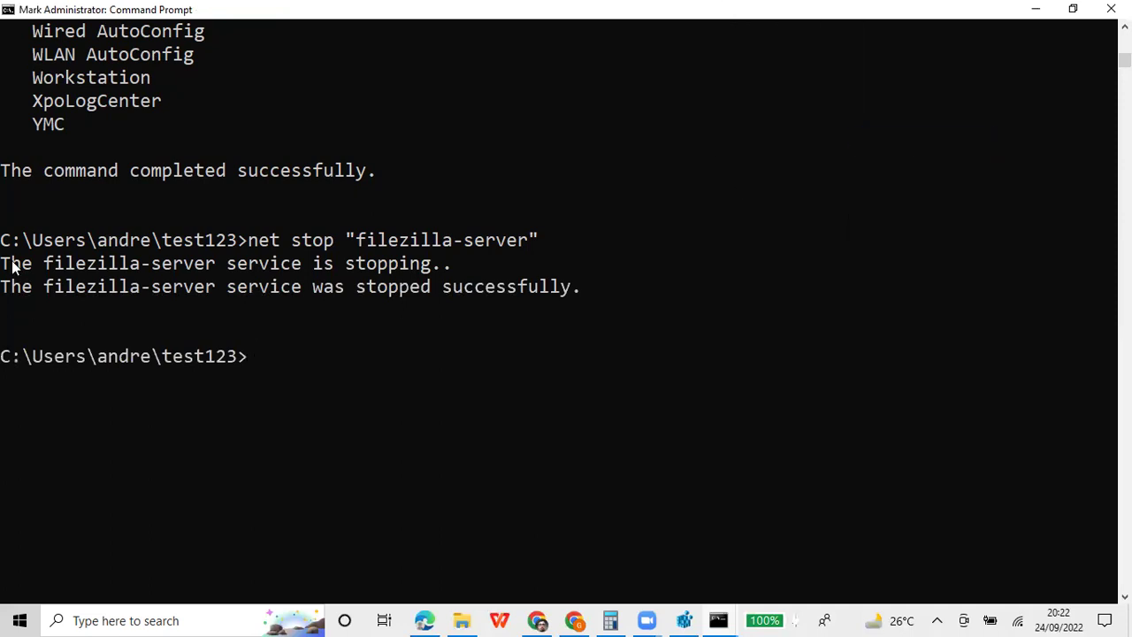
left_click_drag(2, 237, 387, 353)
key("ctrl+c")
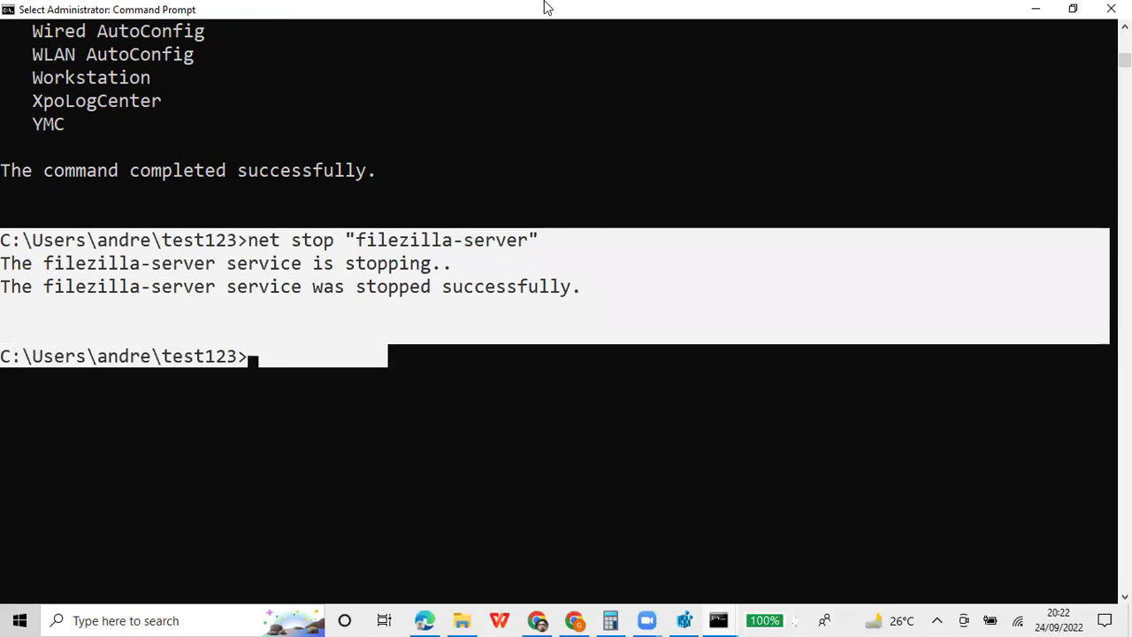
right_click(545, 7)
left_click(472, 6)
key("Return")
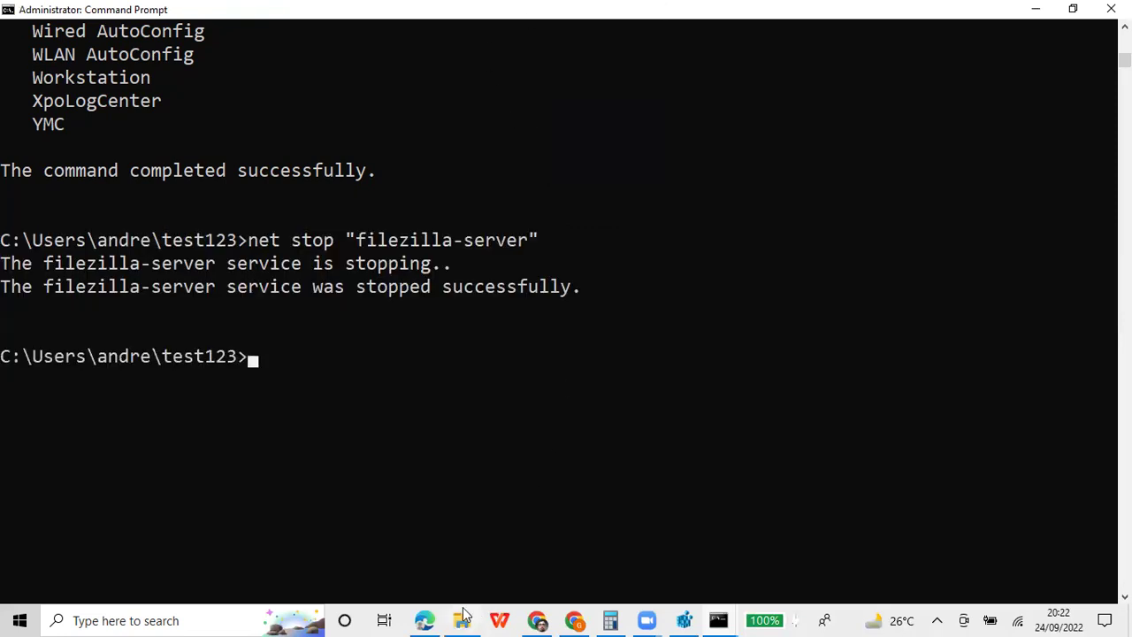
left_click(423, 620)
Paste the net stop "filezilla-server" transcript into a new Colab code cell below the net start cell
key("super+Tab")
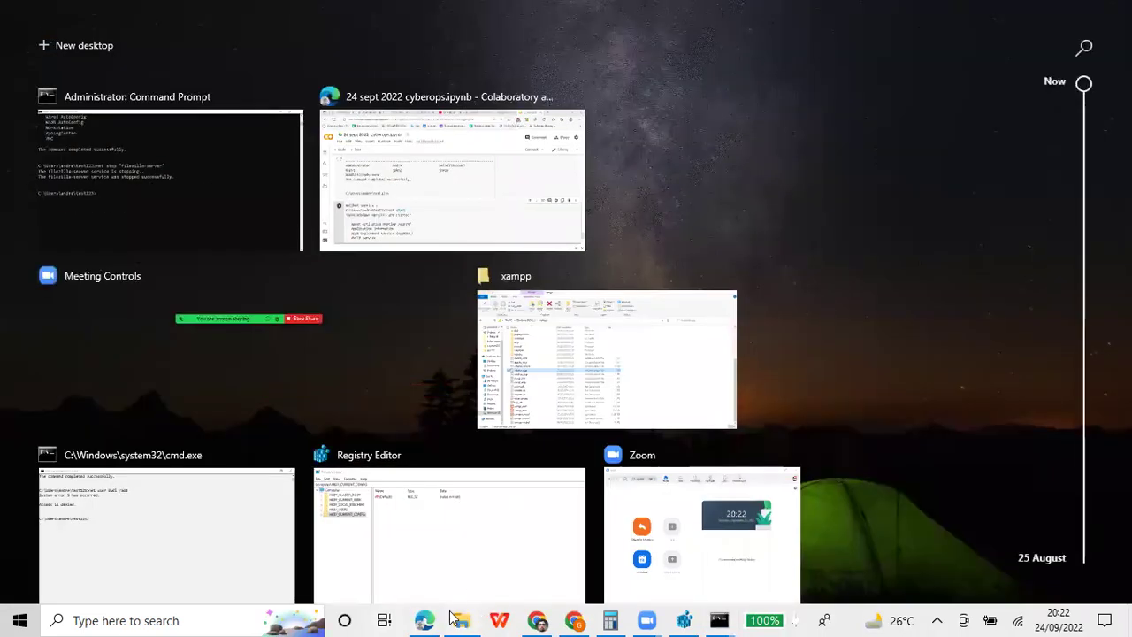
left_click(427, 619)
scroll(354, 442, "down", 2)
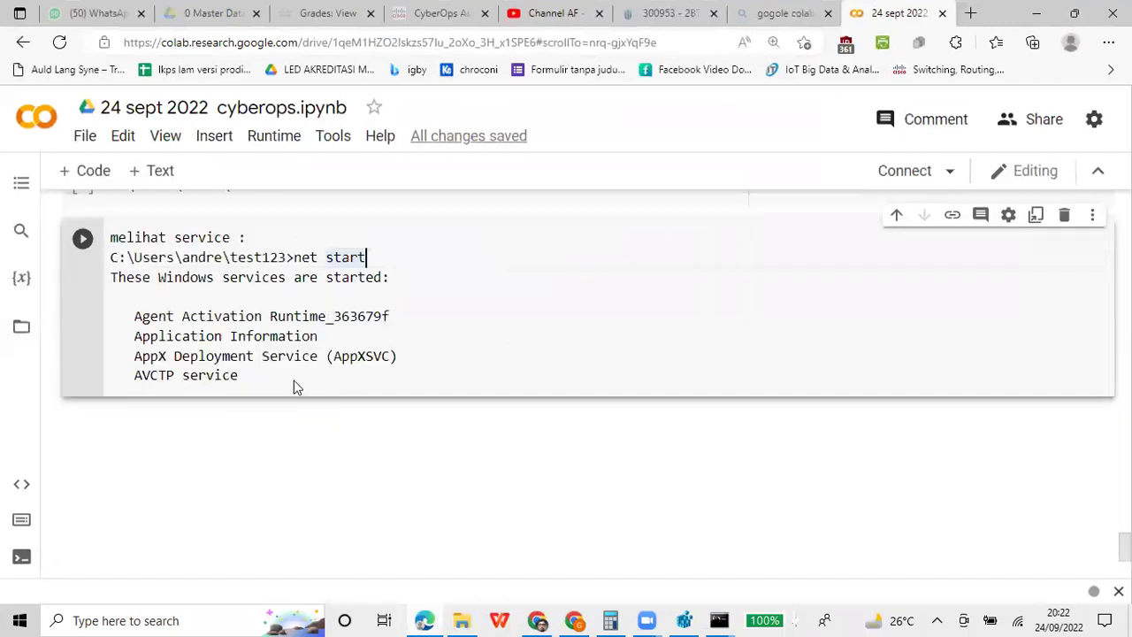
left_click(70, 171)
key("ctrl+v")
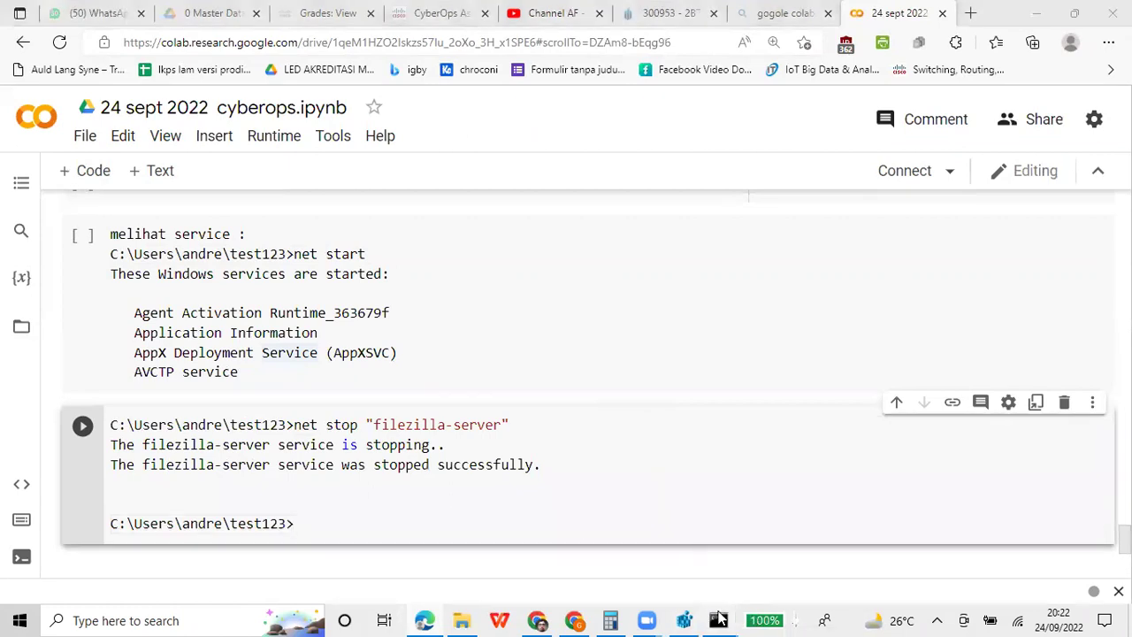
Edit the recalled command into net start "filezilla-server" and run it to restart the service
mouse_move(718, 620)
left_click(787, 566)
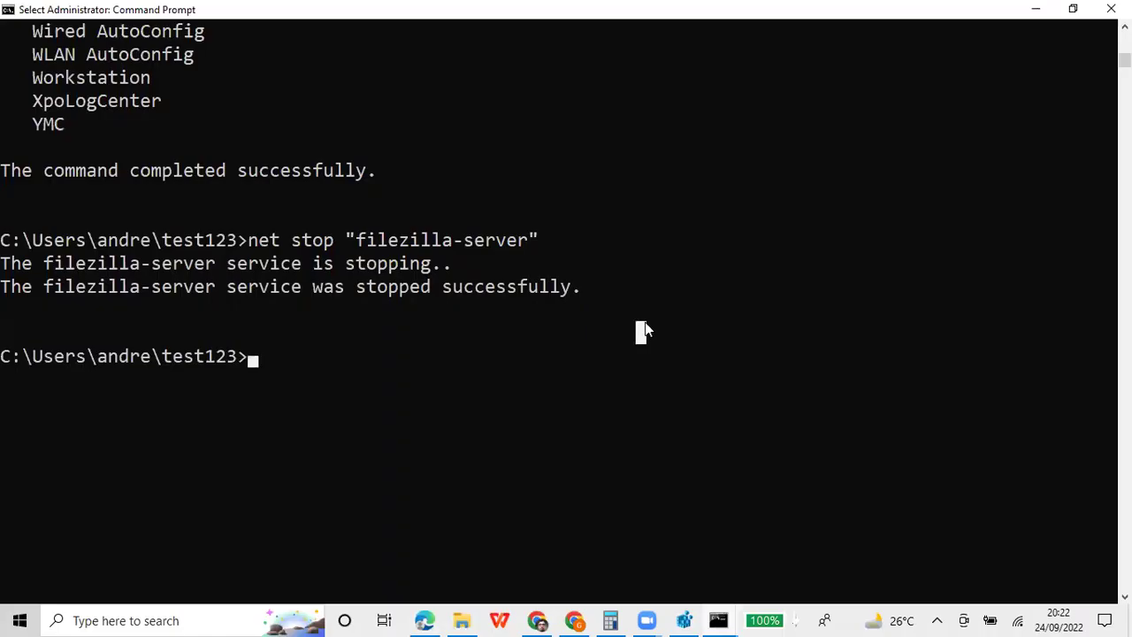
key("Up")
key("Left")
key("Left")
key("Left")
key("Left")
key("Left")
key("Left")
key("Left")
key("Left")
key("Left")
key("Left")
key("Left")
key("Left")
key("Left")
key("Left")
key("Left")
key("Left")
key("Left")
key("Left")
key("Left")
key("Left")
key("Right")
key("Right")
key("BackSpace")
key("BackSpace")
type("art")
key("Return")
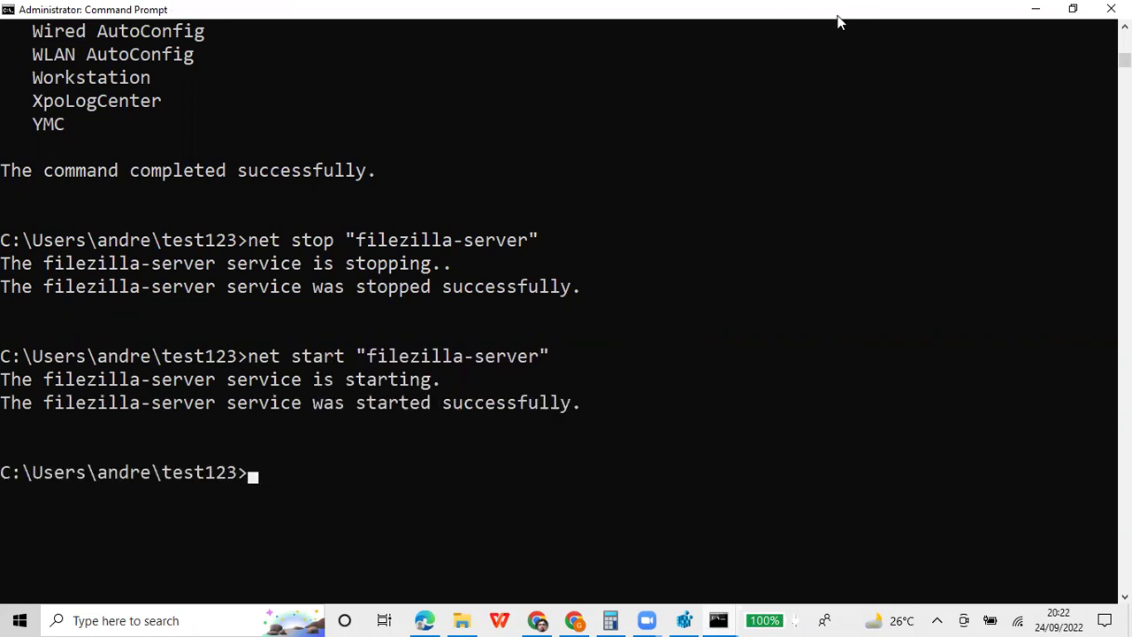
Mark and copy the net start command and its output down to the final prompt
right_click(740, 11)
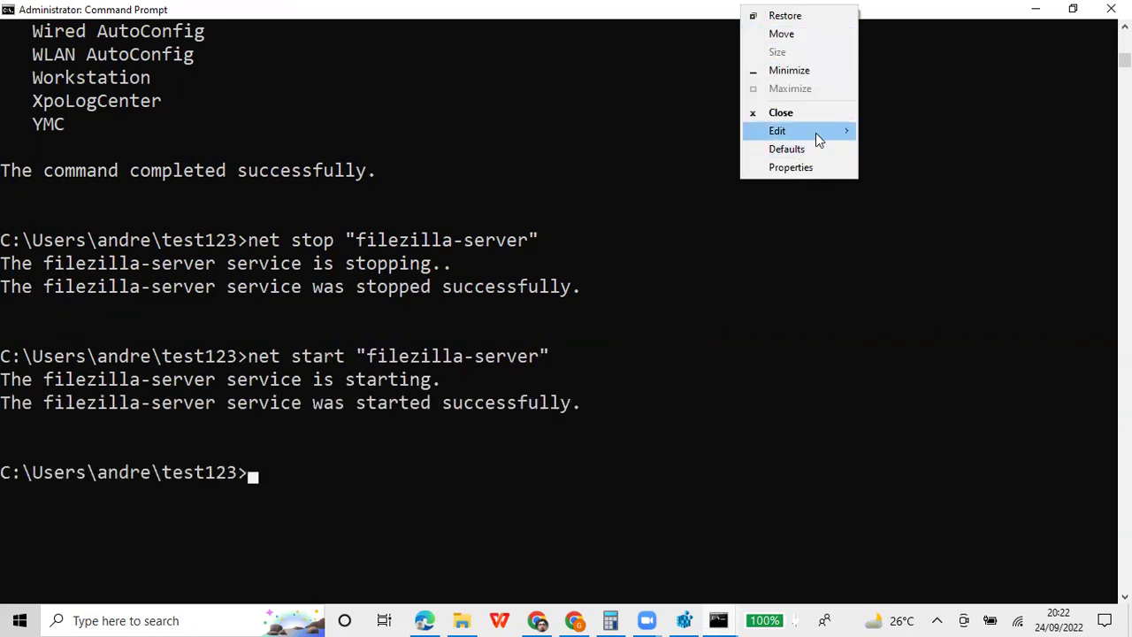
mouse_move(815, 133)
left_click(870, 133)
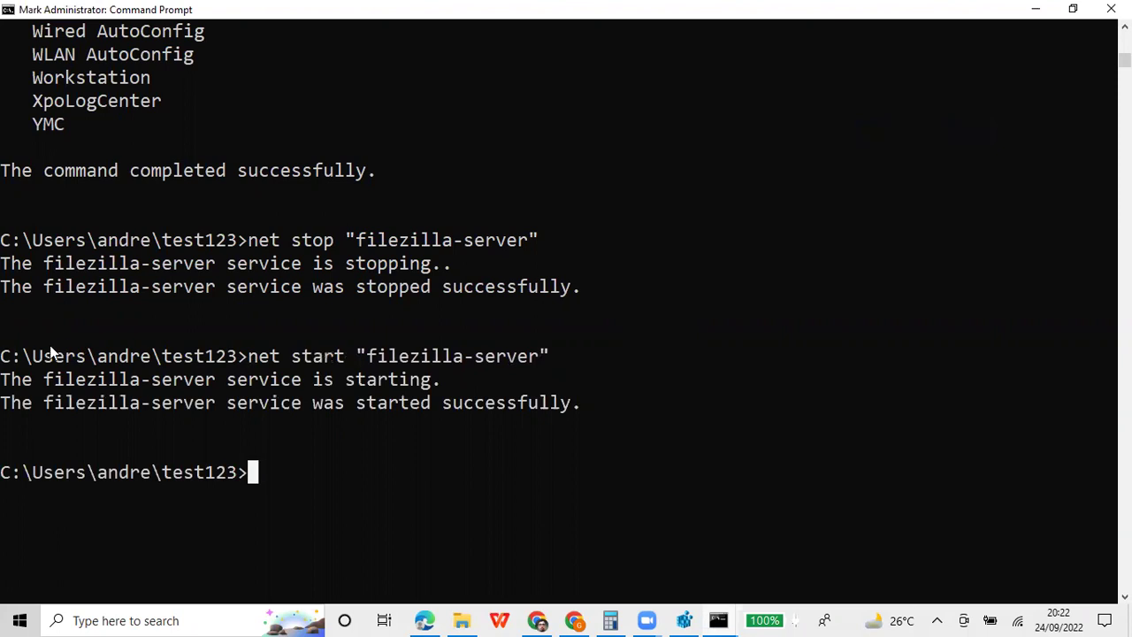
left_click_drag(5, 356, 32, 357)
left_click_drag(139, 371, 275, 468)
key("ctrl+c")
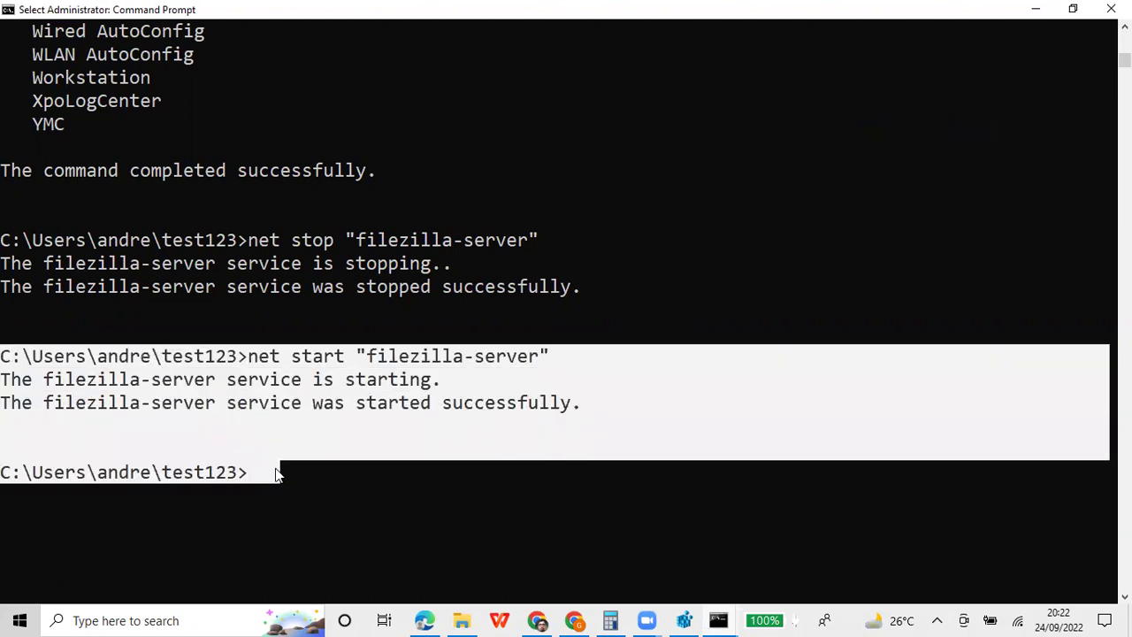
key("Return")
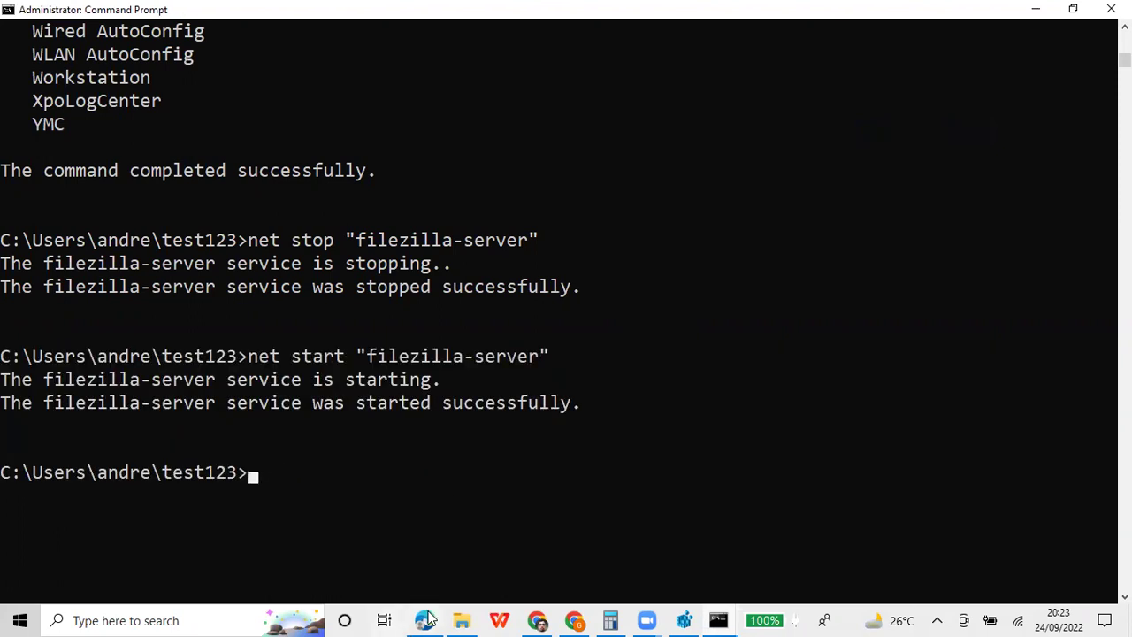
Paste the net start "filezilla-server" output below the net stop output in the Colab cell
left_click(429, 610)
key("Return")
key("Return")
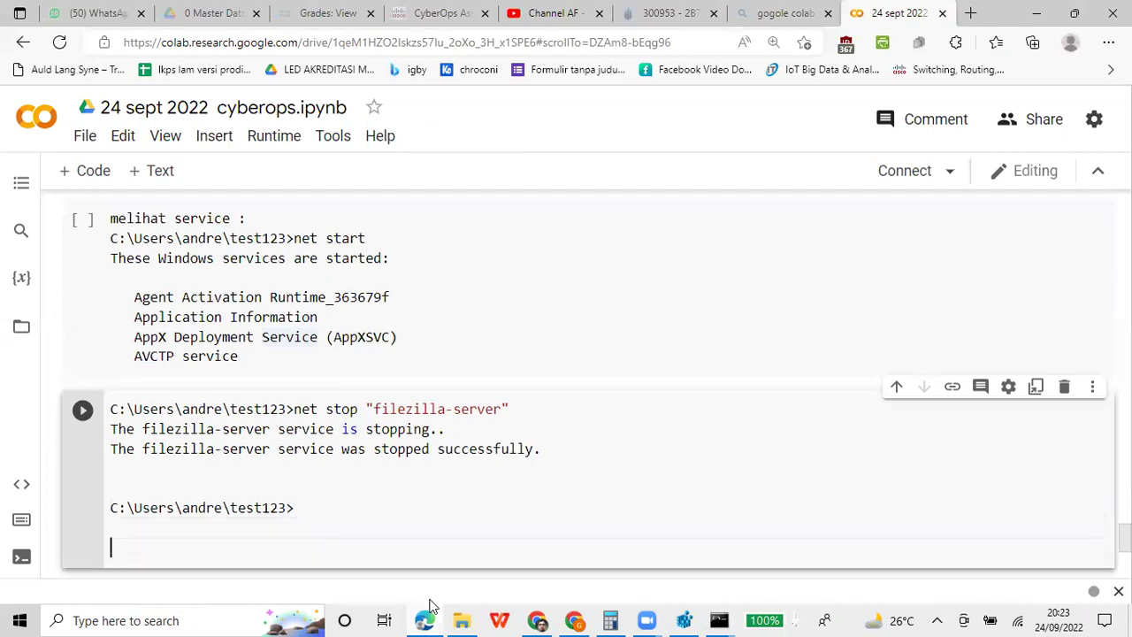
key("ctrl+v")
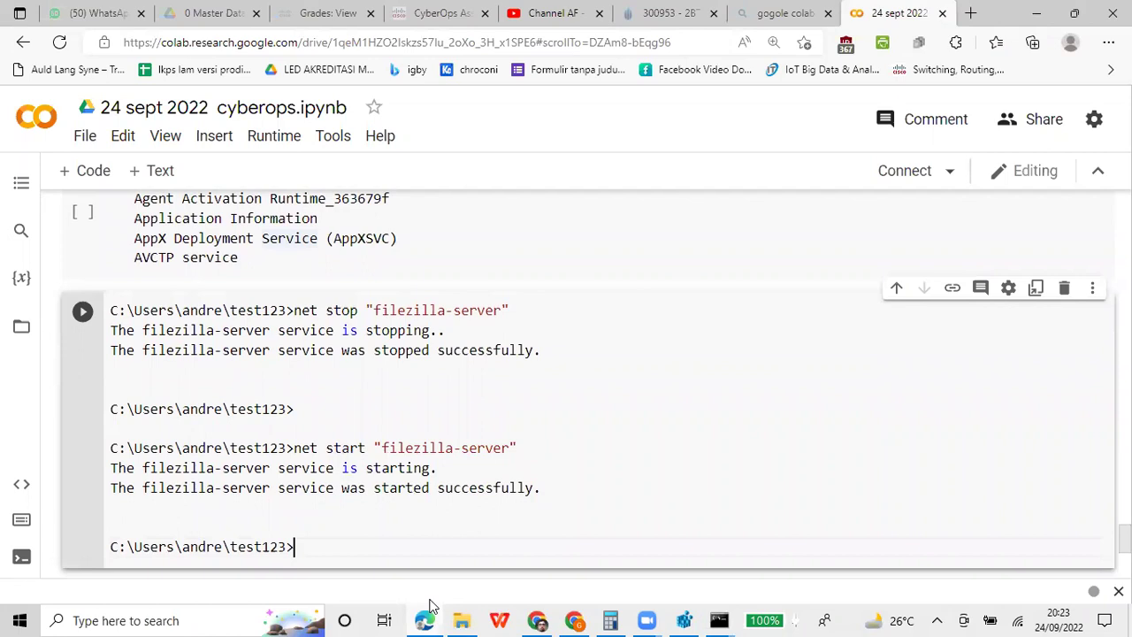
left_click(718, 612)
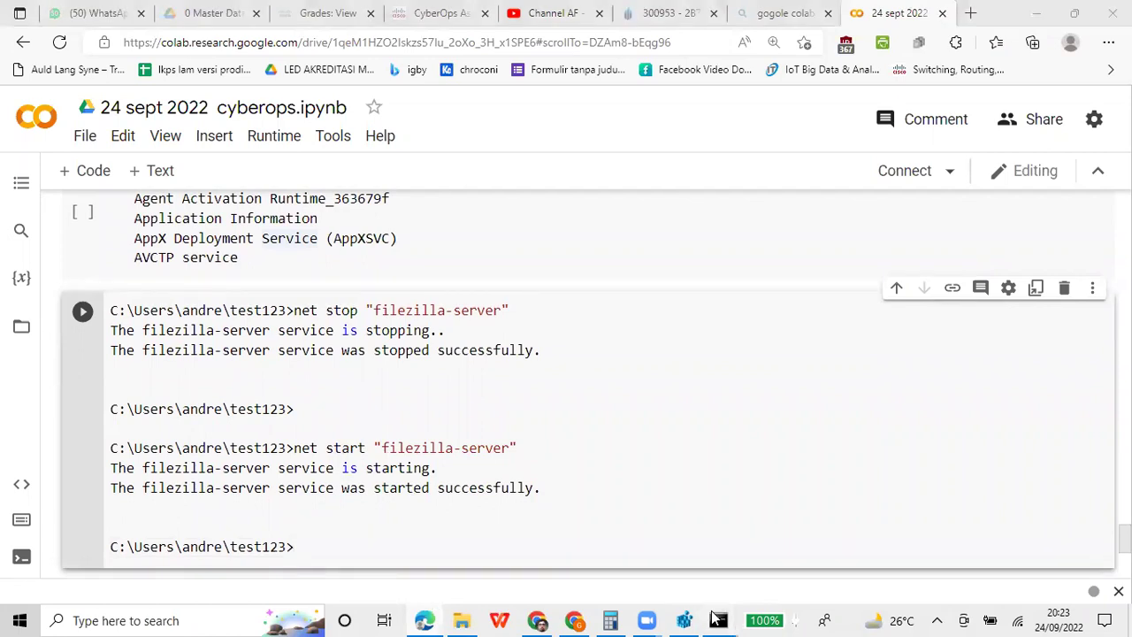
Bring back the Administrator Command Prompt and scroll up through the started-services list, then back down
left_click(768, 547)
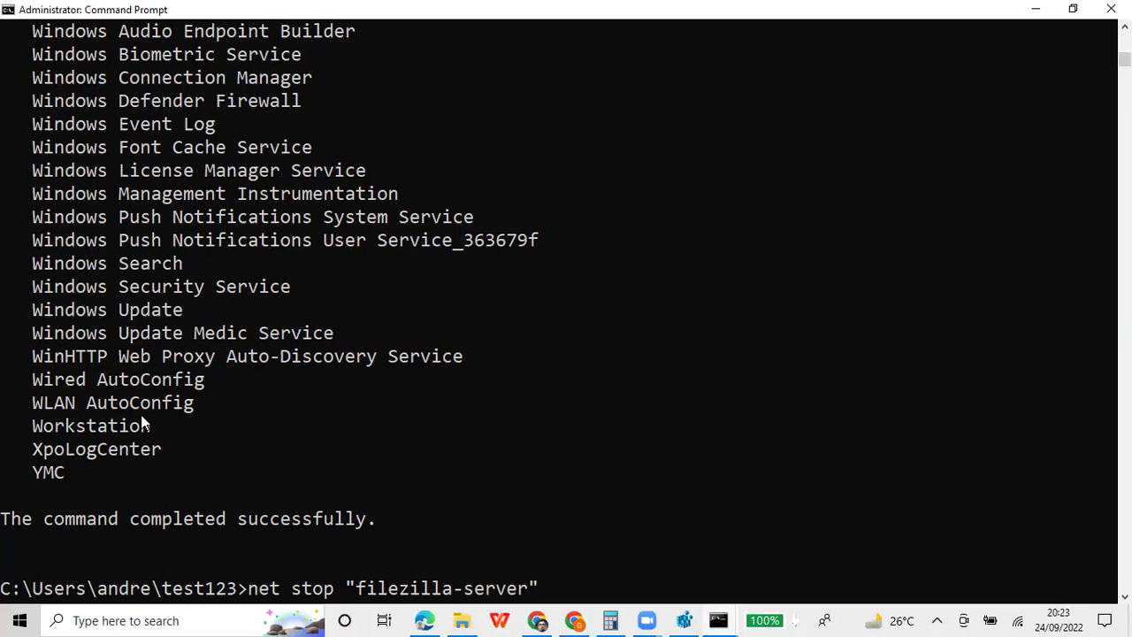
scroll(142, 418, "up", 4)
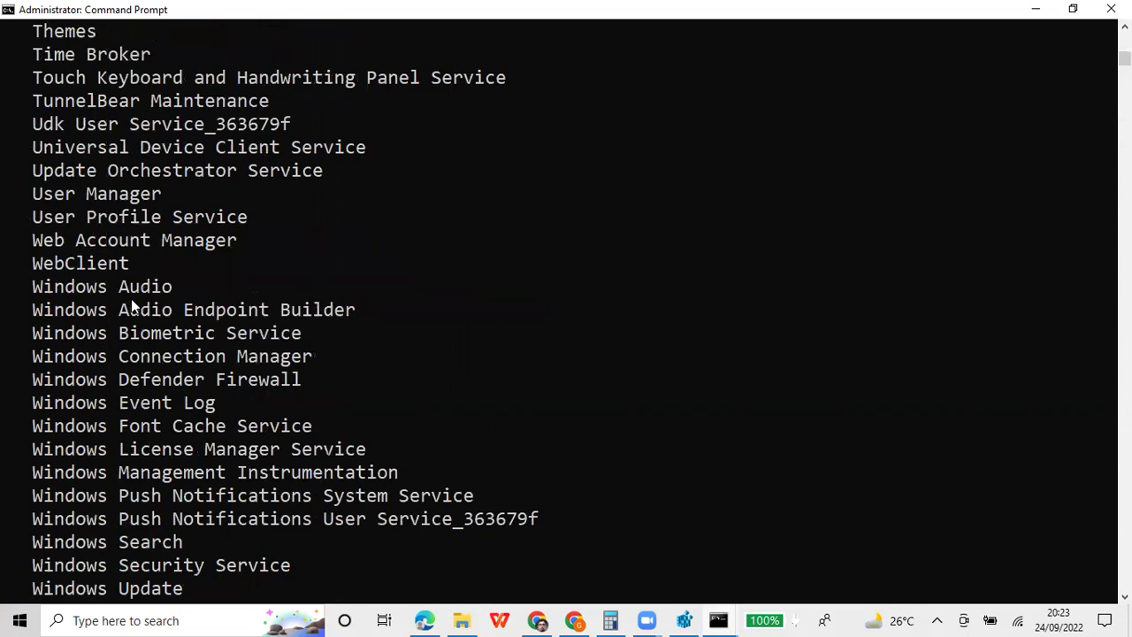
scroll(203, 393, "up", 2)
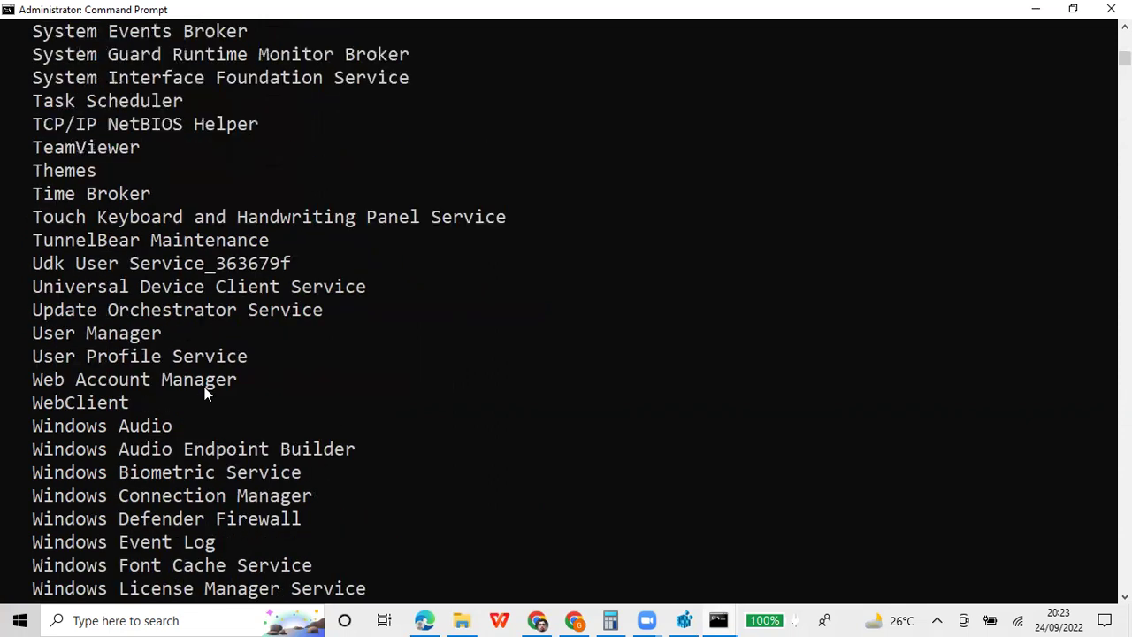
scroll(185, 310, "up", 2)
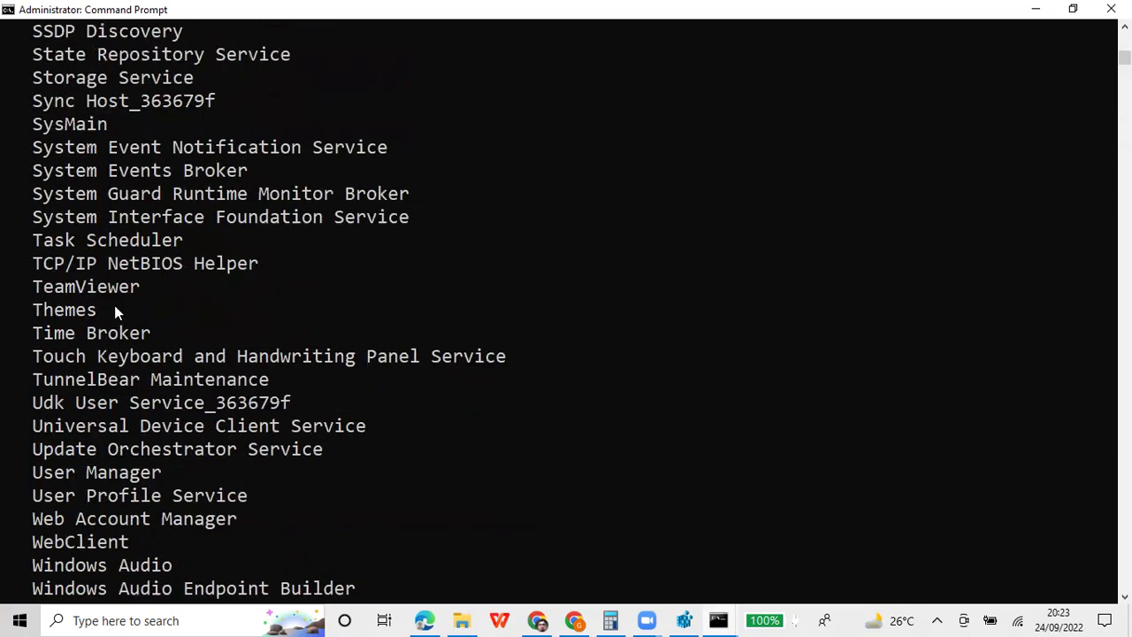
scroll(138, 293, "up", 5)
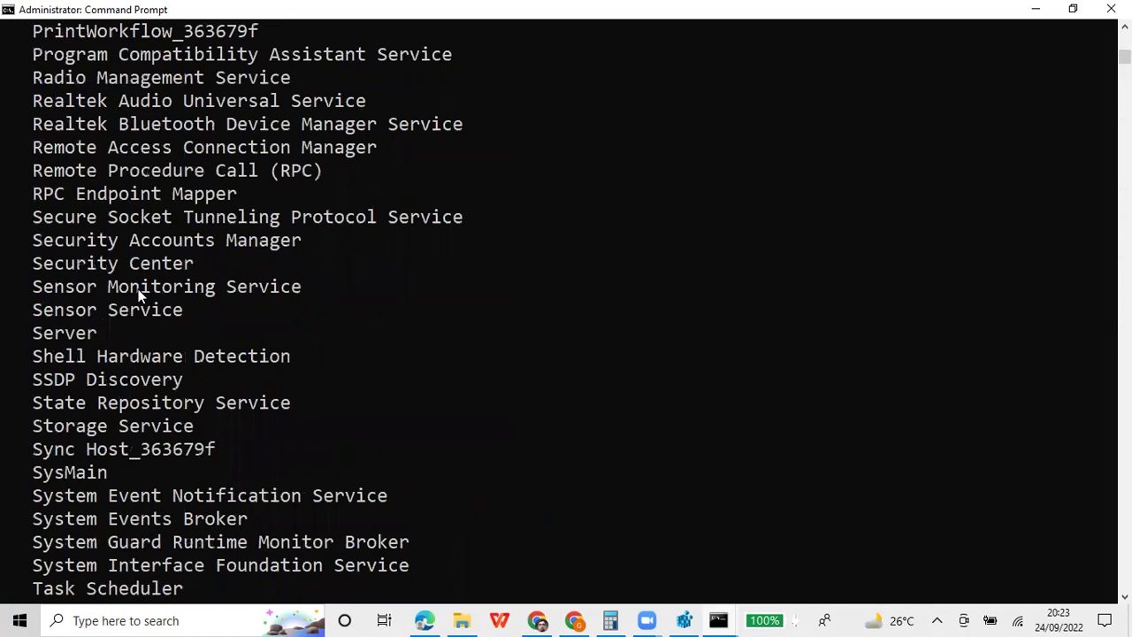
scroll(142, 296, "down", 20)
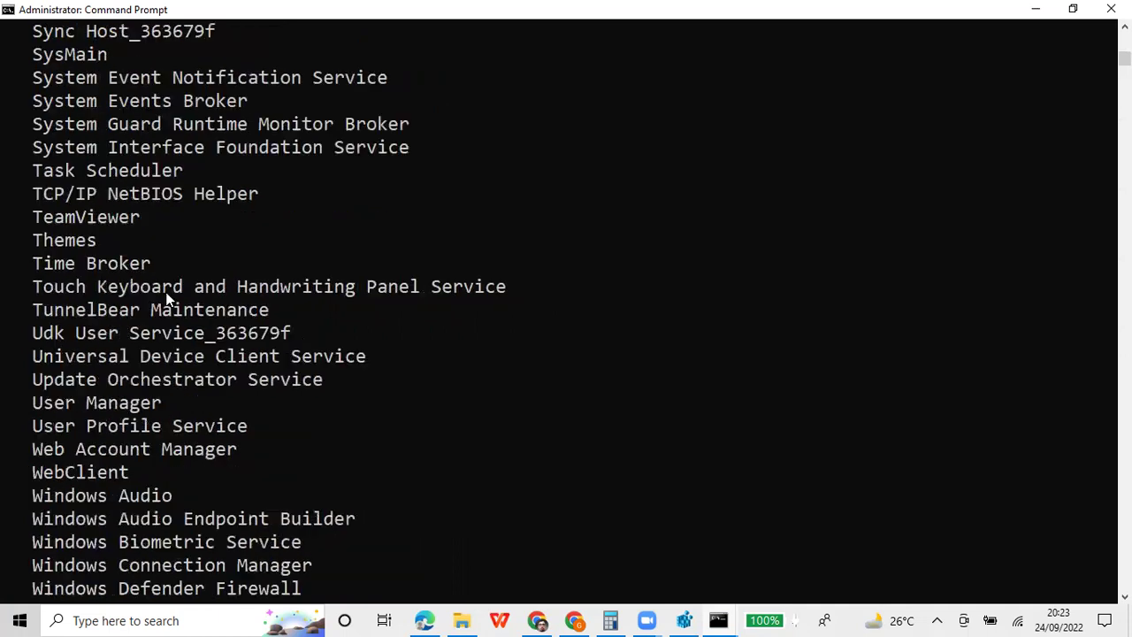
Show the NET syntax help with net ?, then try the misspelled net accoount ?
type("ne")
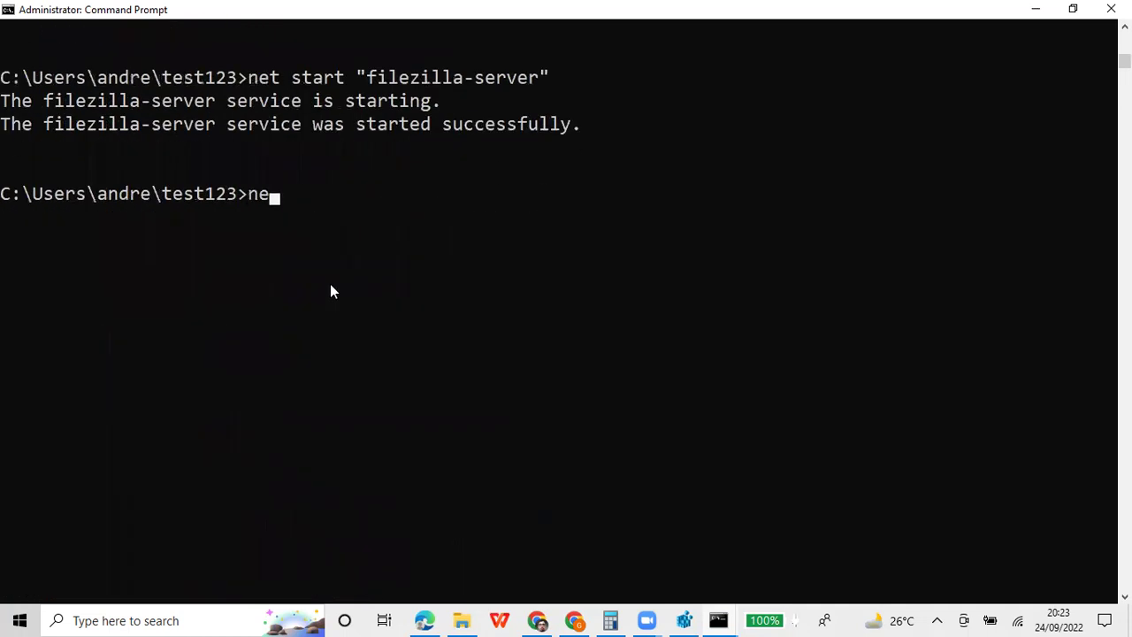
type("t ?")
key("Return")
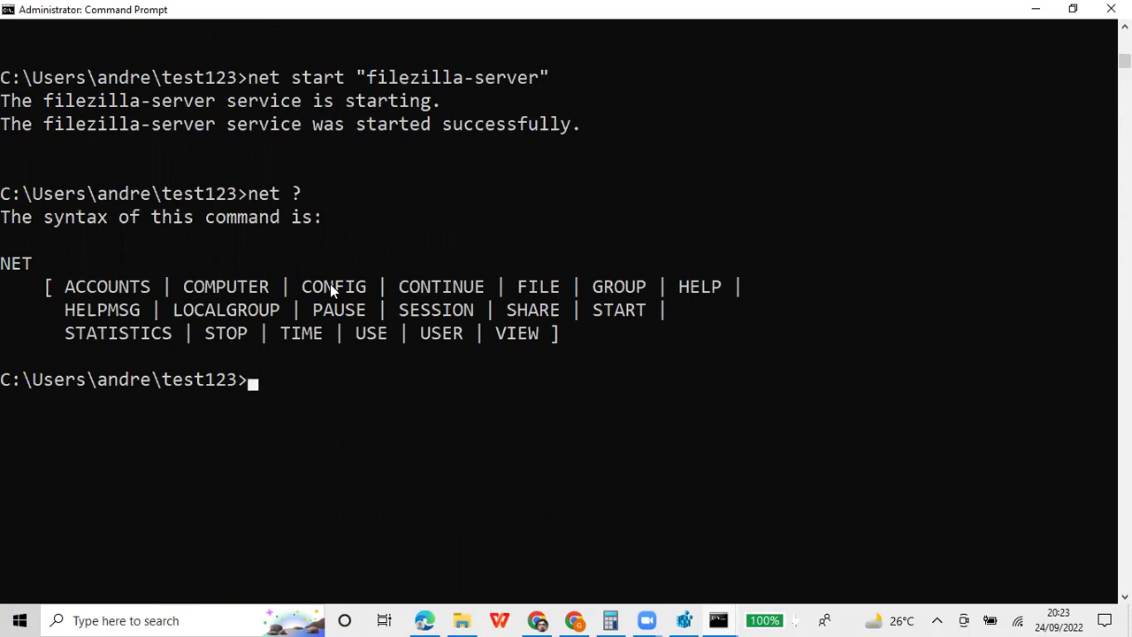
type("accout")
key("BackSpace")
key("BackSpace")
key("BackSpace")
key("BackSpace")
key("BackSpace")
key("BackSpace")
key("BackSpace")
type("net accoou")
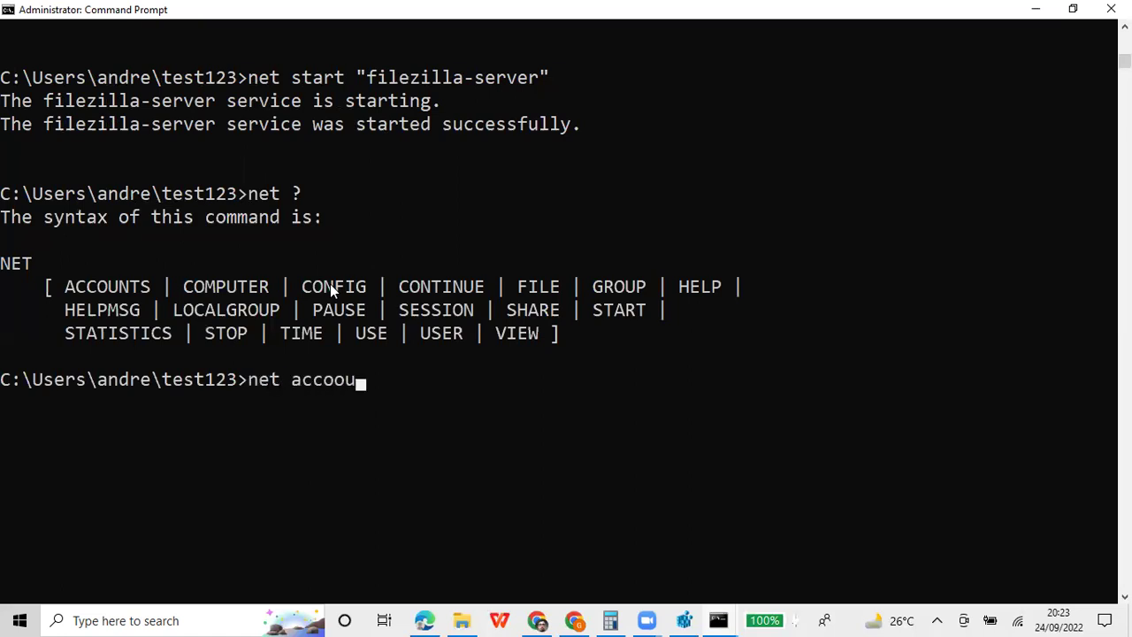
type("nt ?")
key("Return")
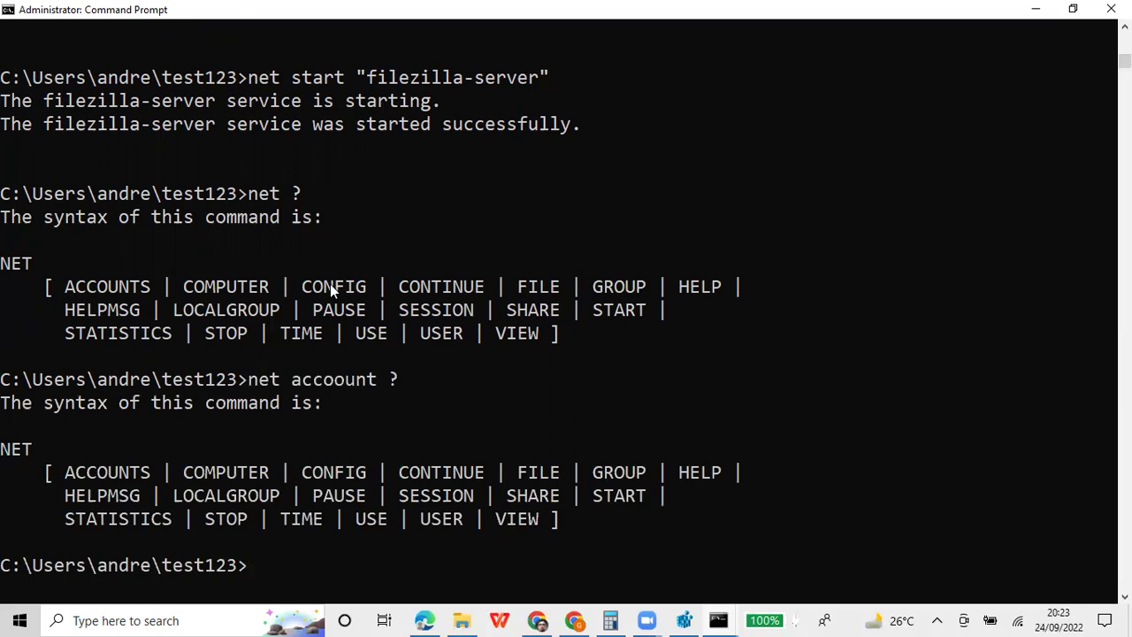
Run net view ? to show the NET VIEW syntax with /CACHE, /ALL and /DOMAIN
key("Up")
key("BackSpace")
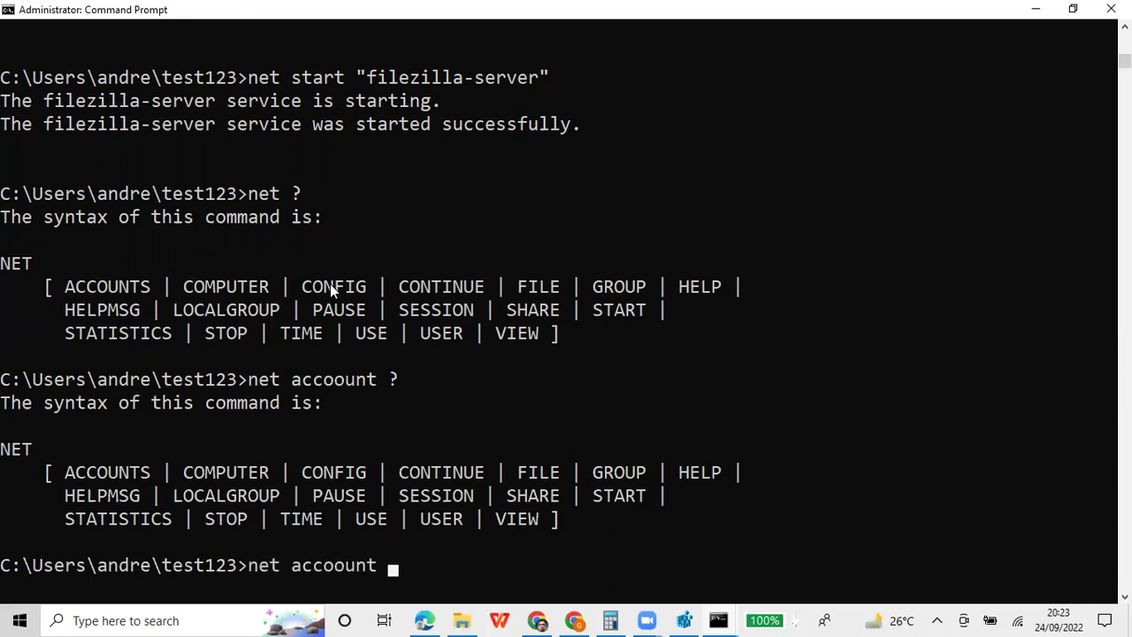
key("Escape")
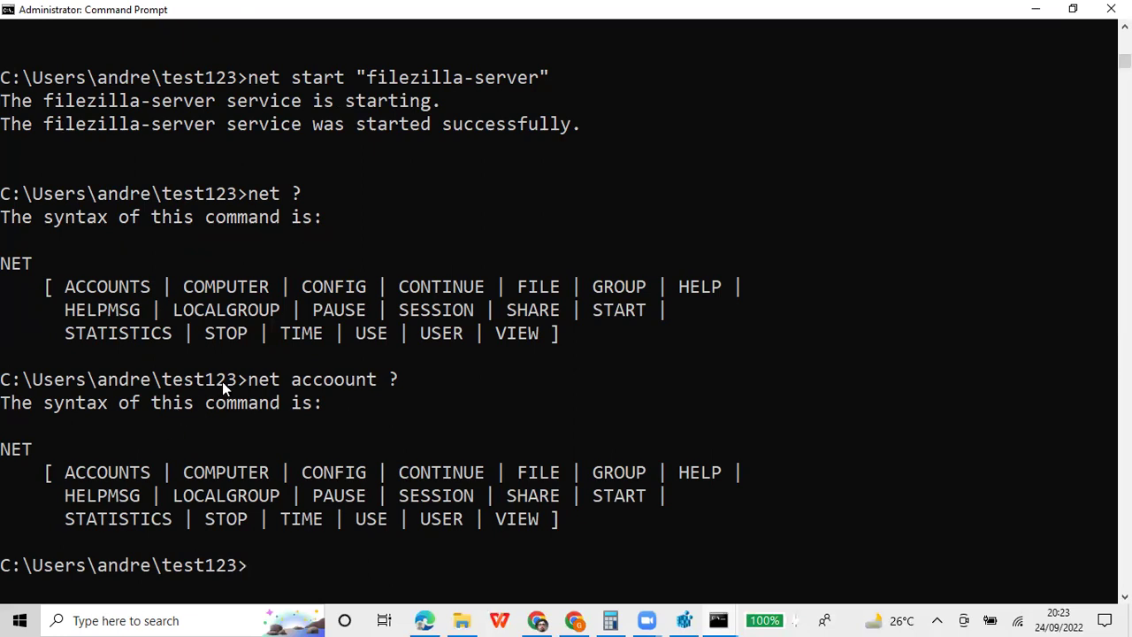
type("net view ?")
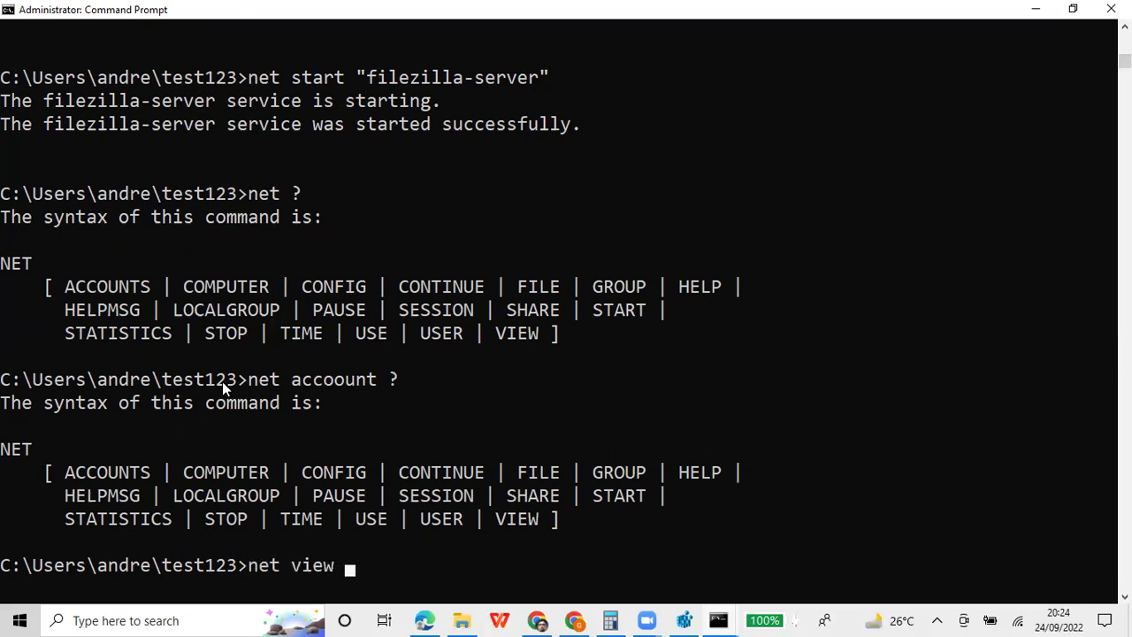
key("Return")
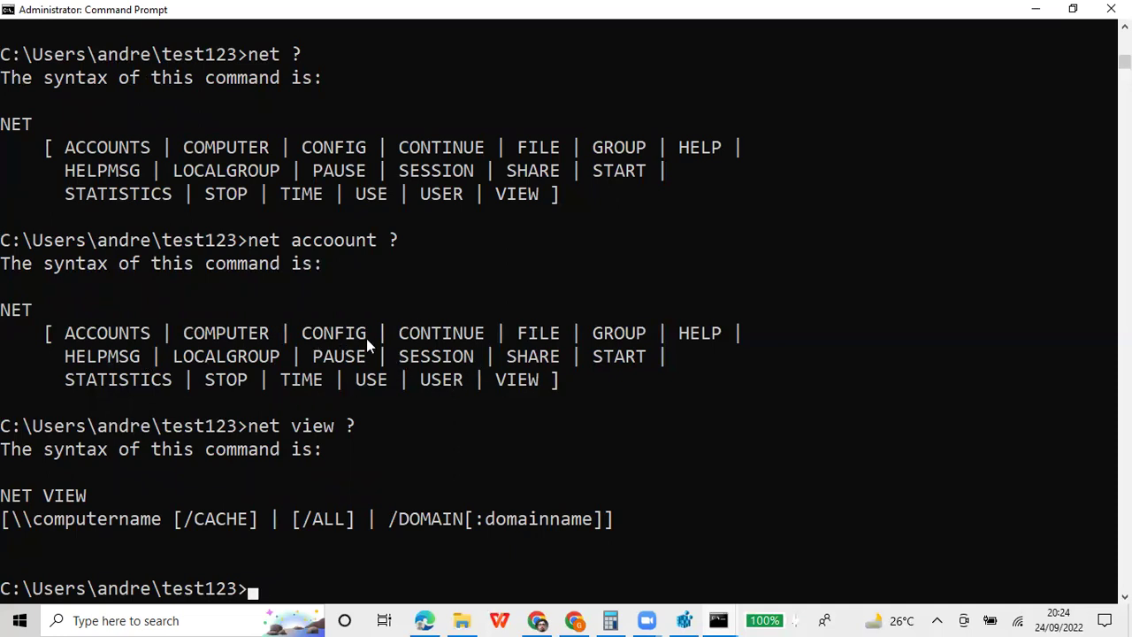
Minimize Command Prompt, add a new empty Colab code cell, and select the filezilla output cell
left_click(1036, 9)
scroll(480, 336, "down", 2)
left_click(88, 170)
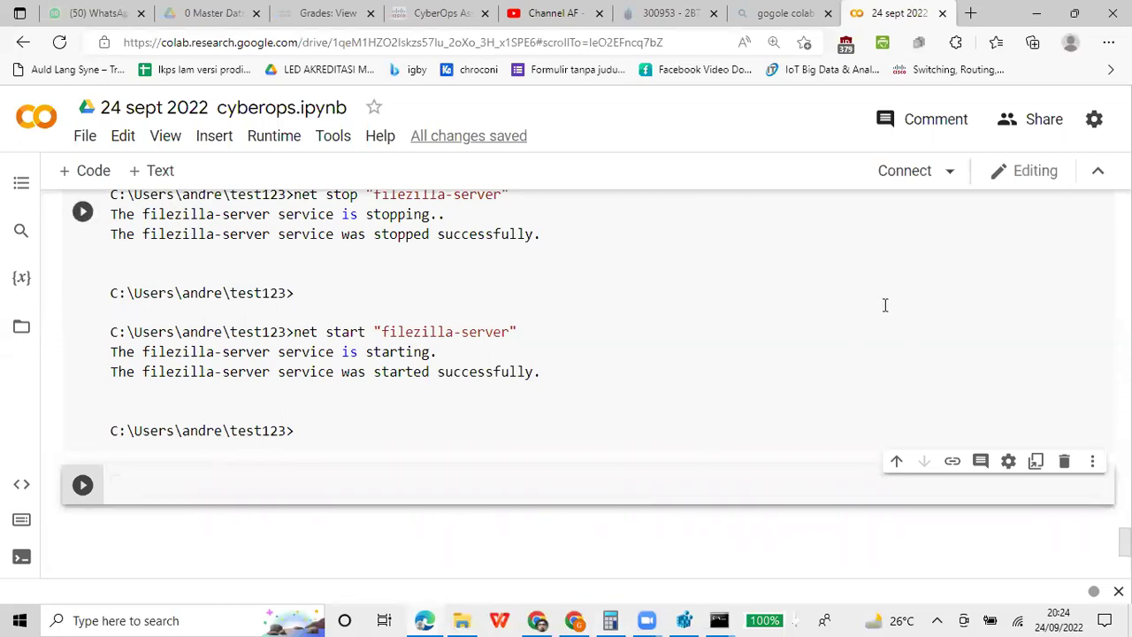
key("Up")
key("Up")
key("Up")
key("Up")
key("Up")
key("Up")
key("Up")
key("Up")
key("Up")
key("Up")
key("Up")
key("Up")
key("Up")
key("Up")
key("Up")
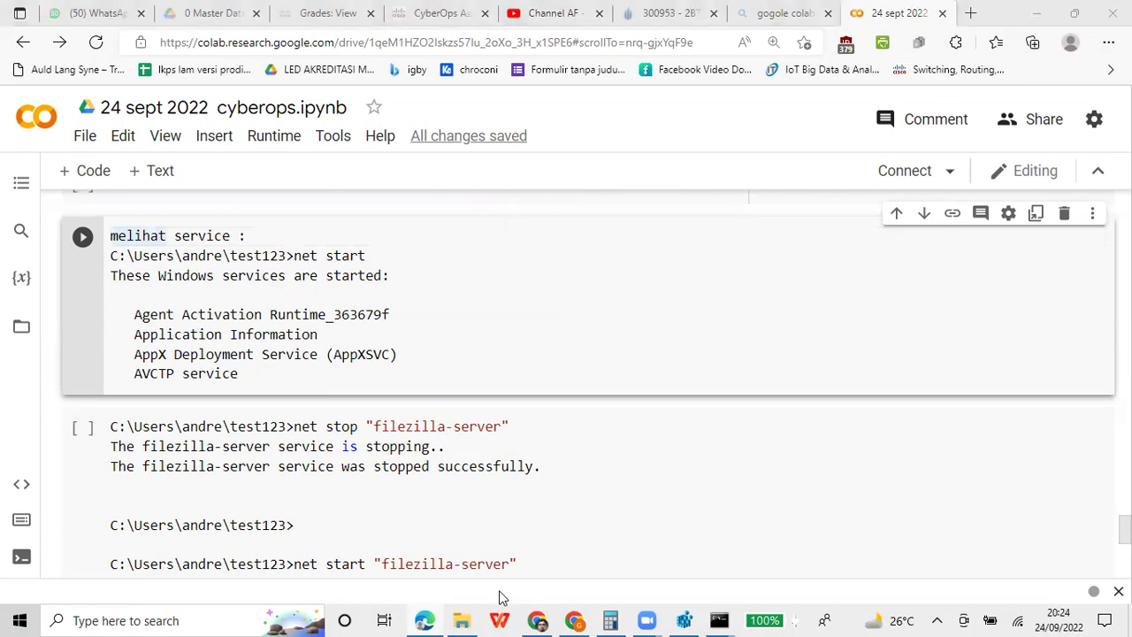
scroll(518, 278, "down", 2)
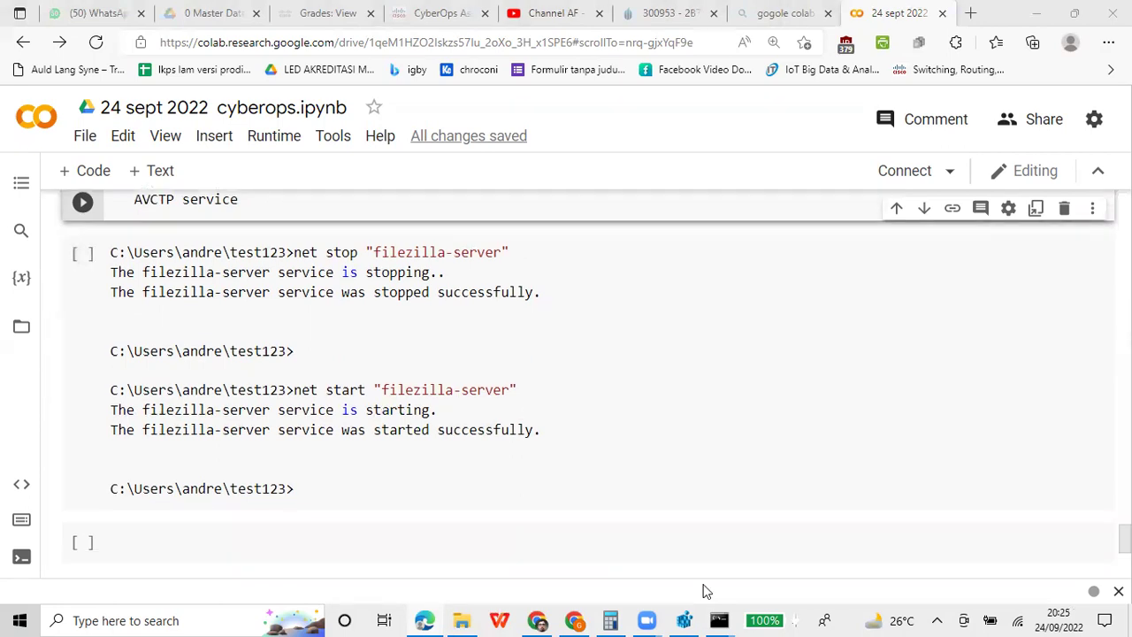
left_click(405, 389)
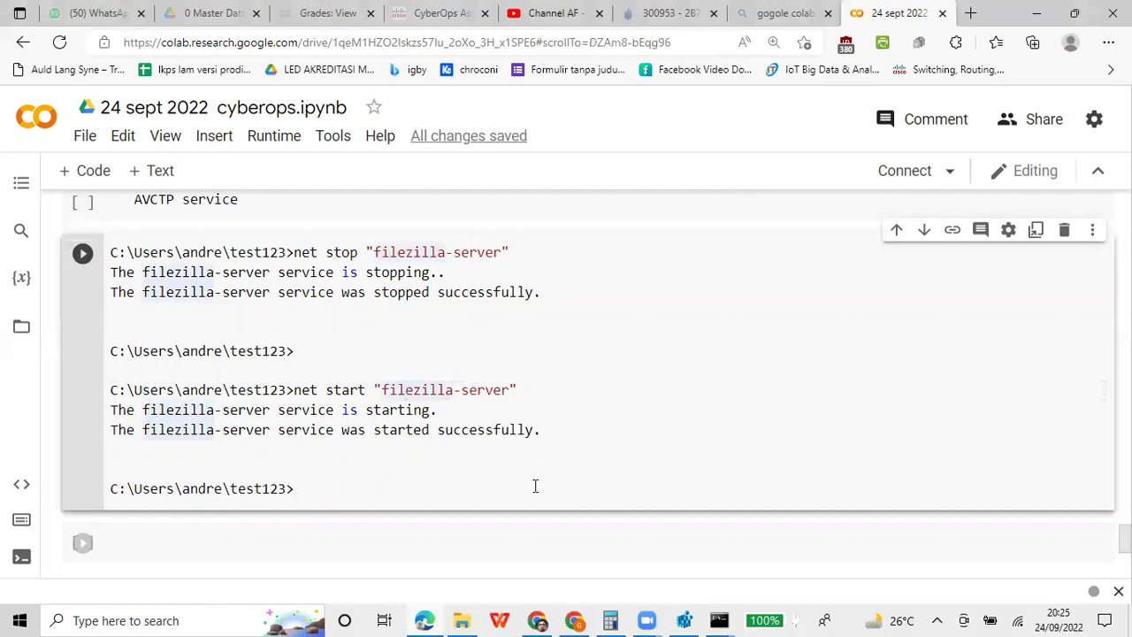
Bring the Administrator Command Prompt back showing the net view ? help
left_click(718, 620)
left_click(766, 535)
scroll(726, 332, "down", 5)
scroll(720, 336, "up", 2)
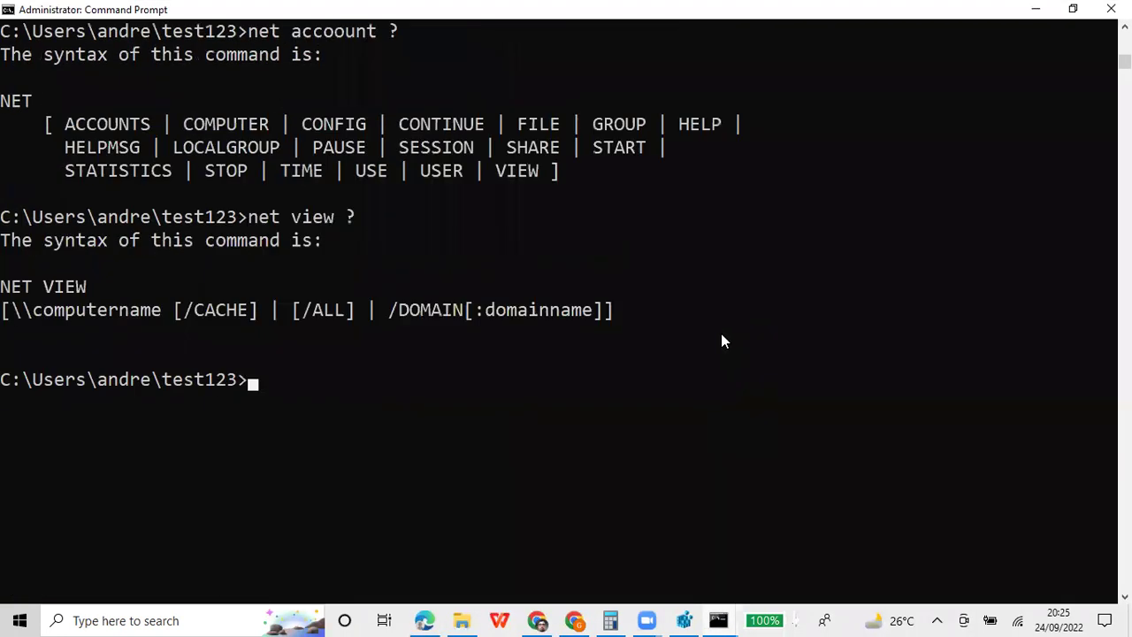
Shrink and reposition the Command Prompt window beside the notebook and run hostname
left_click(1072, 8)
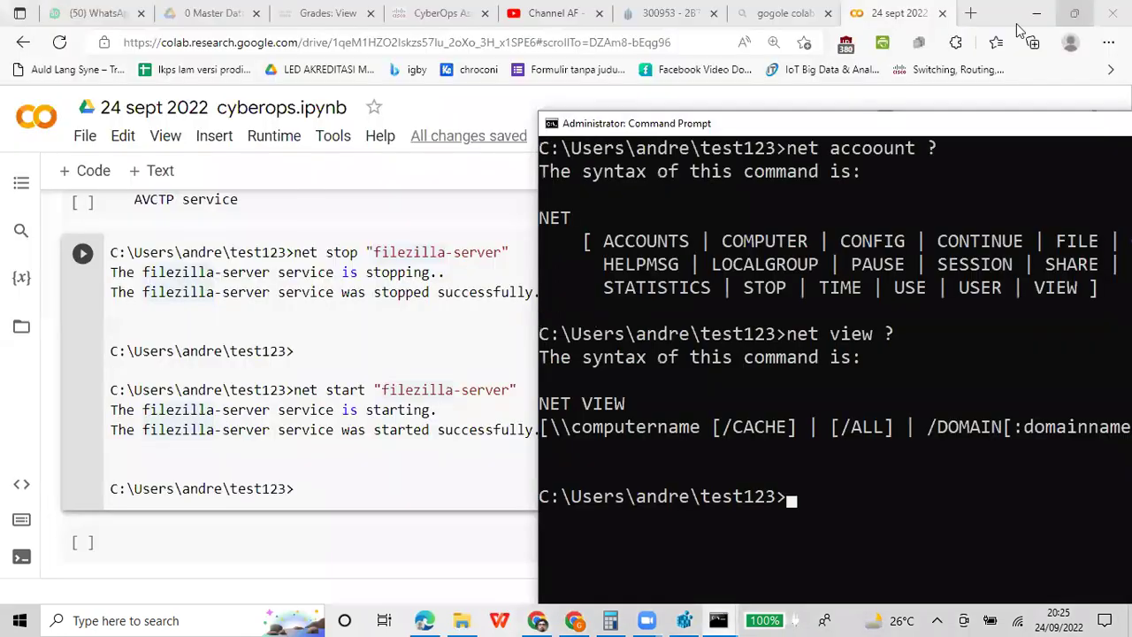
left_click_drag(773, 124, 775, 94)
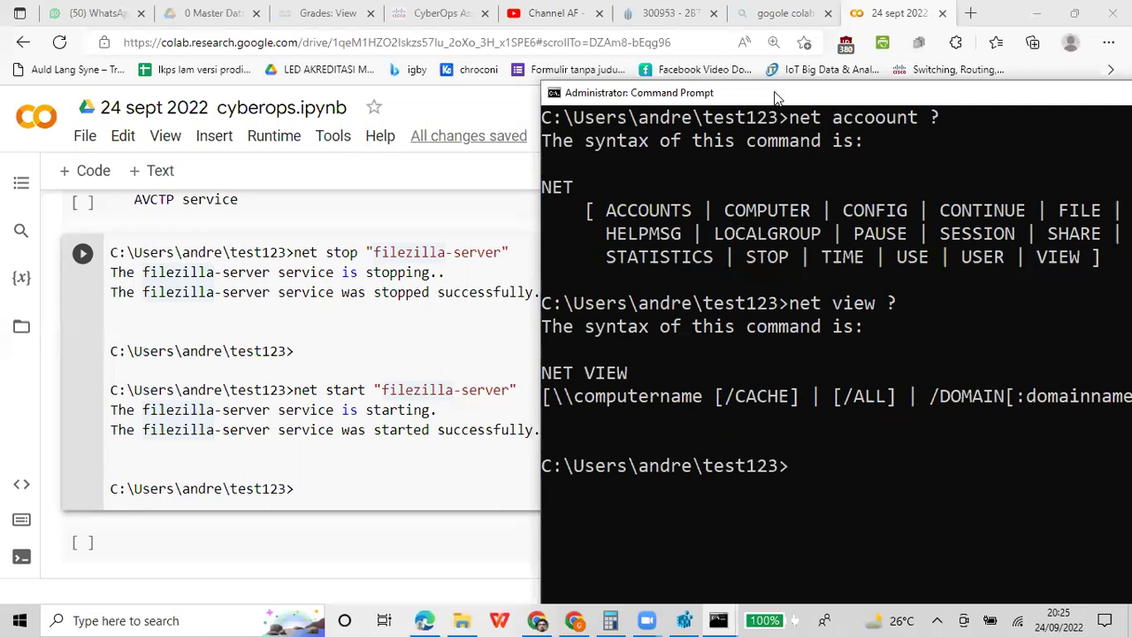
type("hostname")
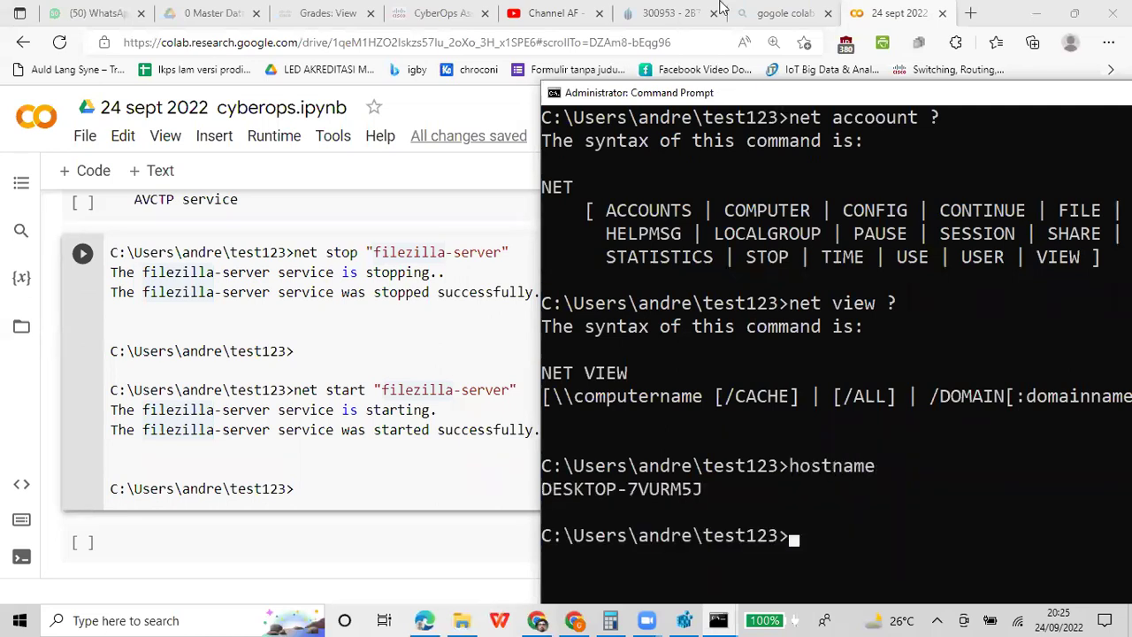
left_click_drag(734, 95, 448, 37)
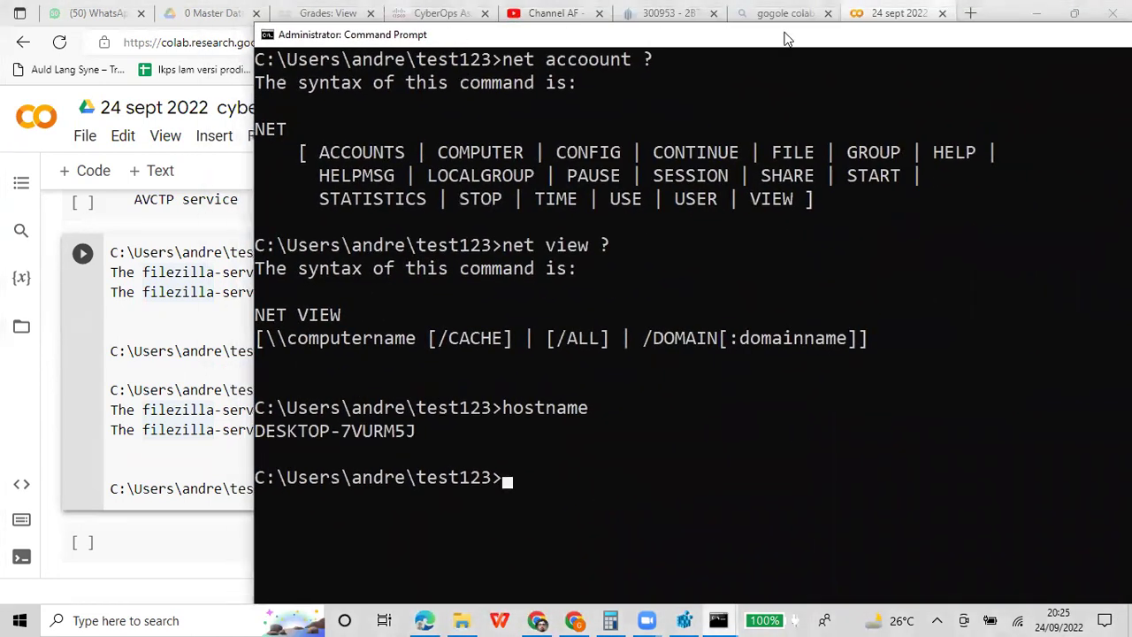
Mark and copy the hostname command with its DESKTOP-7VURM5J result
right_click(747, 35)
mouse_move(831, 162)
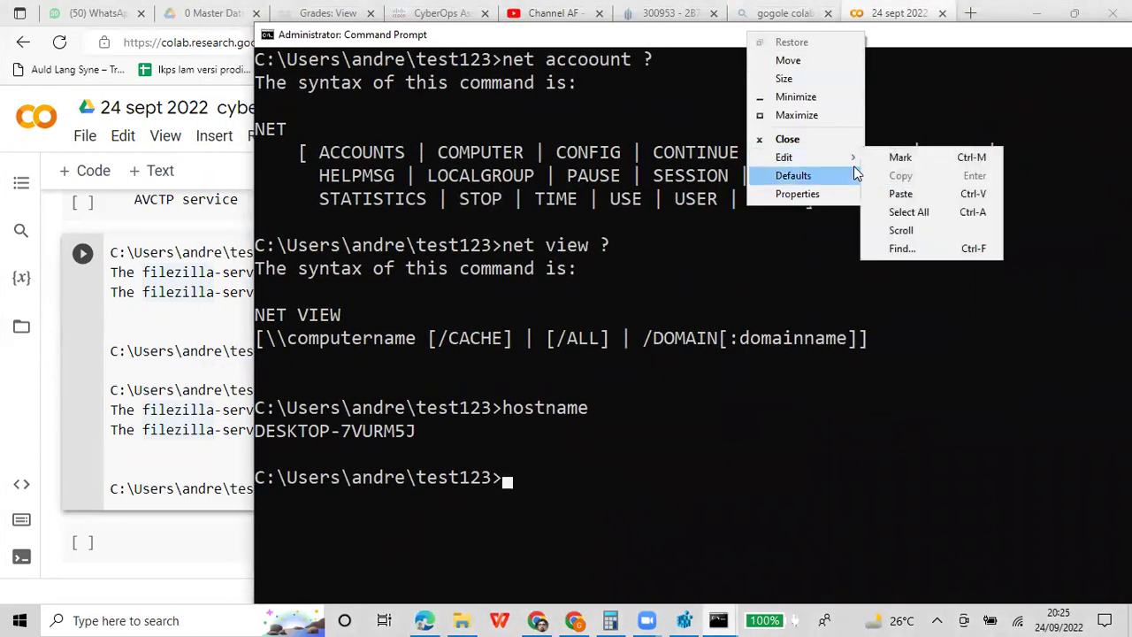
left_click(897, 157)
left_click_drag(261, 416, 527, 480)
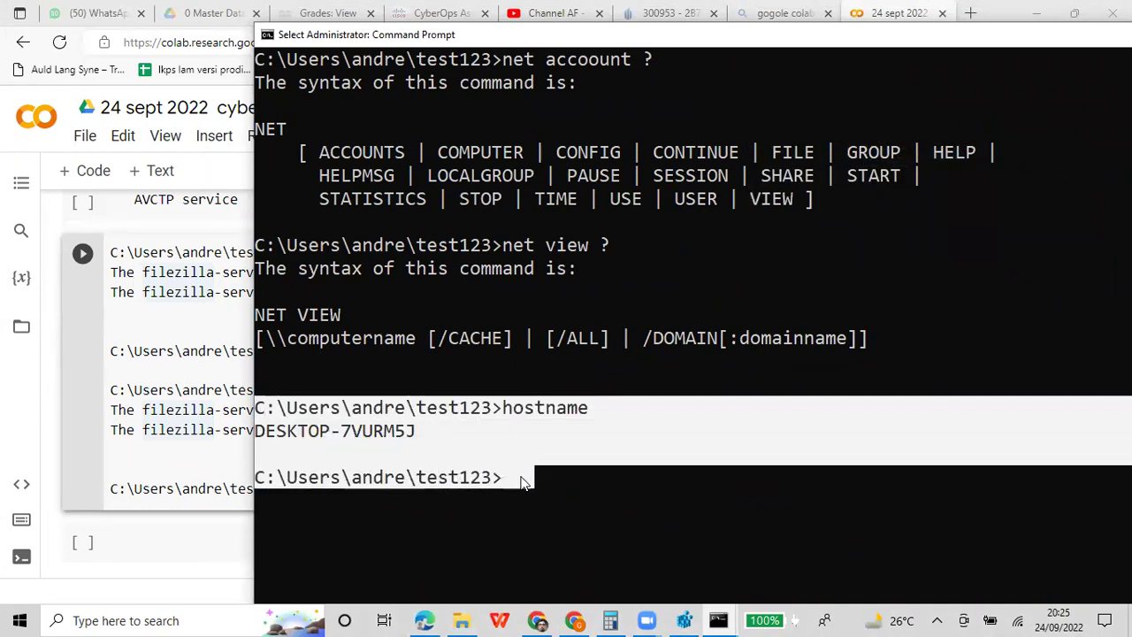
key("Return")
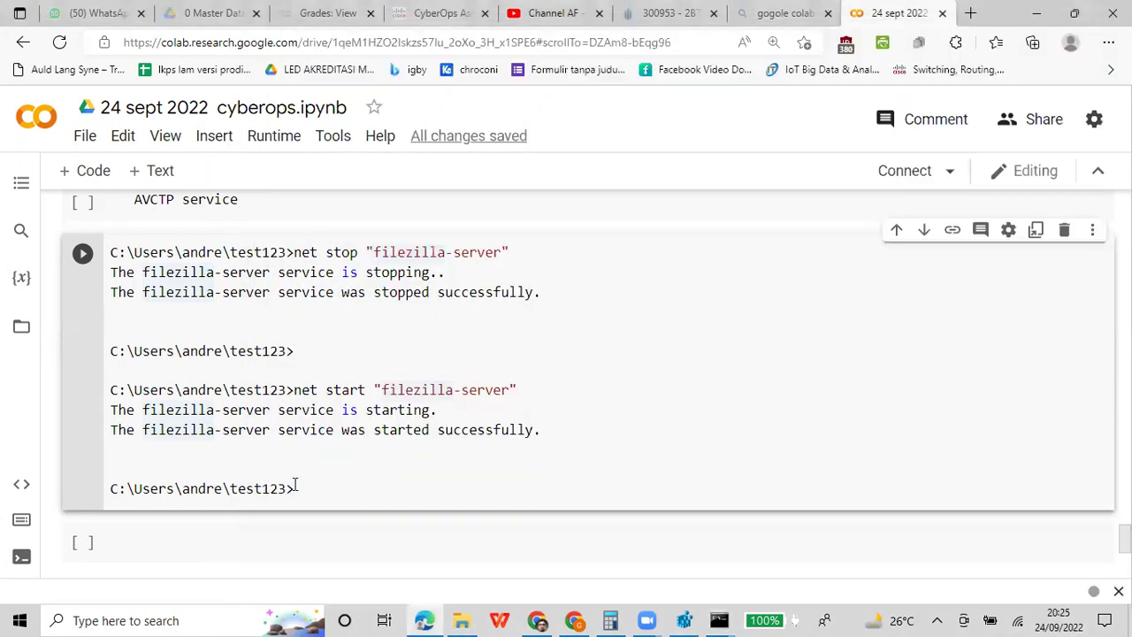
Paste the hostname output into the empty Colab cell below the filezilla results
left_click(216, 469)
key("Down")
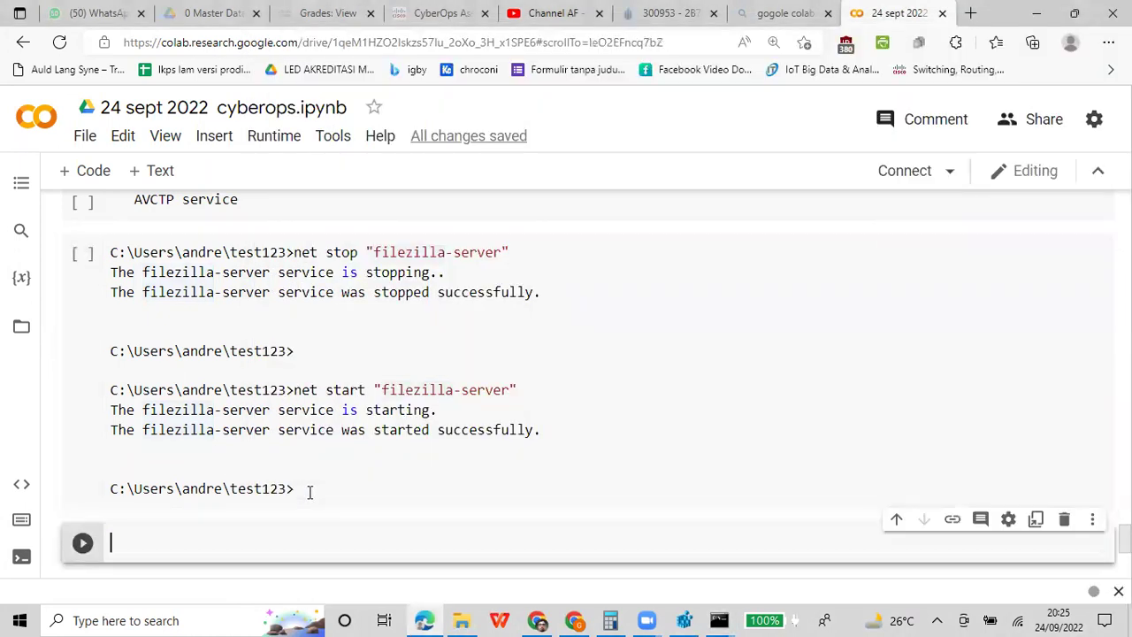
type("C:\\Users\\andre\\test123>hostname DESKTOP-7VURM5J  C:\\Users\\andre\\test123>")
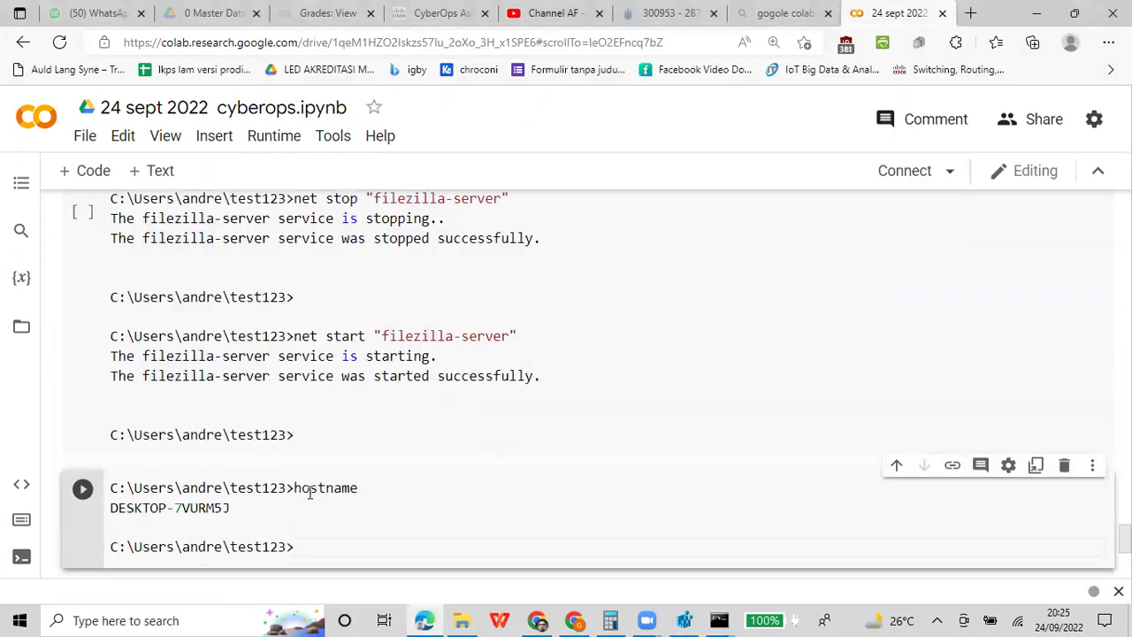
Dismiss the accidentally opened Start menu and bring the Administrator Command Prompt to the front
left_click(19, 619)
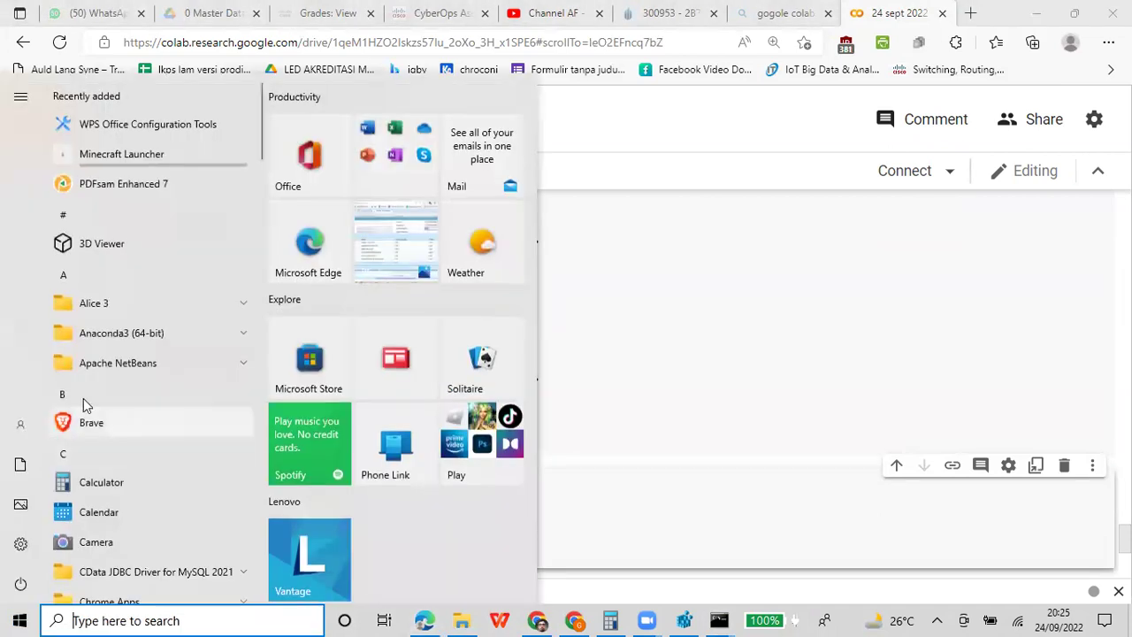
left_click(813, 336)
left_click(721, 618)
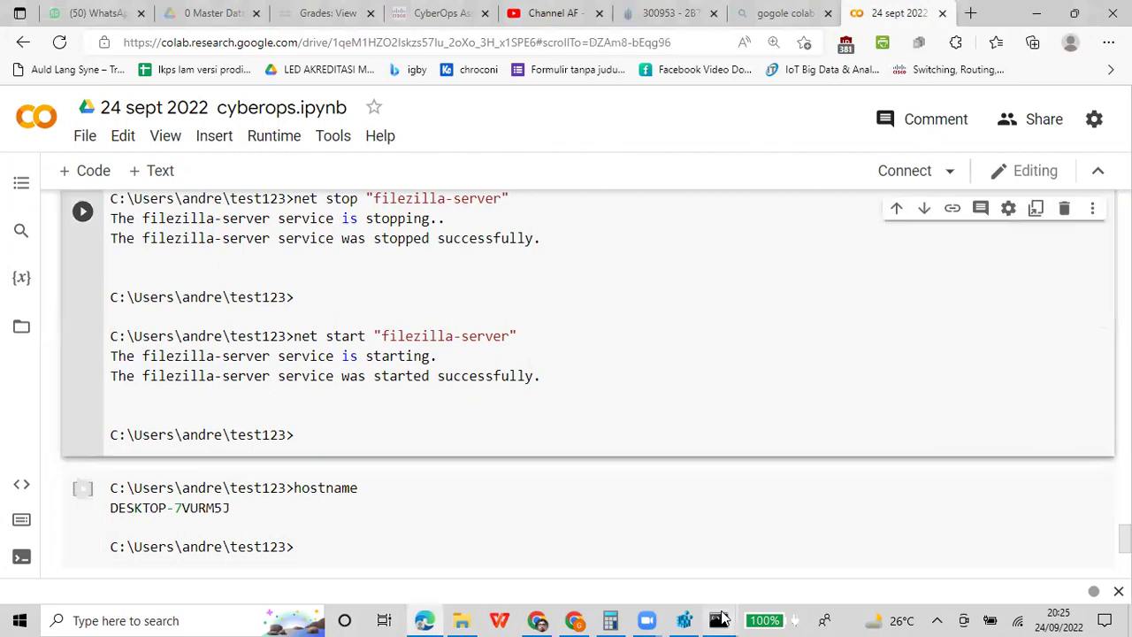
left_click(767, 563)
Run winver to see Windows 10 version 21H2, then close the About Windows dialog
type("winver")
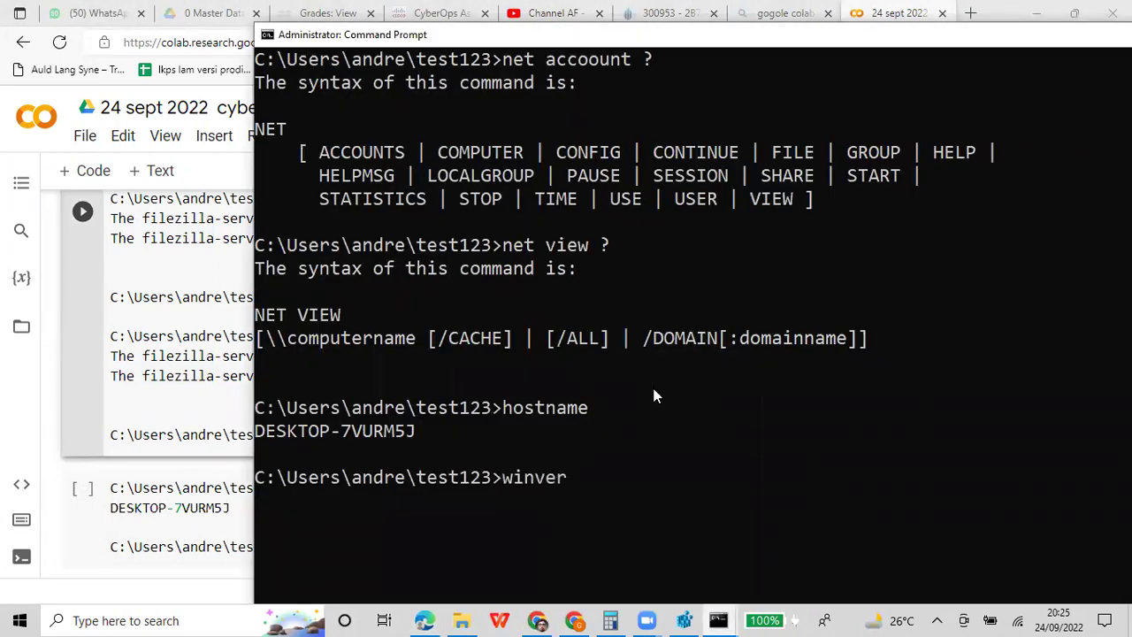
key("Return")
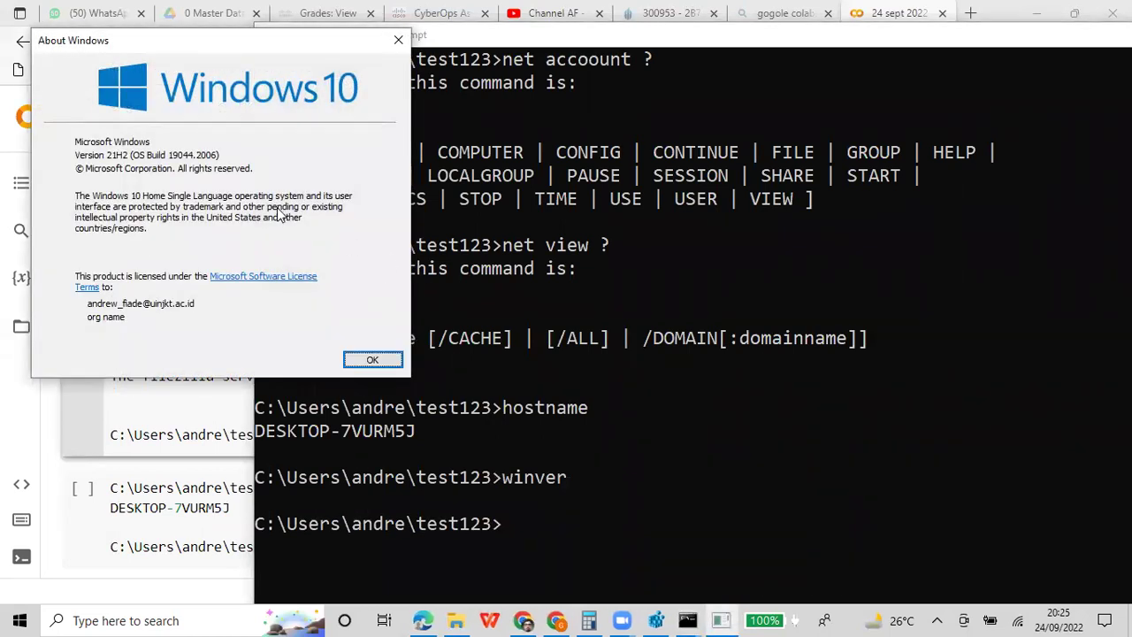
left_click(372, 360)
Mark and copy the winver line and the prompt below it
right_click(579, 40)
mouse_move(601, 157)
left_click(713, 159)
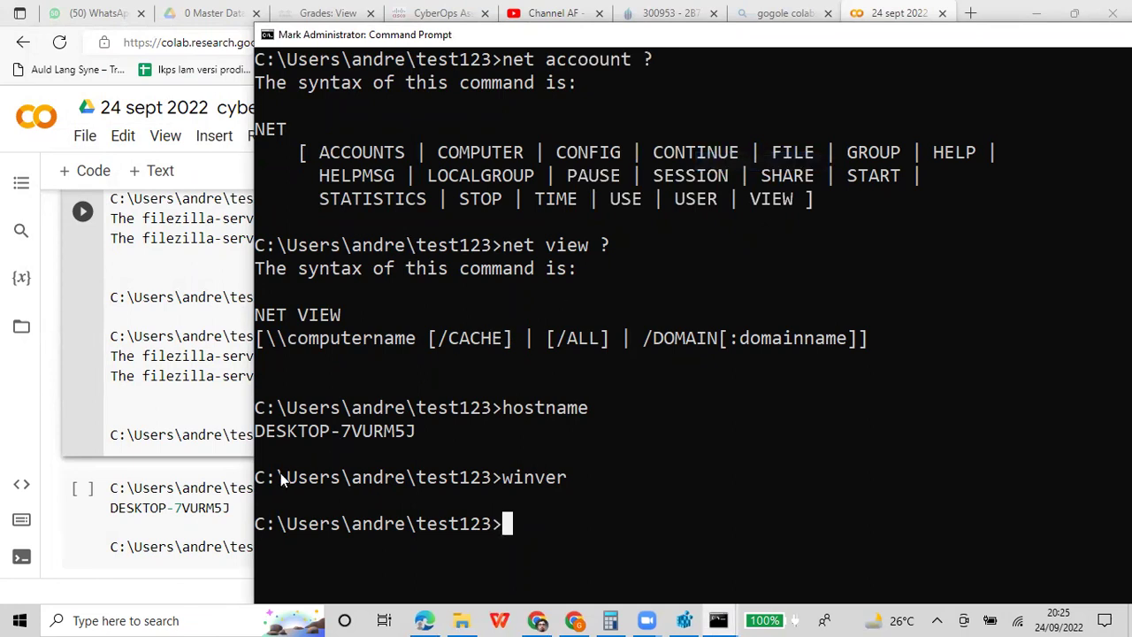
left_click_drag(257, 479, 411, 494)
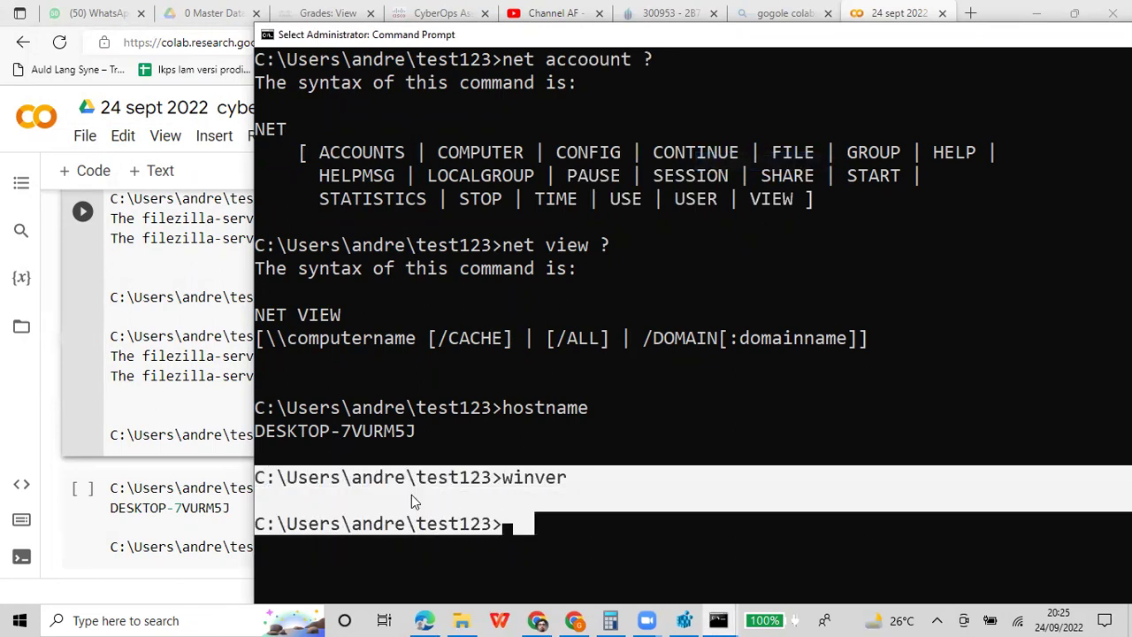
key("Return")
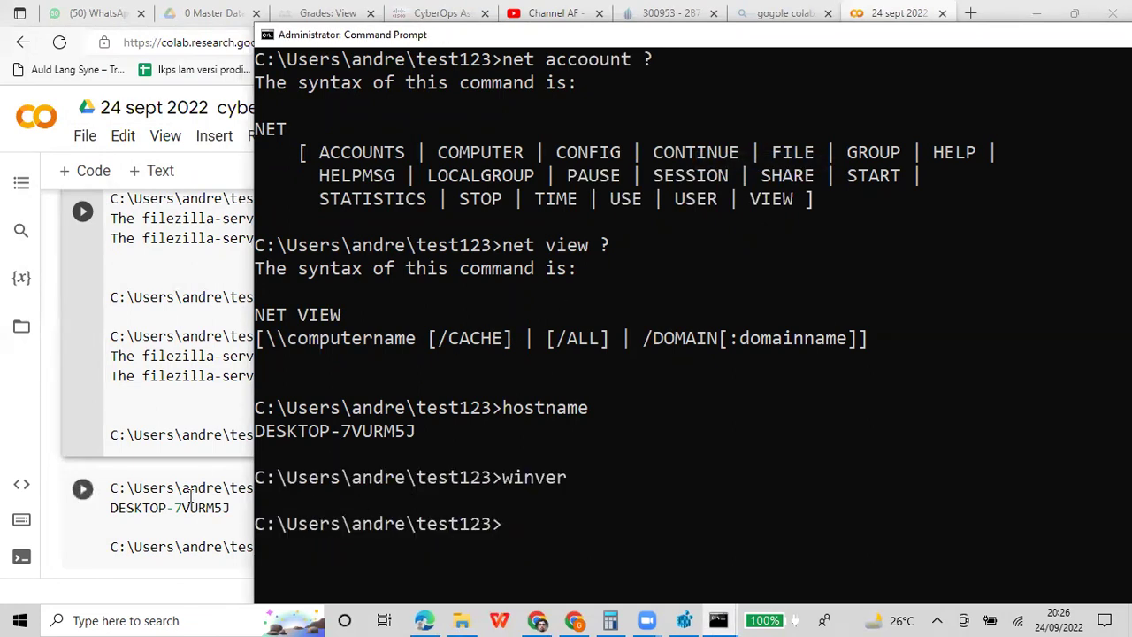
Paste the winver lines beneath the hostname output in the Colab cell
left_click(189, 488)
scroll(316, 491, "down", 1)
left_click(358, 431)
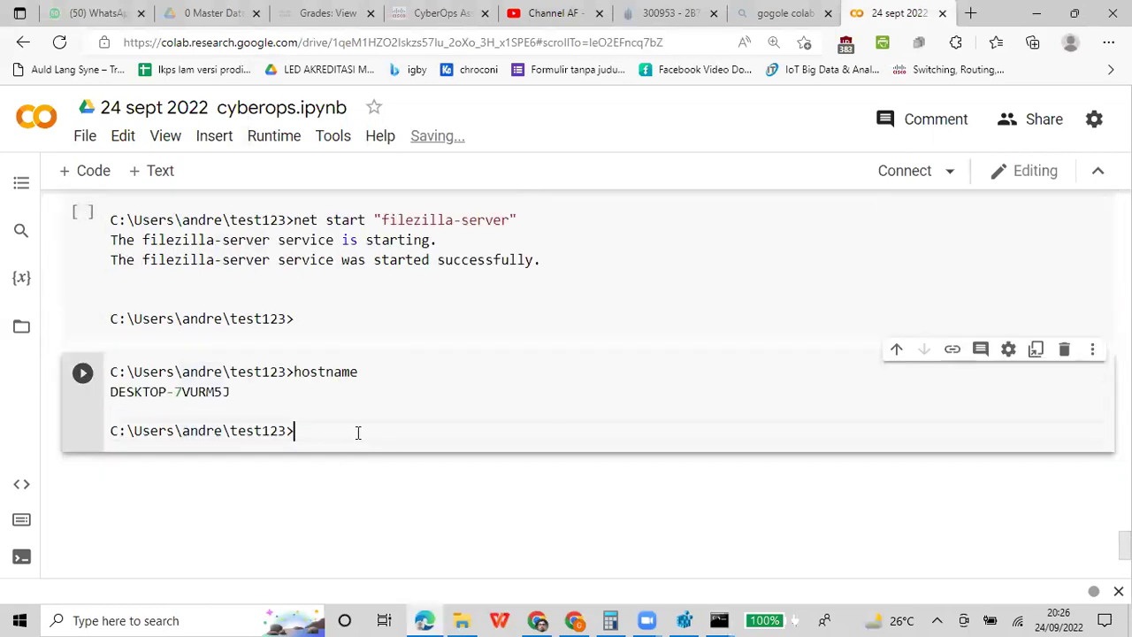
key("Return")
key("Return")
key("Return")
type("C:\\Users\\andre\\test123>winver  C:\\Users\\andre\\test123>")
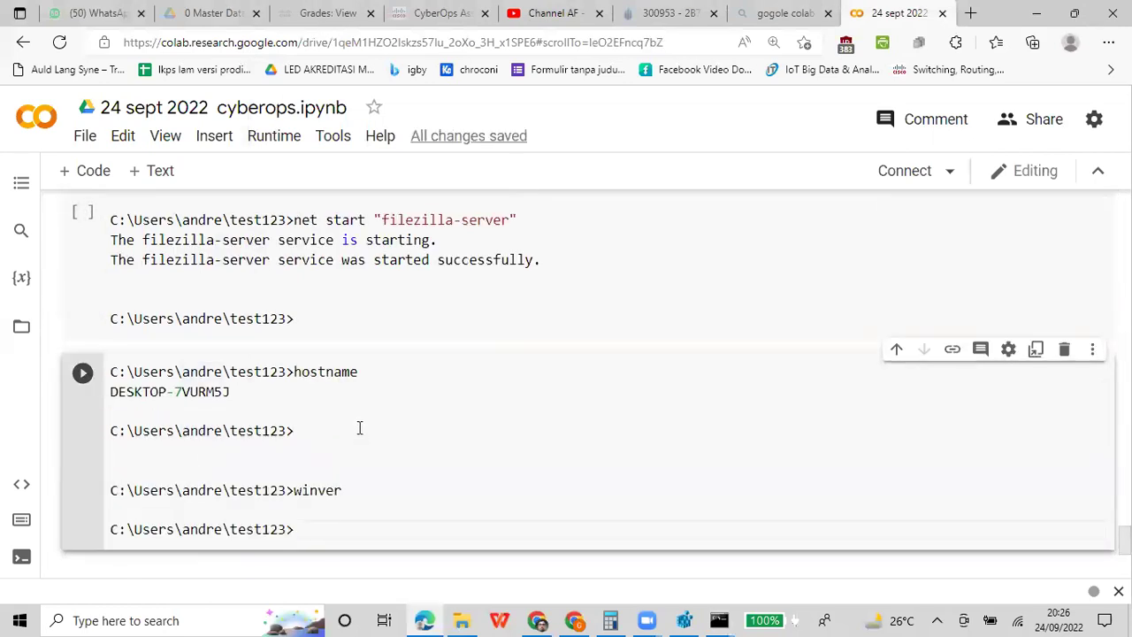
left_click(718, 619)
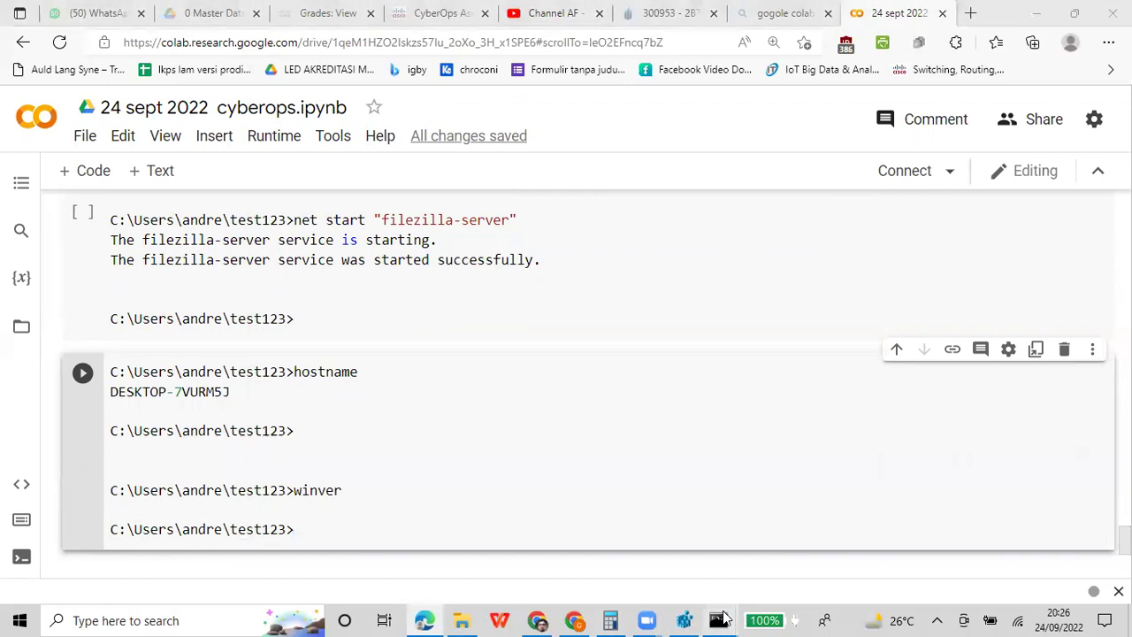
Try 'get mac', which is unrecognized, then run getmac to list adapters' physical addresses
left_click(777, 541)
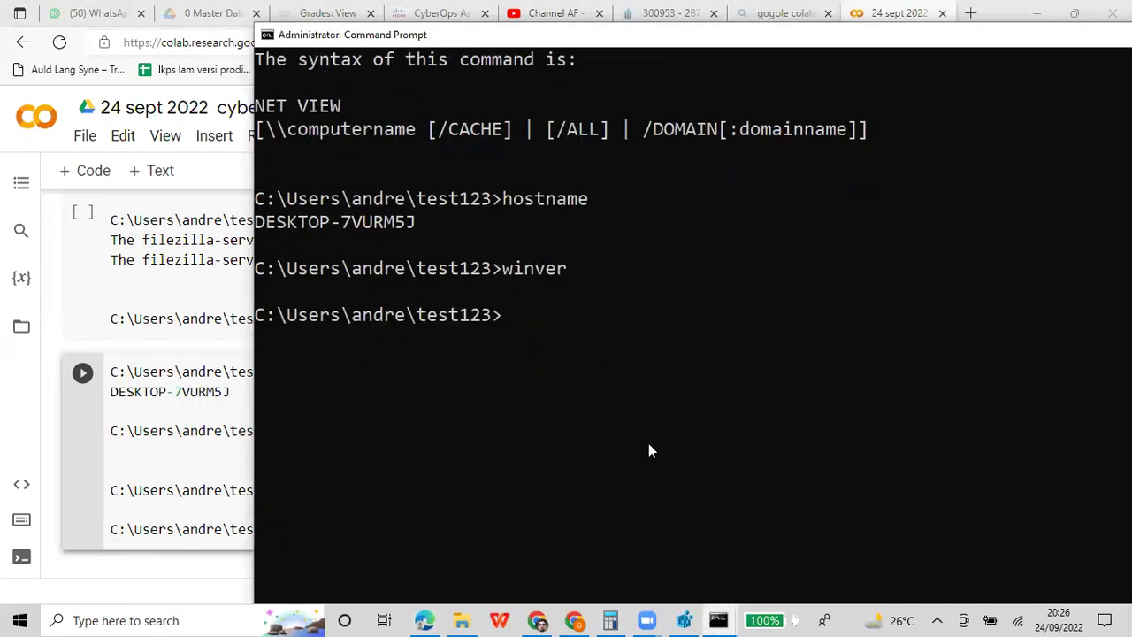
type("get mac")
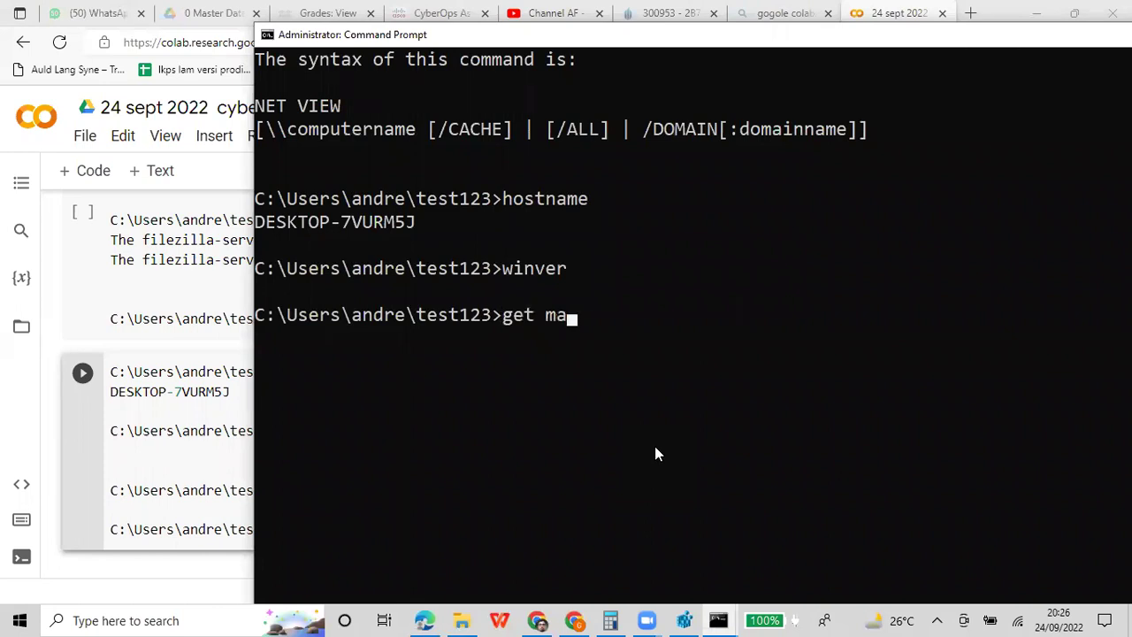
key("Return")
type("getmac")
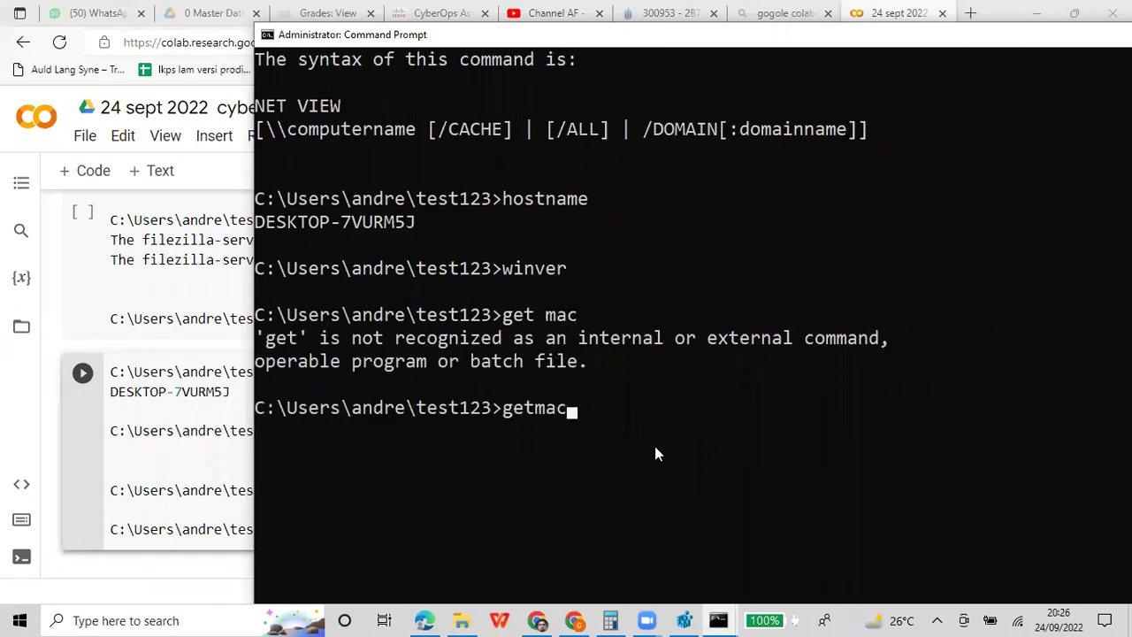
key("Return")
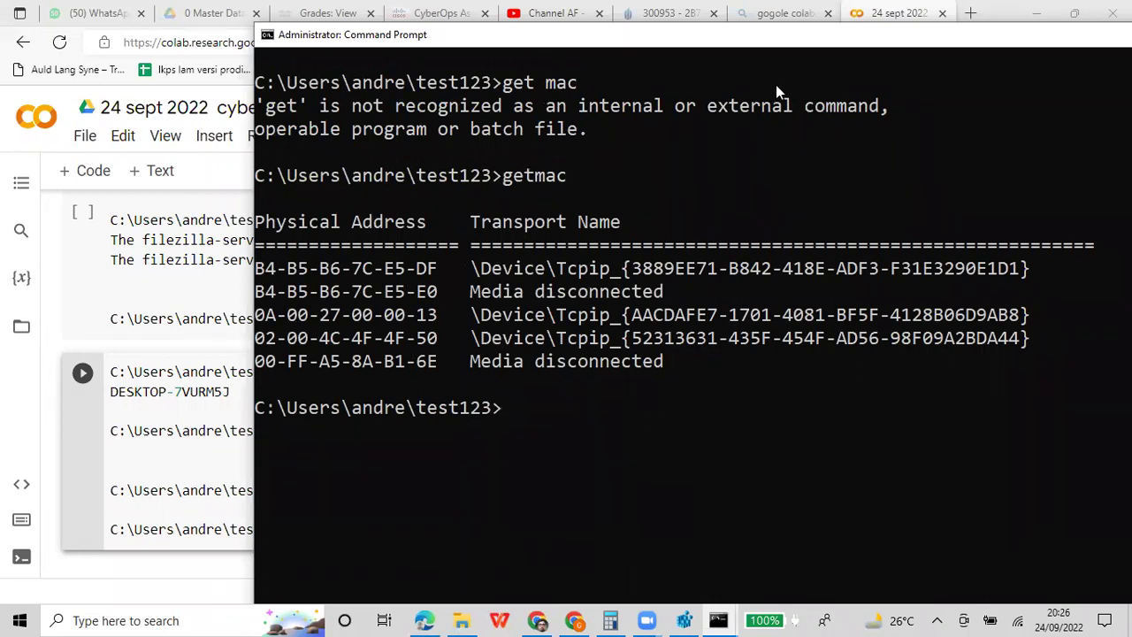
Mark and copy the getmac command and its physical address output in the console
right_click(763, 35)
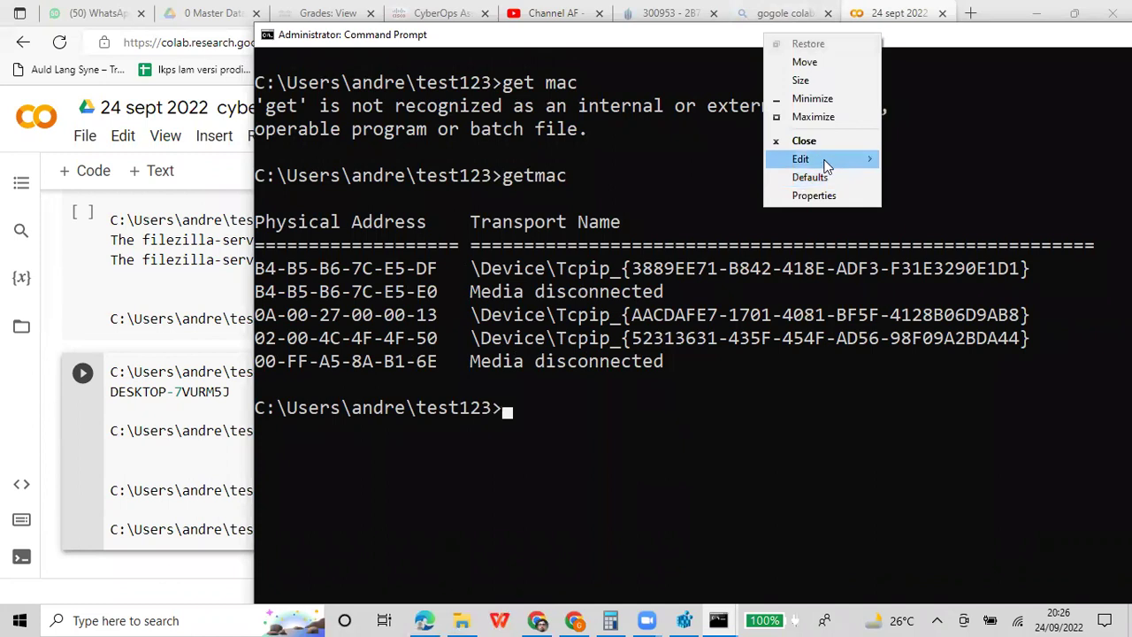
mouse_move(836, 159)
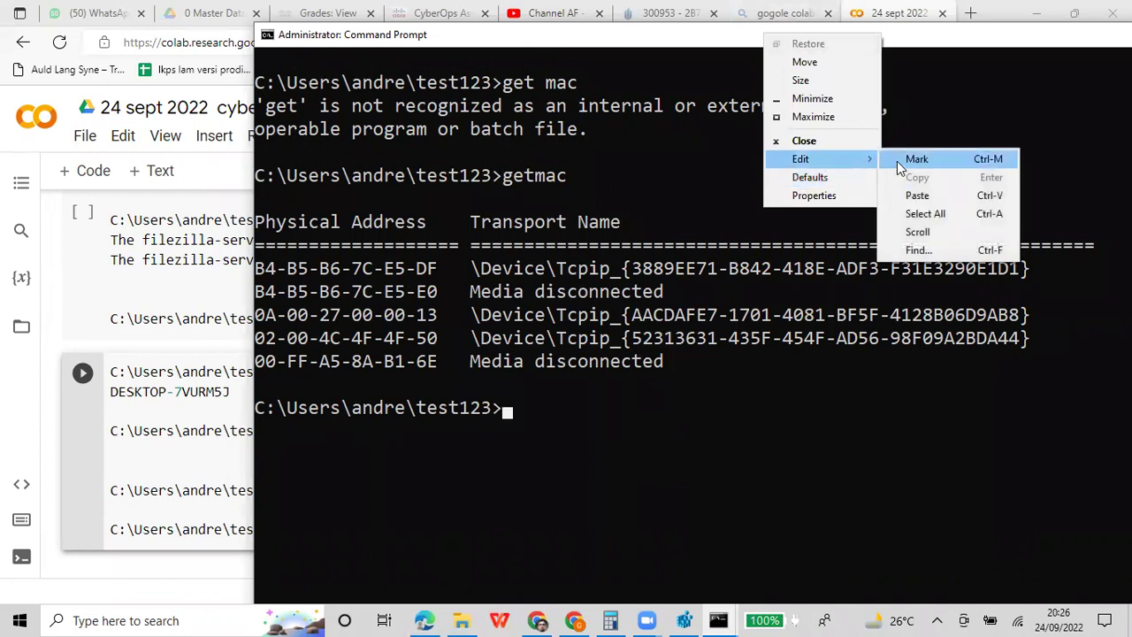
left_click(897, 161)
left_click_drag(260, 177, 607, 411)
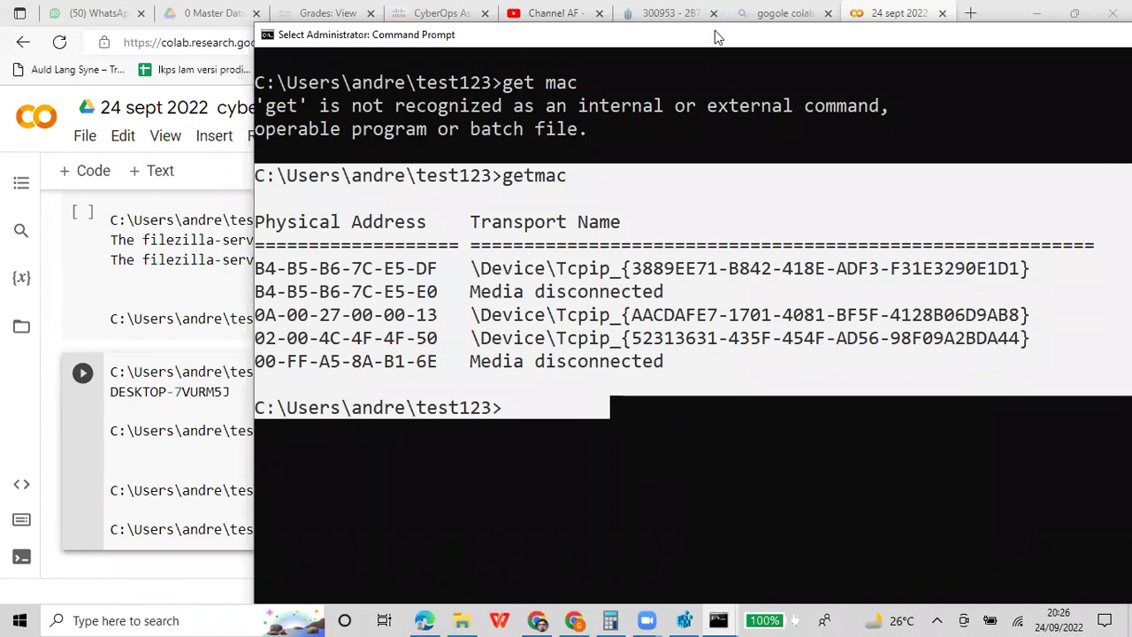
key("Return")
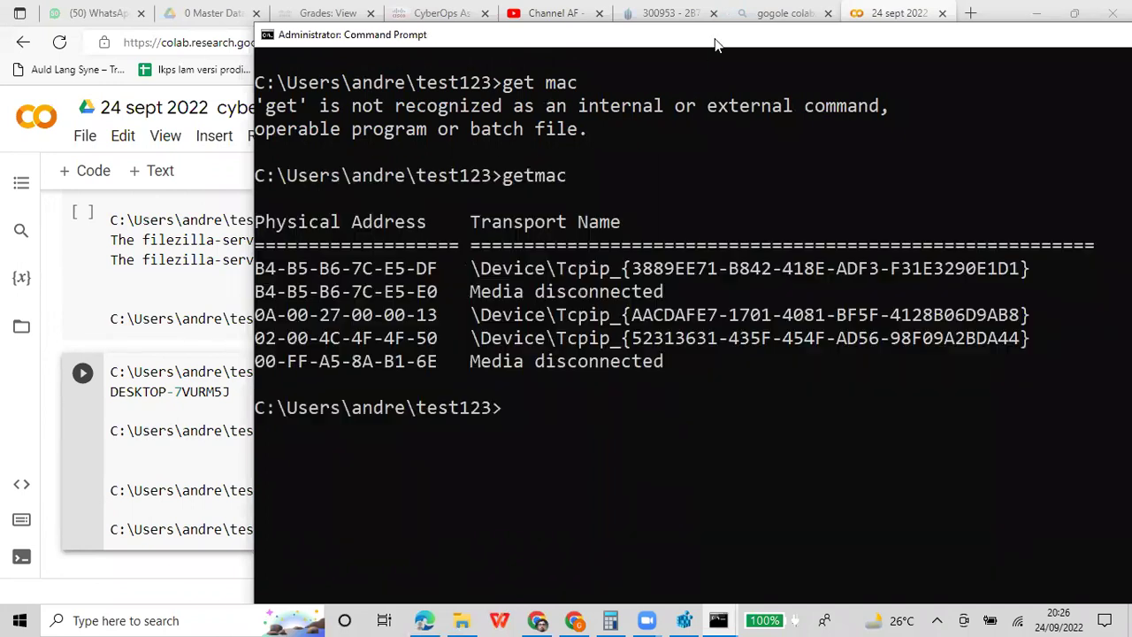
Paste the getmac output into a new Colab code cell
left_click(141, 469)
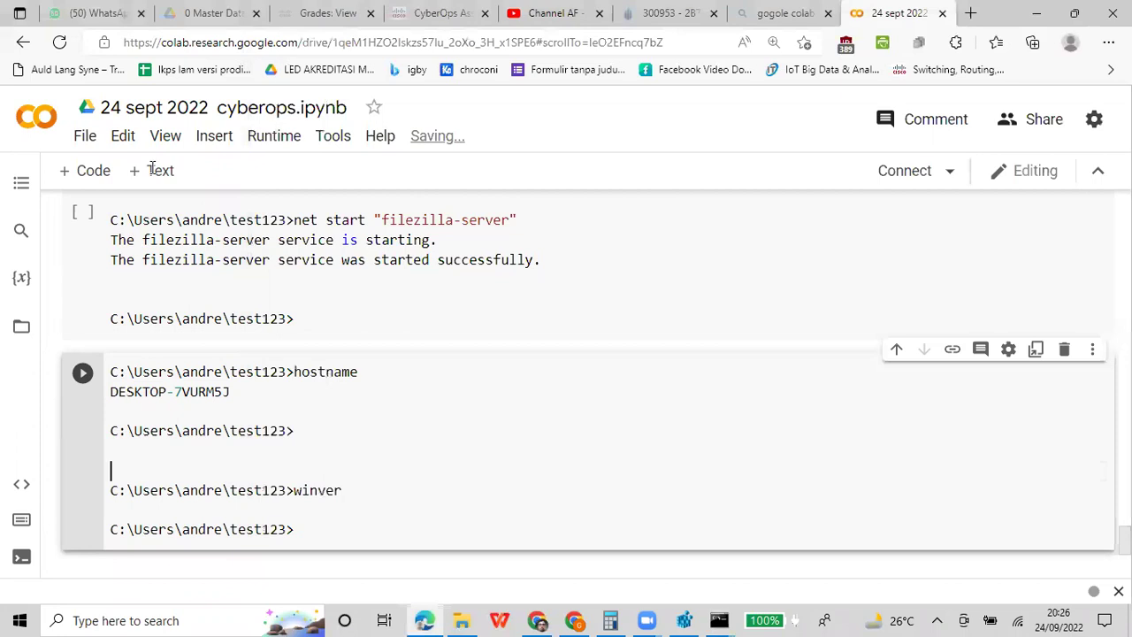
left_click(101, 170)
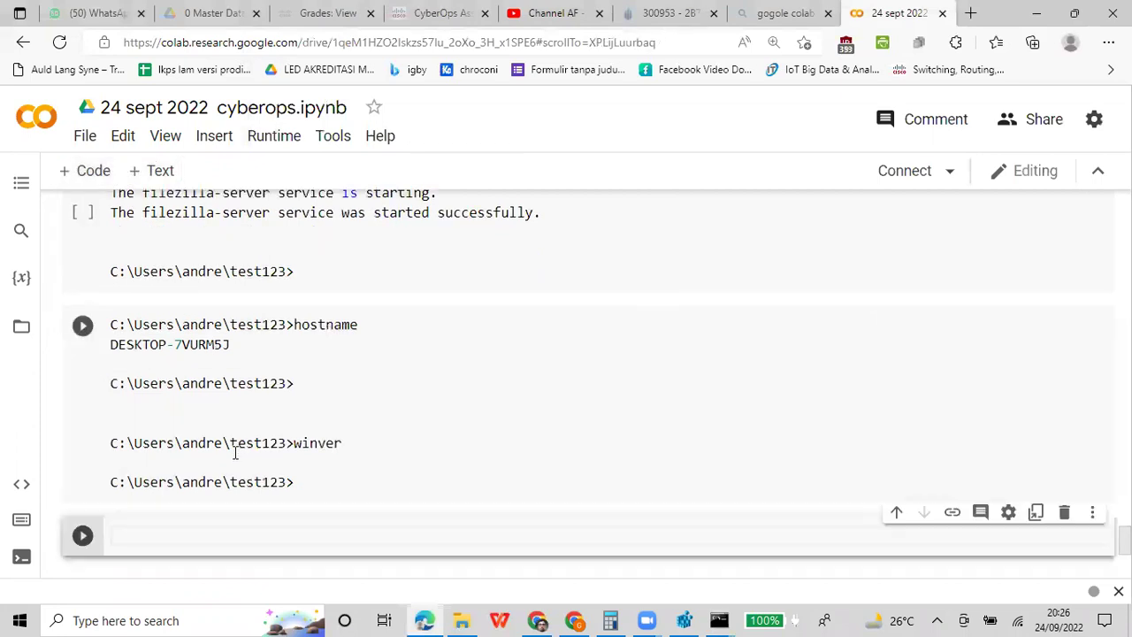
key("ctrl+v")
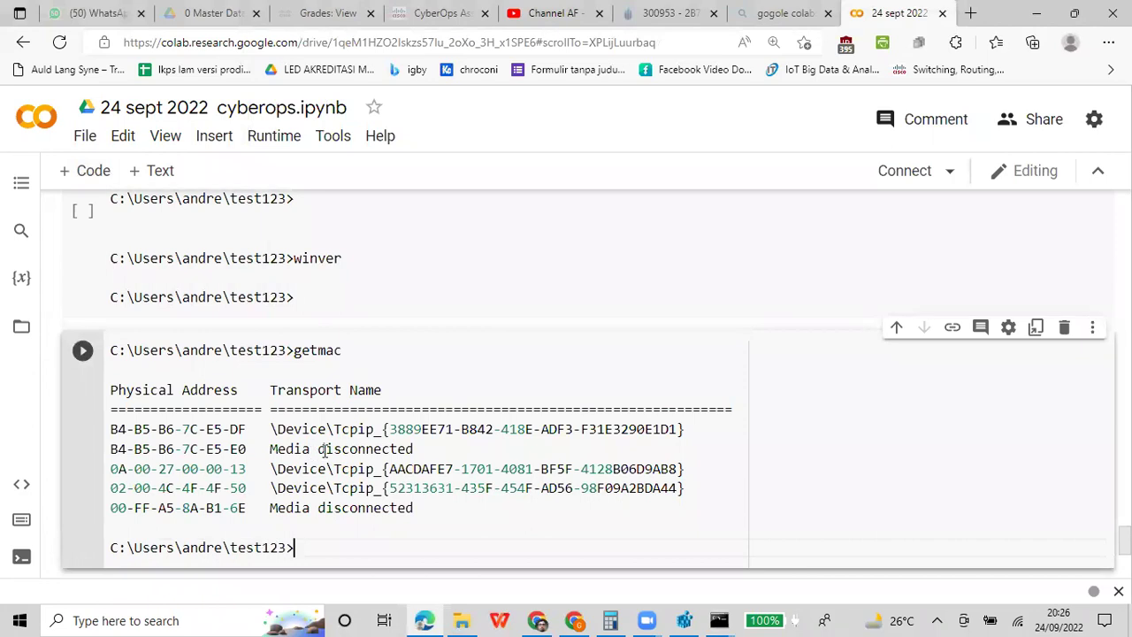
Open the network adapter list from Network & Internet settings
right_click(1021, 618)
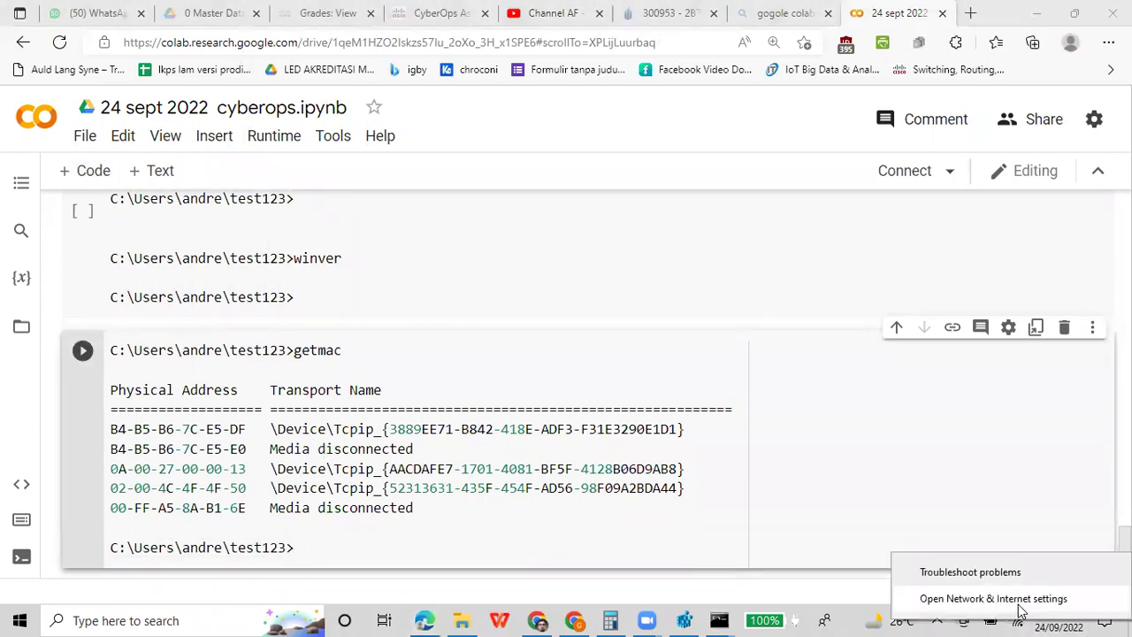
left_click(1019, 599)
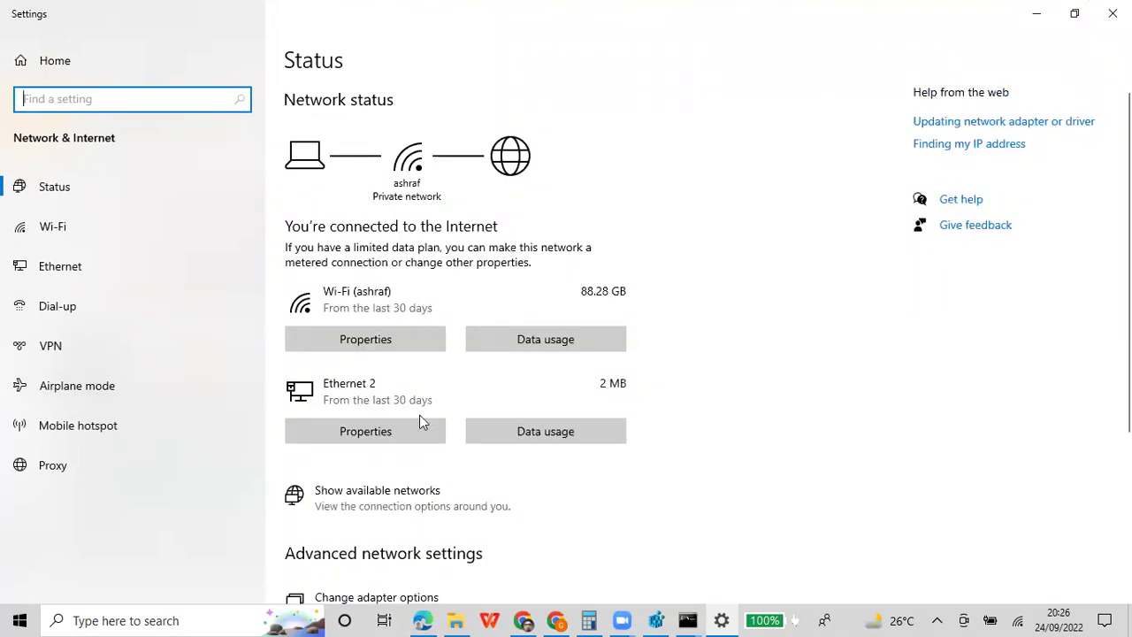
scroll(419, 414, "down", 3)
left_click(373, 341)
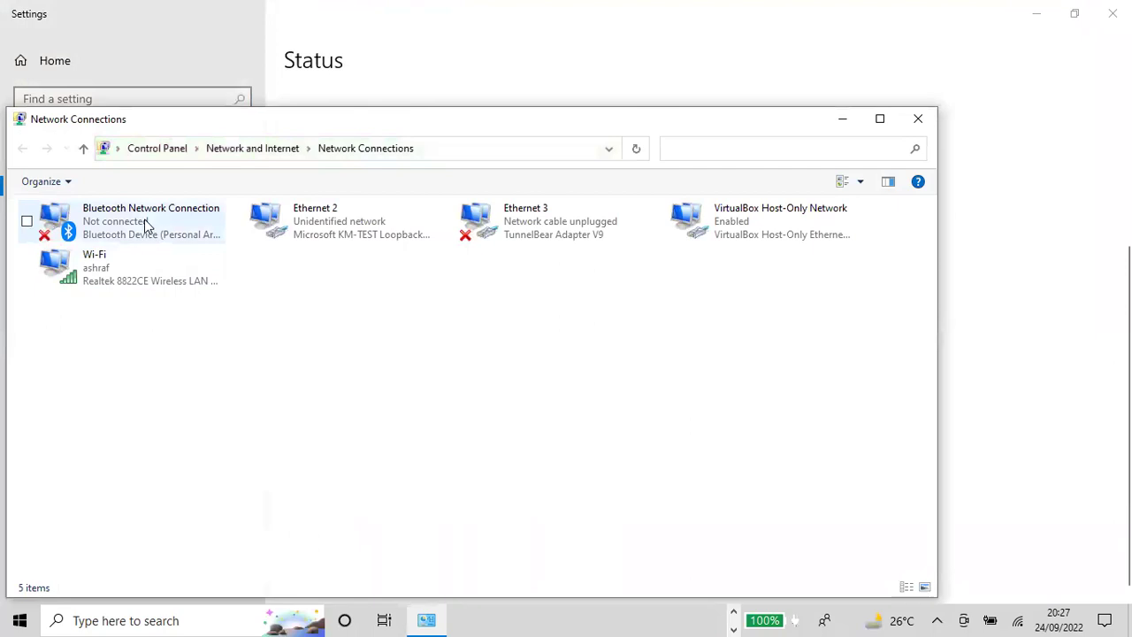
Select the Bluetooth, Ethernet 2, Ethernet 3, VirtualBox Host-Only and Wi-Fi adapters in turn
left_click(145, 218)
left_click(350, 215)
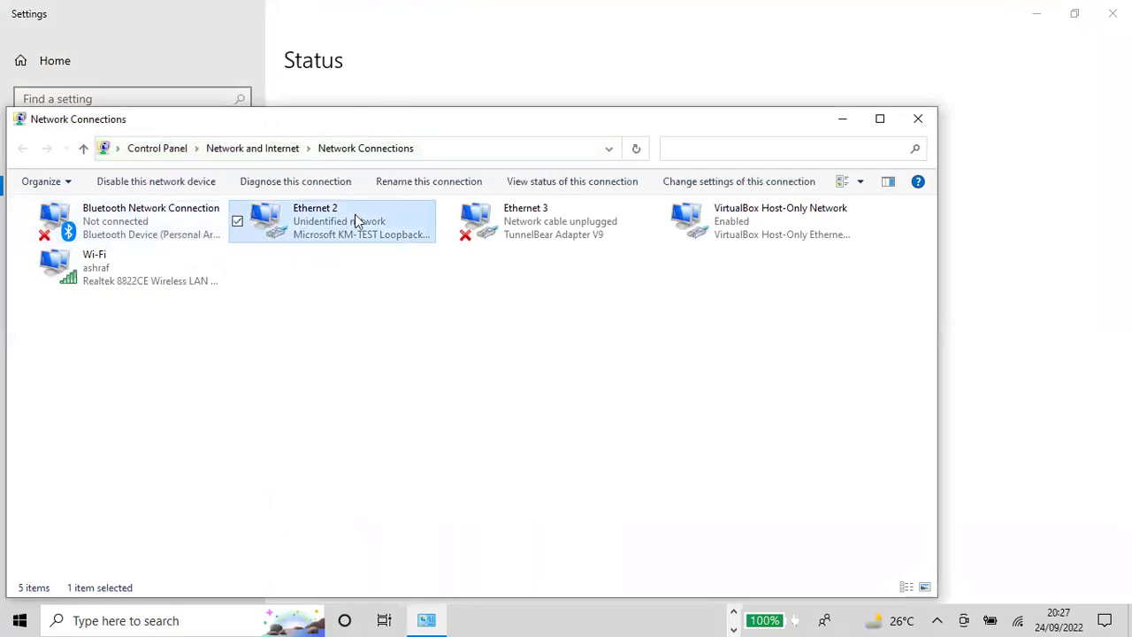
left_click(533, 222)
left_click(766, 222)
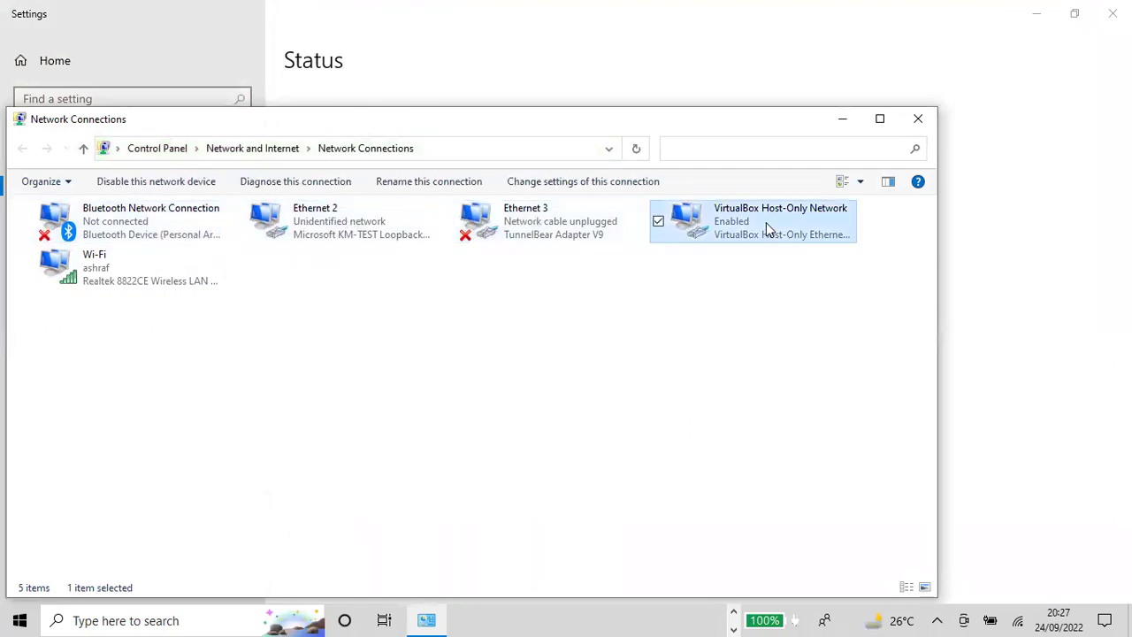
left_click(168, 281)
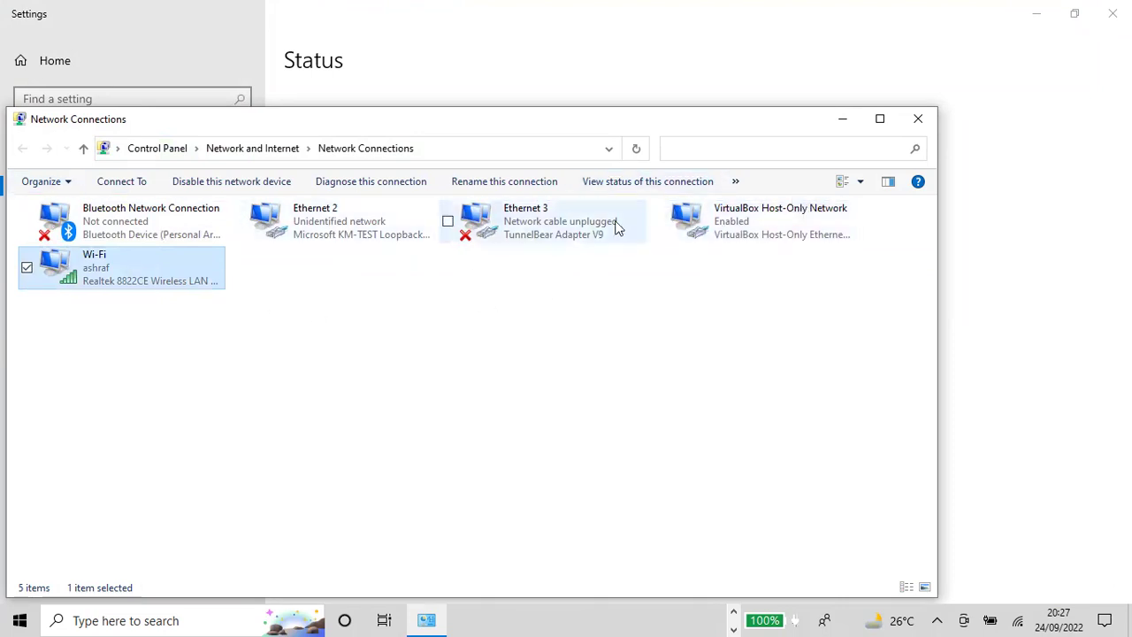
Close Network Connections and bring the administrator Command Prompt to the front
left_click(920, 121)
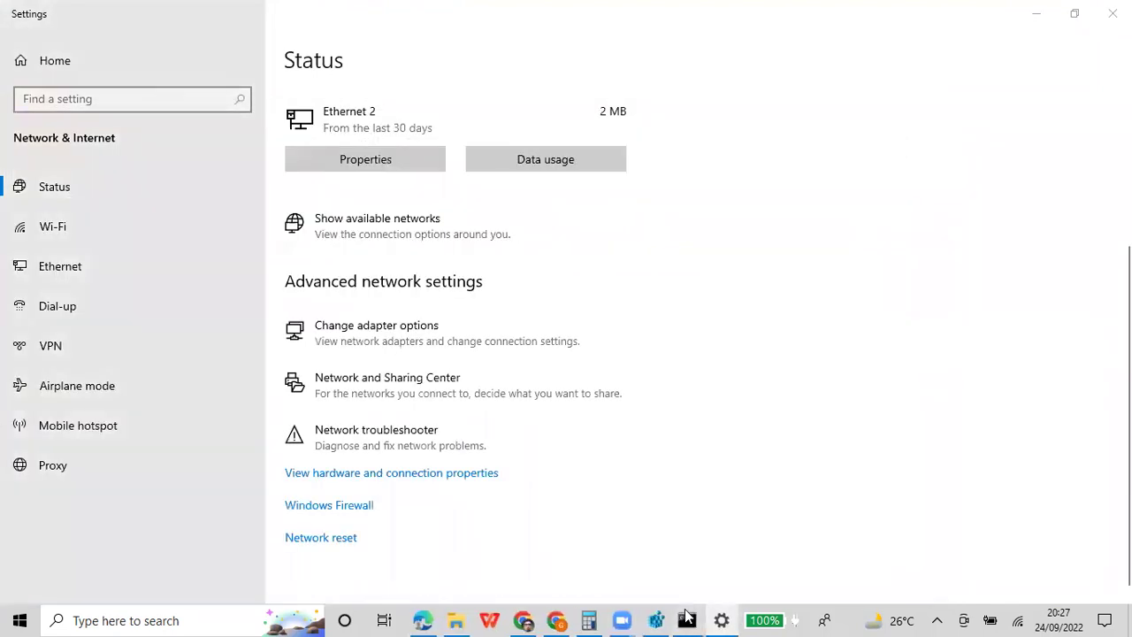
mouse_move(687, 616)
left_click(718, 557)
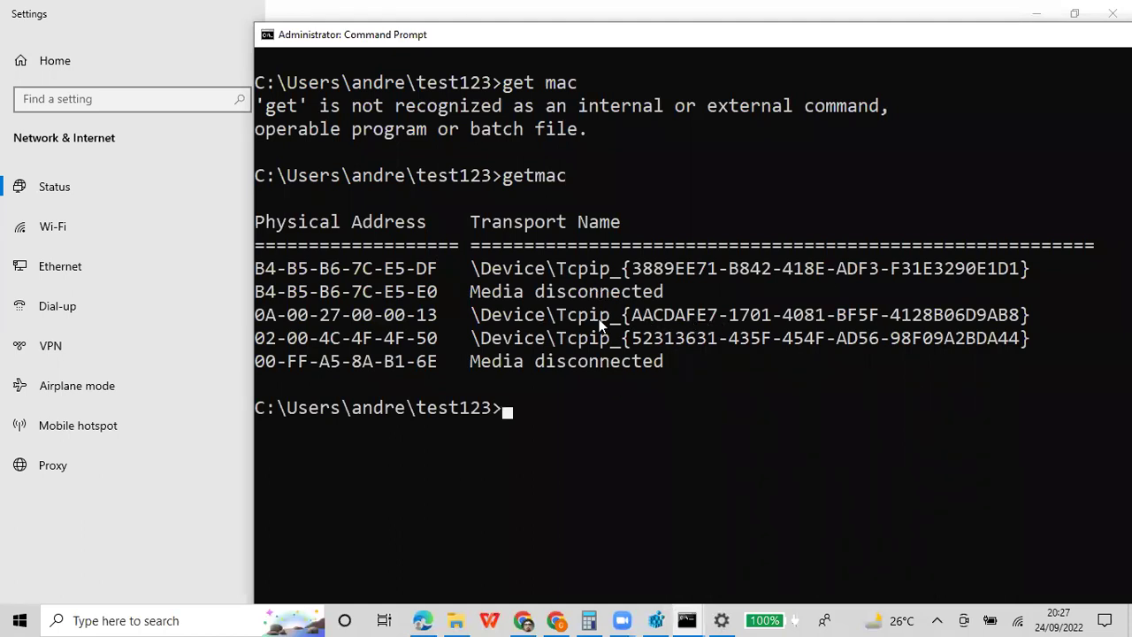
Close Settings and return to the administrator Command Prompt
left_click(148, 534)
left_click(1112, 13)
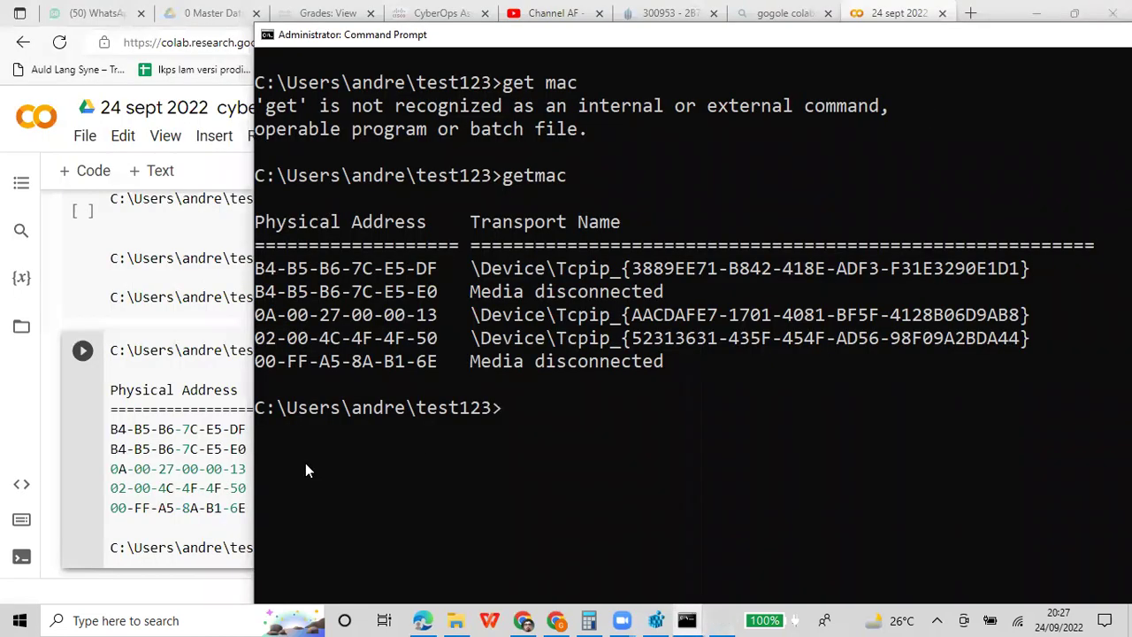
left_click(151, 451)
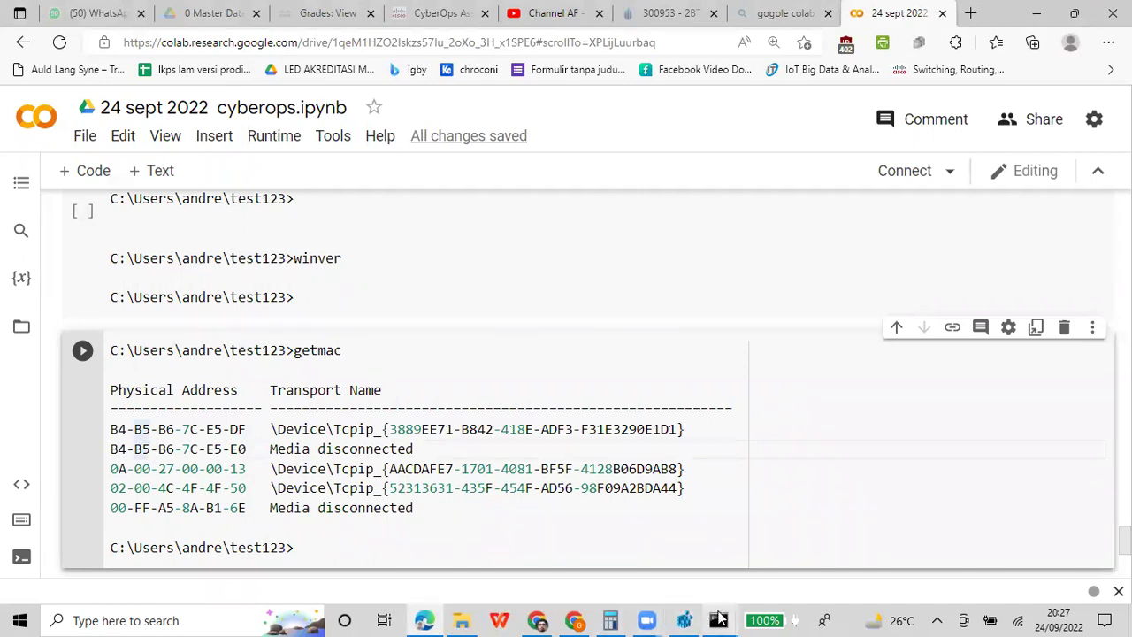
mouse_move(717, 617)
left_click(758, 534)
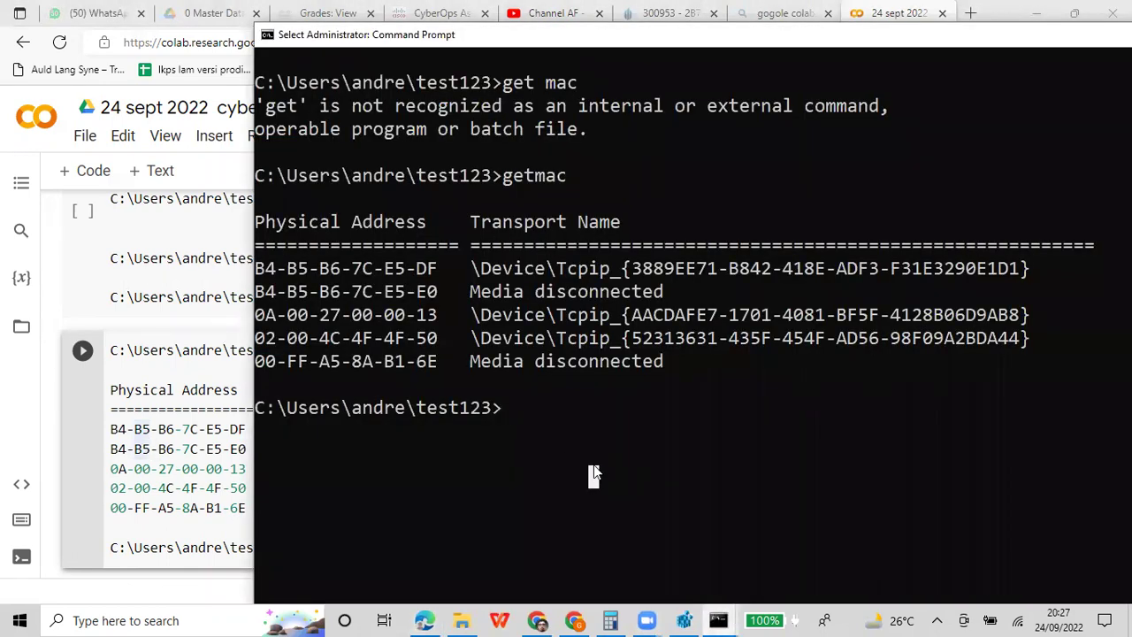
Run netbios (not recognized) and netstat -atn, scrolling through the connection list
type("netbios")
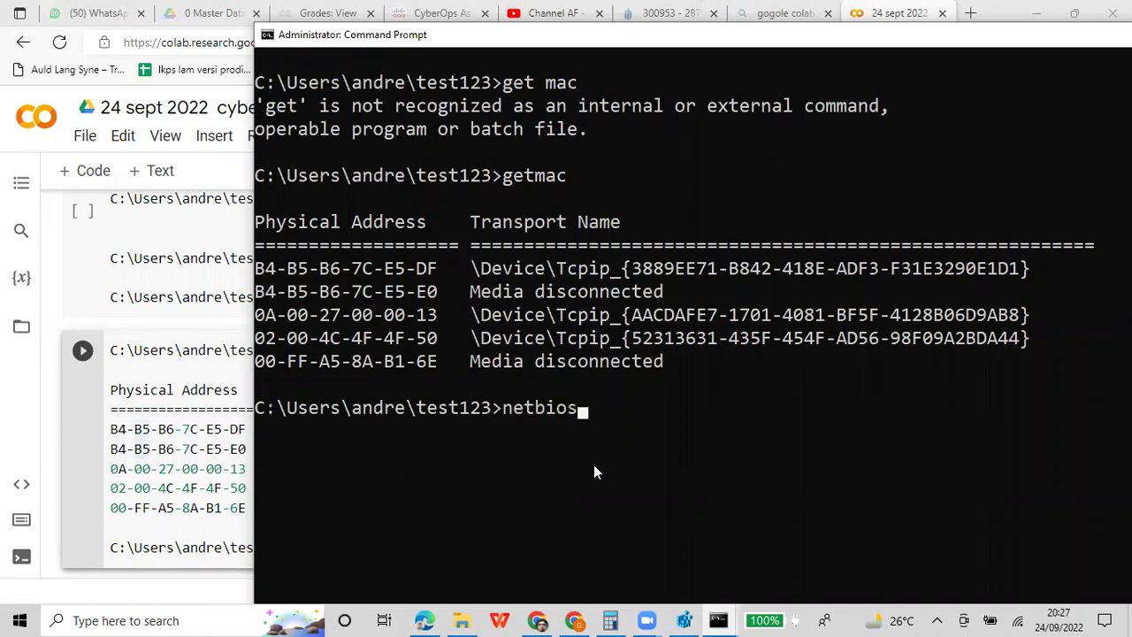
key("Return")
type("netstat -atn")
key("Return")
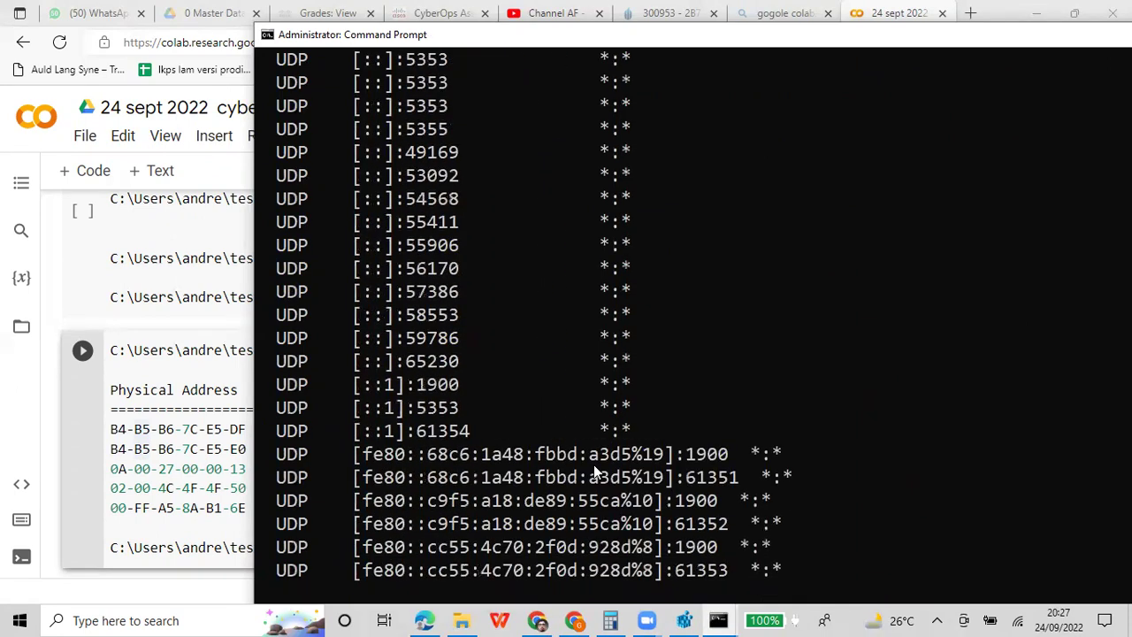
scroll(595, 460, "up", 20)
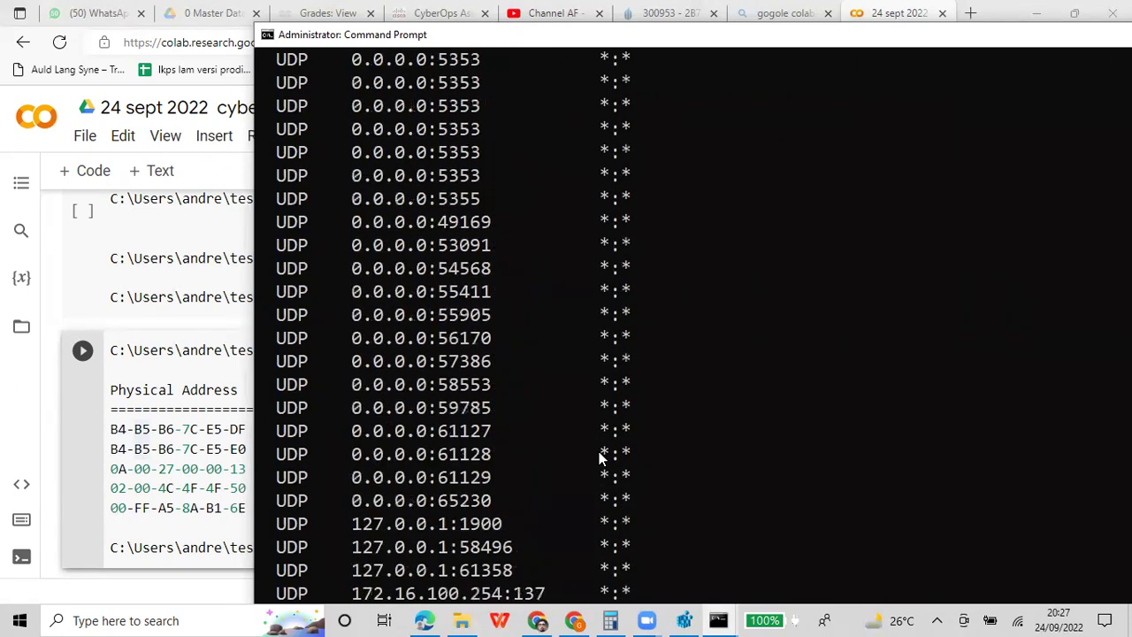
scroll(598, 454, "up", 16)
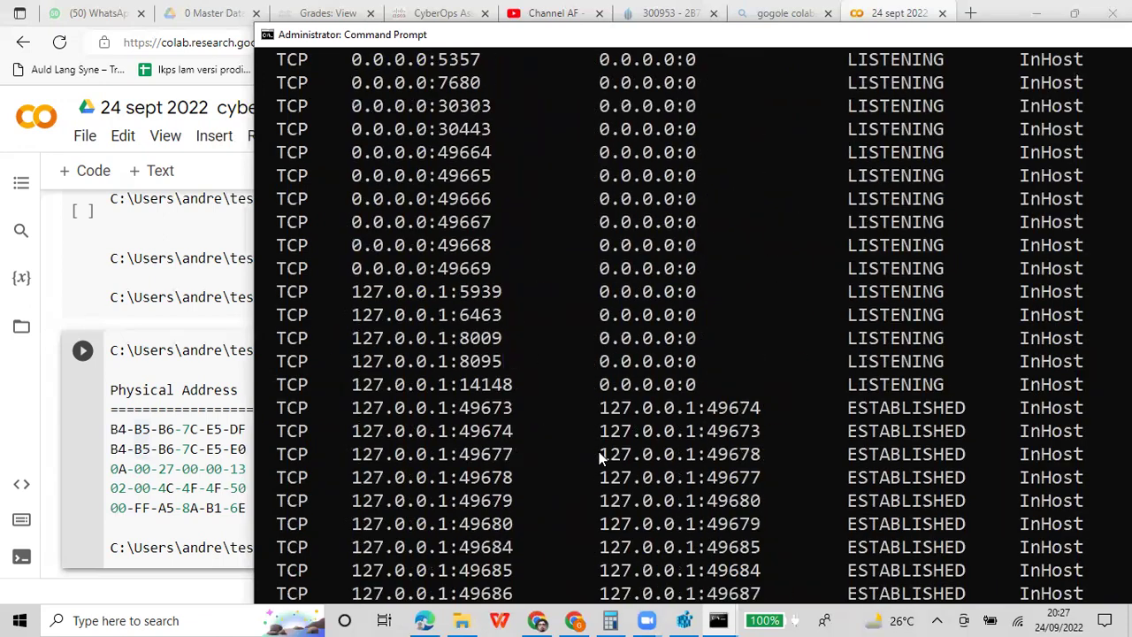
scroll(598, 453, "down", 10)
scroll(599, 453, "down", 20)
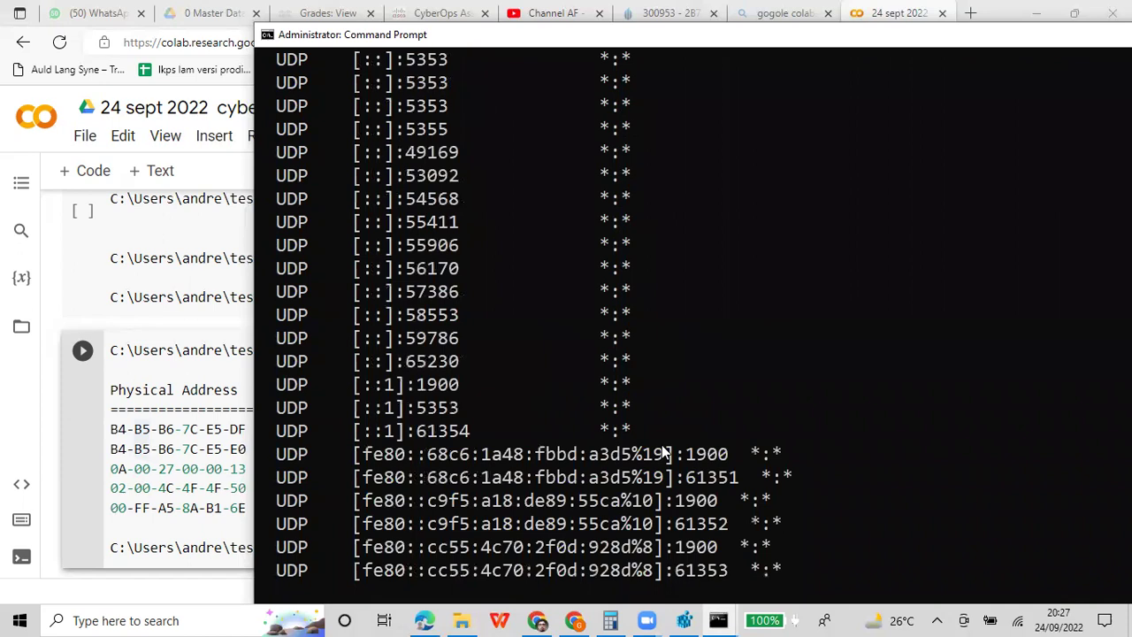
scroll(661, 452, "down", 9)
scroll(661, 449, "up", 3)
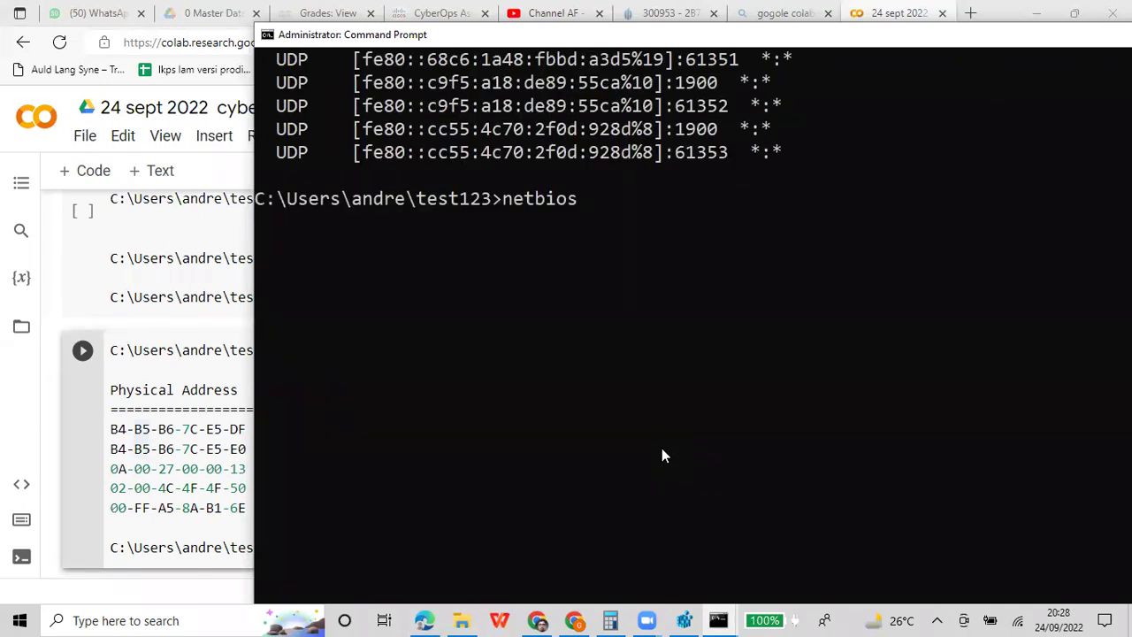
Recall and rerun netstat -atn from the command history
type("-a")
key("Up")
key("Up")
key("Up")
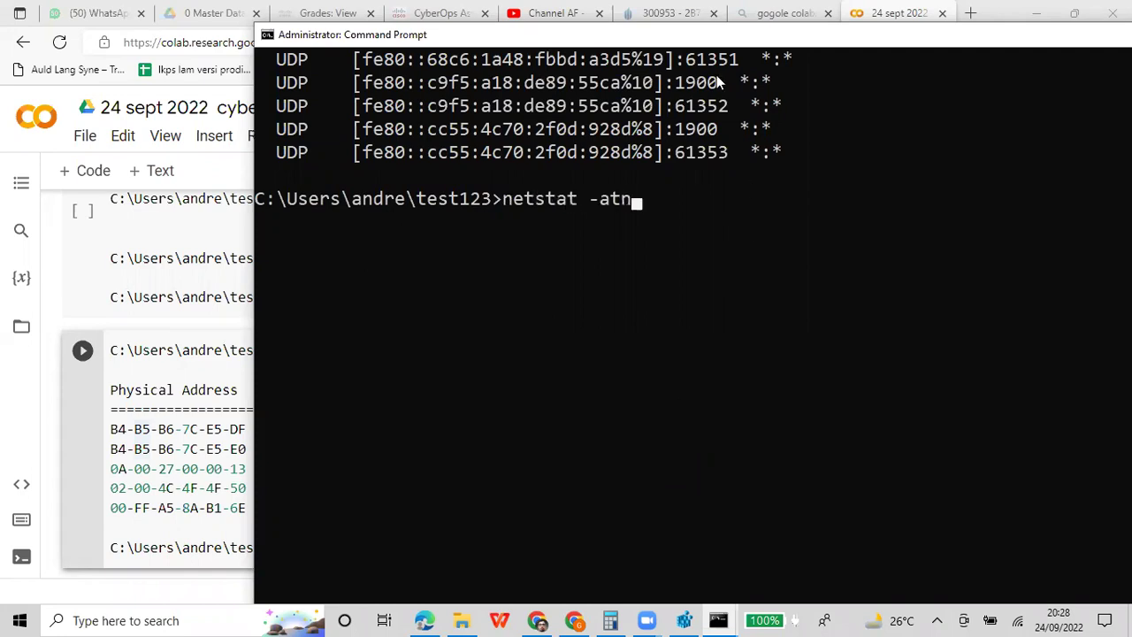
key("Return")
scroll(739, 214, "up", 20)
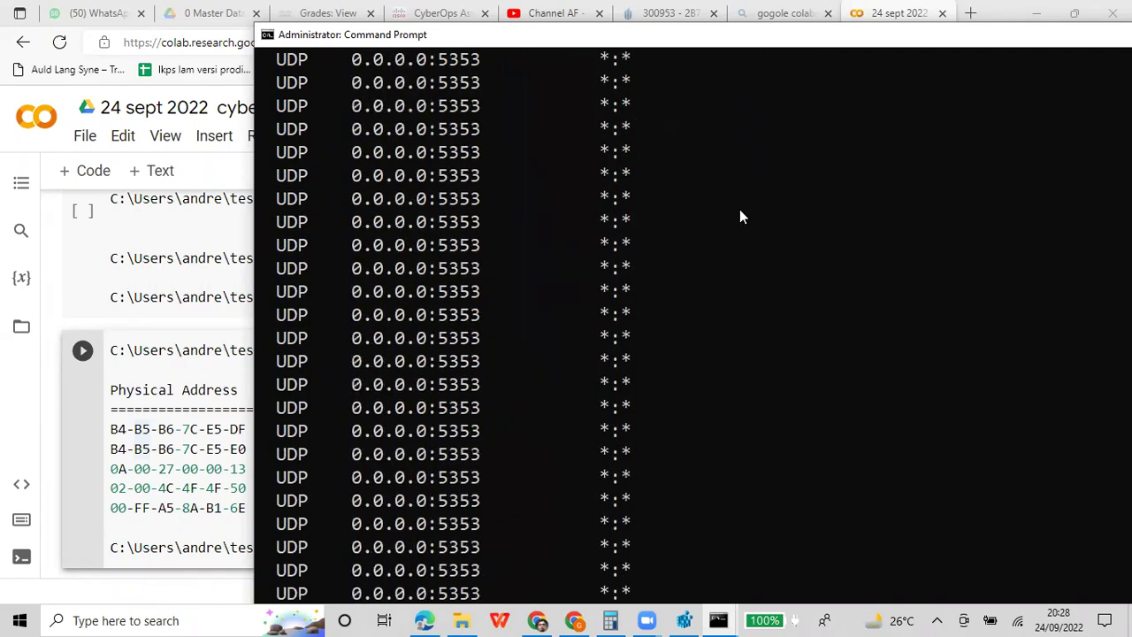
scroll(737, 212, "up", 17)
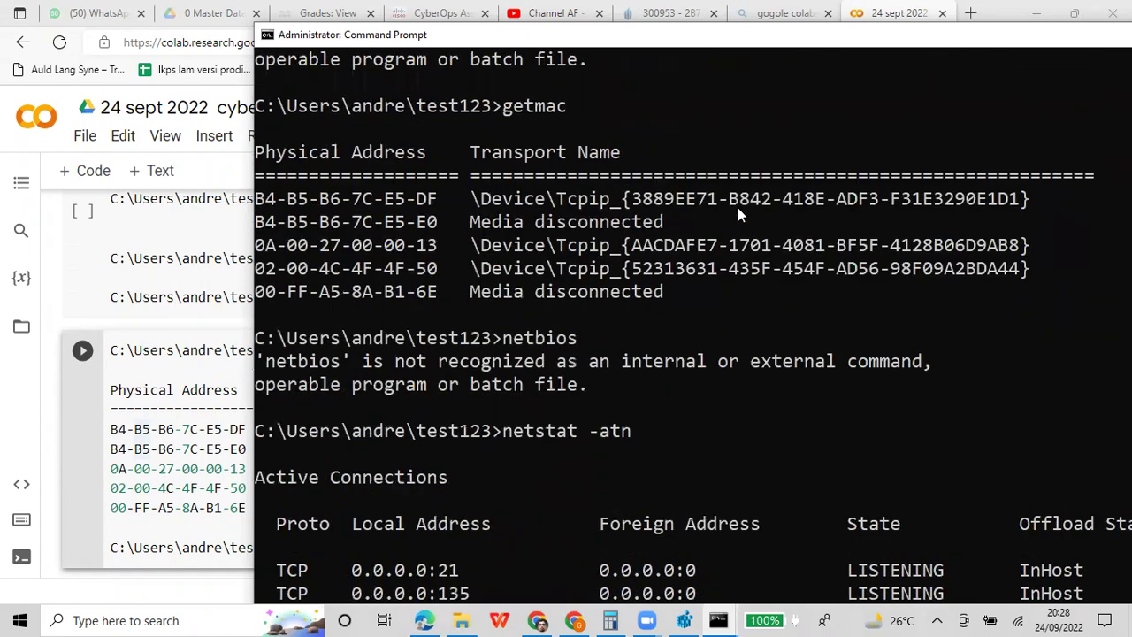
scroll(737, 212, "down", 3)
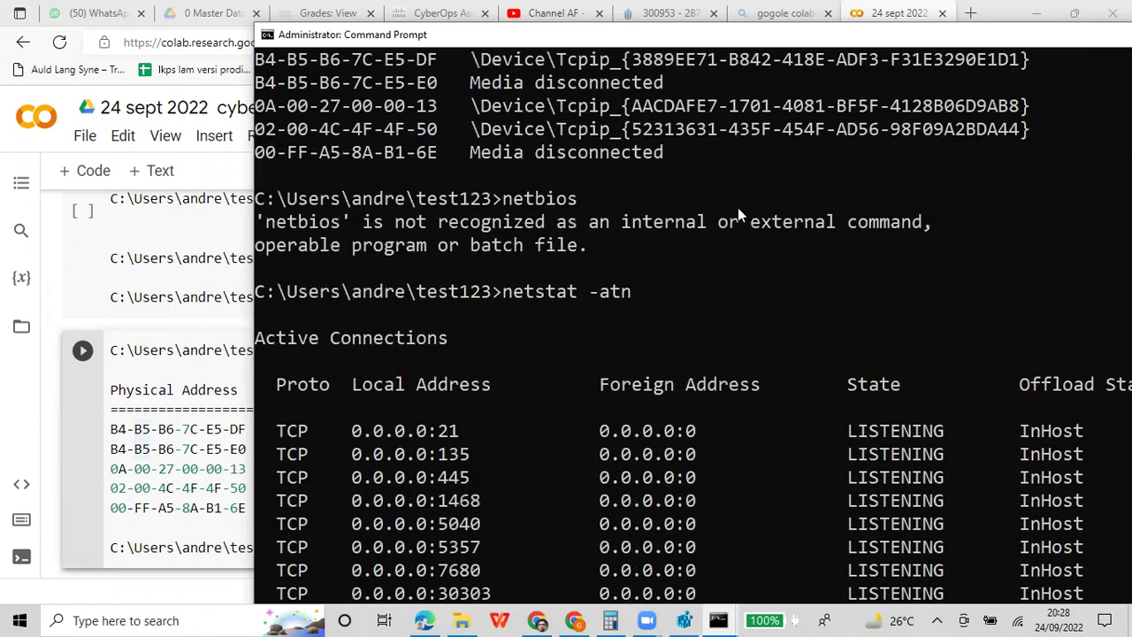
Mark and copy the netstat command, Active Connections heading and column headers
right_click(697, 35)
mouse_move(740, 154)
left_click(824, 155)
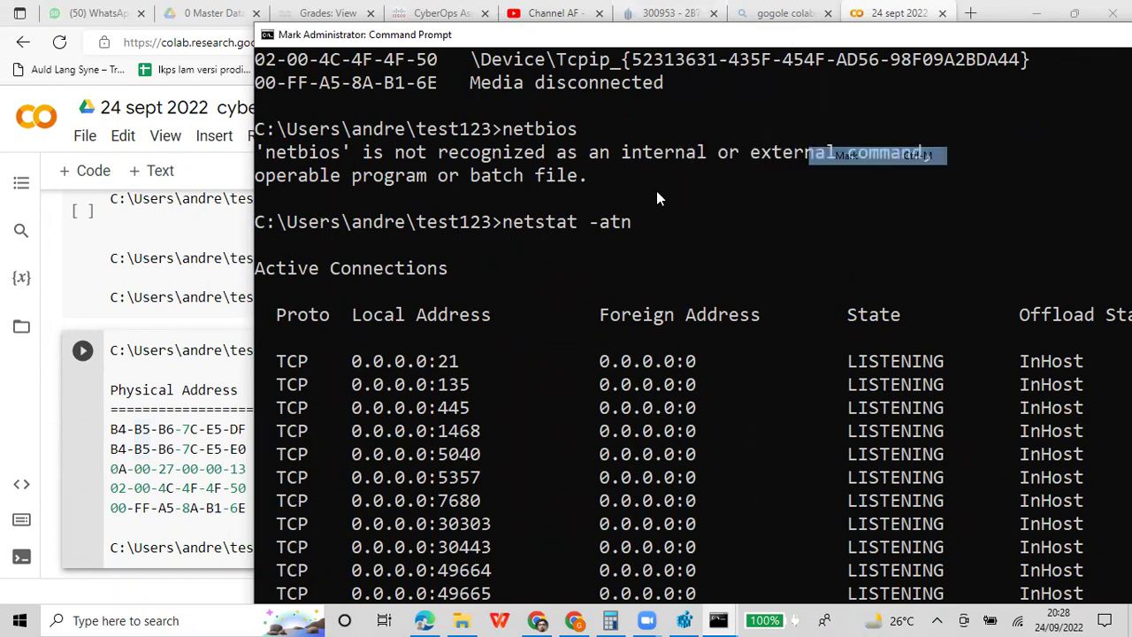
left_click(263, 223)
left_click_drag(258, 223, 1130, 319)
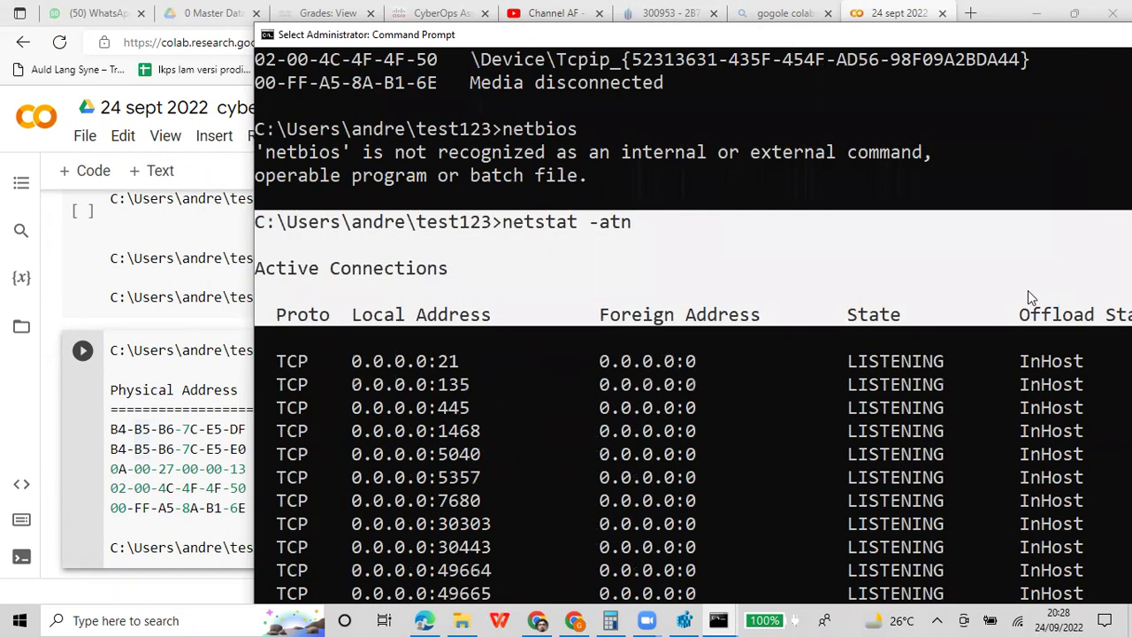
key("Return")
Add a Colab cell with 'melihat lalu lintas network' and the pasted netstat header, then return to Command Prompt
left_click(184, 428)
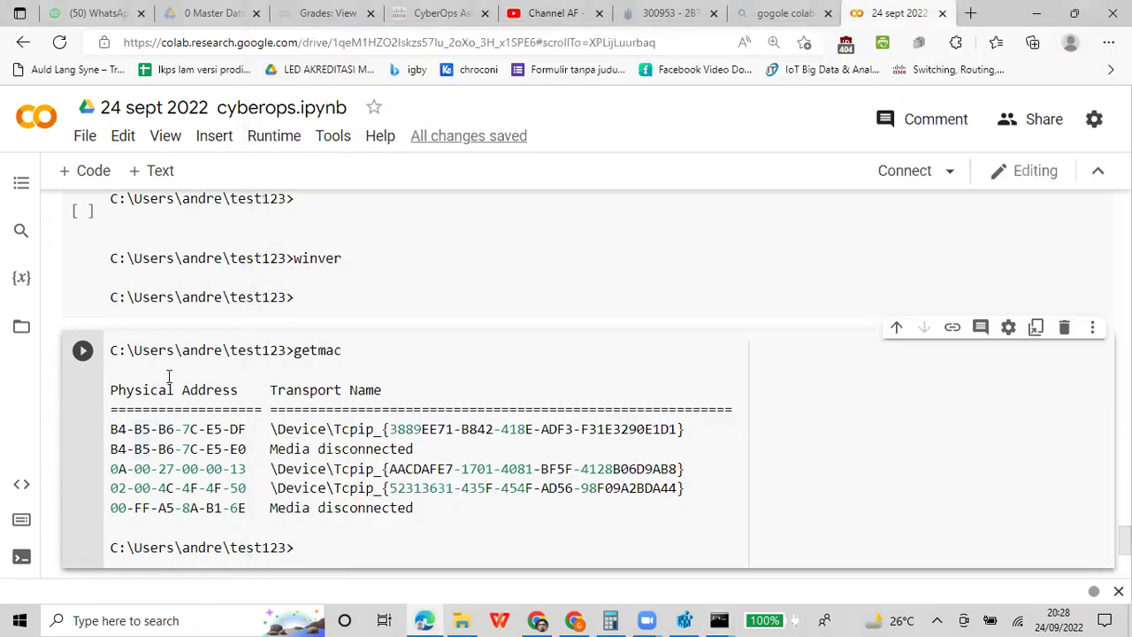
scroll(425, 501, "down", 1)
left_click(423, 500)
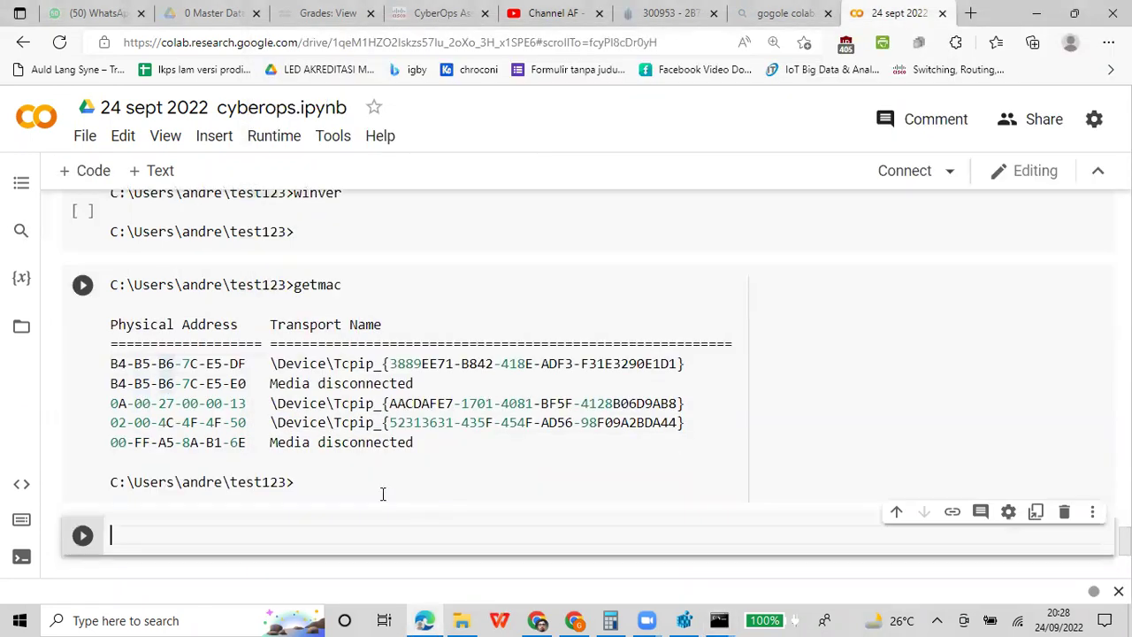
type("melihat lalu li")
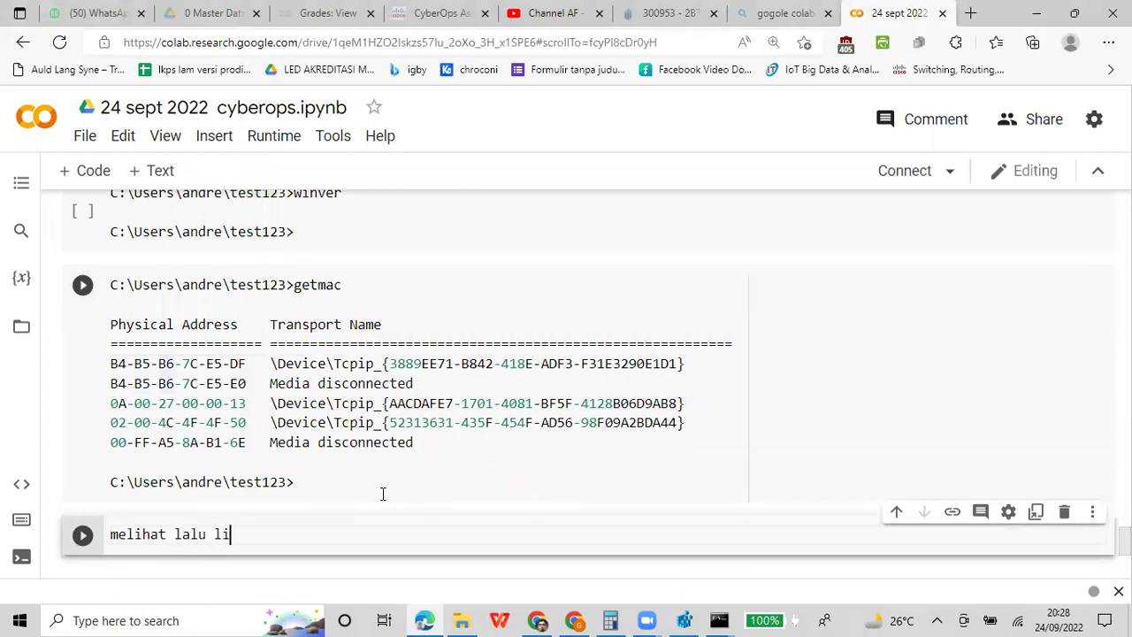
type("ntas network")
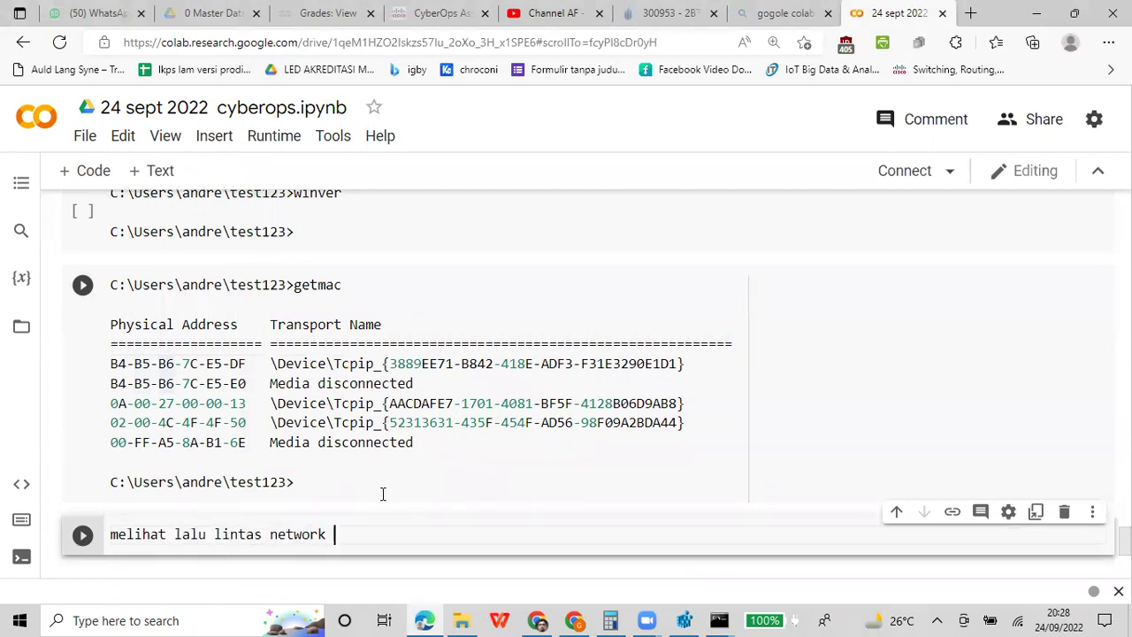
key("Return")
key("ctrl+Return")
key("ctrl+v")
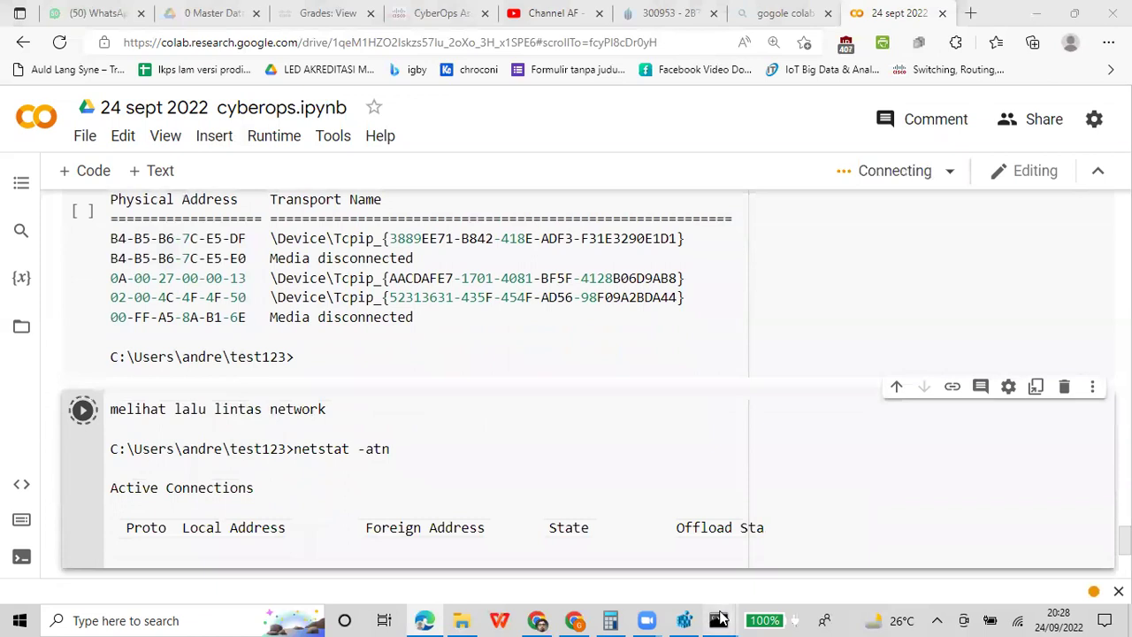
mouse_move(721, 619)
left_click(809, 530)
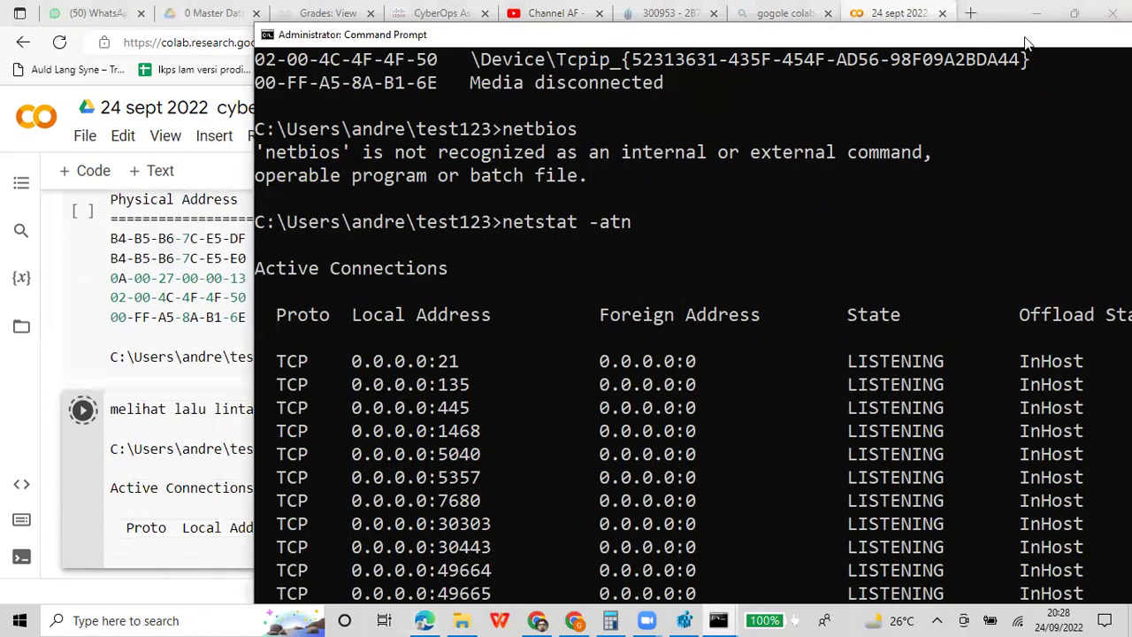